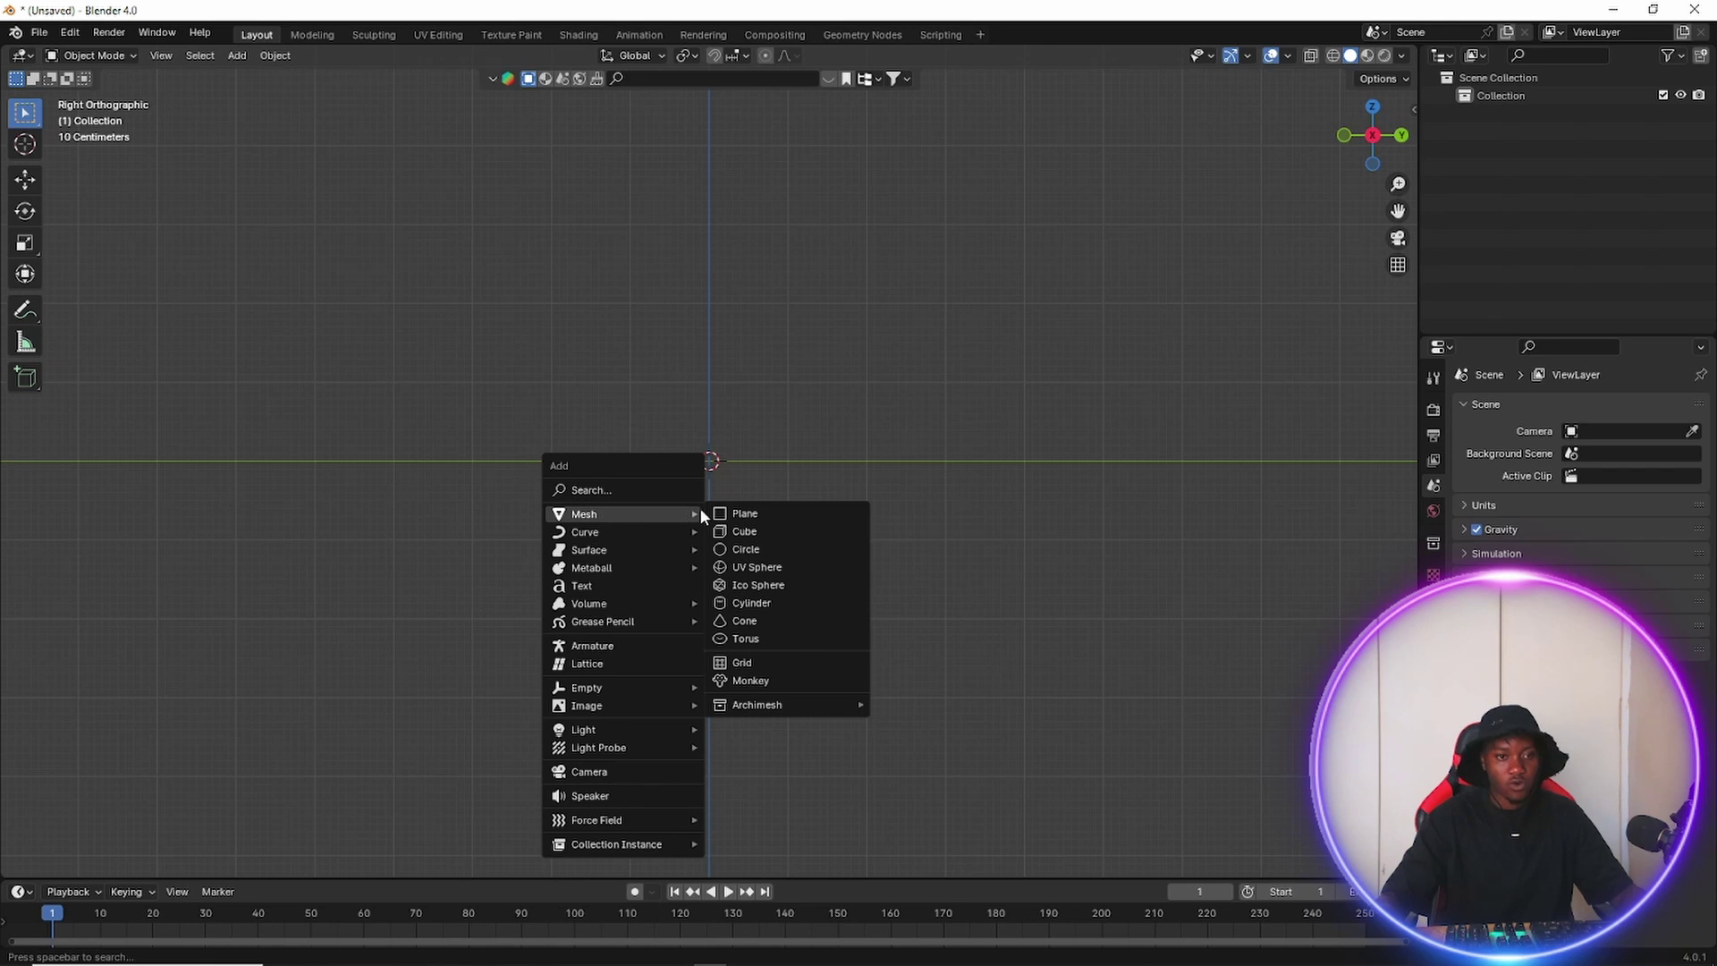
Add a cylinder mesh at the world origin and switch it to Edit Mode.
click(773, 601)
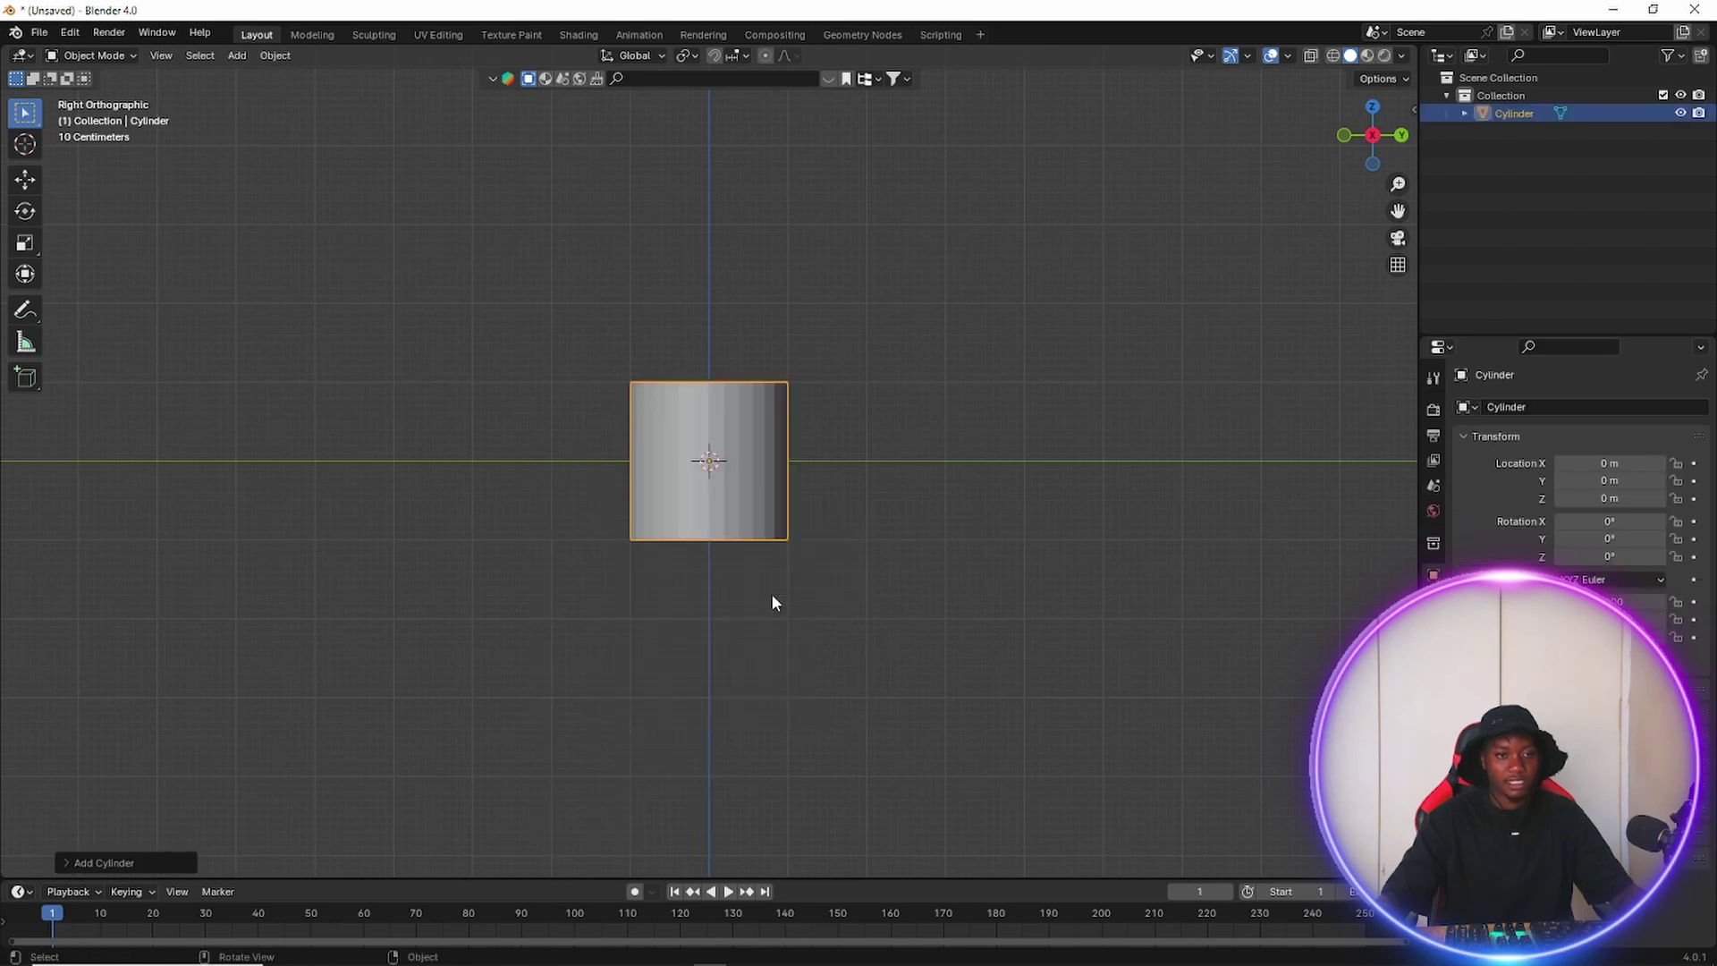
scroll(694, 545, up, 5)
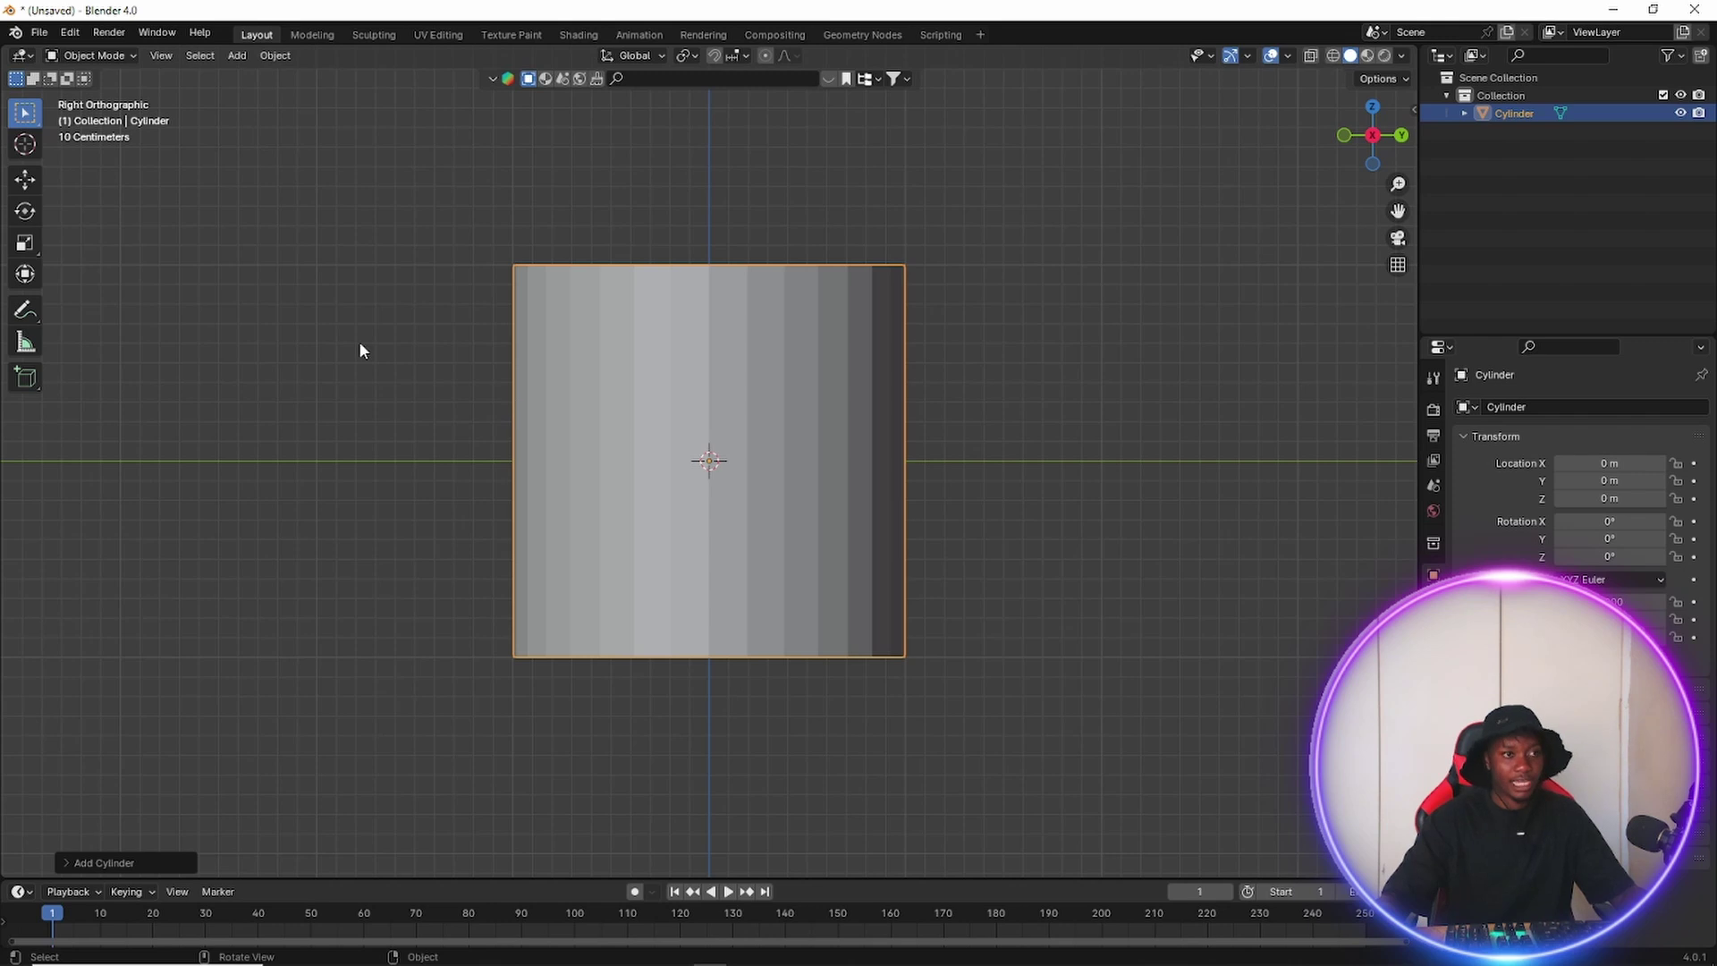
click(120, 54)
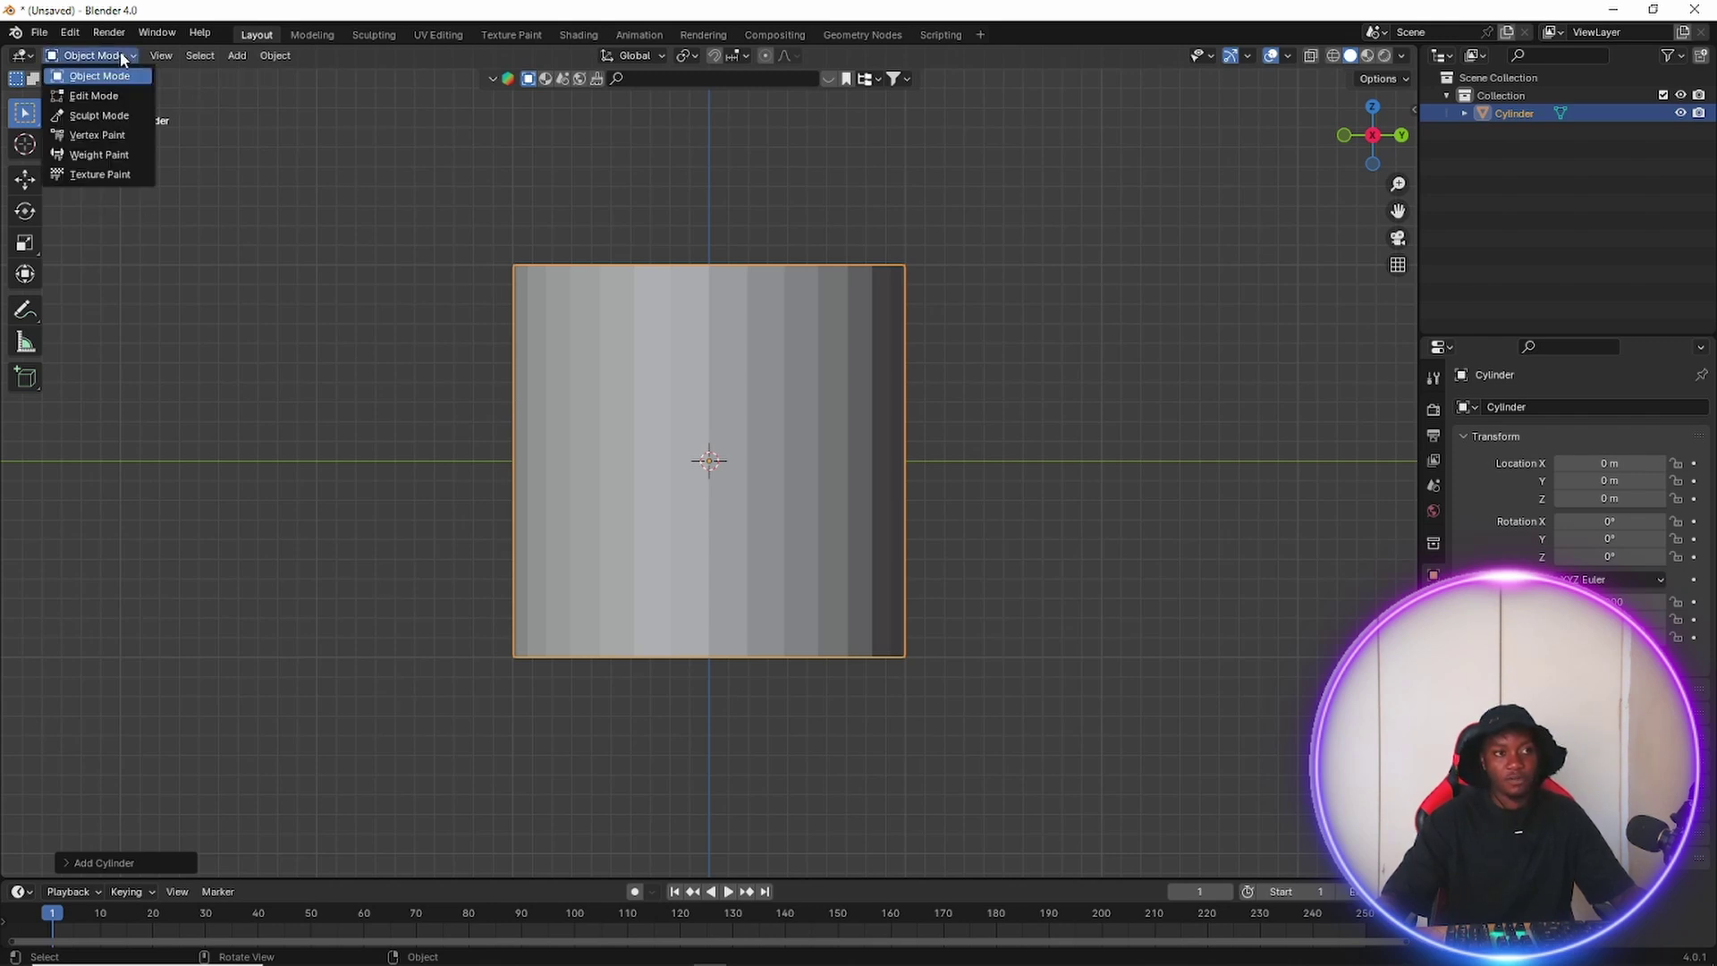
click(117, 98)
Delete the top face of the cylinder in face selection so that its upper end is open.
scroll(885, 537, down, 4)
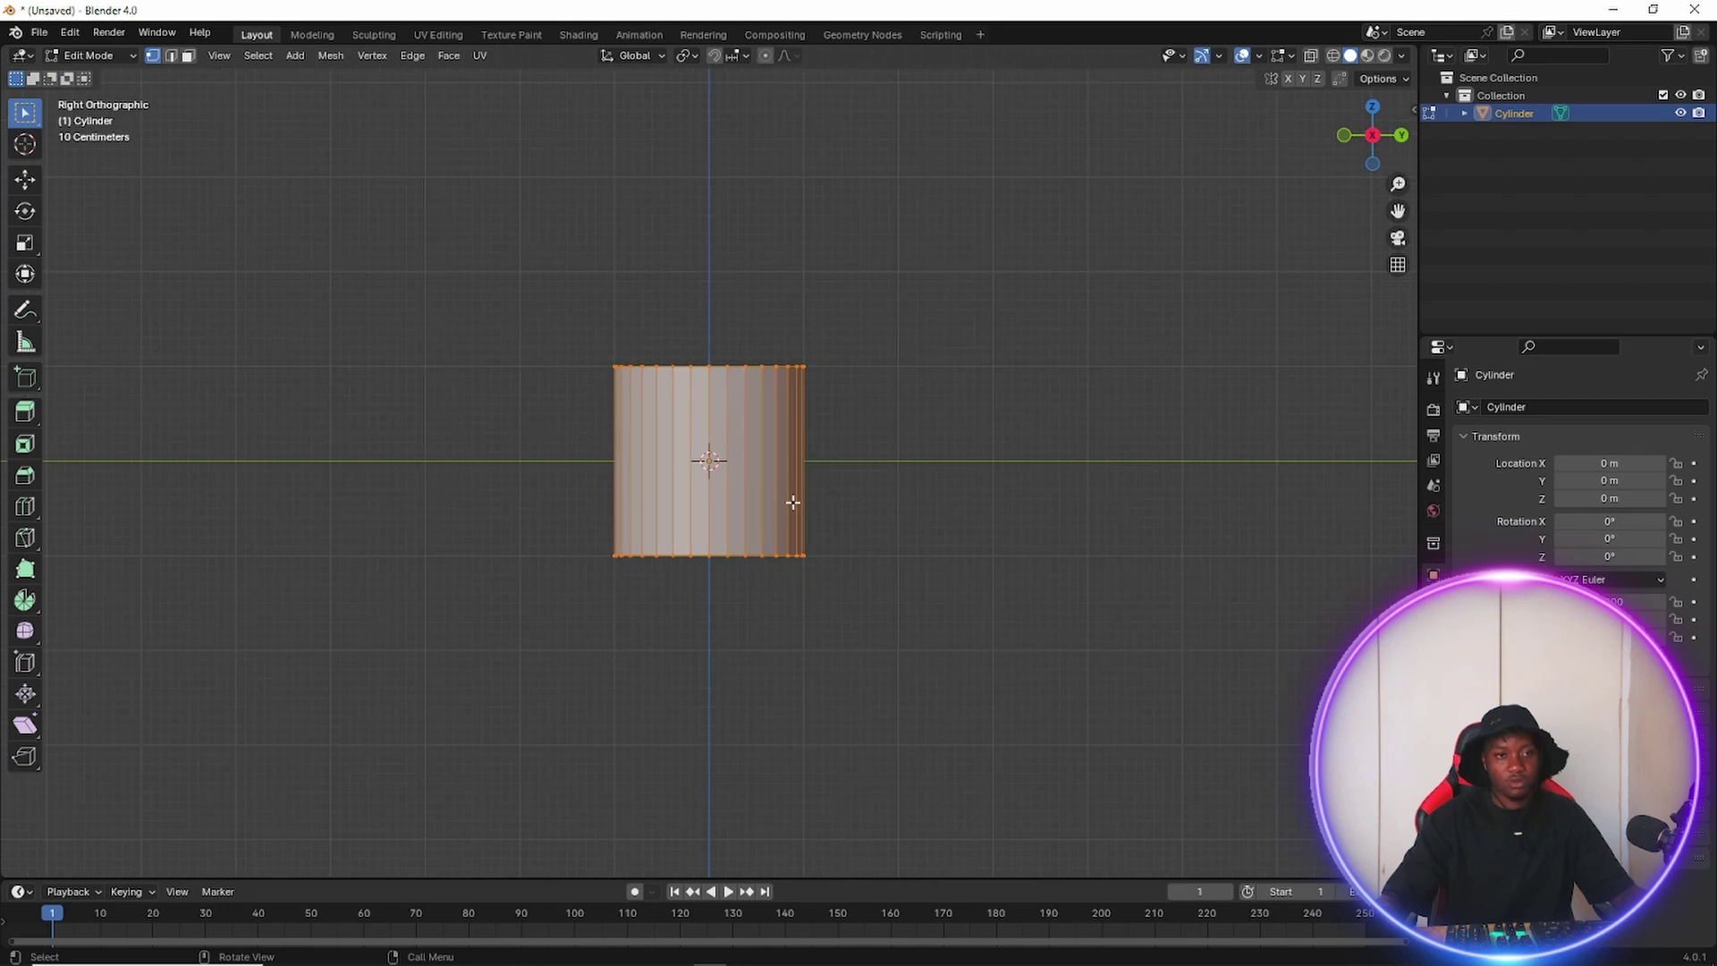
middle_drag(796, 505, 807, 566)
scroll(785, 499, up, 4)
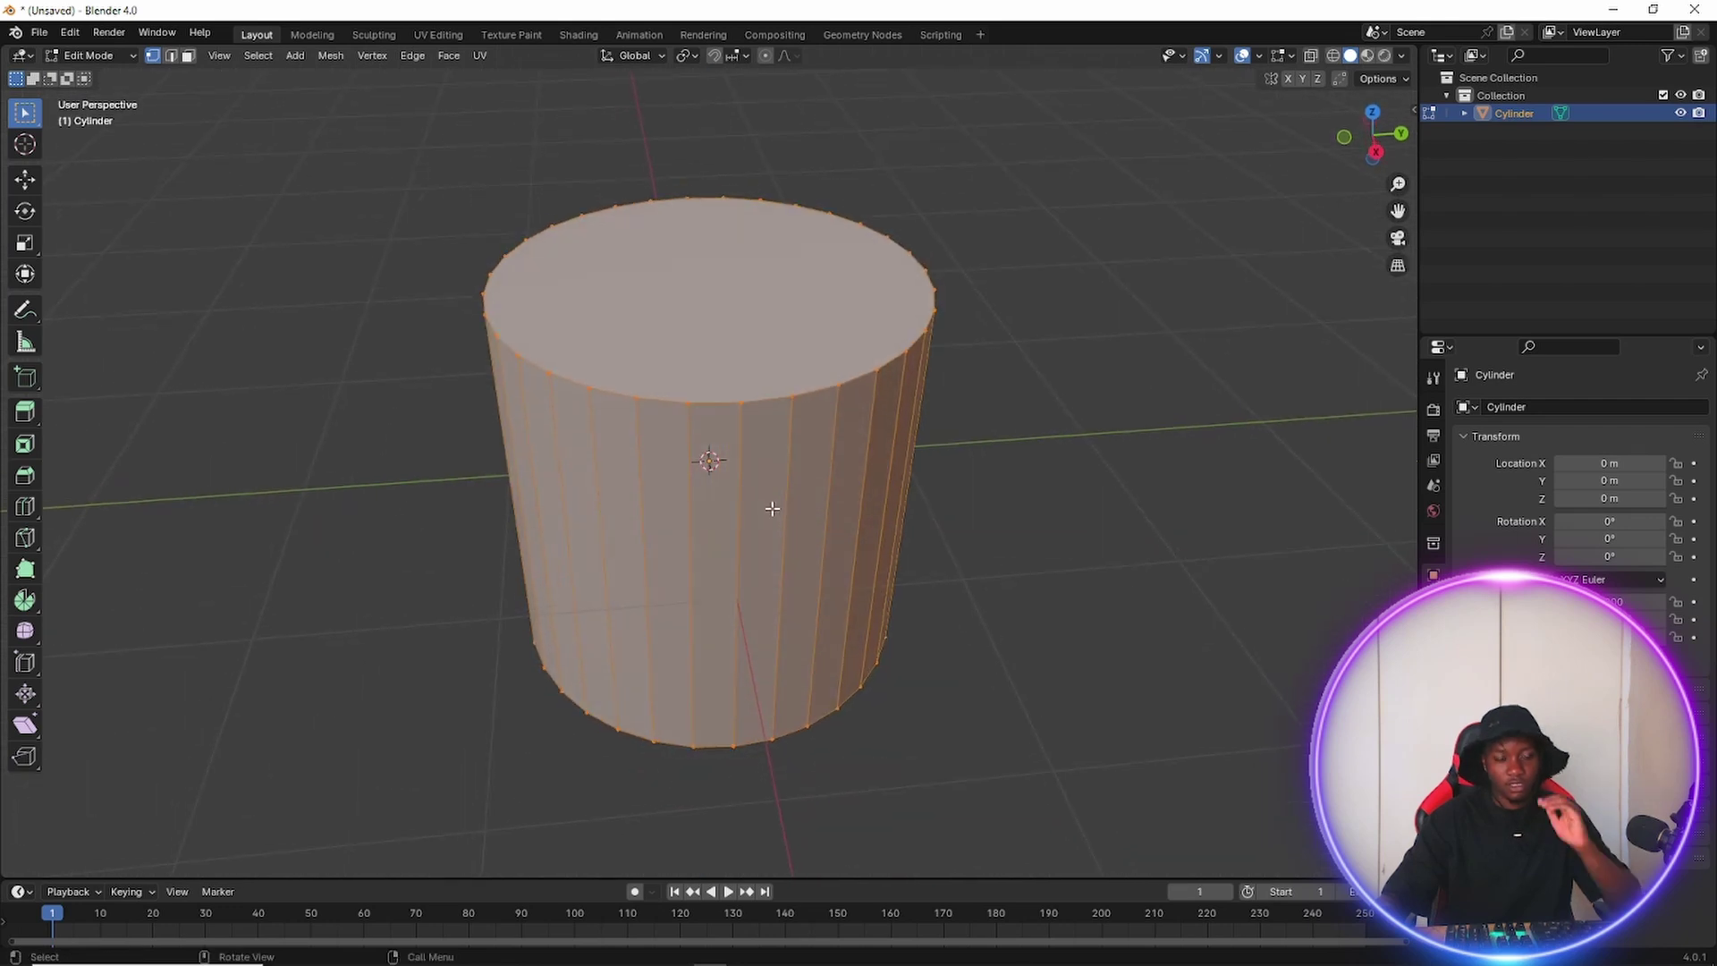
click(1100, 240)
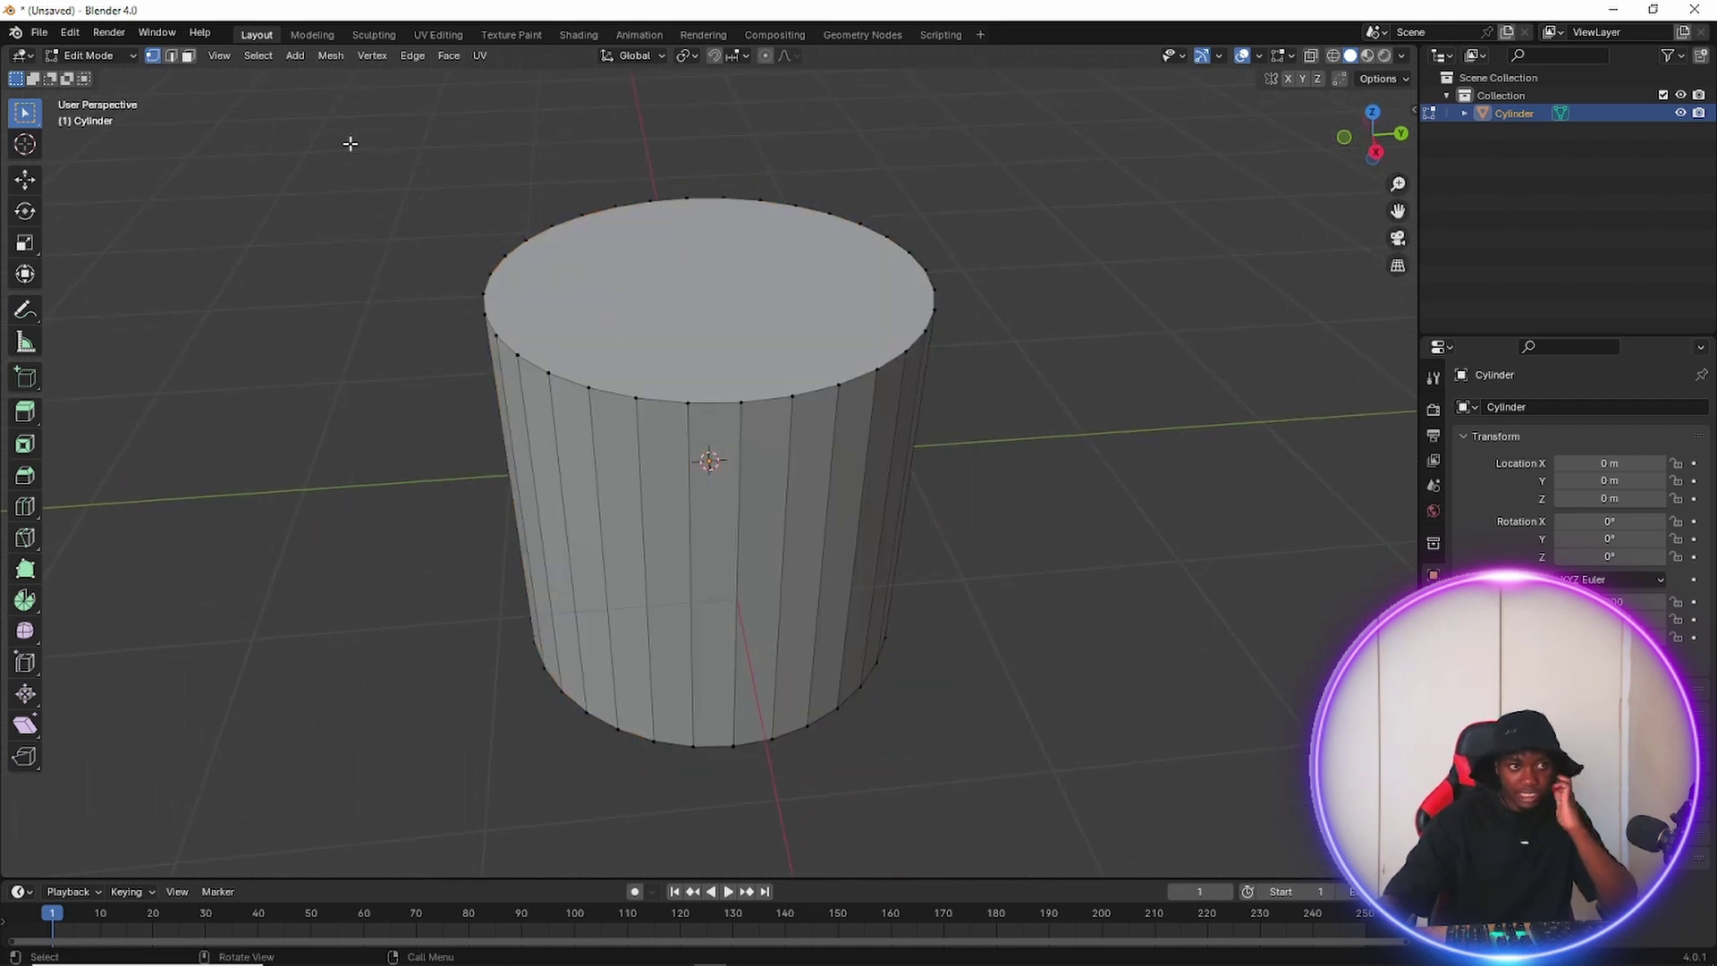
click(188, 55)
click(673, 288)
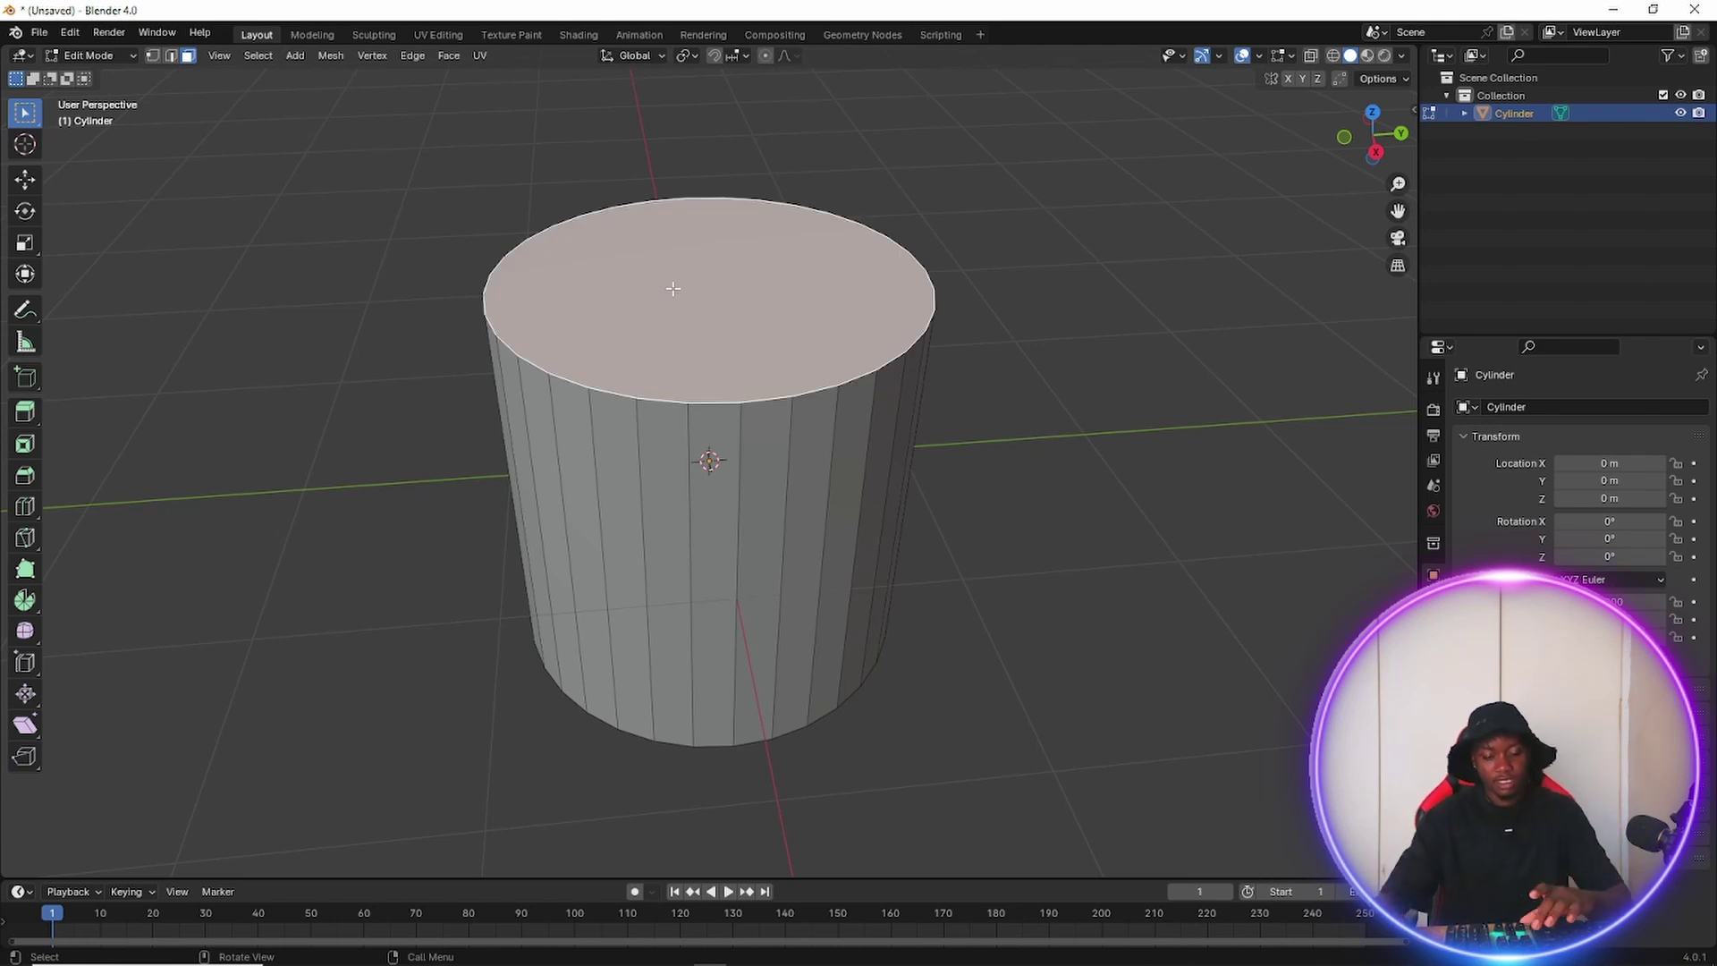
key(x)
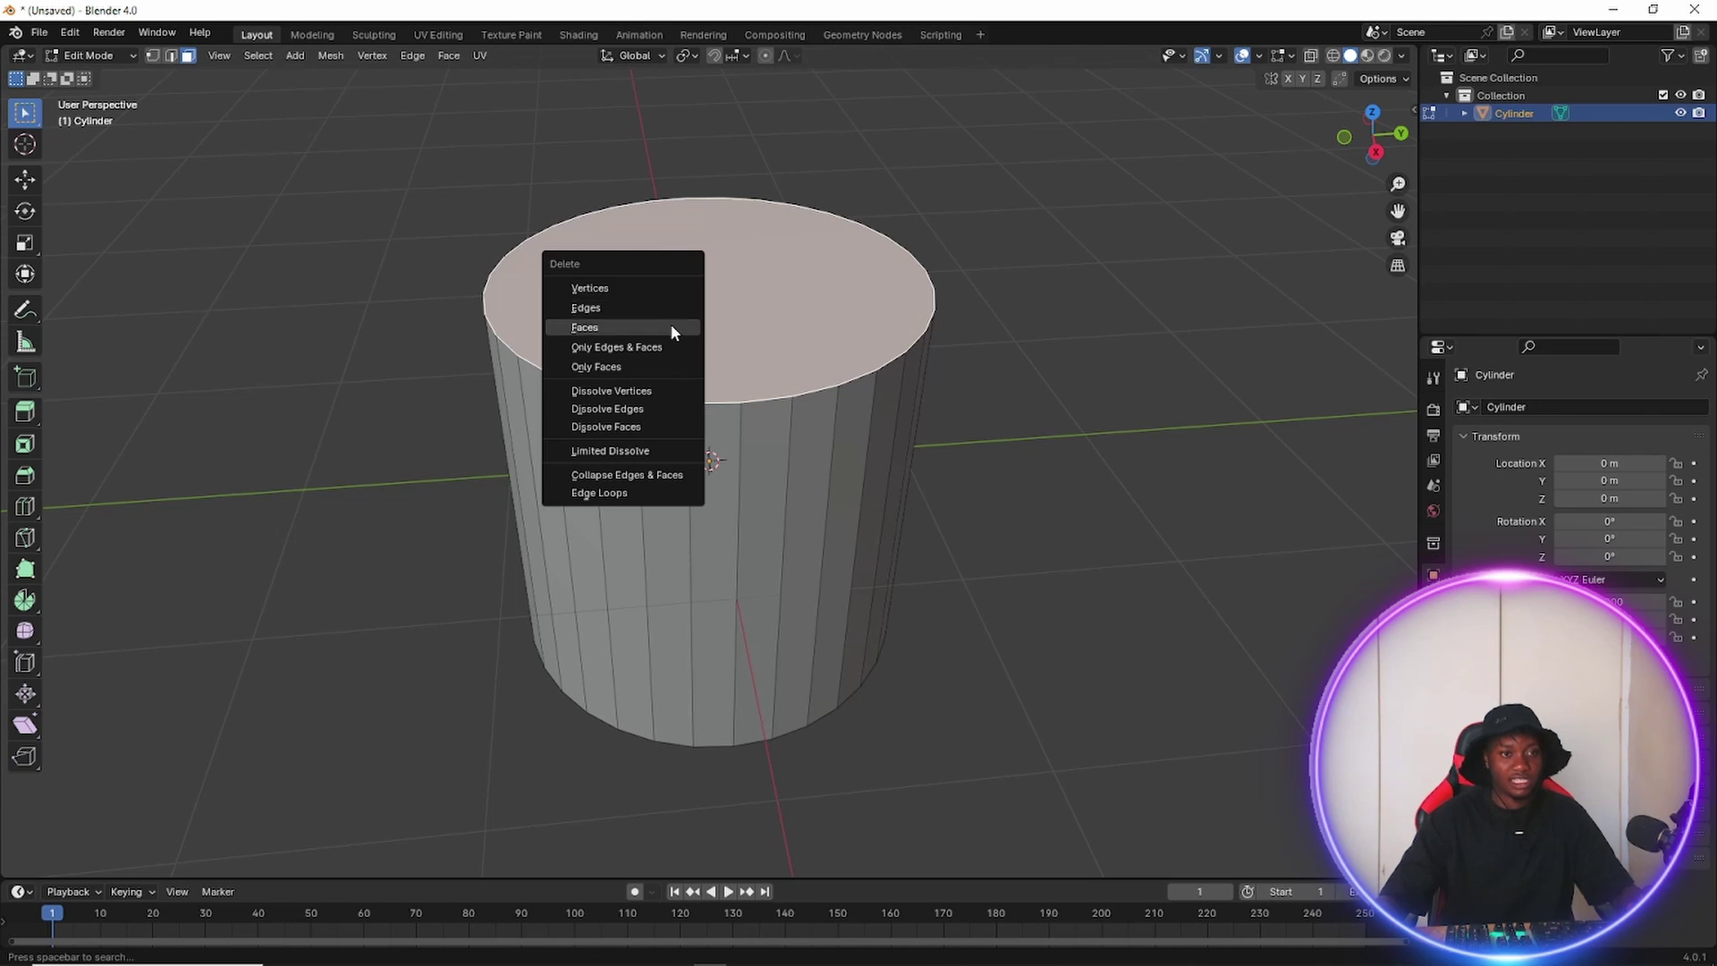
click(671, 324)
Scale the entire mesh along Z to about 0.56 of its height, then clear the selection.
scroll(741, 359, down, 3)
middle_drag(720, 465, 731, 427)
drag(857, 331, 491, 685)
scroll(729, 606, up, 3)
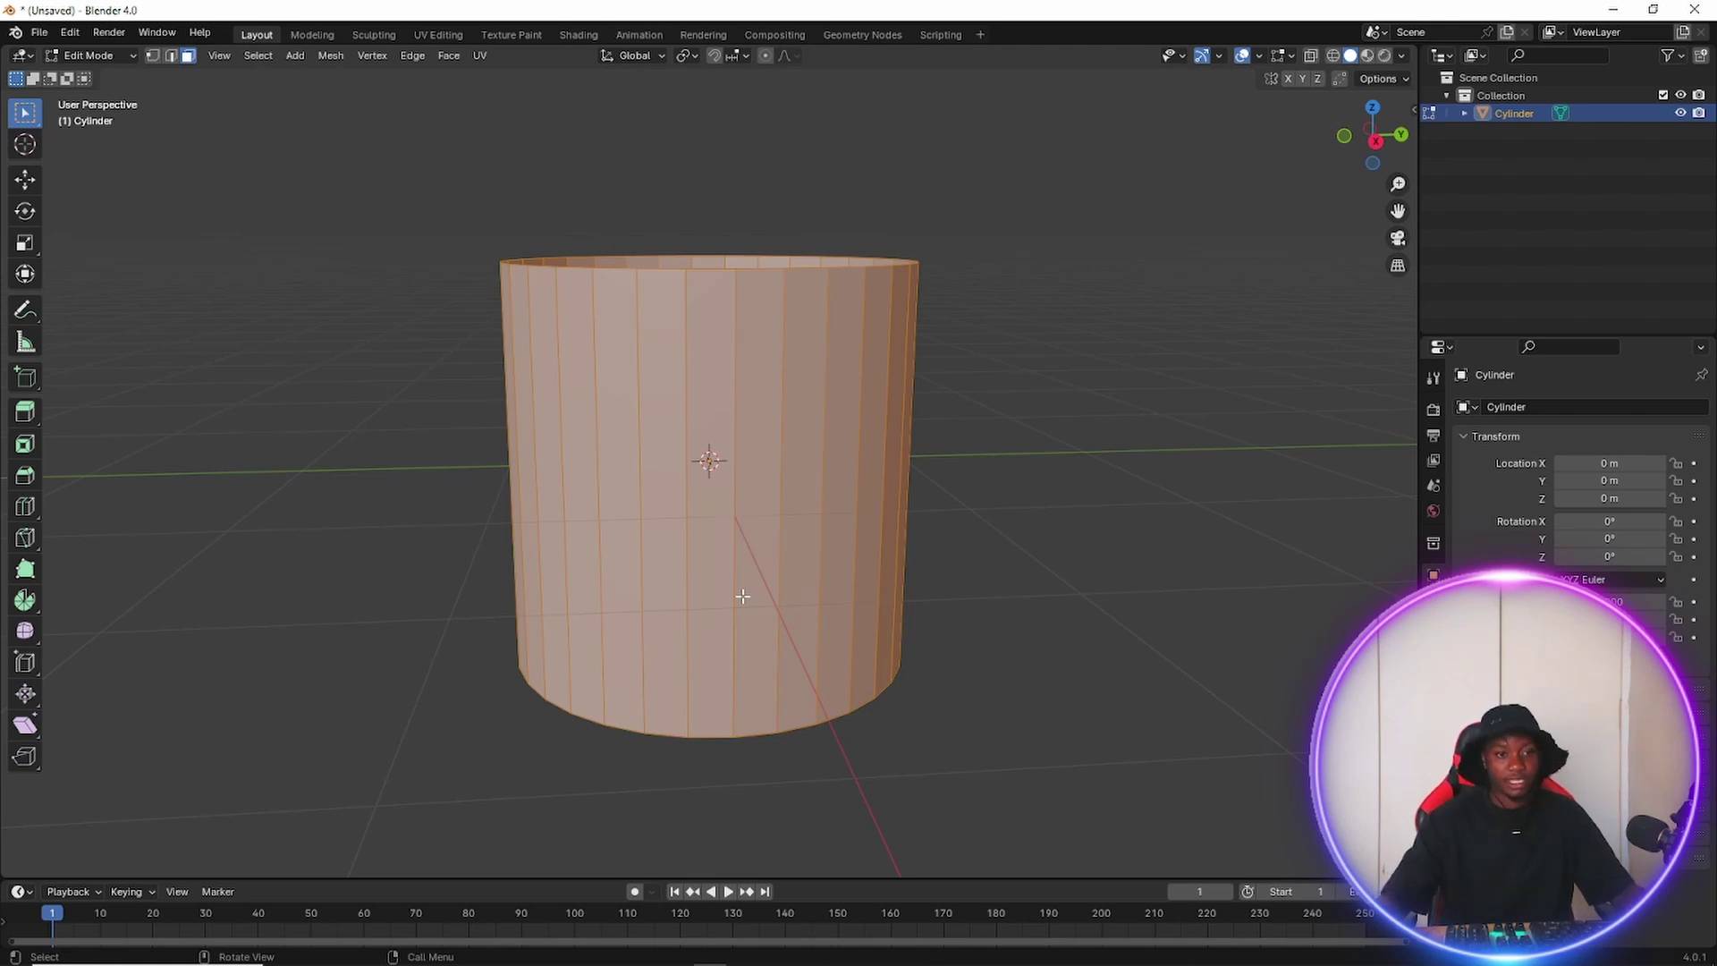
key(s)
key(z)
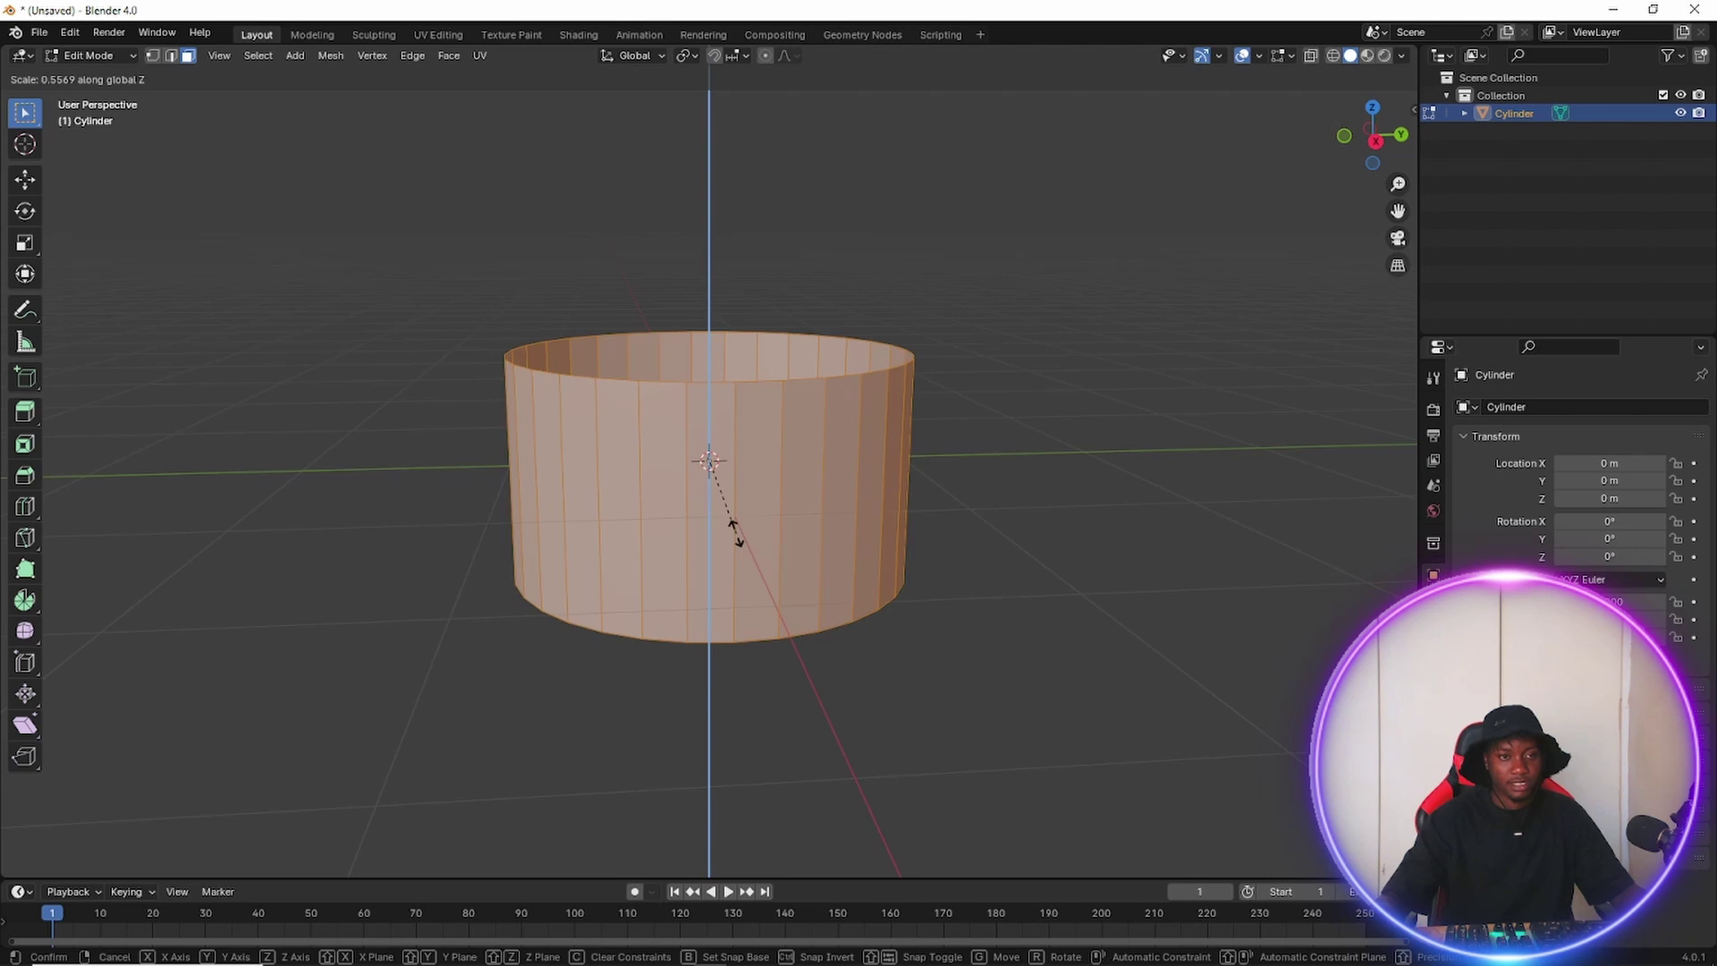
click(736, 534)
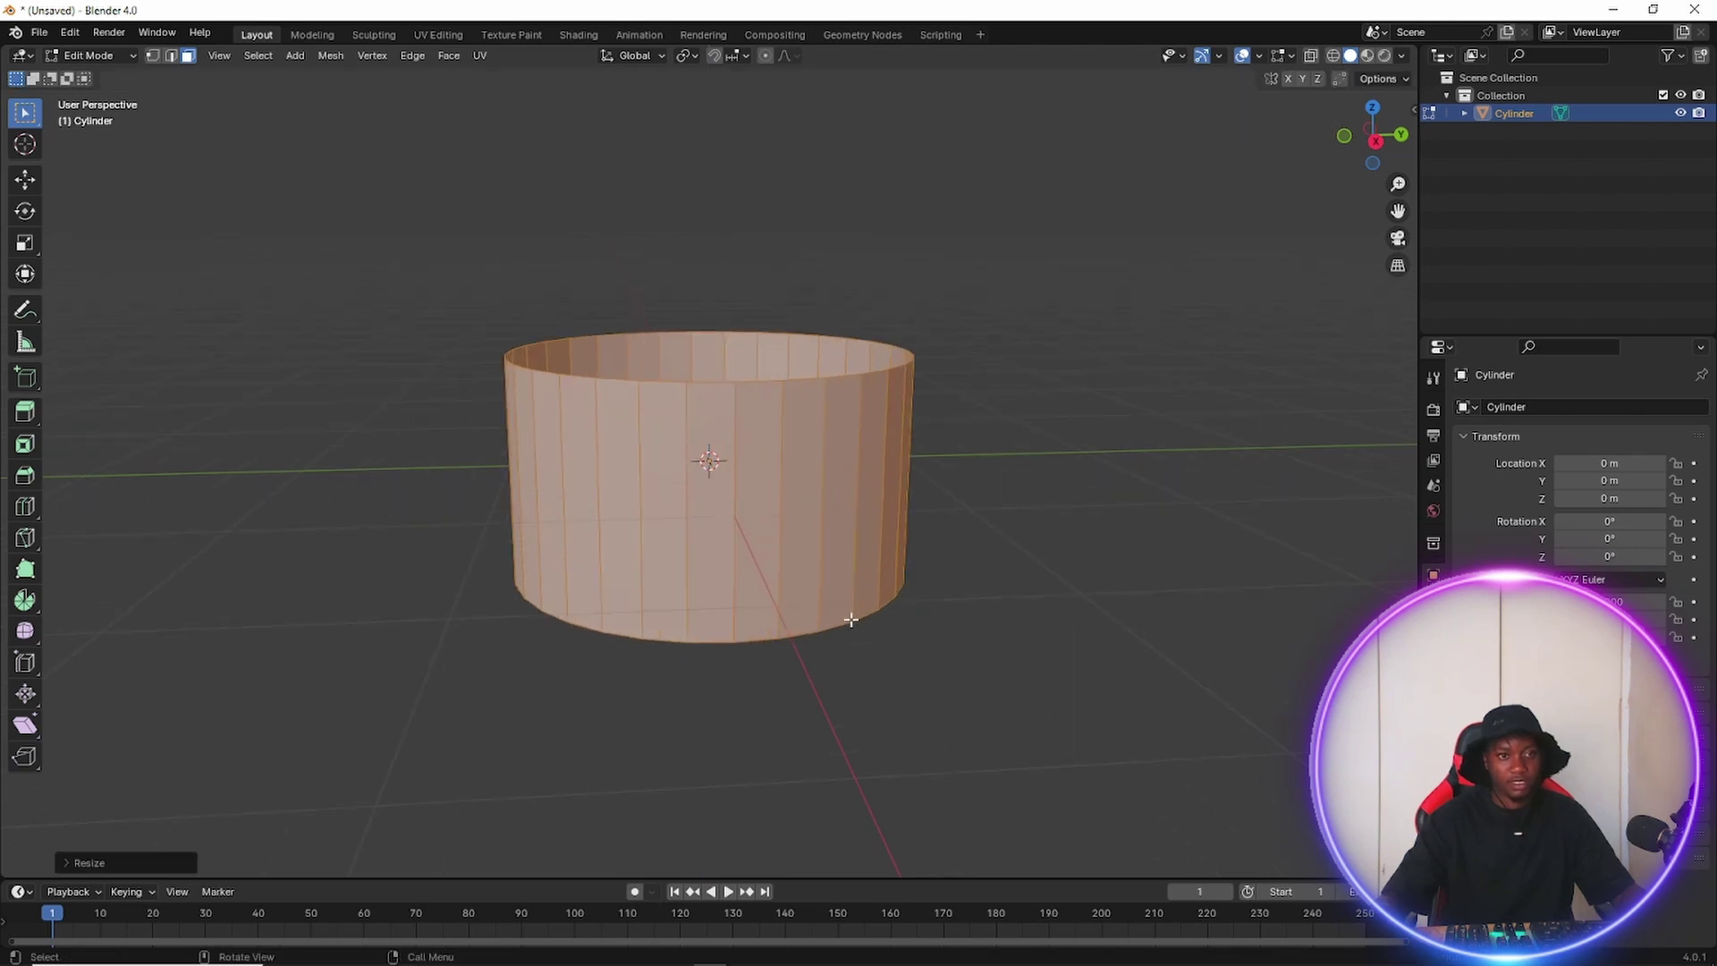
click(990, 521)
Bevel the bottom face's edges with 3 segments and a width of about 0.25 m, selecting the face in wireframe shading.
middle_drag(971, 555, 1008, 521)
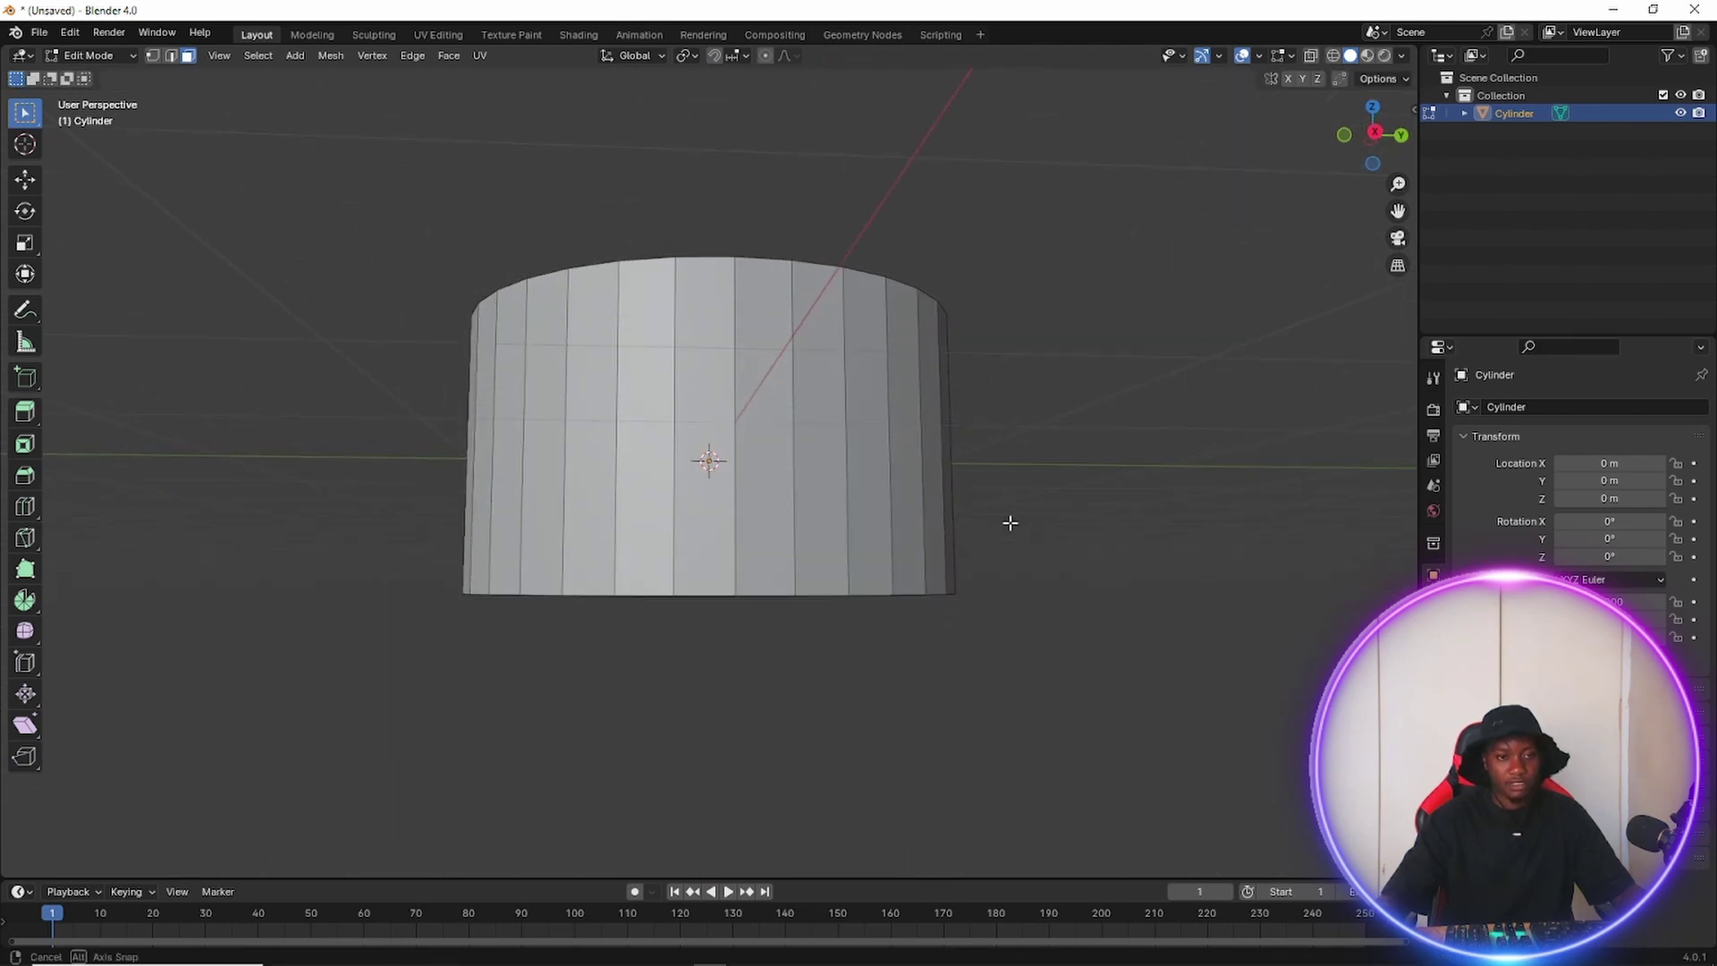
click(1333, 56)
mouse_move(1058, 488)
mouse_down()
mouse_move(518, 763)
mouse_move(326, 796)
mouse_up()
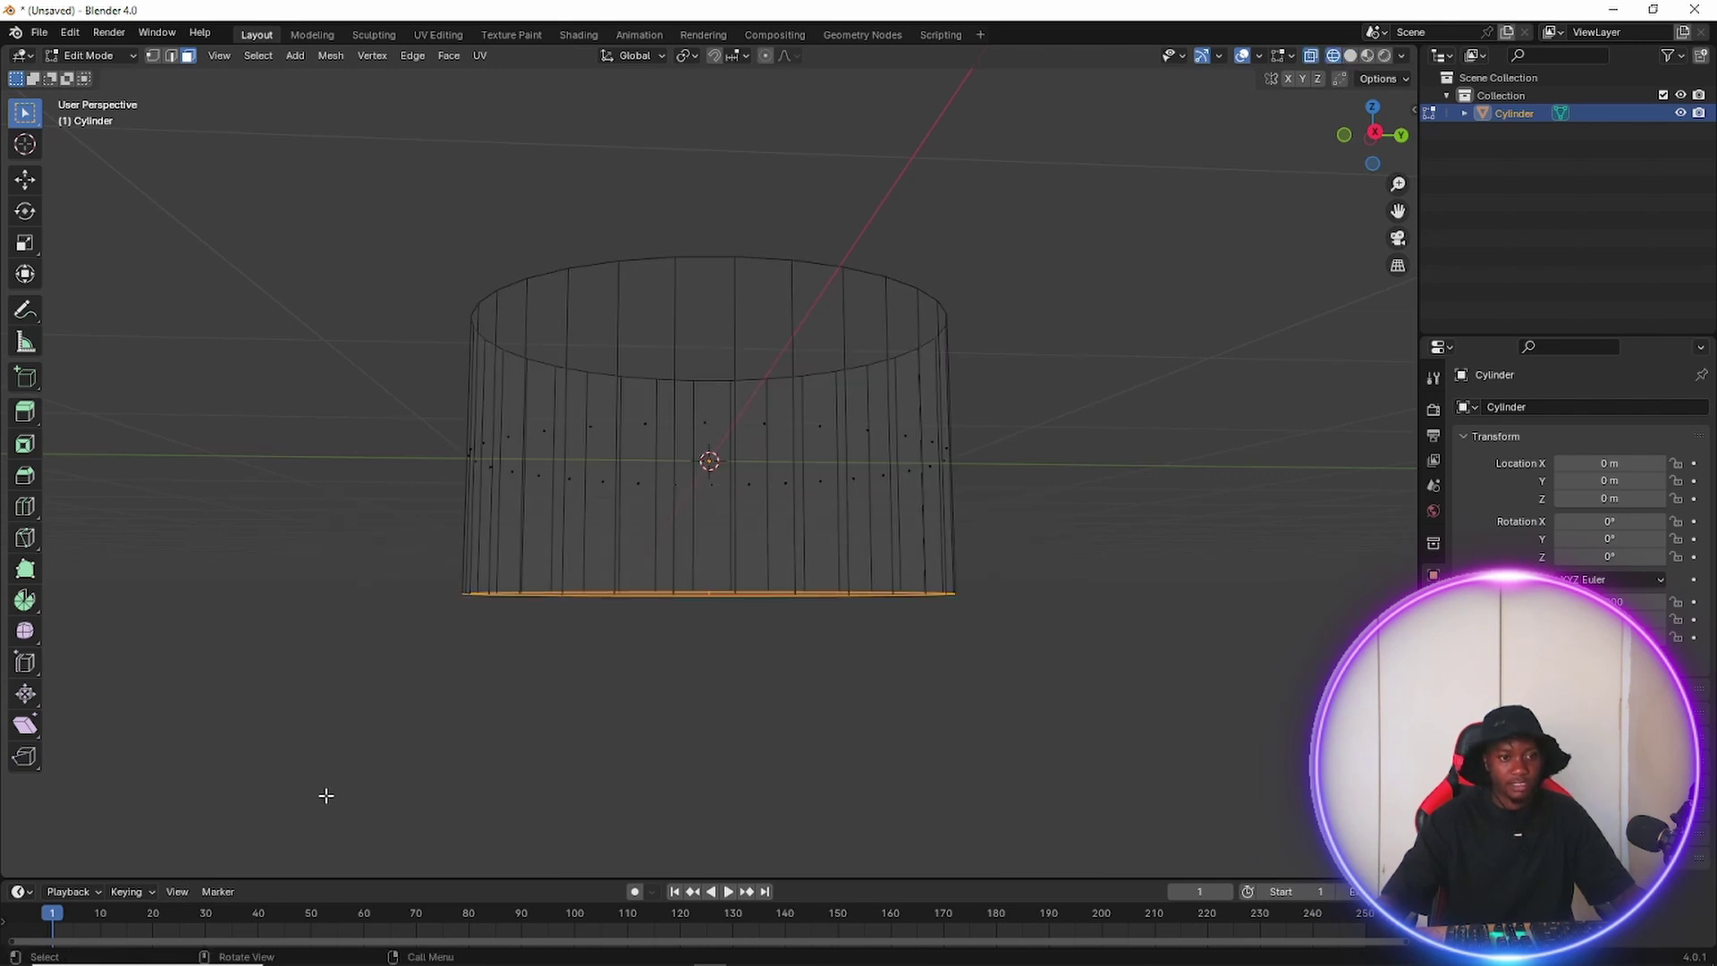
click(1349, 56)
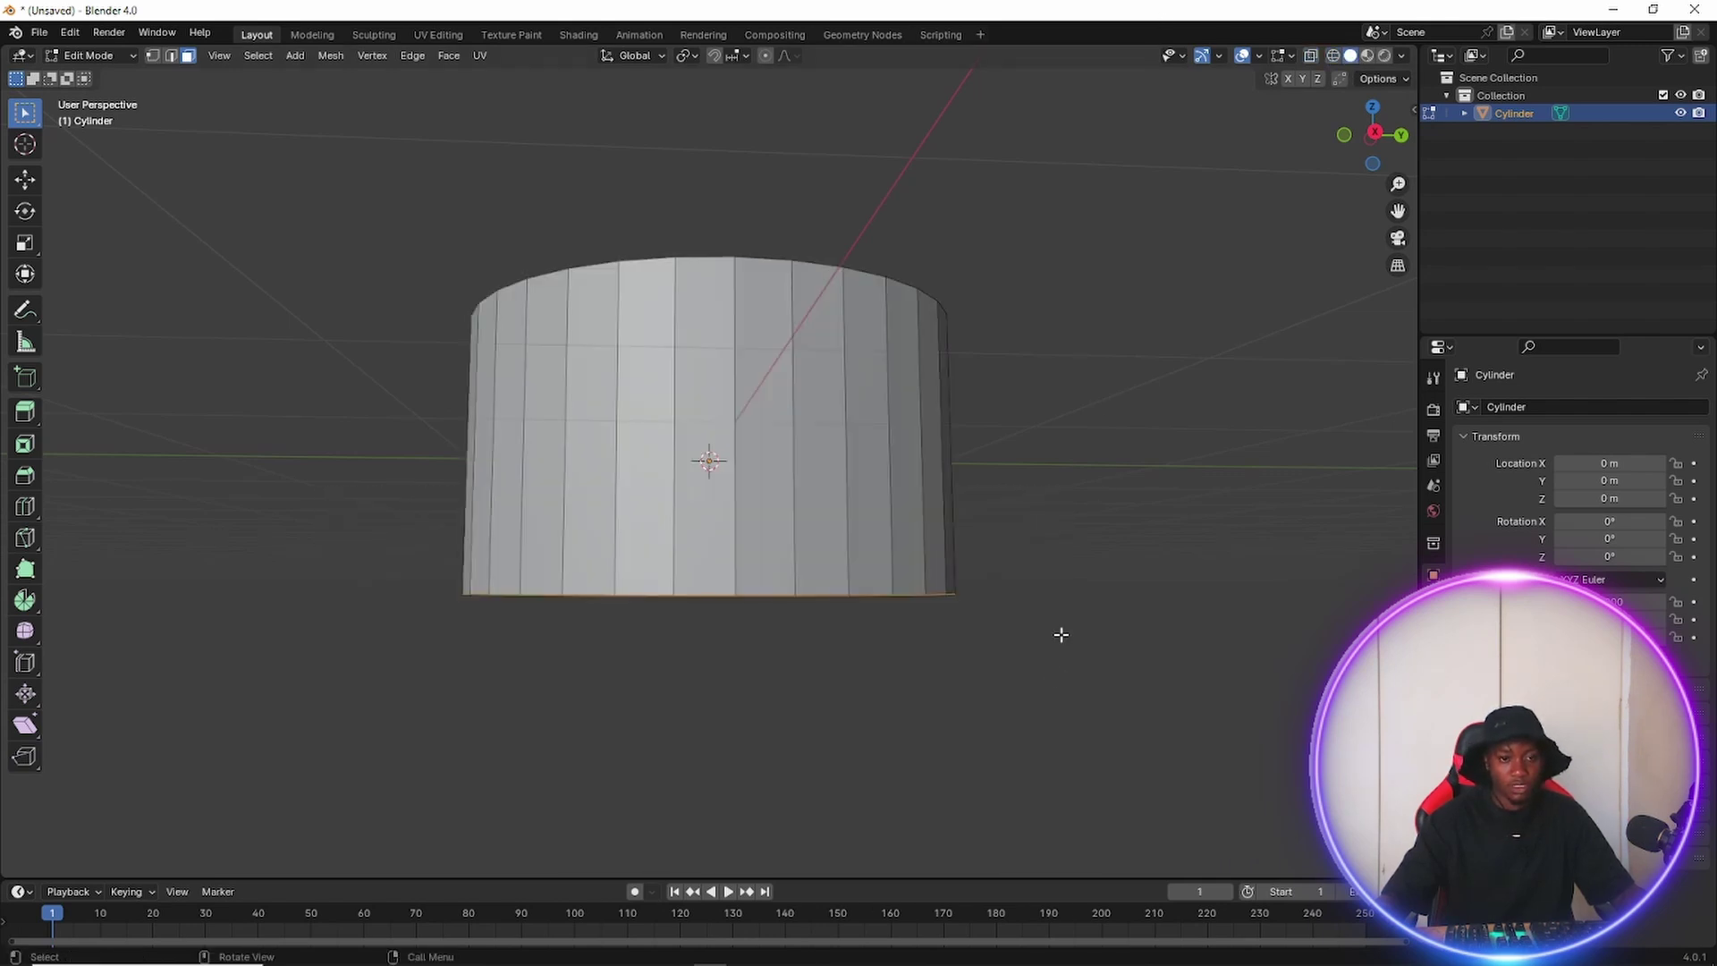
key(ctrl+b)
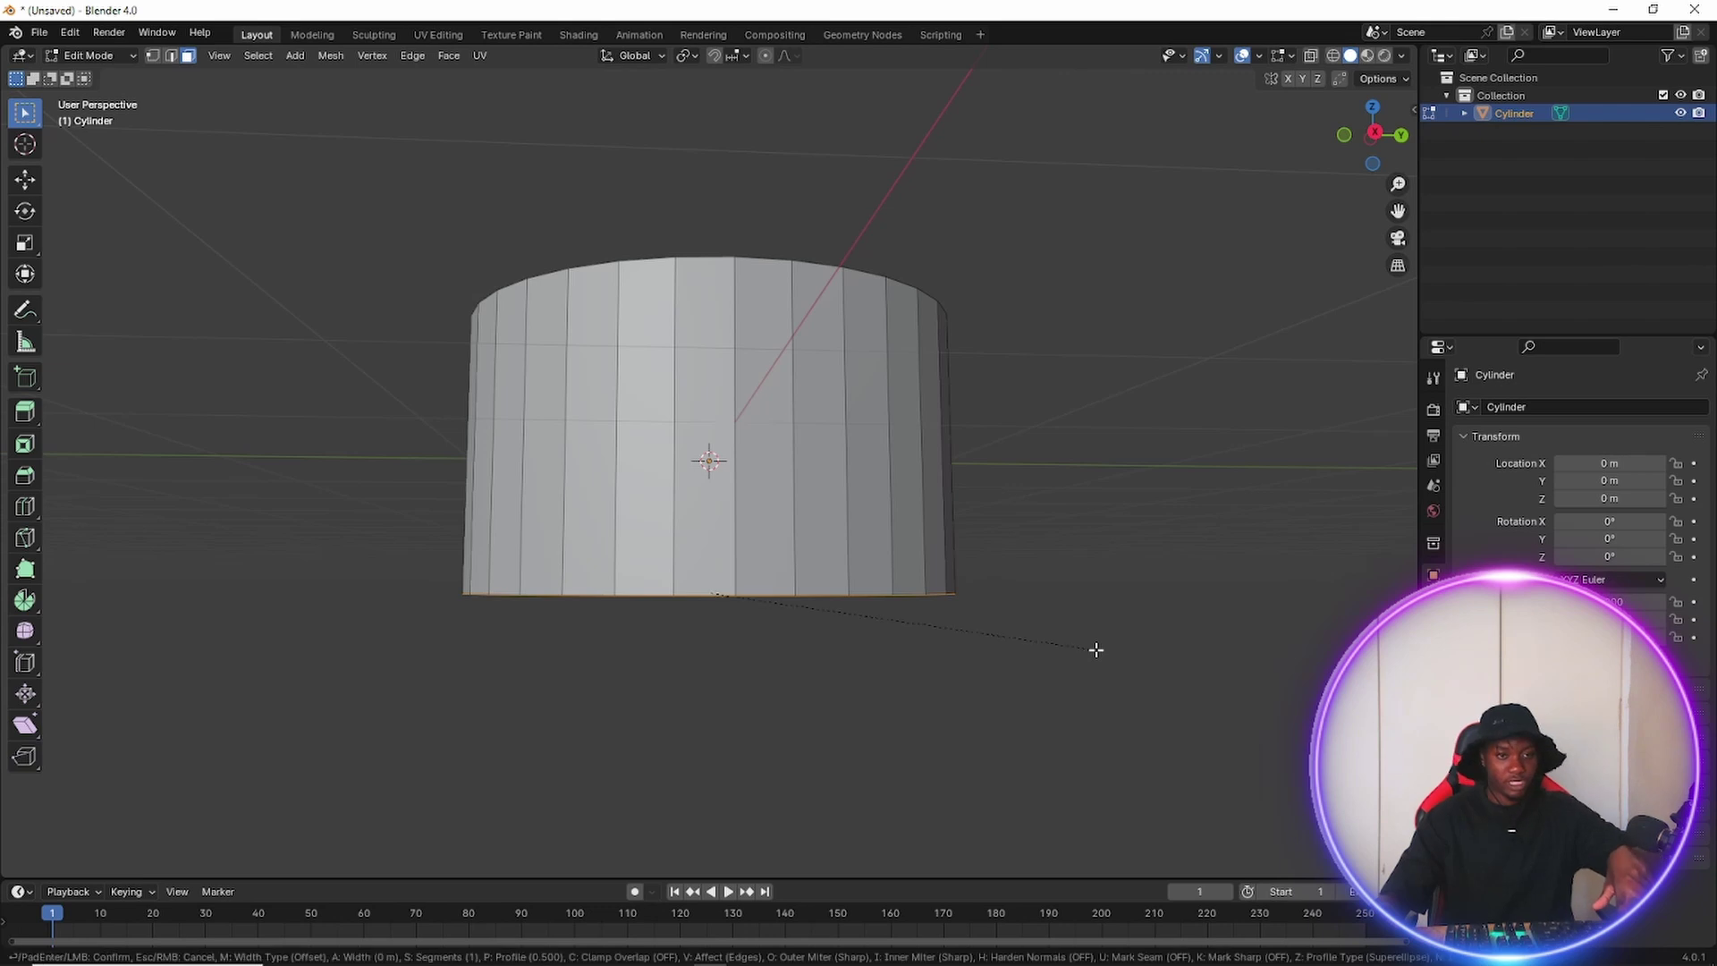
scroll(1135, 695, up, 1)
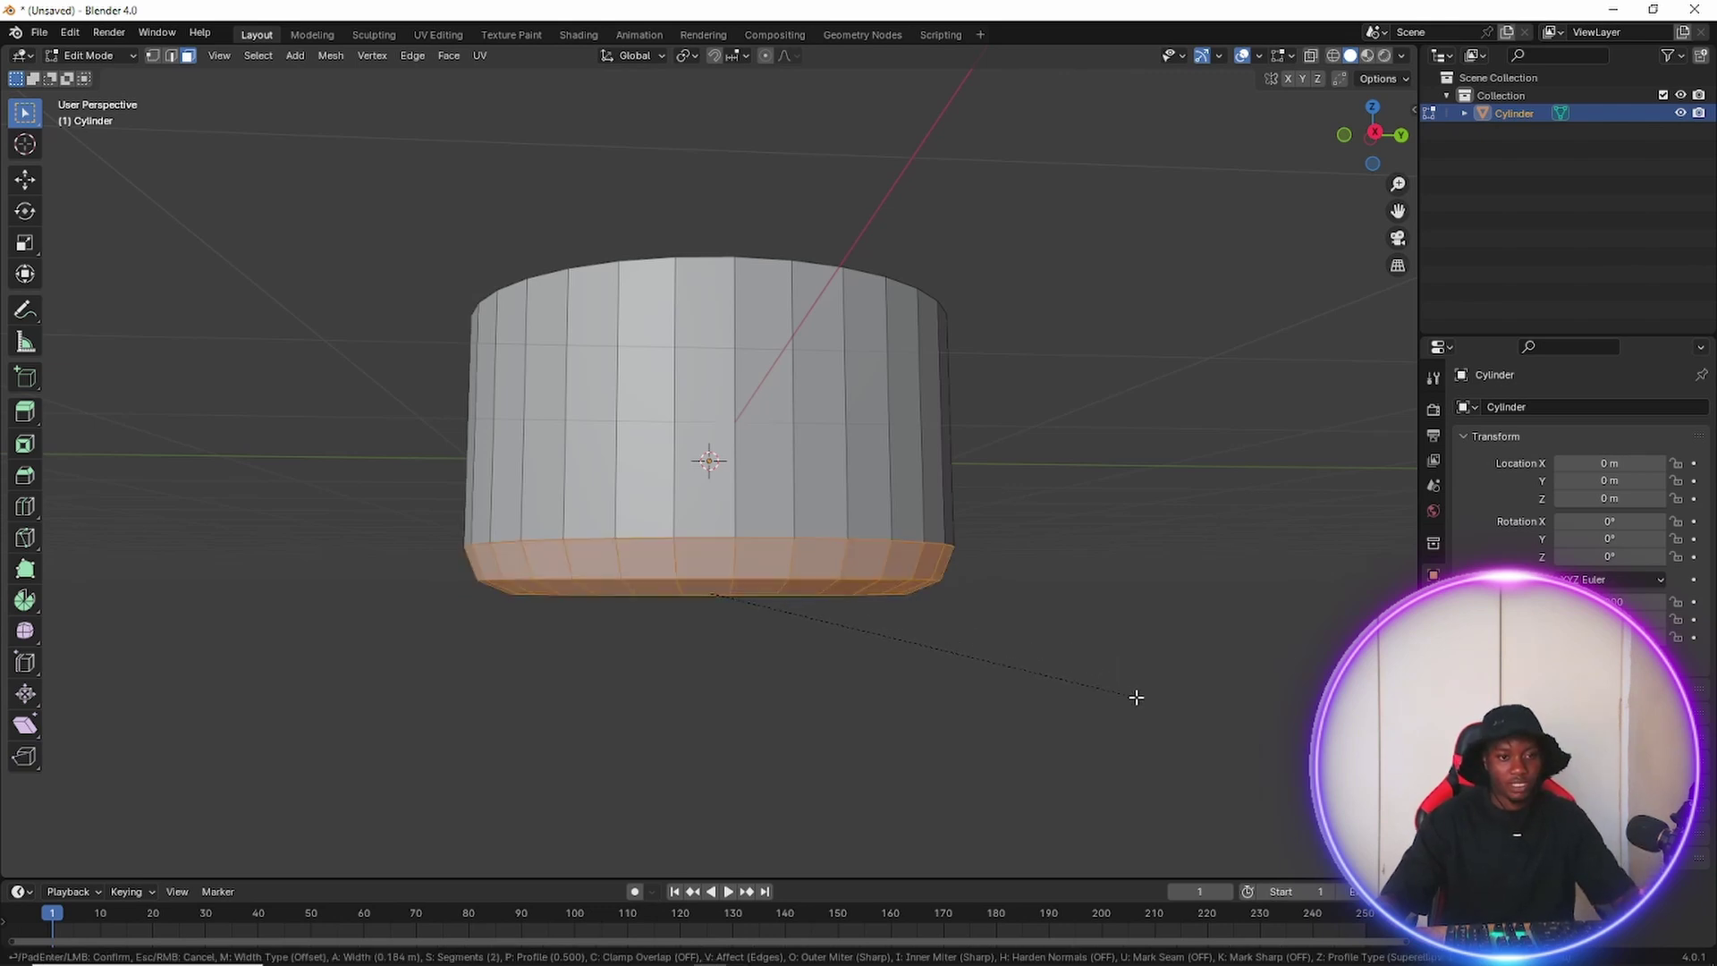
scroll(1147, 715, up, 1)
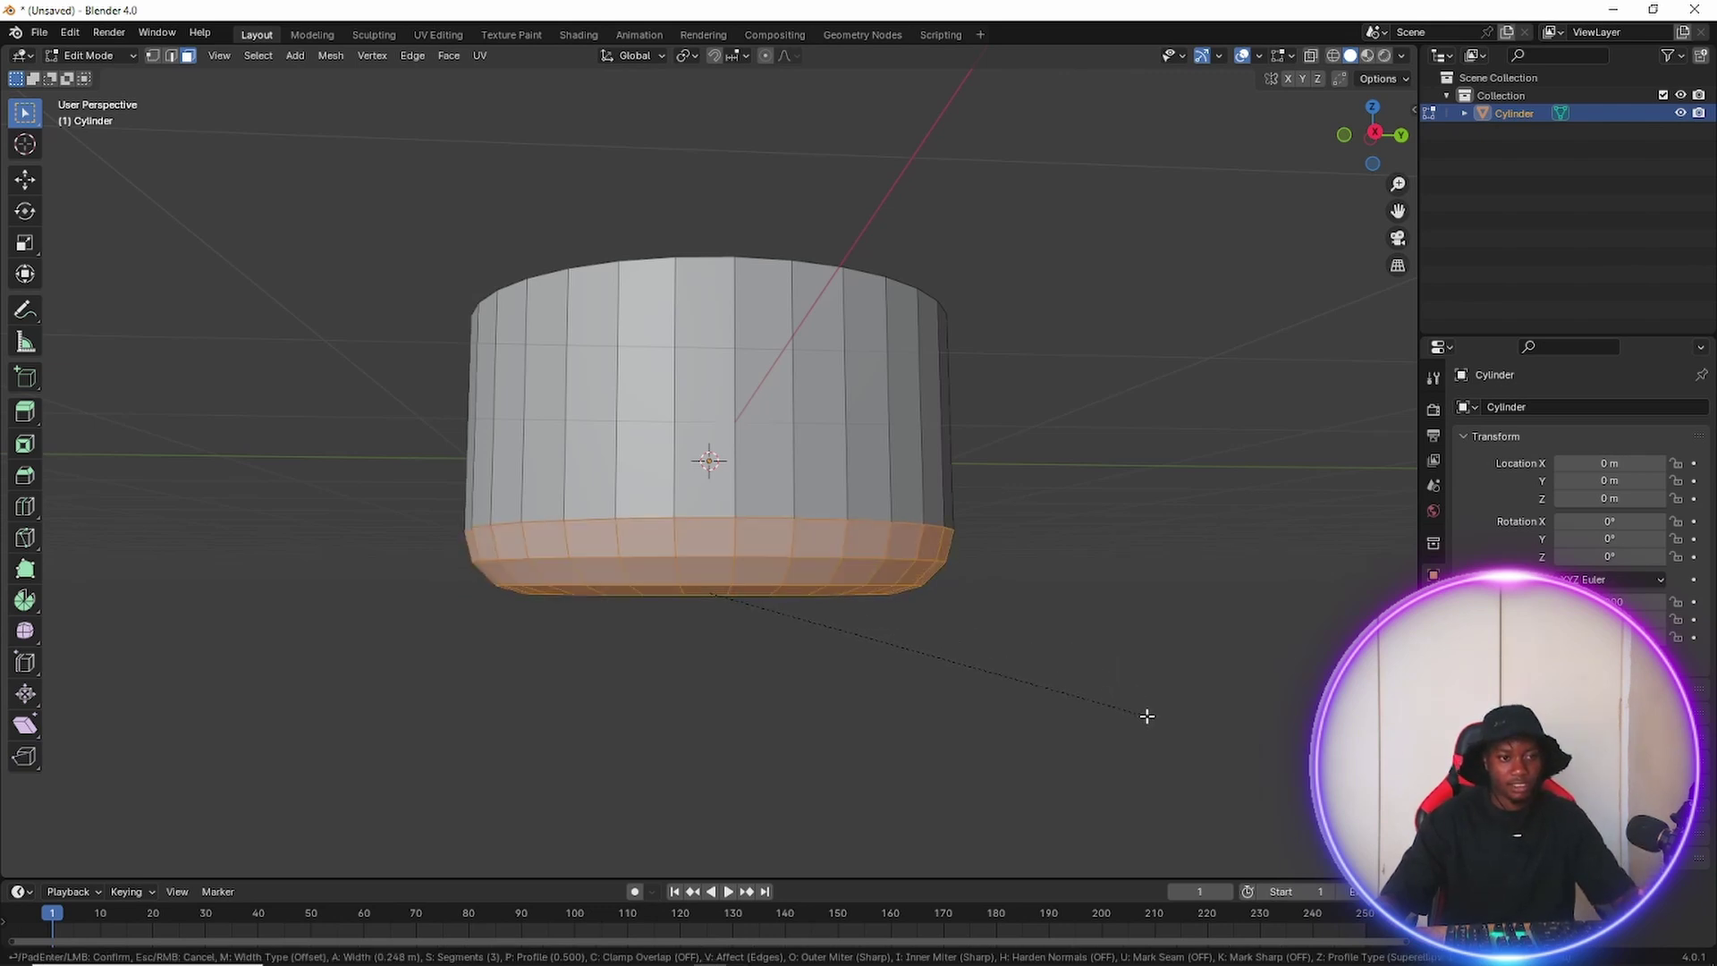
click(1147, 715)
Examine the beveled bottom edge and the open cylinder from several angles.
mouse_move(1042, 676)
middle_down()
mouse_move(1073, 770)
mouse_move(958, 686)
mouse_move(1108, 679)
mouse_move(1020, 701)
mouse_move(1023, 736)
mouse_move(1005, 686)
mouse_move(1053, 686)
middle_up()
scroll(984, 562, down, 2)
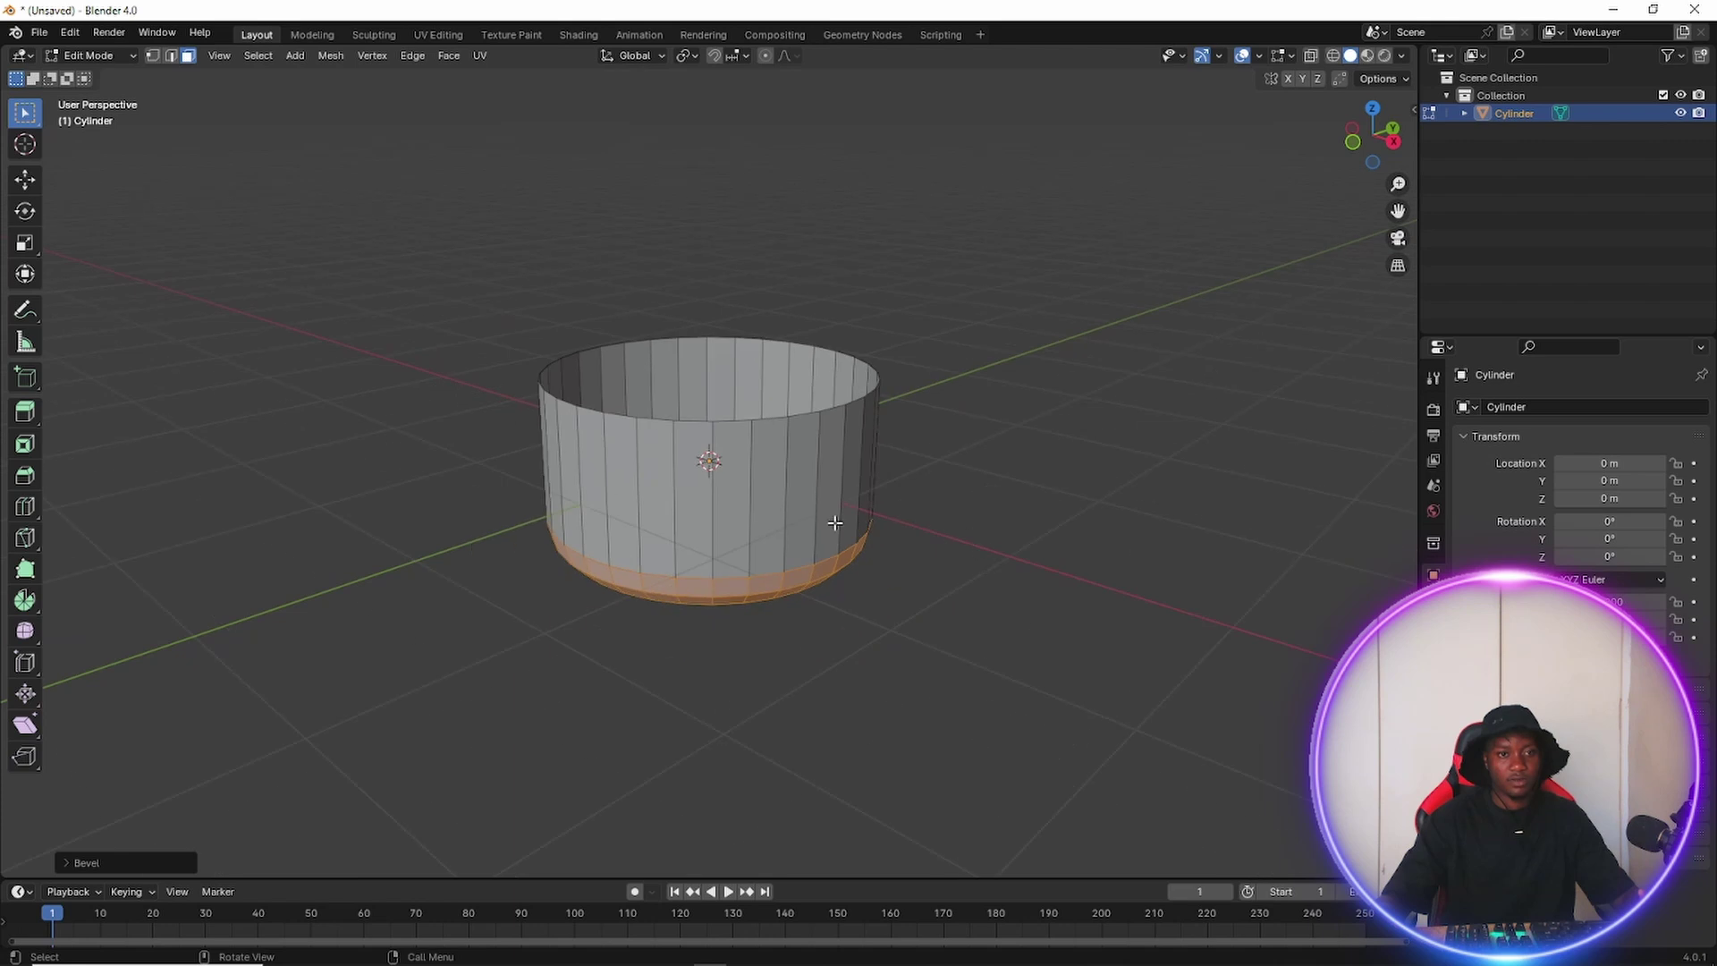
scroll(834, 522, up, 4)
middle_drag(835, 555, 821, 524)
middle_drag(1006, 438, 1000, 431)
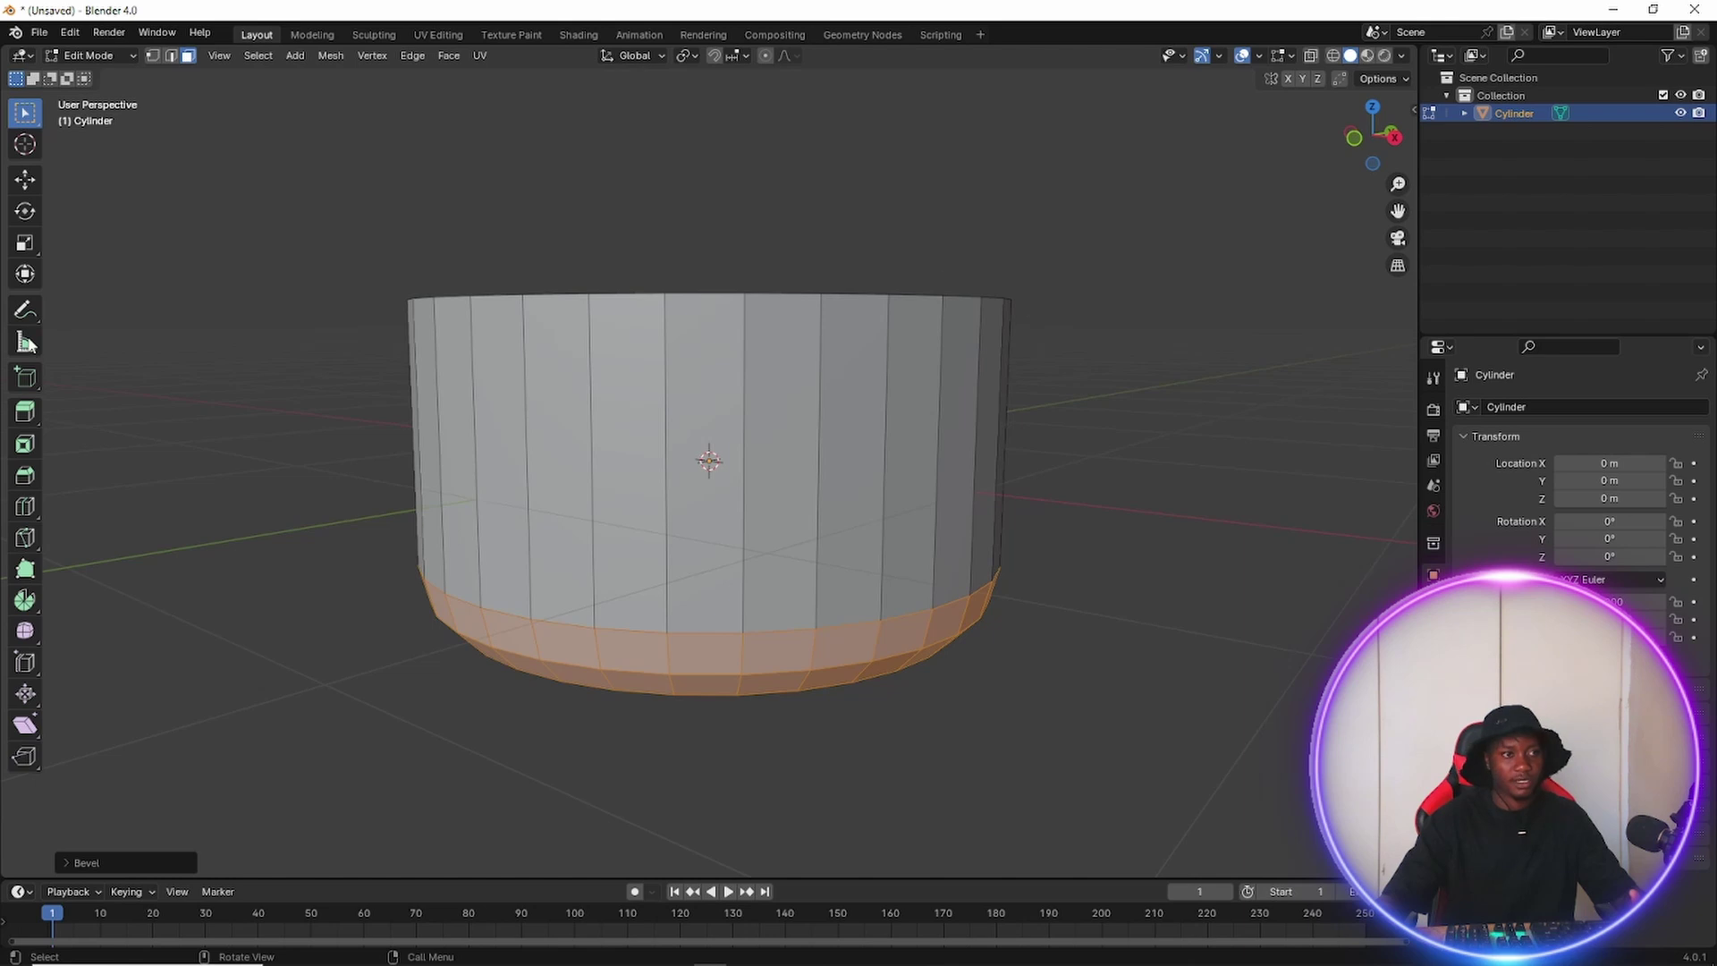
scroll(933, 567, down, 3)
middle_drag(912, 582, 800, 669)
middle_drag(771, 607, 754, 536)
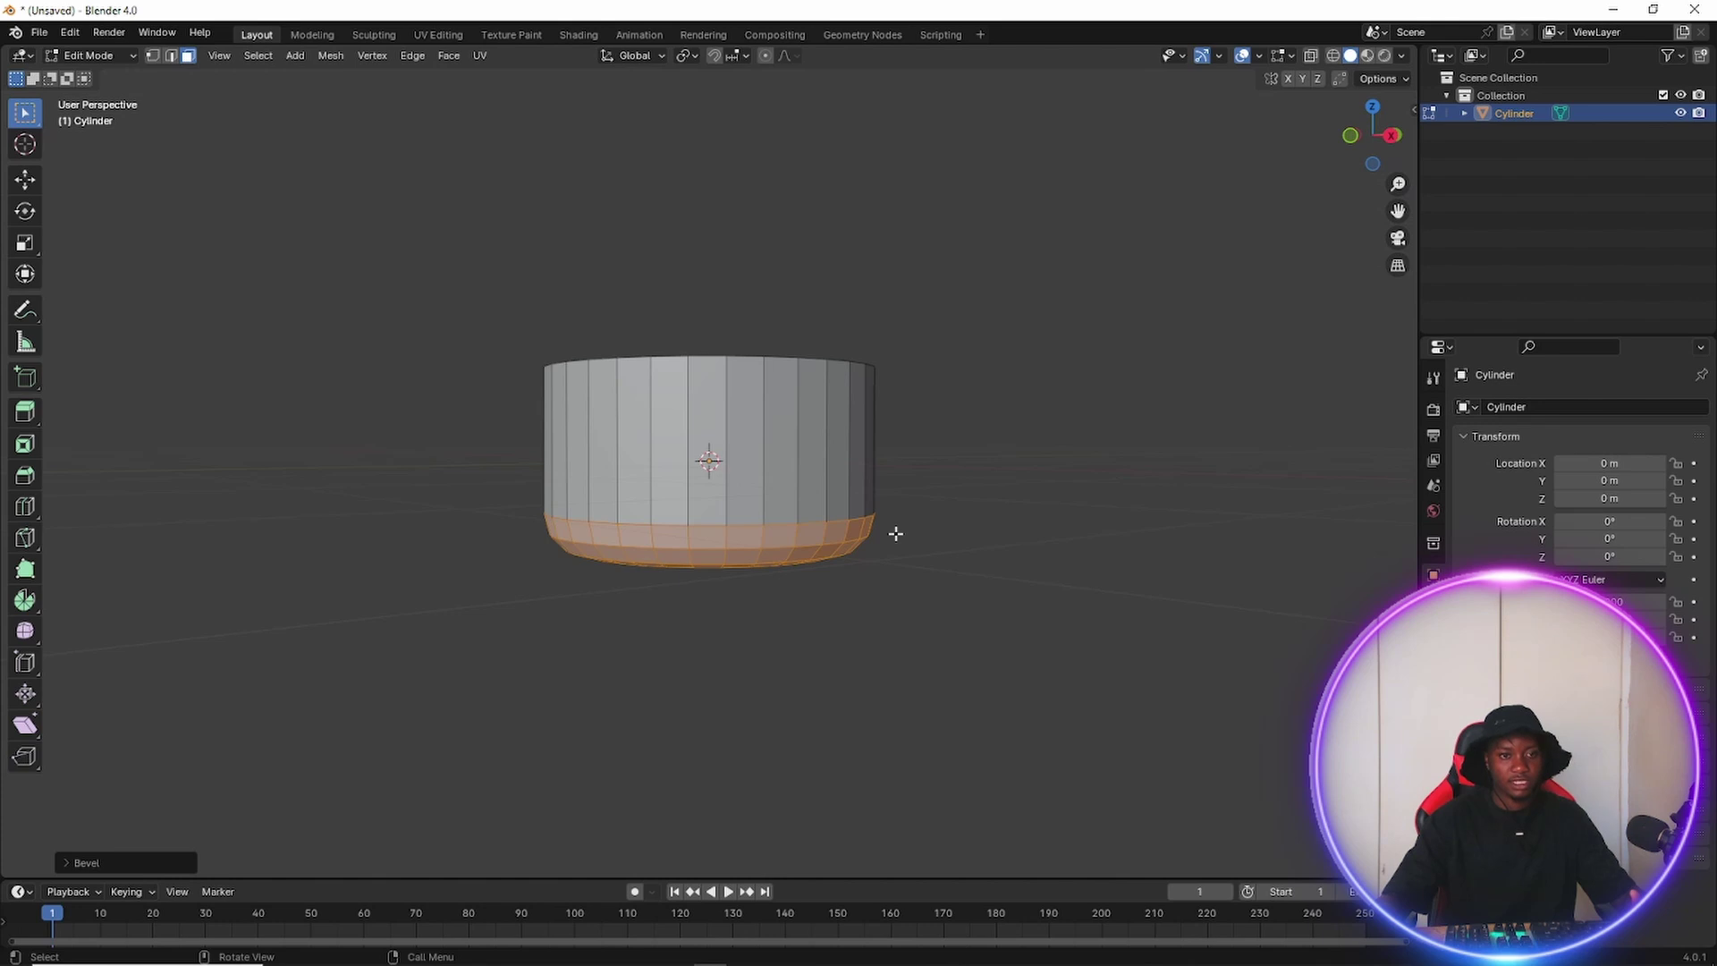
scroll(861, 603, up, 4)
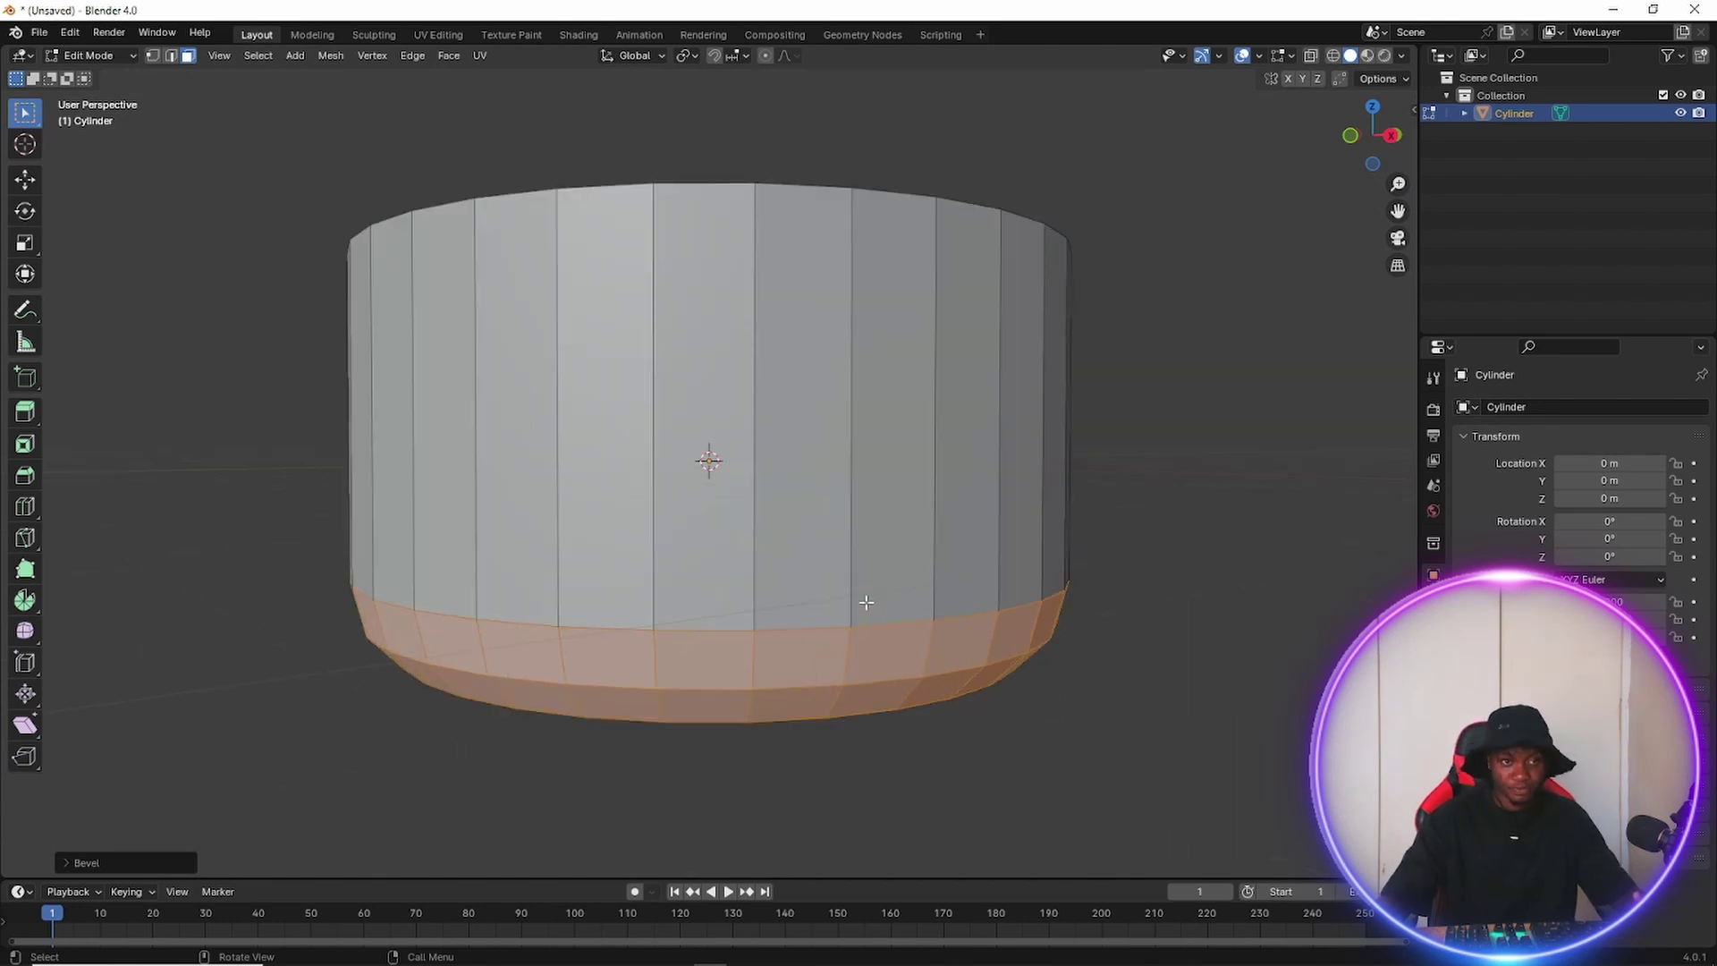
Select the edge loop around the open top rim and move it upward along Z to make the body taller.
middle_drag(873, 602, 777, 537)
scroll(771, 510, down, 3)
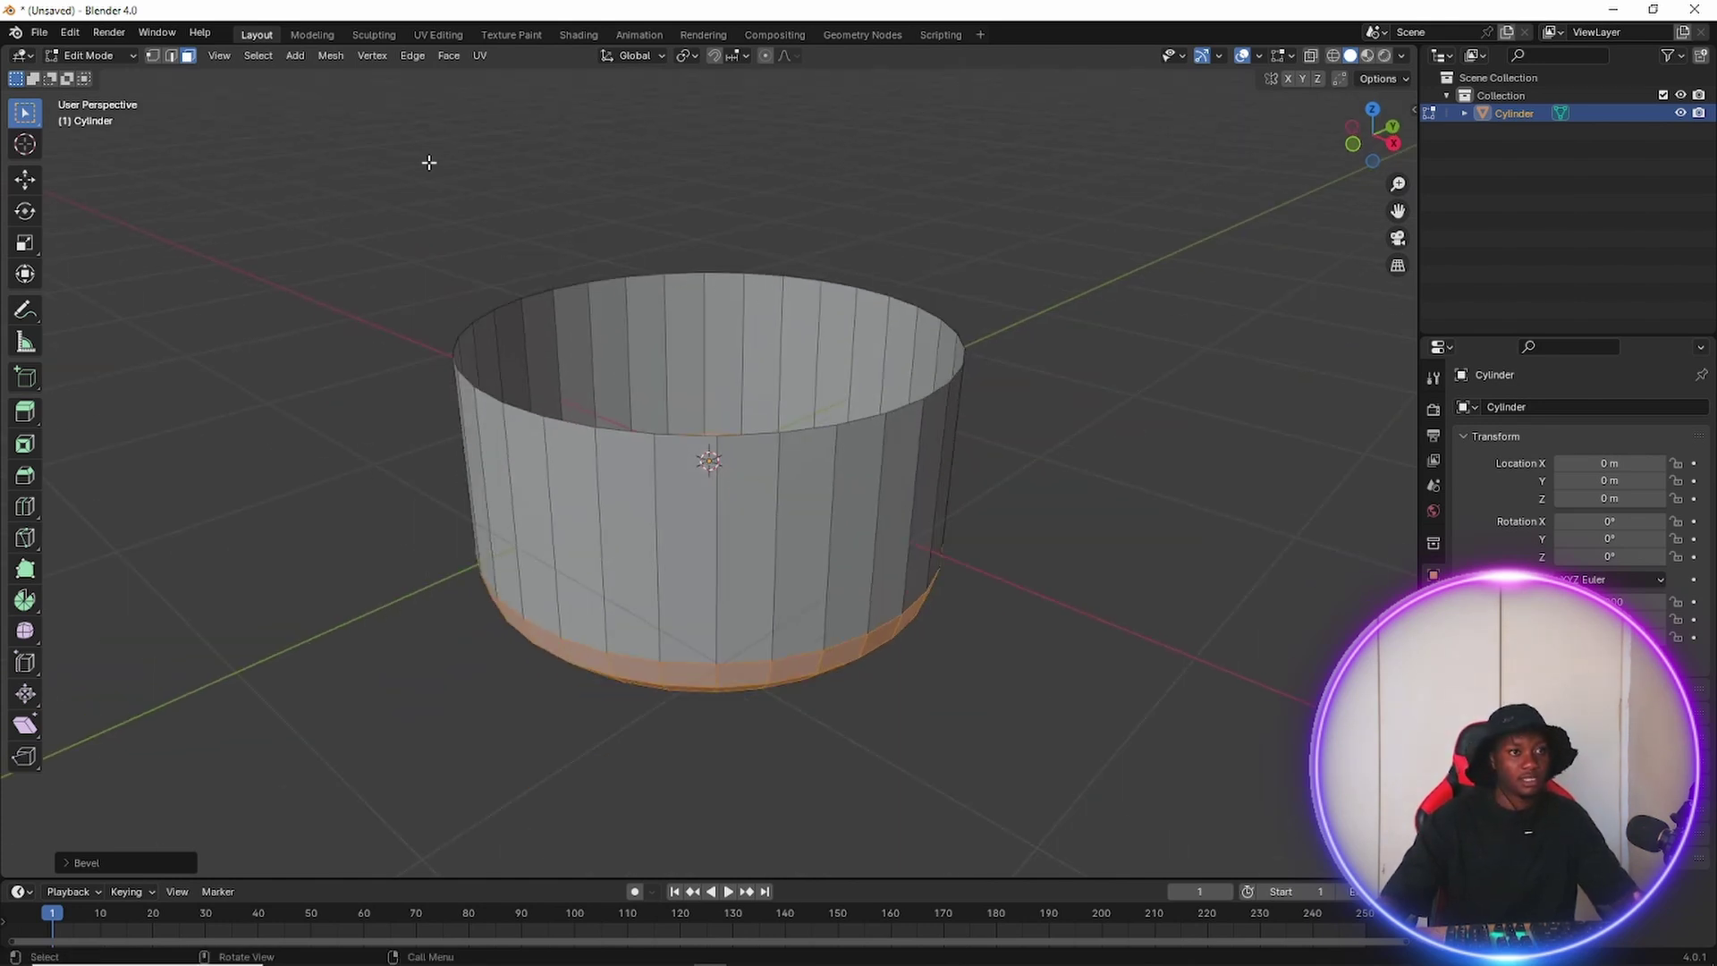
click(172, 56)
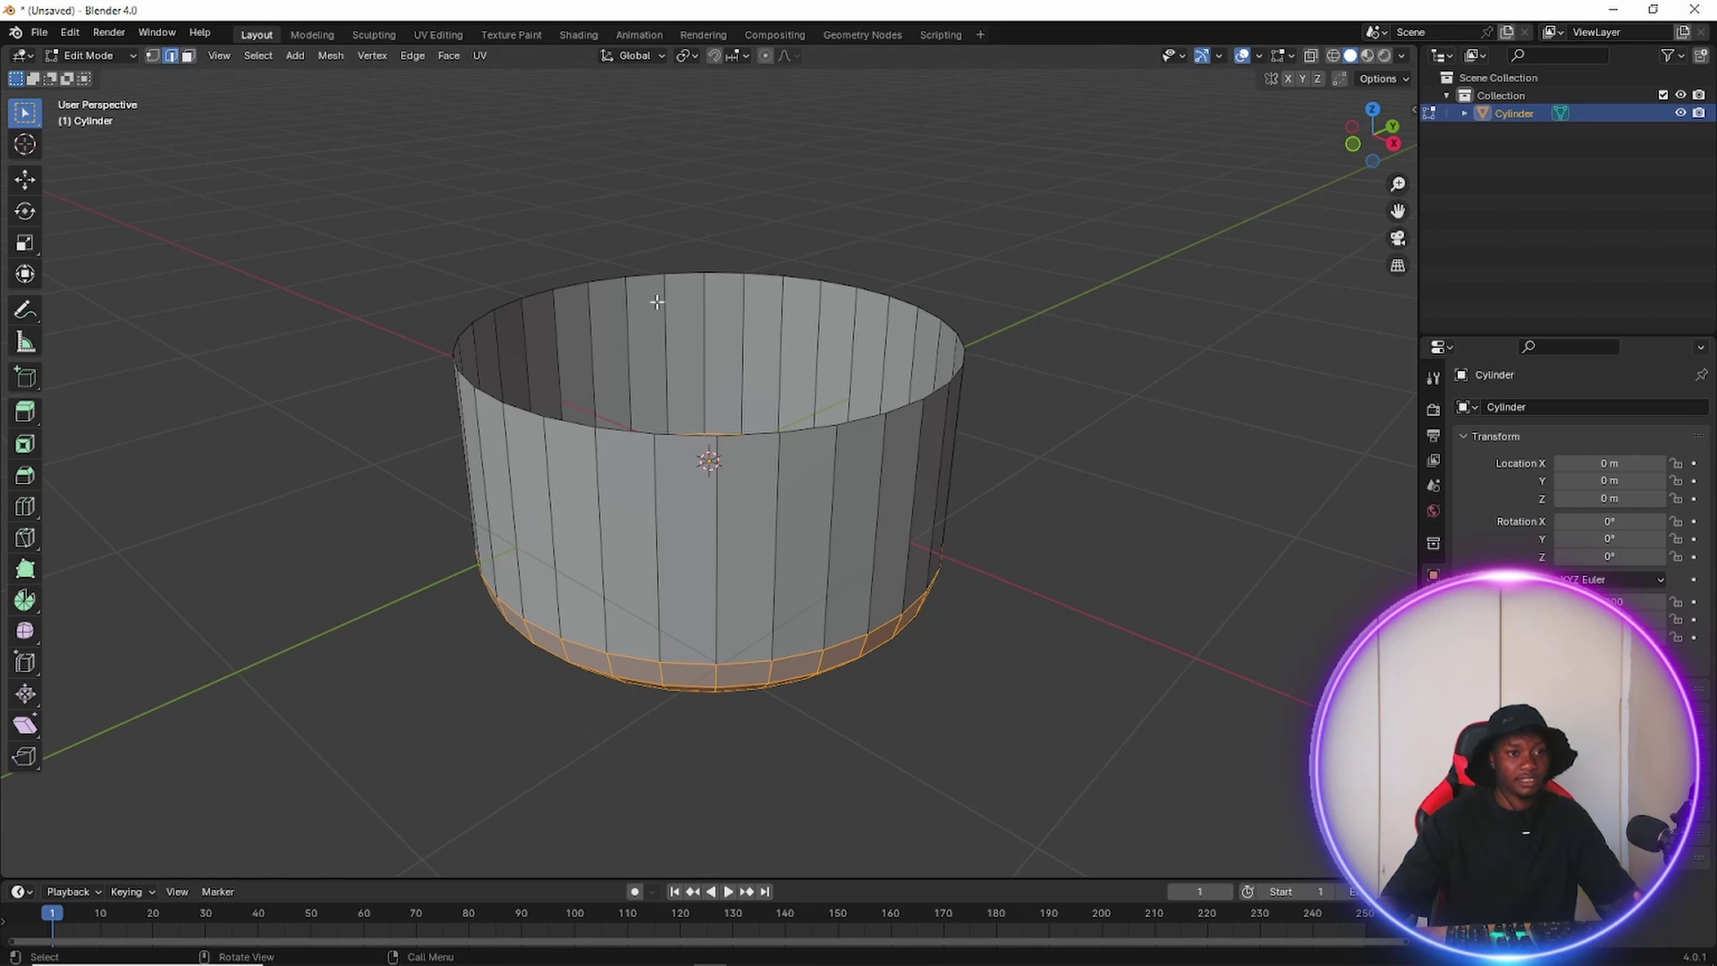
alt+click(745, 435)
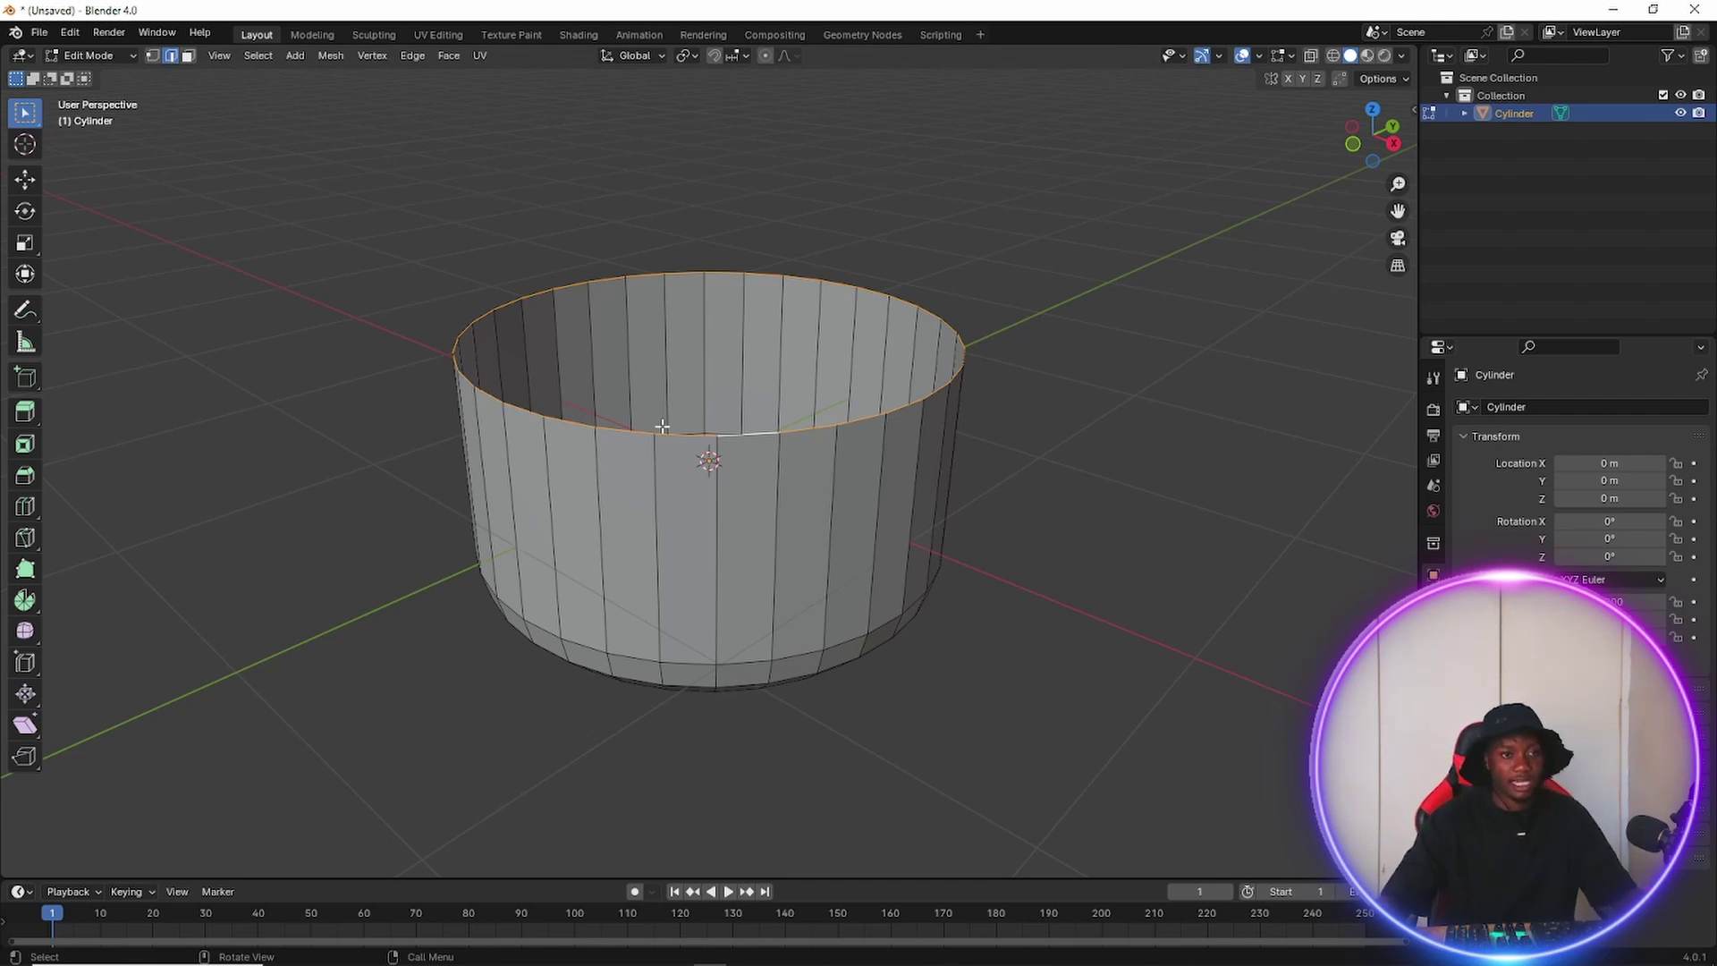
click(25, 179)
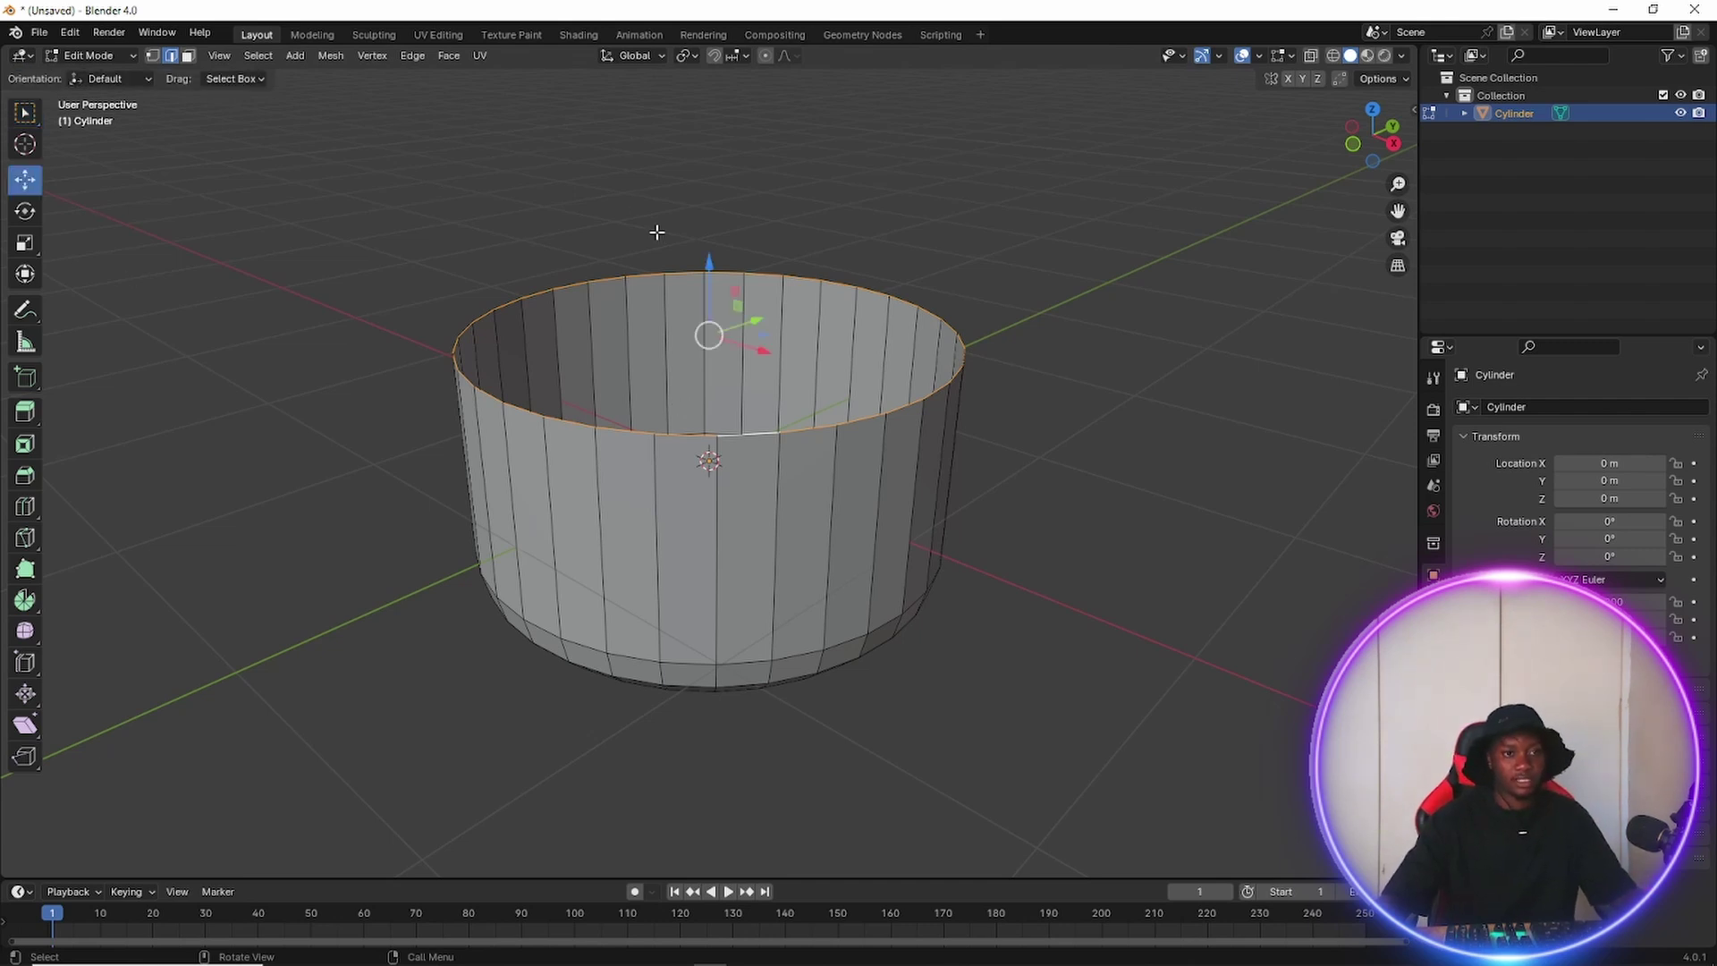
drag(709, 261, 709, 208)
Extrude the top rim loop inward by scaling it down, and raise the new inner loop slightly along Z to form a sloping shoulder.
scroll(1009, 720, down, 4)
middle_drag(1009, 721, 962, 695)
scroll(889, 664, up, 2)
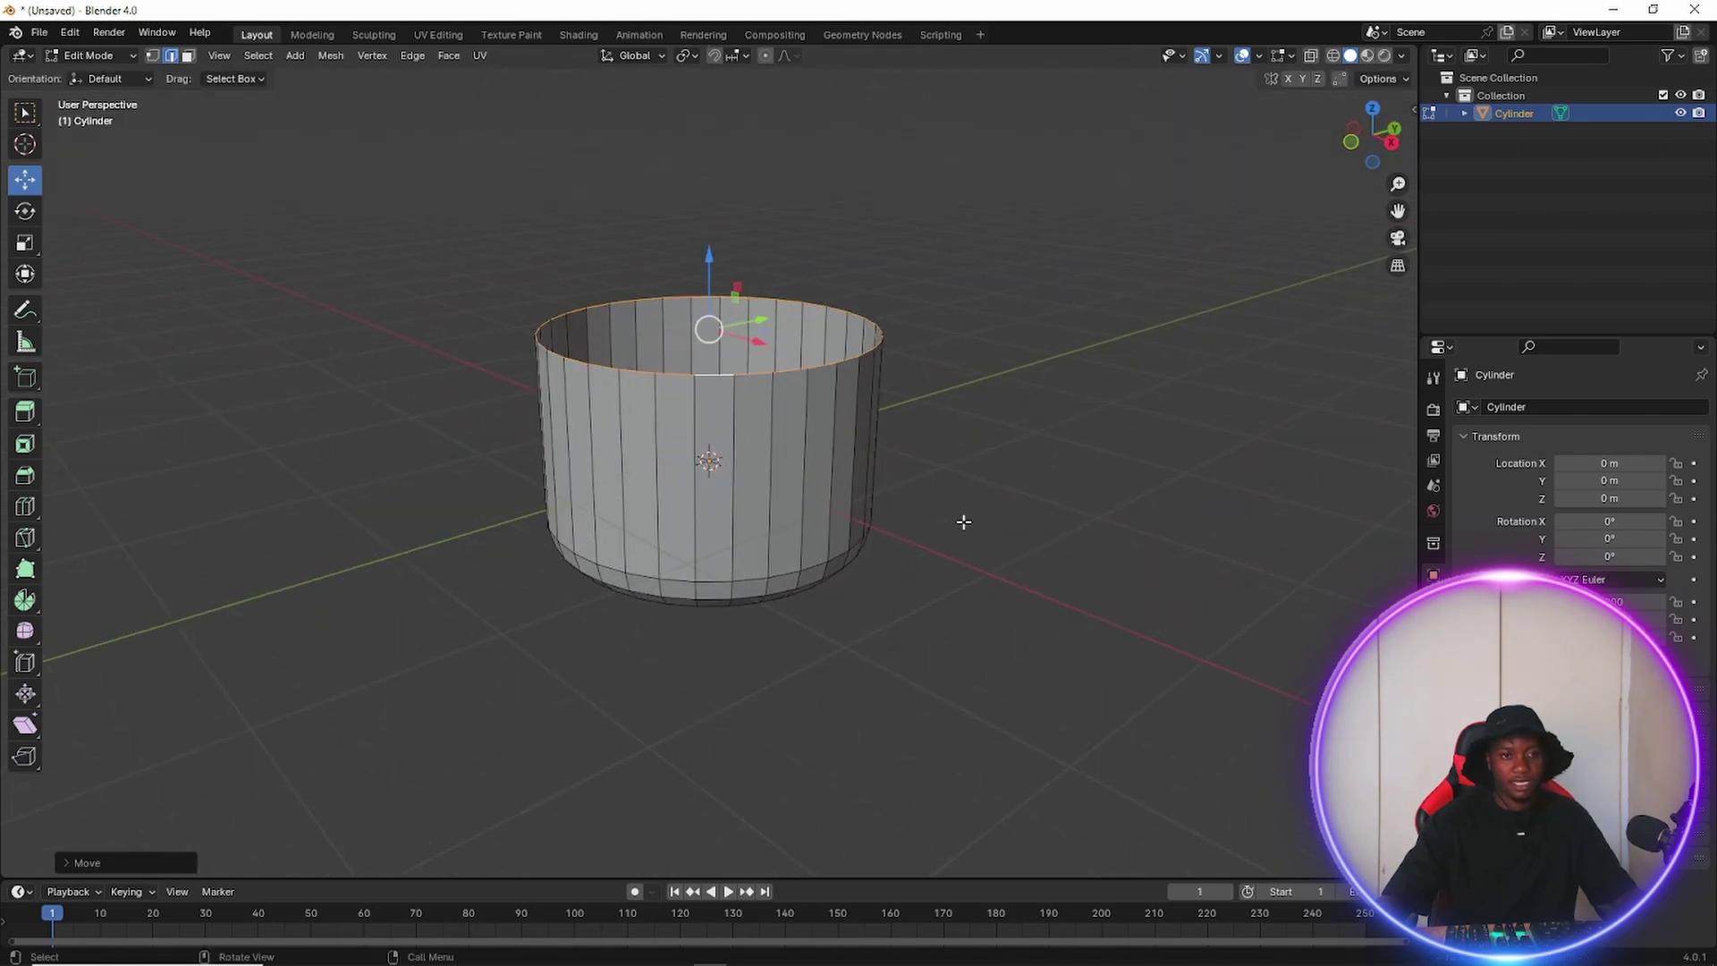
scroll(972, 508, up, 2)
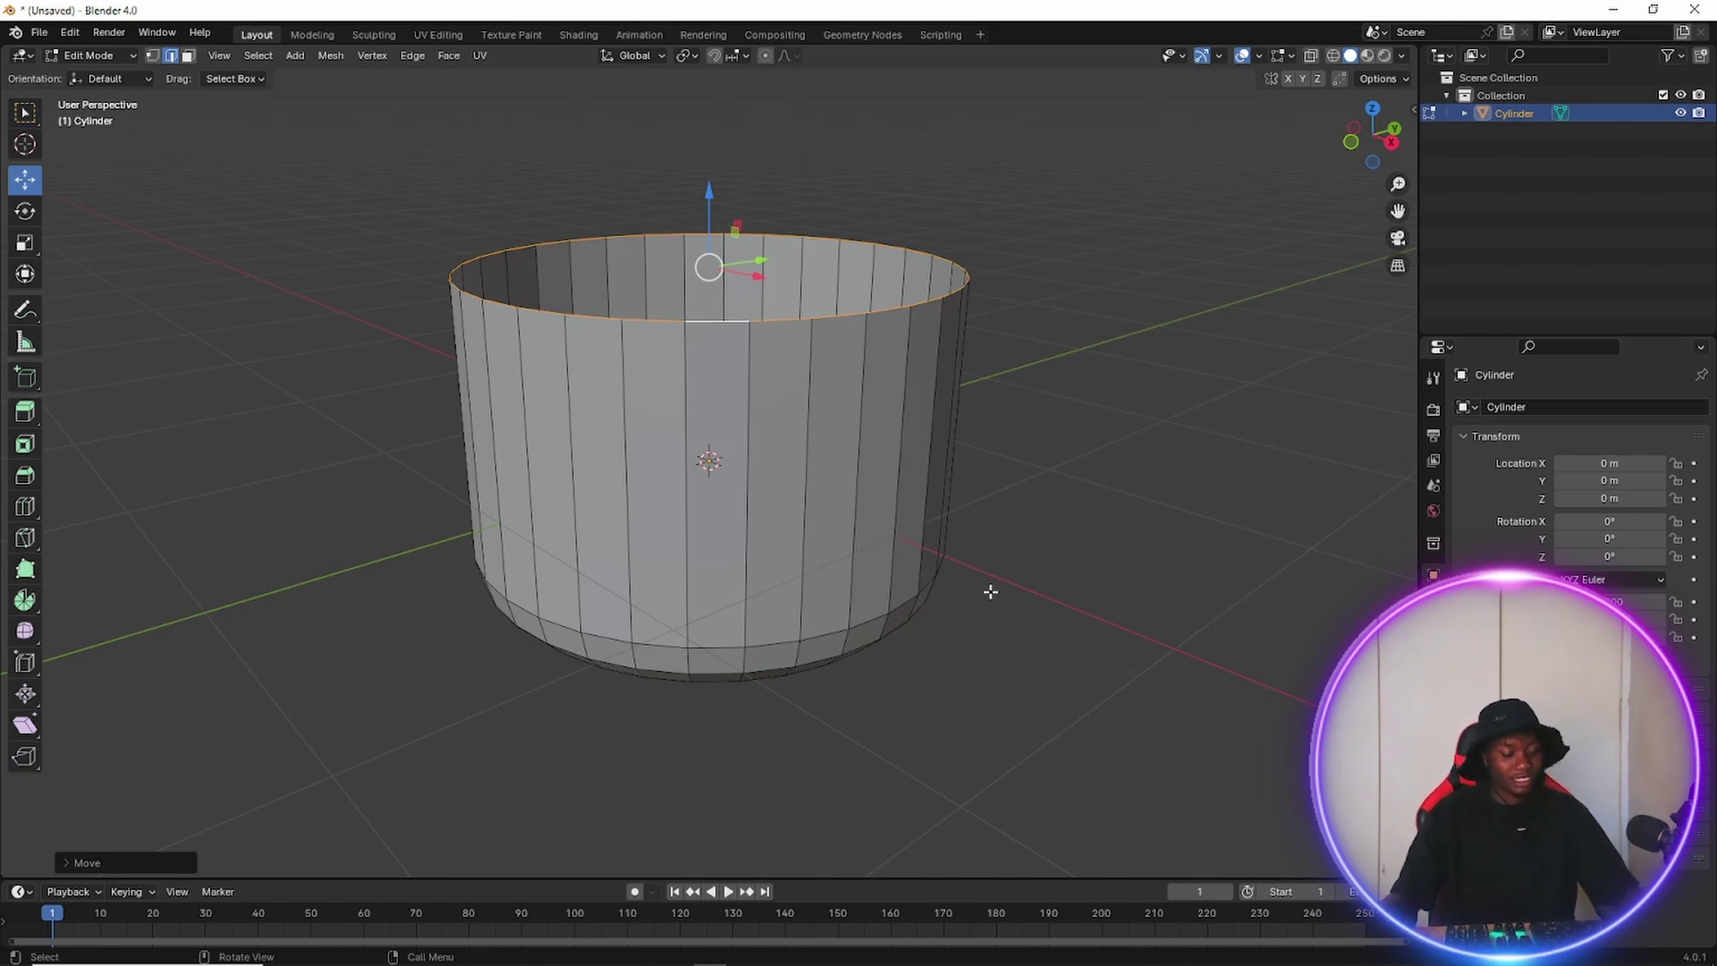
key(e)
key(s)
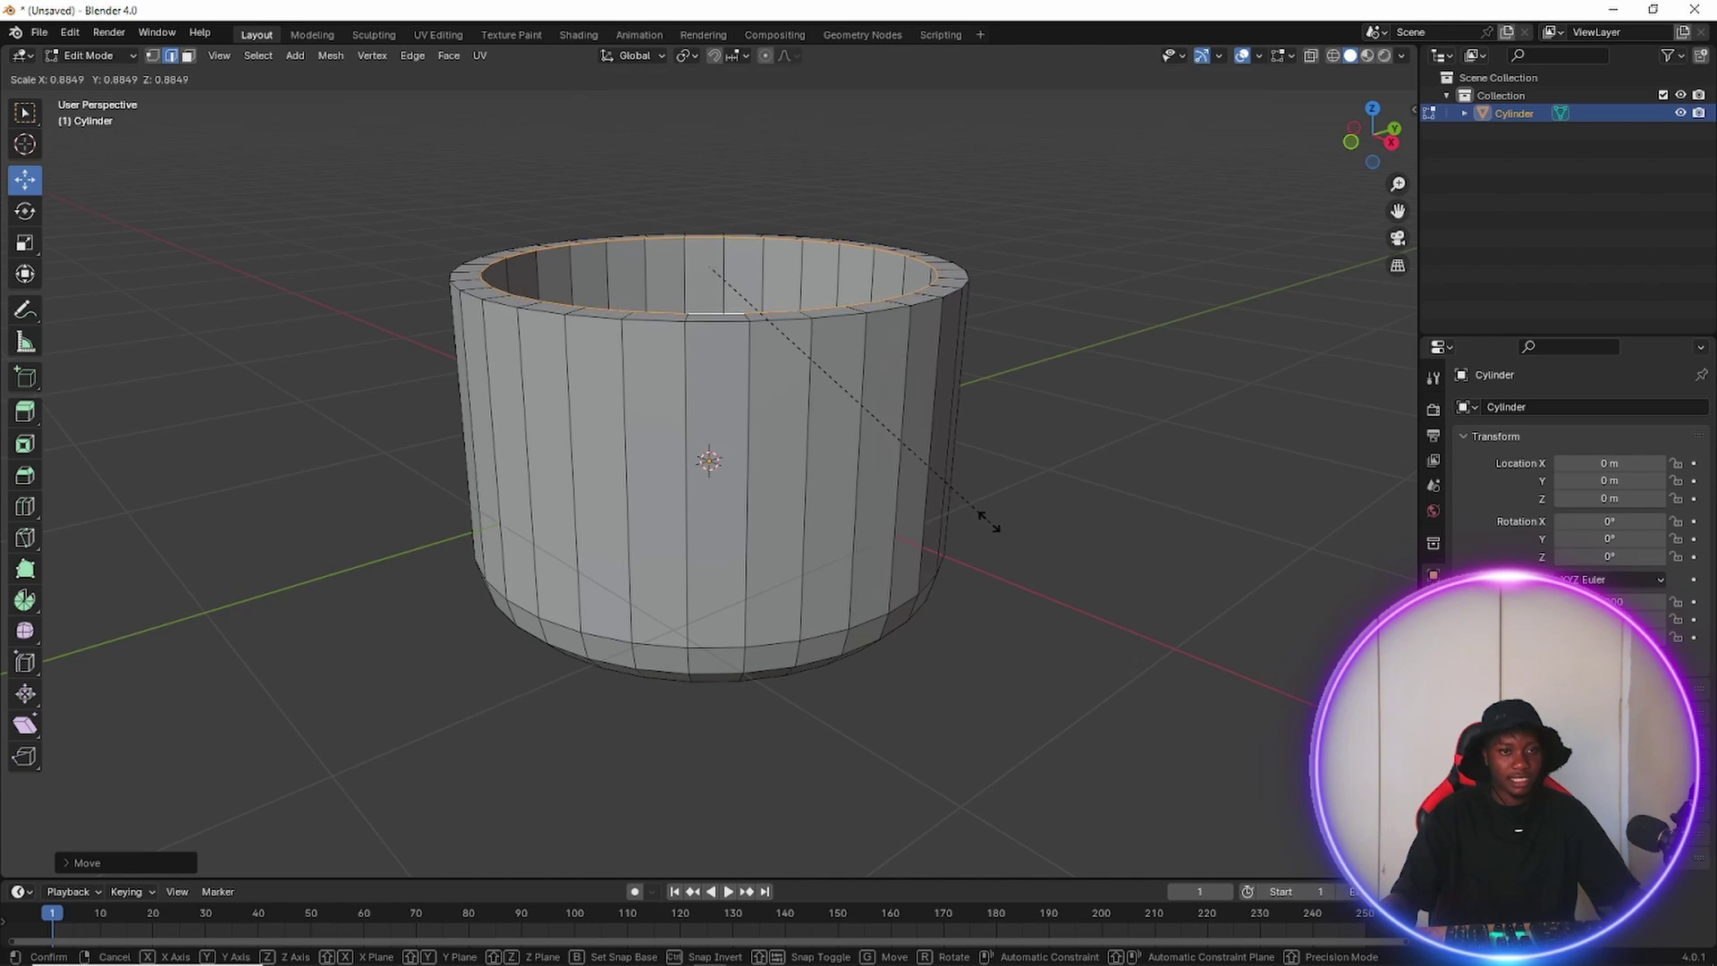
click(968, 475)
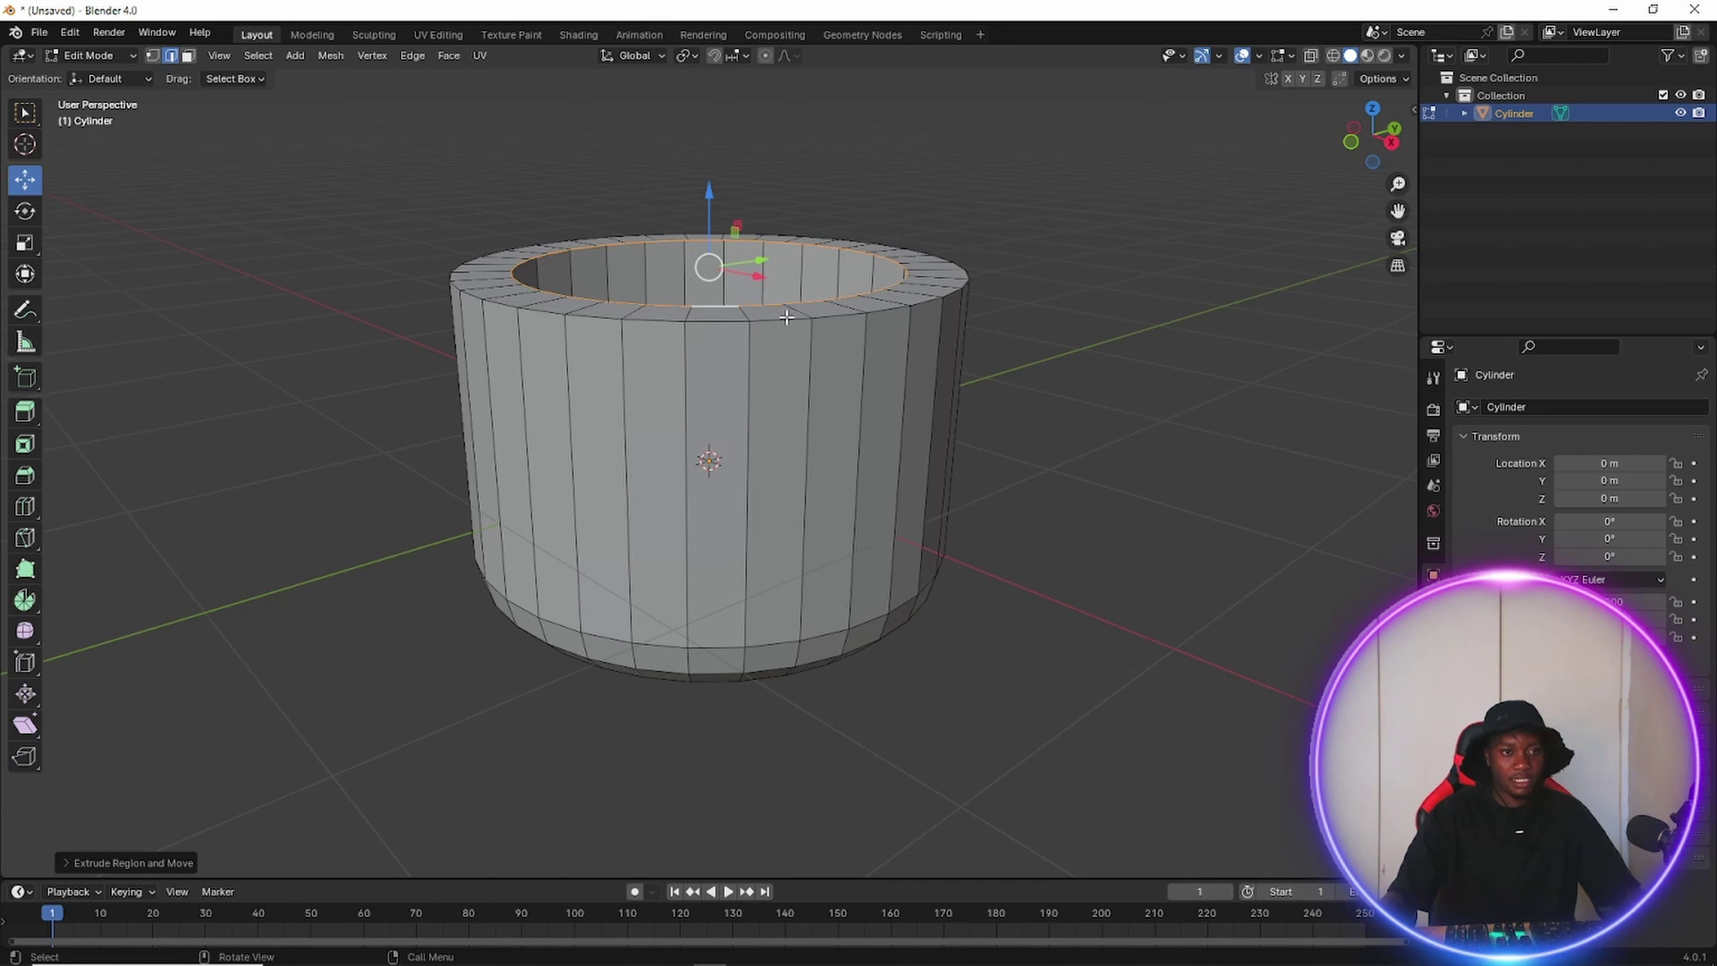
mouse_move(709, 195)
mouse_down()
mouse_move(714, 169)
mouse_move(711, 203)
mouse_up()
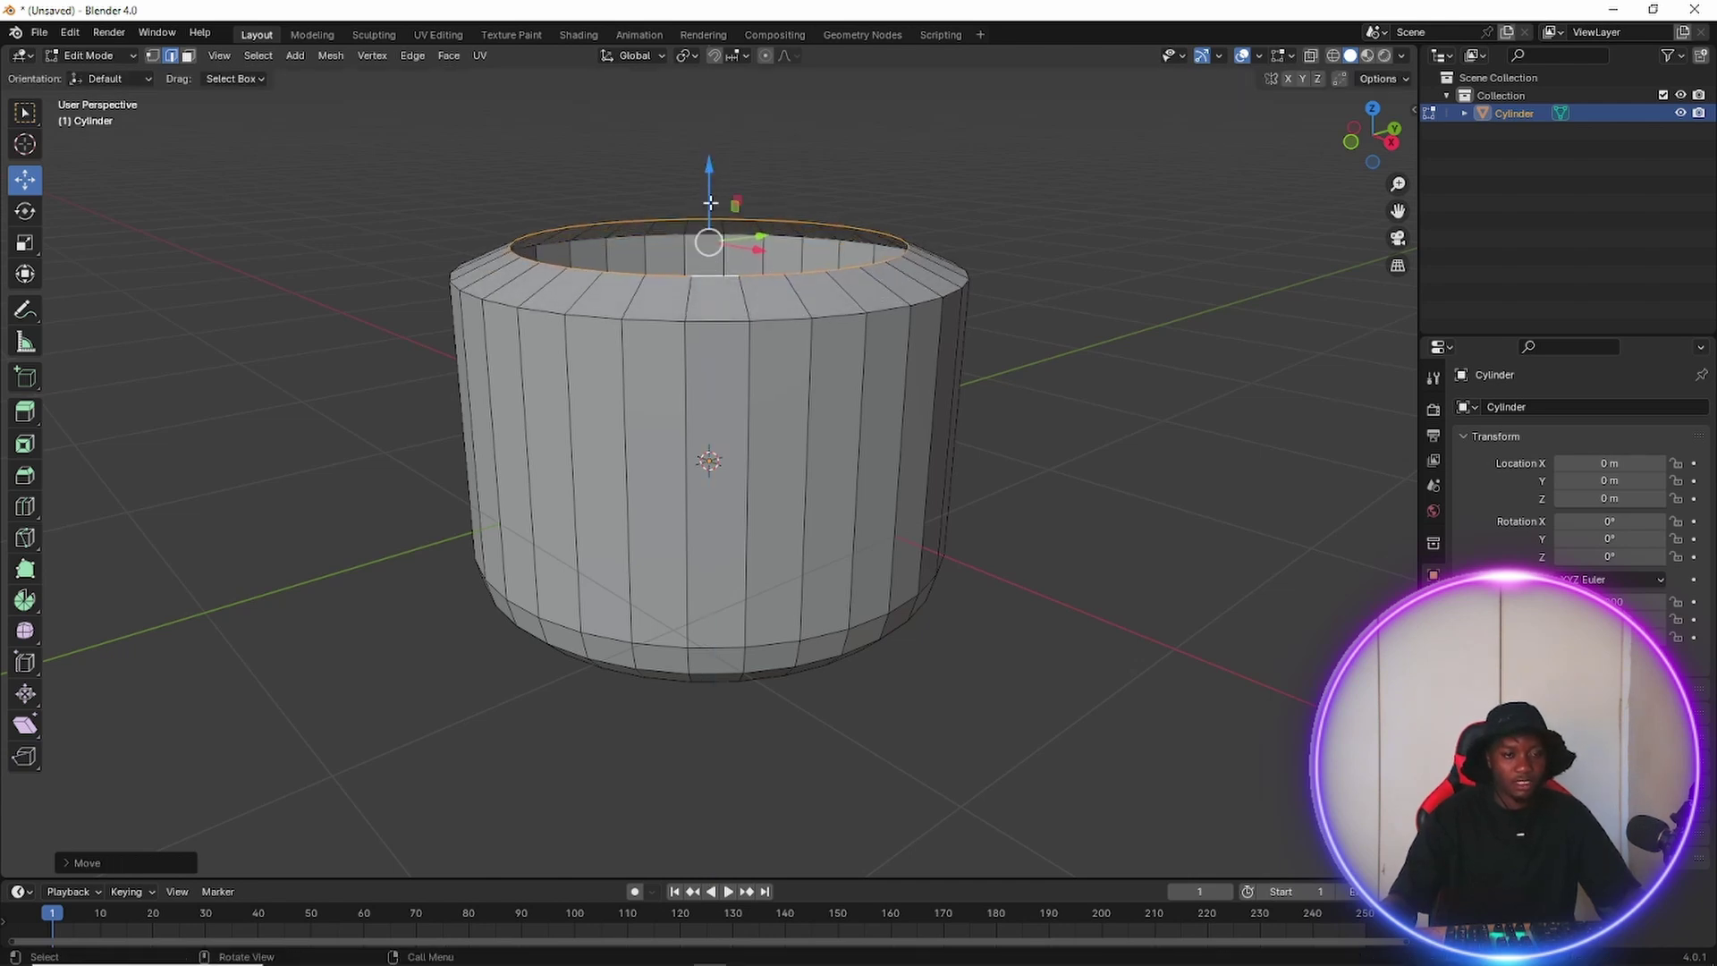
Extrude the inner edge loop straight up along Z by about 0.187 m to form the neck.
key(e)
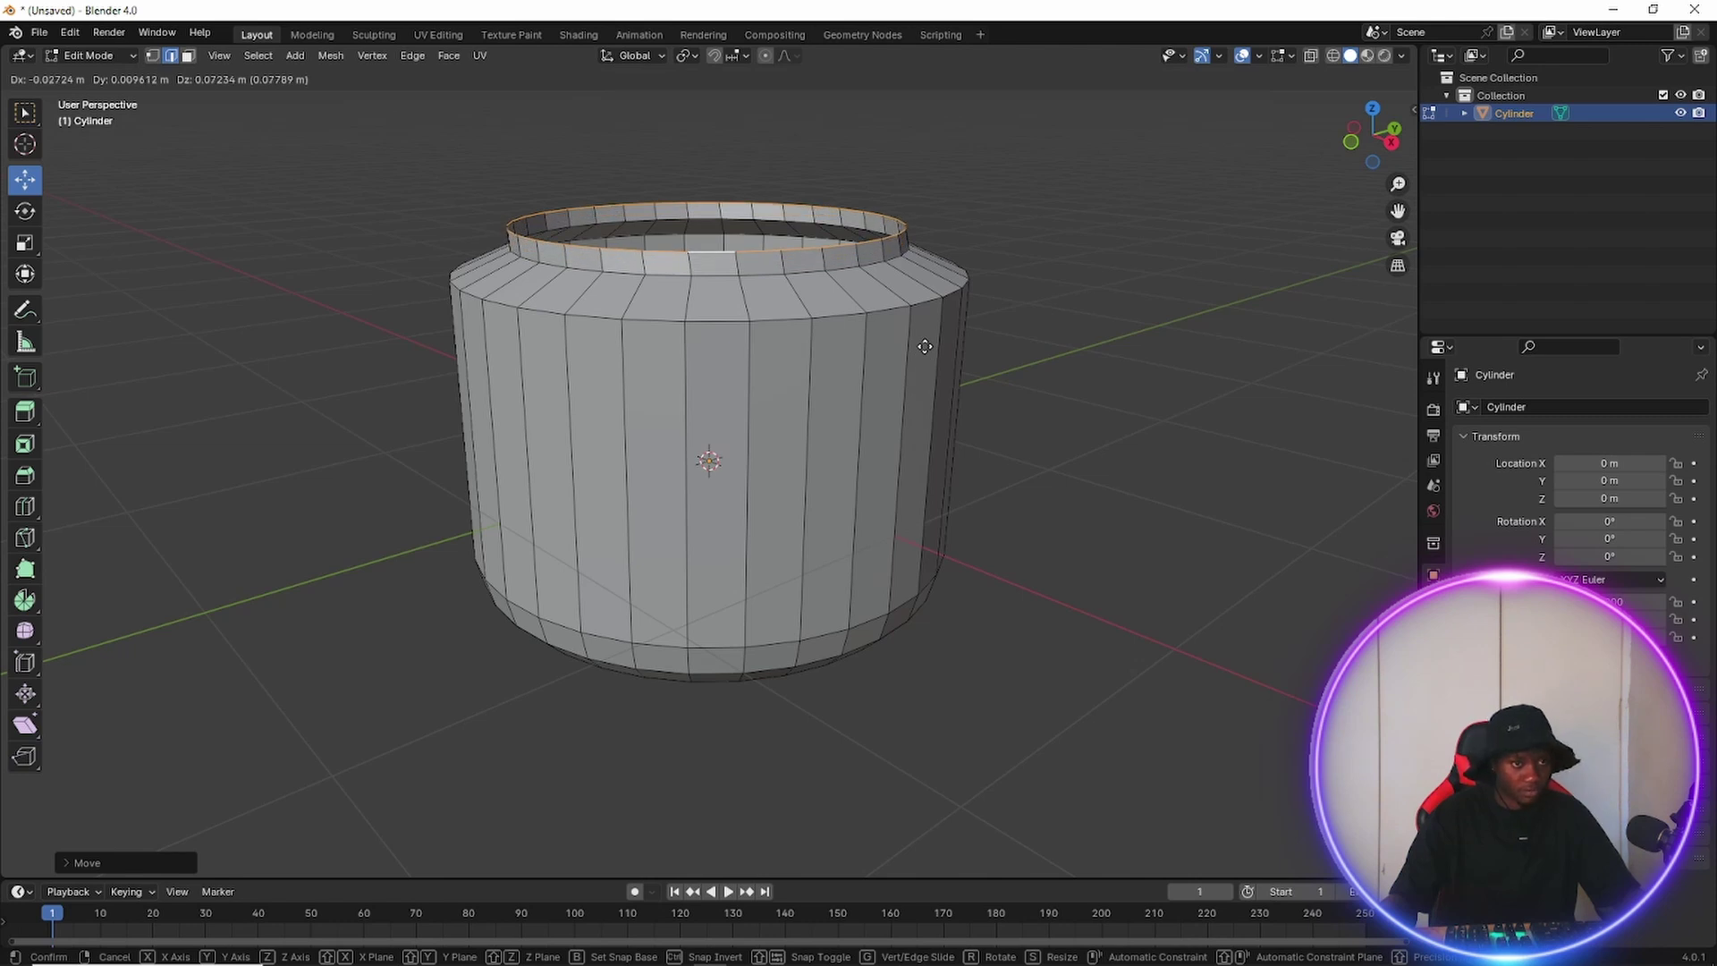
key(z)
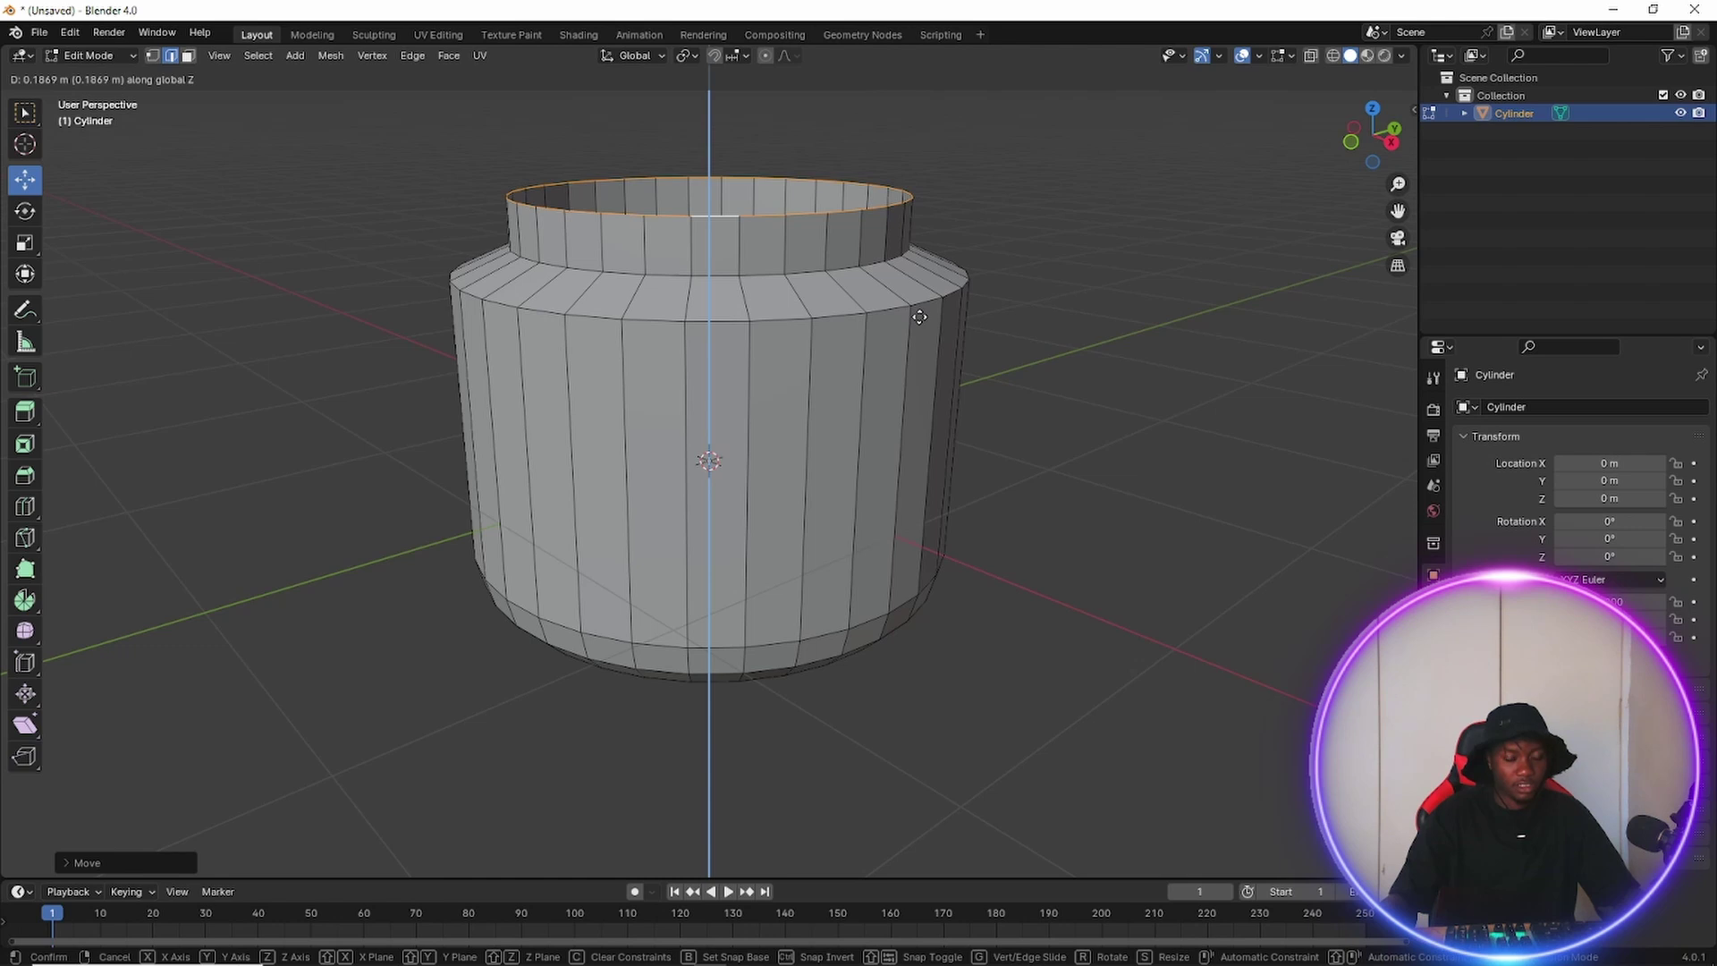
click(919, 317)
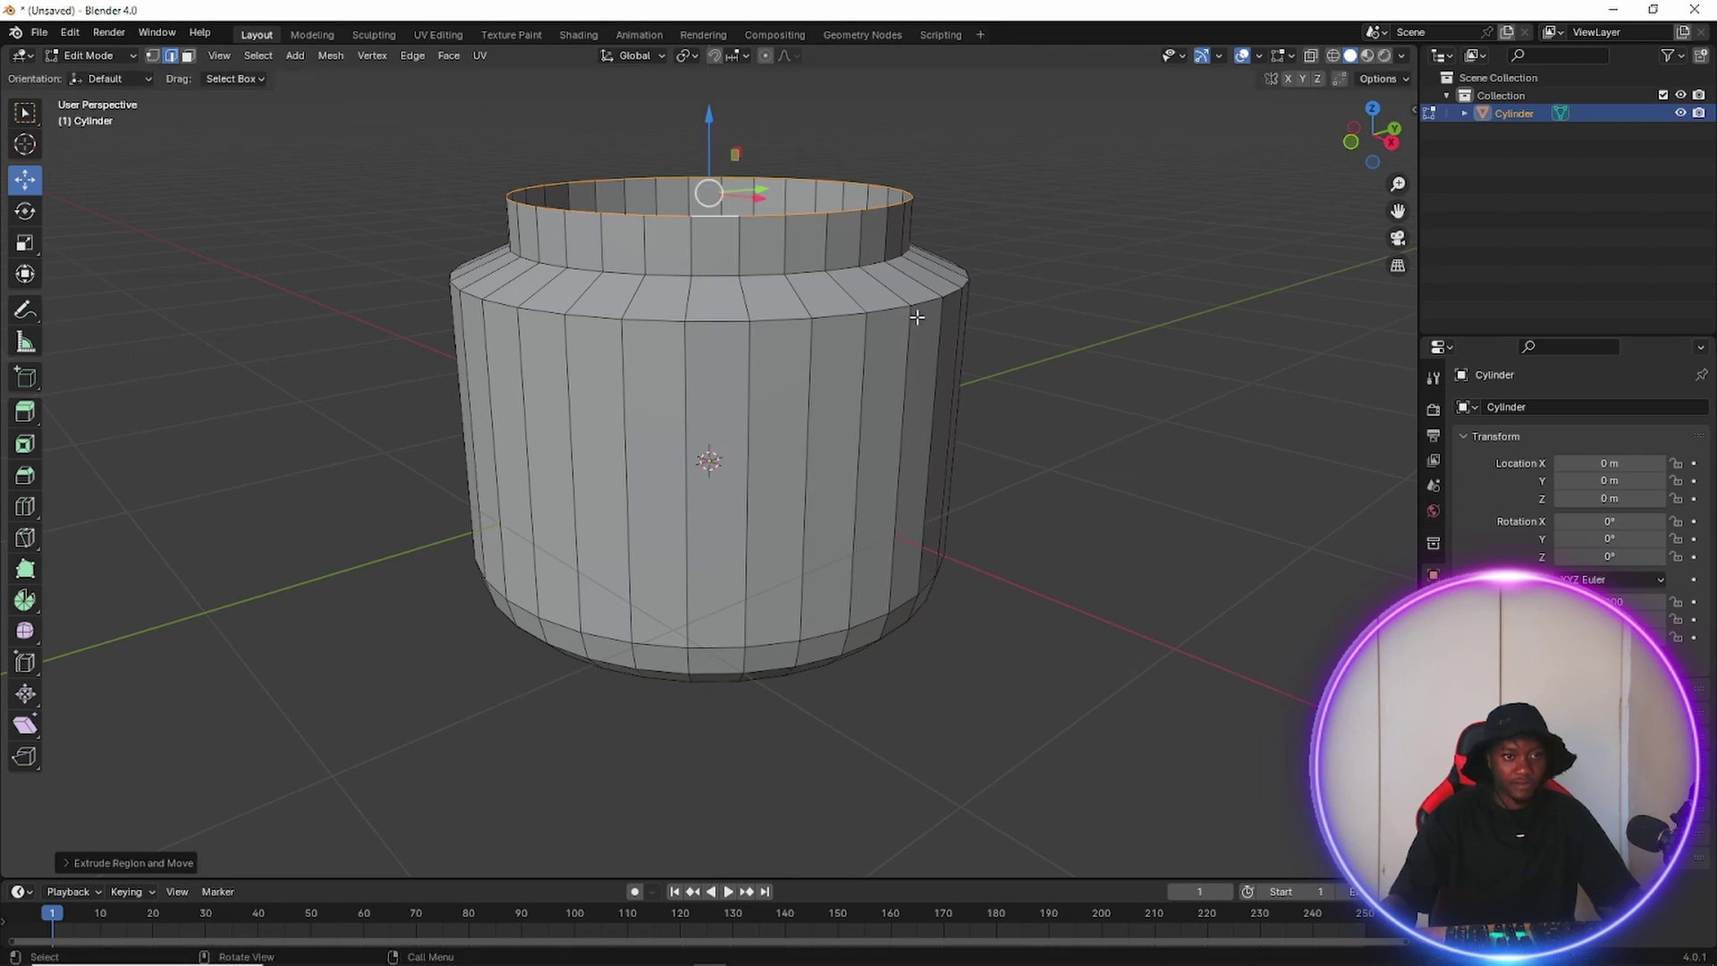
middle_drag(856, 386, 755, 454)
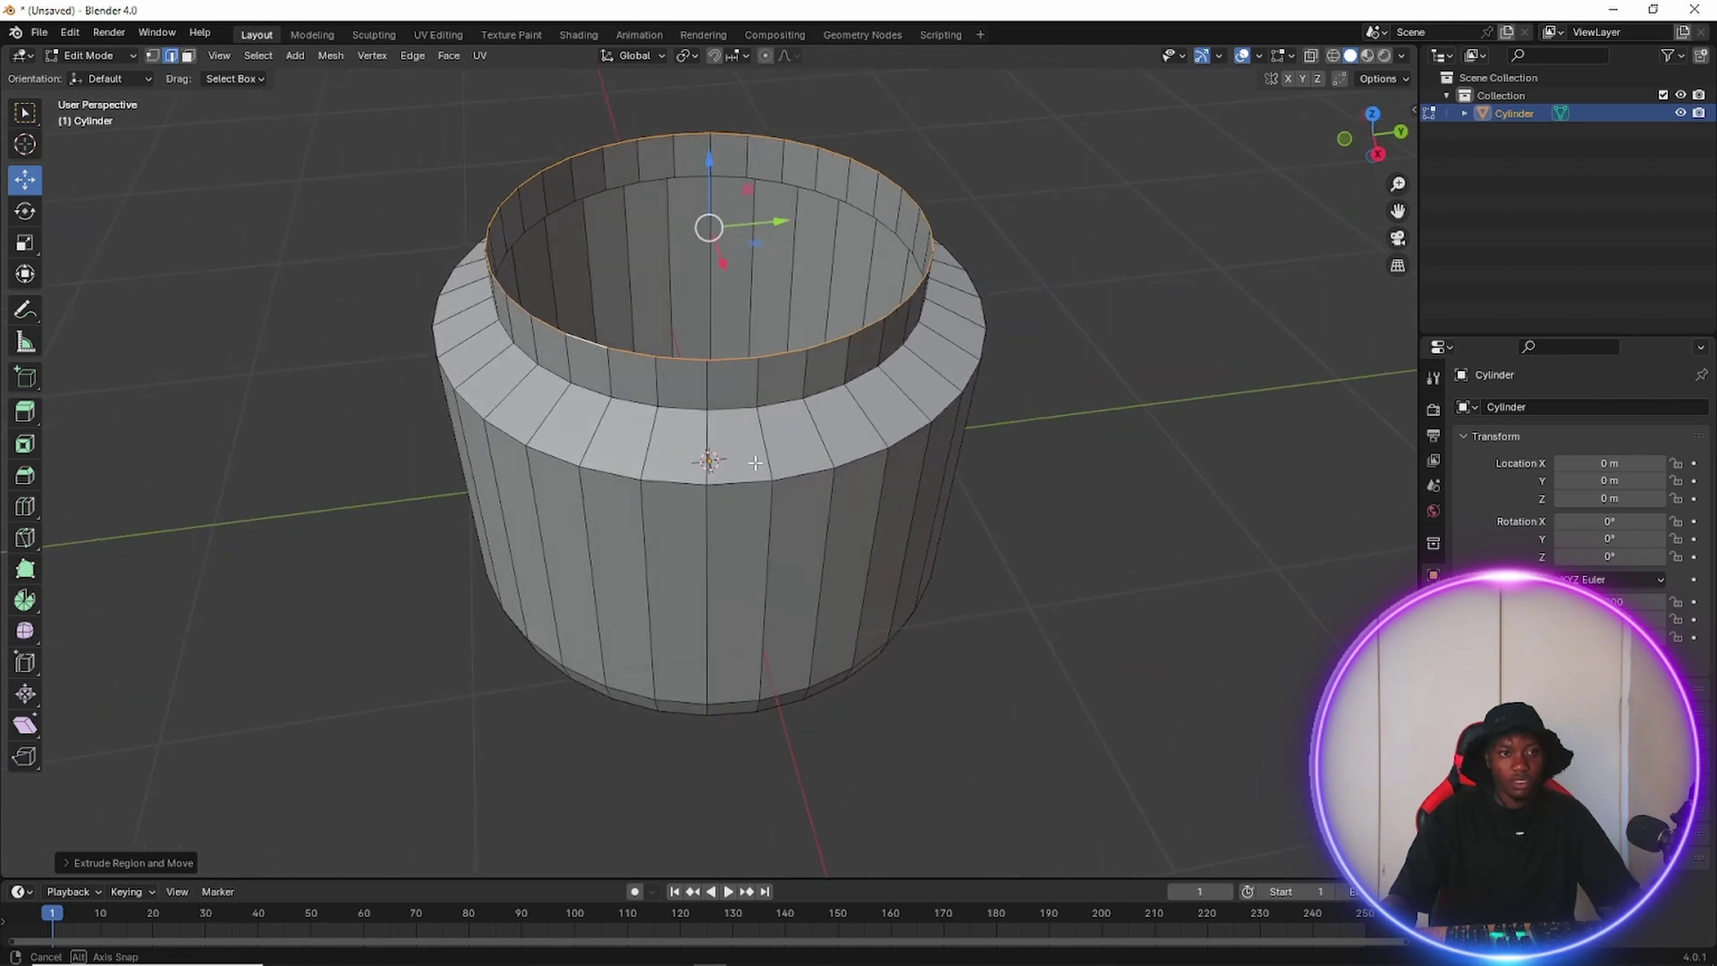
scroll(756, 455, down, 2)
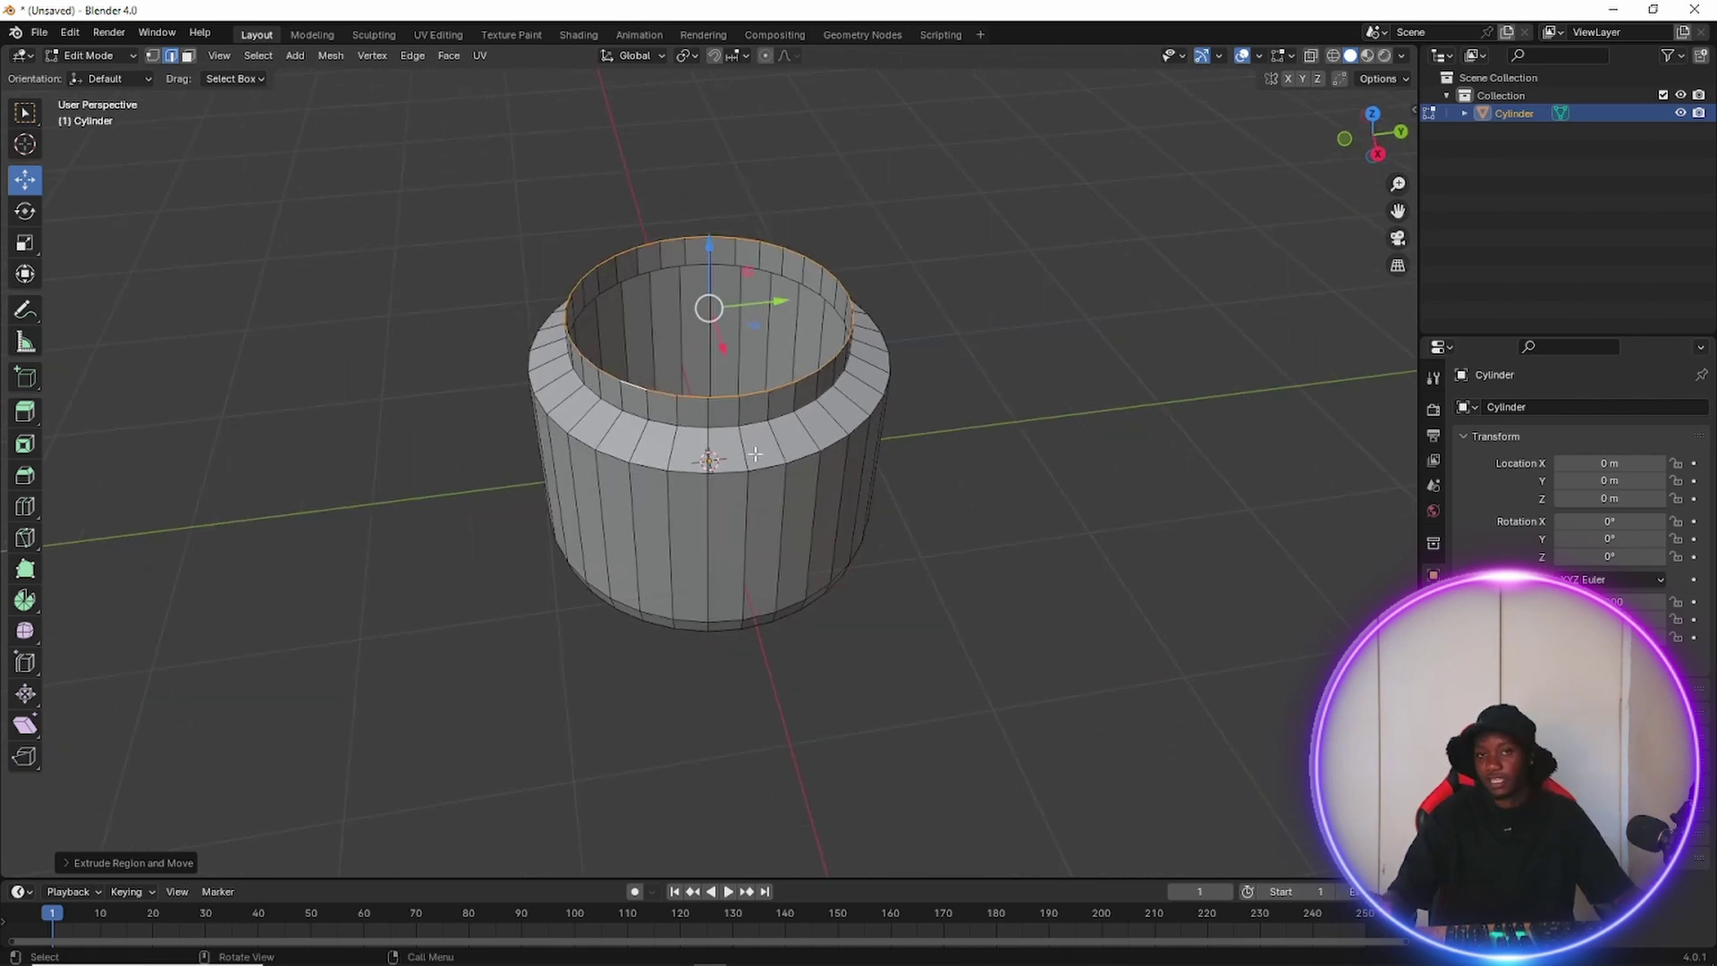
Select the whole mesh and extrude all faces outward along their normals by about 0.054 m to give the walls thickness.
key(a)
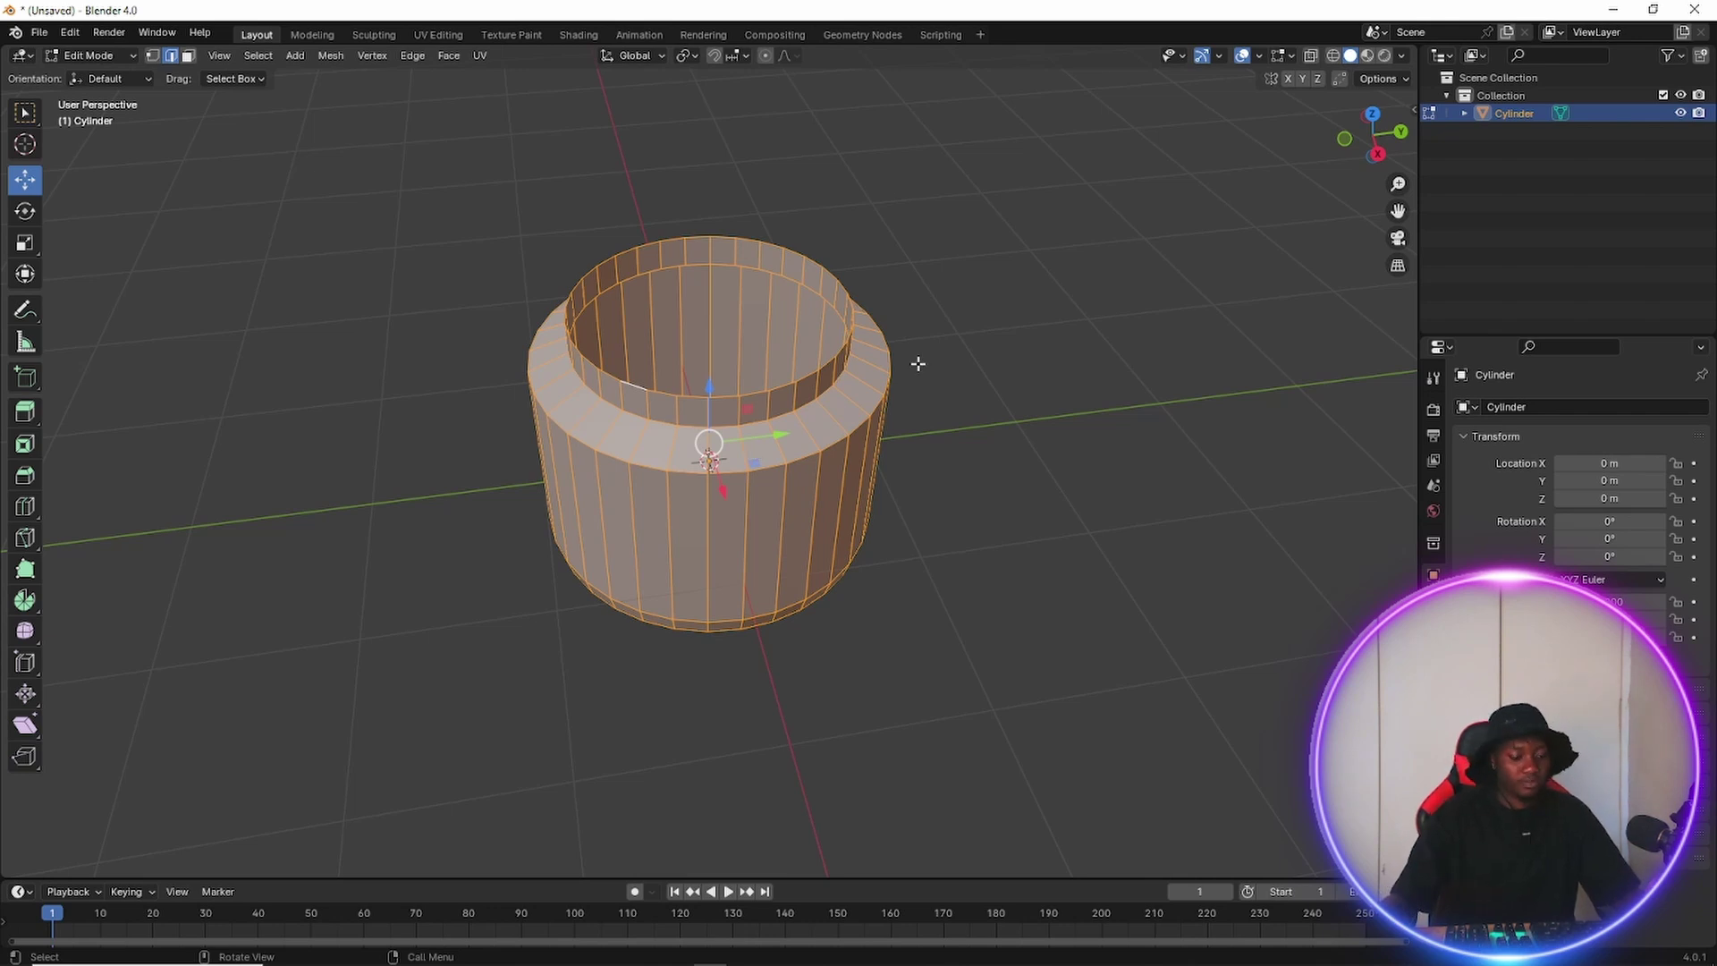
key(alt+e)
click(1043, 322)
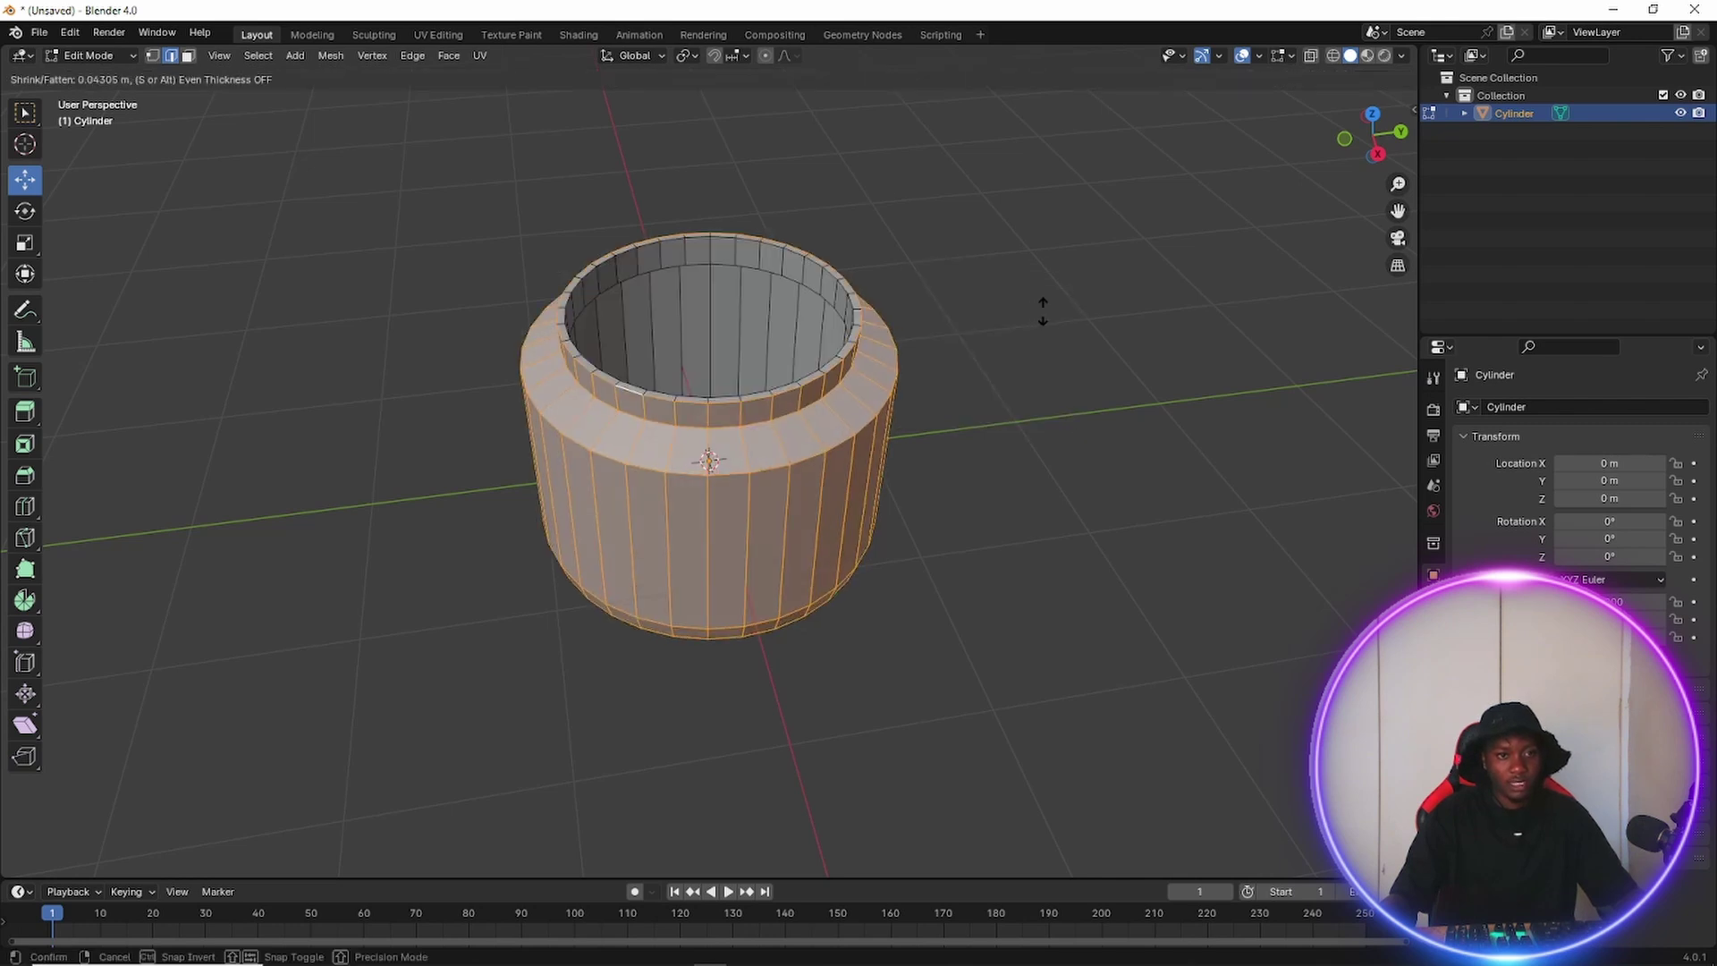
key(minus)
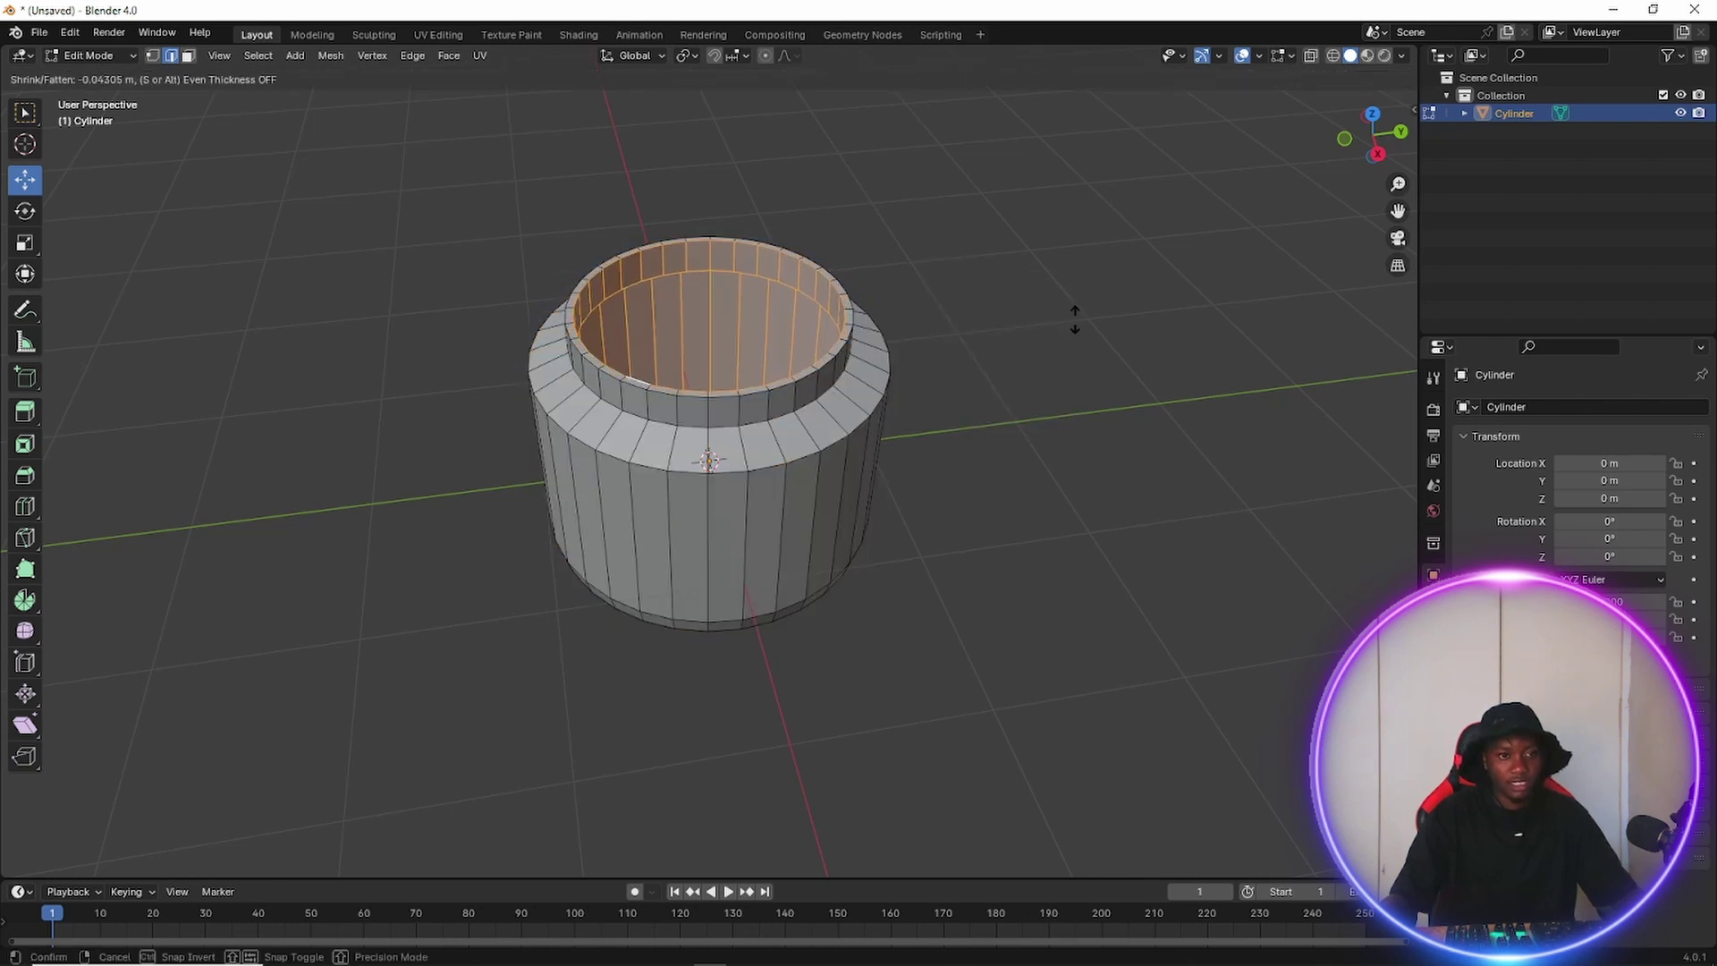
key(minus)
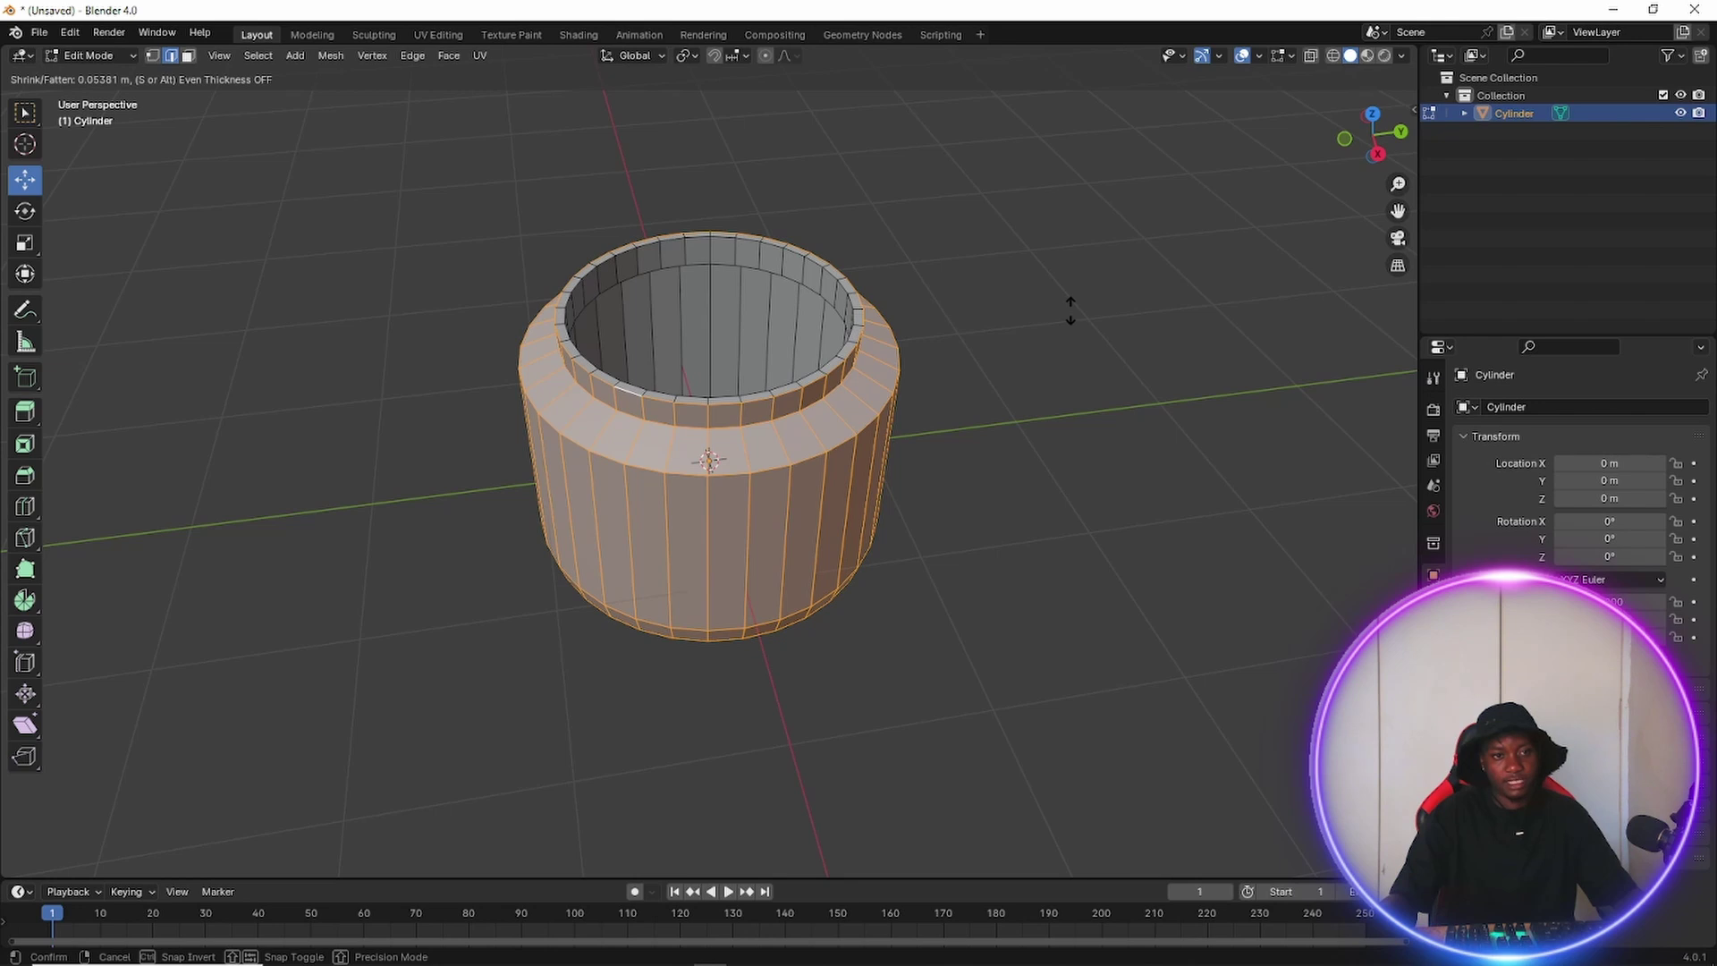
click(1070, 308)
middle_drag(1070, 307, 882, 432)
scroll(882, 433, up, 4)
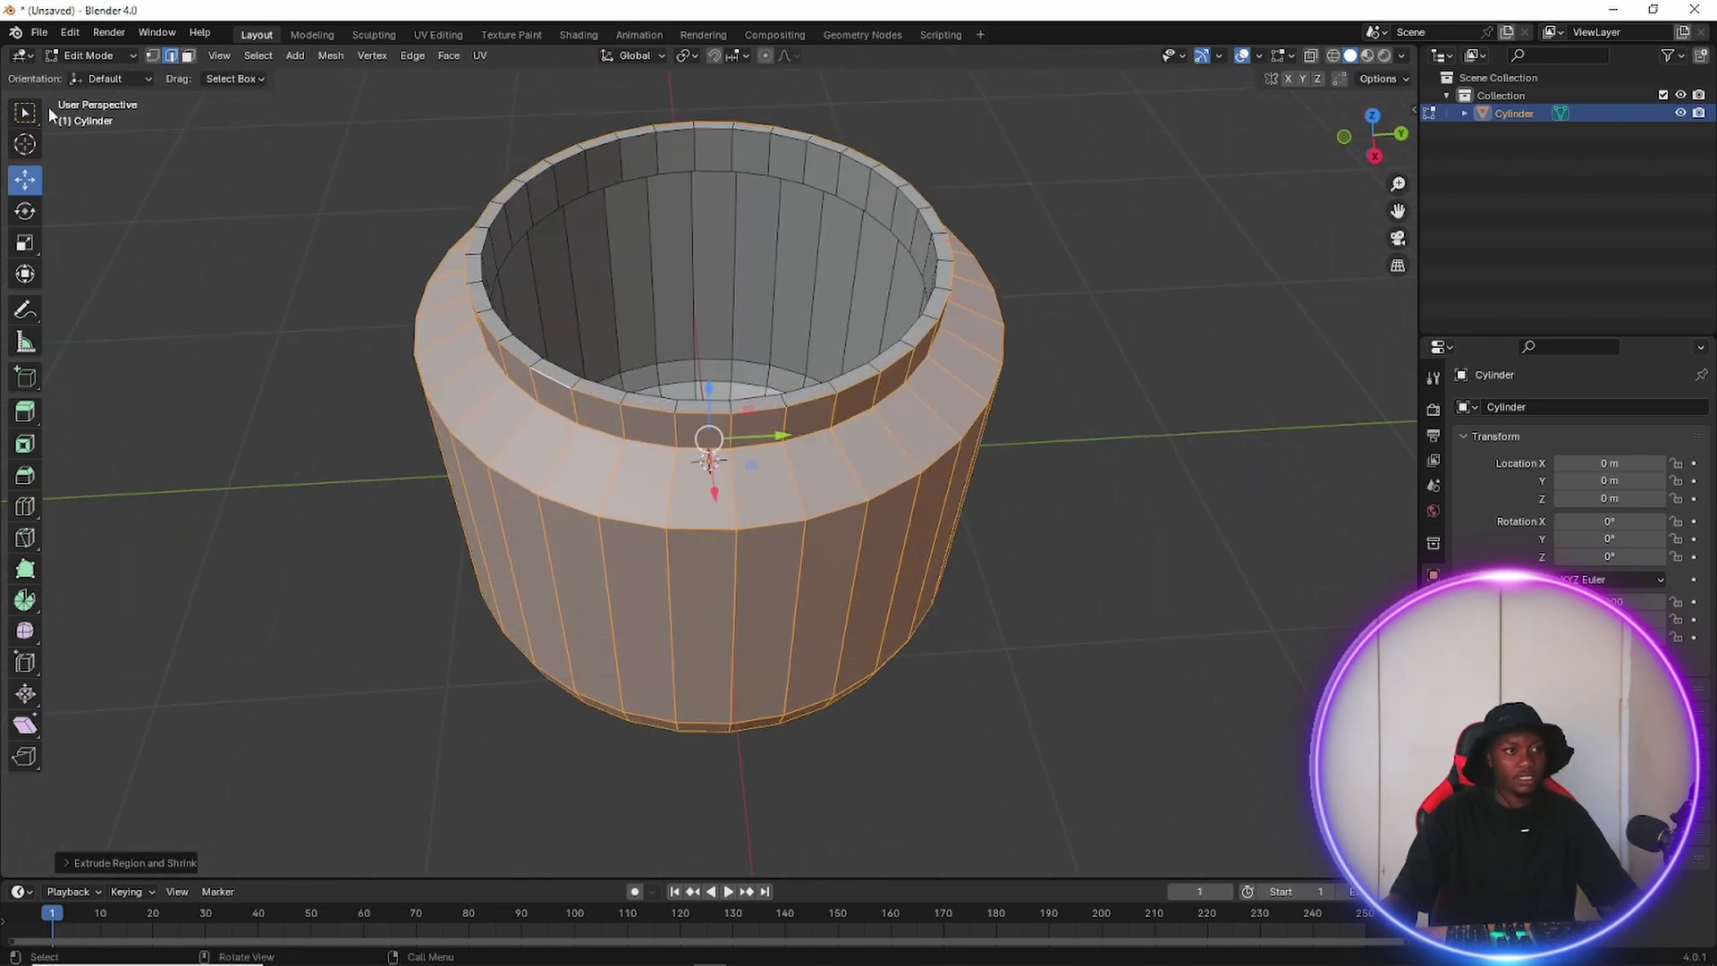
Examine the thickened jar in Object Mode from several angles and distances.
click(95, 59)
click(103, 76)
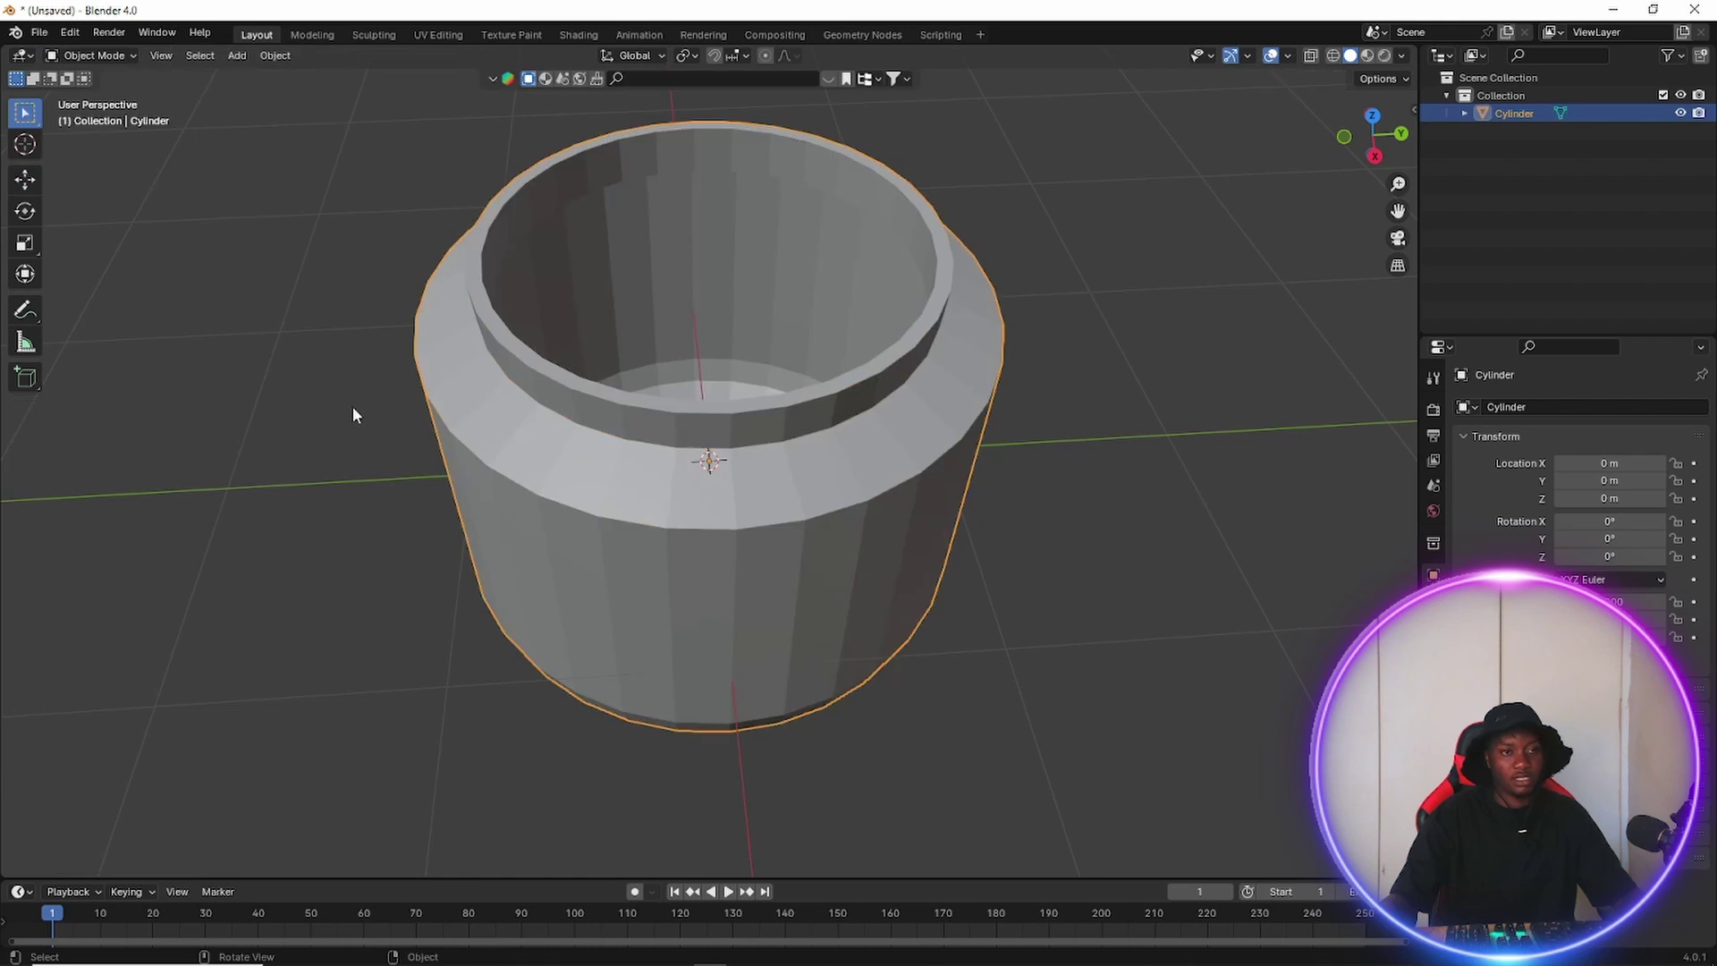
scroll(524, 566, down, 5)
middle_drag(524, 566, 582, 510)
scroll(819, 432, up, 3)
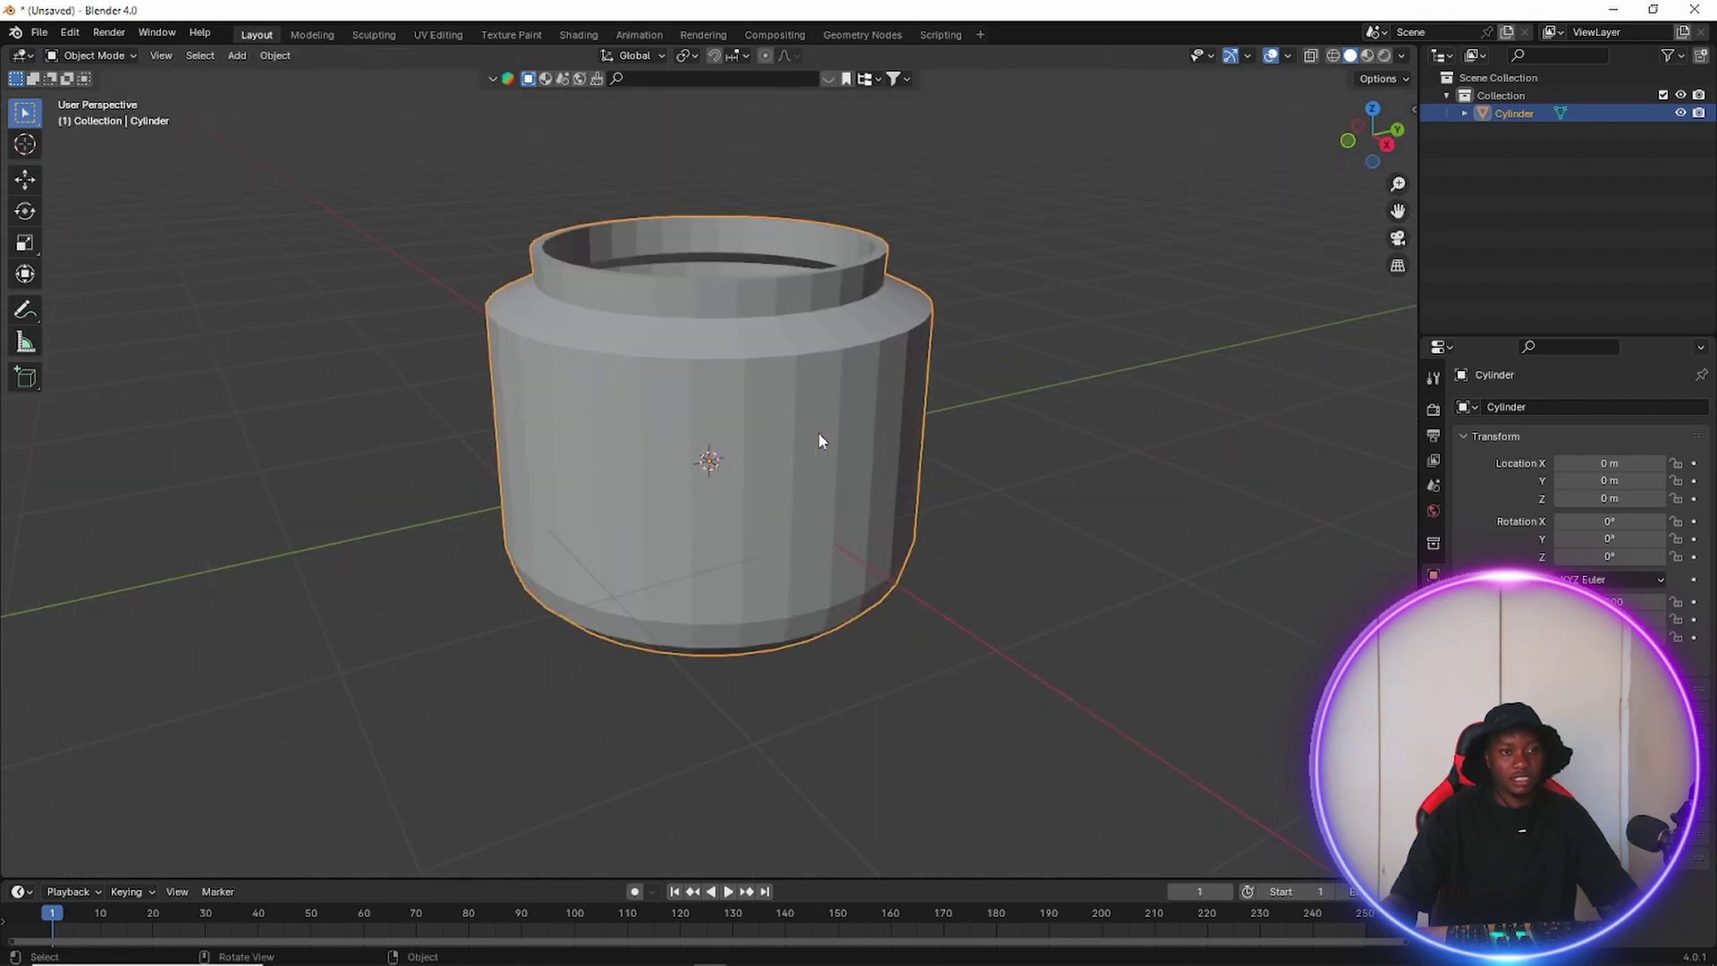
middle_drag(818, 432, 761, 520)
scroll(765, 578, up, 5)
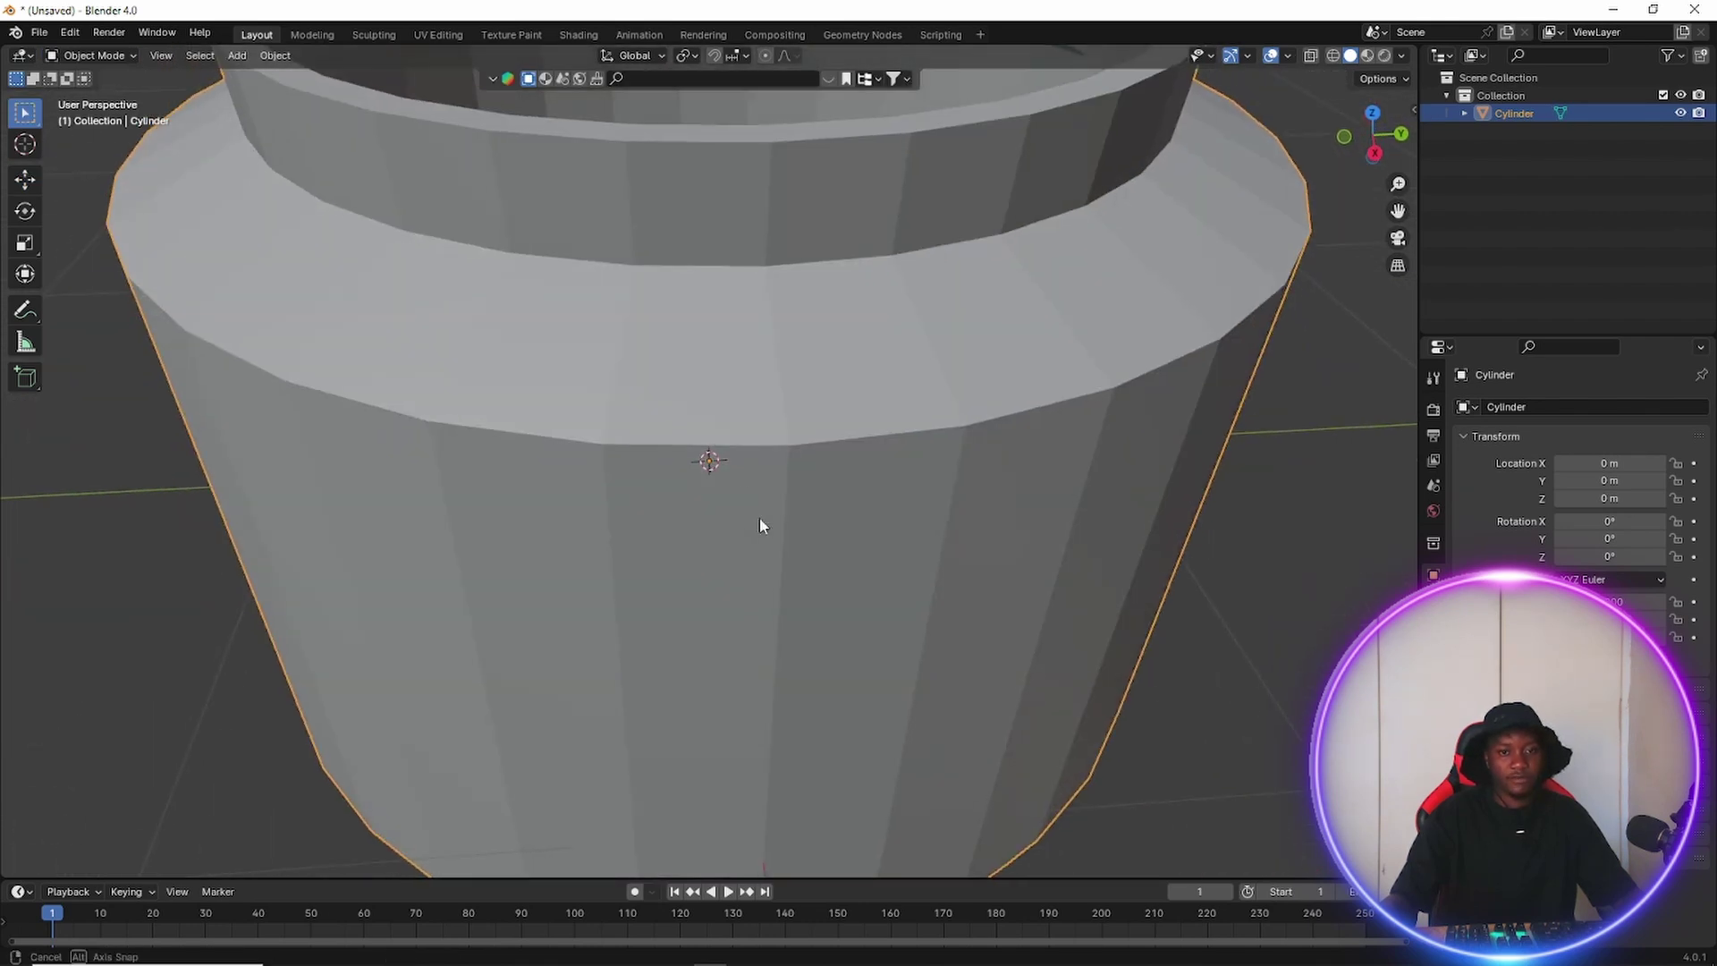
In Edit Mode, select the inner and outer rim loops plus the outer shoulder edge loop, and give them a narrow 3-segment bevel.
click(75, 52)
click(93, 95)
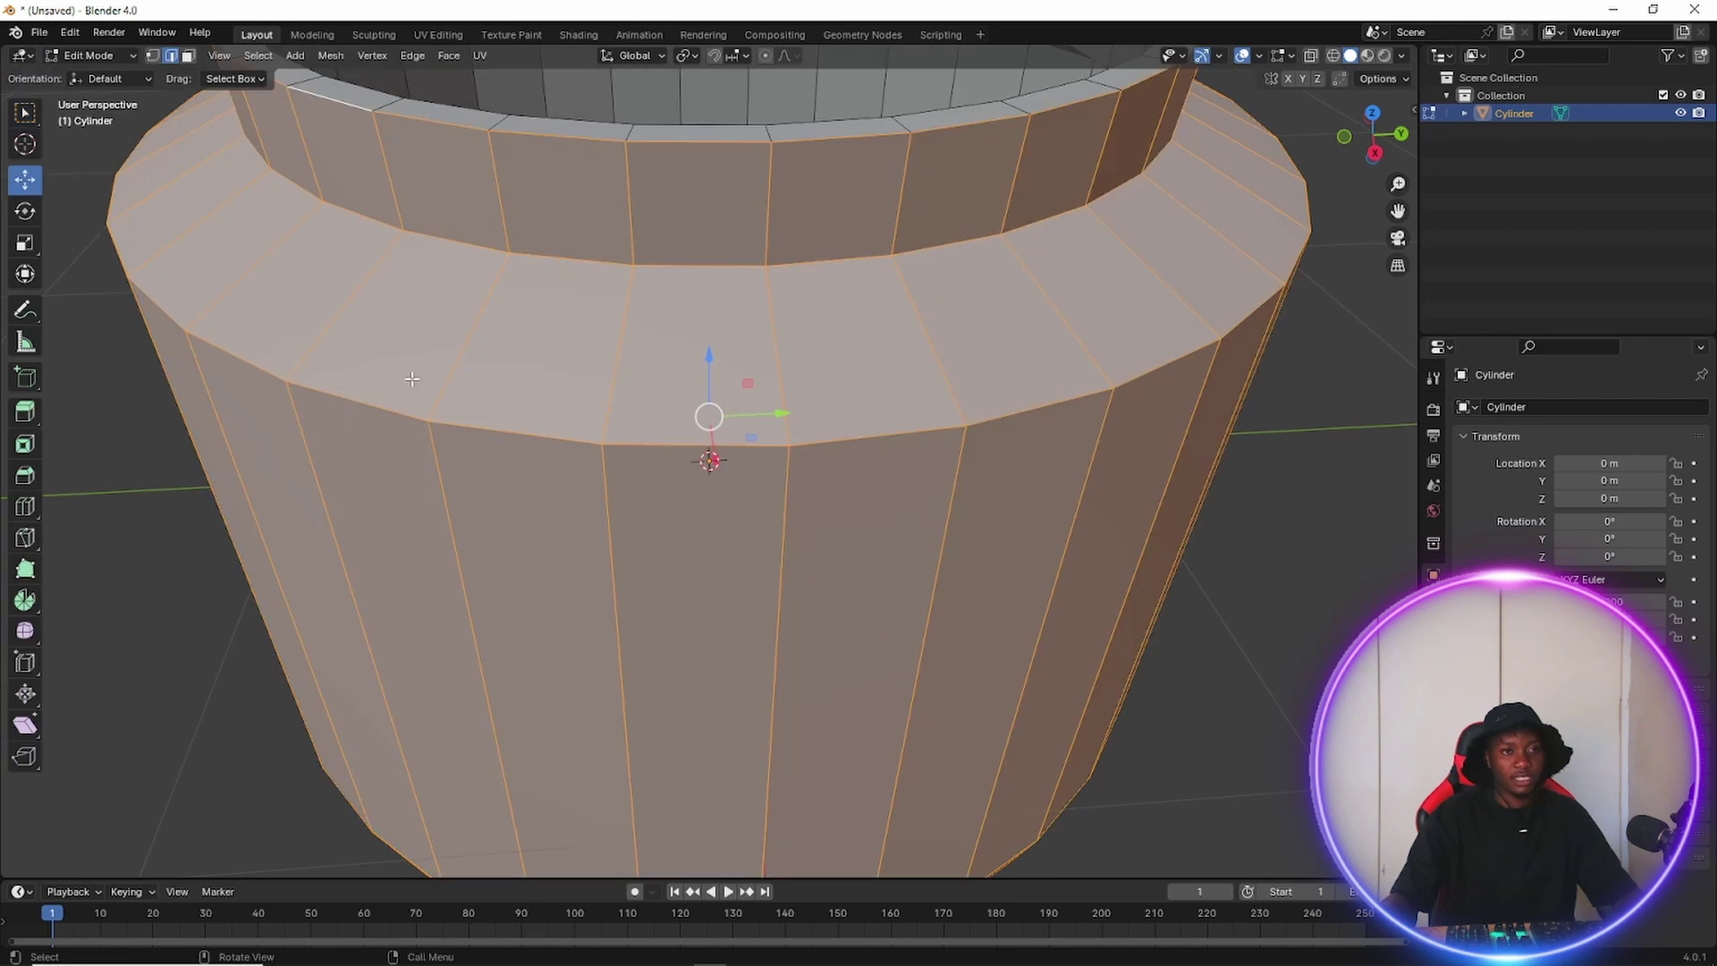
scroll(508, 438, down, 4)
click(991, 284)
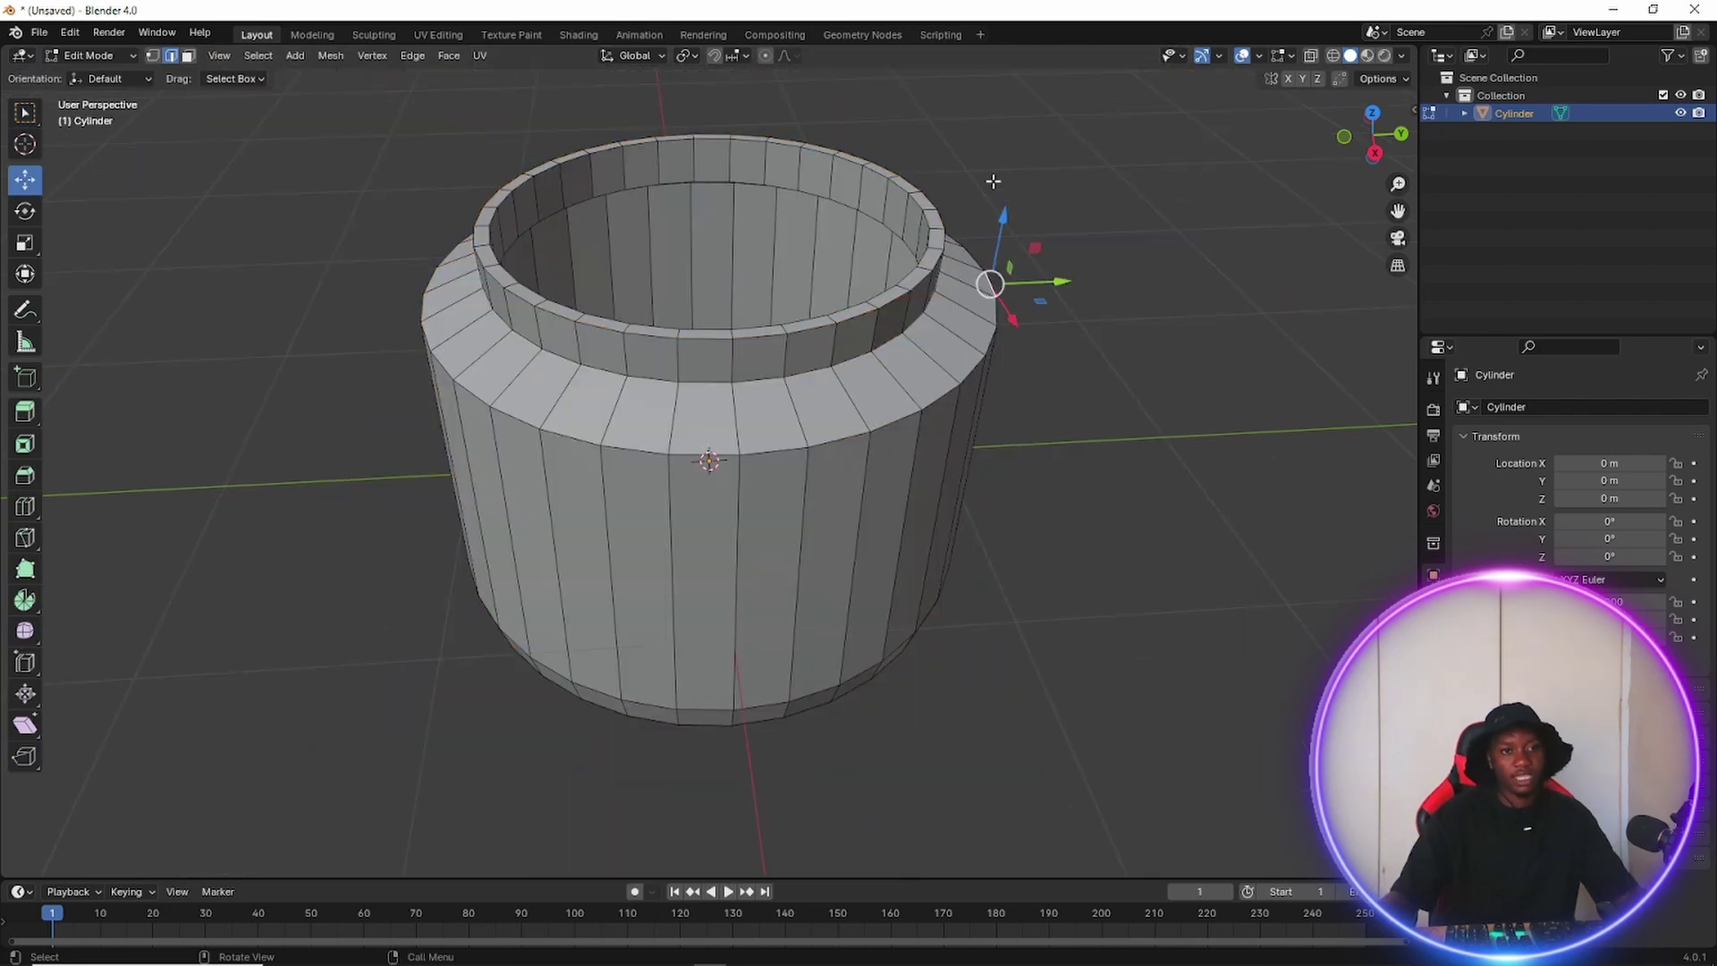
scroll(873, 304, up, 3)
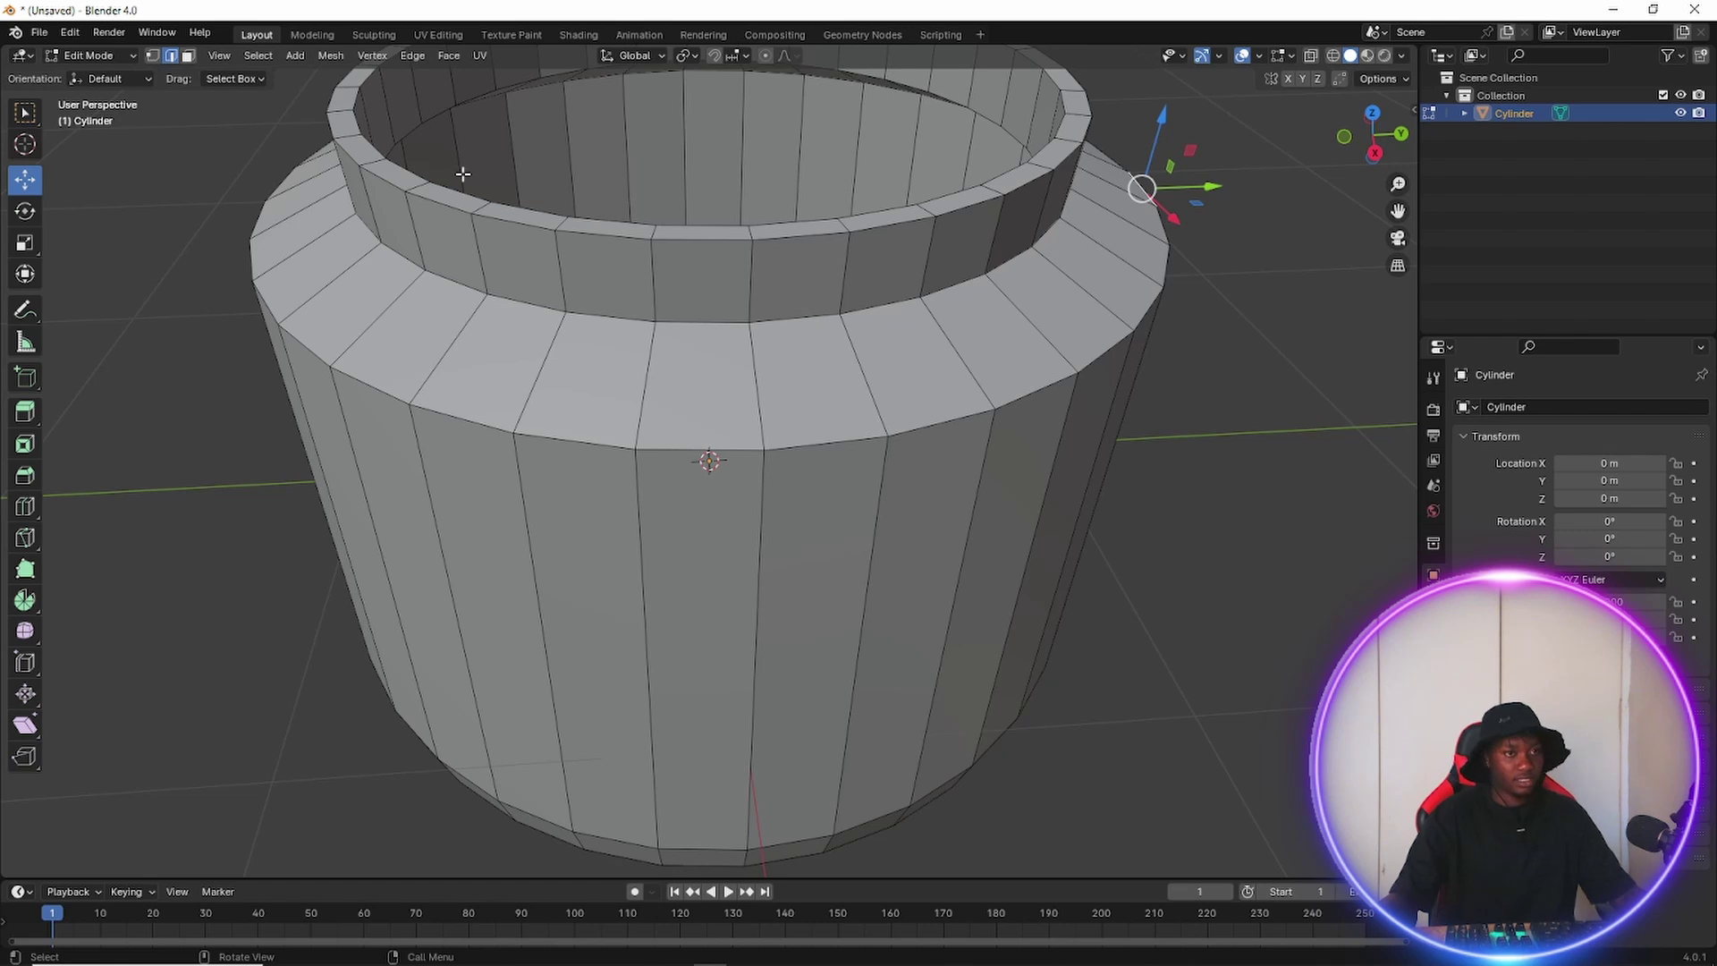
alt+click(522, 207)
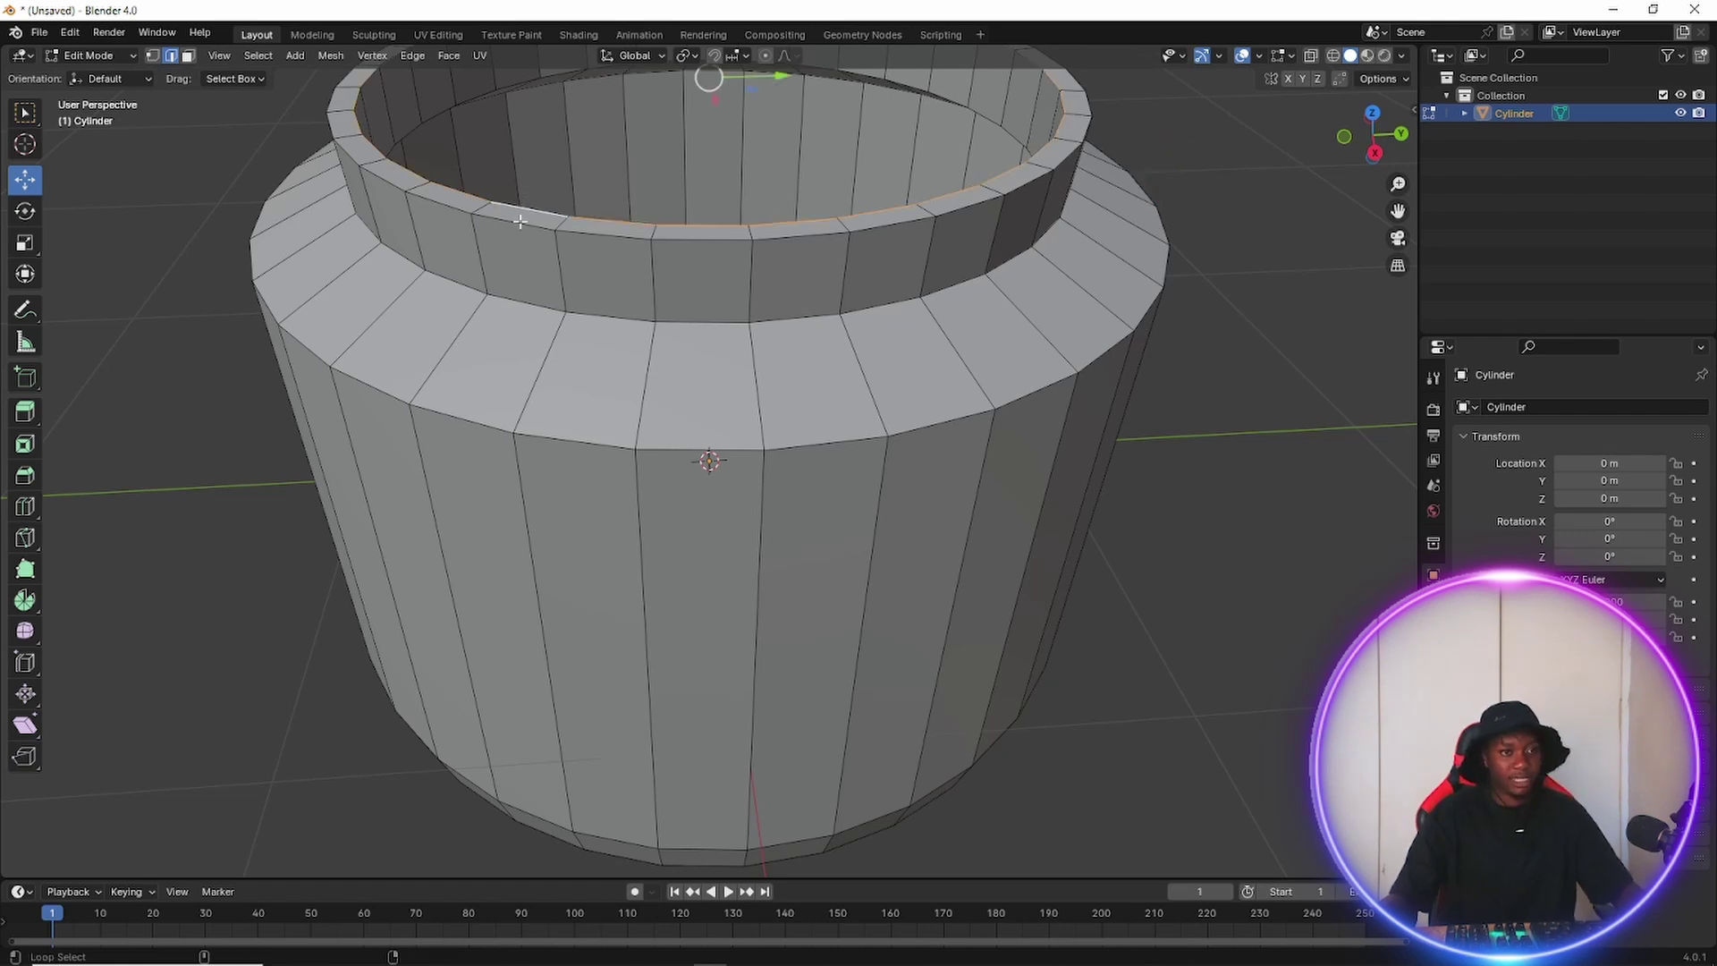
alt+shift+click(521, 221)
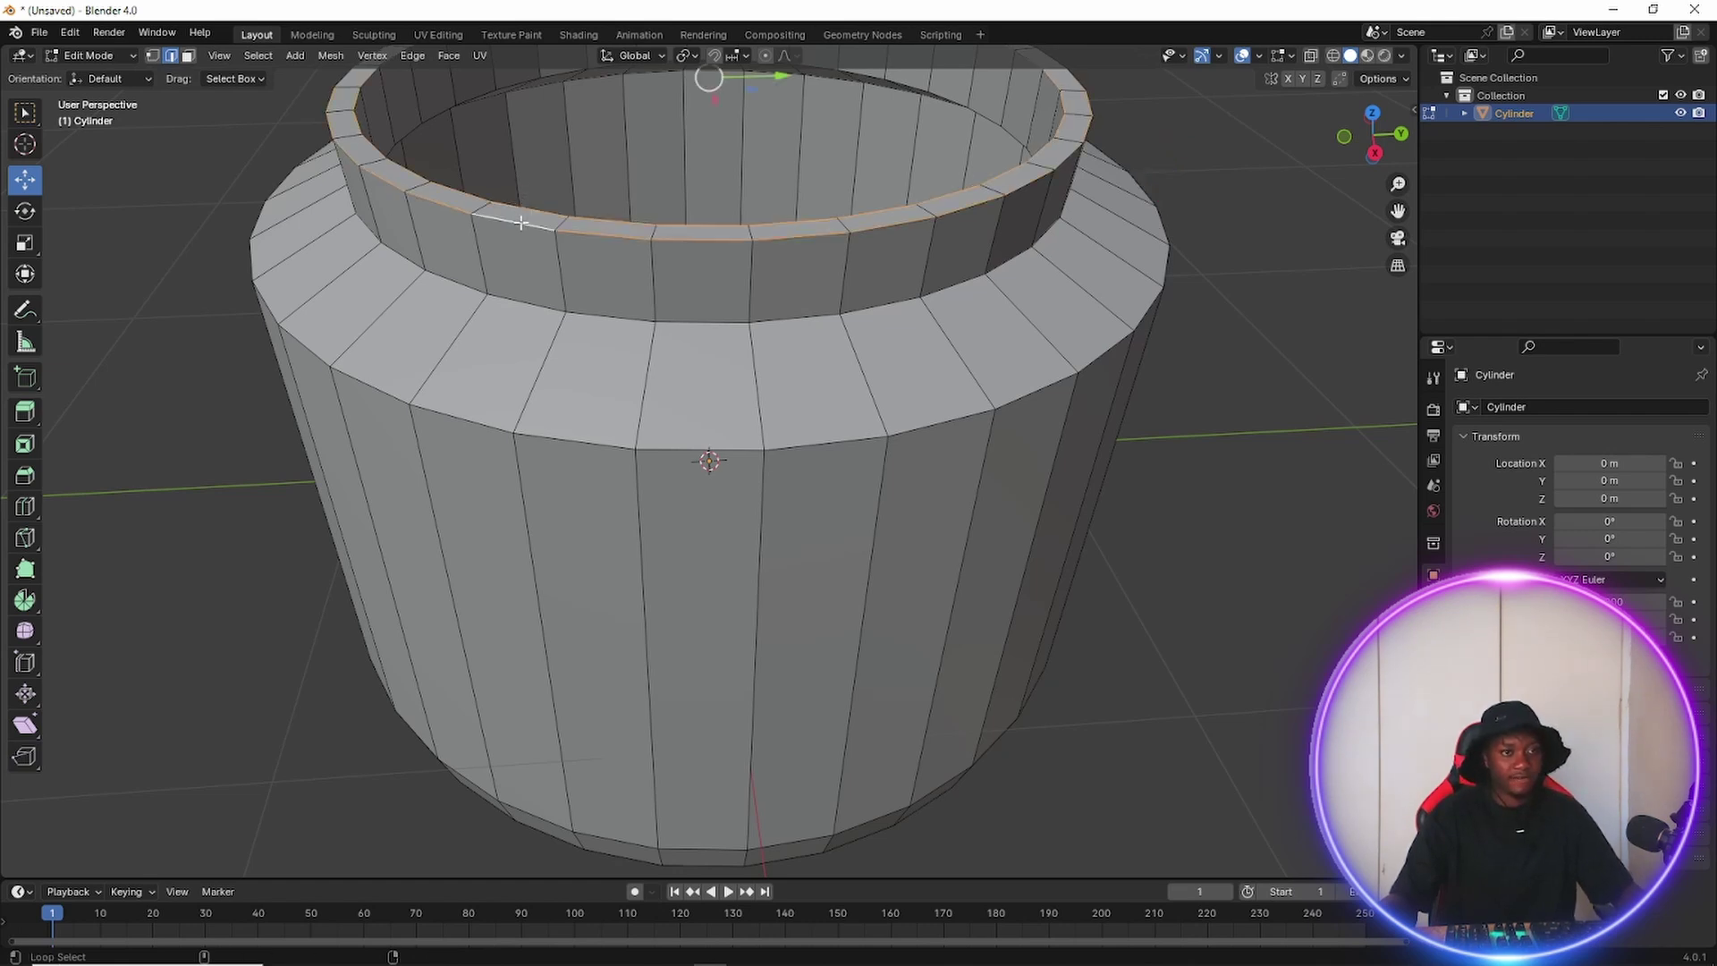
alt+shift+click(567, 435)
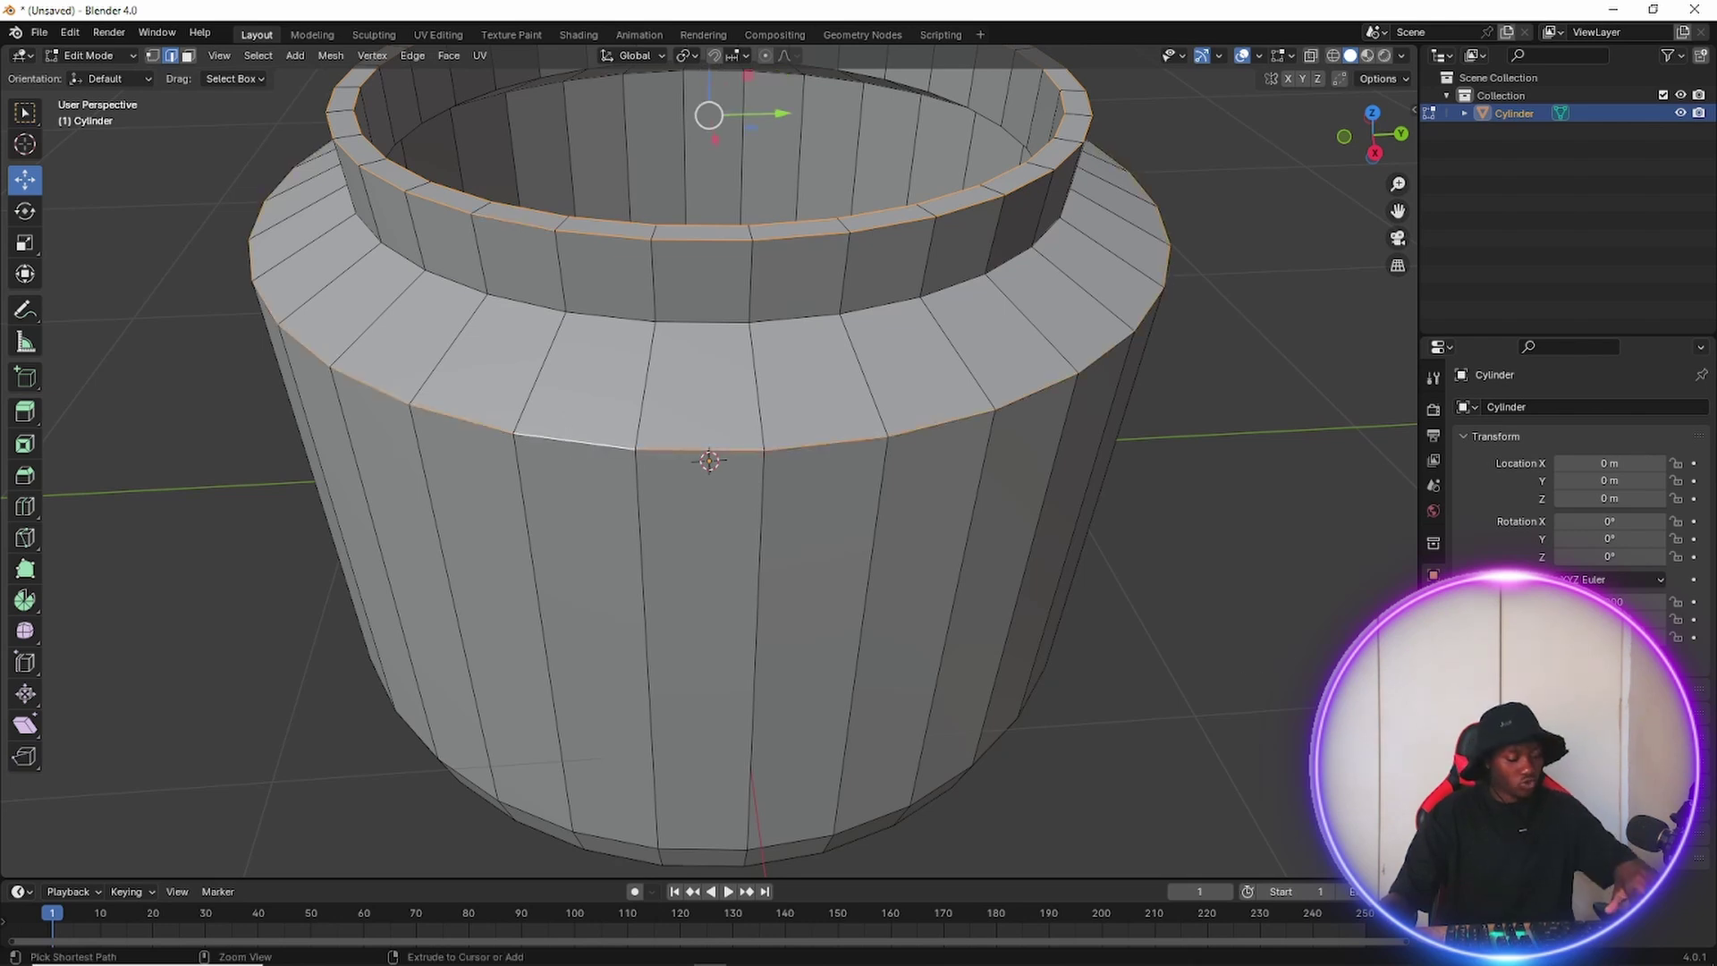
key(ctrl+b)
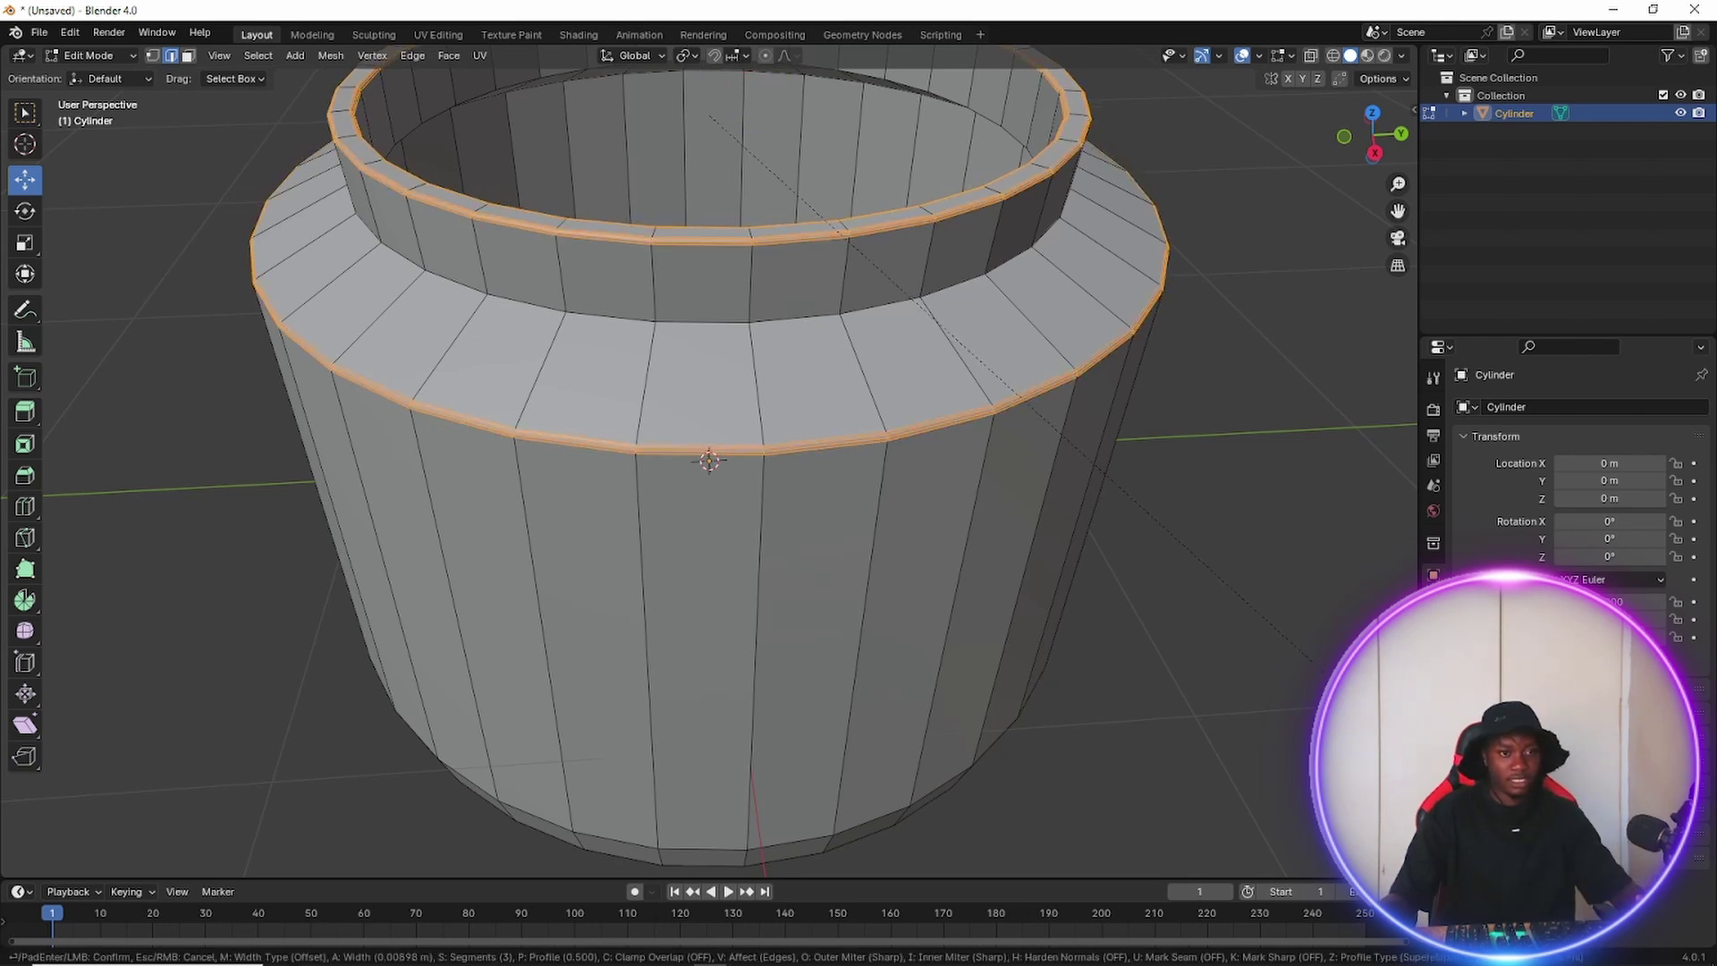
click(1320, 667)
click(1256, 624)
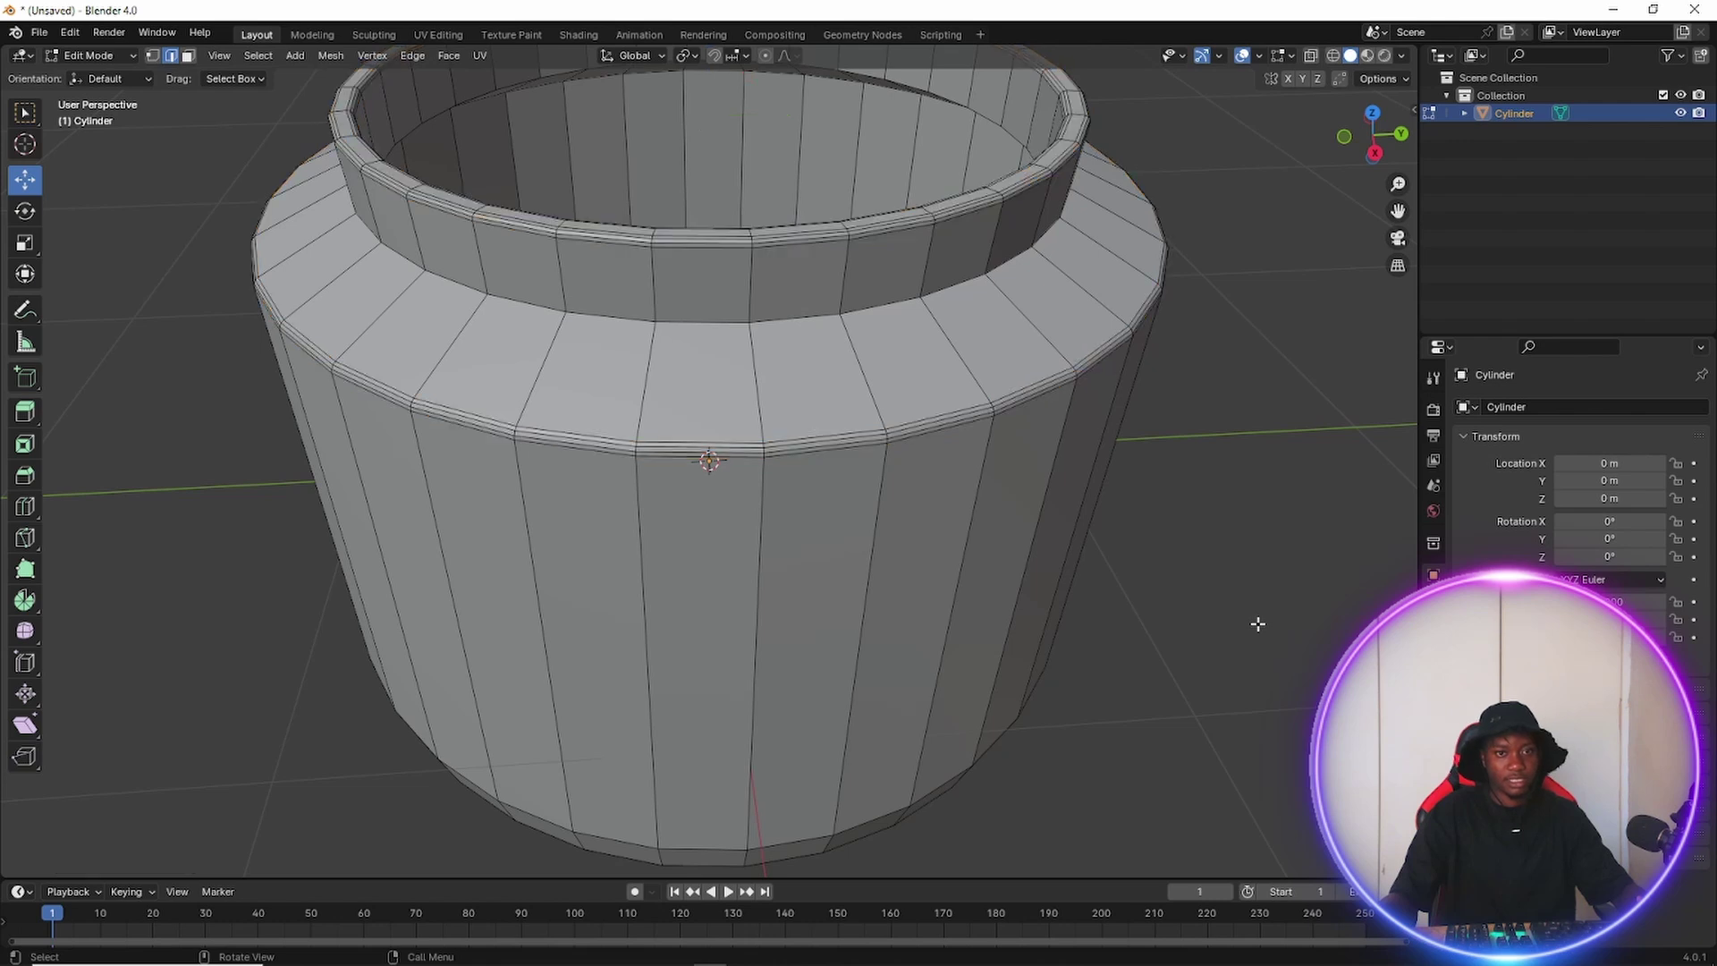
Examine the beveled rim and shoulder edges up close, and view the whole jar in Object Mode.
scroll(1255, 626, down, 4)
middle_drag(1249, 636, 1016, 633)
scroll(900, 564, up, 5)
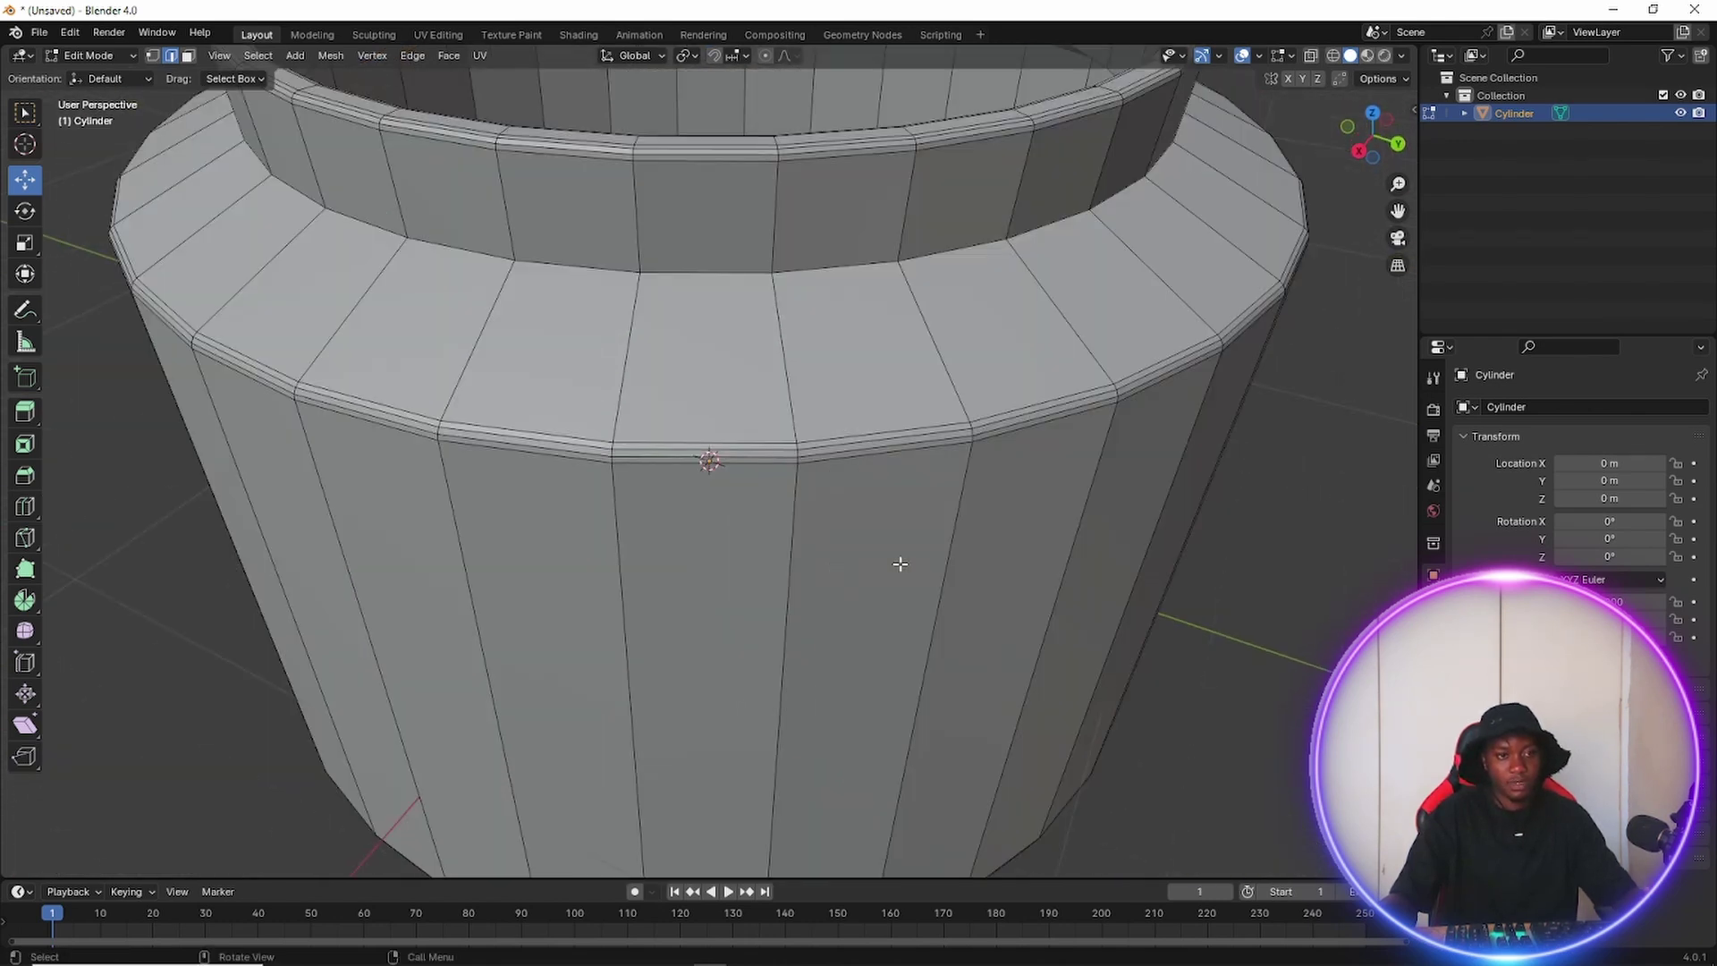
mouse_move(900, 564)
middle_down()
mouse_move(867, 625)
mouse_move(887, 560)
middle_up()
scroll(868, 624, down, 4)
click(115, 52)
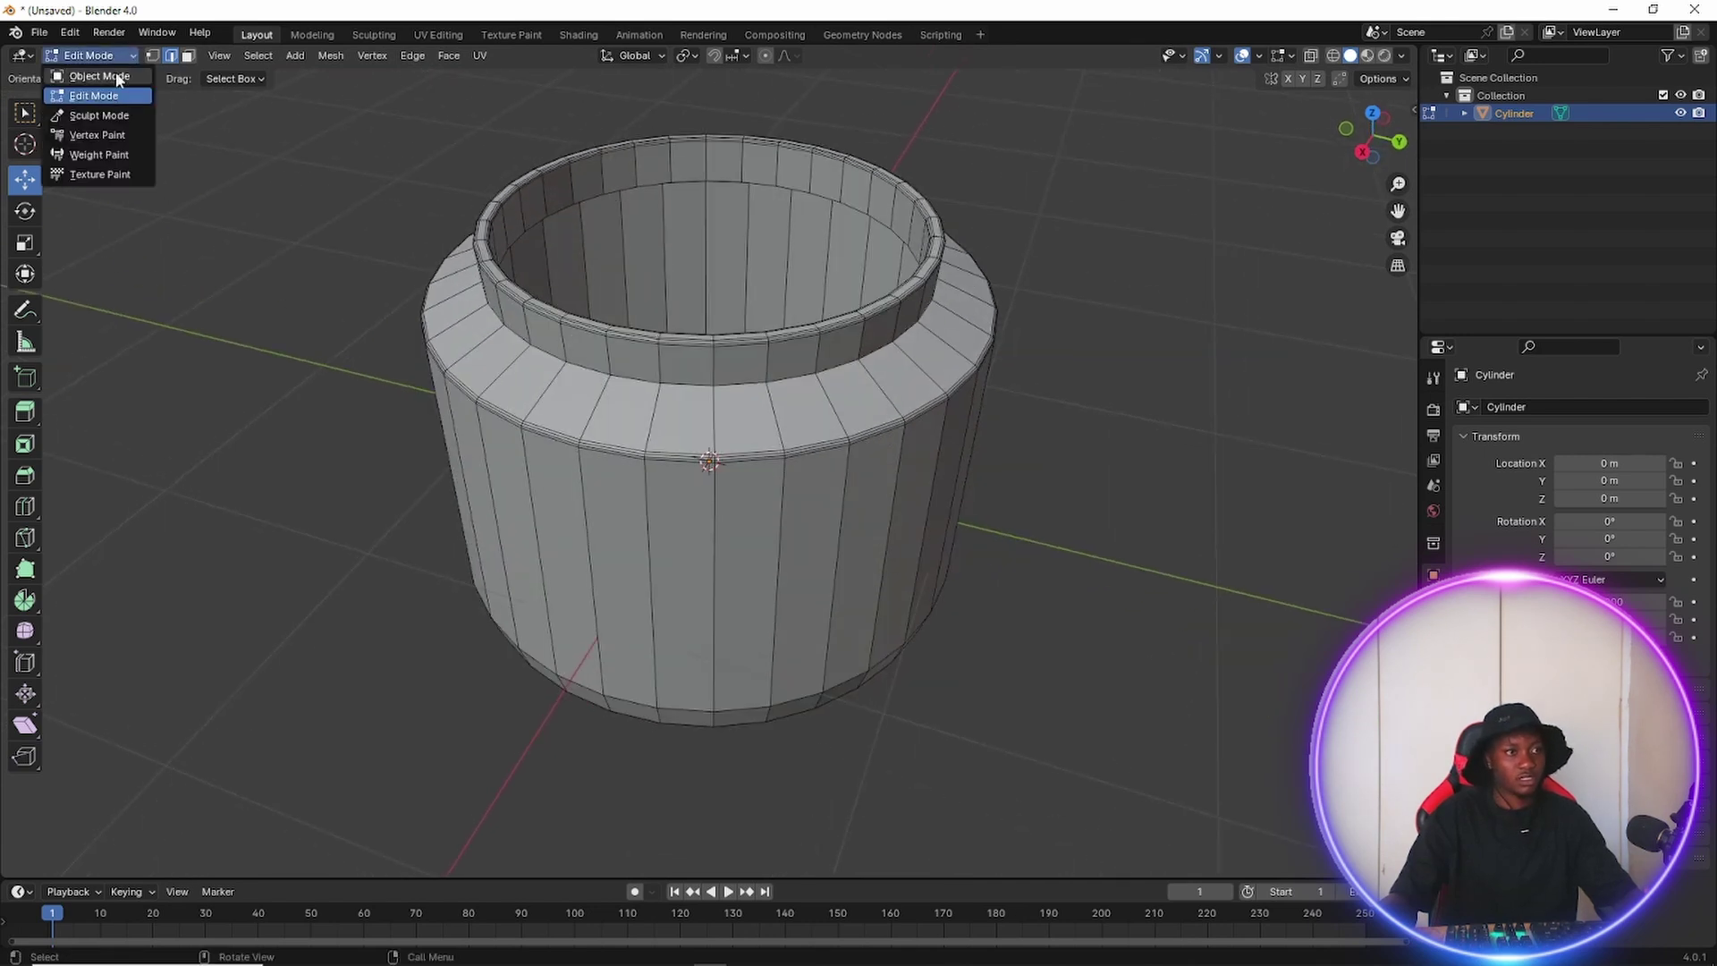
click(116, 72)
scroll(925, 405, down, 4)
middle_drag(791, 437, 828, 400)
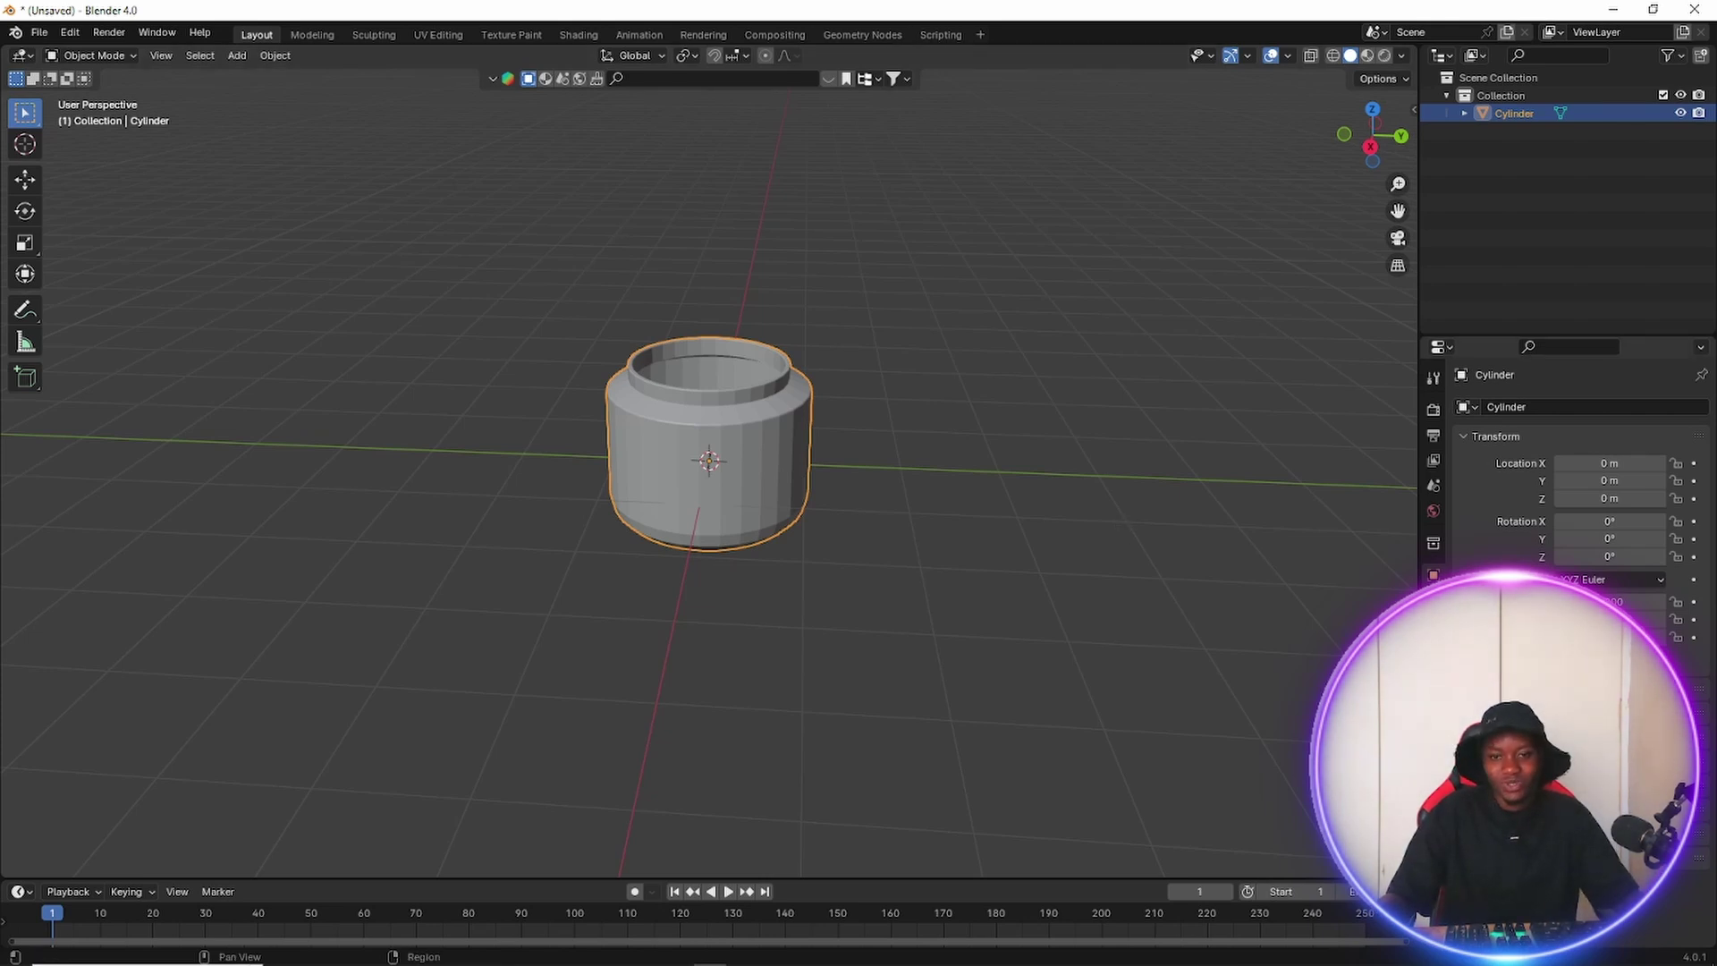
Add a Subdivision Surface modifier to the jar and set its viewport level to 3.
click(1434, 377)
click(1542, 407)
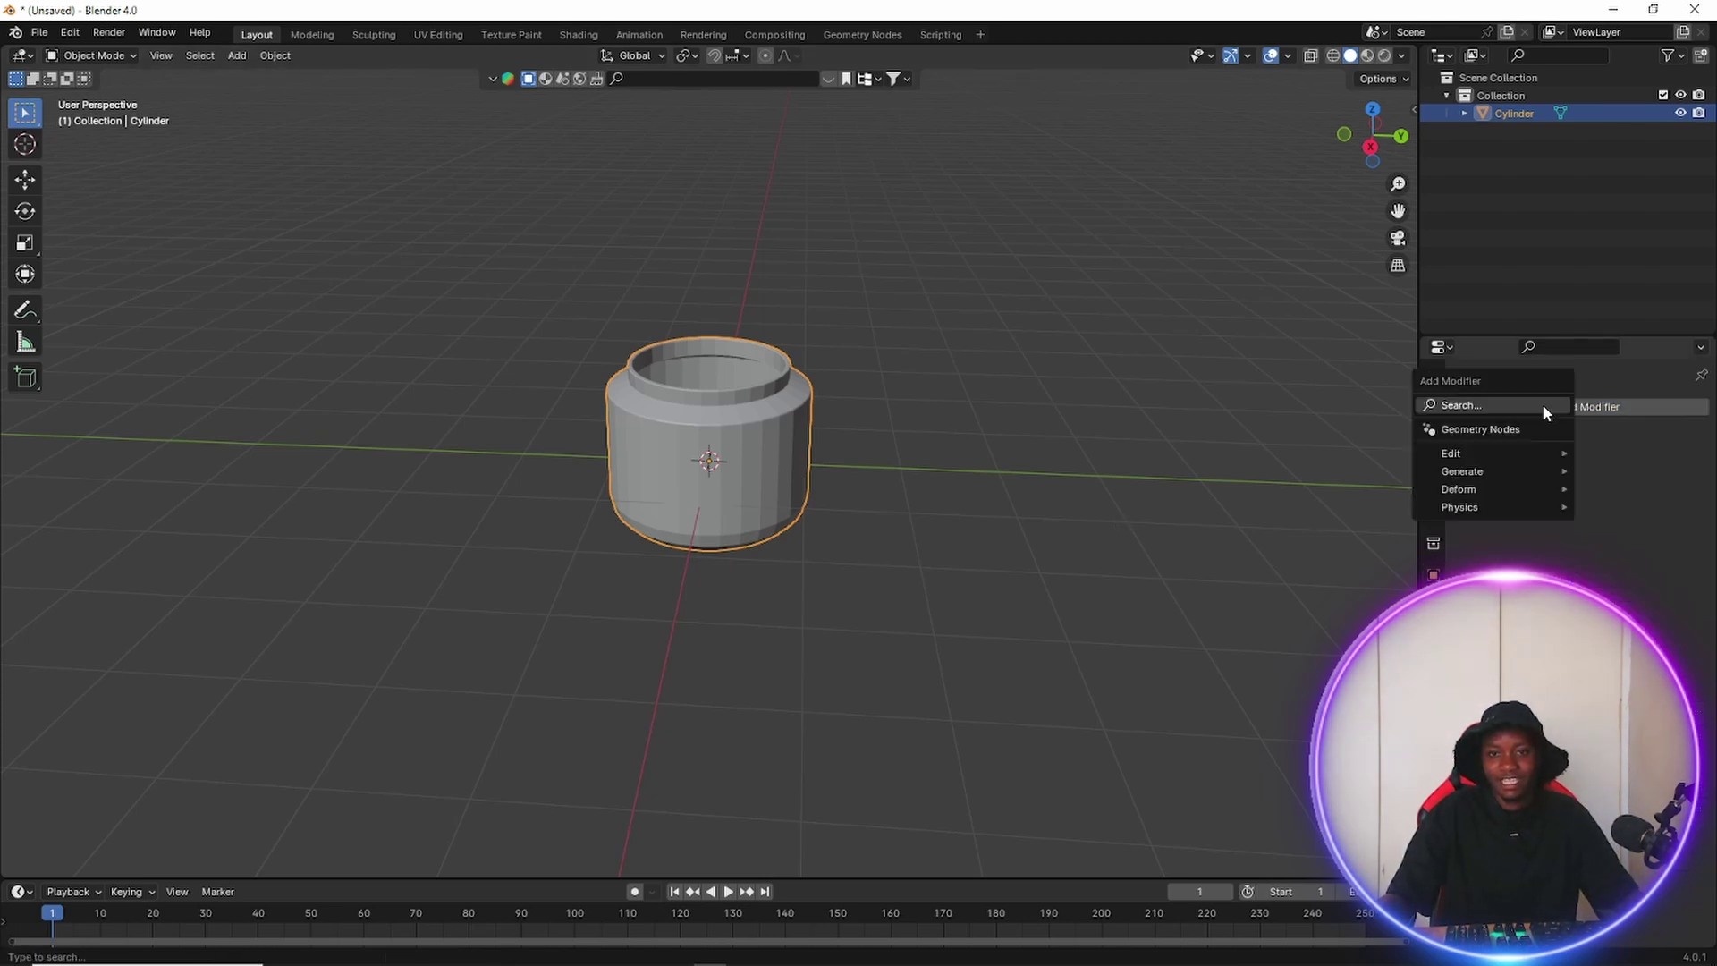
mouse_move(1528, 469)
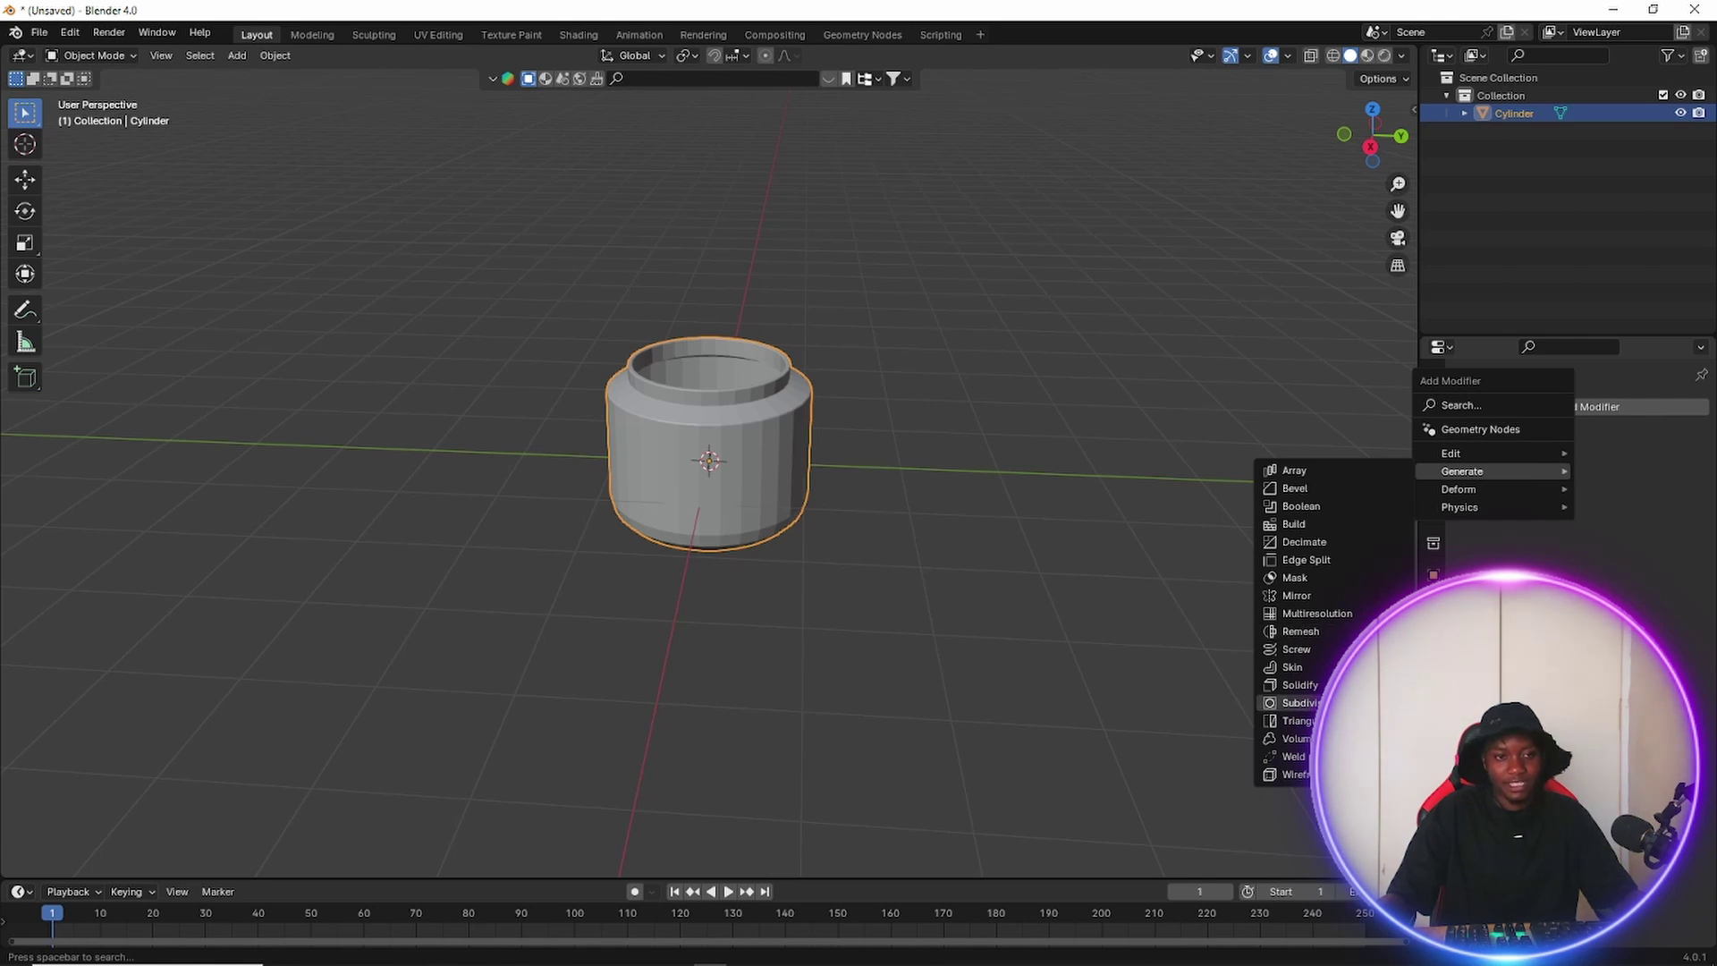
click(1295, 703)
scroll(619, 521, up, 3)
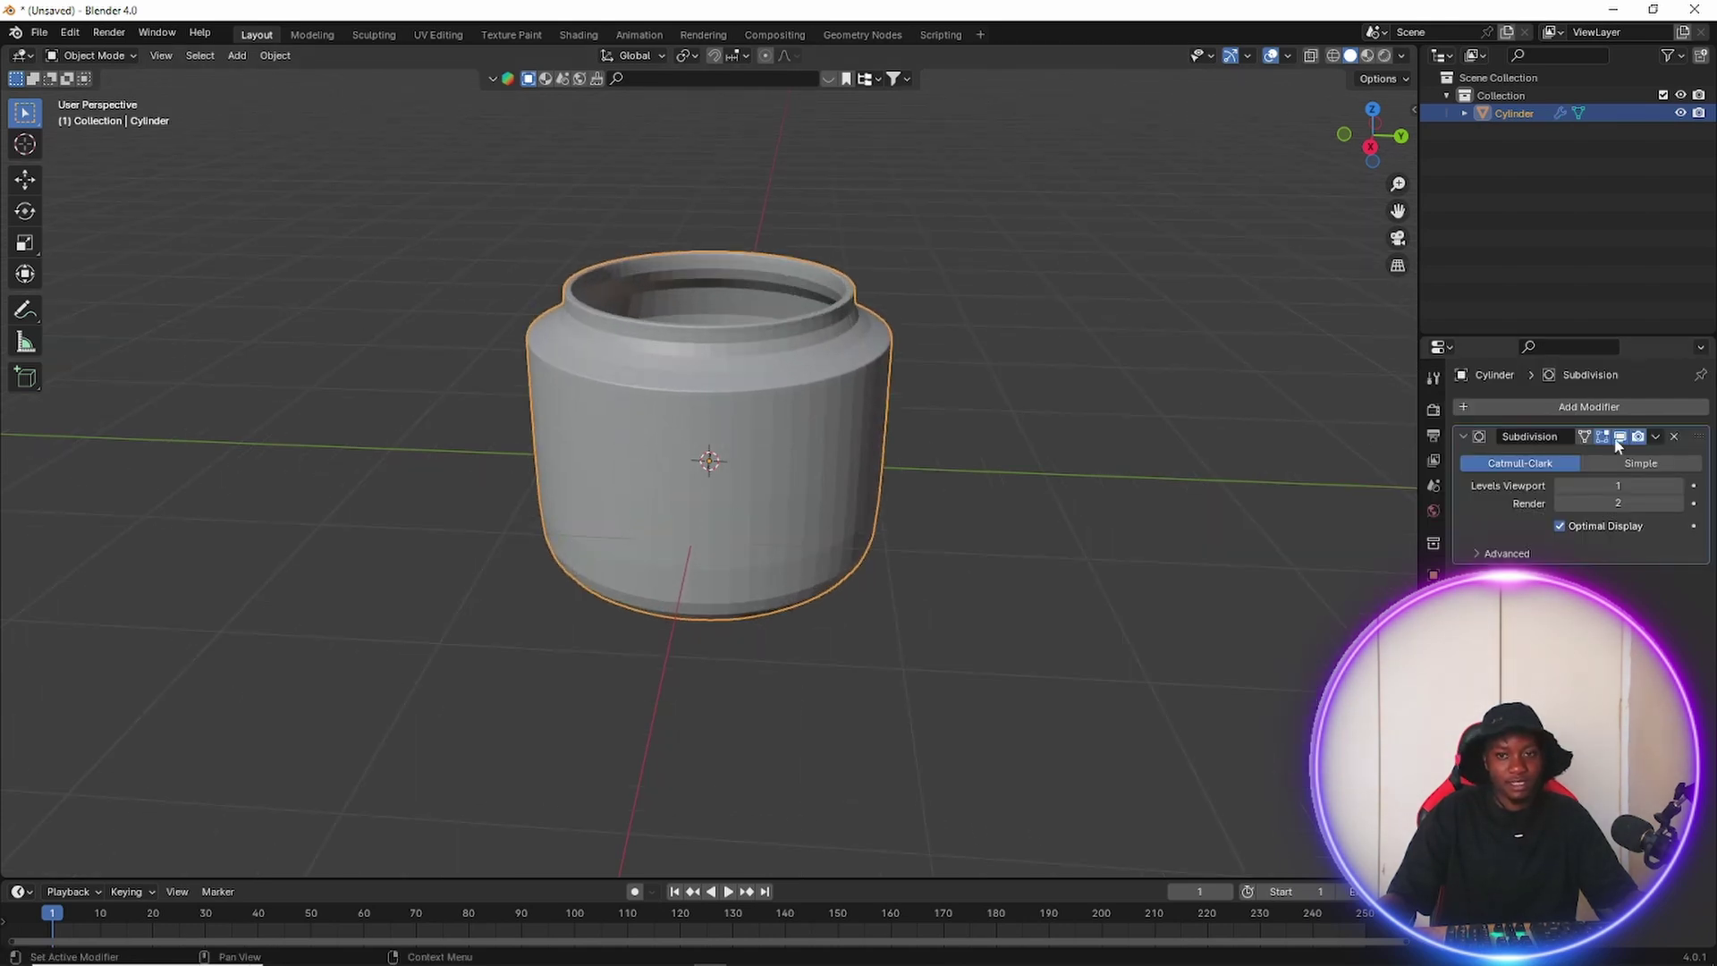
click(1679, 486)
click(1679, 485)
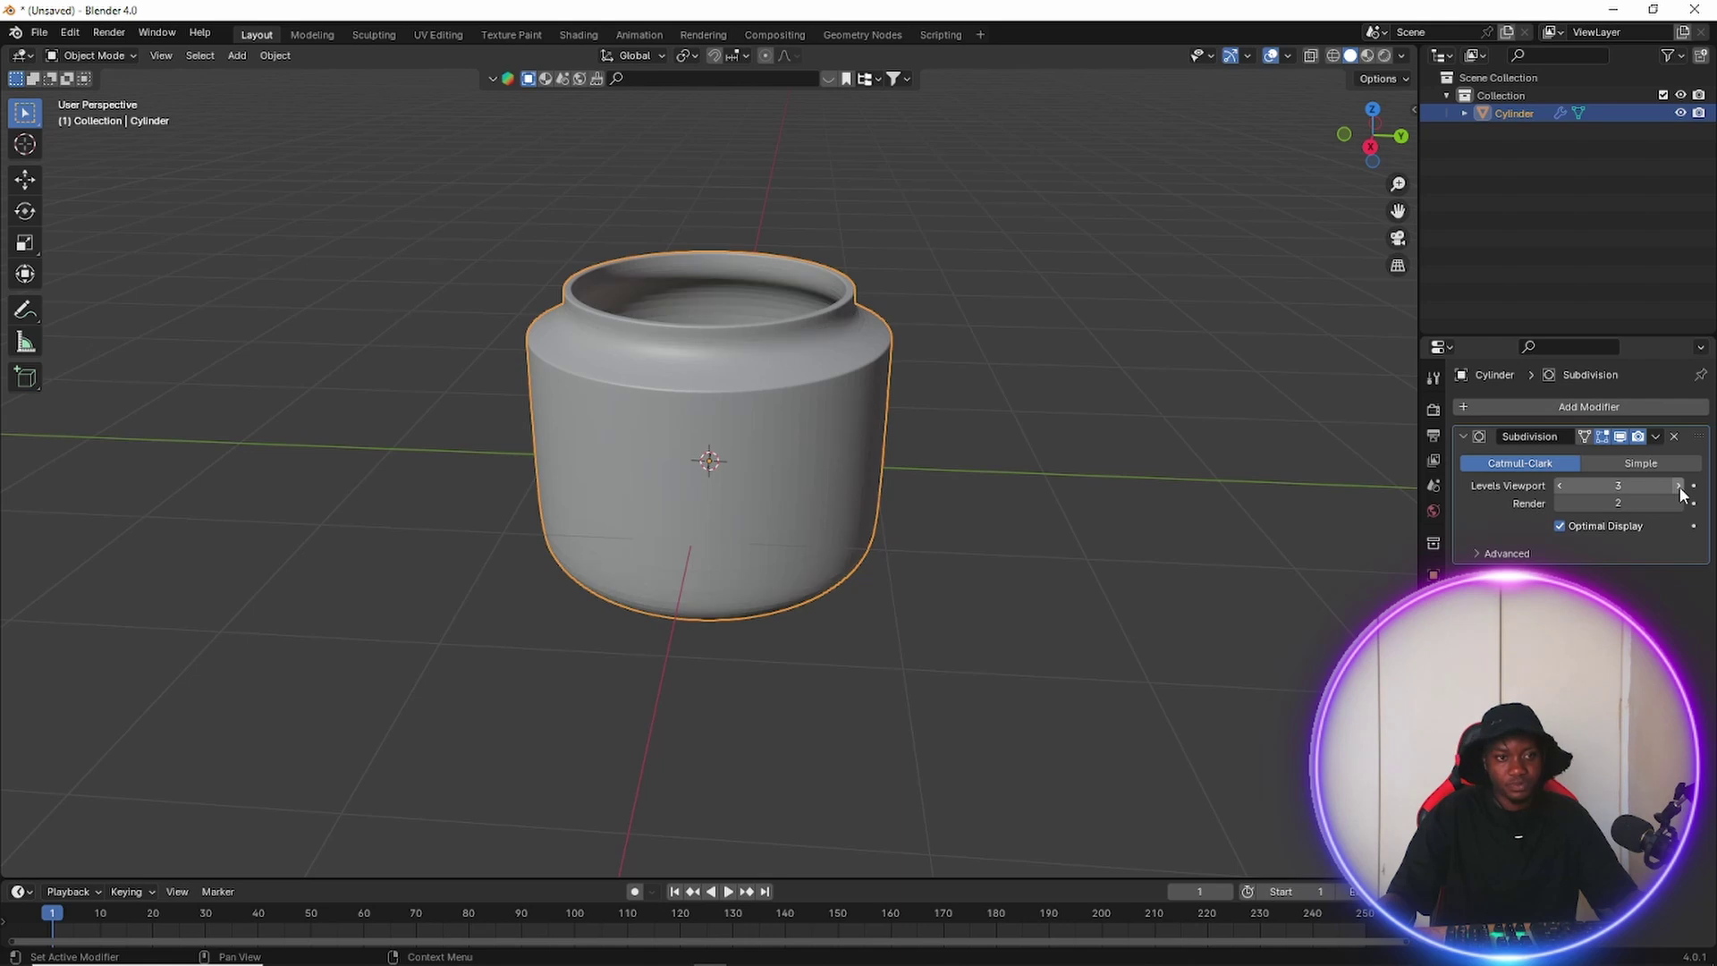
scroll(701, 464, down, 4)
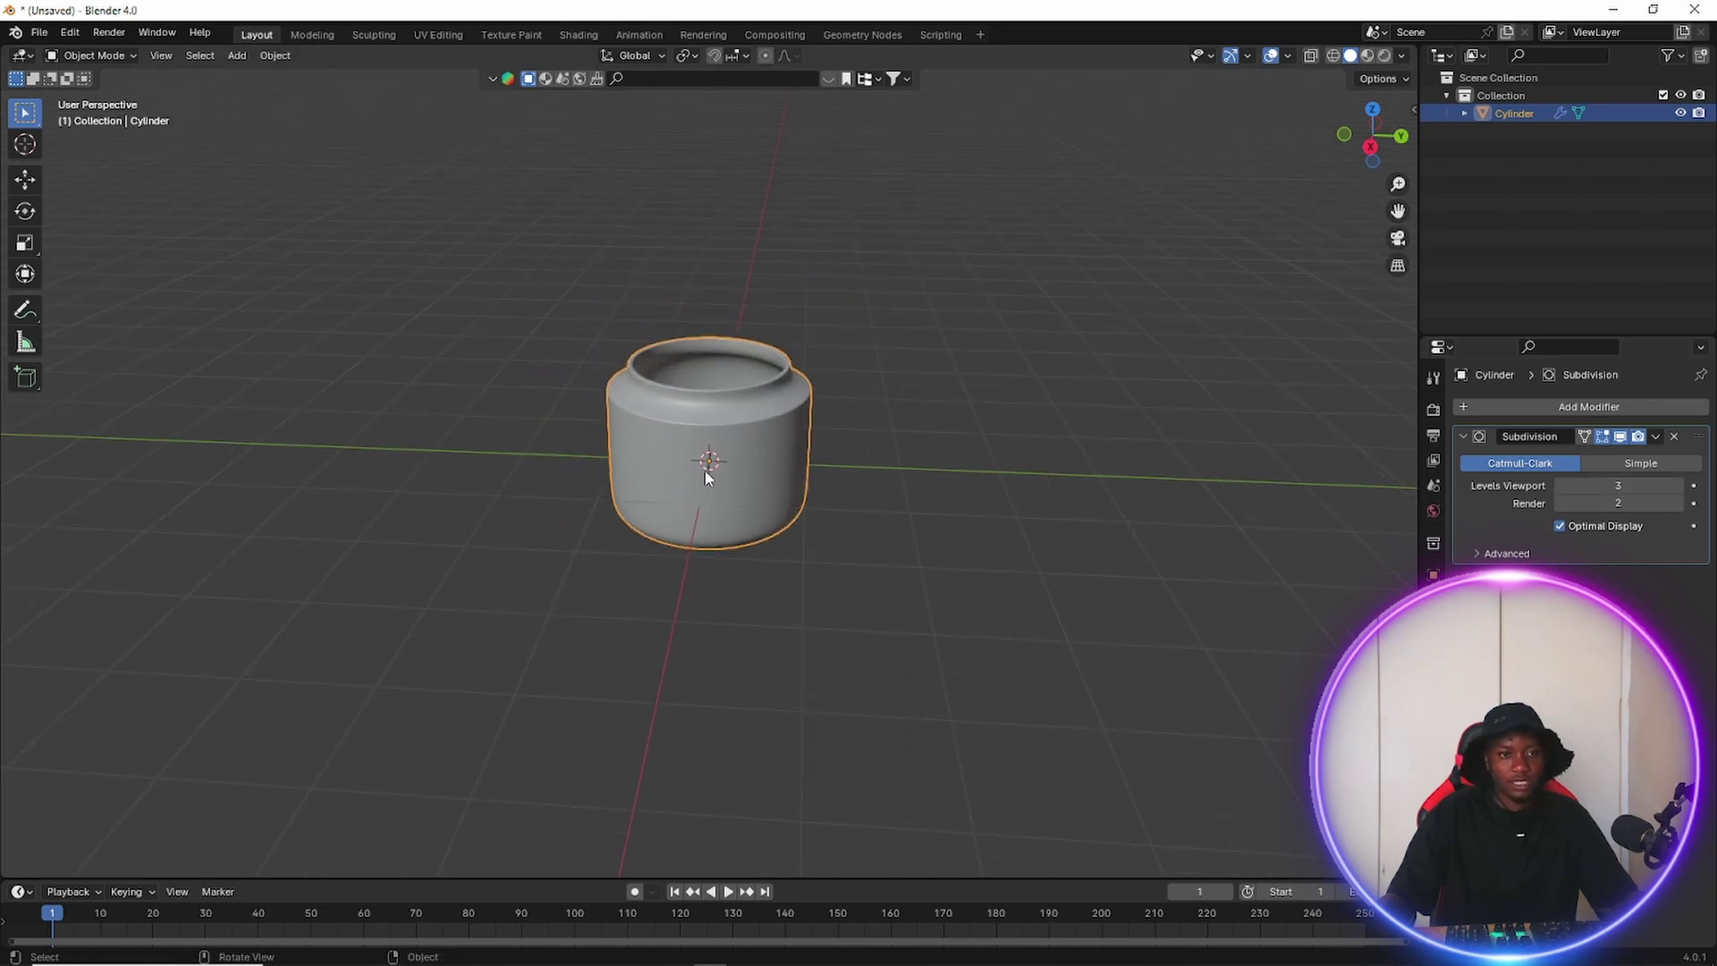
middle_drag(701, 464, 696, 539)
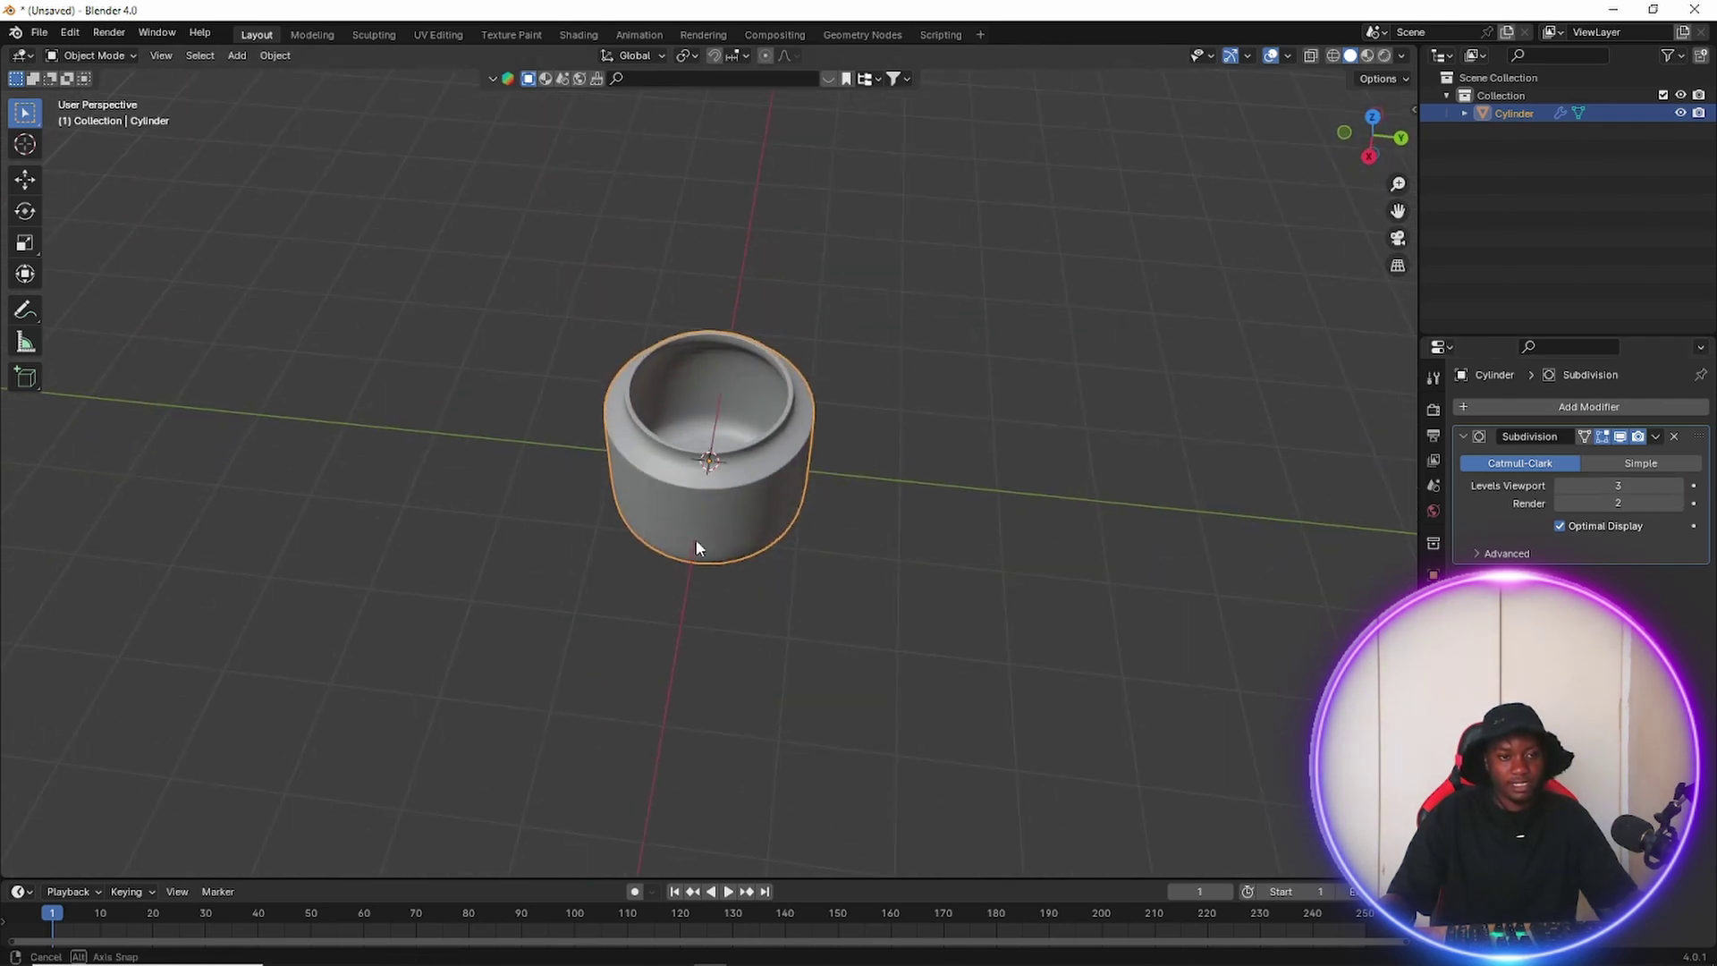
scroll(693, 535, up, 4)
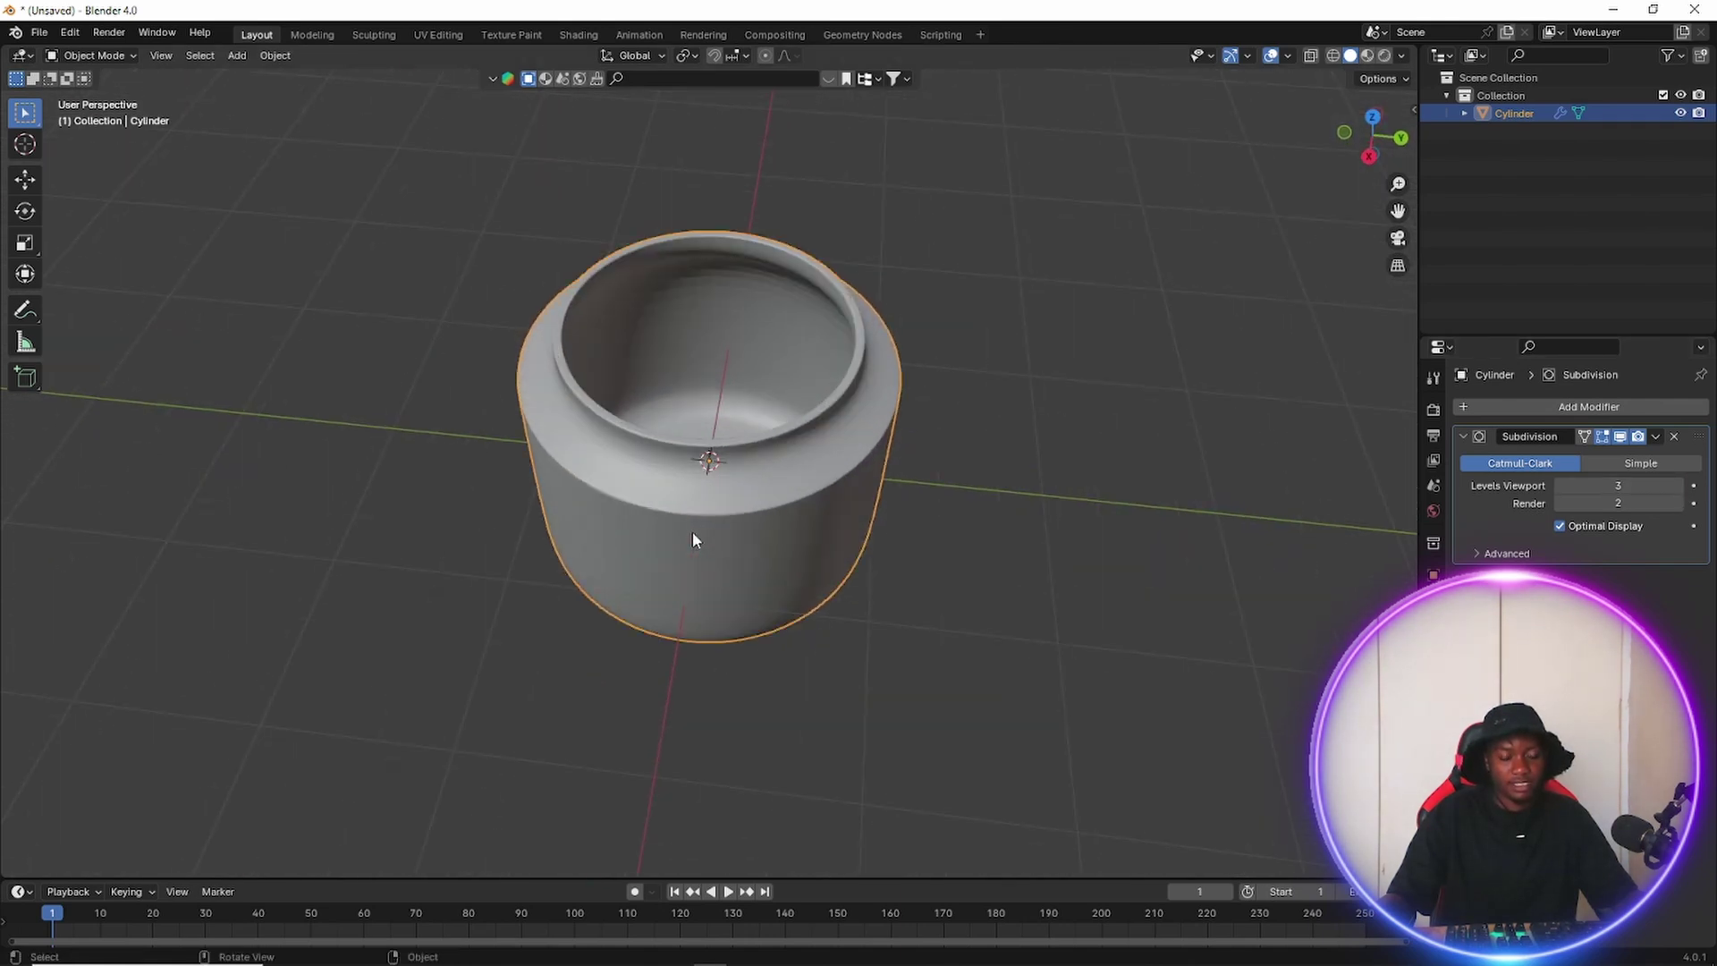
In Edit Mode, add a loop cut around the sloping shoulder and slide it about 0.84 toward the base of the neck.
click(90, 56)
click(104, 94)
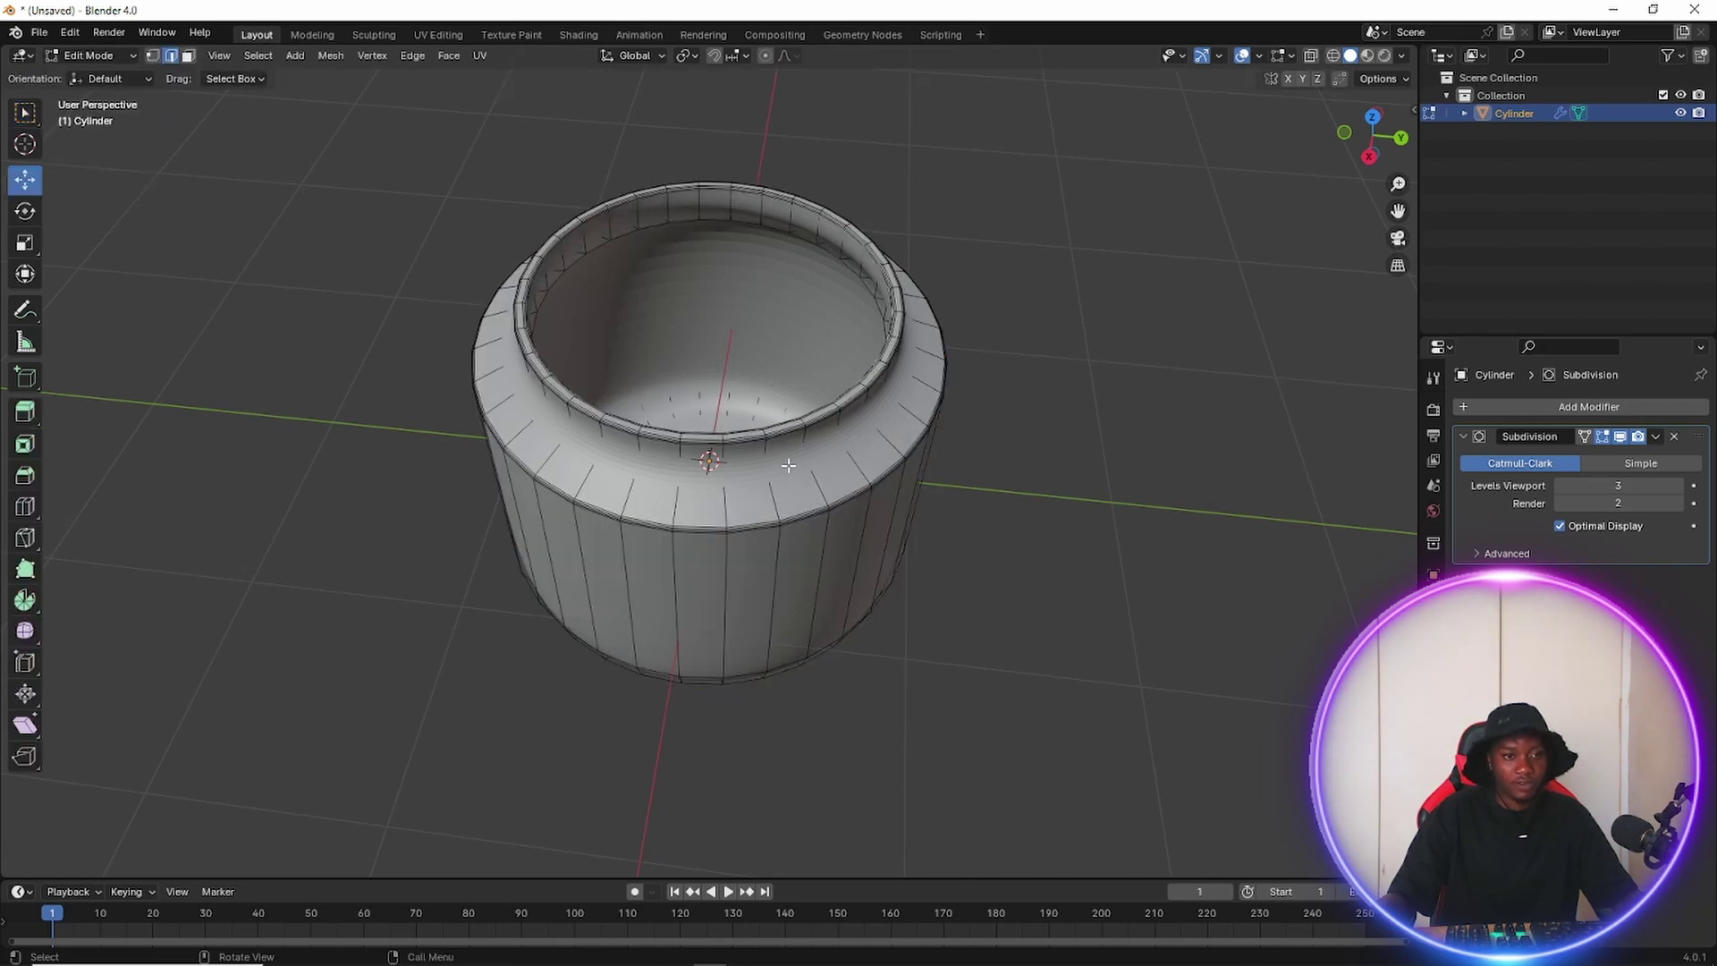
middle_drag(788, 465, 702, 362)
scroll(707, 380, up, 4)
scroll(706, 380, down, 4)
scroll(666, 349, up, 5)
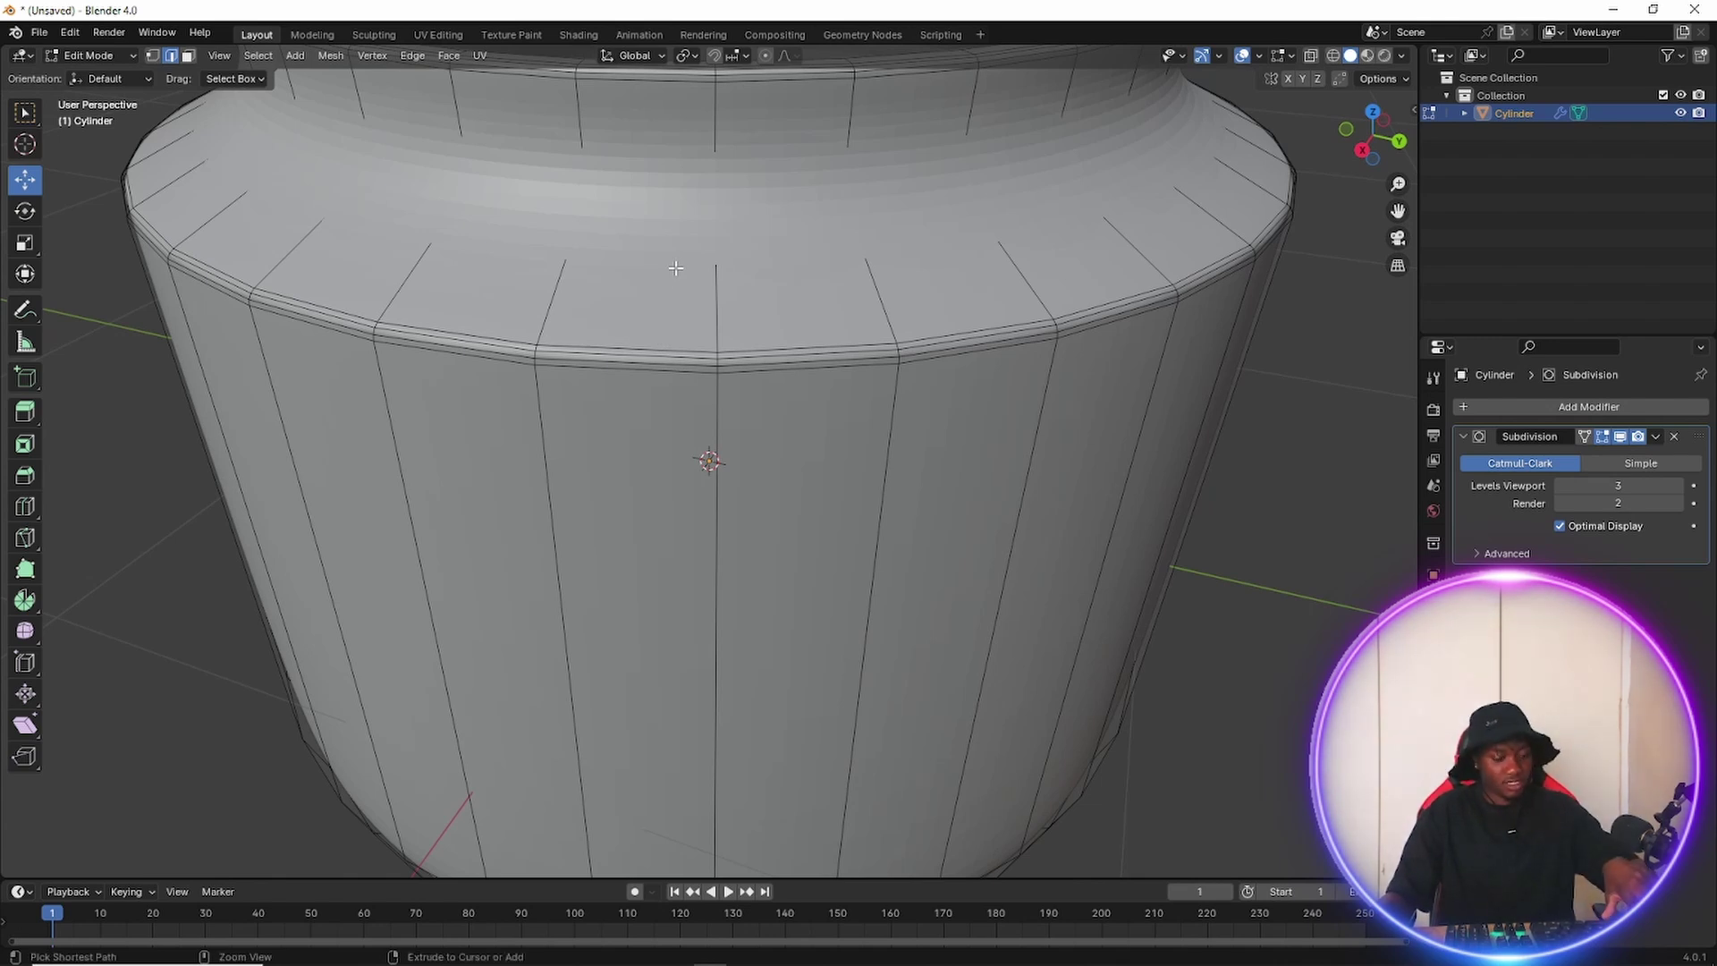
key(ctrl+r)
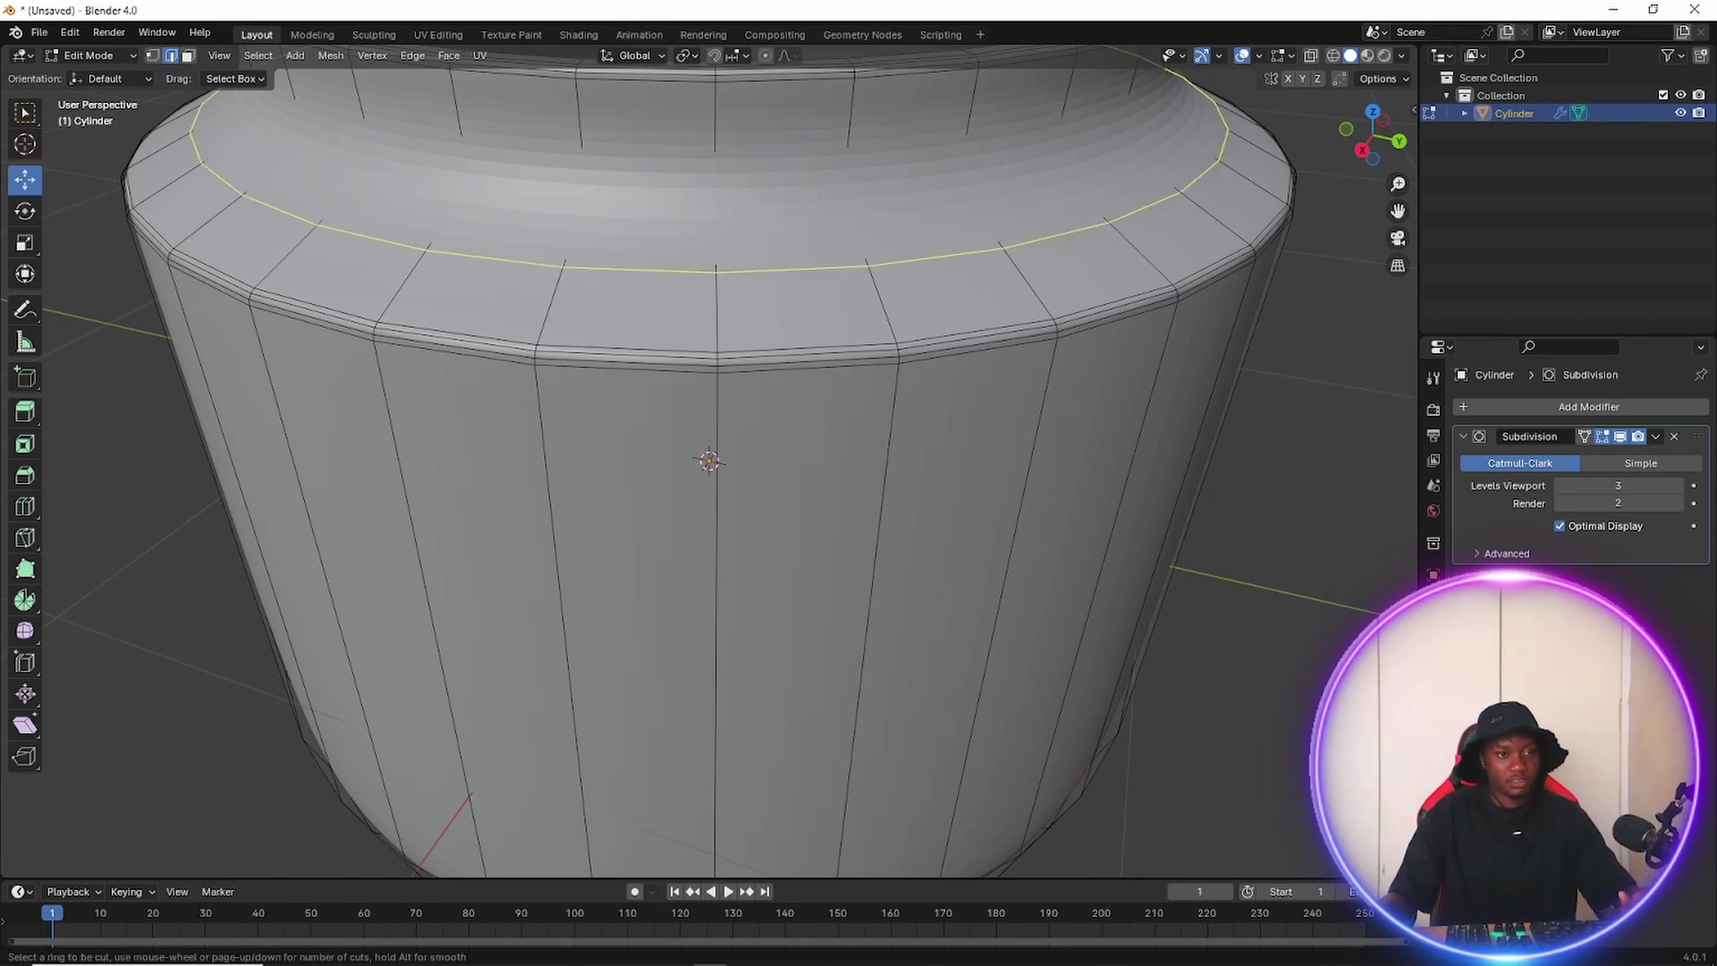
click(542, 335)
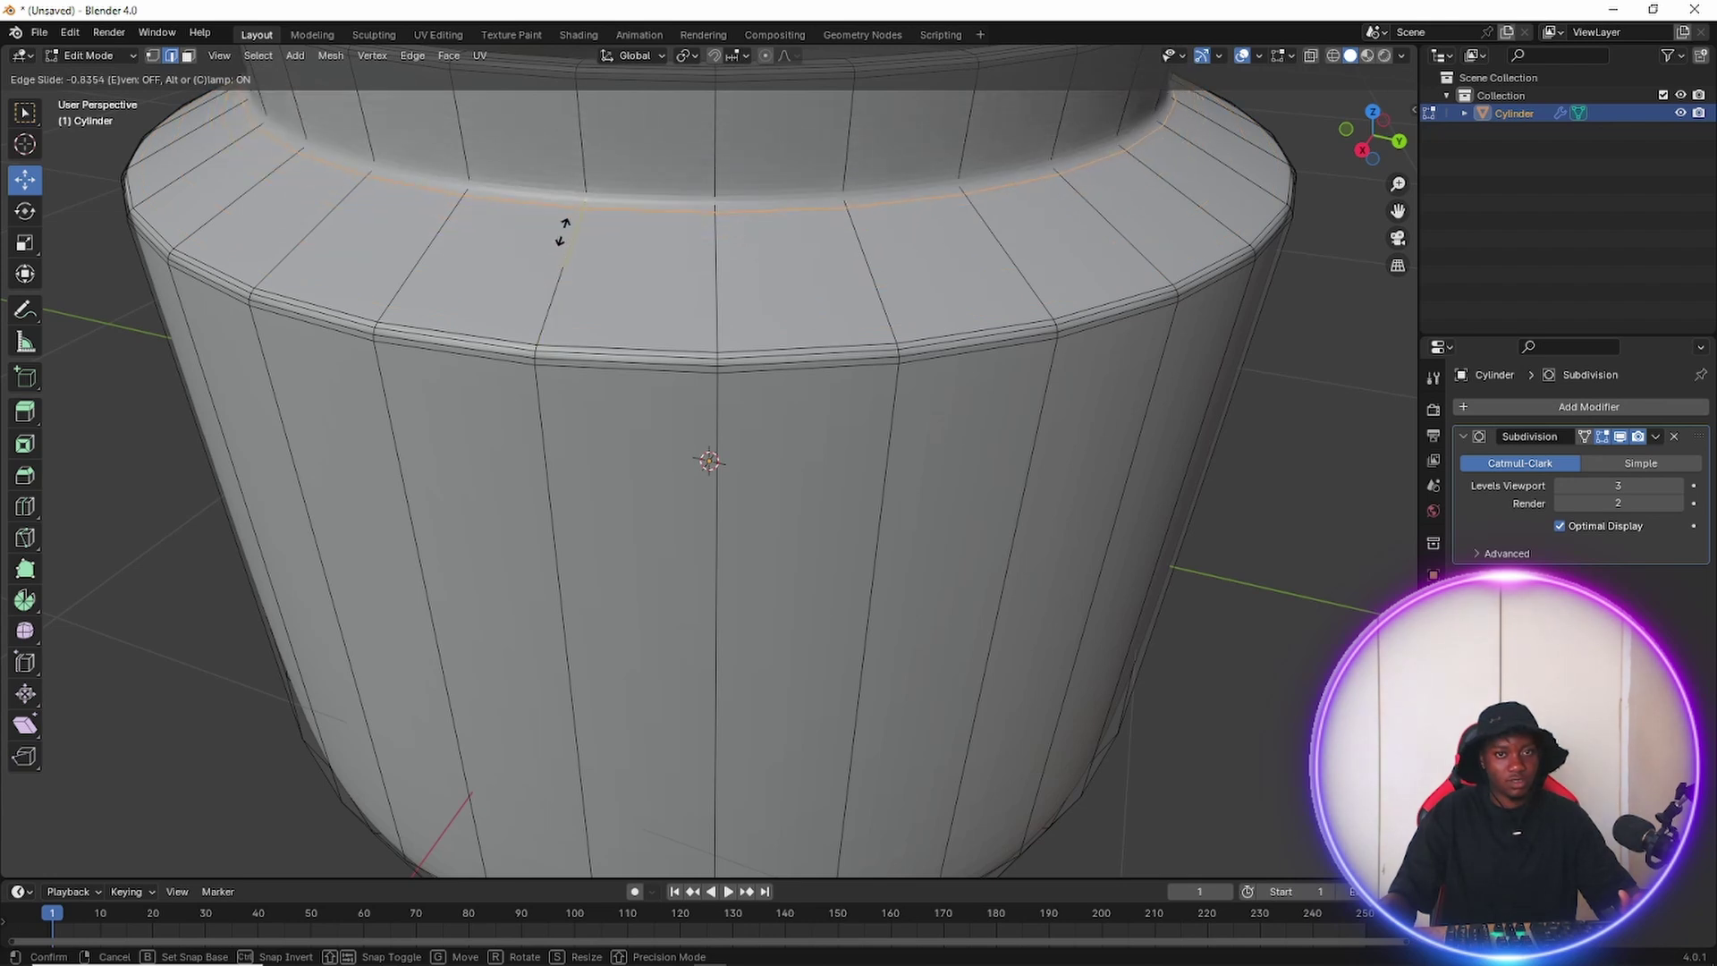
click(563, 231)
scroll(569, 382, down, 4)
scroll(556, 329, up, 4)
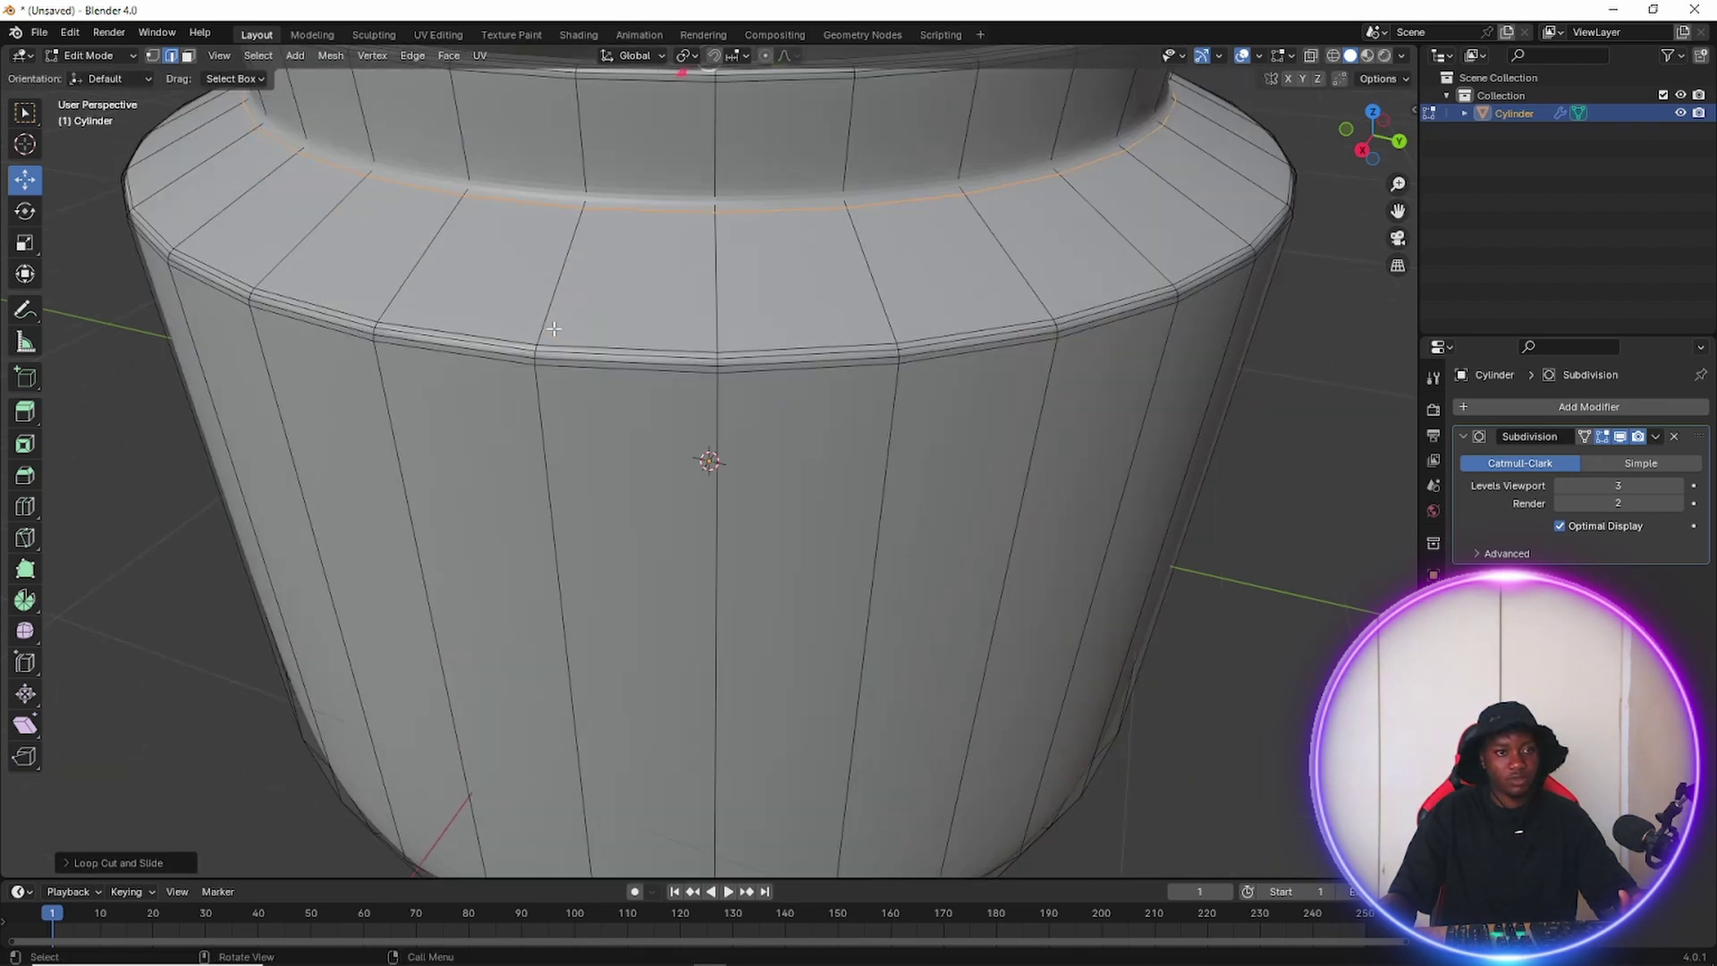
Add a loop cut around the outside of the neck and slide it up close beneath the rim, by about 0.78.
scroll(553, 281, down, 3)
scroll(576, 252, up, 3)
scroll(576, 252, down, 3)
key(ctrl+r)
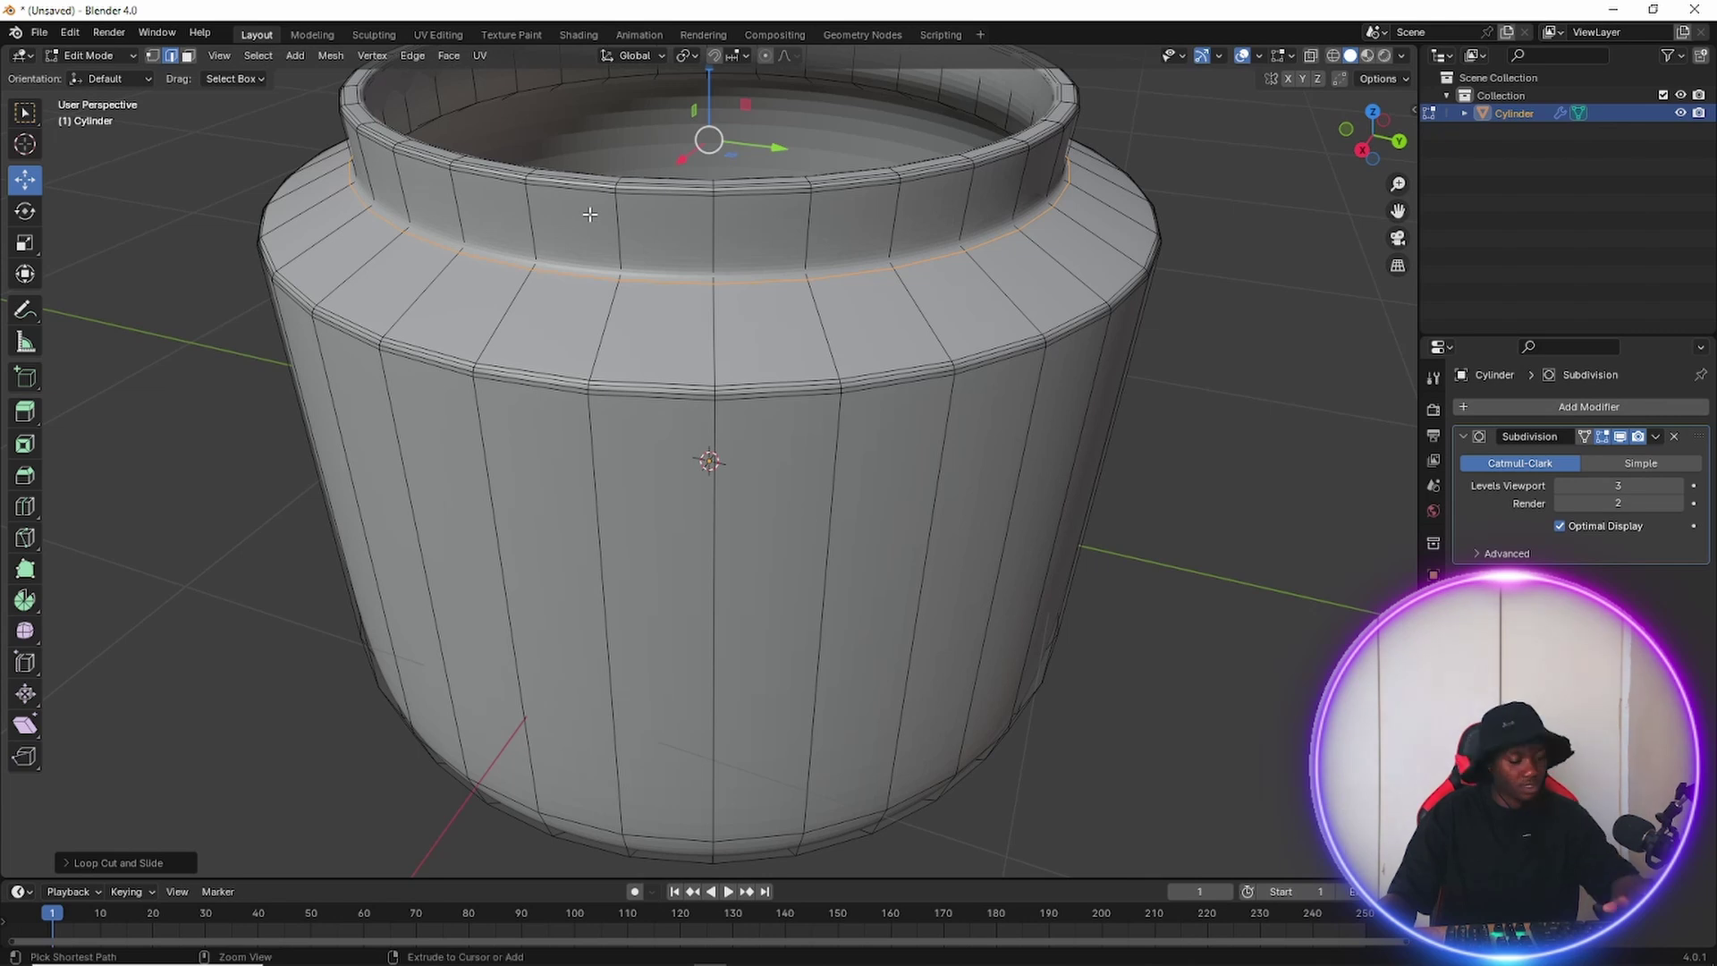
click(545, 212)
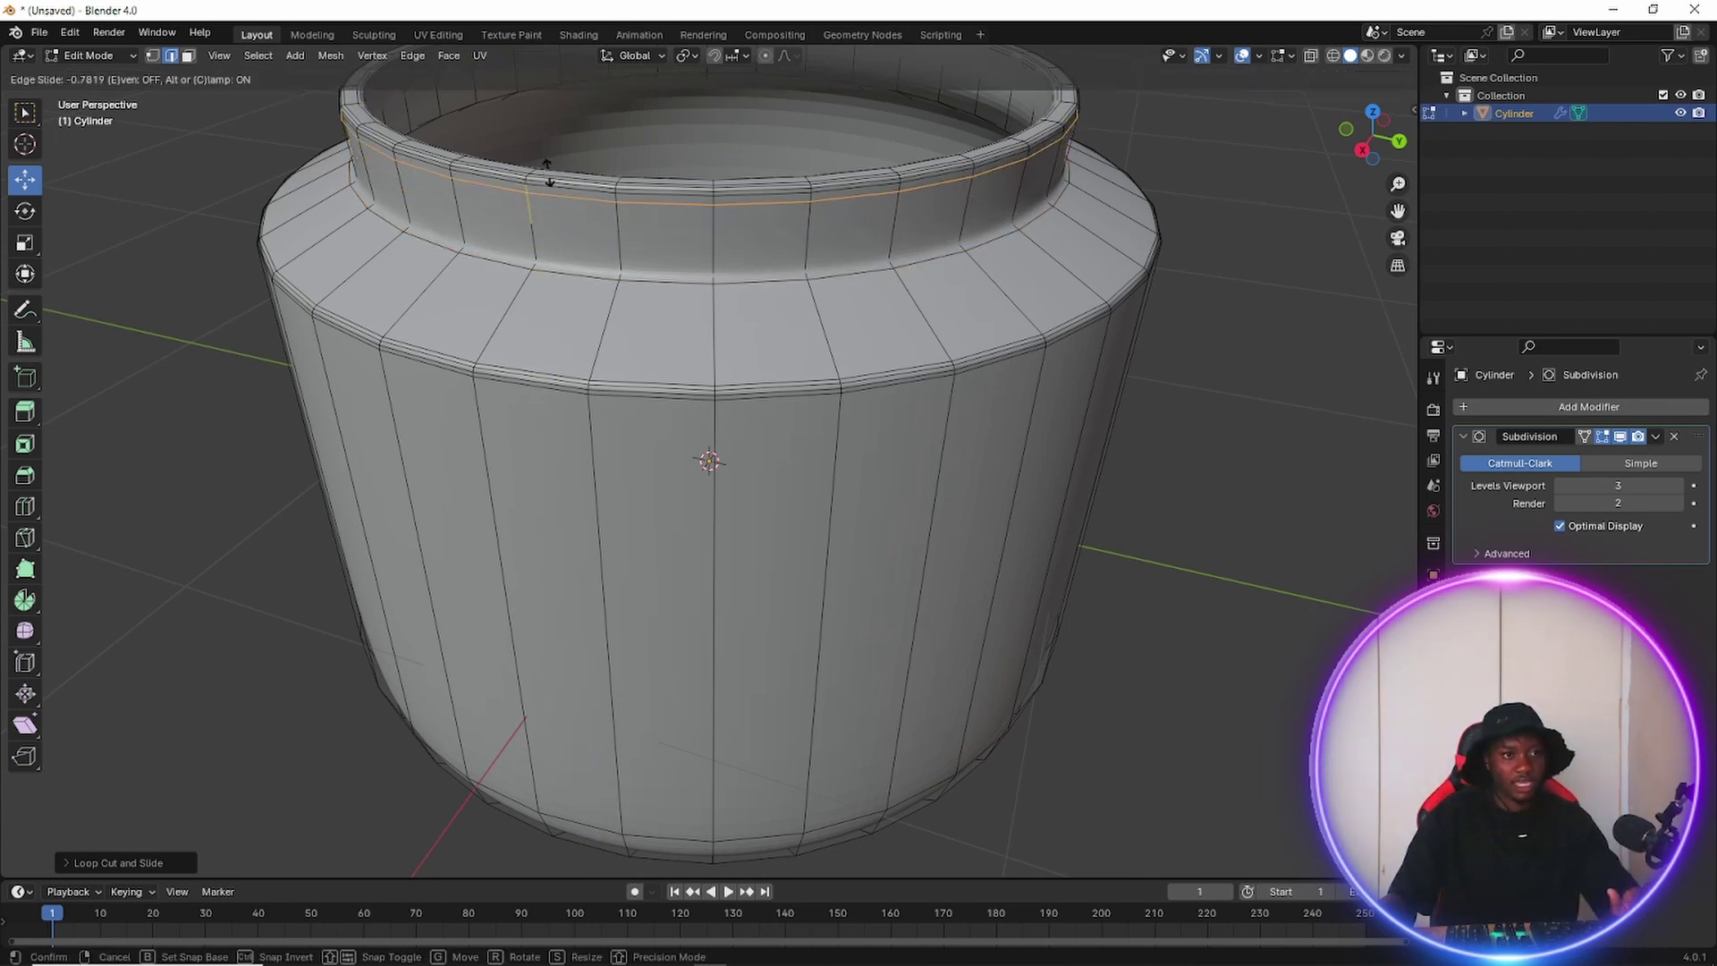
click(548, 183)
scroll(558, 203, down, 2)
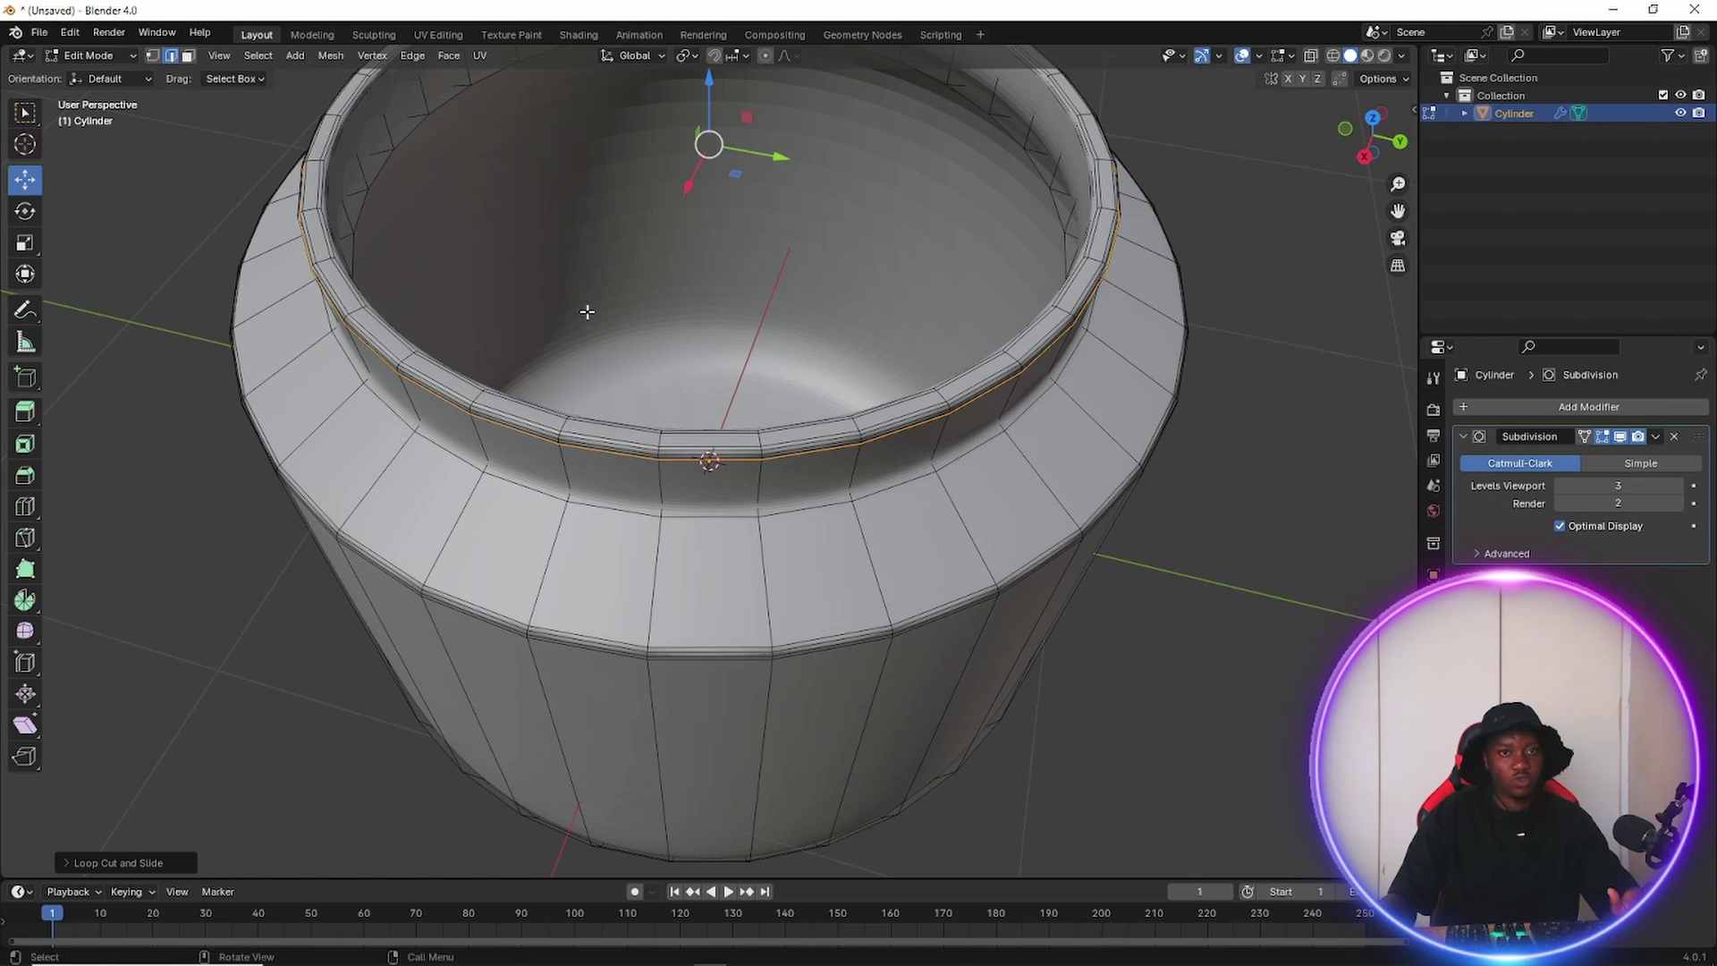
scroll(573, 357, down, 4)
scroll(591, 272, up, 3)
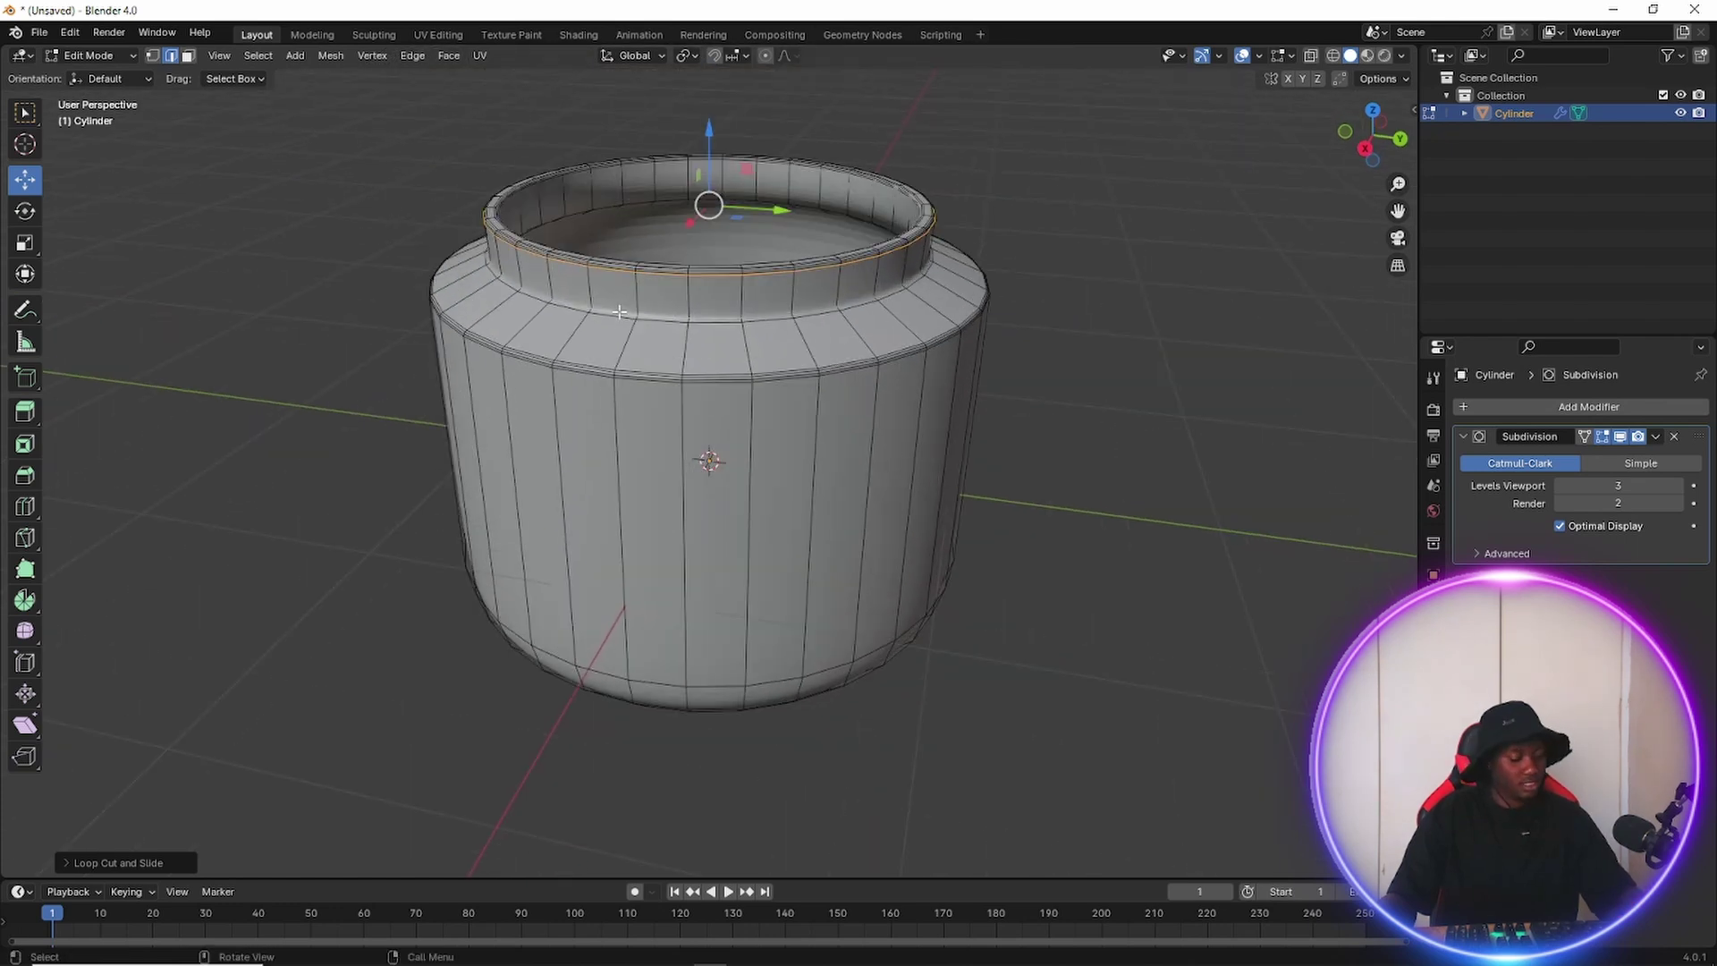
Add a loop cut around the inside wall of the neck and slide it up close beneath the rim.
shift+middle_drag(609, 260, 606, 607)
scroll(606, 607, up, 3)
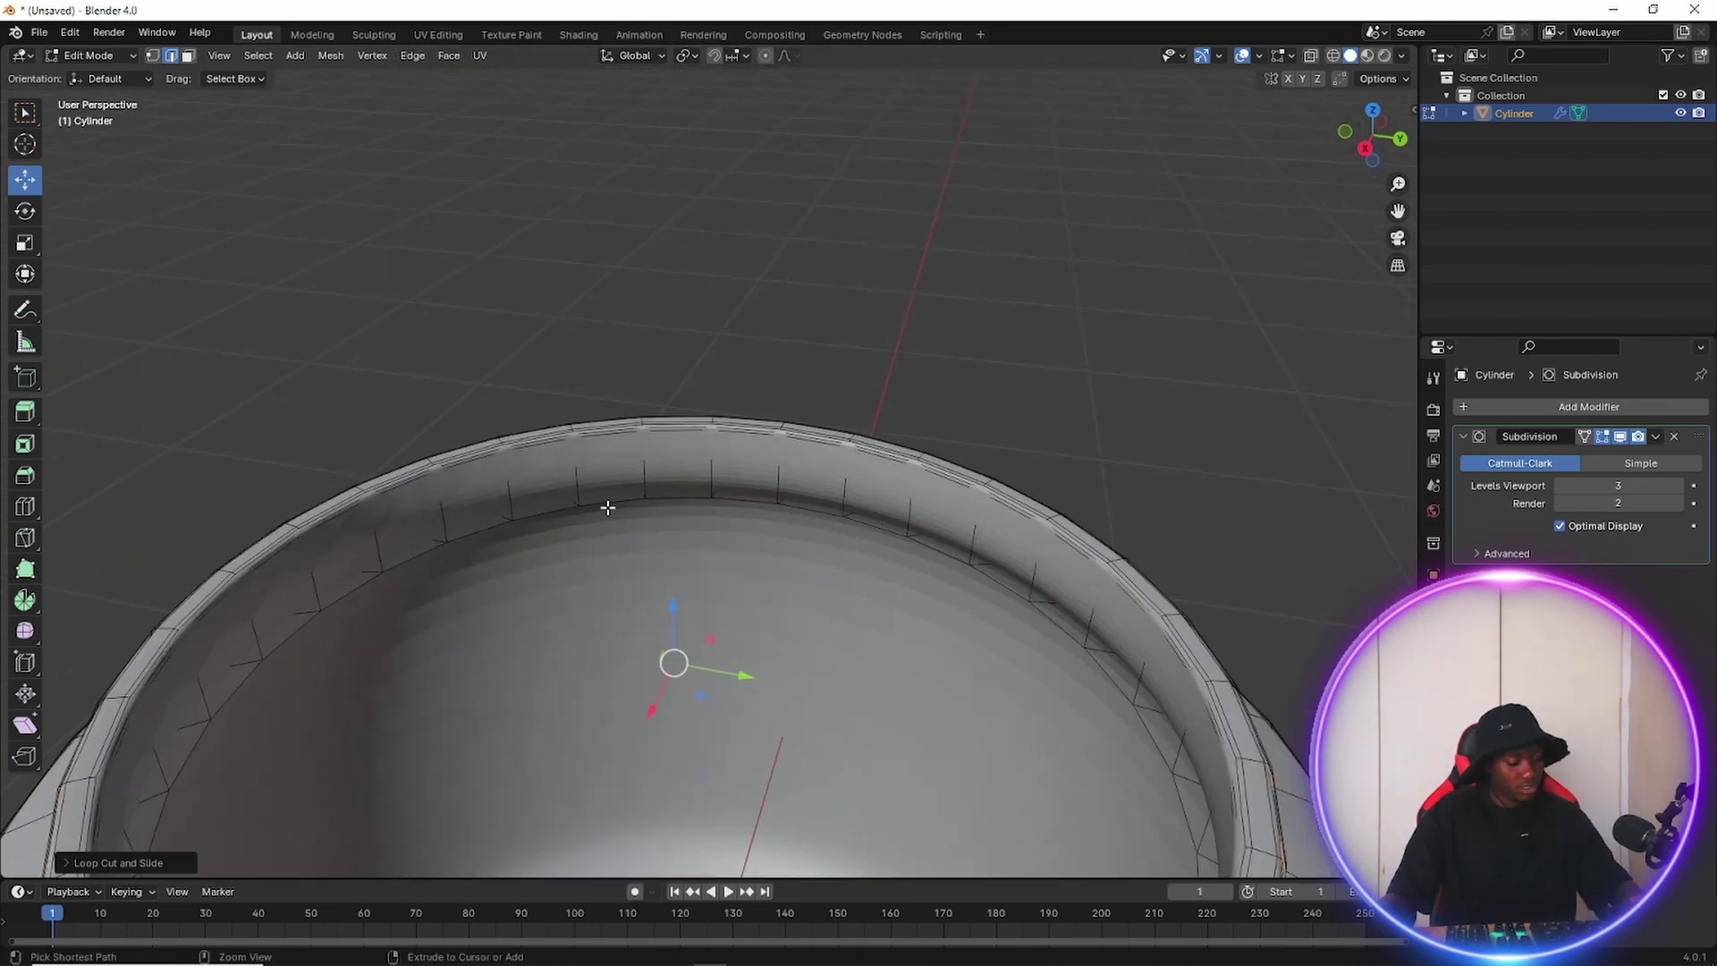
key(ctrl+r)
click(578, 445)
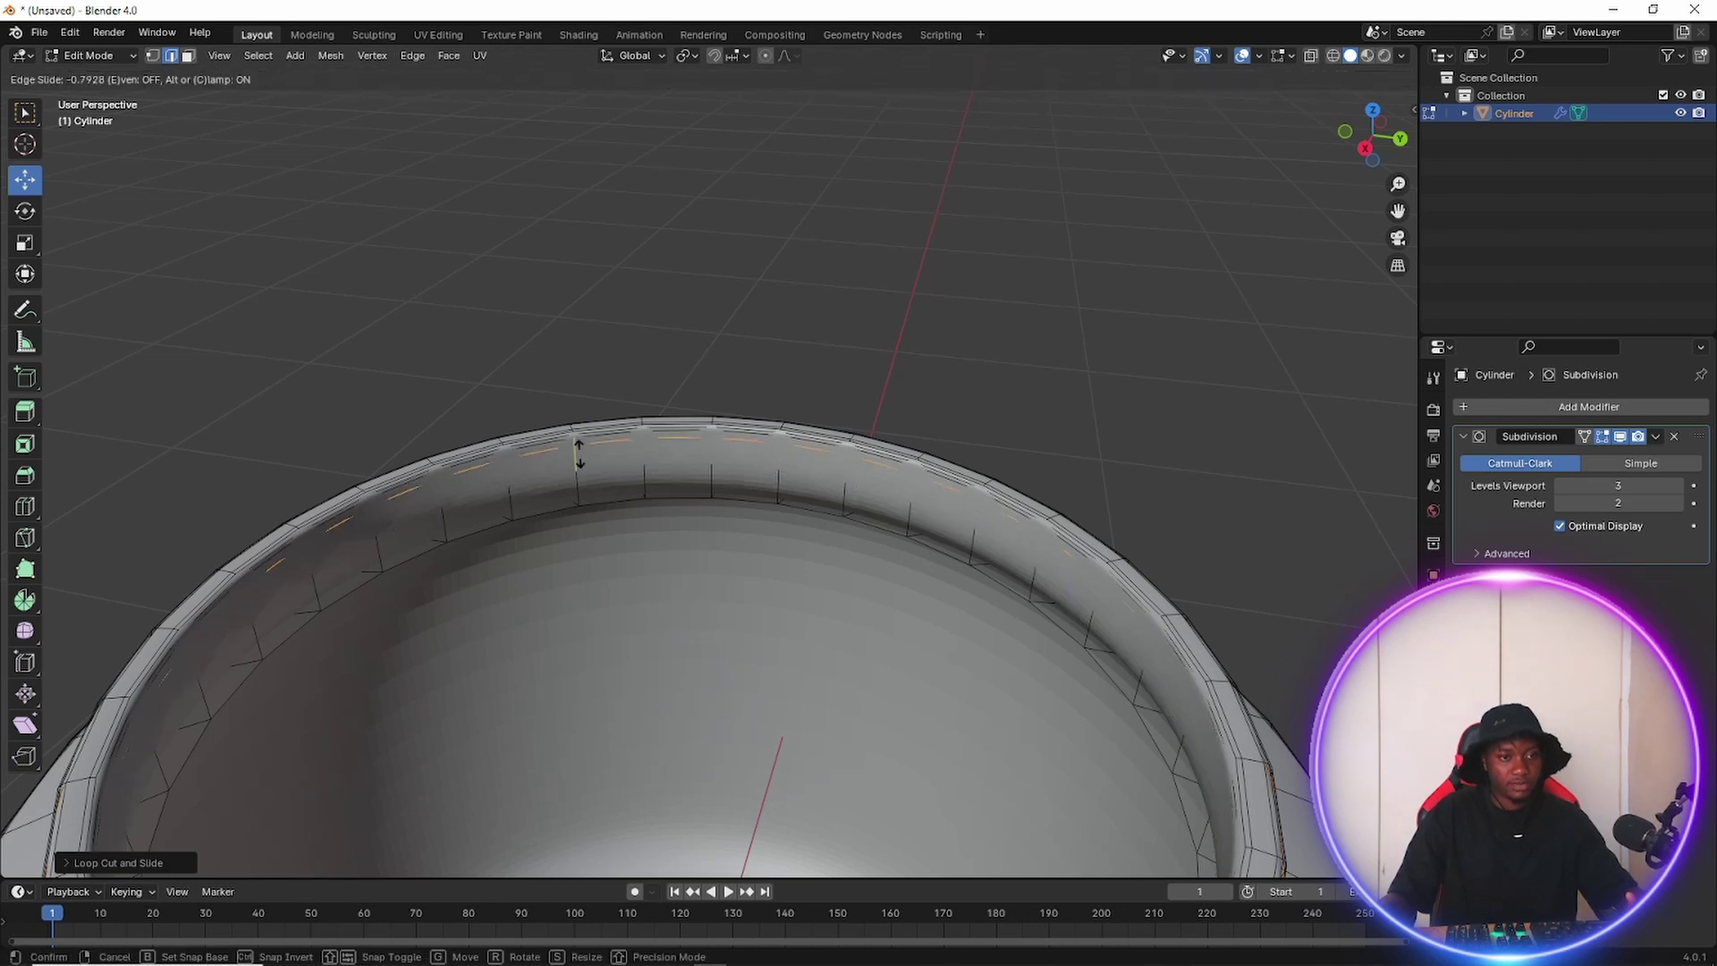
click(582, 445)
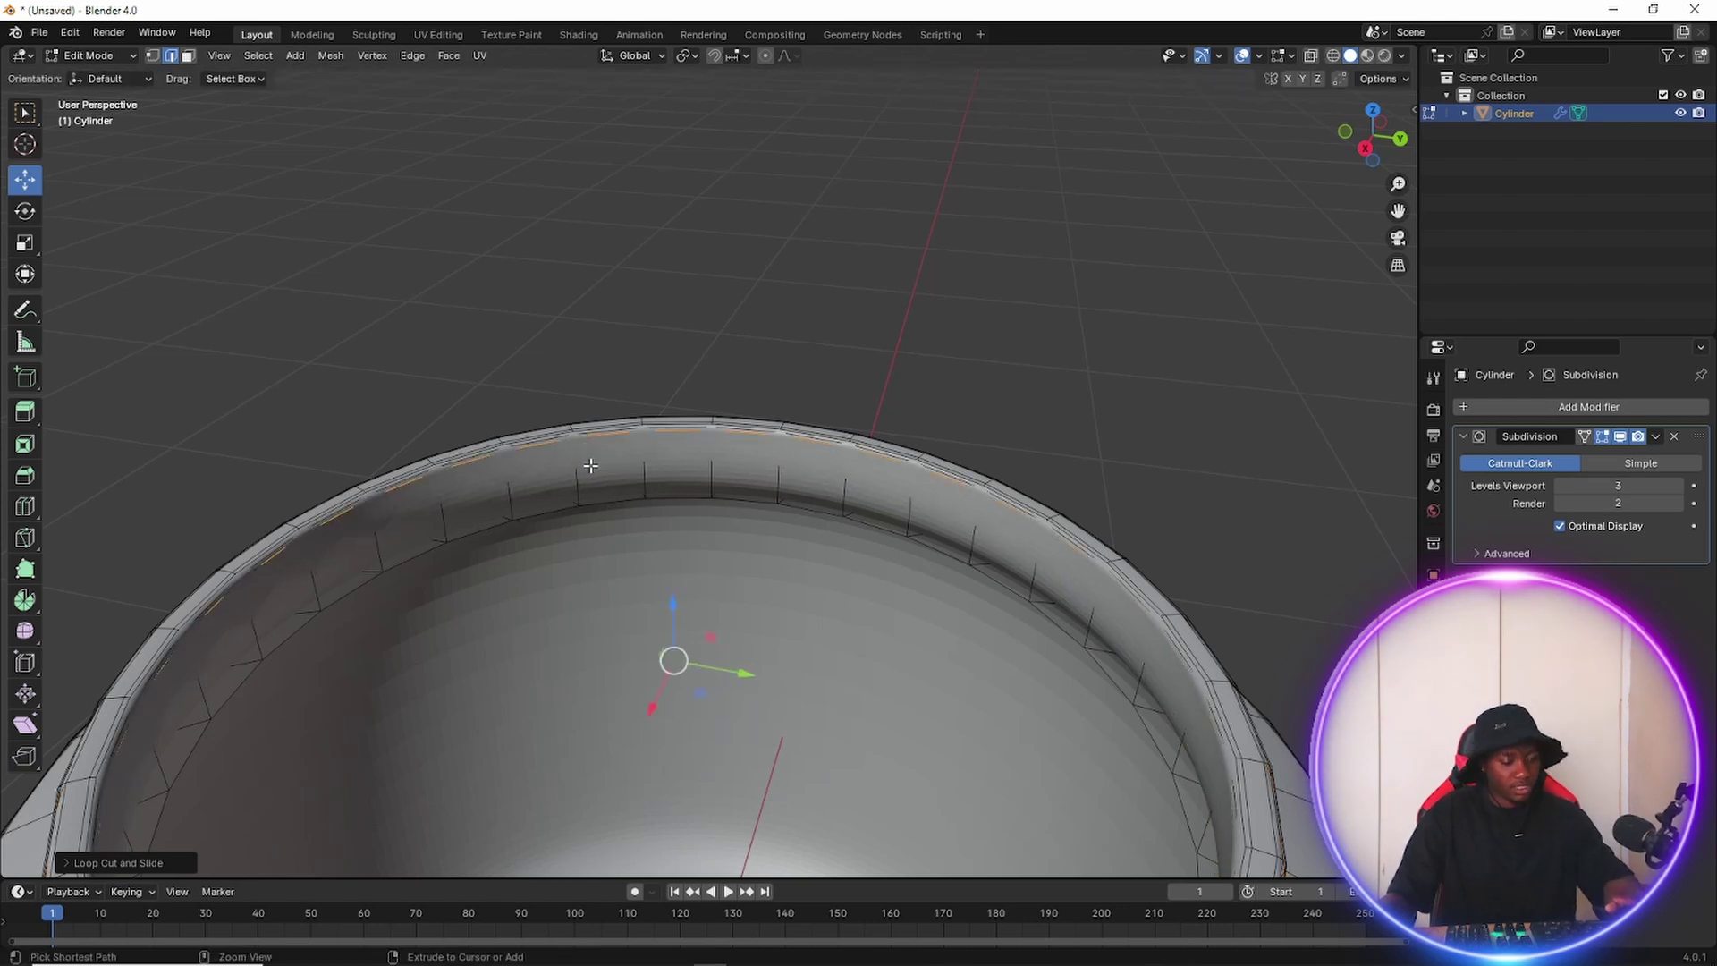
Add another loop cut inside the neck and slide it down close to the neck's lower inner edge.
key(ctrl+r)
click(582, 479)
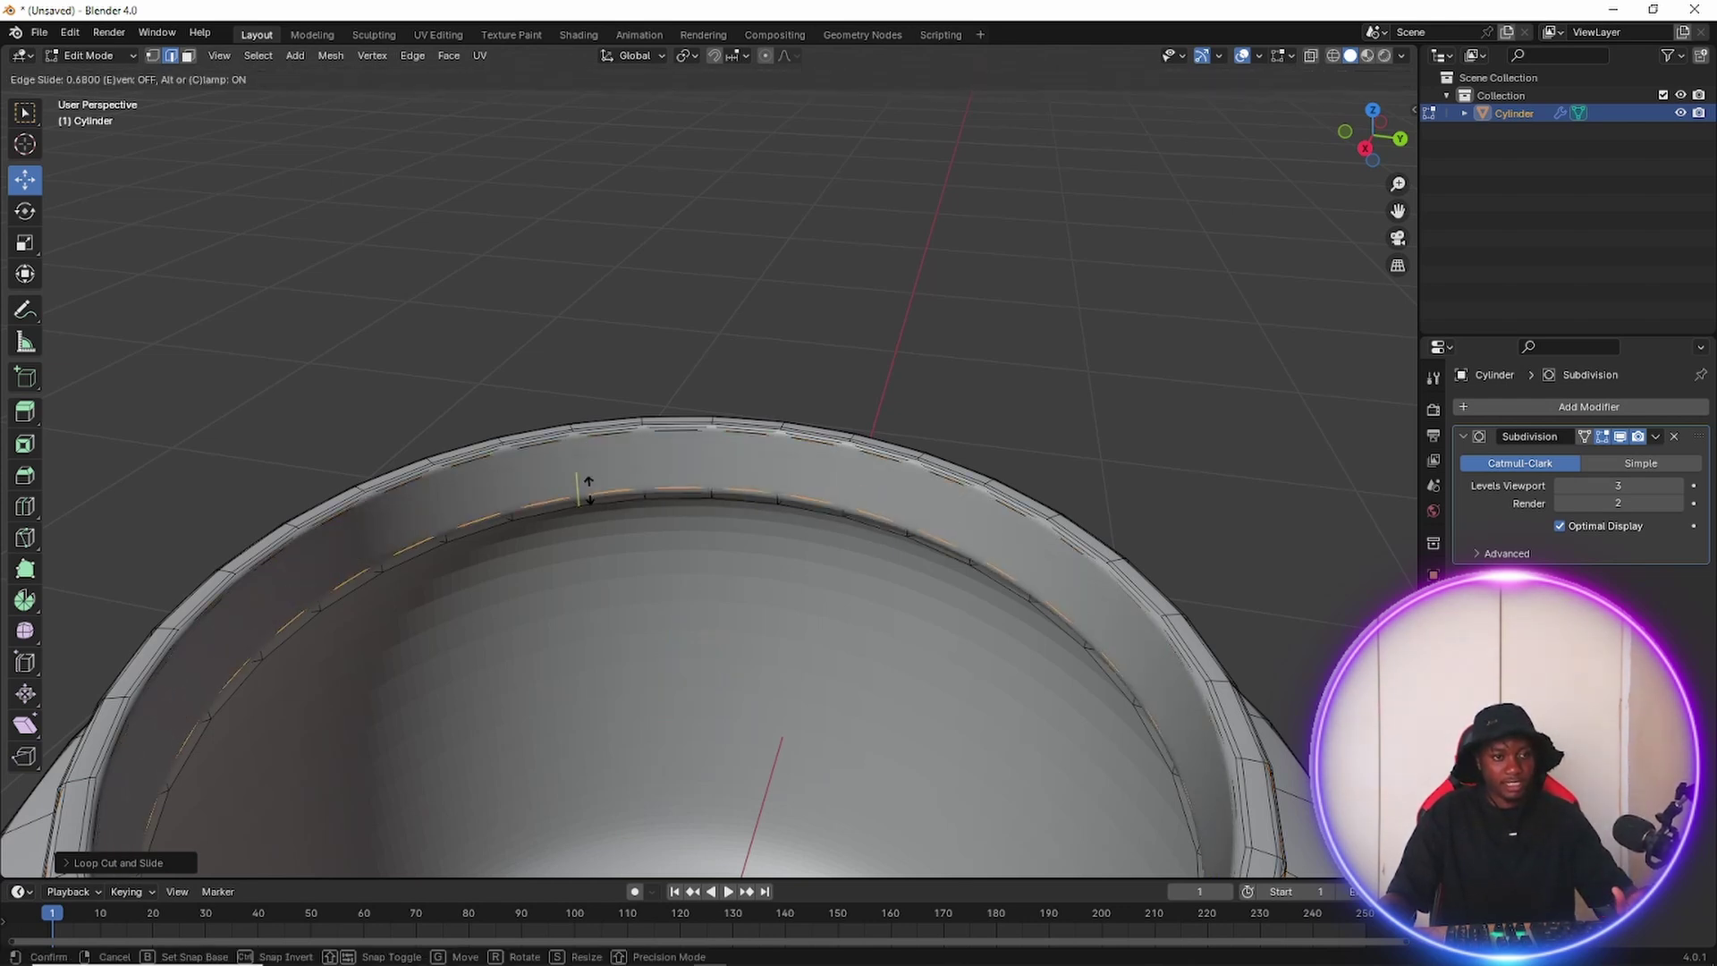
click(590, 503)
Inset the jar's flat bottom face twice, first by a narrow ring and again down to a small disc at the centre.
middle_drag(591, 504, 730, 487)
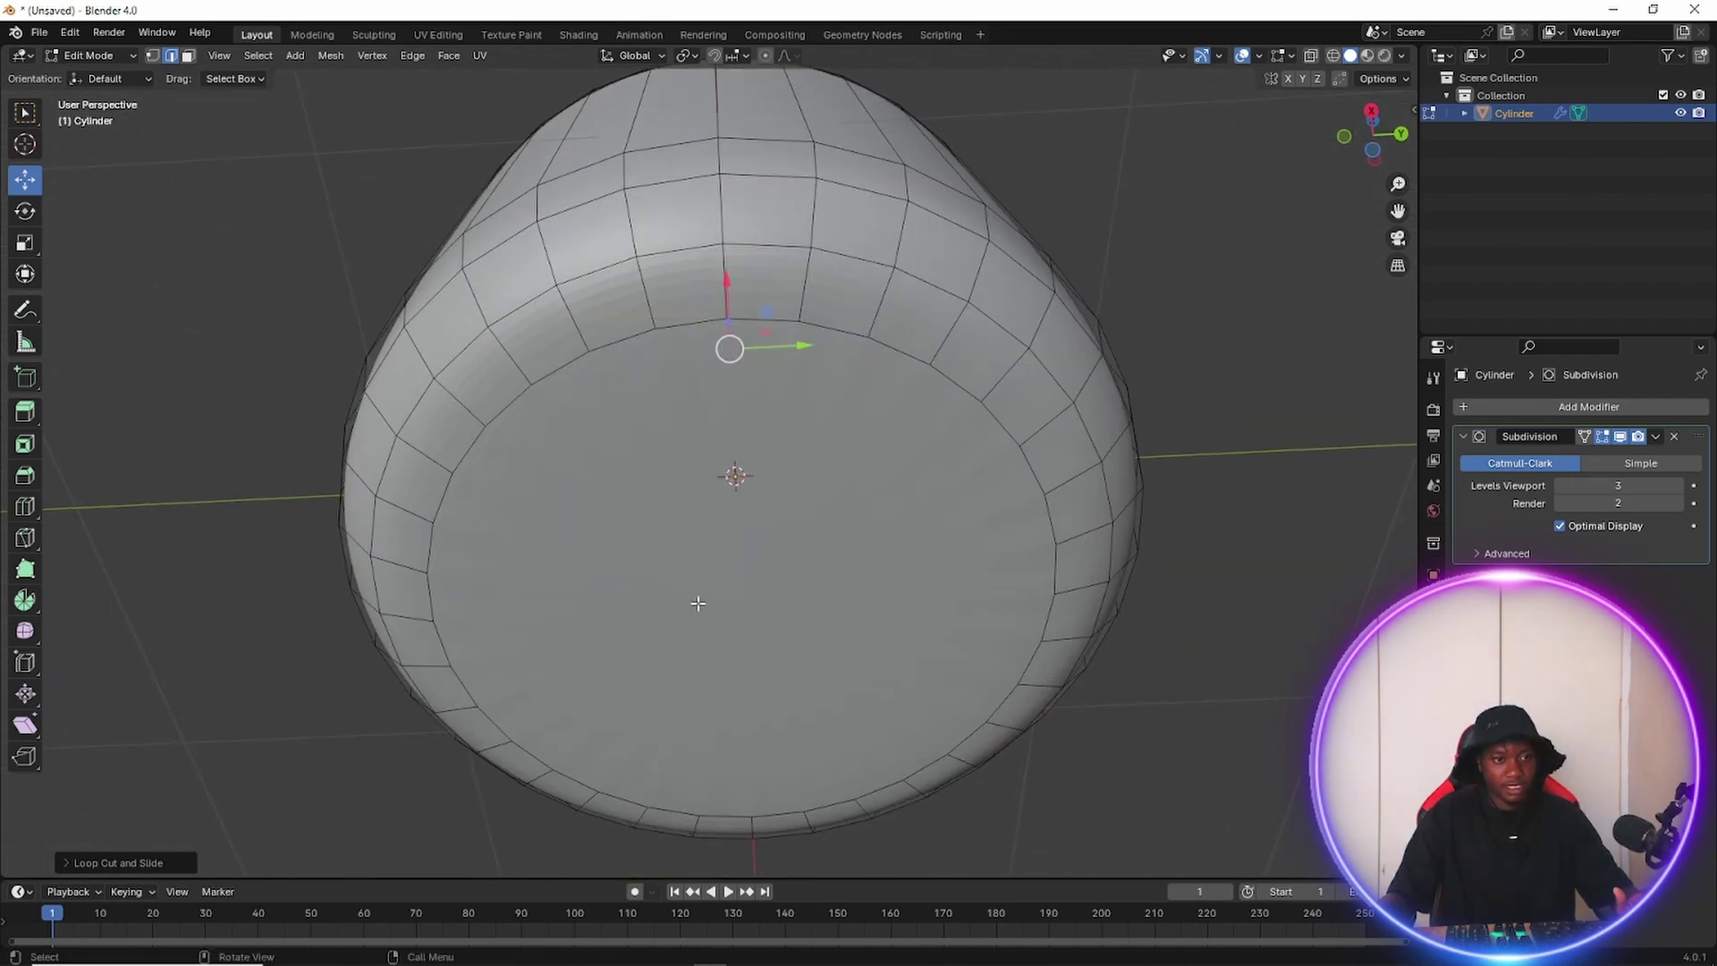
click(188, 55)
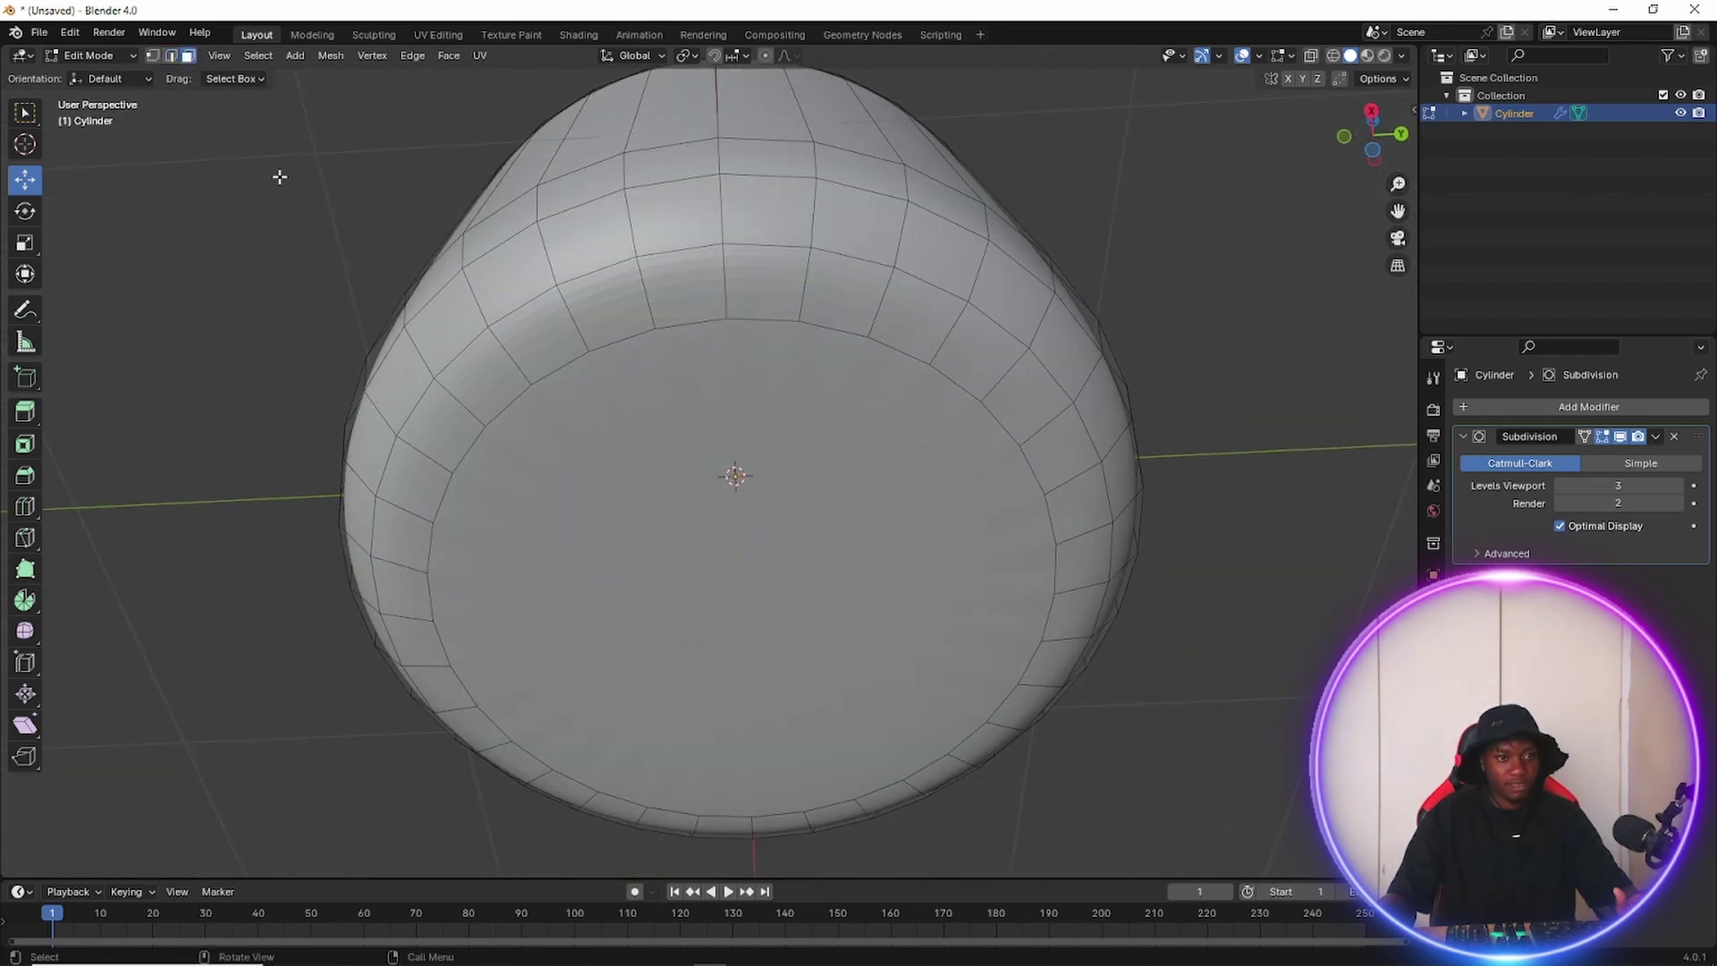
click(692, 501)
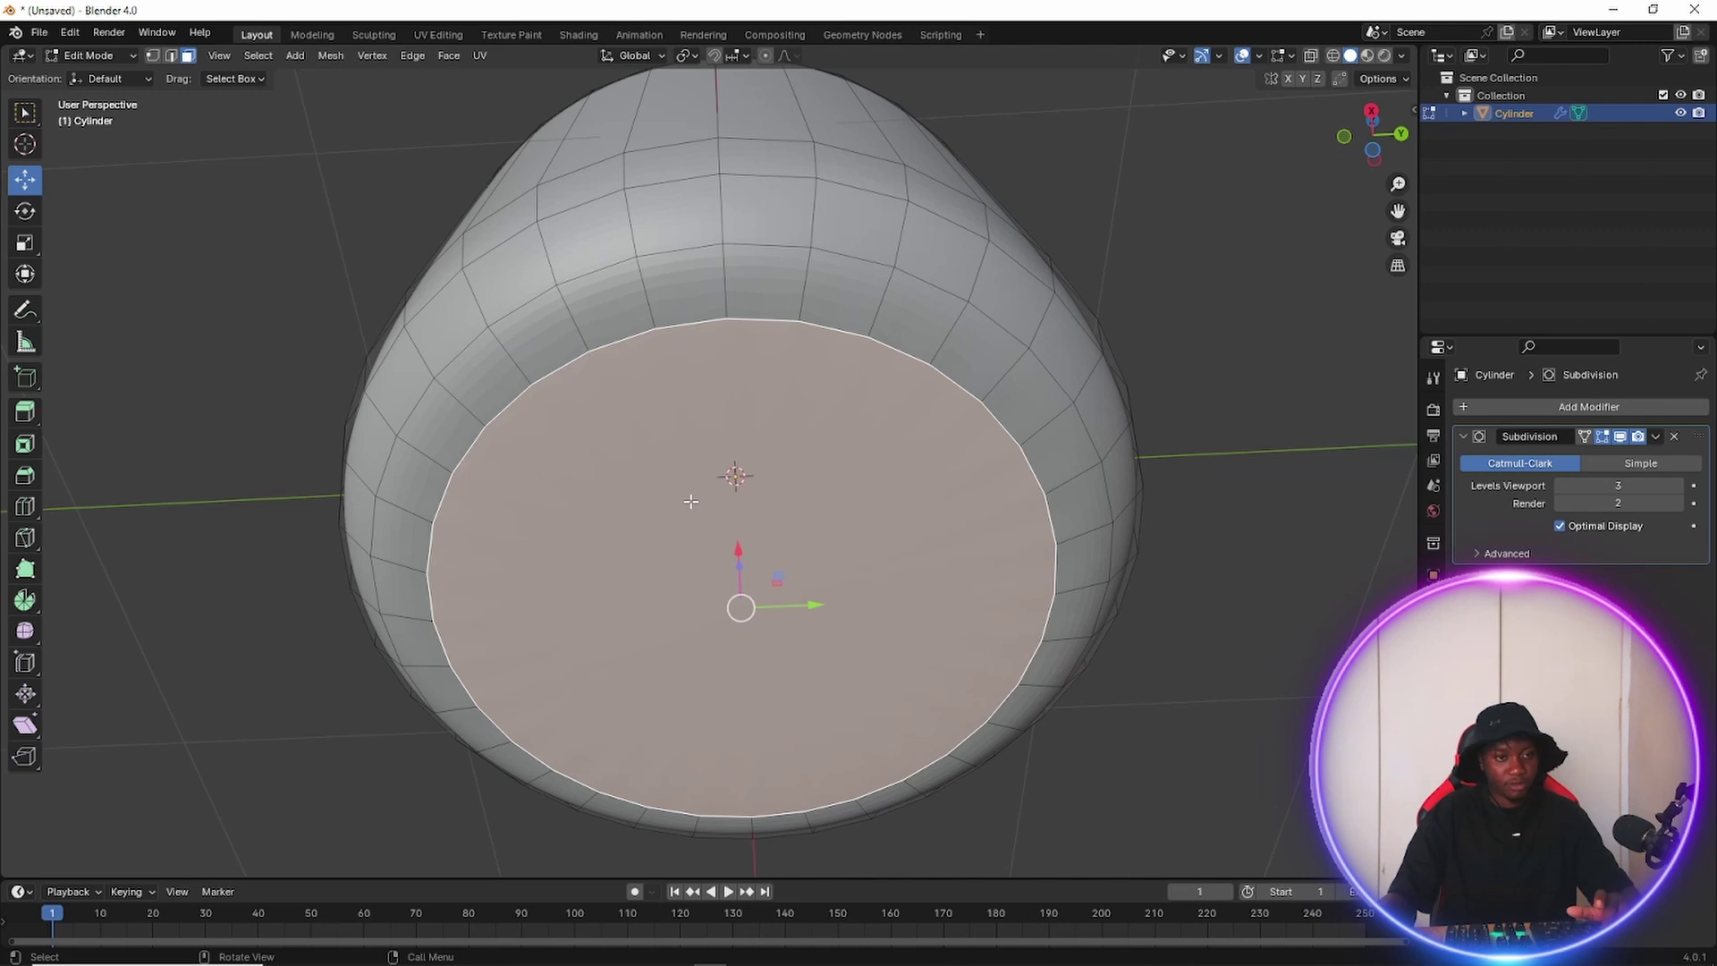
key(i)
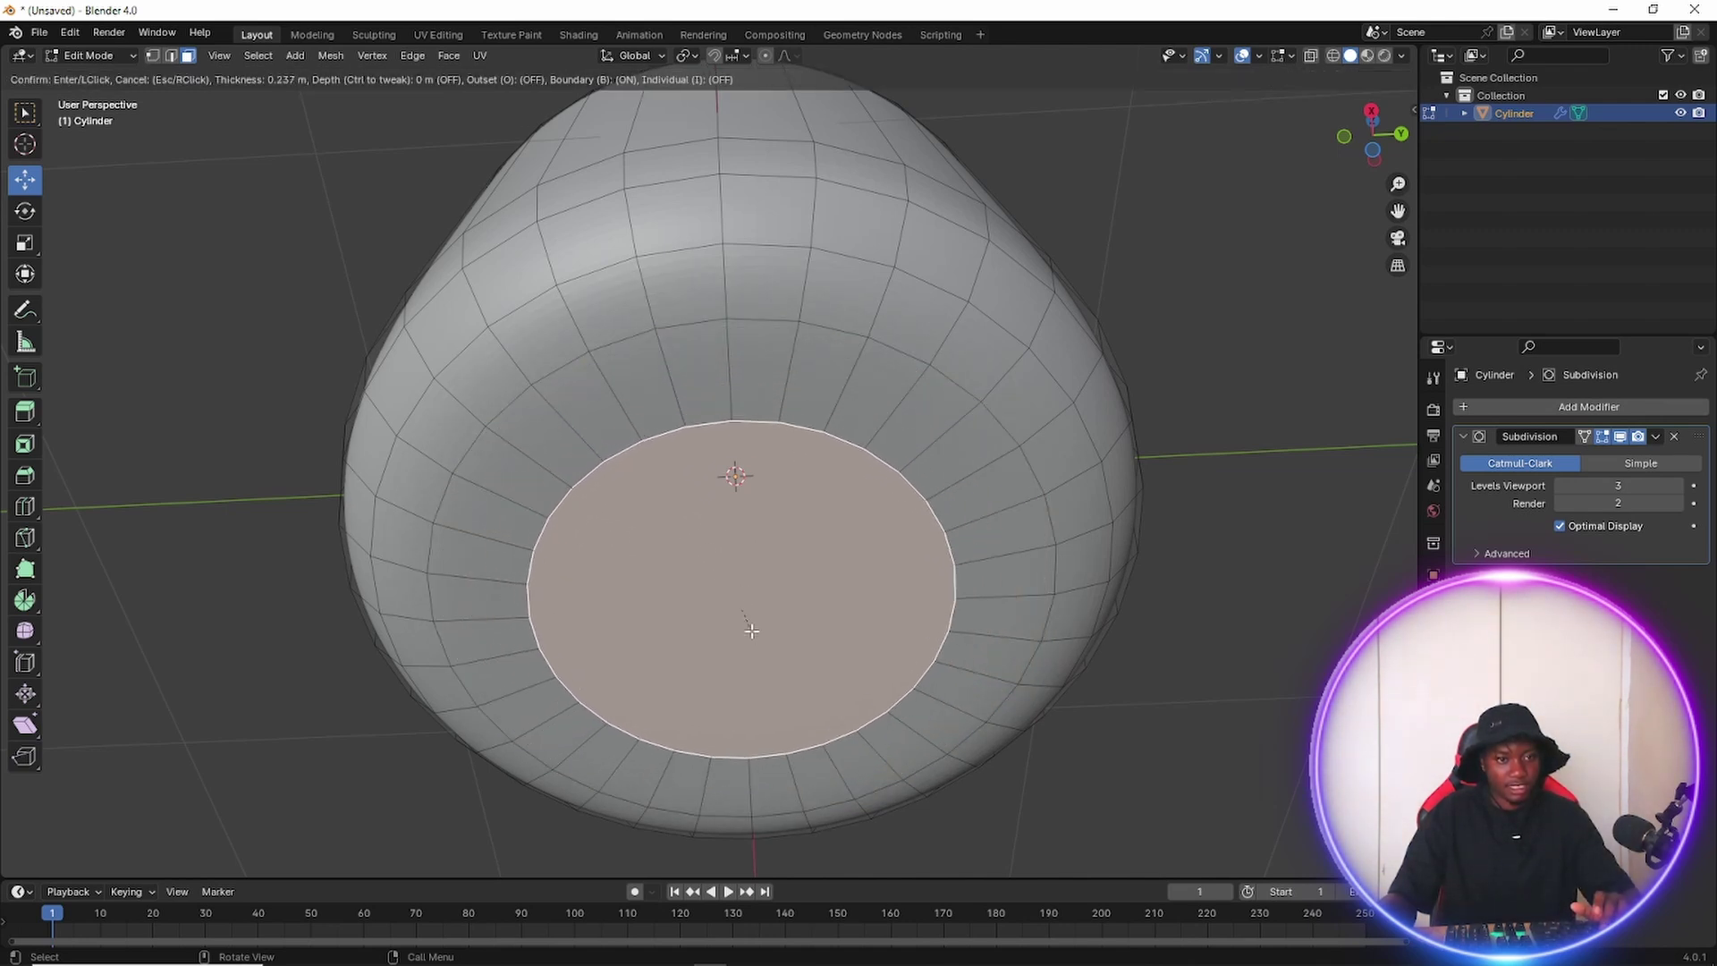
key(Escape)
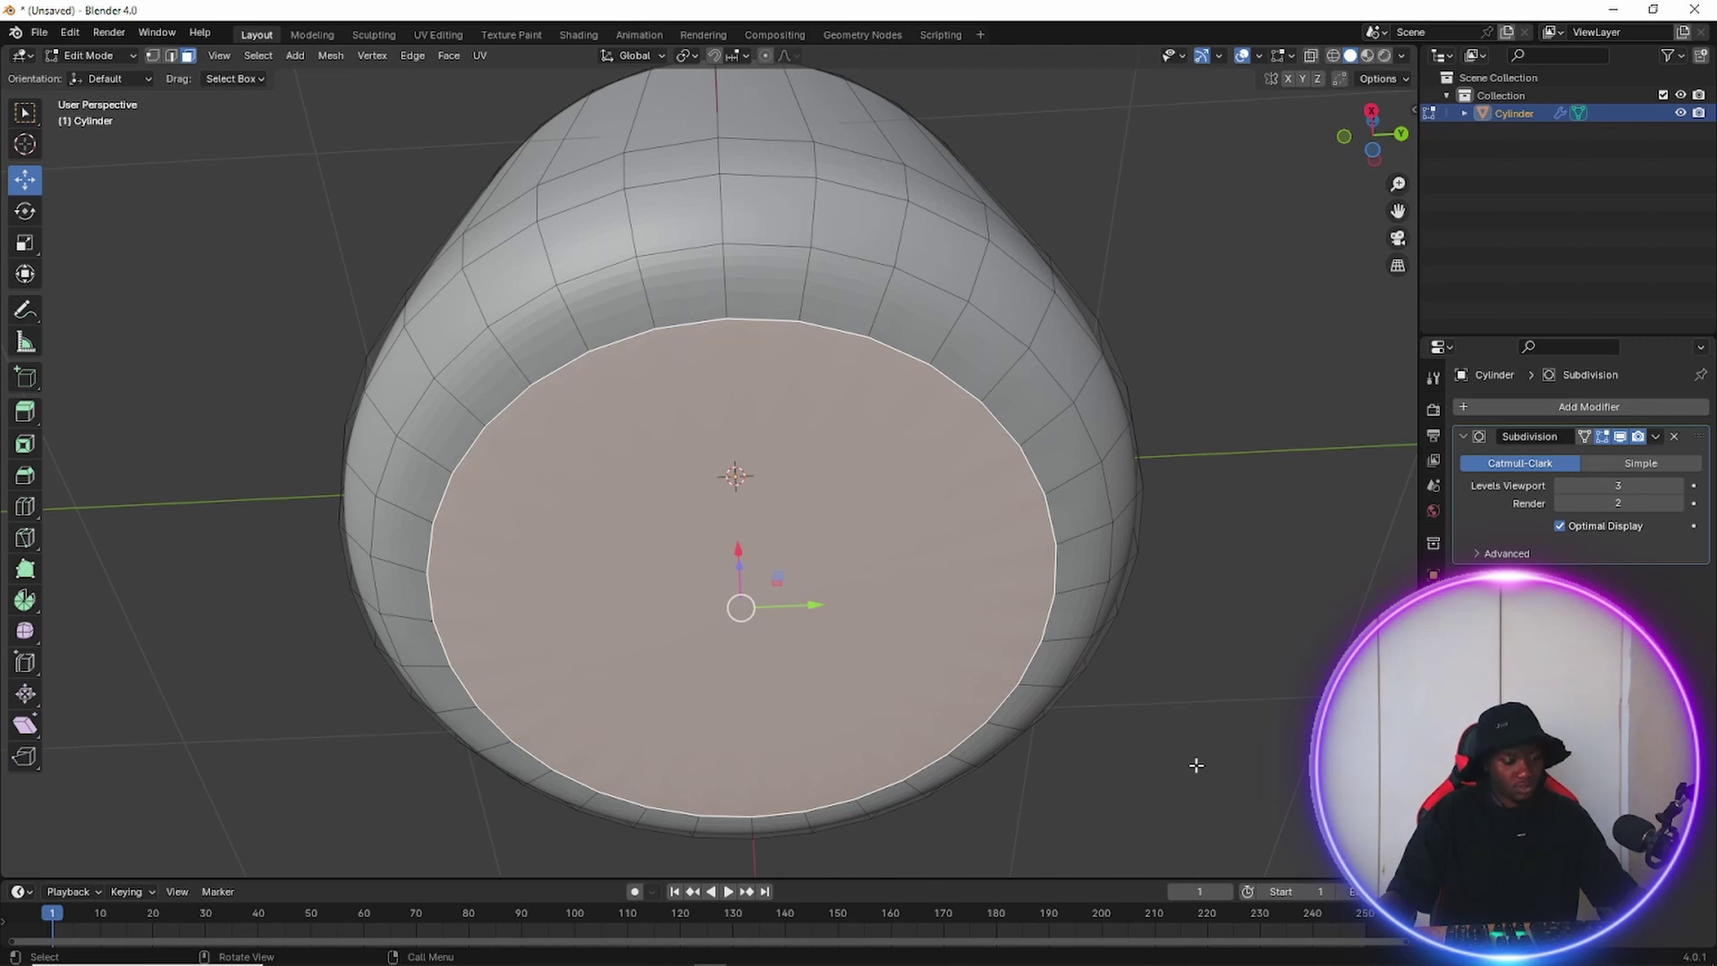
key(i)
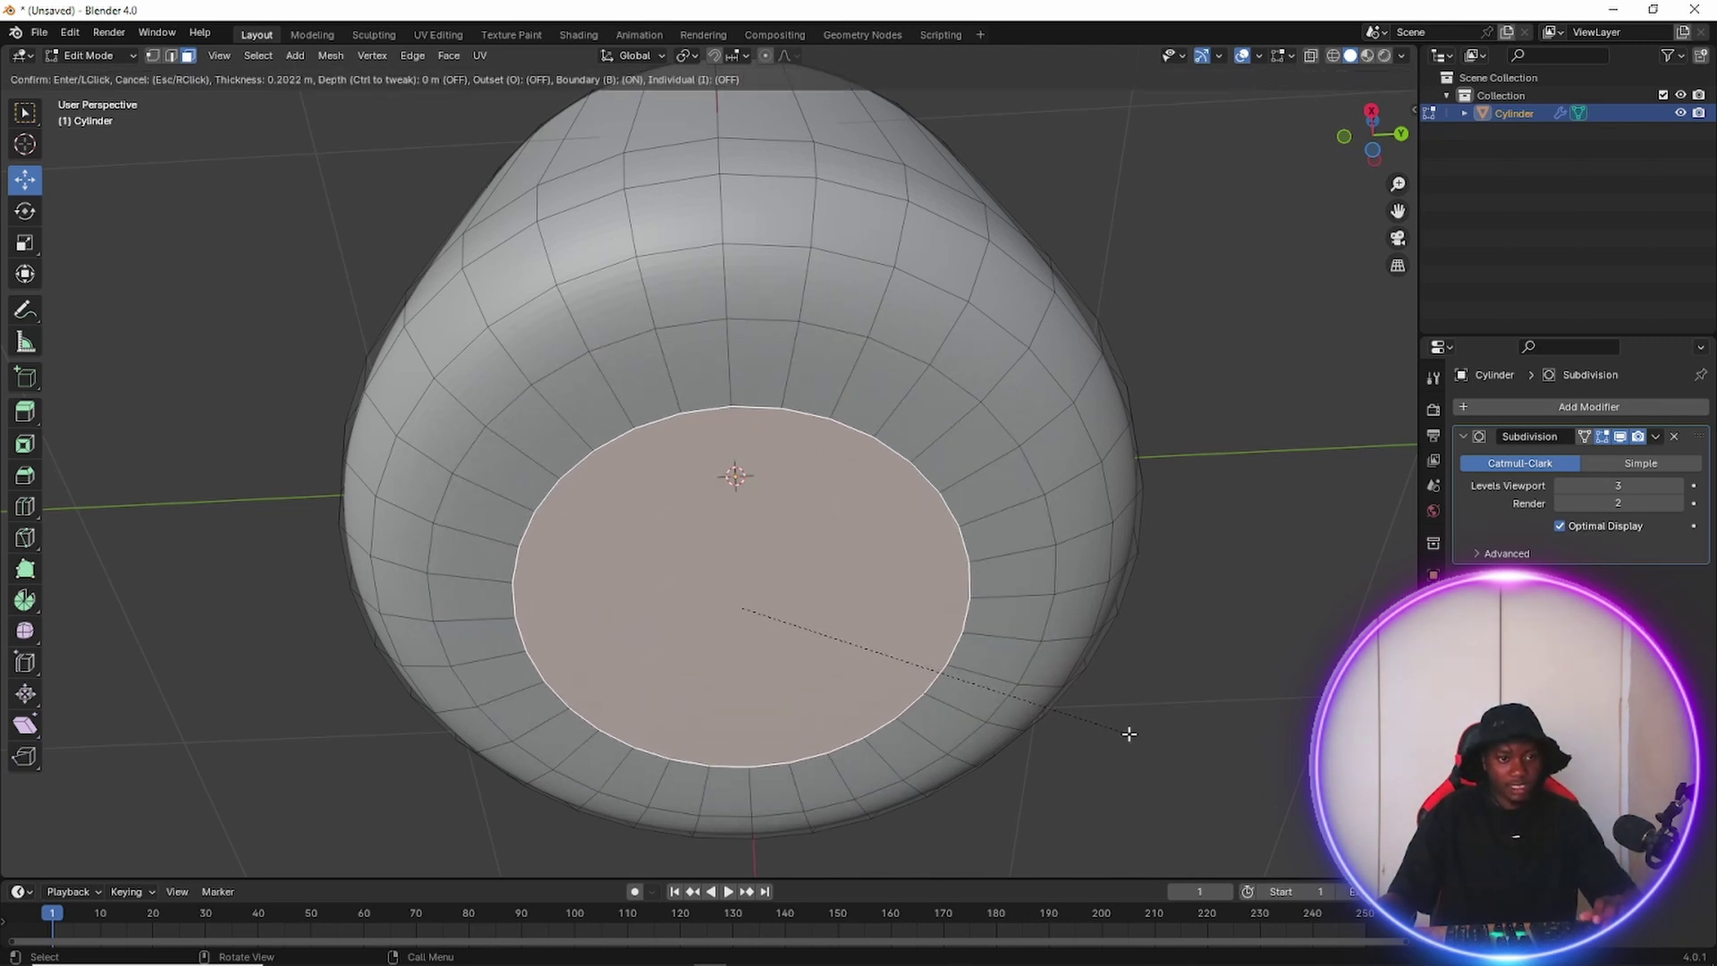
click(1159, 747)
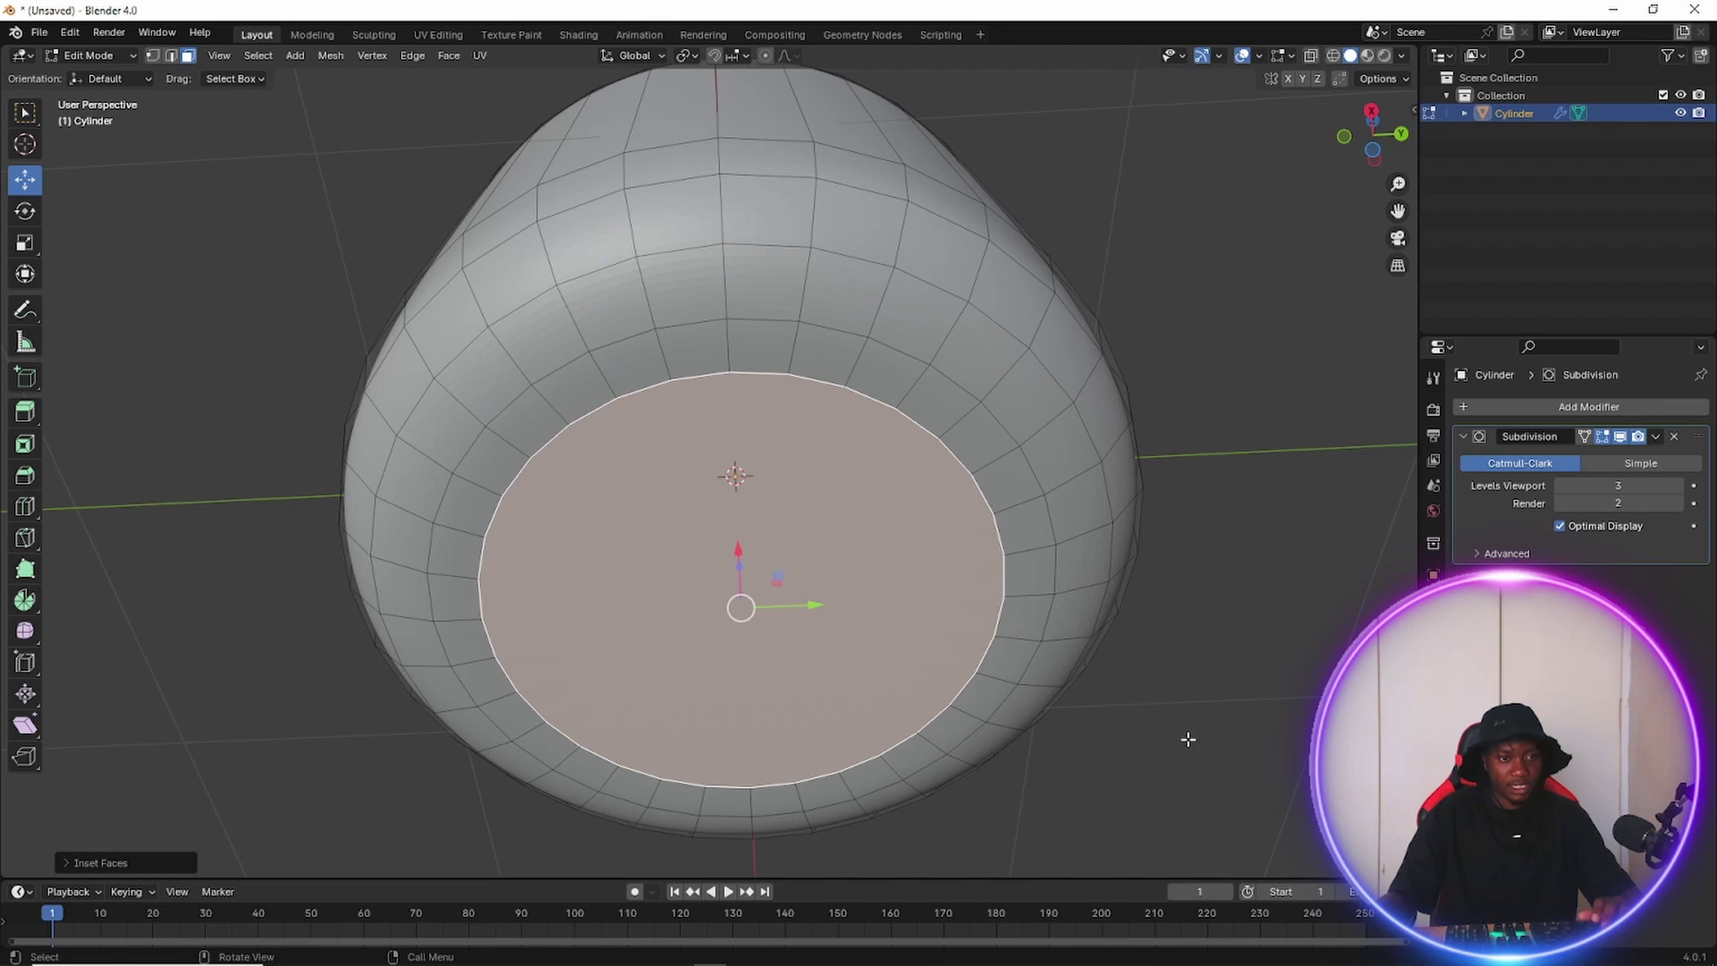
key(i)
click(1060, 669)
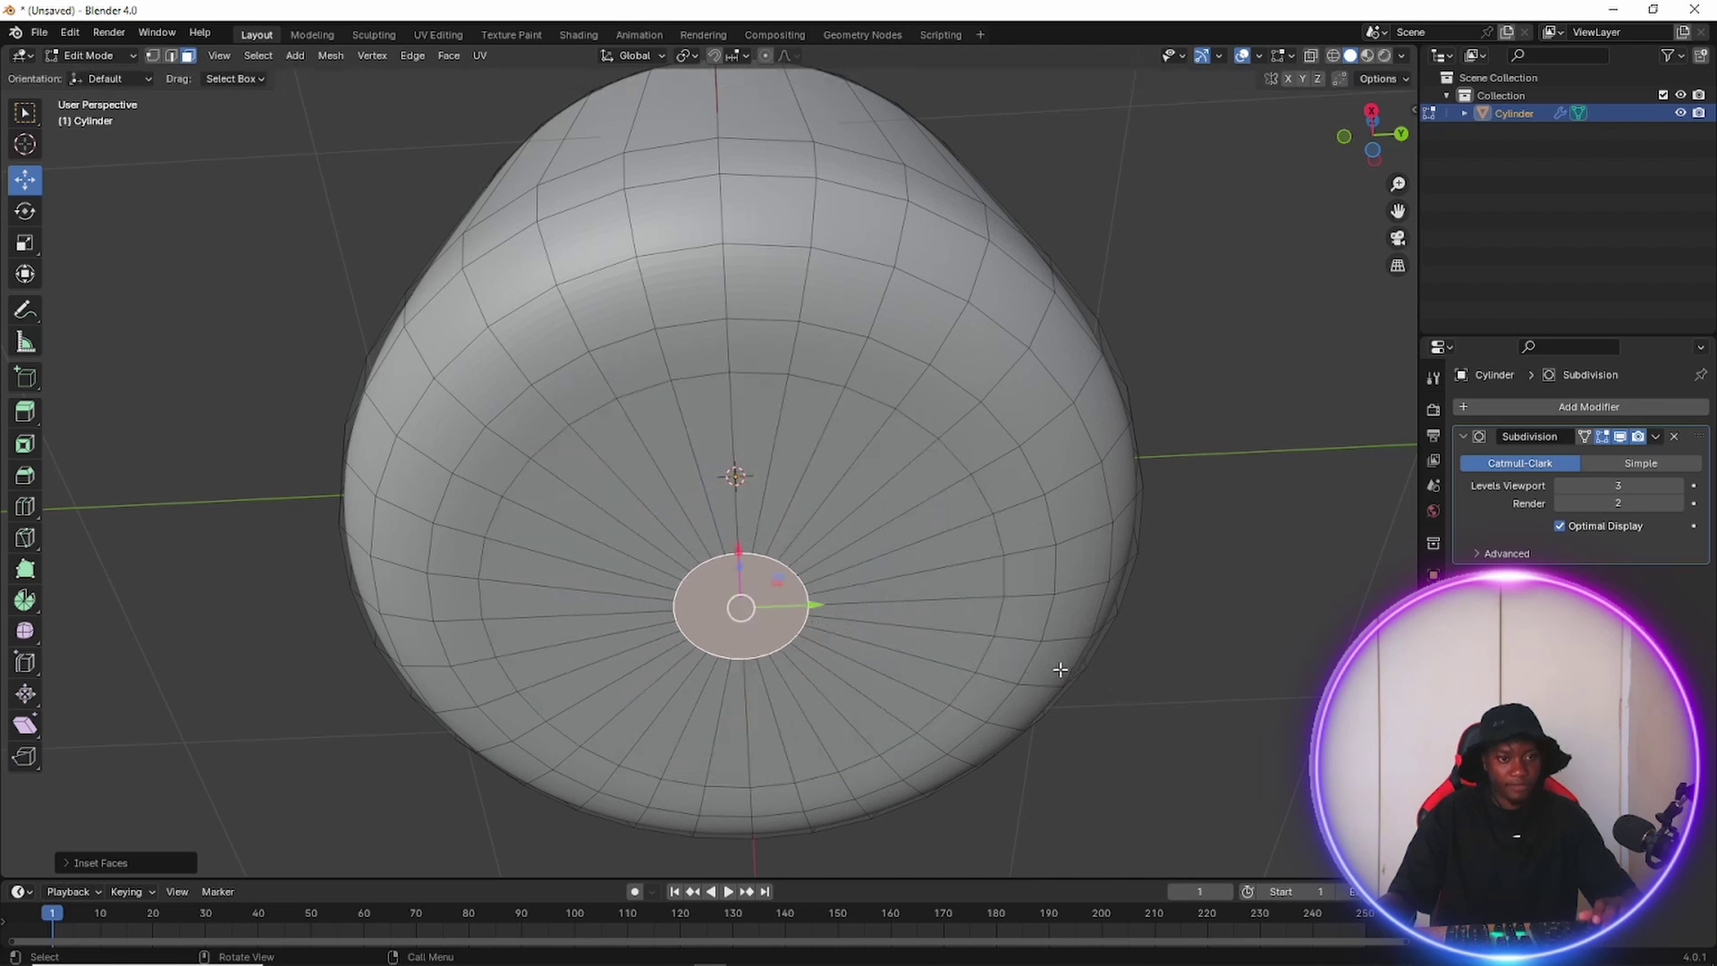
Move the small centre face of the jar's base slightly along Z.
drag(736, 555, 738, 483)
scroll(767, 569, down, 5)
middle_drag(767, 569, 779, 644)
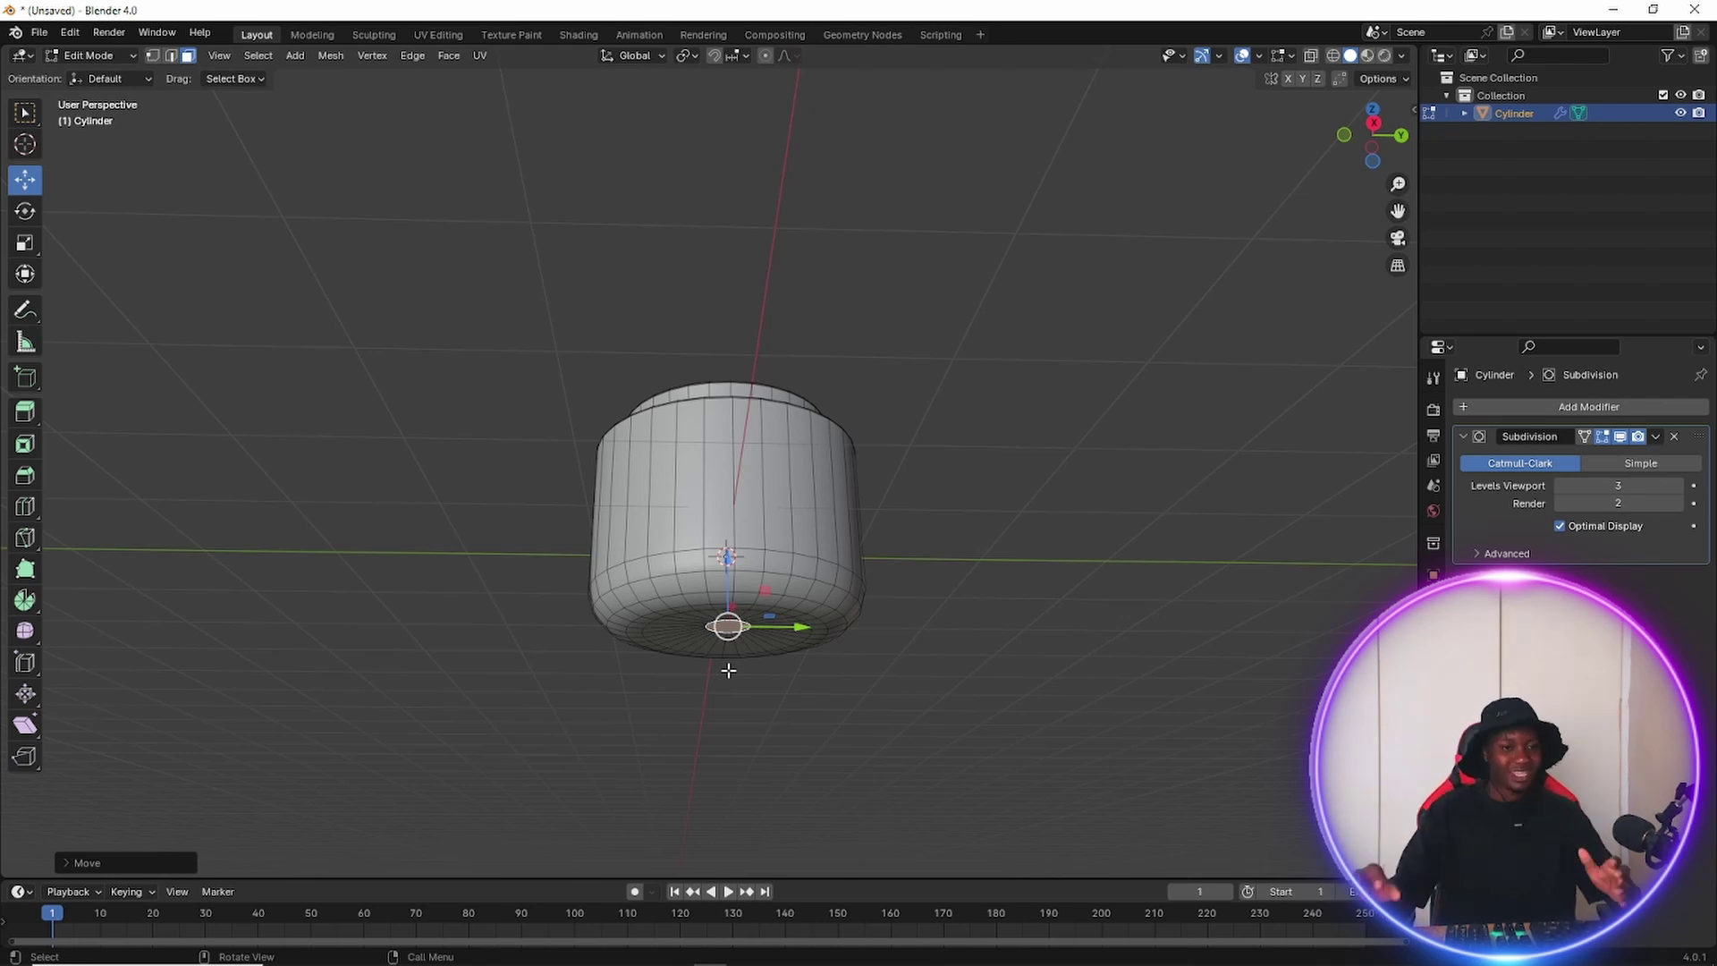
scroll(718, 718, up, 5)
scroll(720, 727, down, 3)
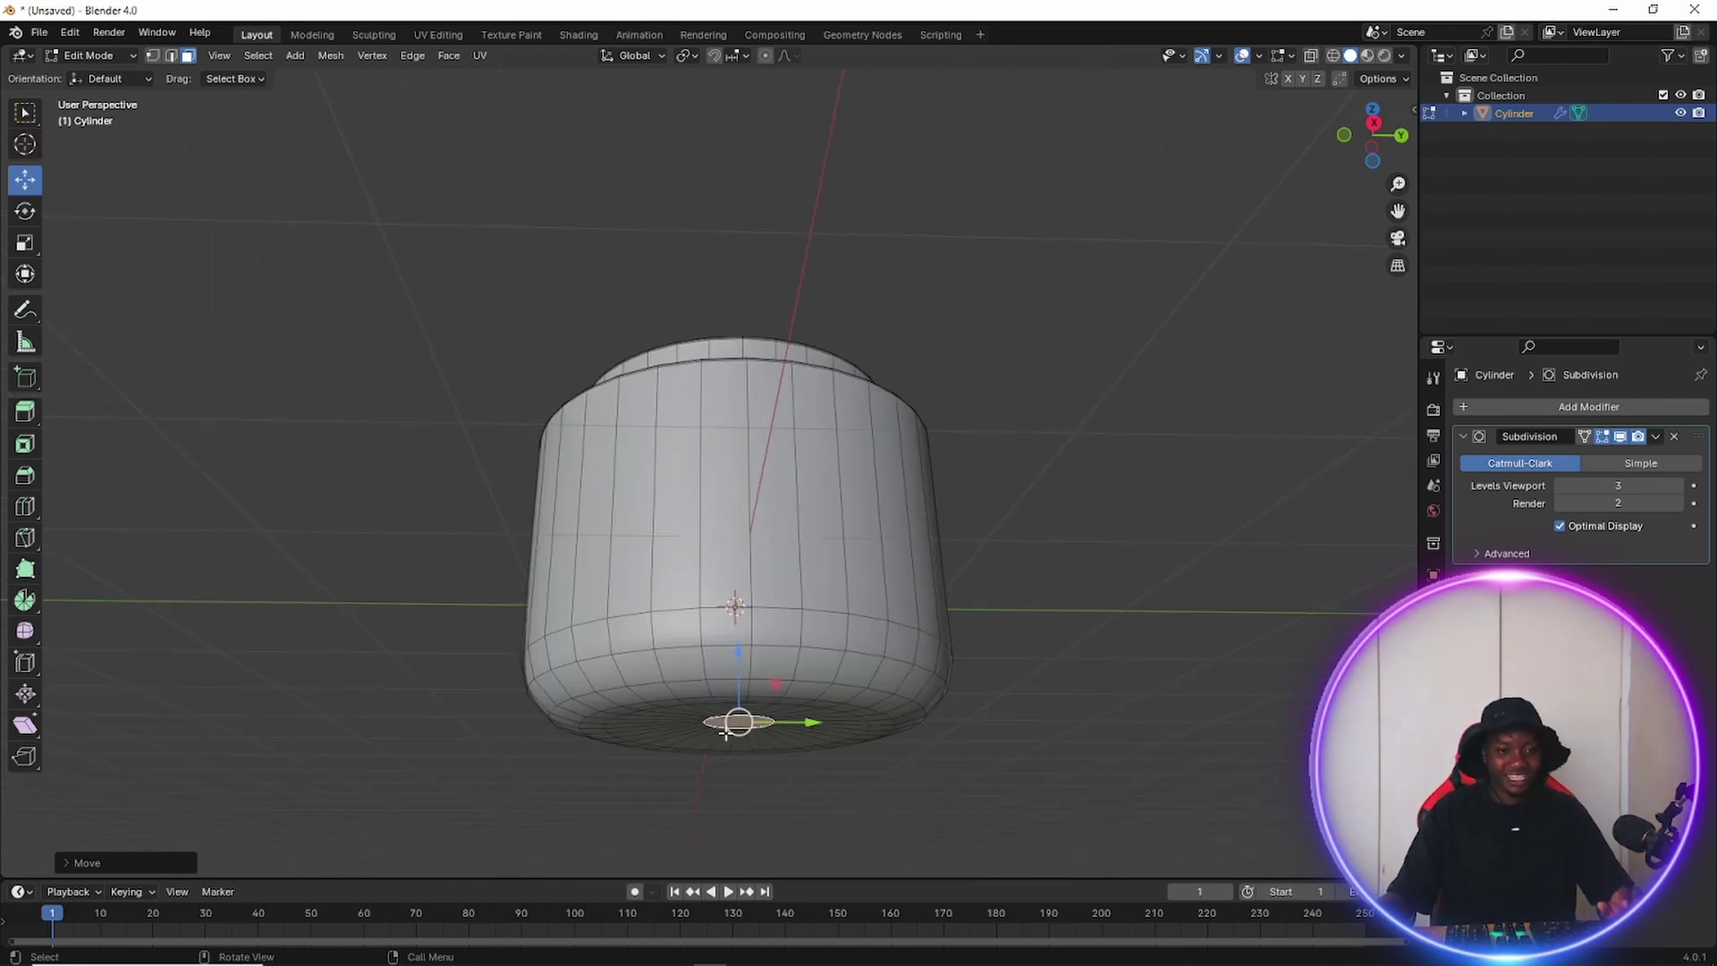
drag(739, 652, 729, 662)
scroll(832, 781, down, 3)
middle_drag(832, 782, 888, 814)
scroll(868, 776, up, 3)
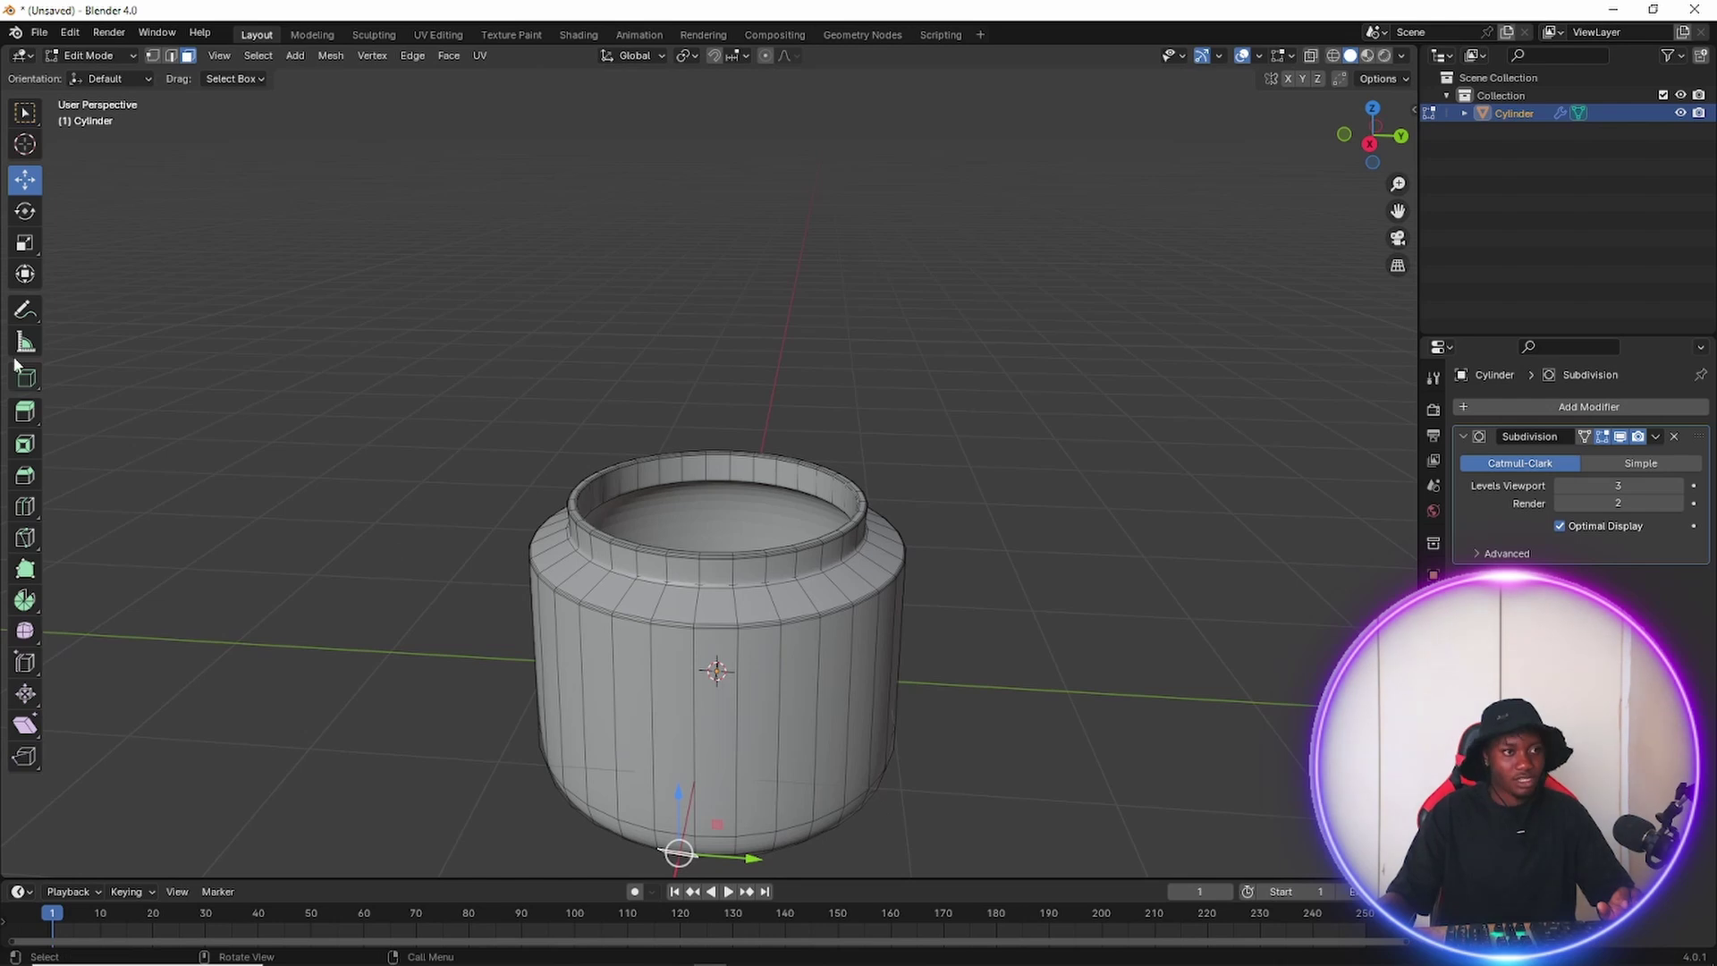
Switch to Object Mode and apply Shade Smooth to the jar.
click(83, 55)
click(93, 76)
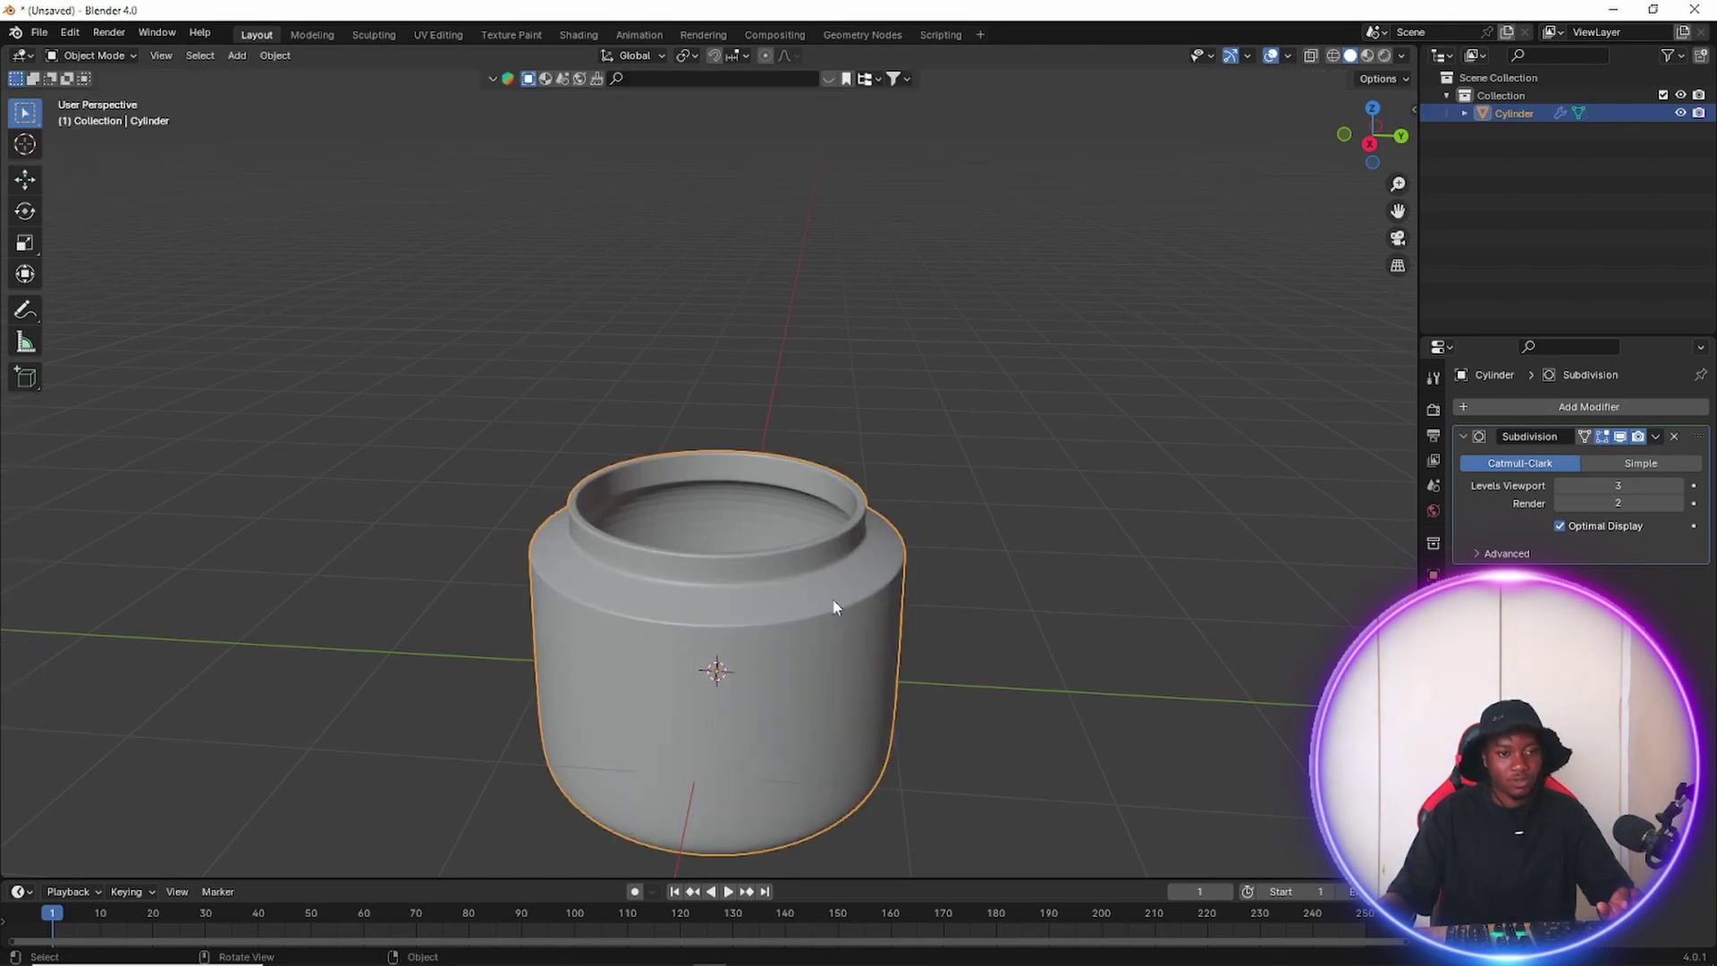
middle_drag(834, 608, 742, 617)
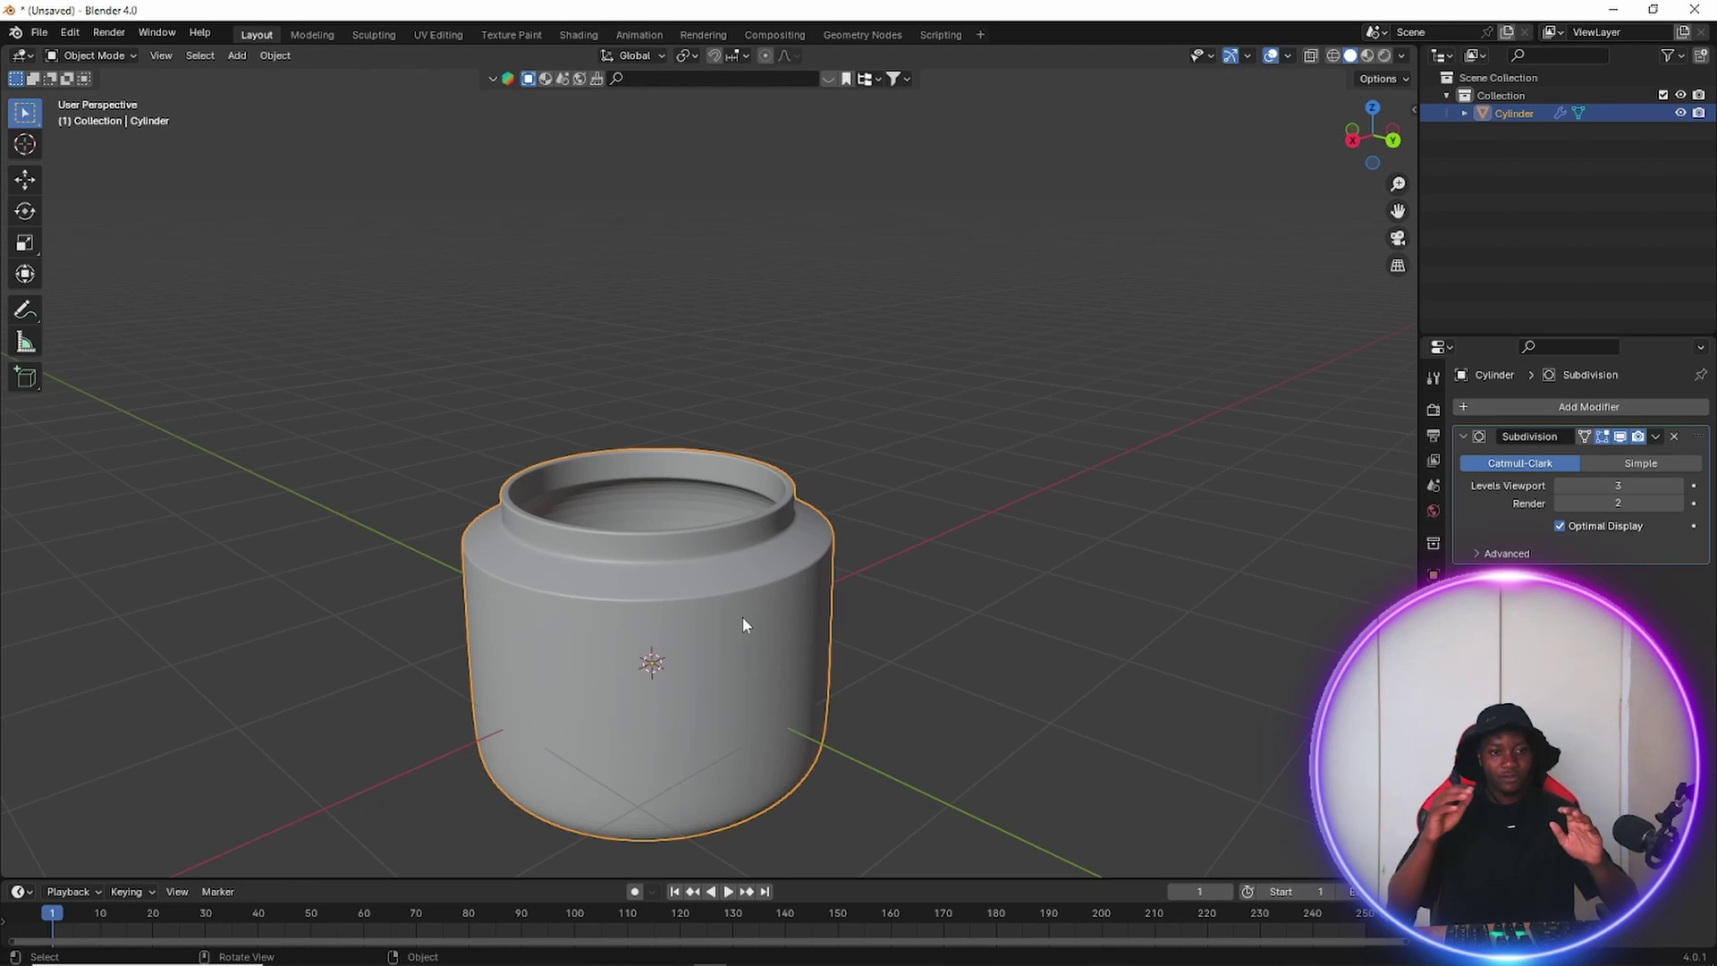
scroll(742, 623, up, 4)
middle_drag(740, 620, 859, 744)
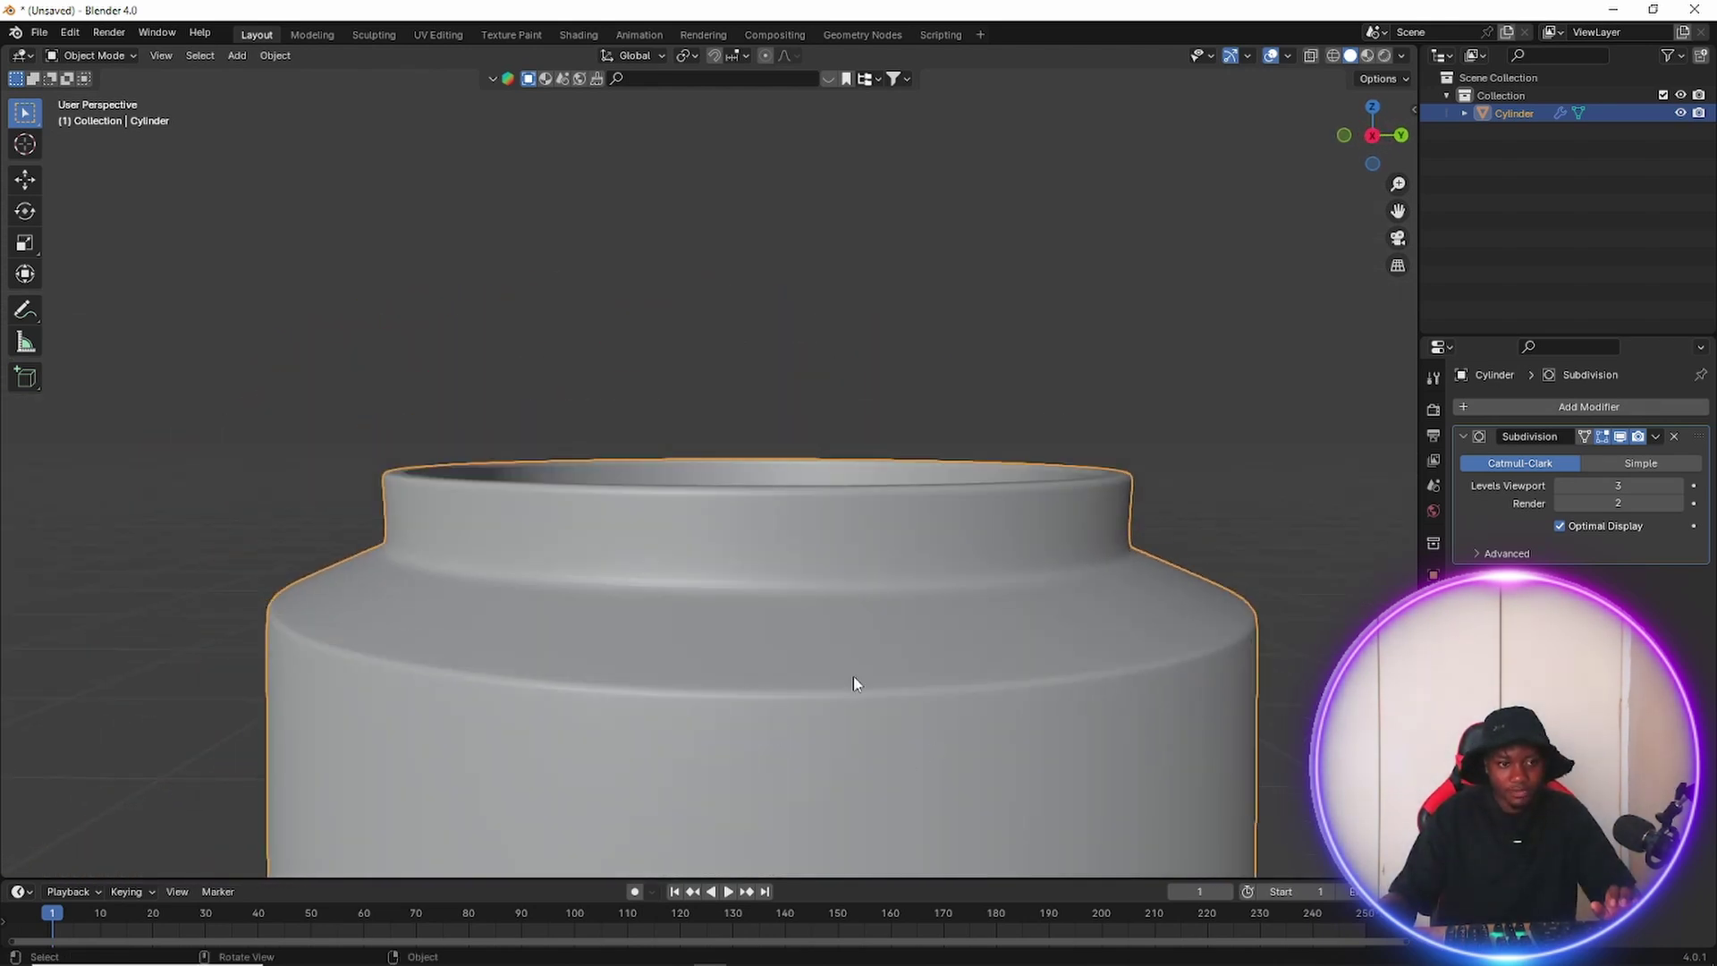
scroll(853, 684, up, 3)
scroll(508, 606, down, 6)
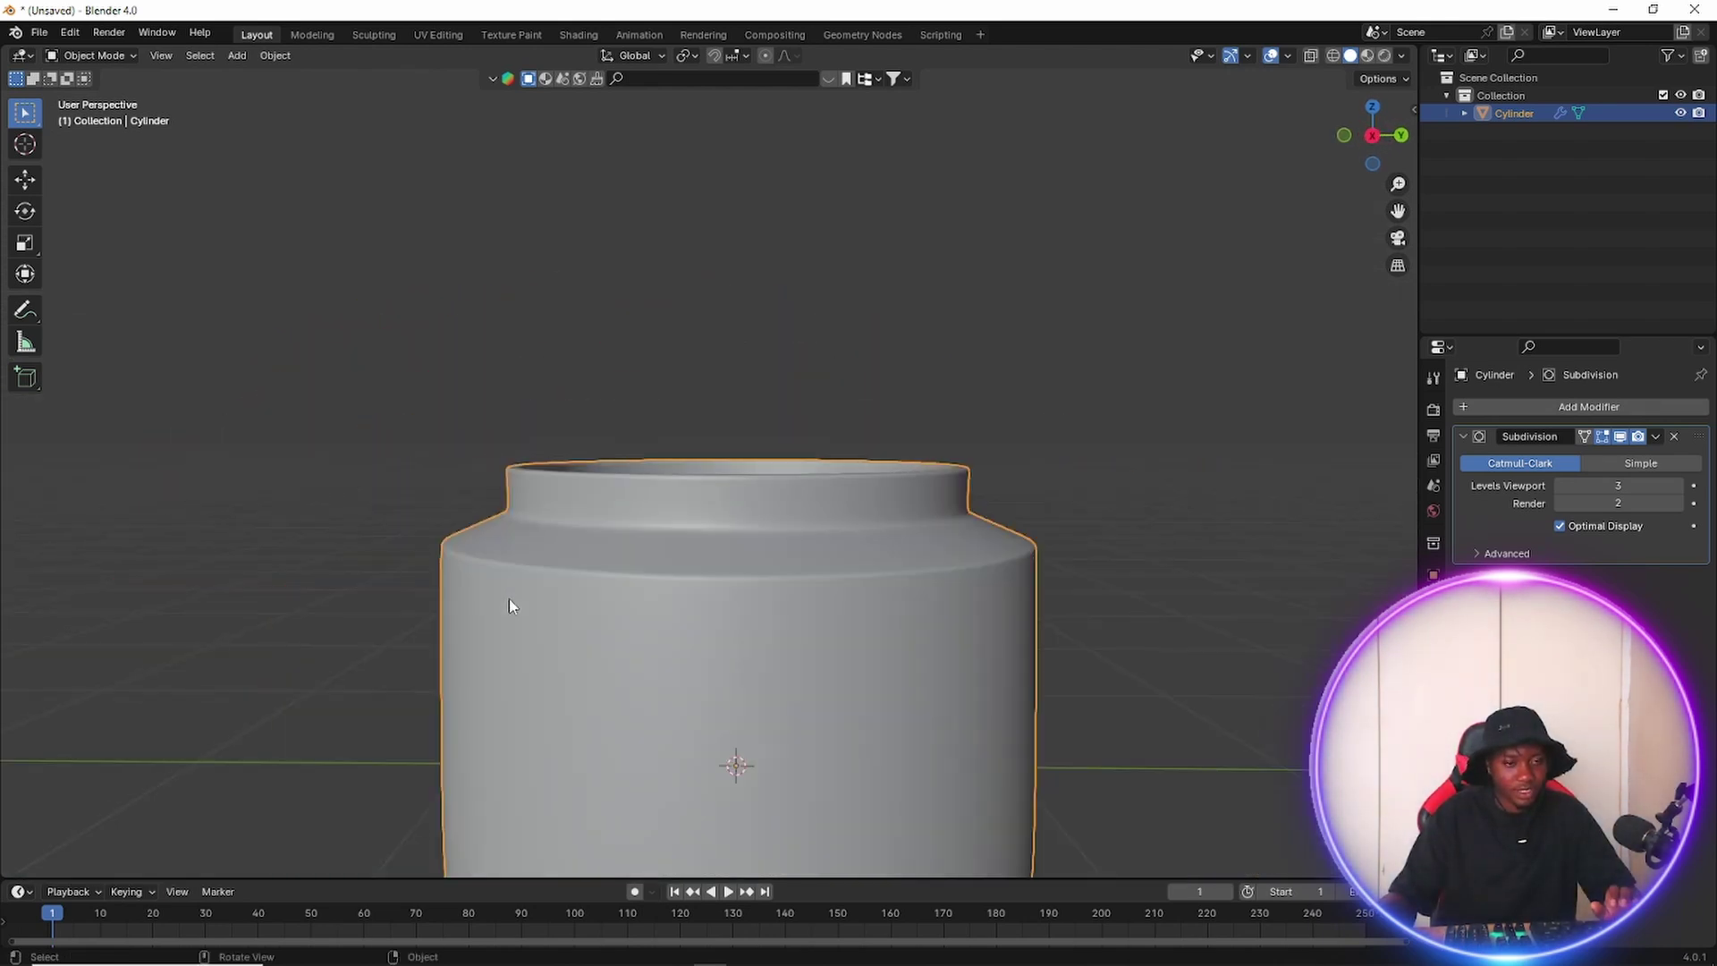
right_click(656, 623)
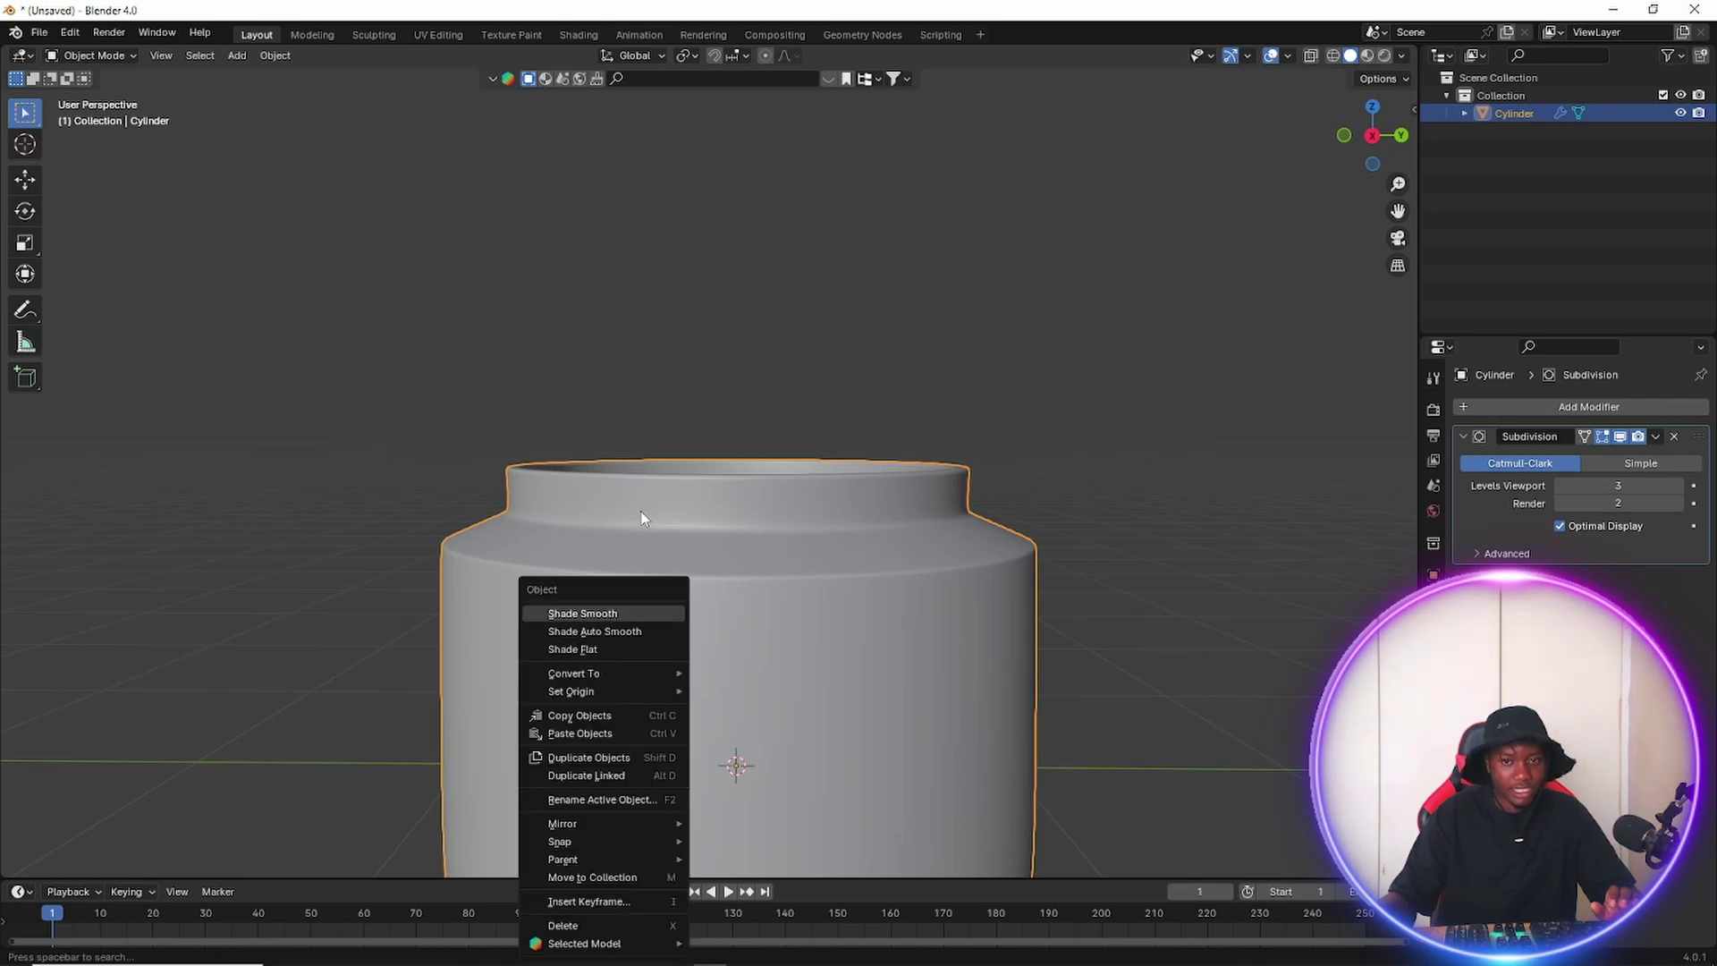
scroll(916, 618, down, 5)
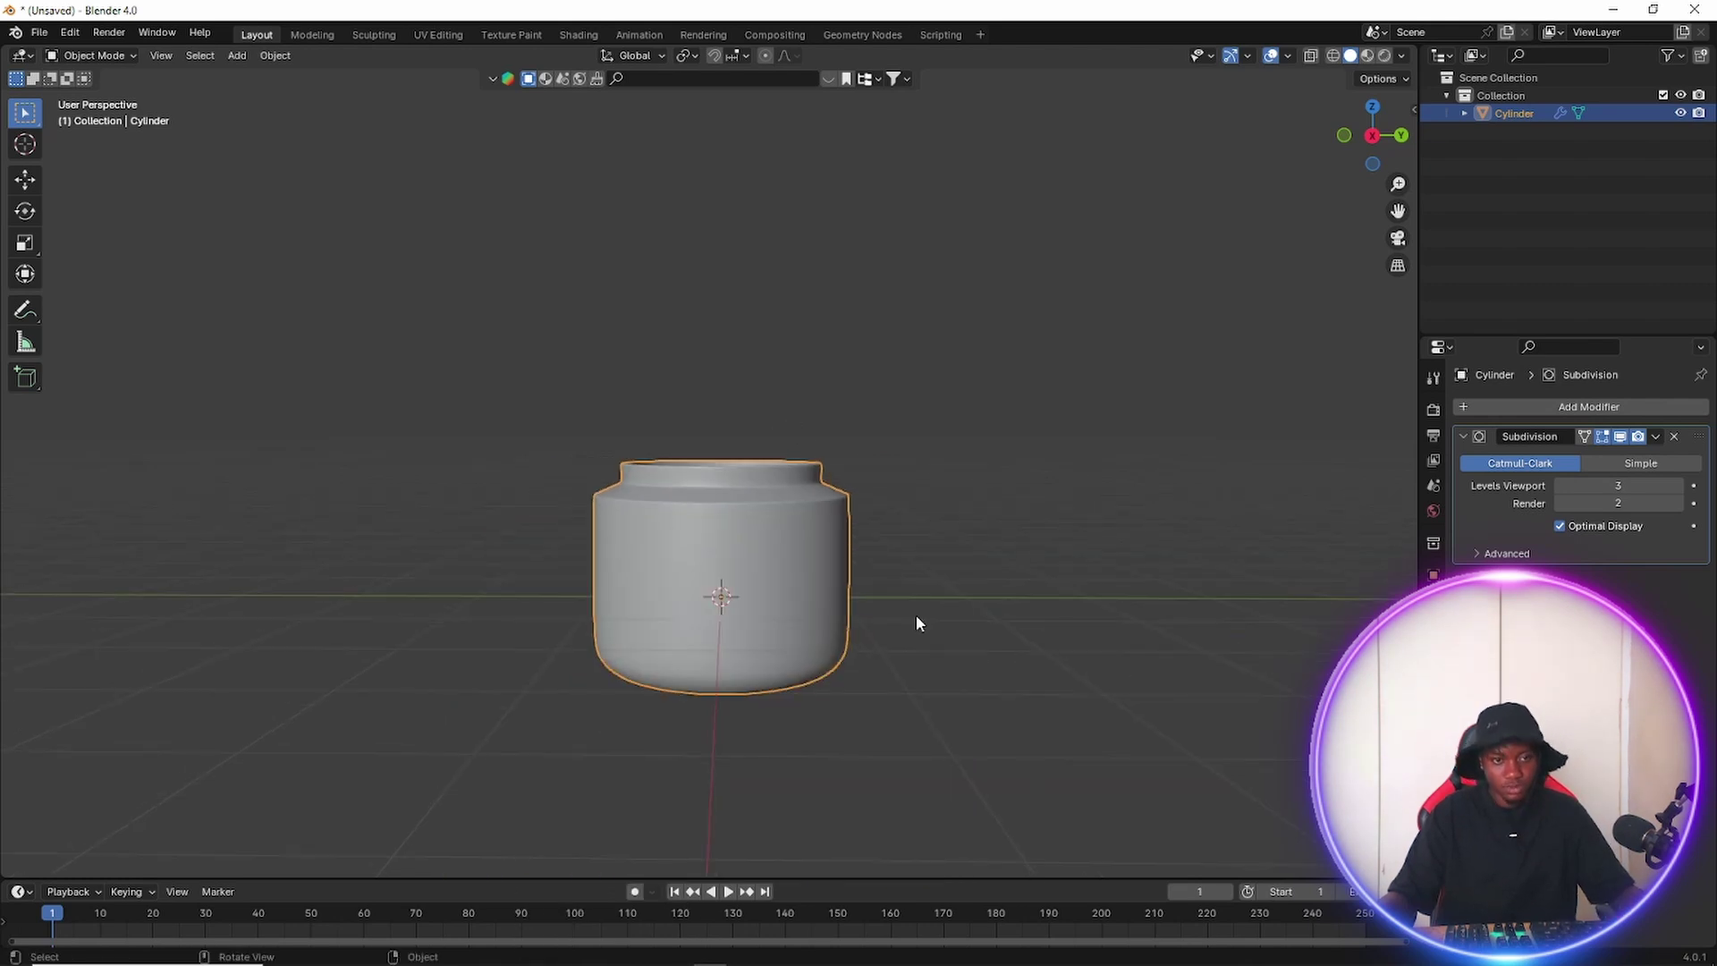
middle_drag(916, 618, 862, 623)
scroll(640, 677, up, 3)
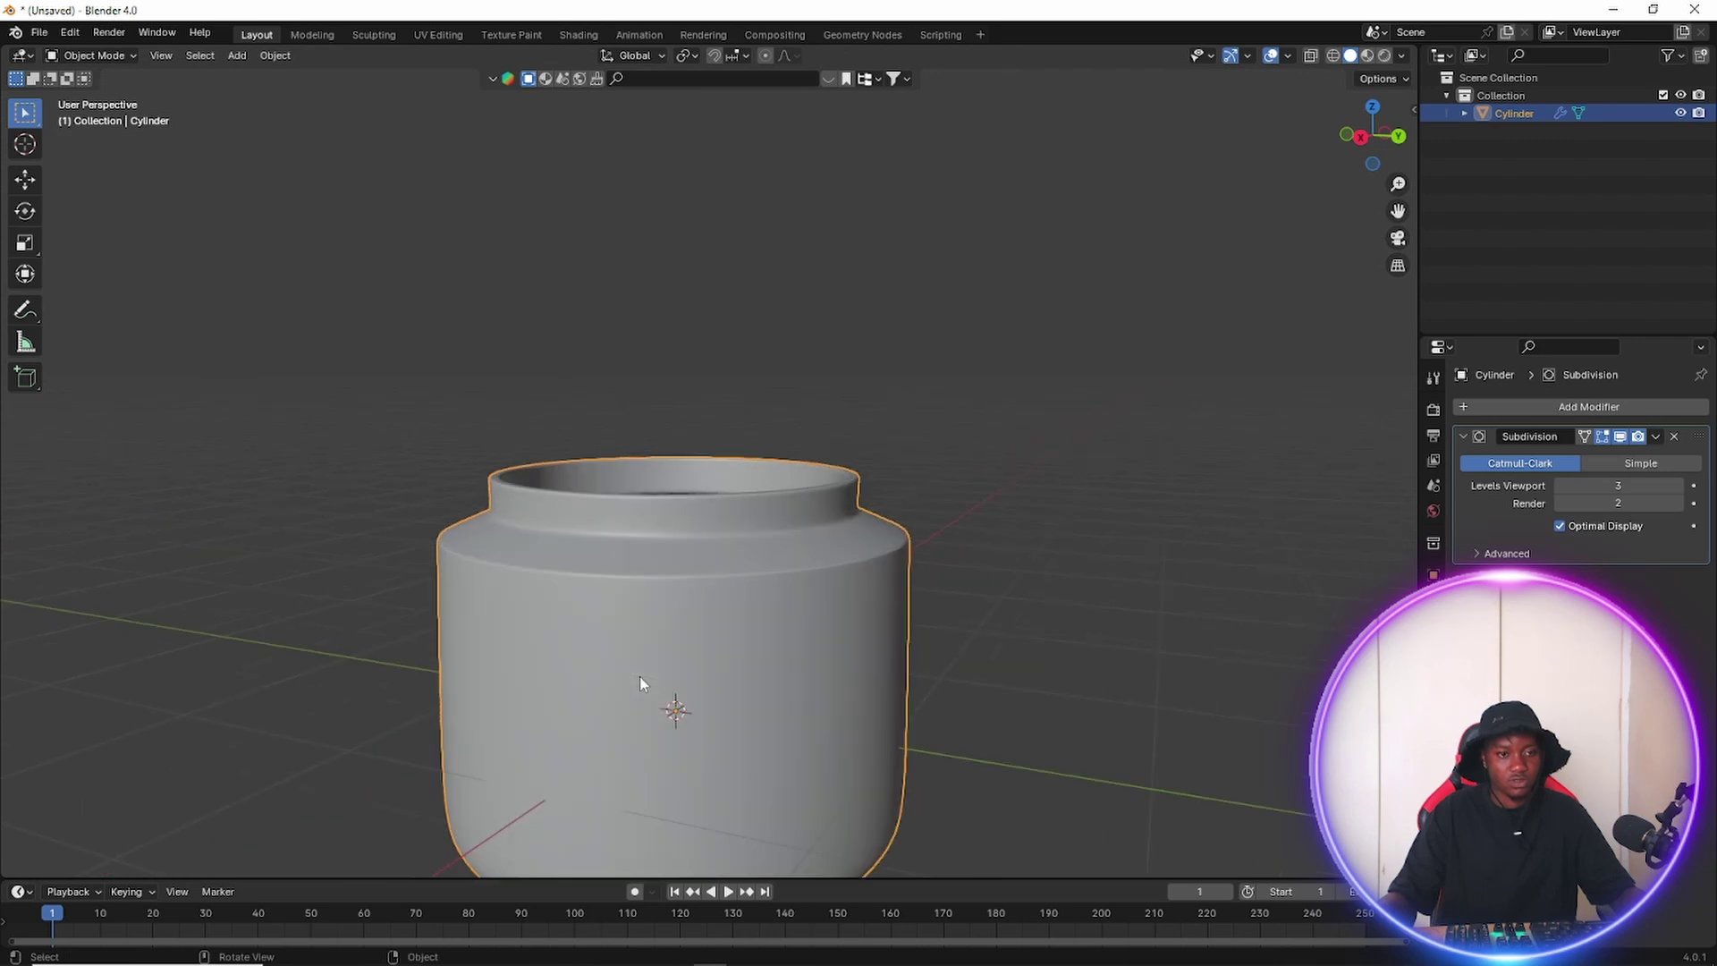
right_click(641, 676)
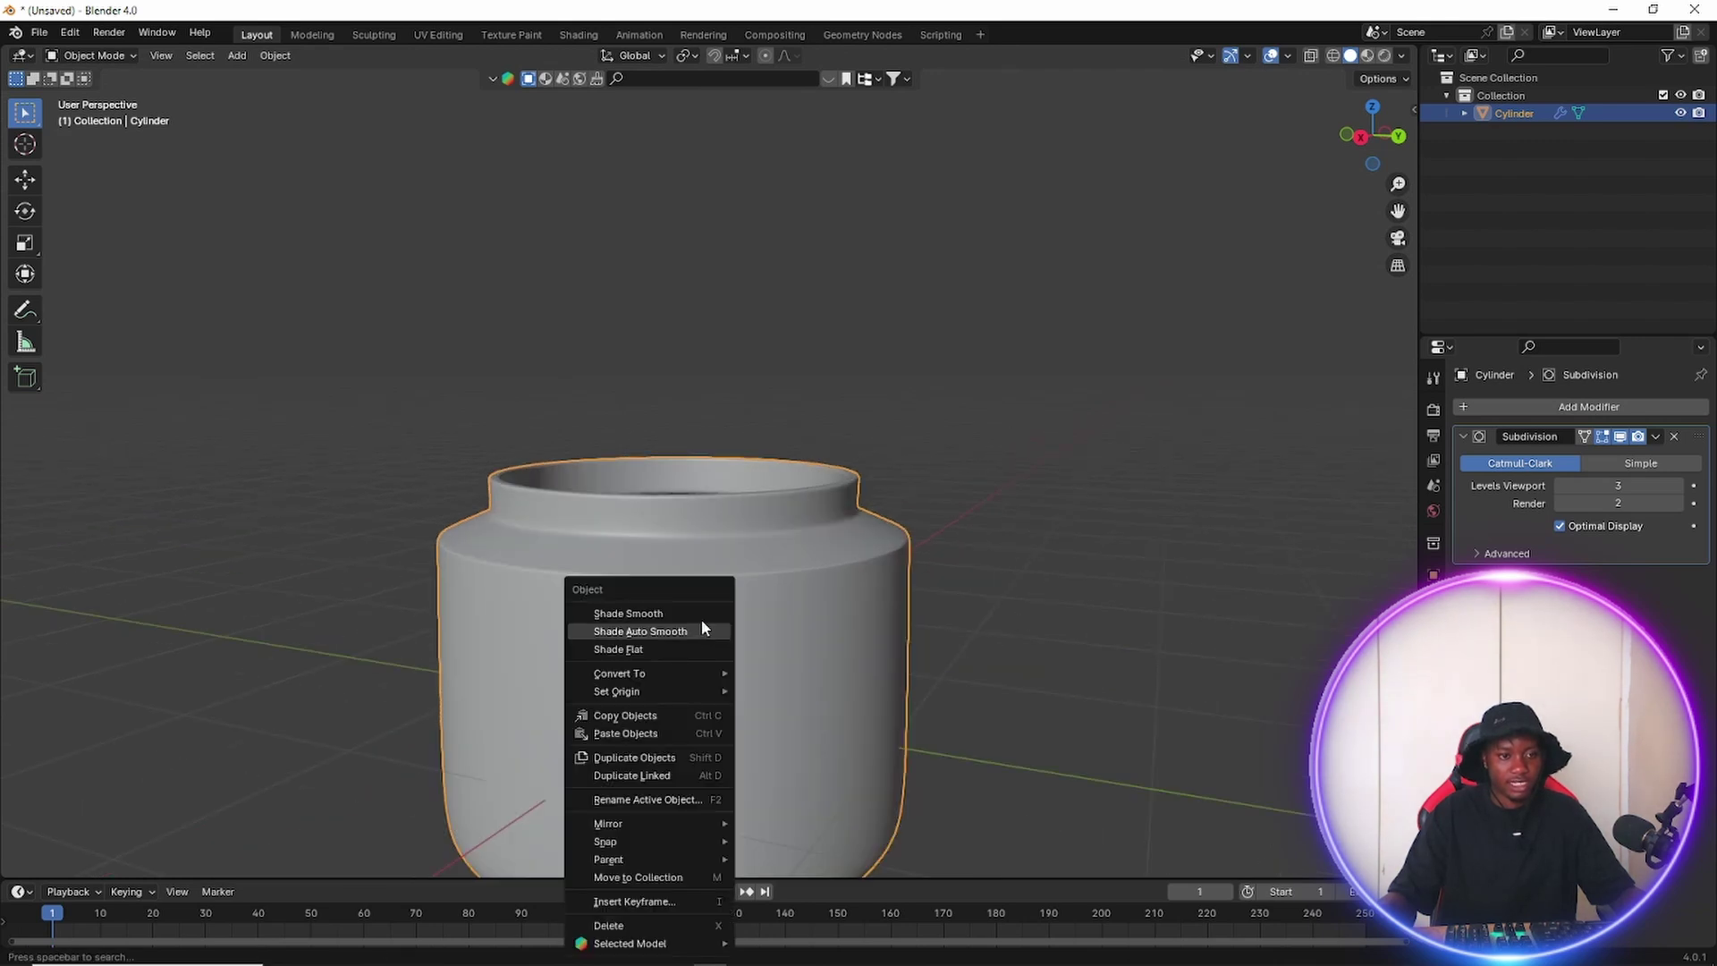
click(701, 617)
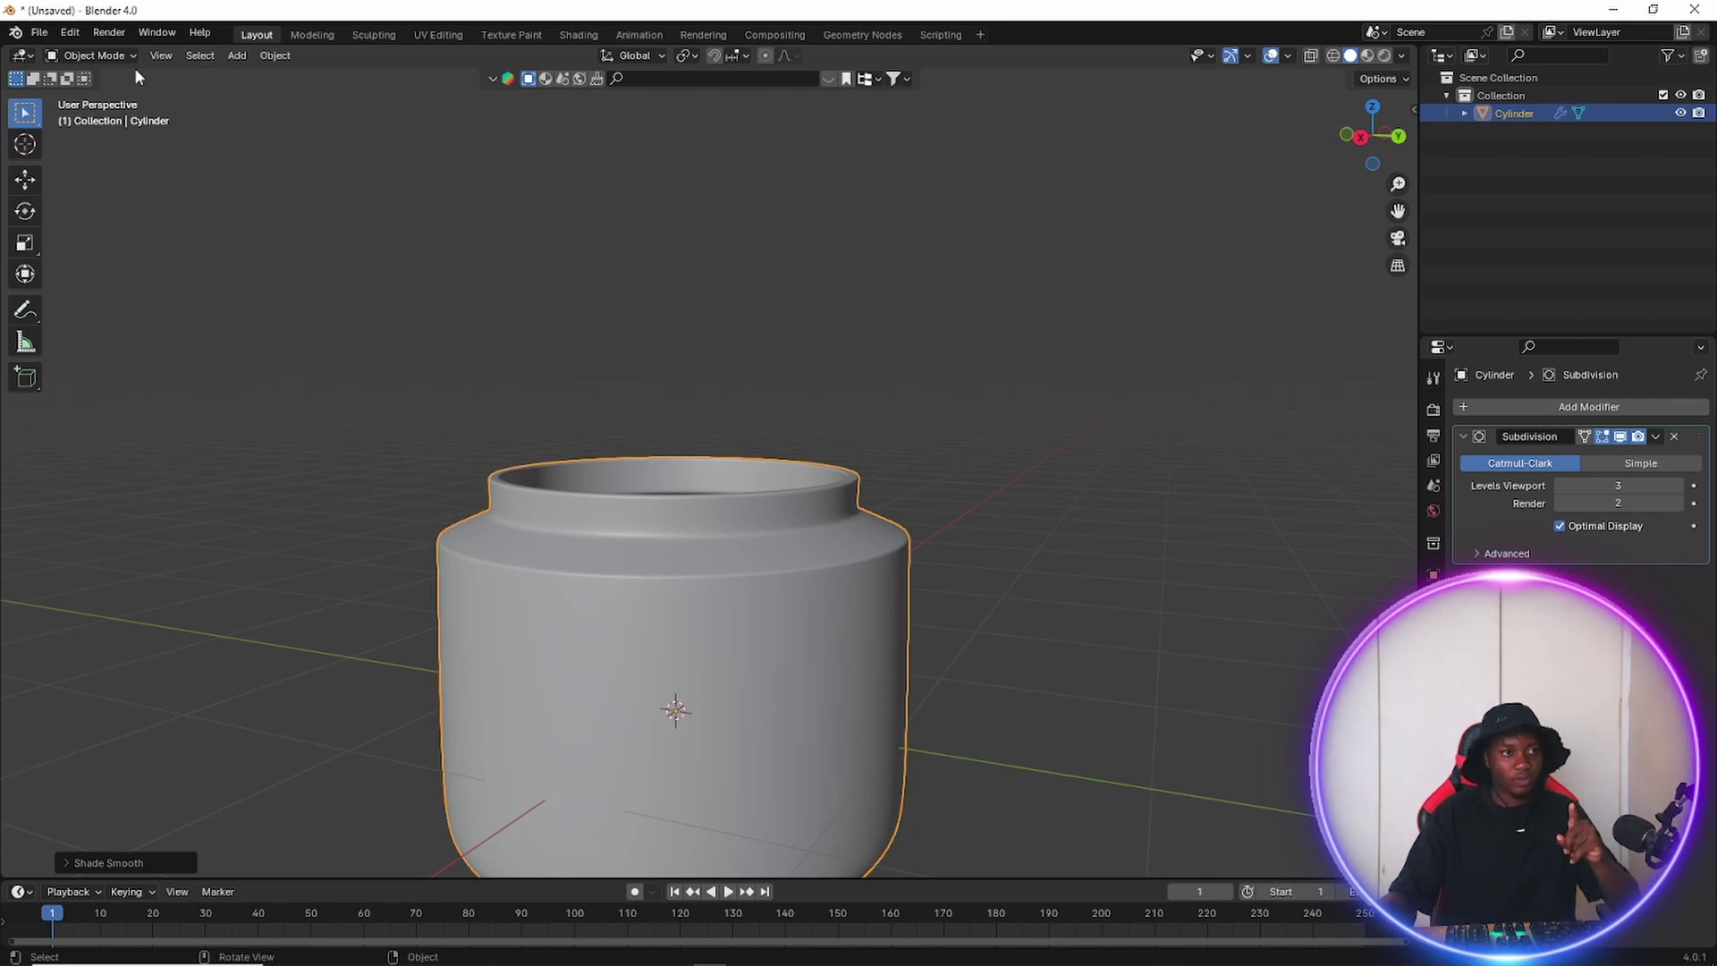
In Edit Mode, examine the edge loops on the jar's rim, neck and shoulder up close.
click(85, 56)
click(118, 99)
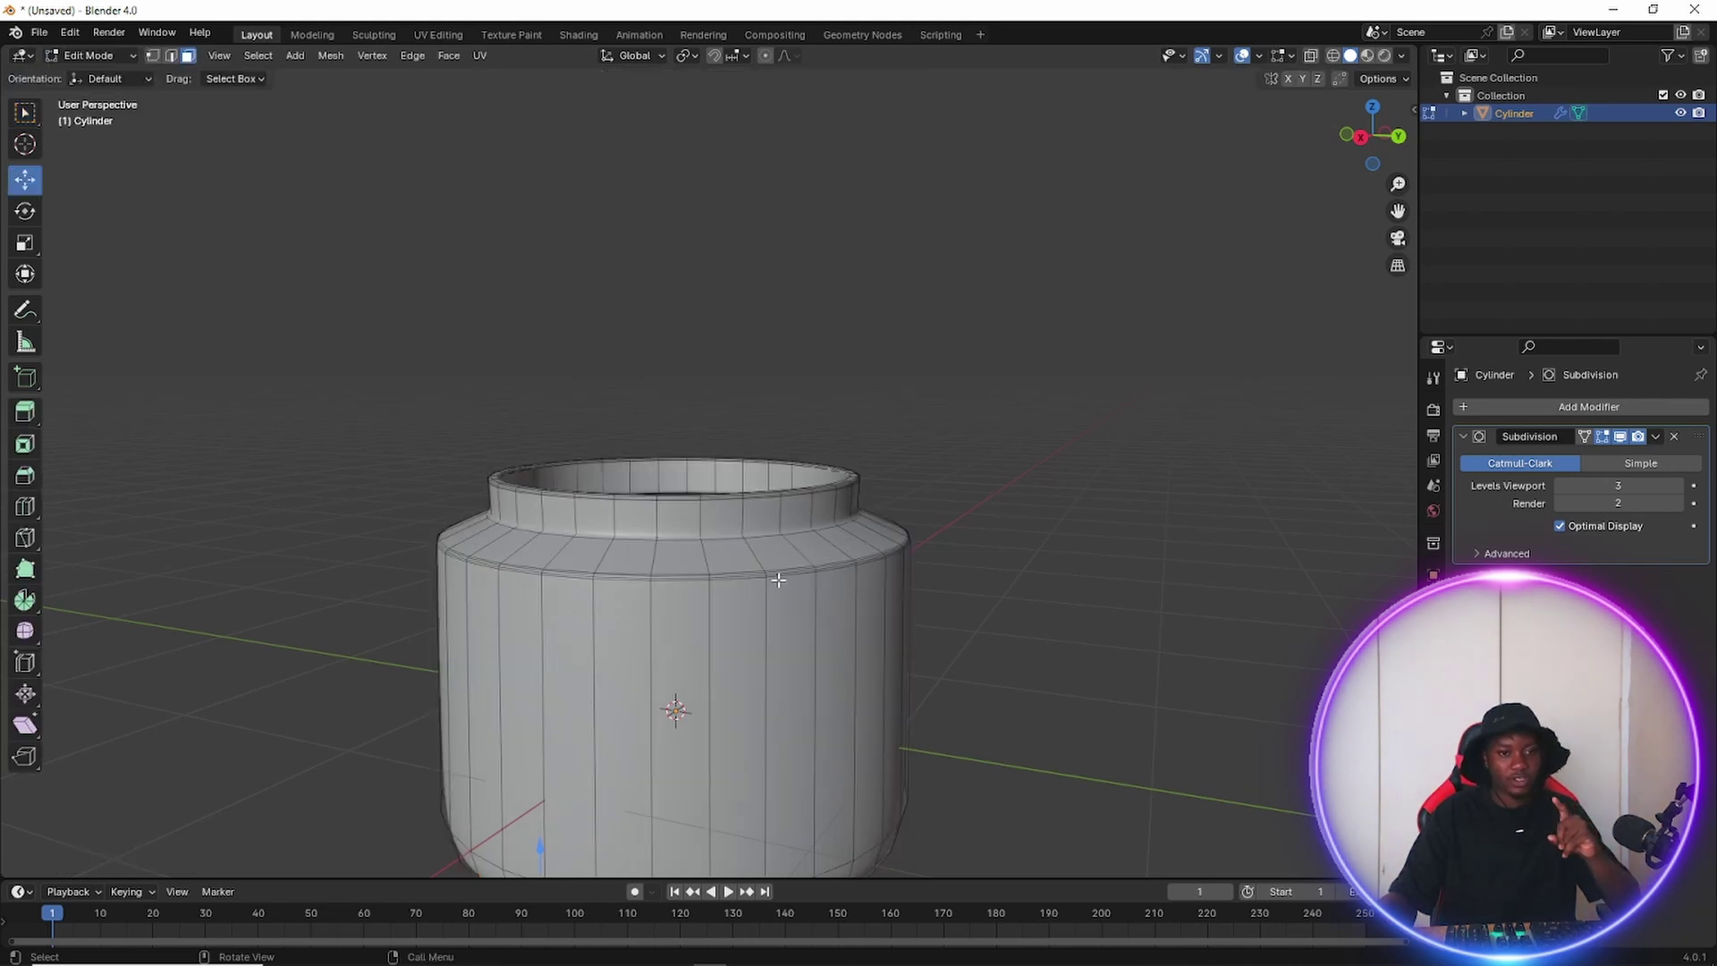
scroll(645, 602, up, 4)
scroll(771, 565, down, 2)
middle_drag(821, 613, 934, 697)
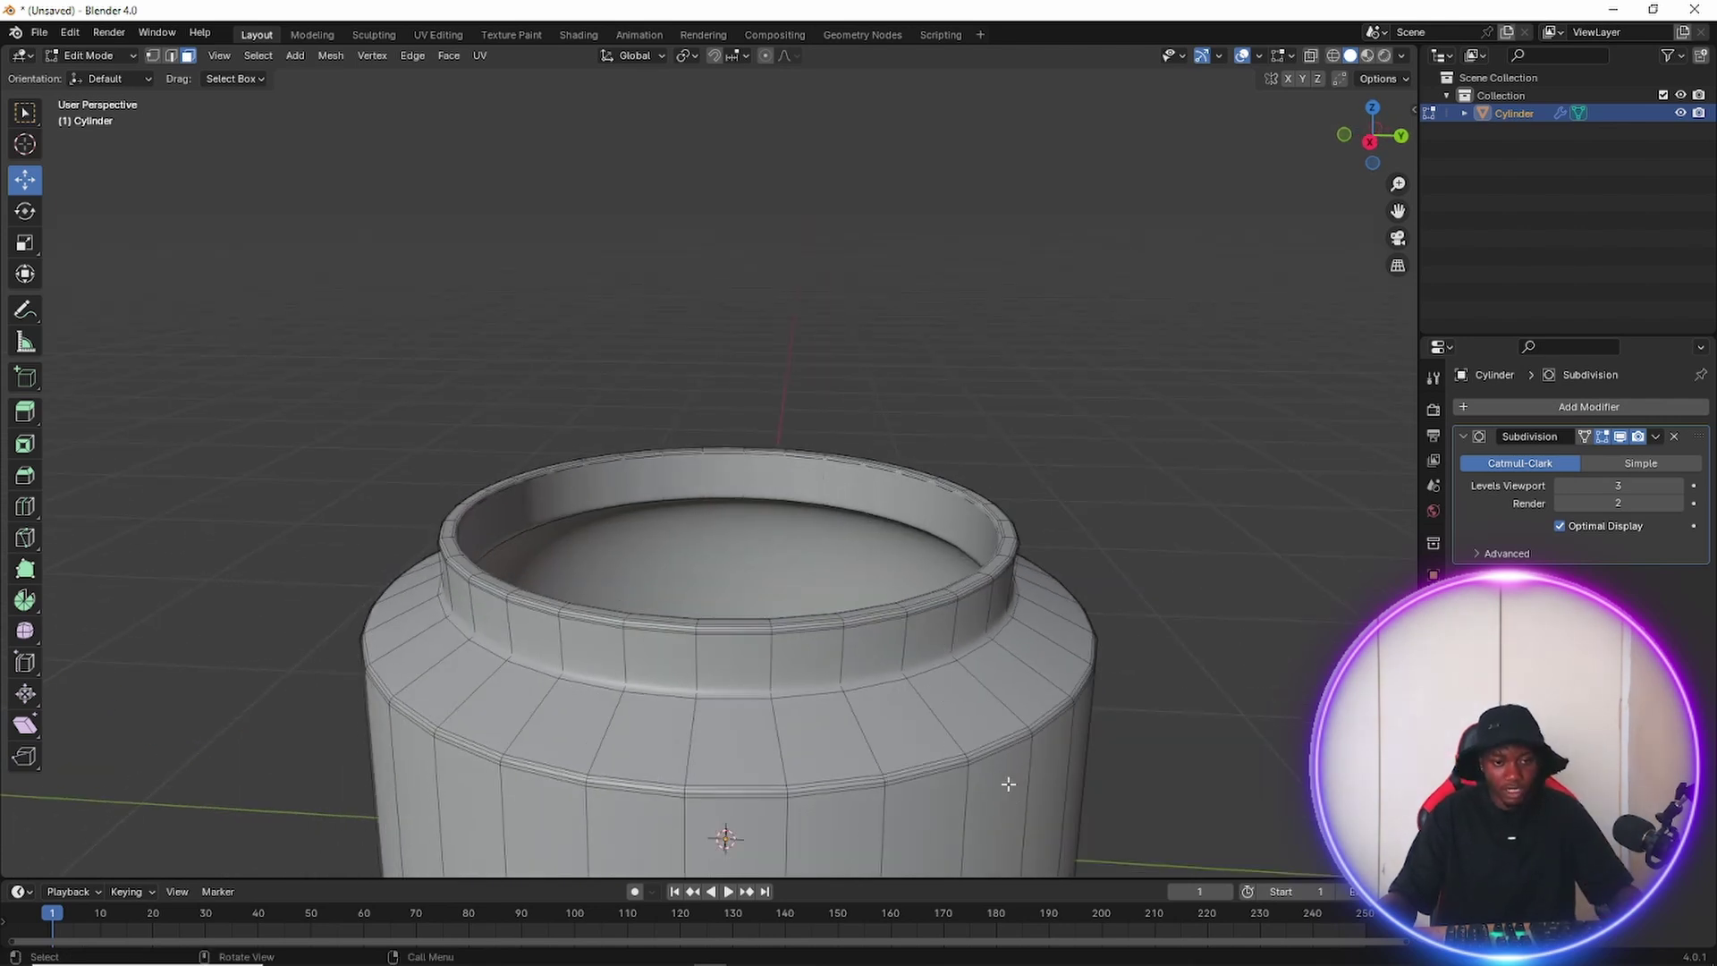
scroll(1023, 805, up, 2)
shift+middle_drag(1023, 805, 894, 376)
scroll(871, 522, up, 2)
scroll(871, 522, up, 1)
scroll(871, 523, down, 1)
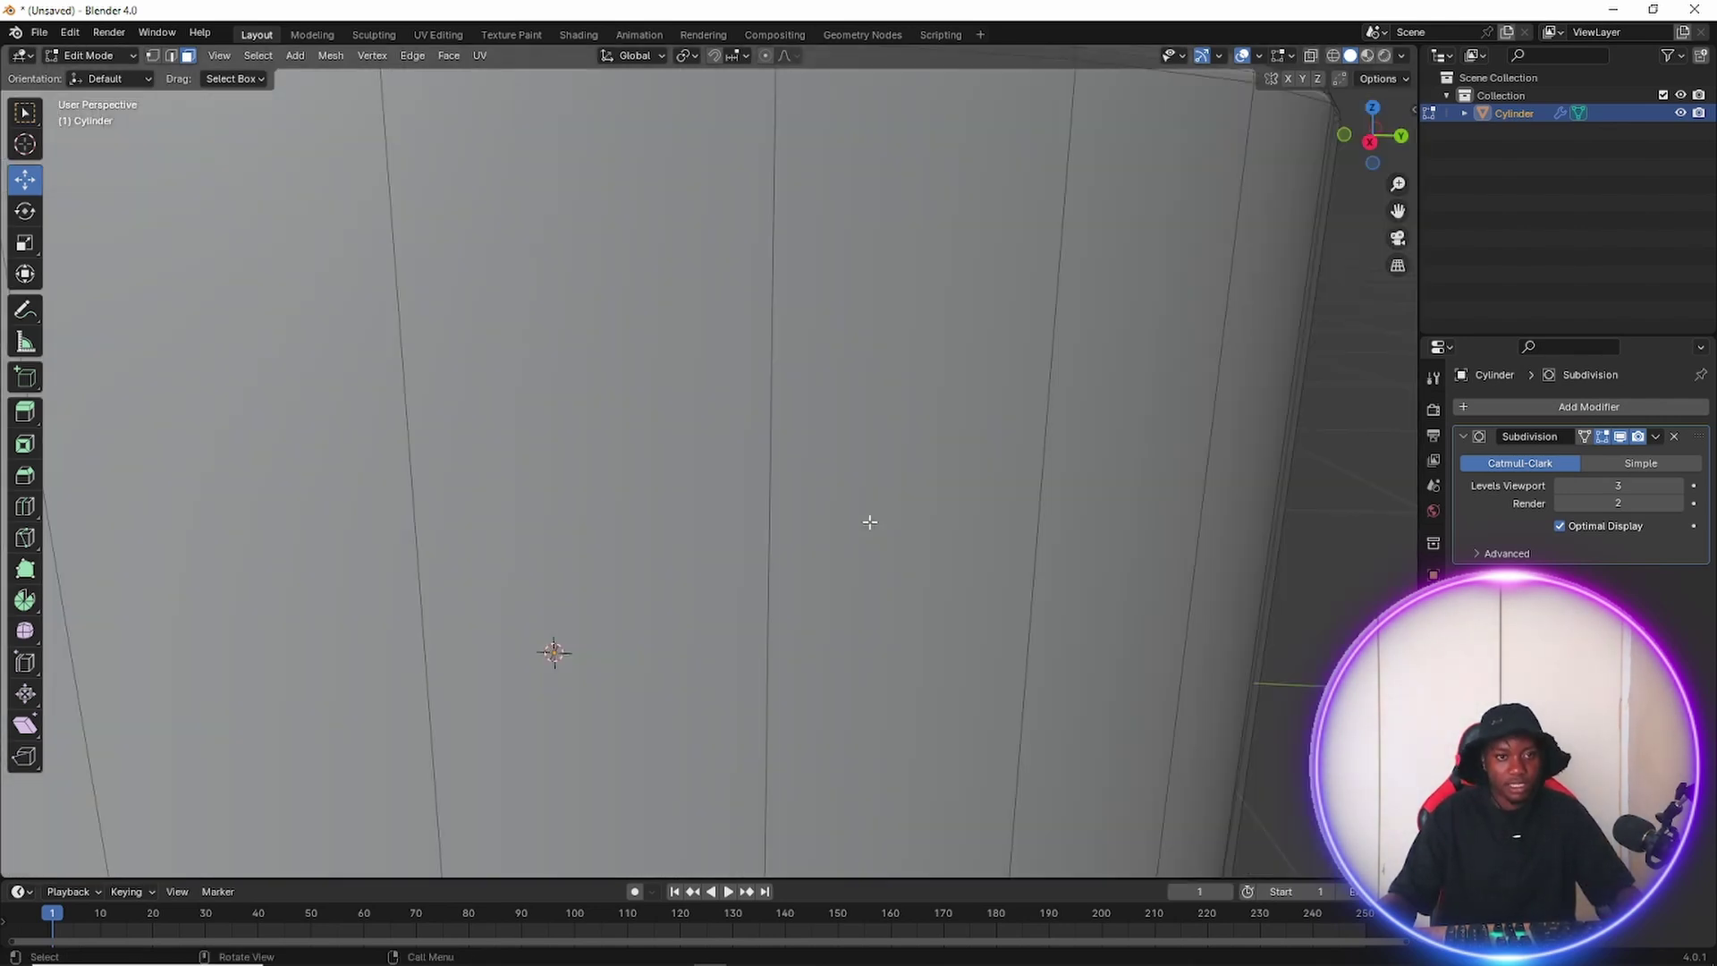
scroll(851, 514, down, 3)
middle_drag(851, 514, 866, 556)
scroll(898, 597, up, 2)
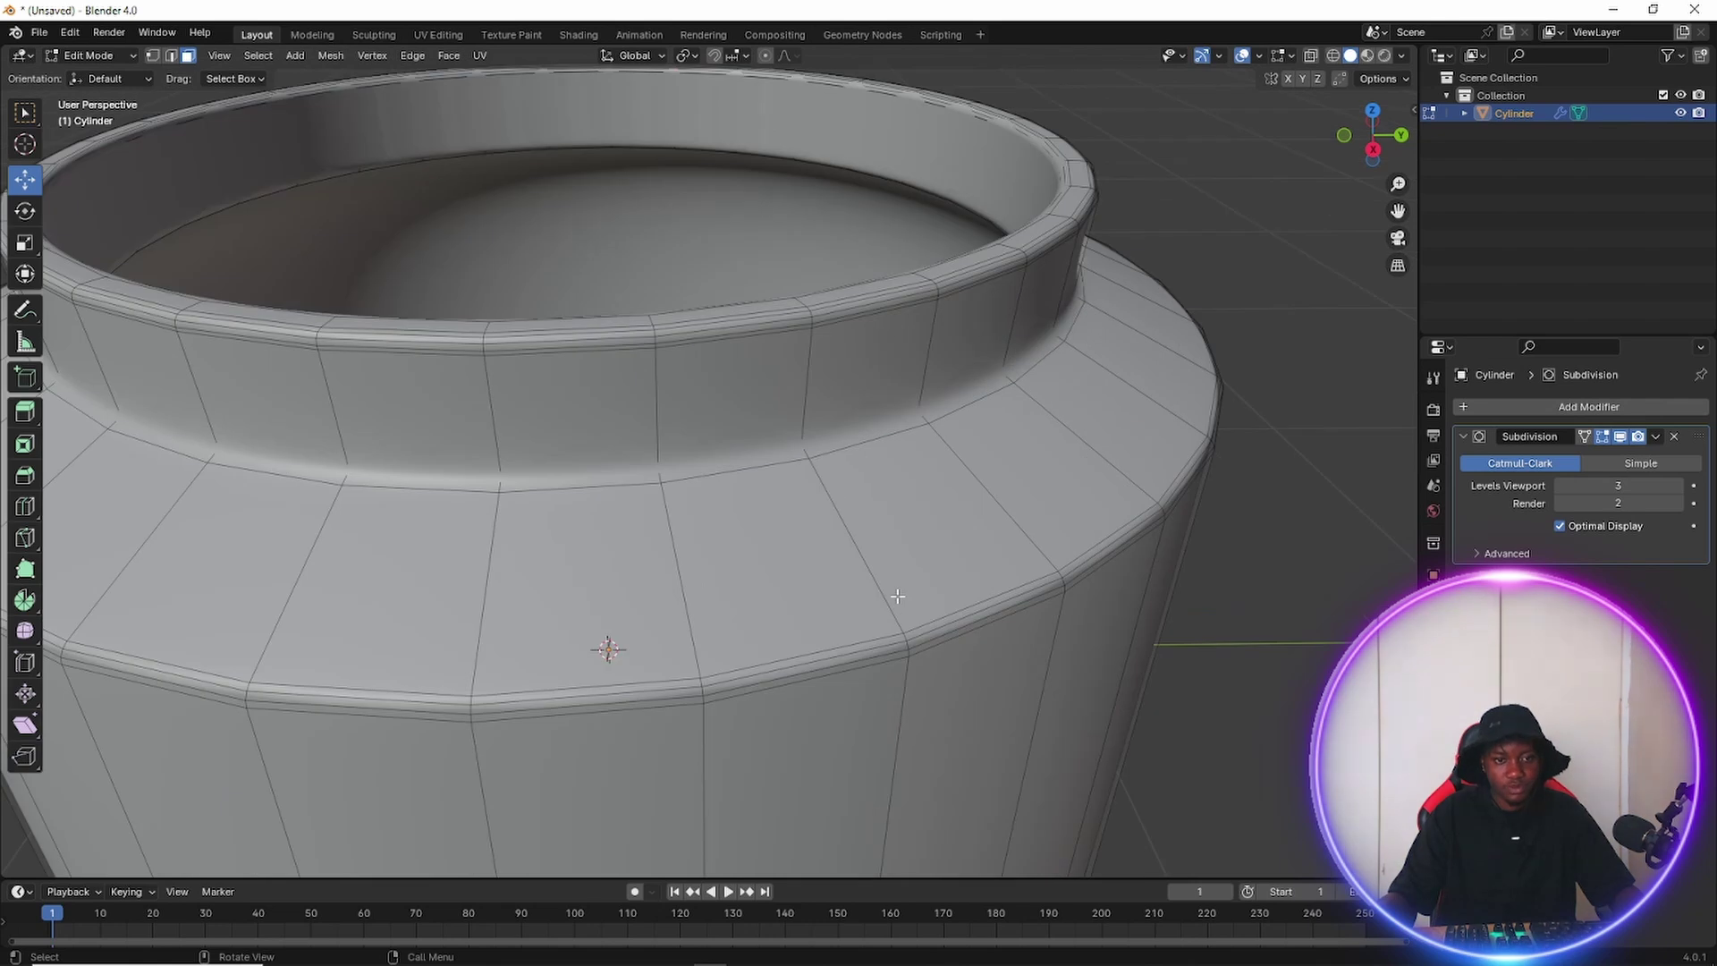
scroll(897, 644, up, 1)
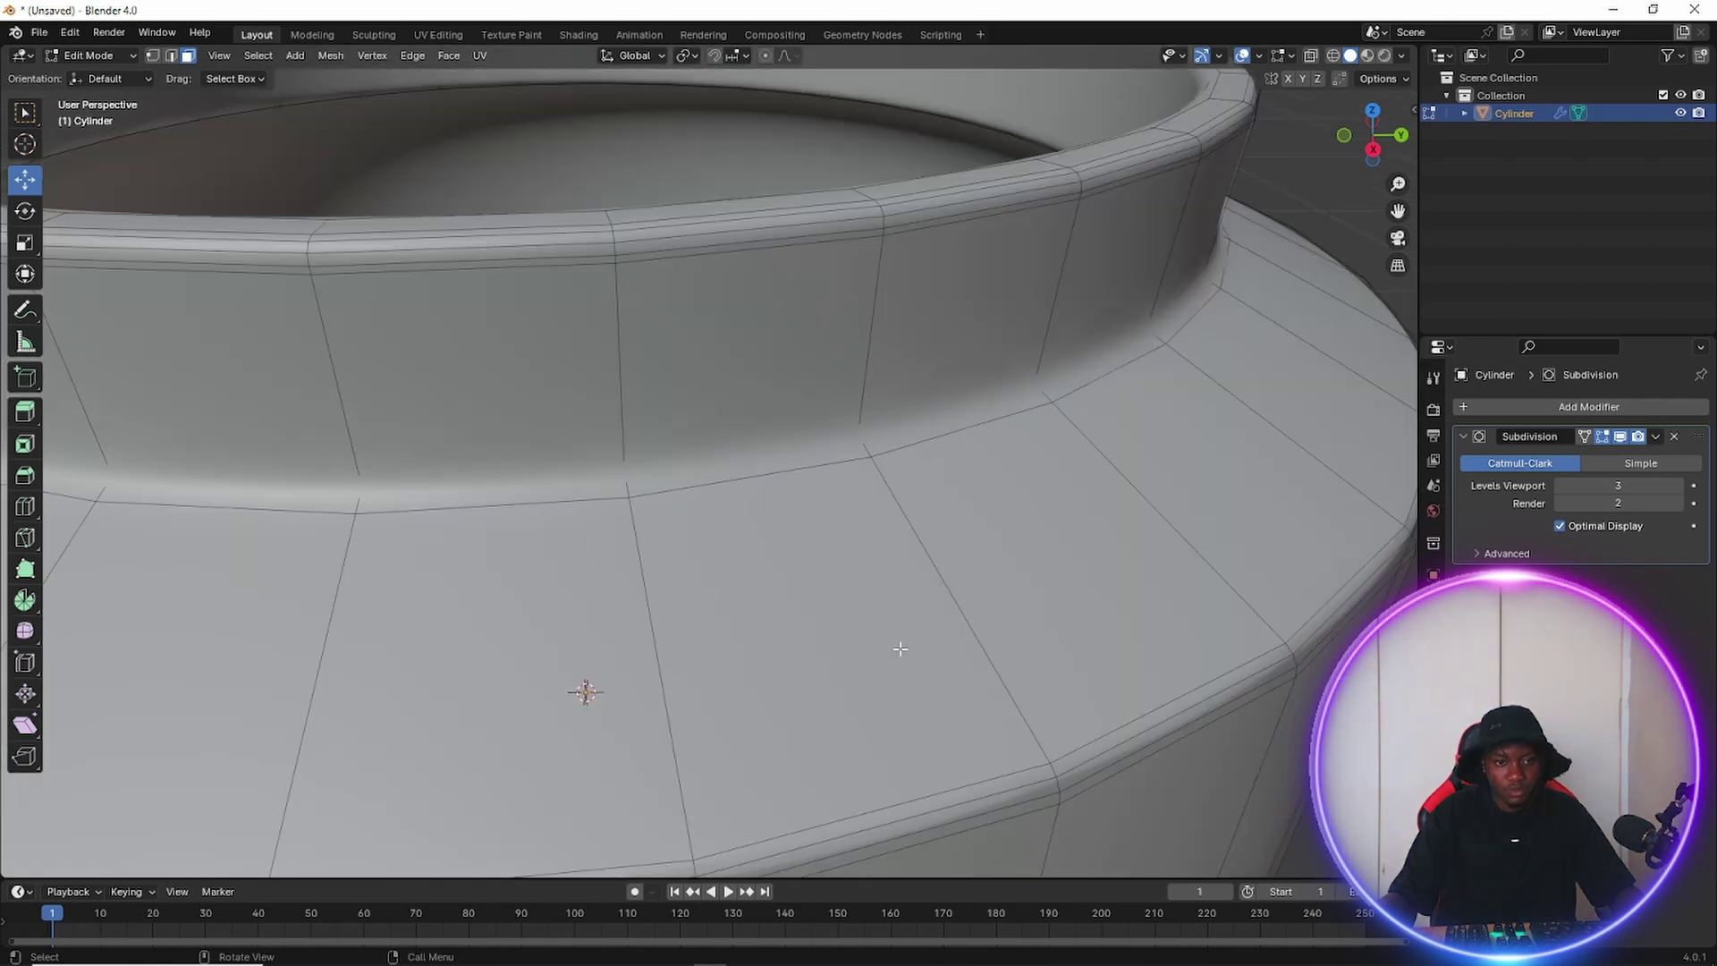
Duplicate the edge loop around the shoulder's outer edge in place, and return to Object Mode.
alt+click(1098, 754)
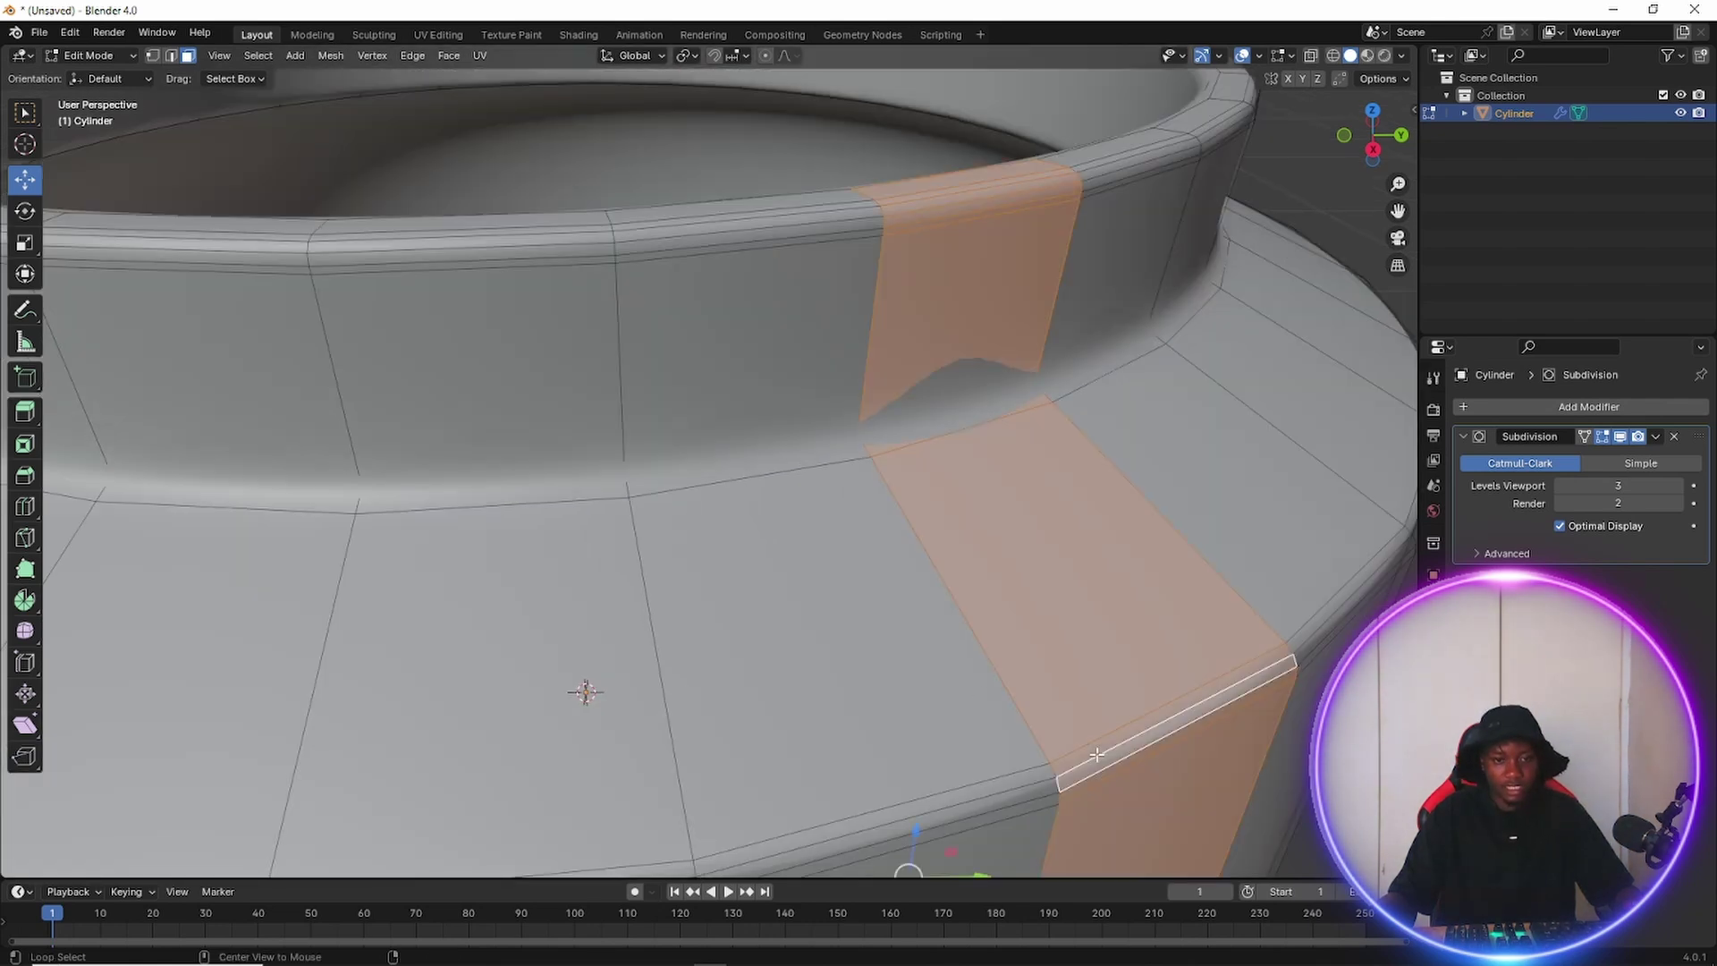
click(169, 56)
alt+click(993, 795)
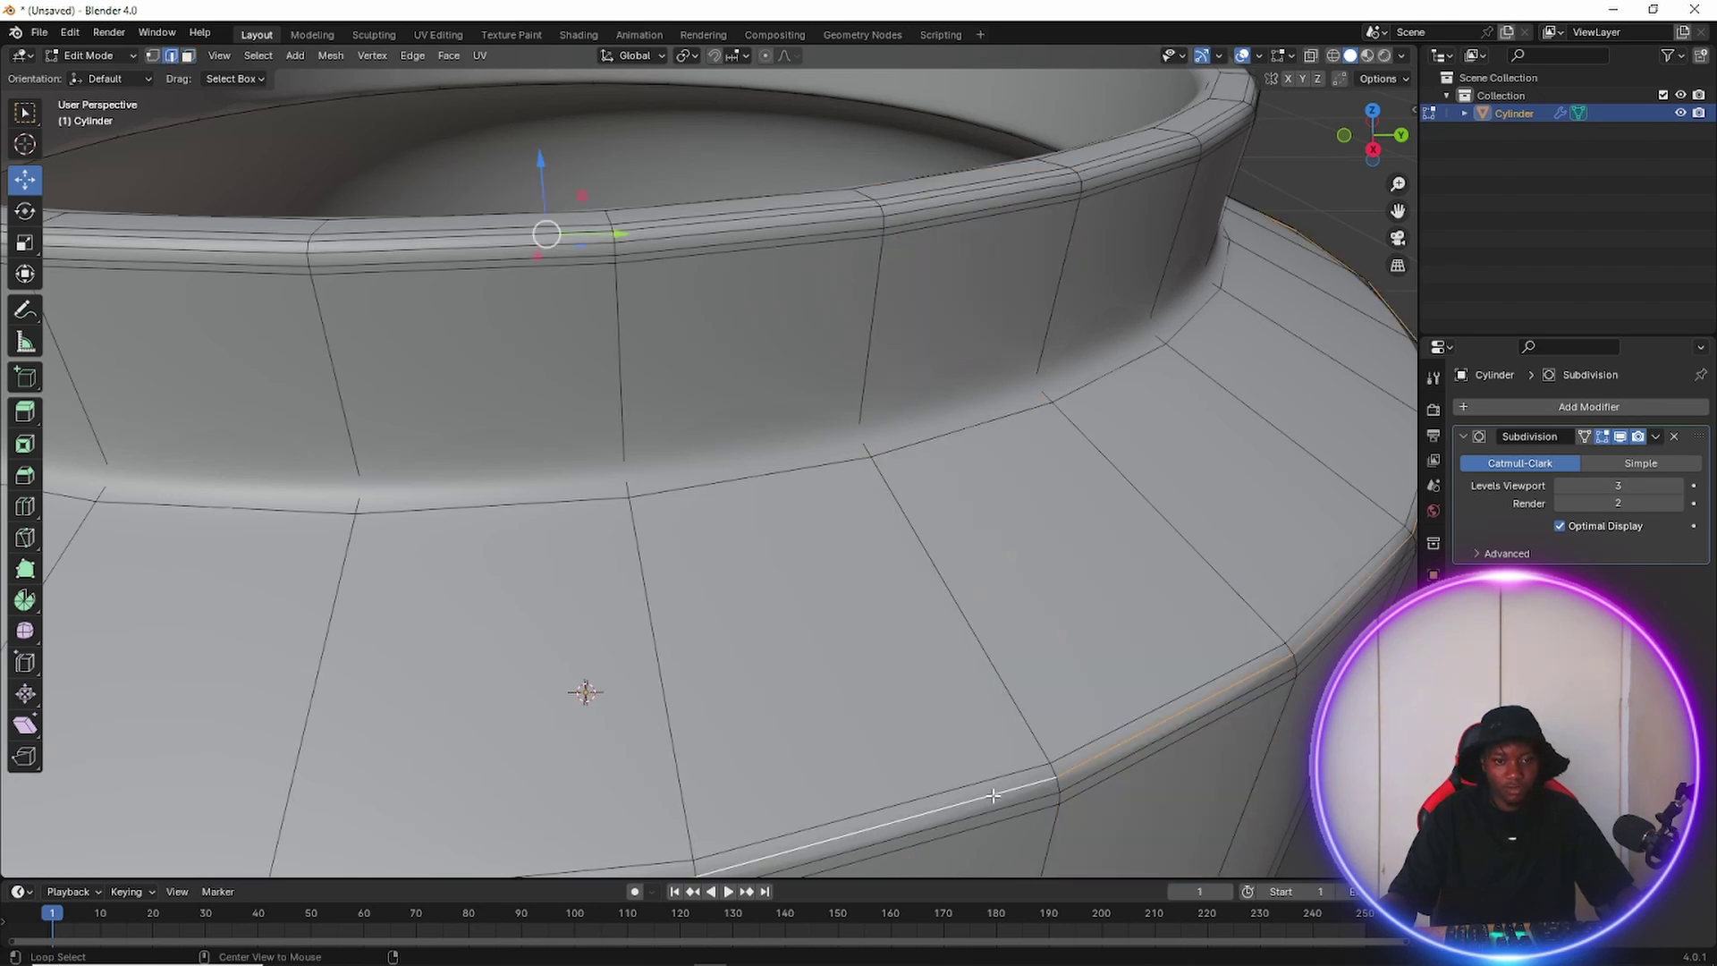
scroll(881, 687, down, 6)
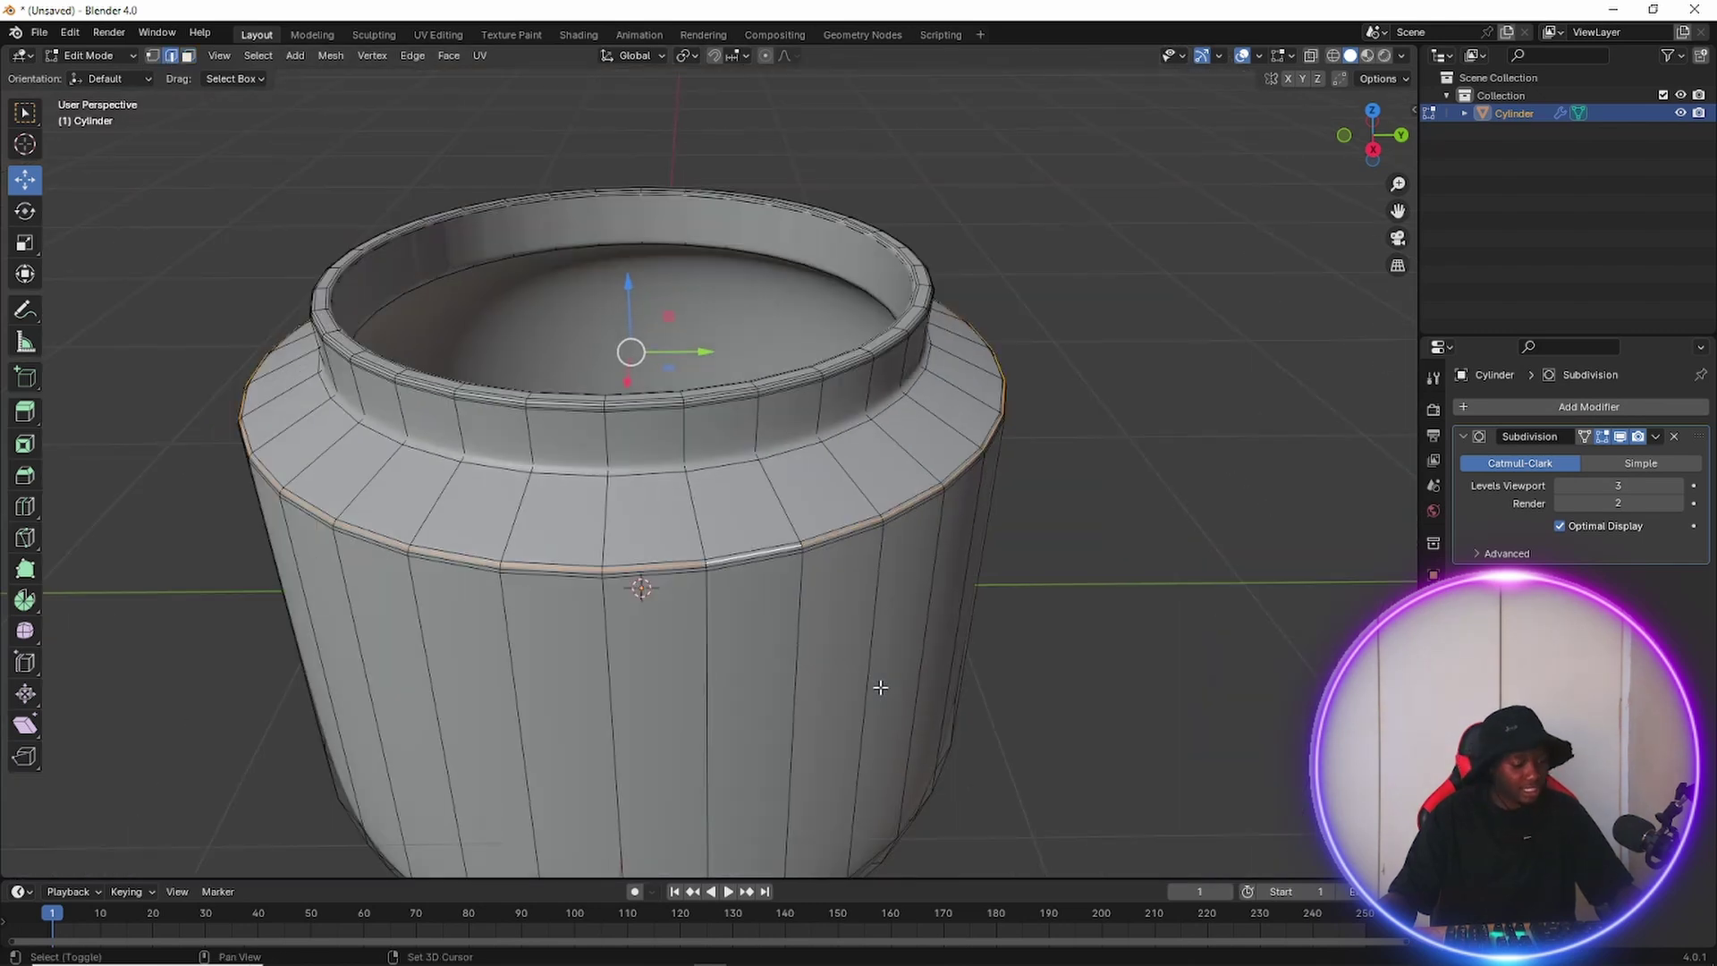
key(g)
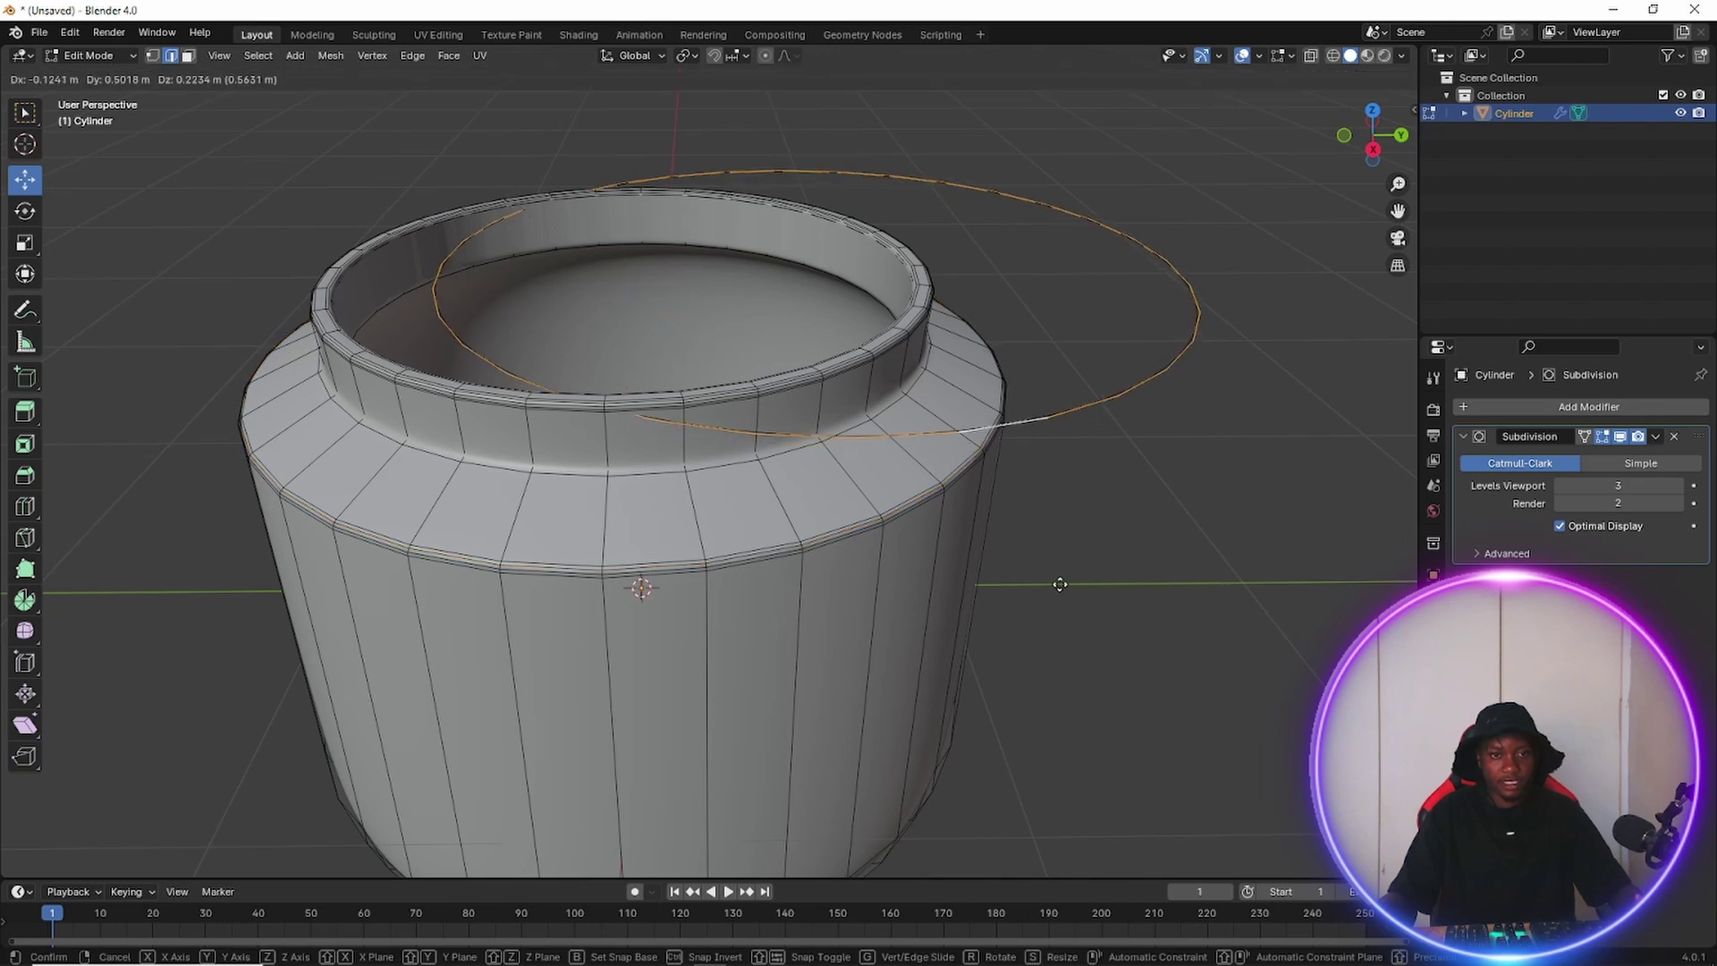
right_click(1172, 541)
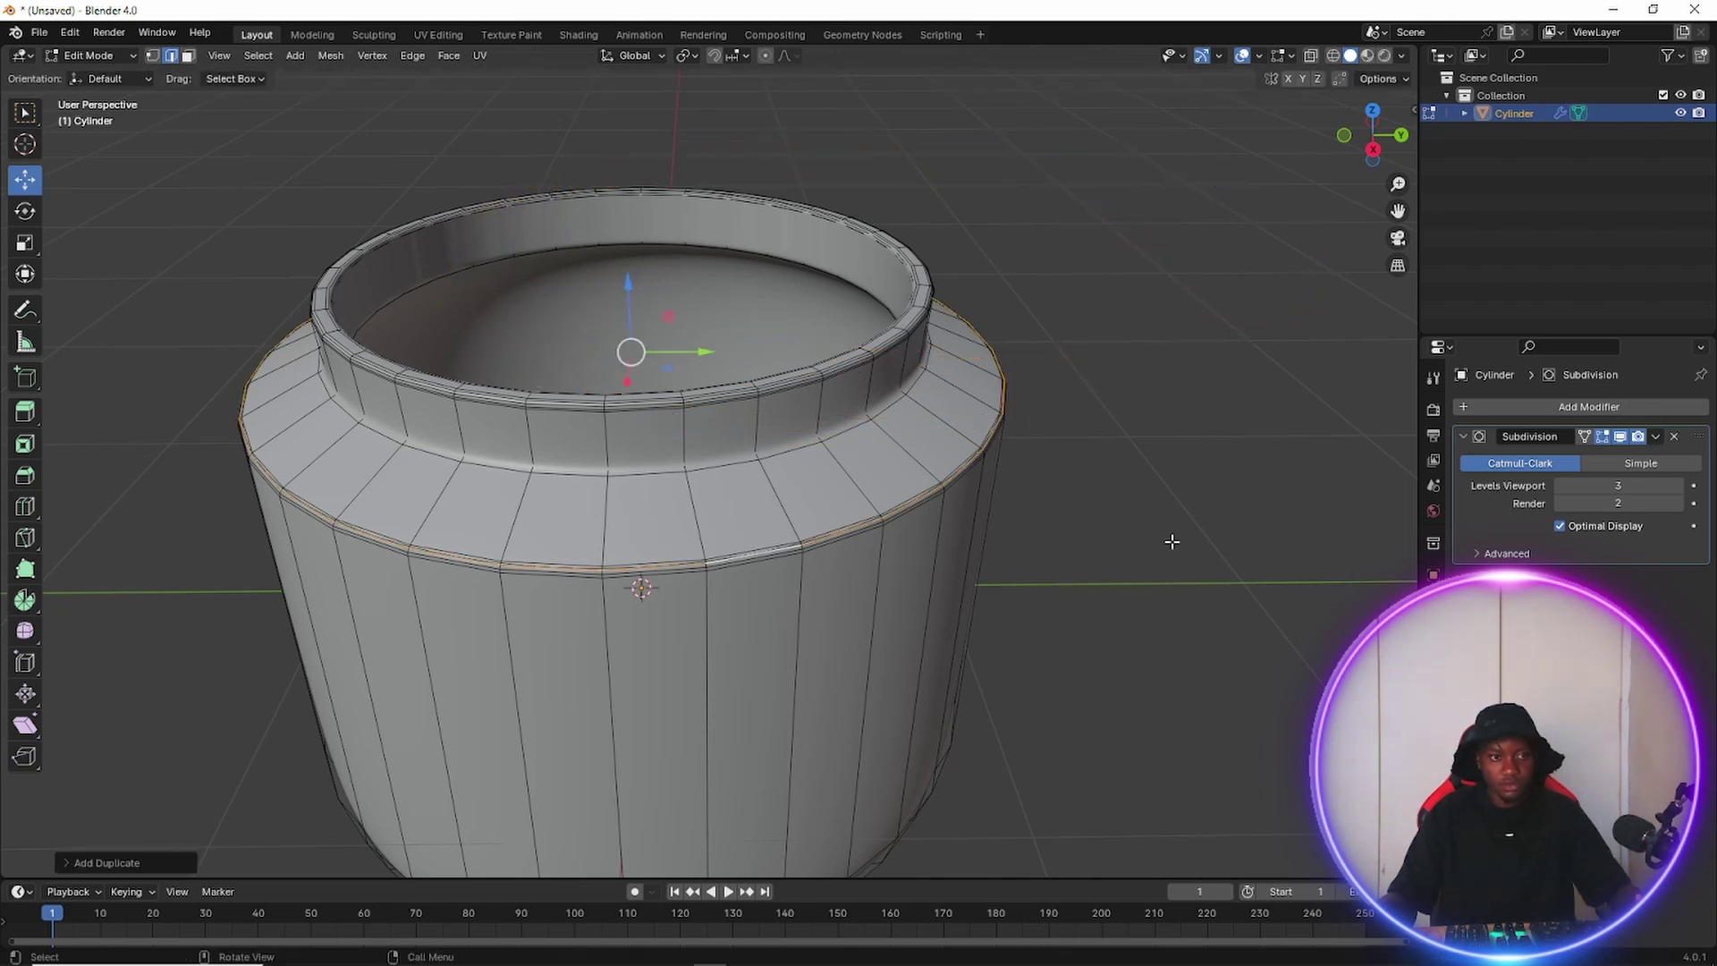
click(116, 59)
click(98, 77)
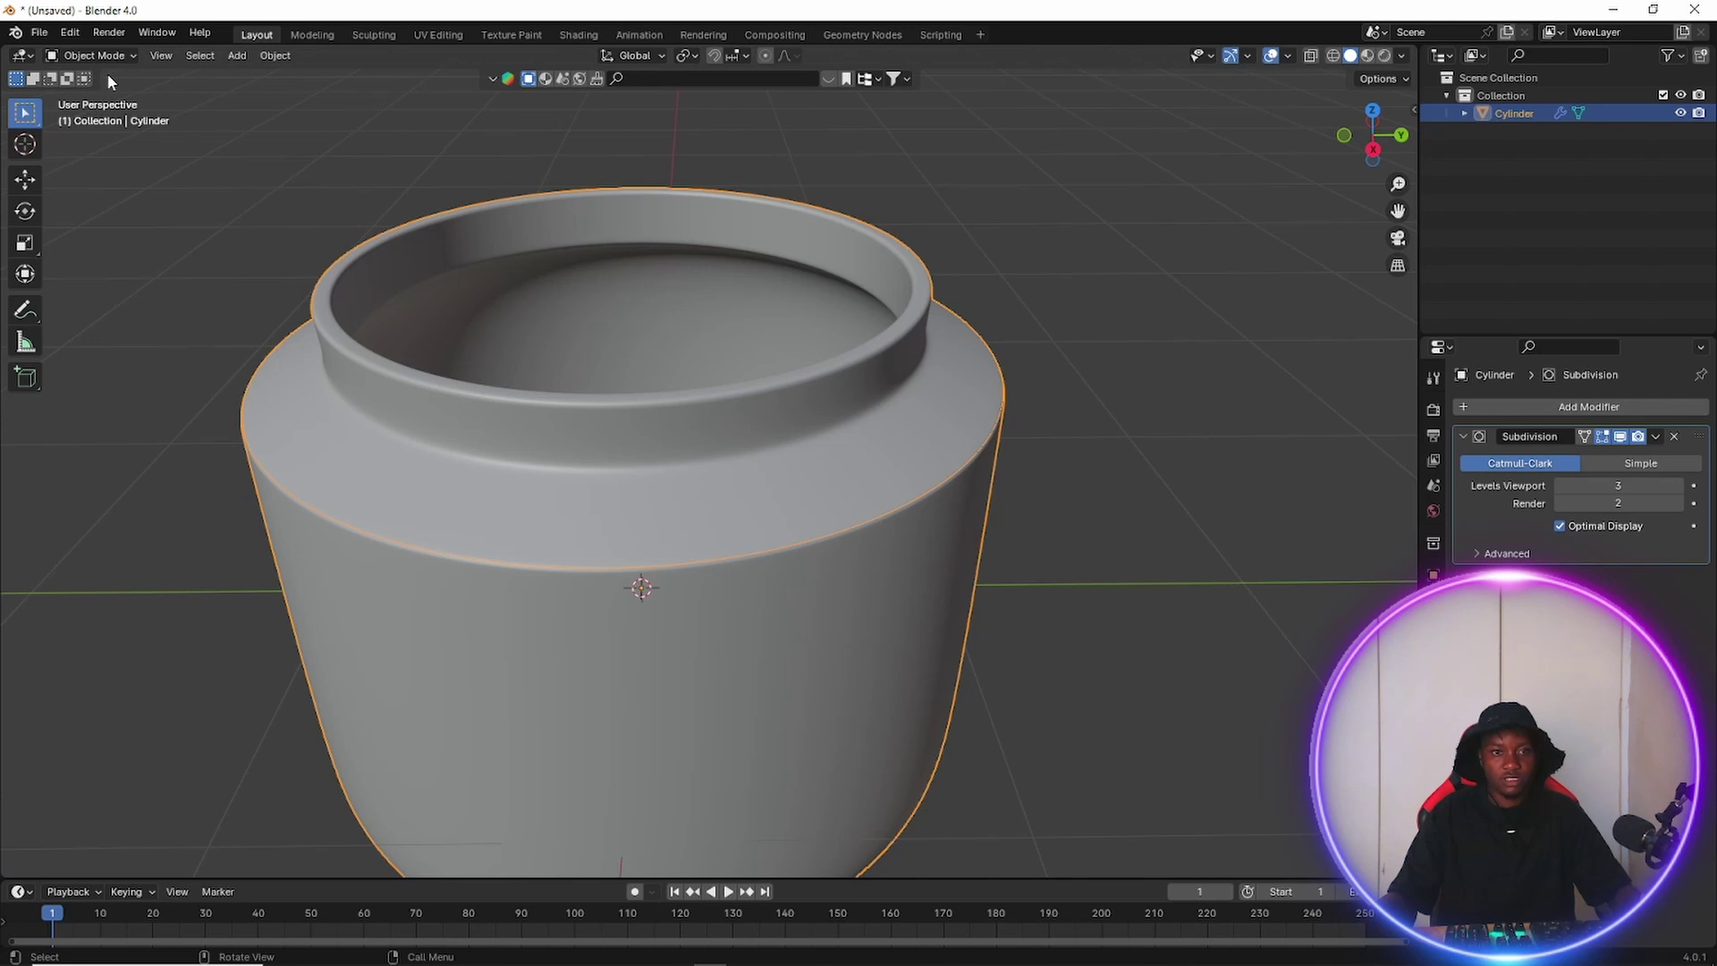
In Edit Mode, separate the duplicated shoulder edge loop into its own object by selection, and return to Object Mode.
click(102, 55)
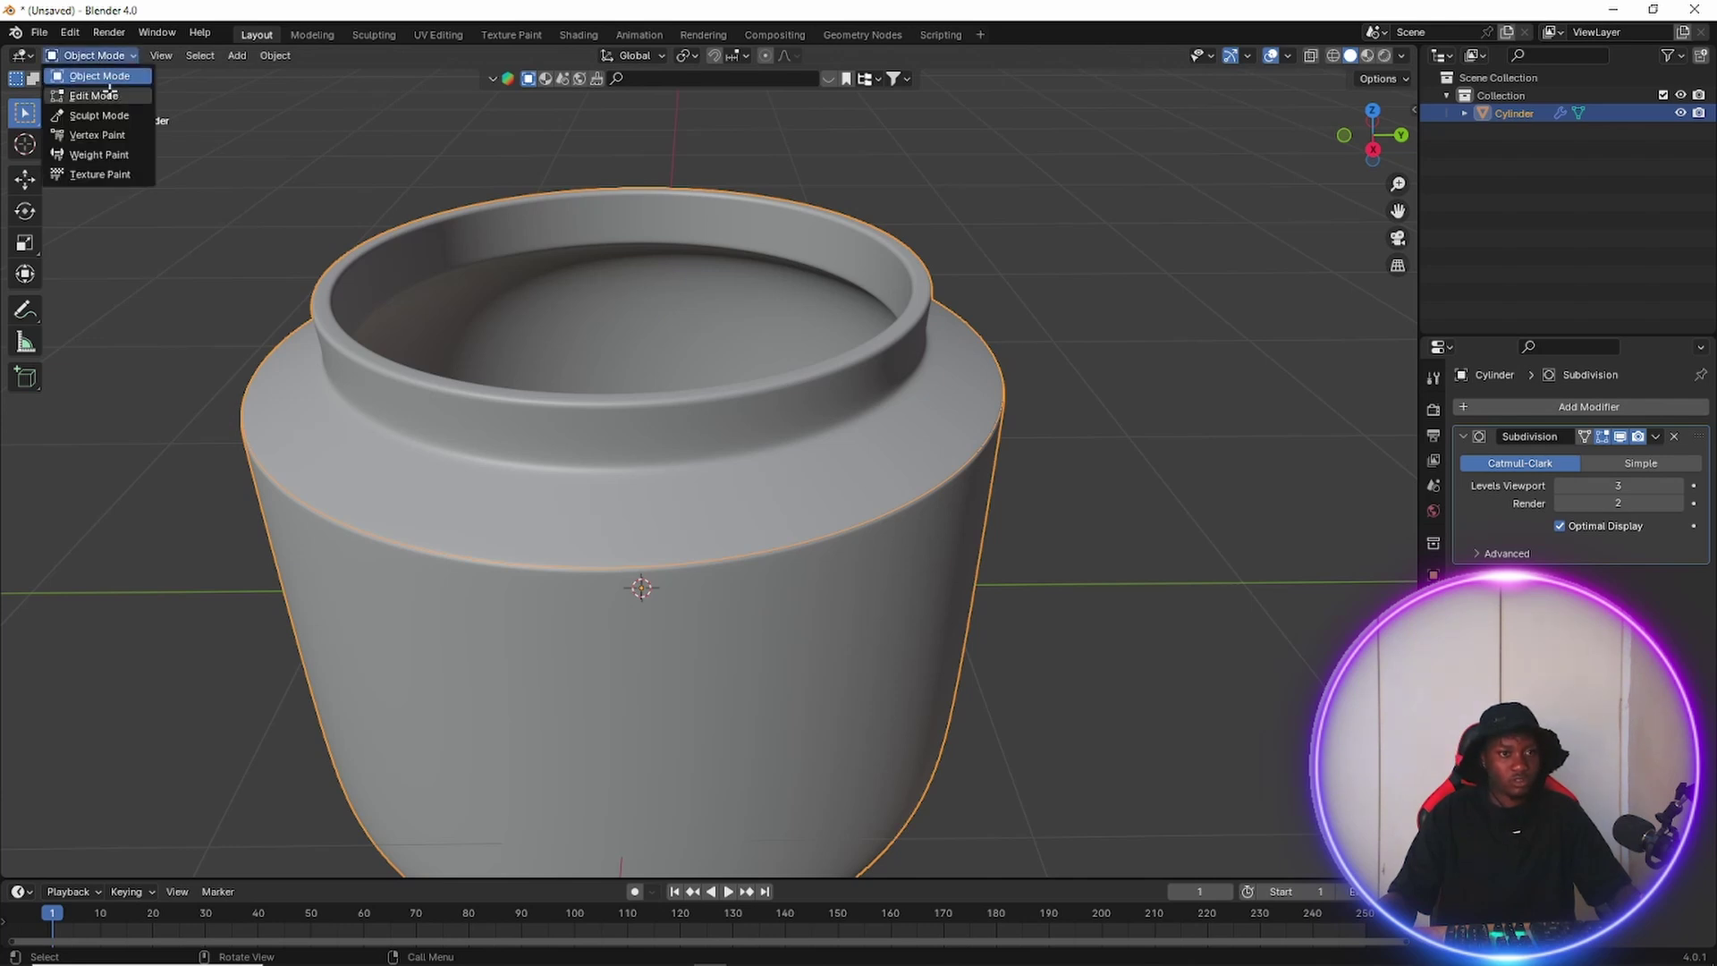
click(94, 95)
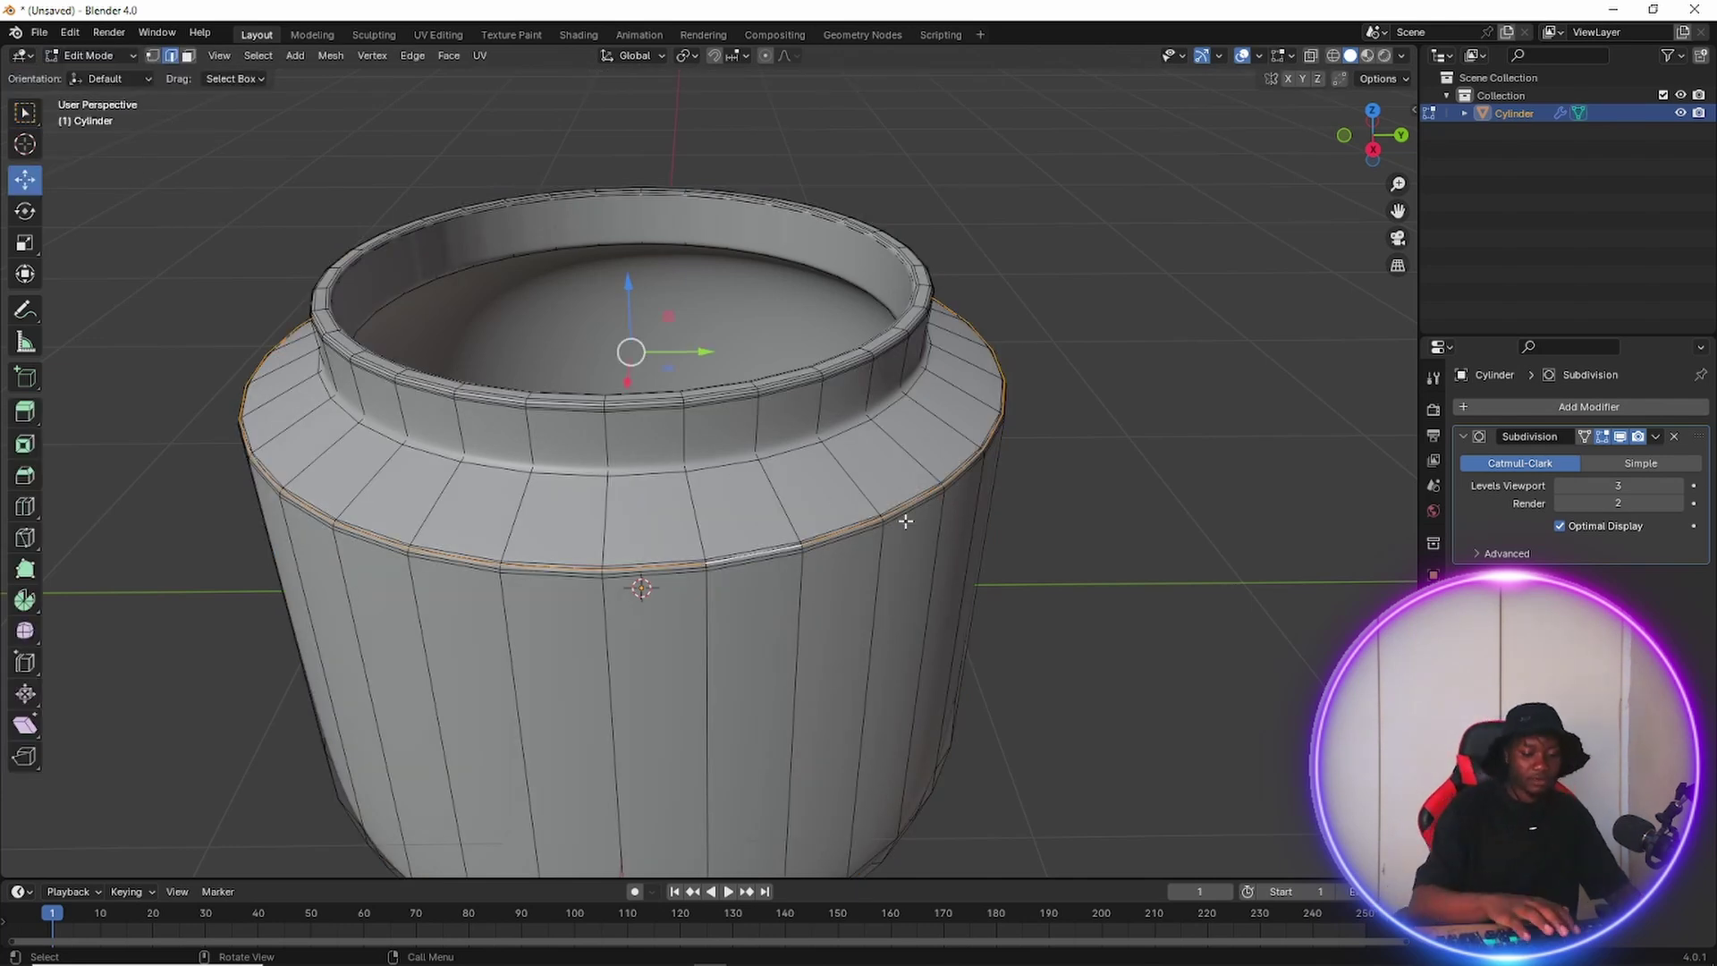
key(p)
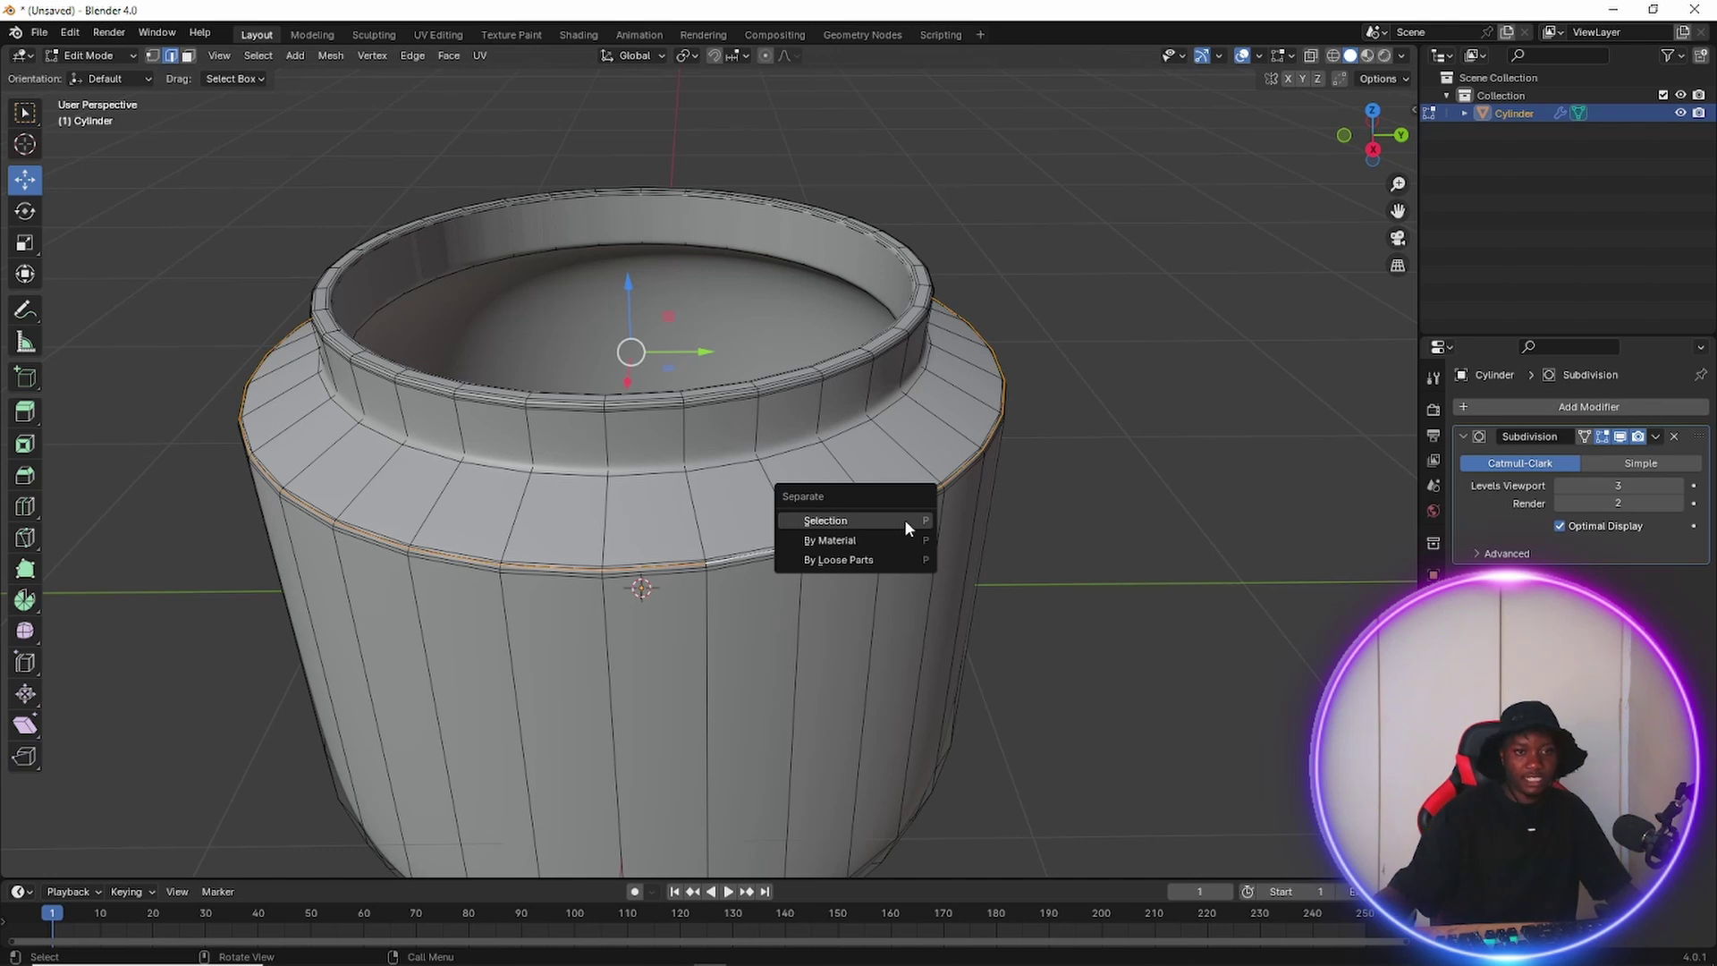
click(905, 519)
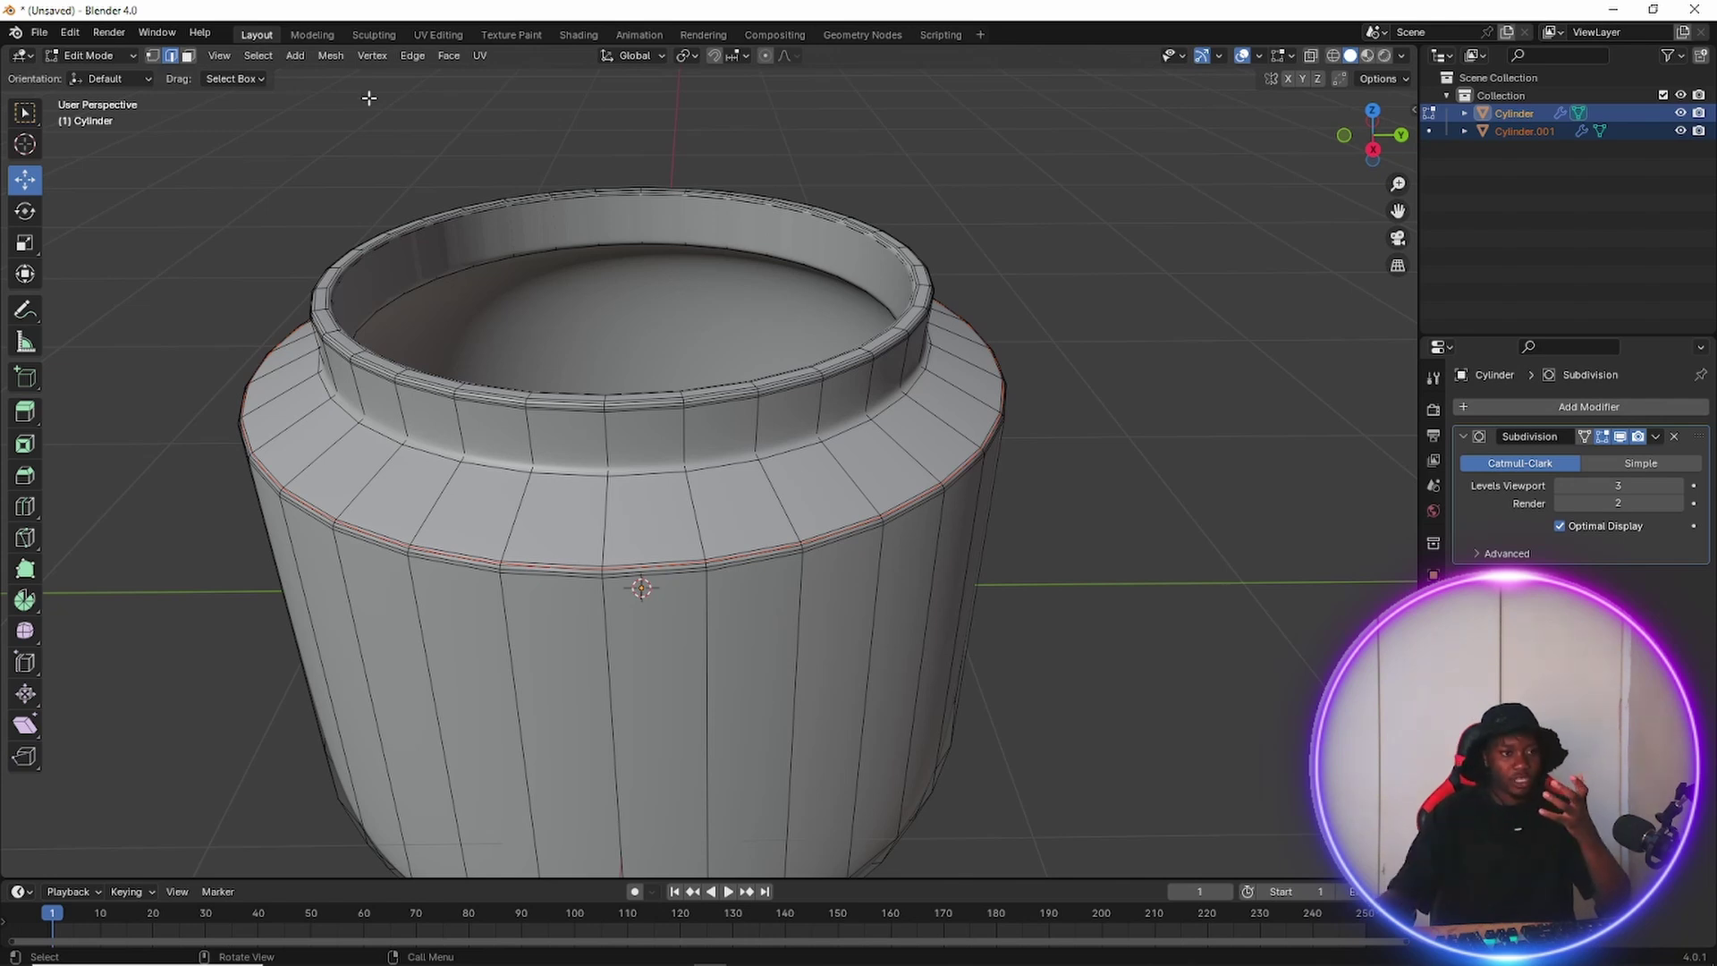
click(88, 55)
click(83, 75)
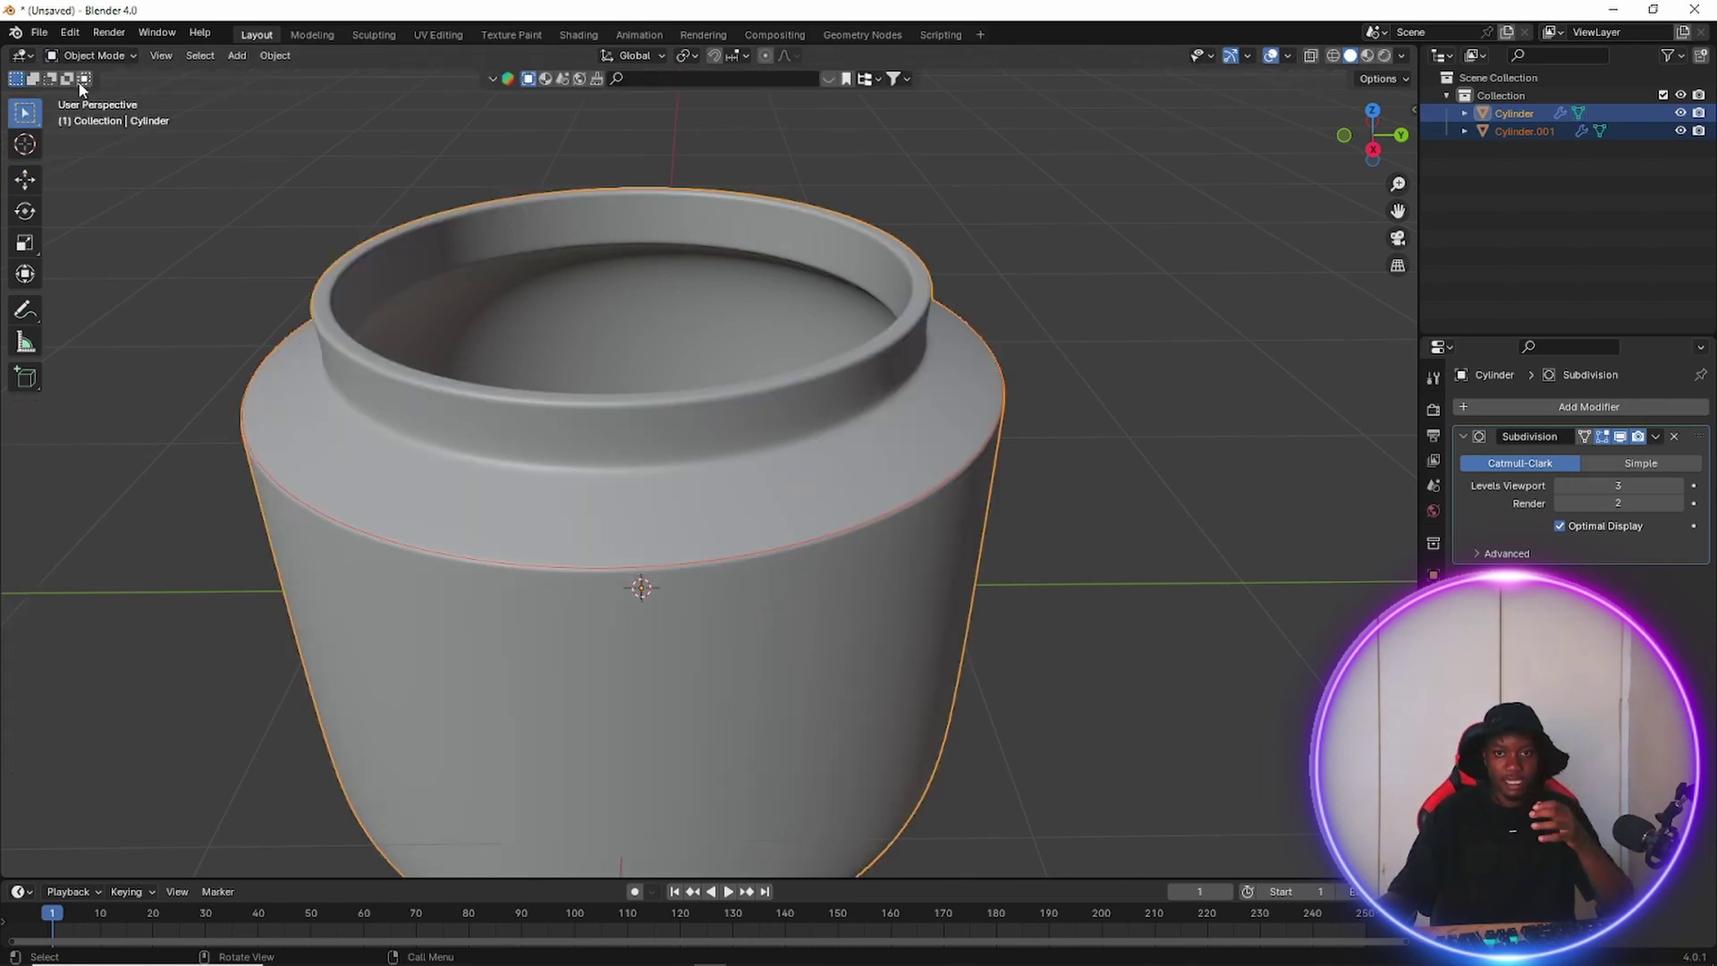
Rename the separated edge-loop object as lid.
click(1480, 166)
click(1545, 131)
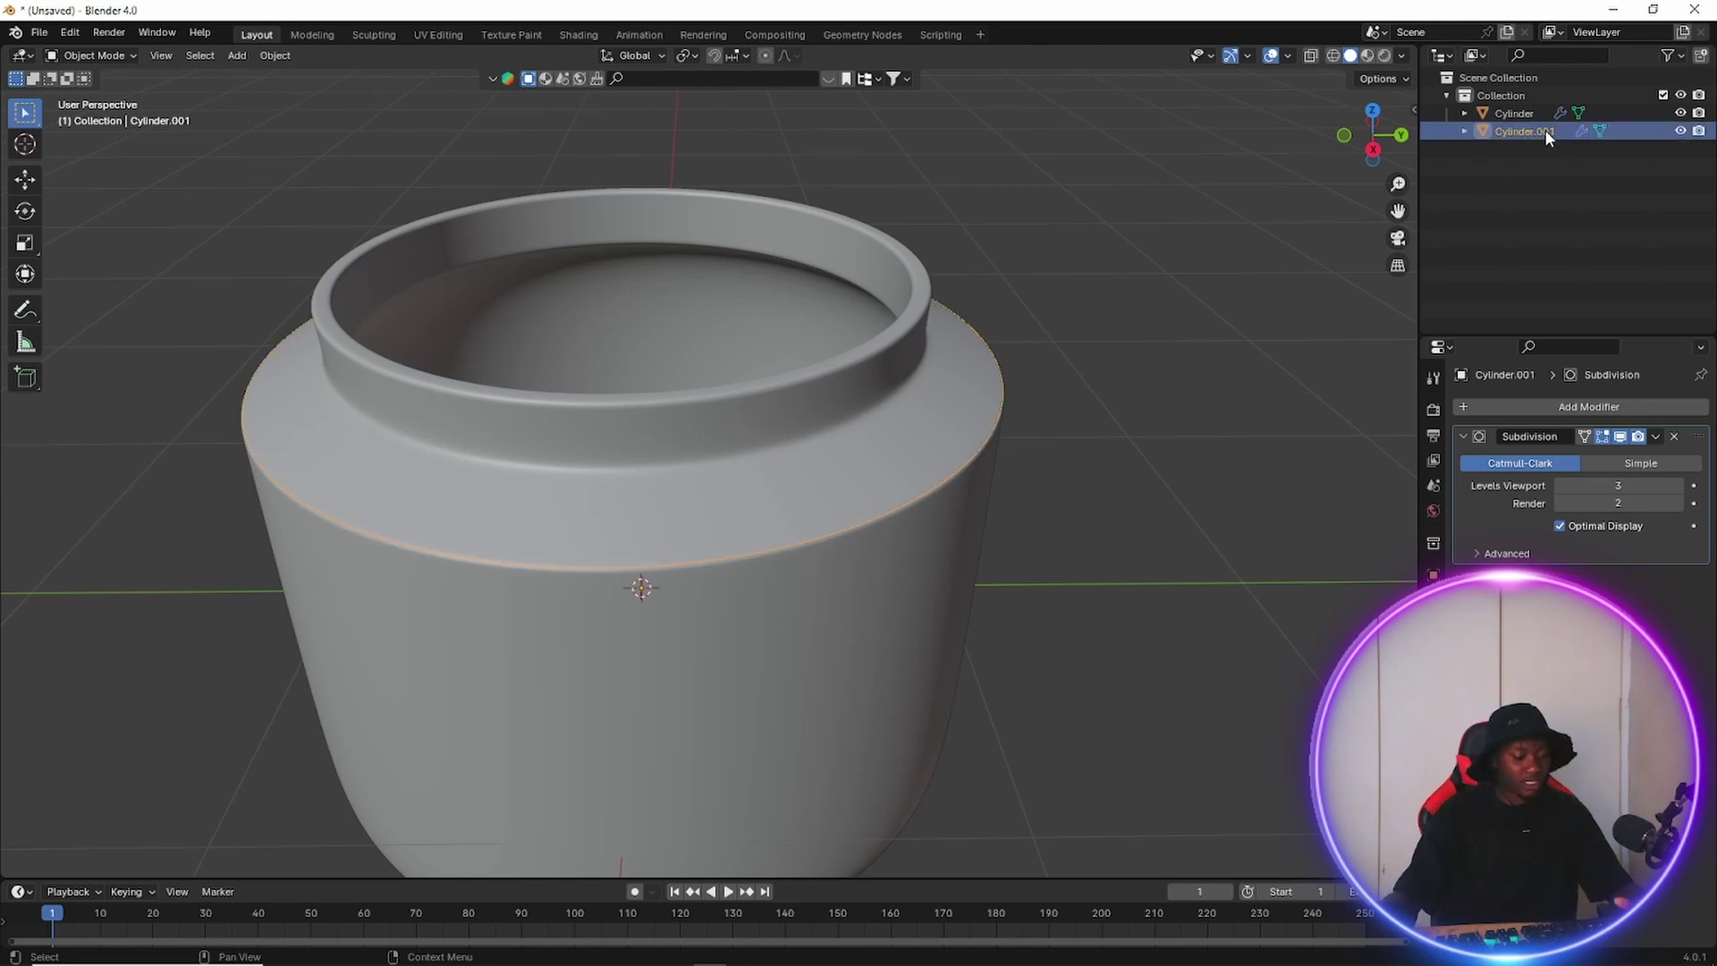
double_click(1546, 130)
key(BackSpace)
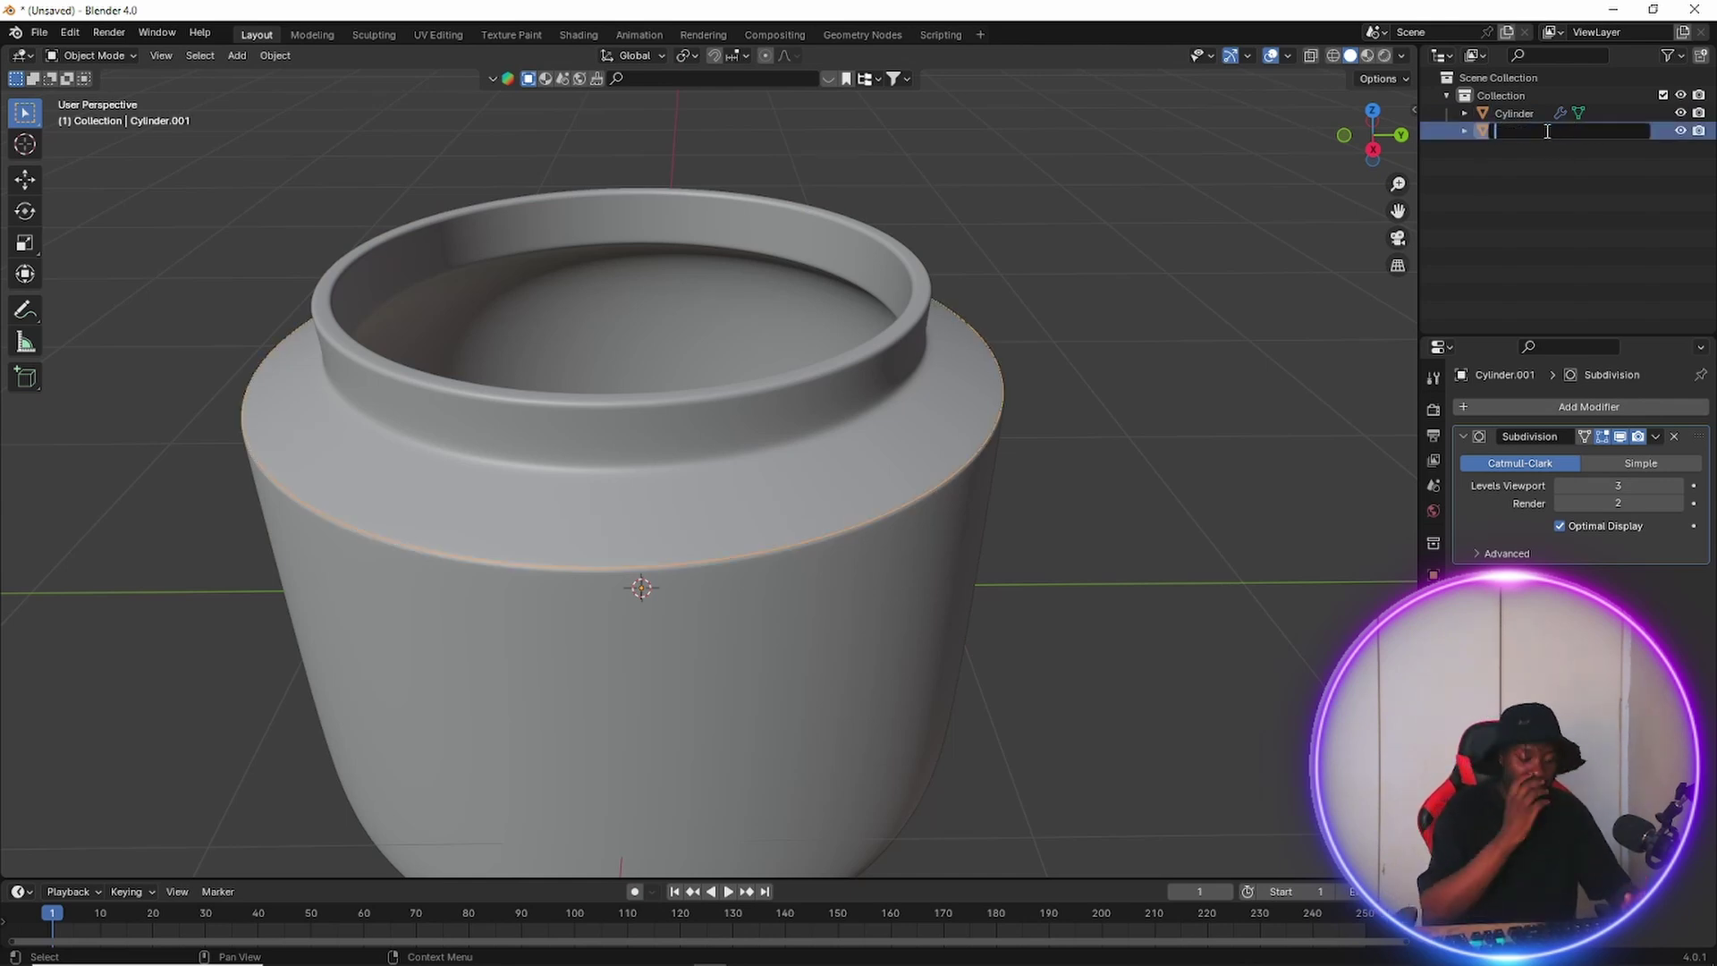
text(l)
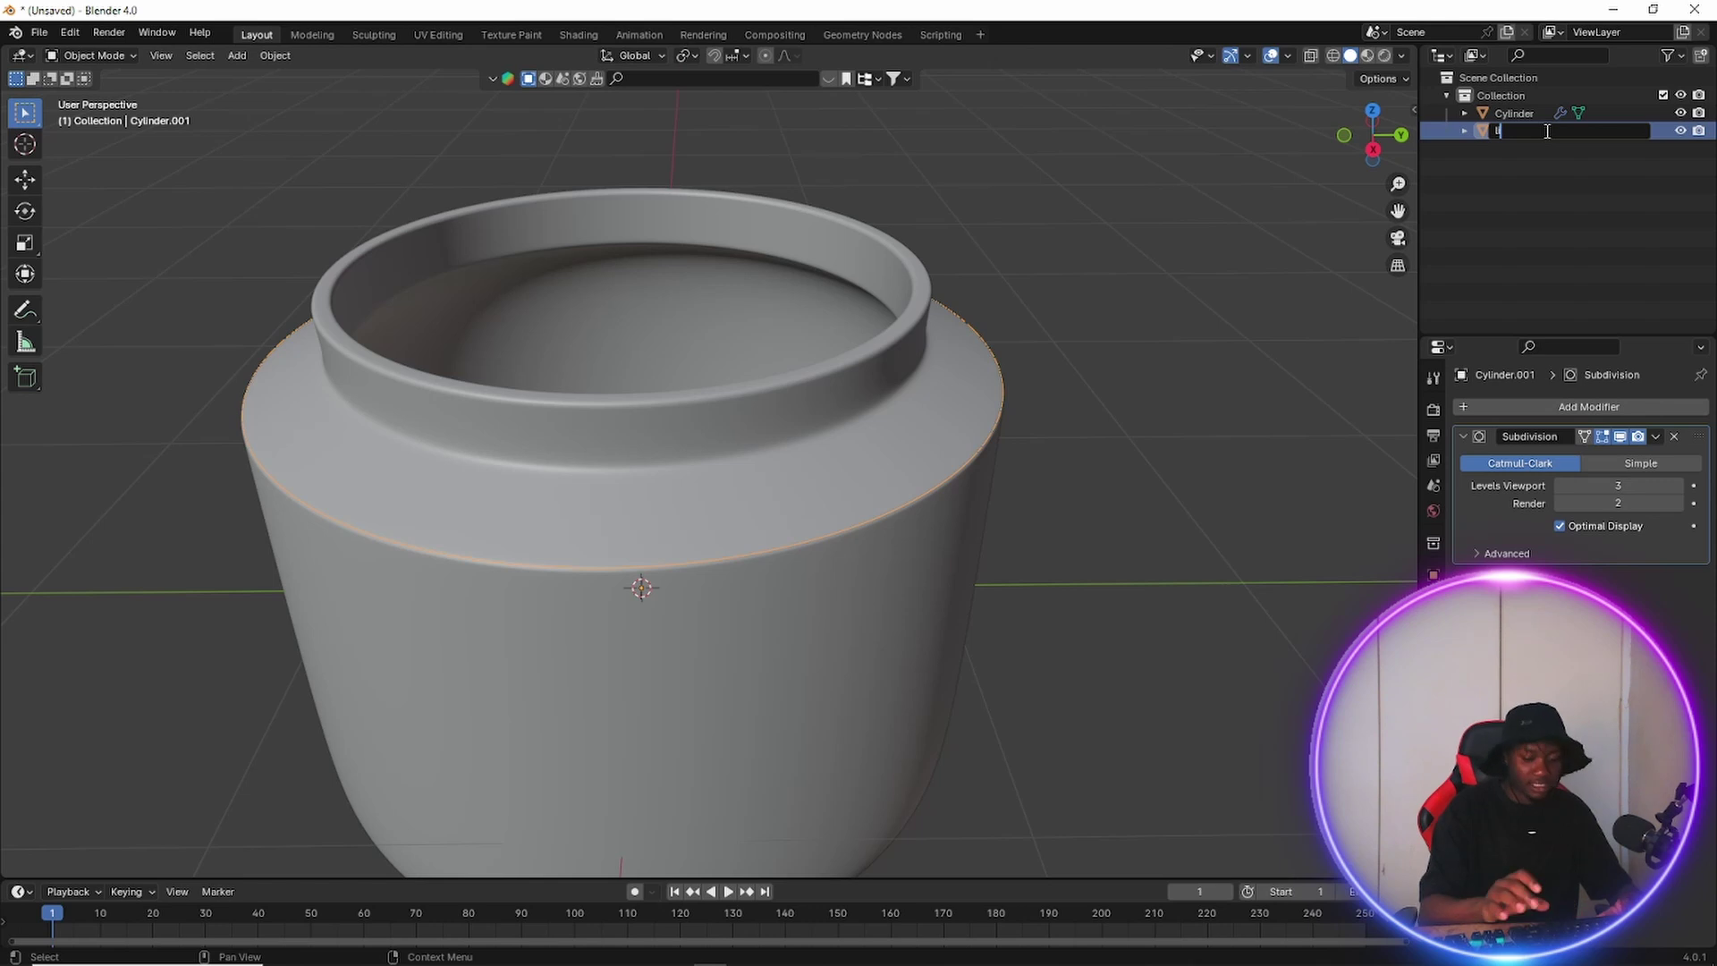
text(id)
key(Return)
Rename the jar's Cylinder object as body.
click(1533, 118)
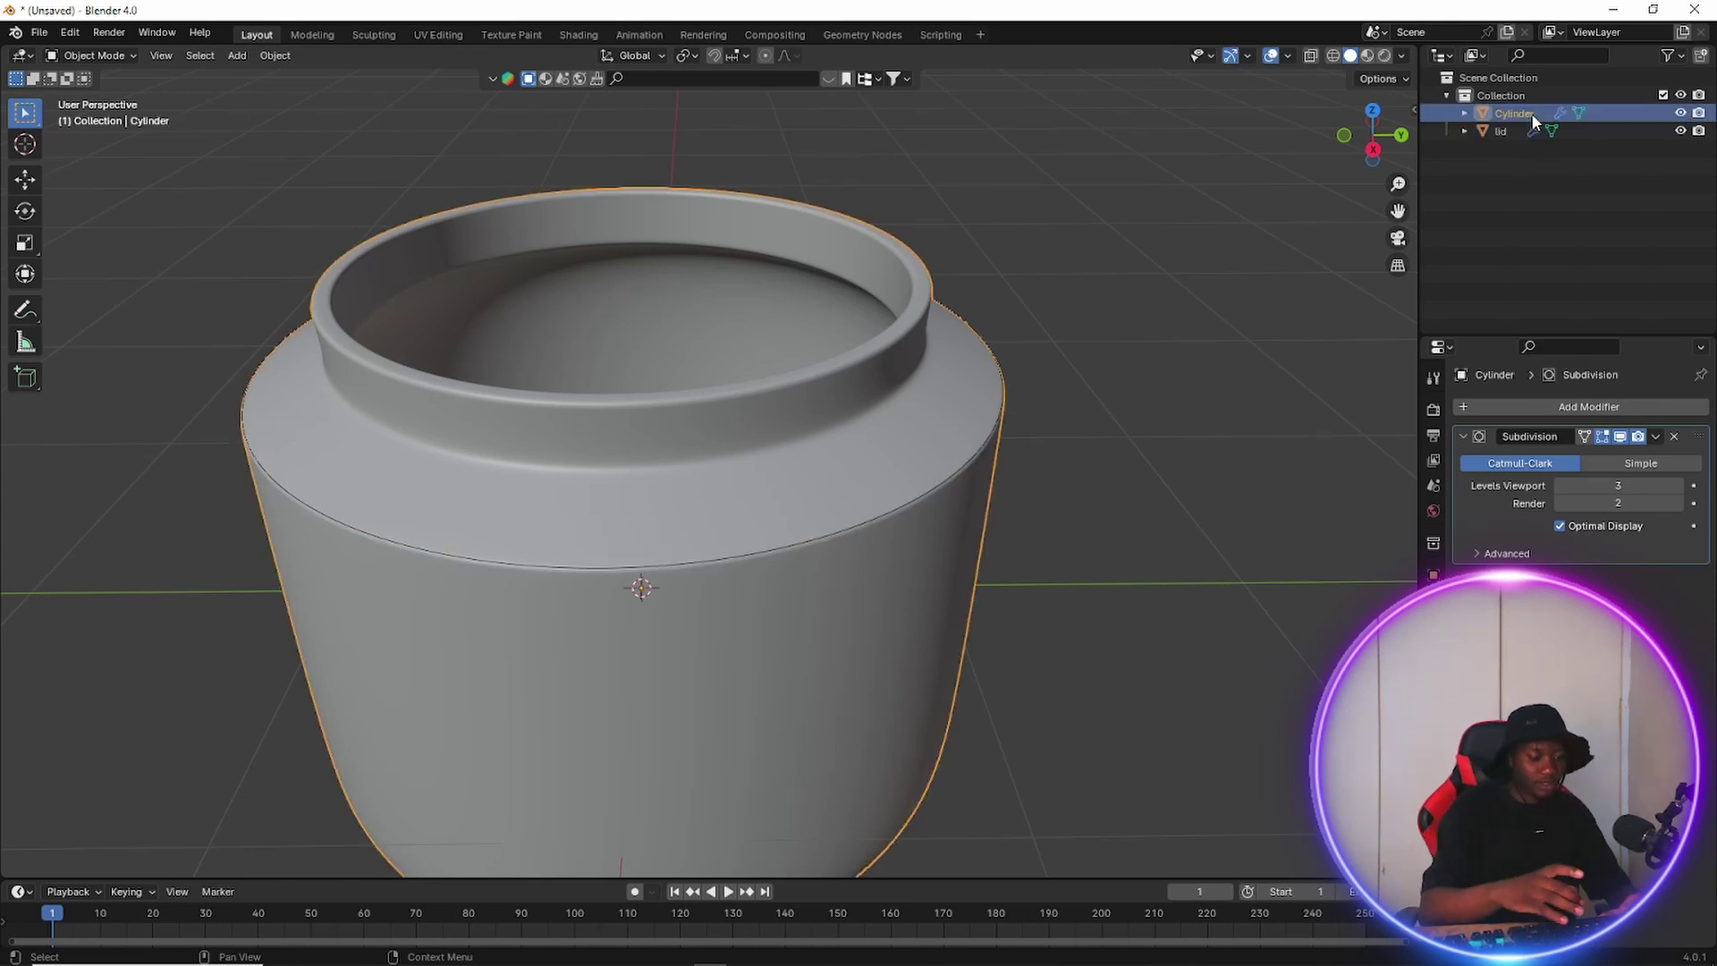
double_click(1514, 114)
text(b)
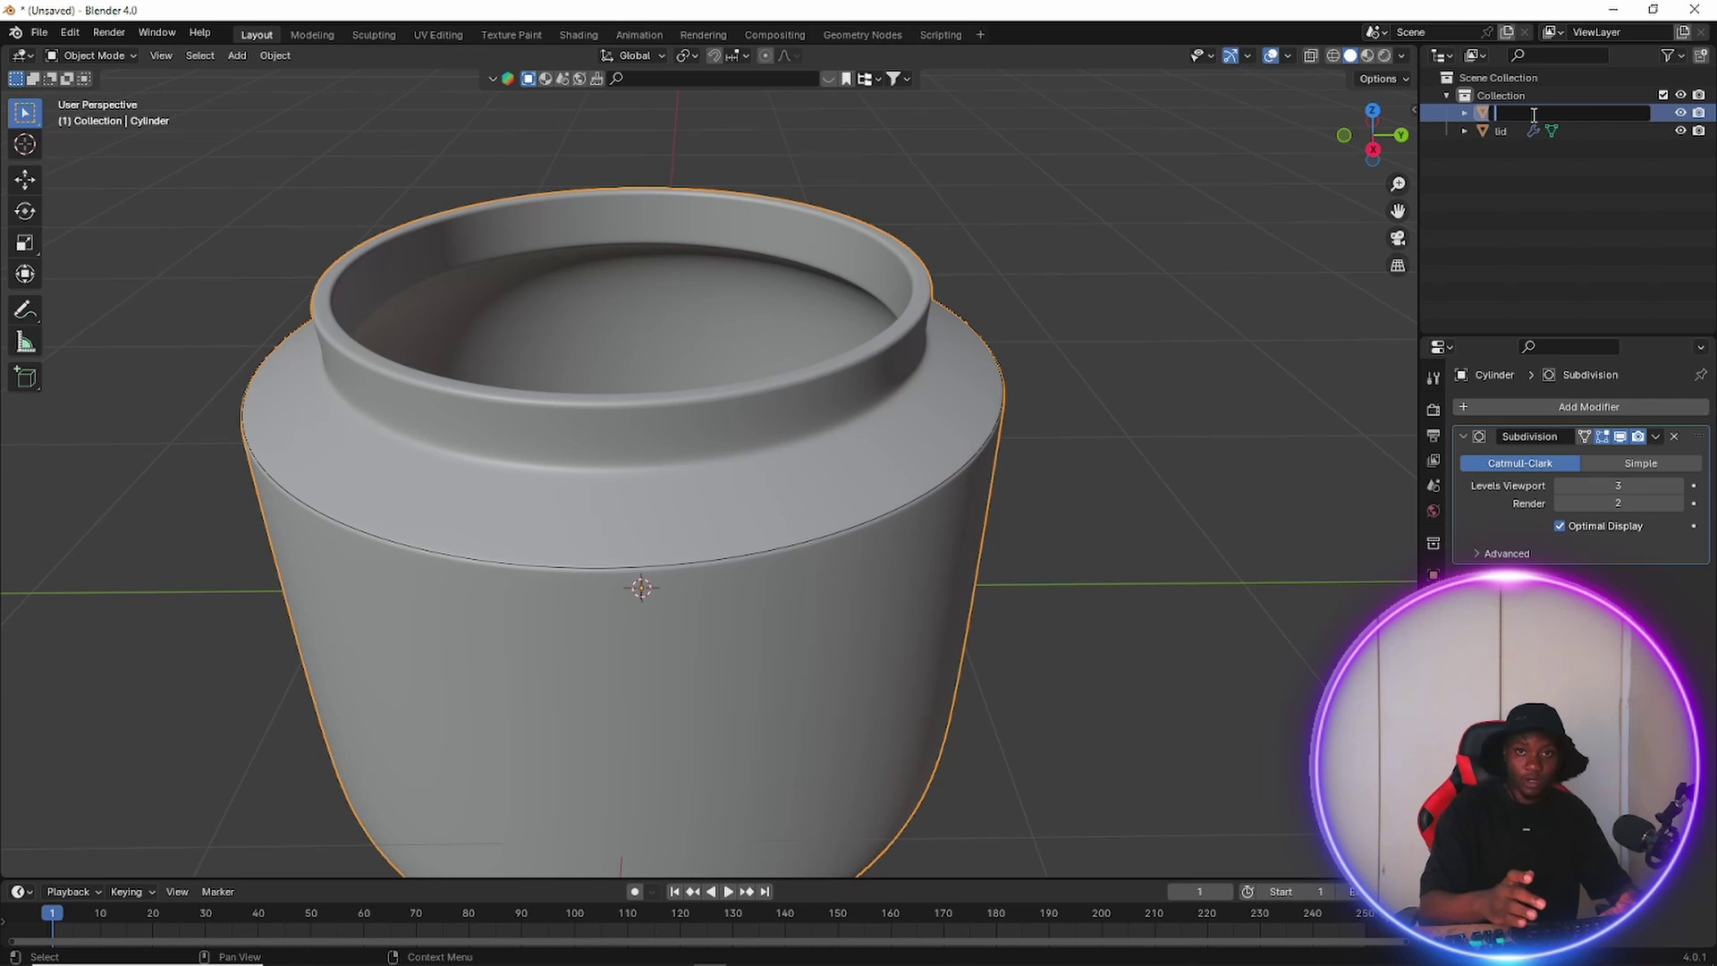
text(o)
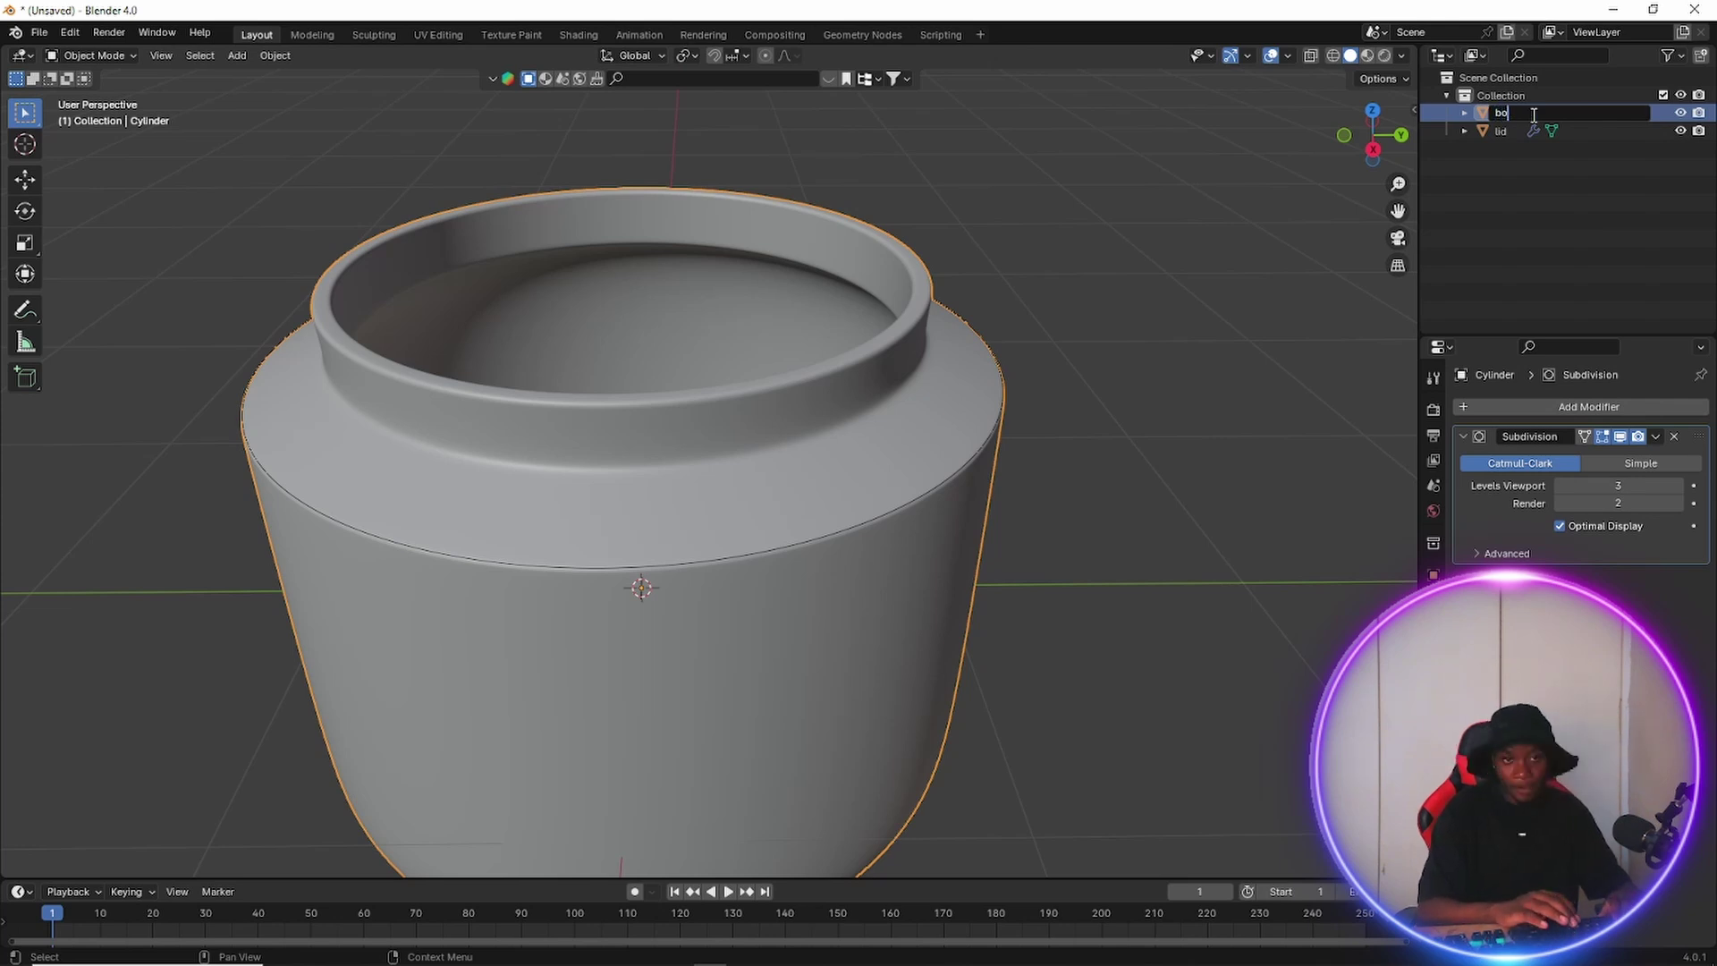
text(dy)
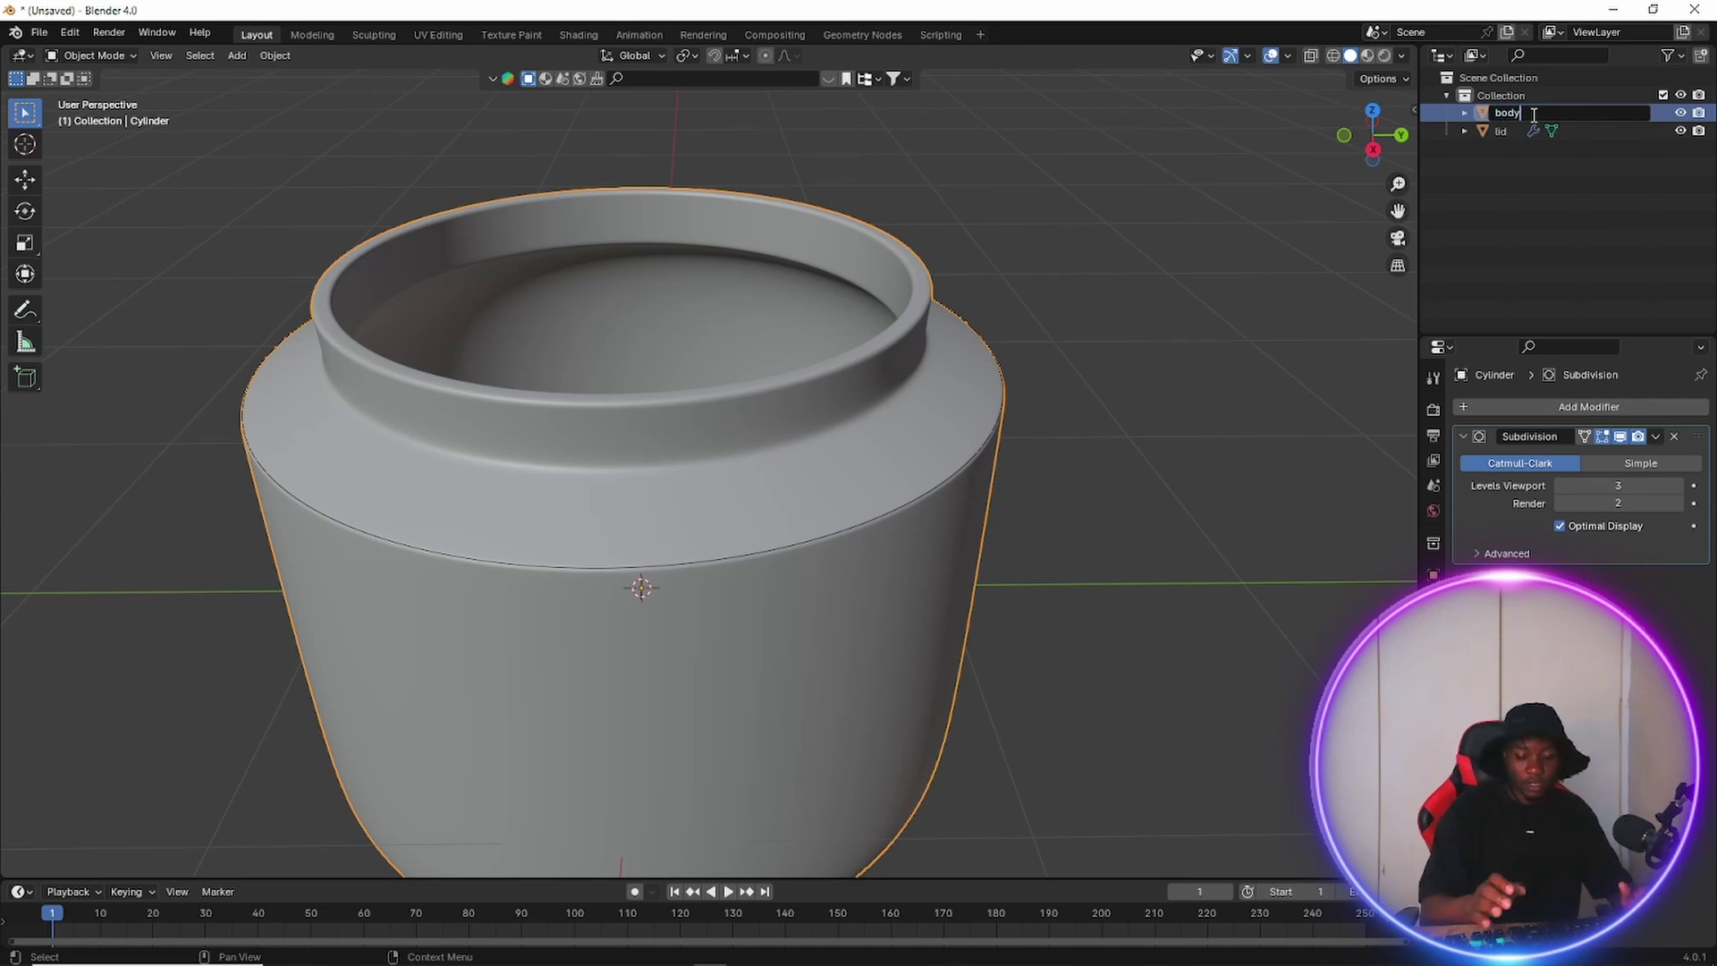
key(Return)
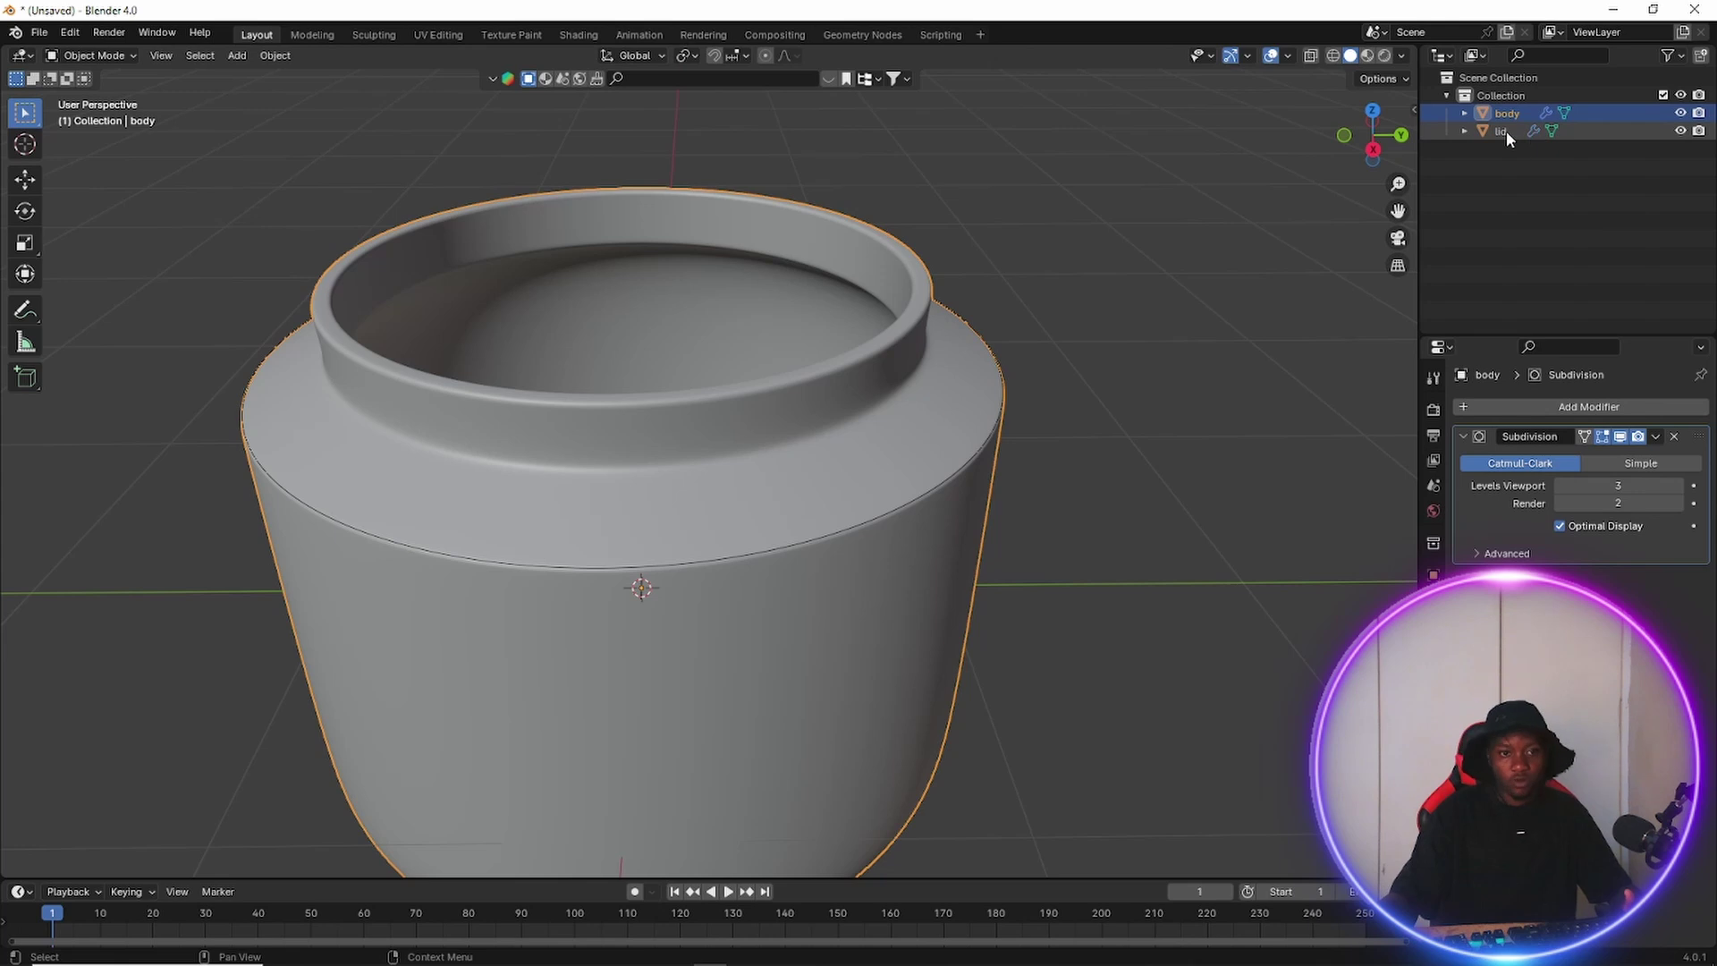
In Edit Mode on the lid object, extrude its whole edge loop upward along Z by about 0.4 m.
click(1506, 131)
click(89, 56)
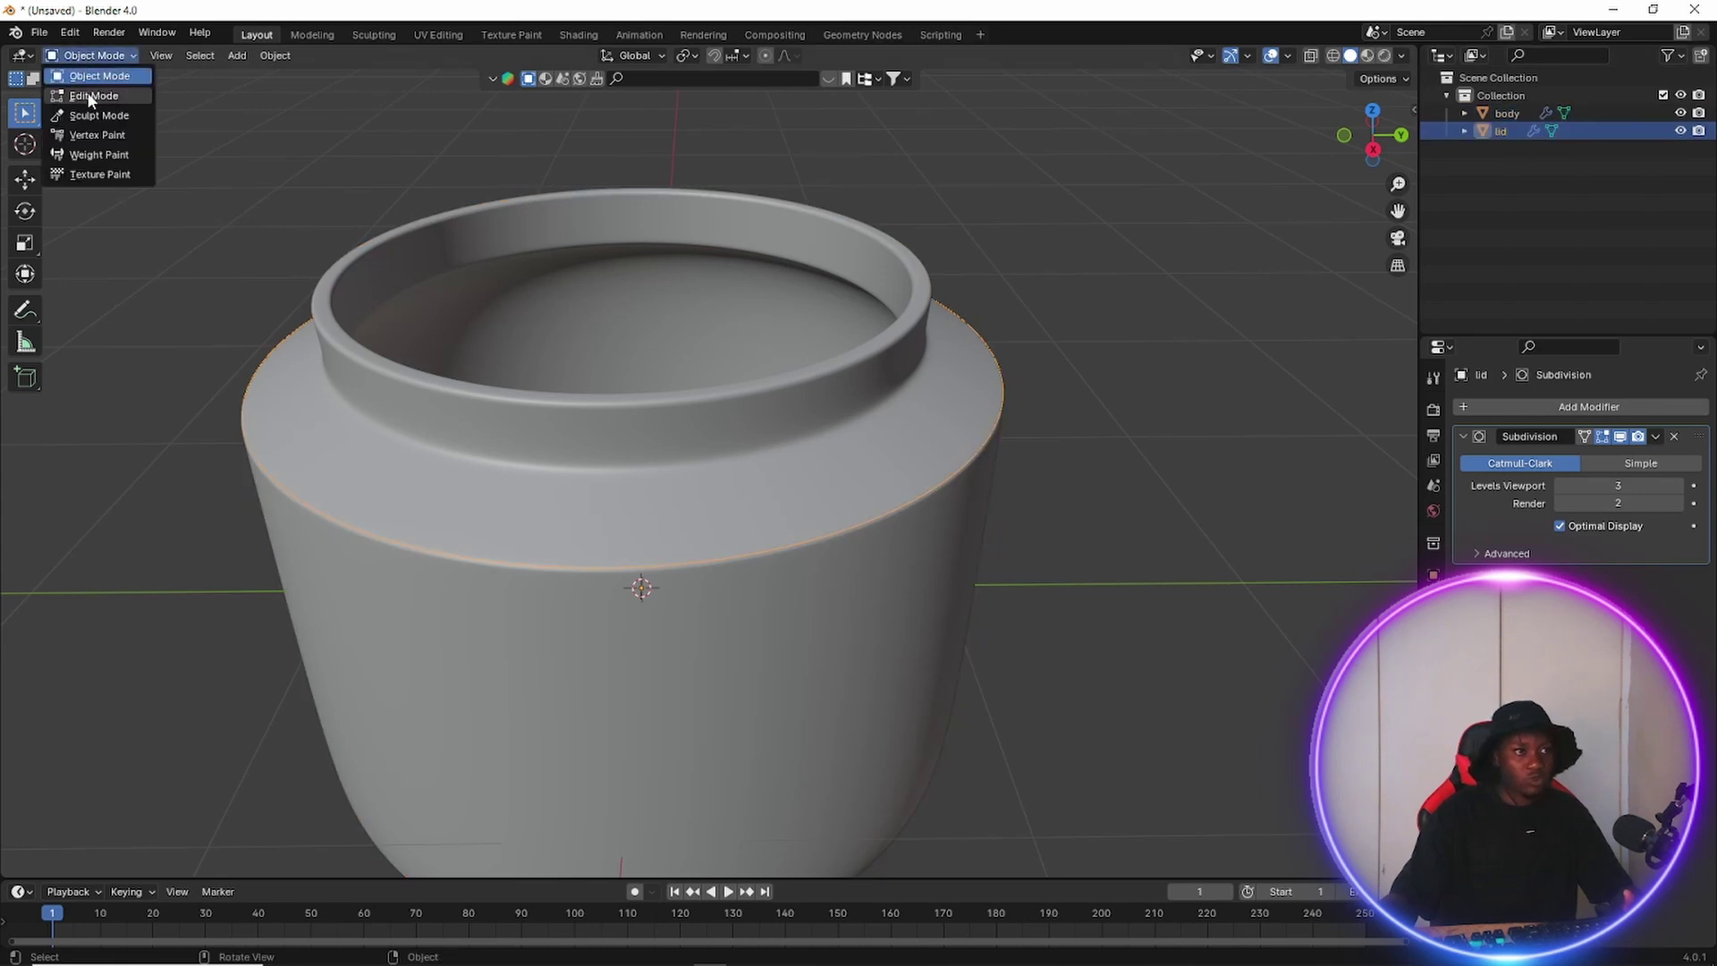
click(87, 92)
scroll(617, 621, down, 3)
key(a)
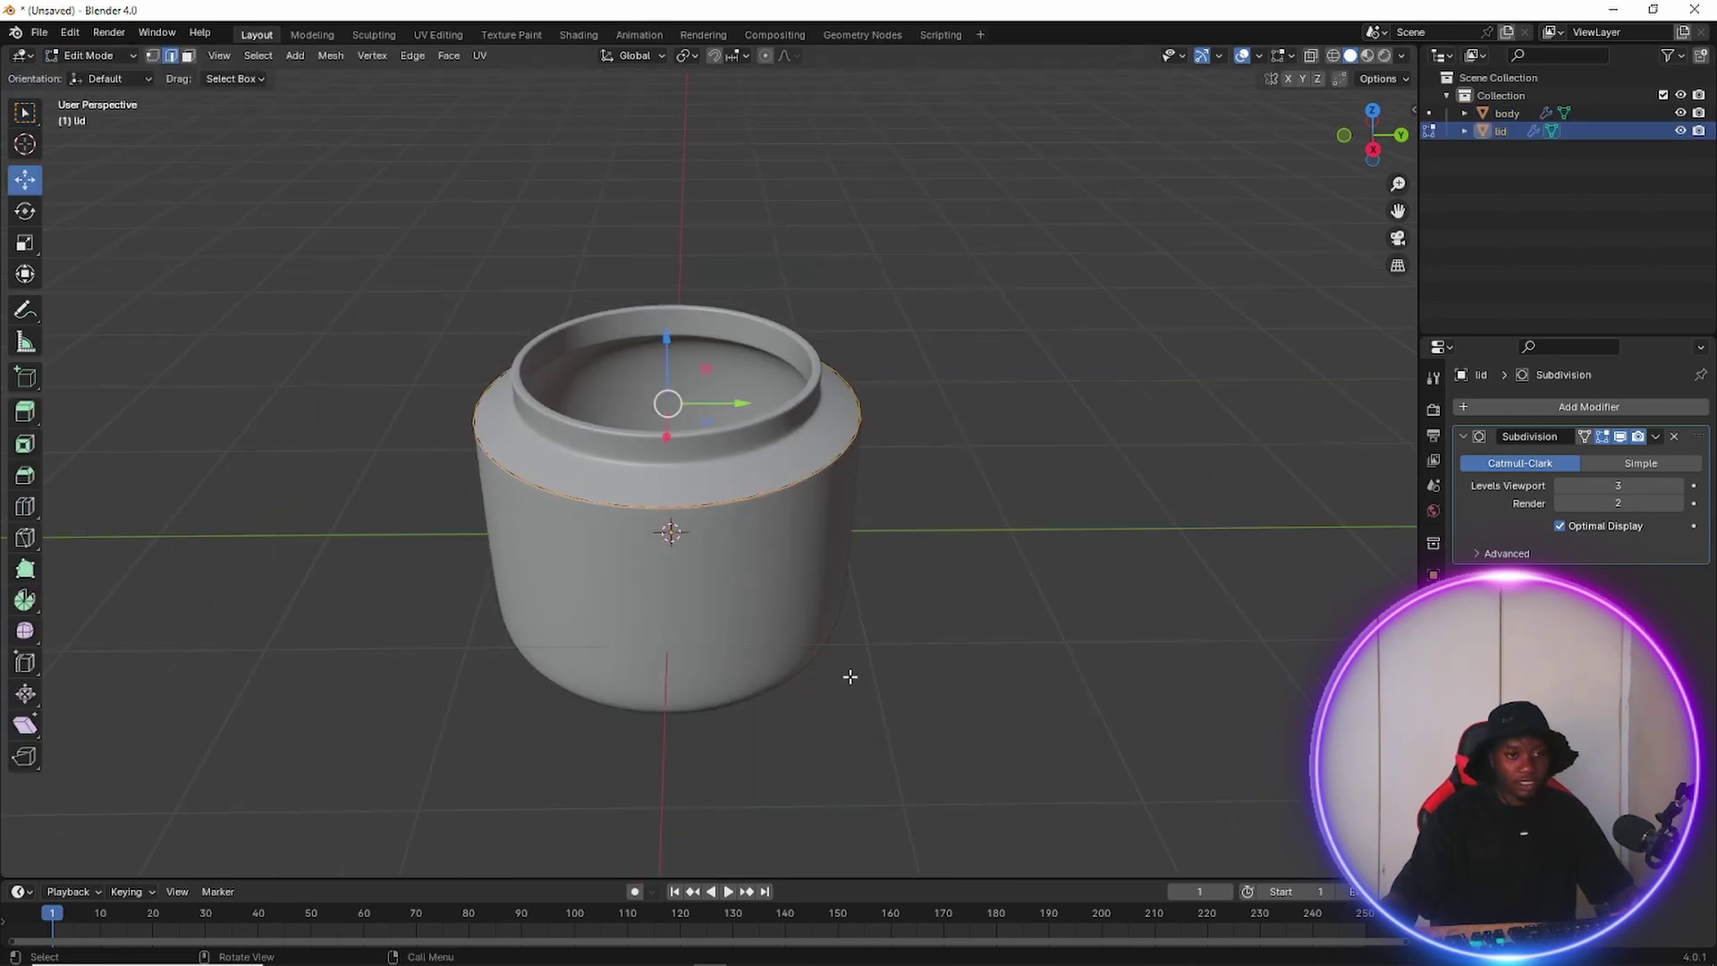
scroll(842, 673, up, 2)
key(e)
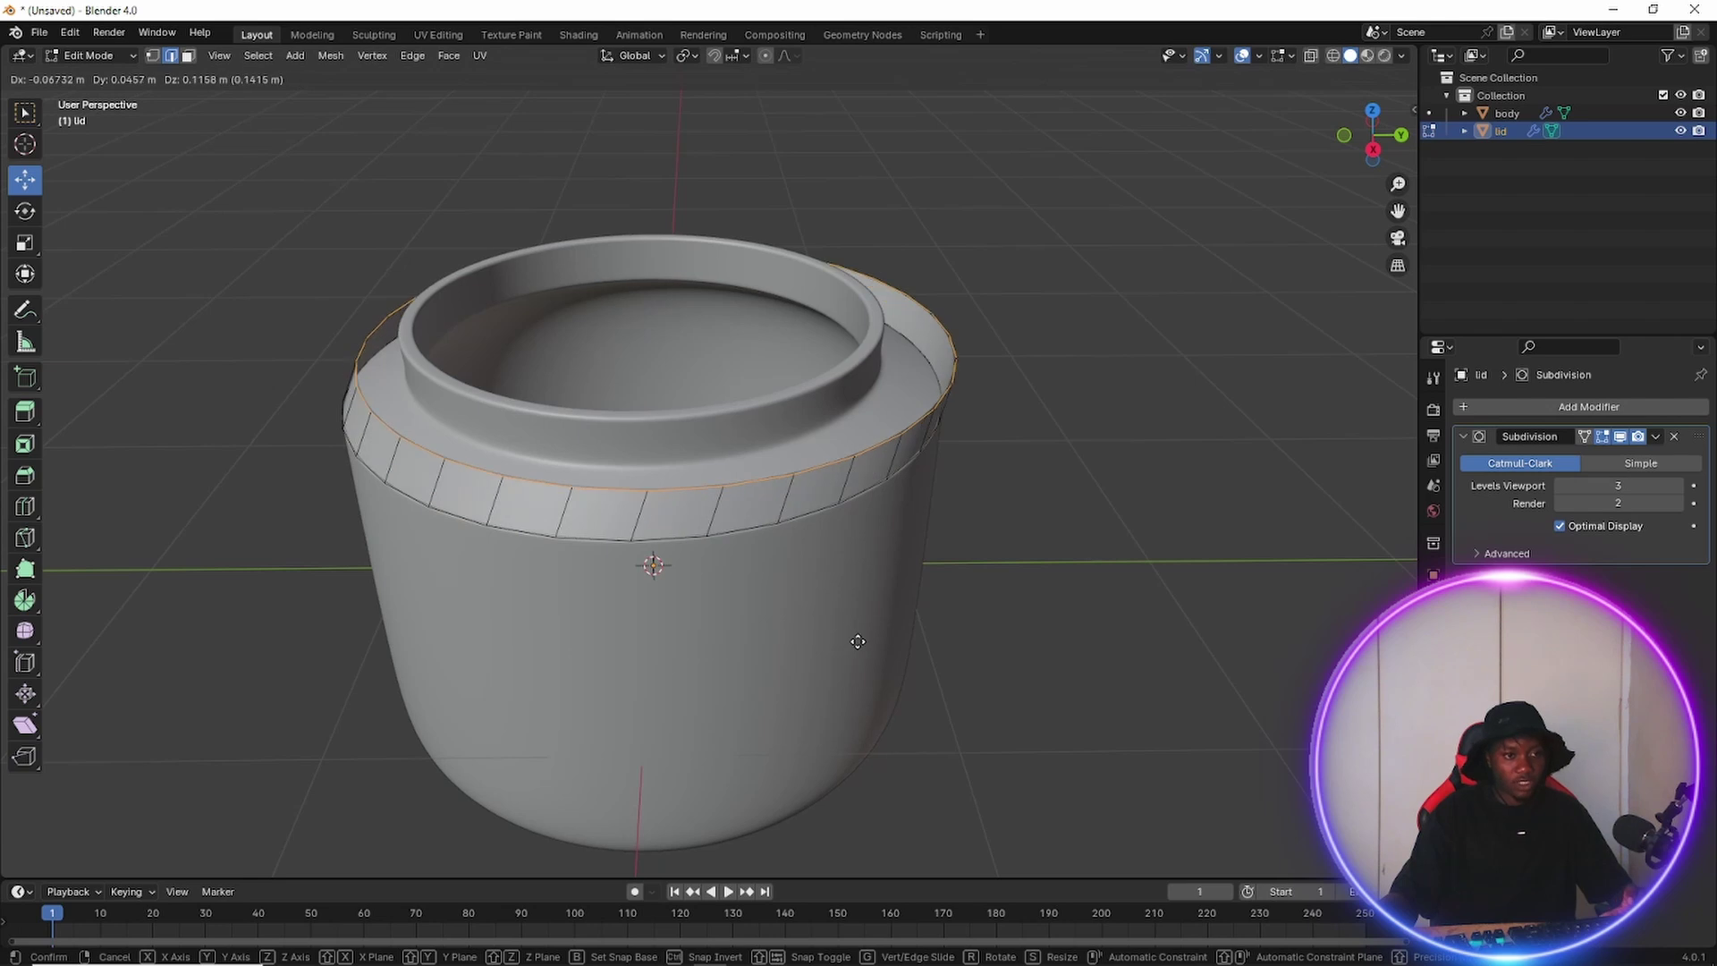
key(z)
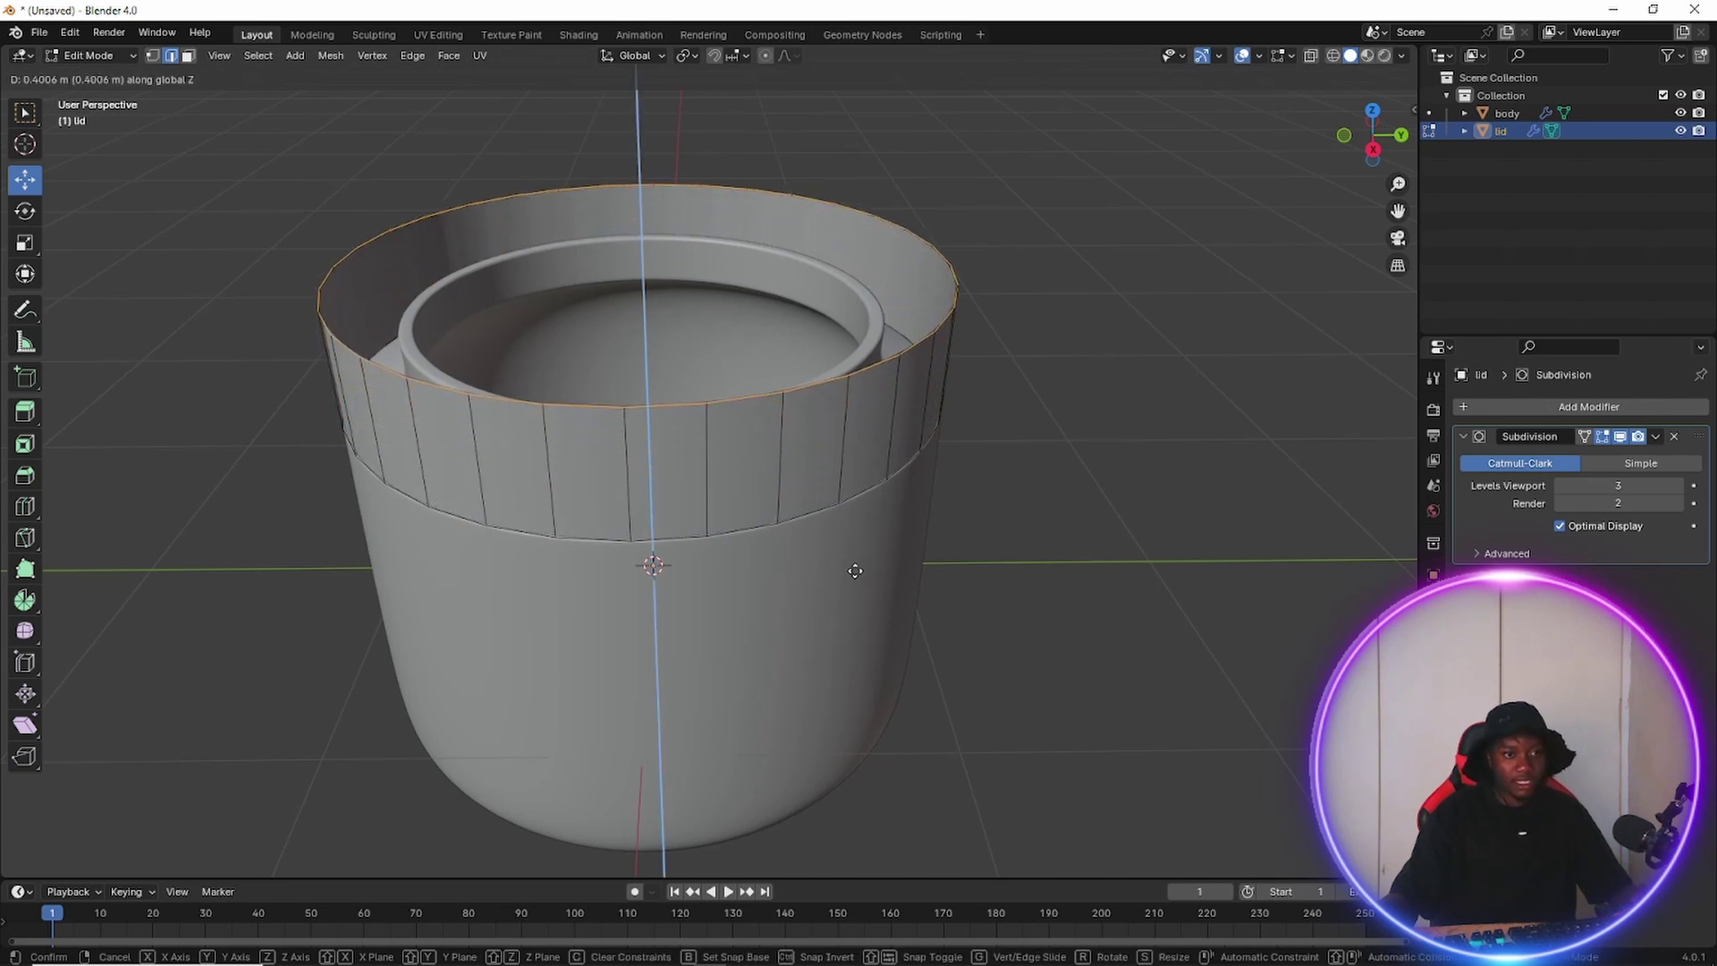
click(855, 568)
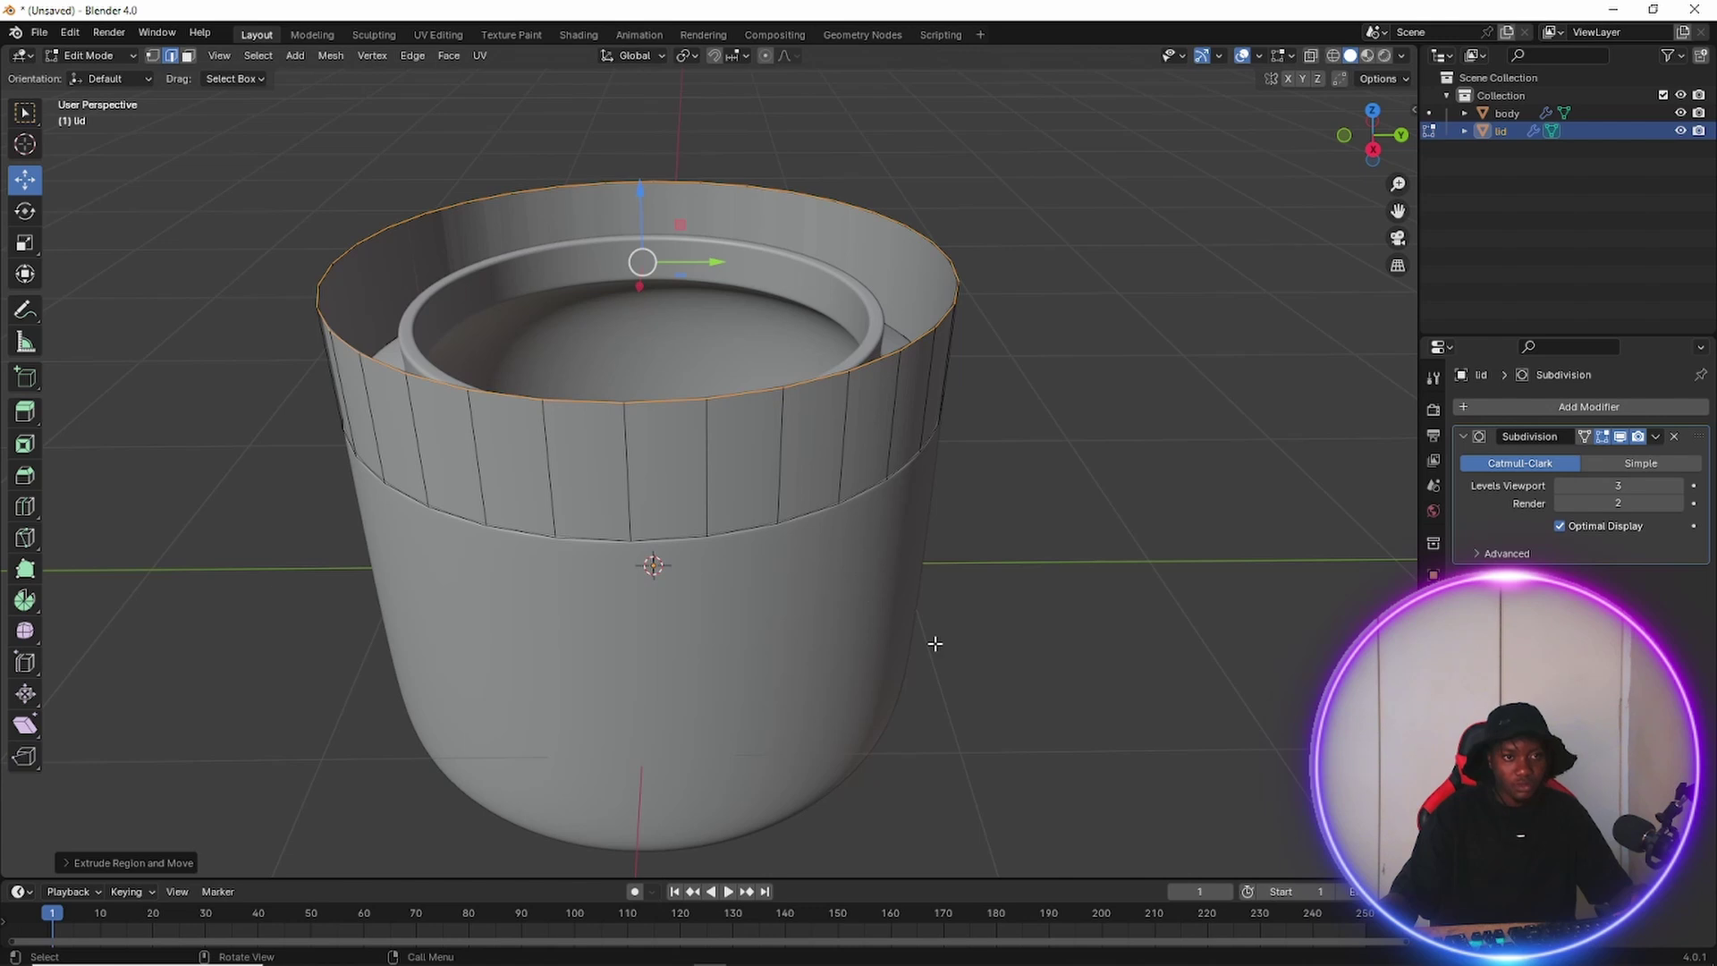
Fill the lid's open upper edge loop with a face, inset that face slightly, and return to Object Mode.
key(f)
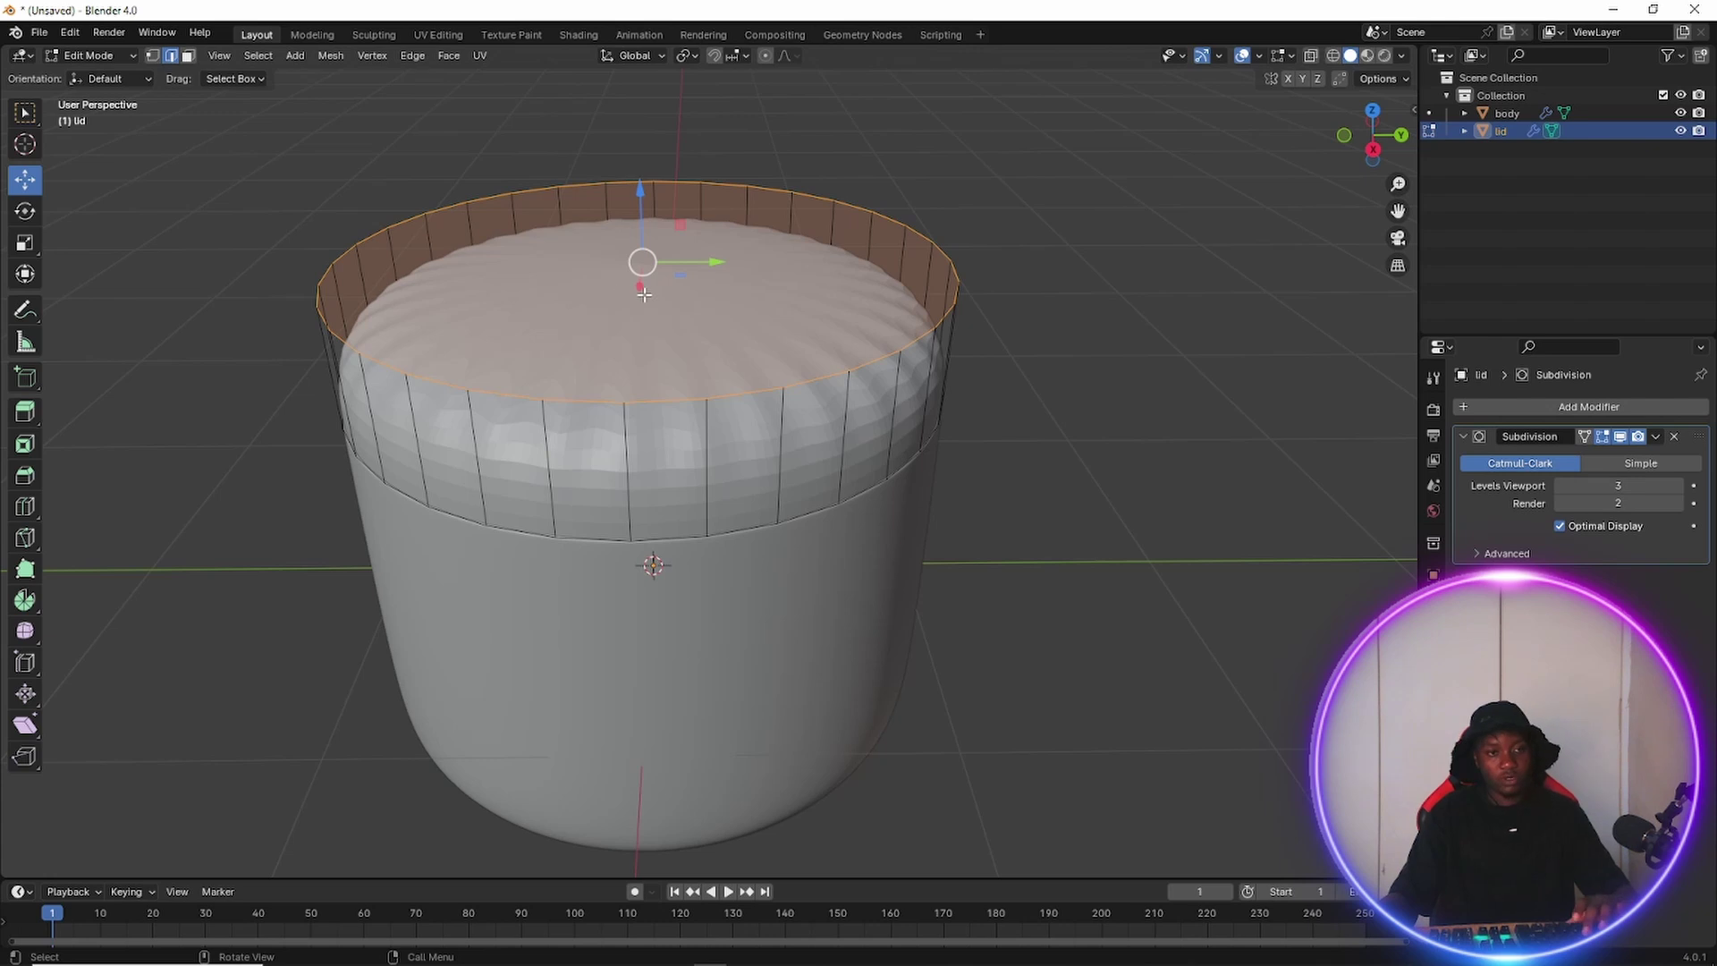
key(i)
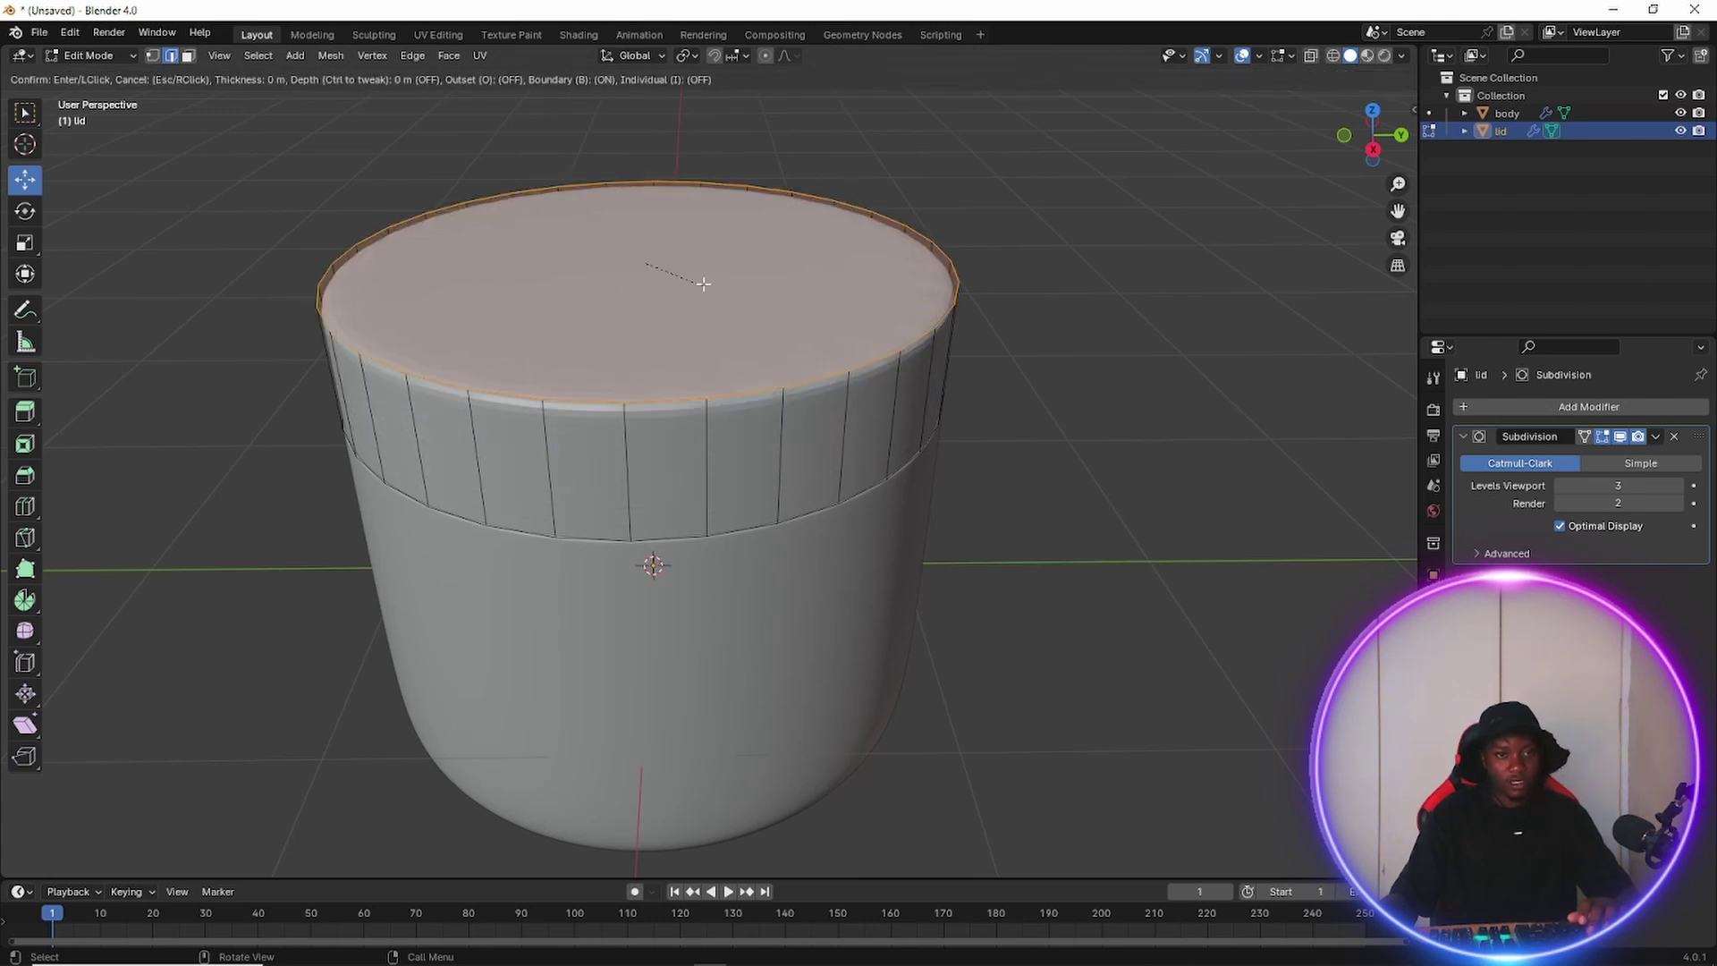
click(1131, 358)
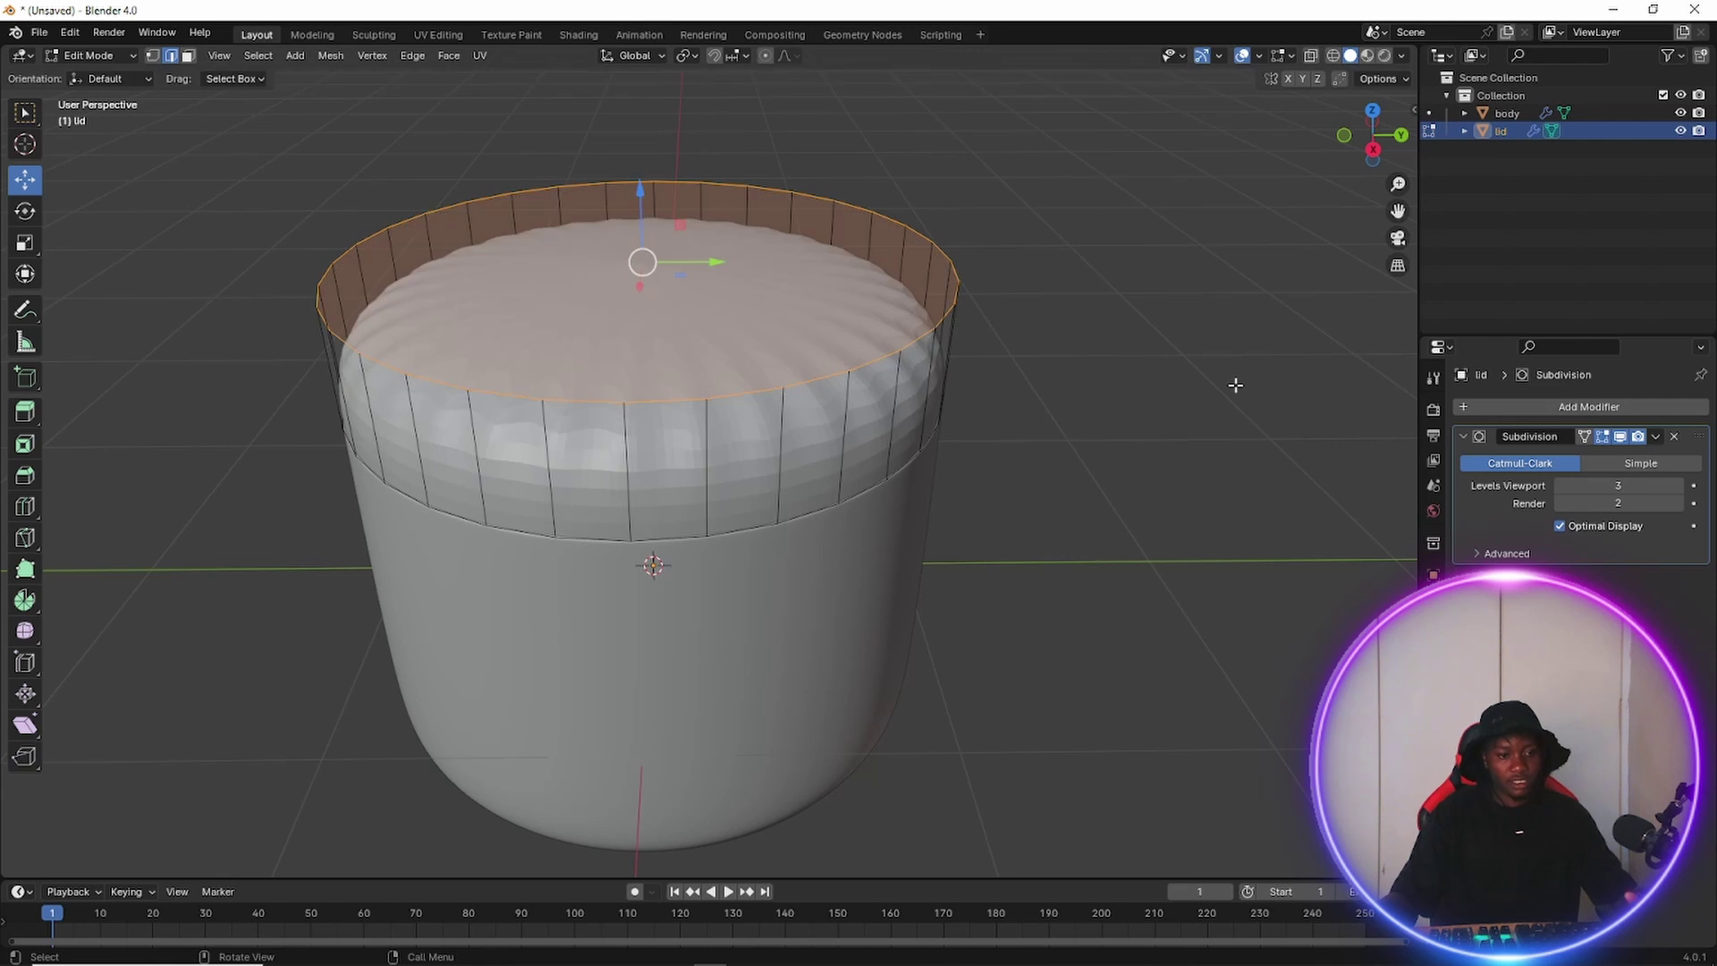
key(i)
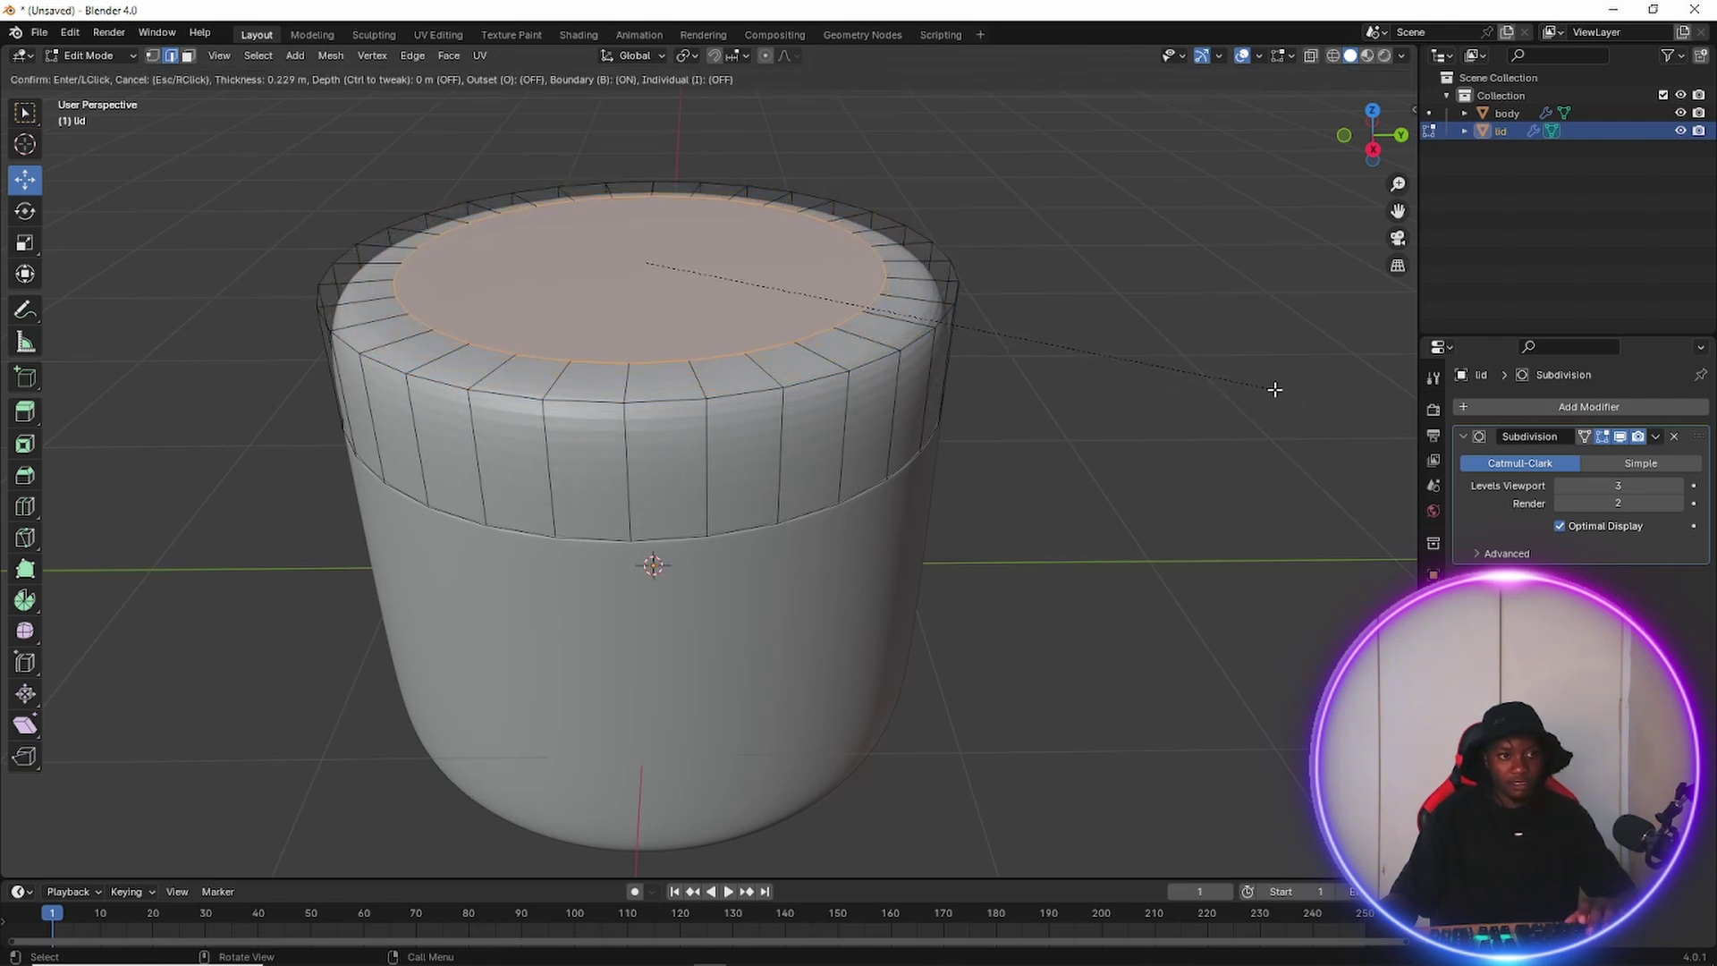
click(1288, 407)
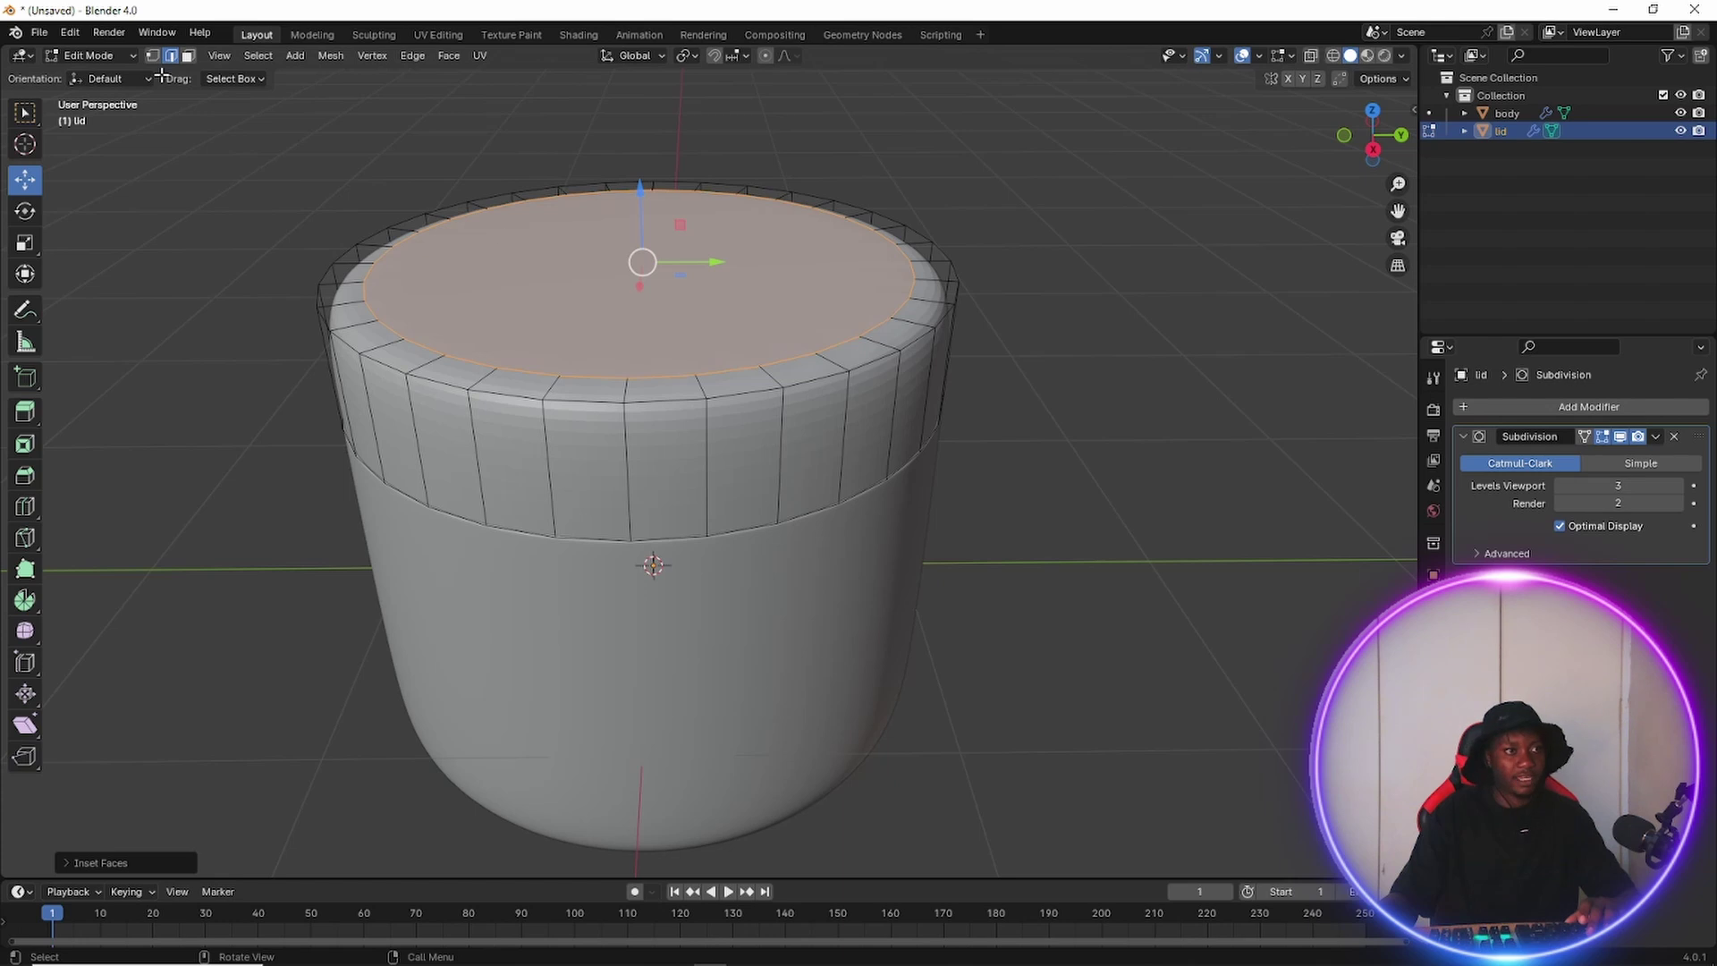
click(121, 57)
click(120, 77)
Examine the lid's fit, outline and shading on the jar from several angles.
scroll(690, 490, down, 4)
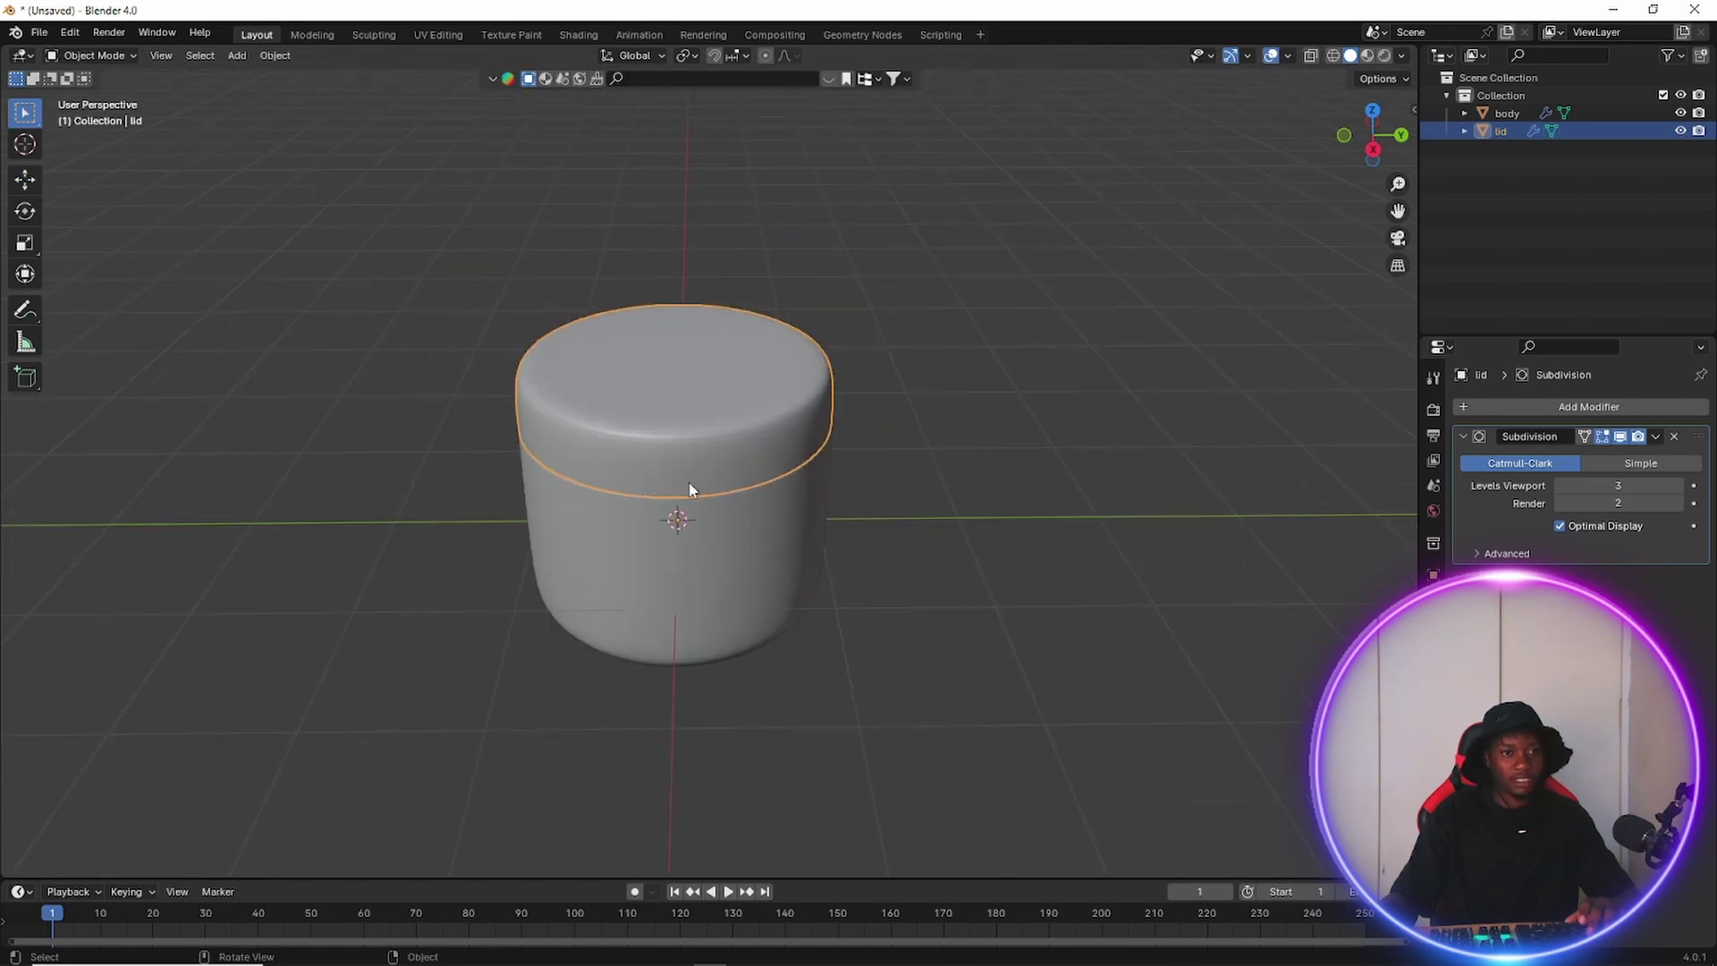
middle_drag(690, 489, 684, 442)
click(1060, 401)
middle_drag(1059, 401, 797, 546)
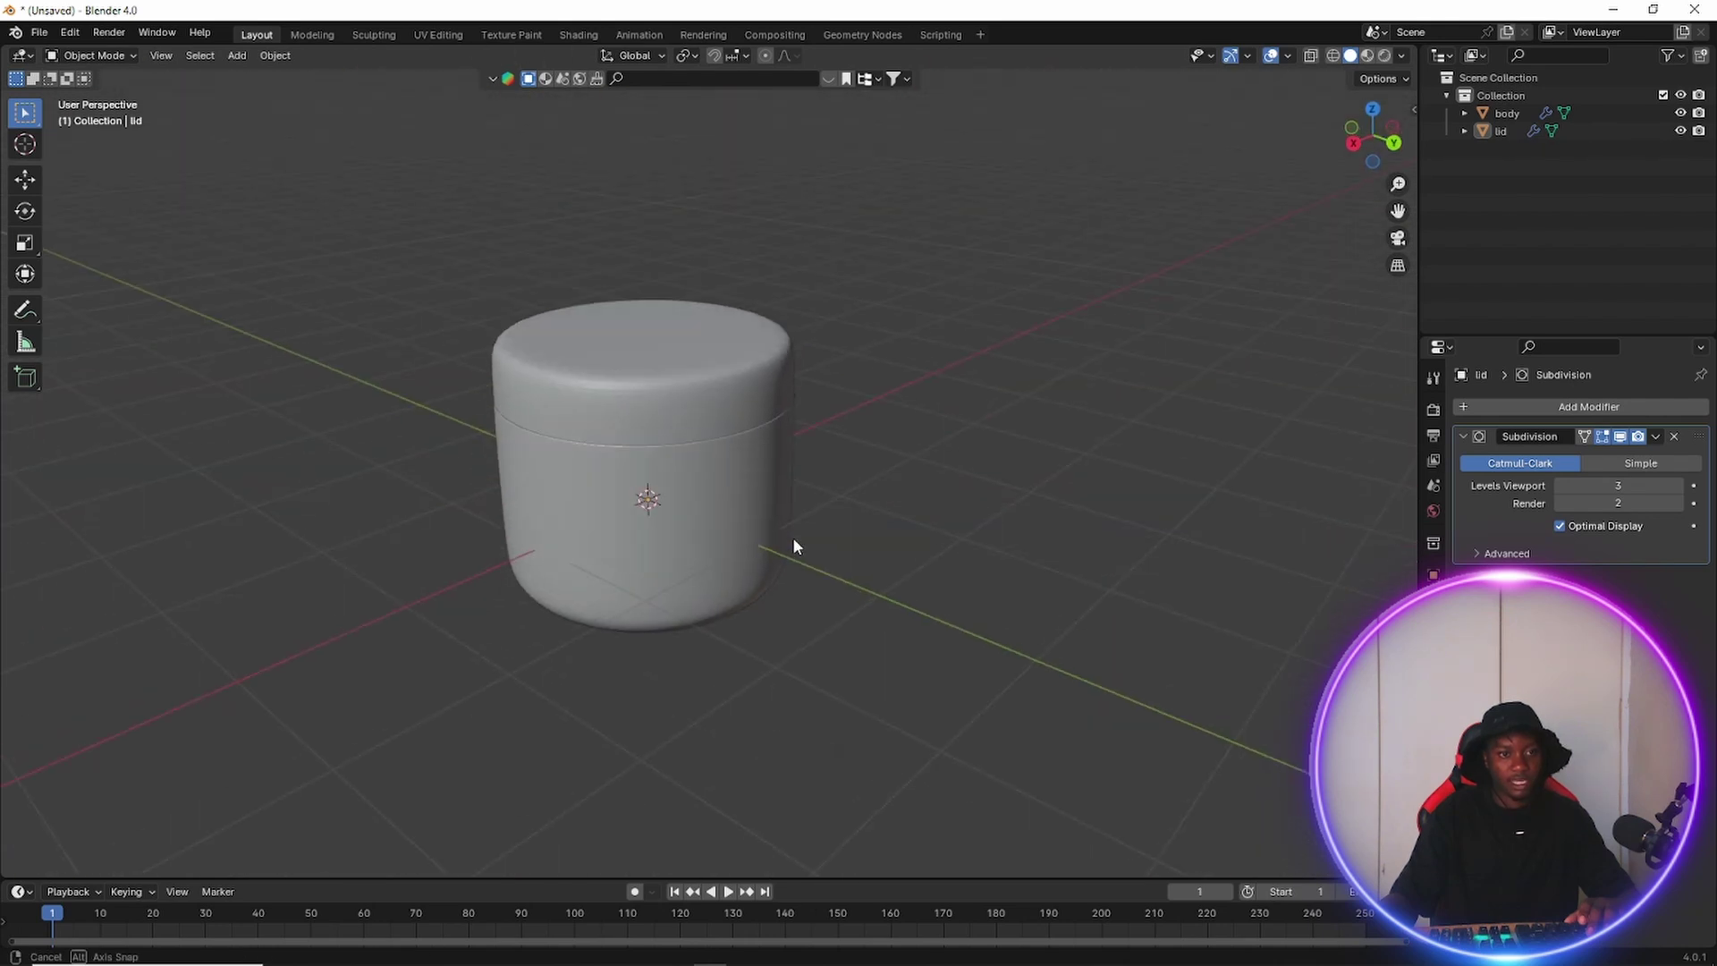
scroll(686, 478, up, 4)
scroll(666, 460, down, 4)
middle_drag(640, 501, 701, 501)
scroll(702, 501, up, 2)
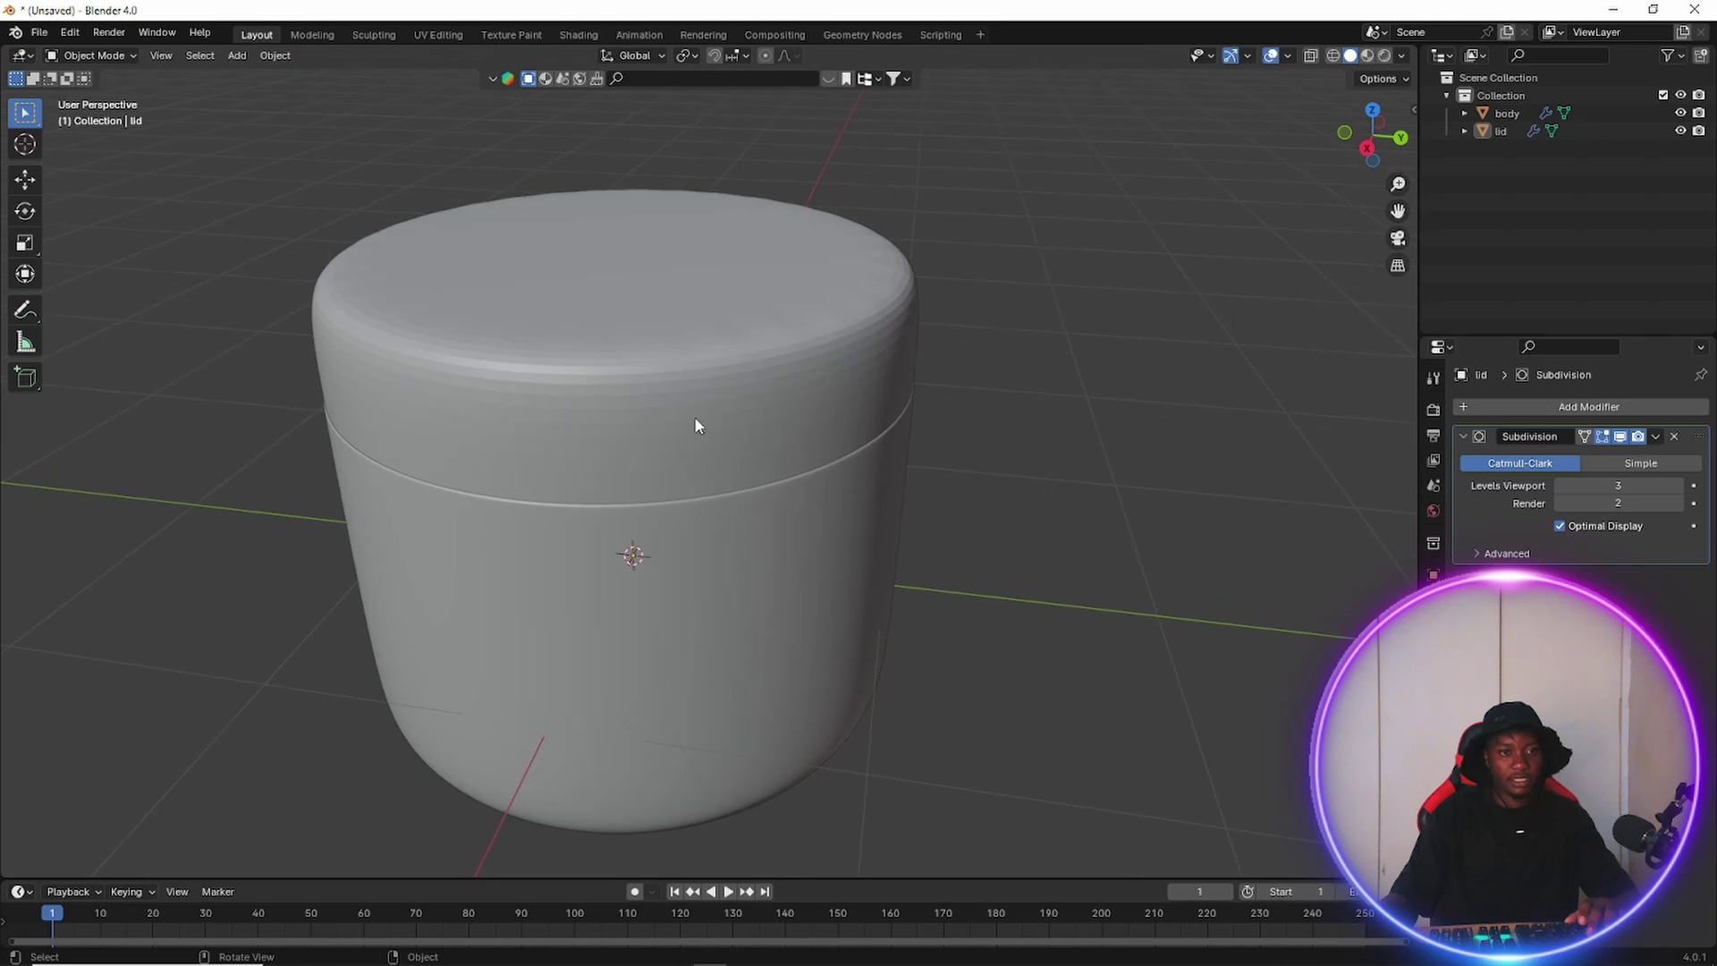
Apply Shade Smooth to the lid, and deselect it.
click(697, 424)
right_click(696, 425)
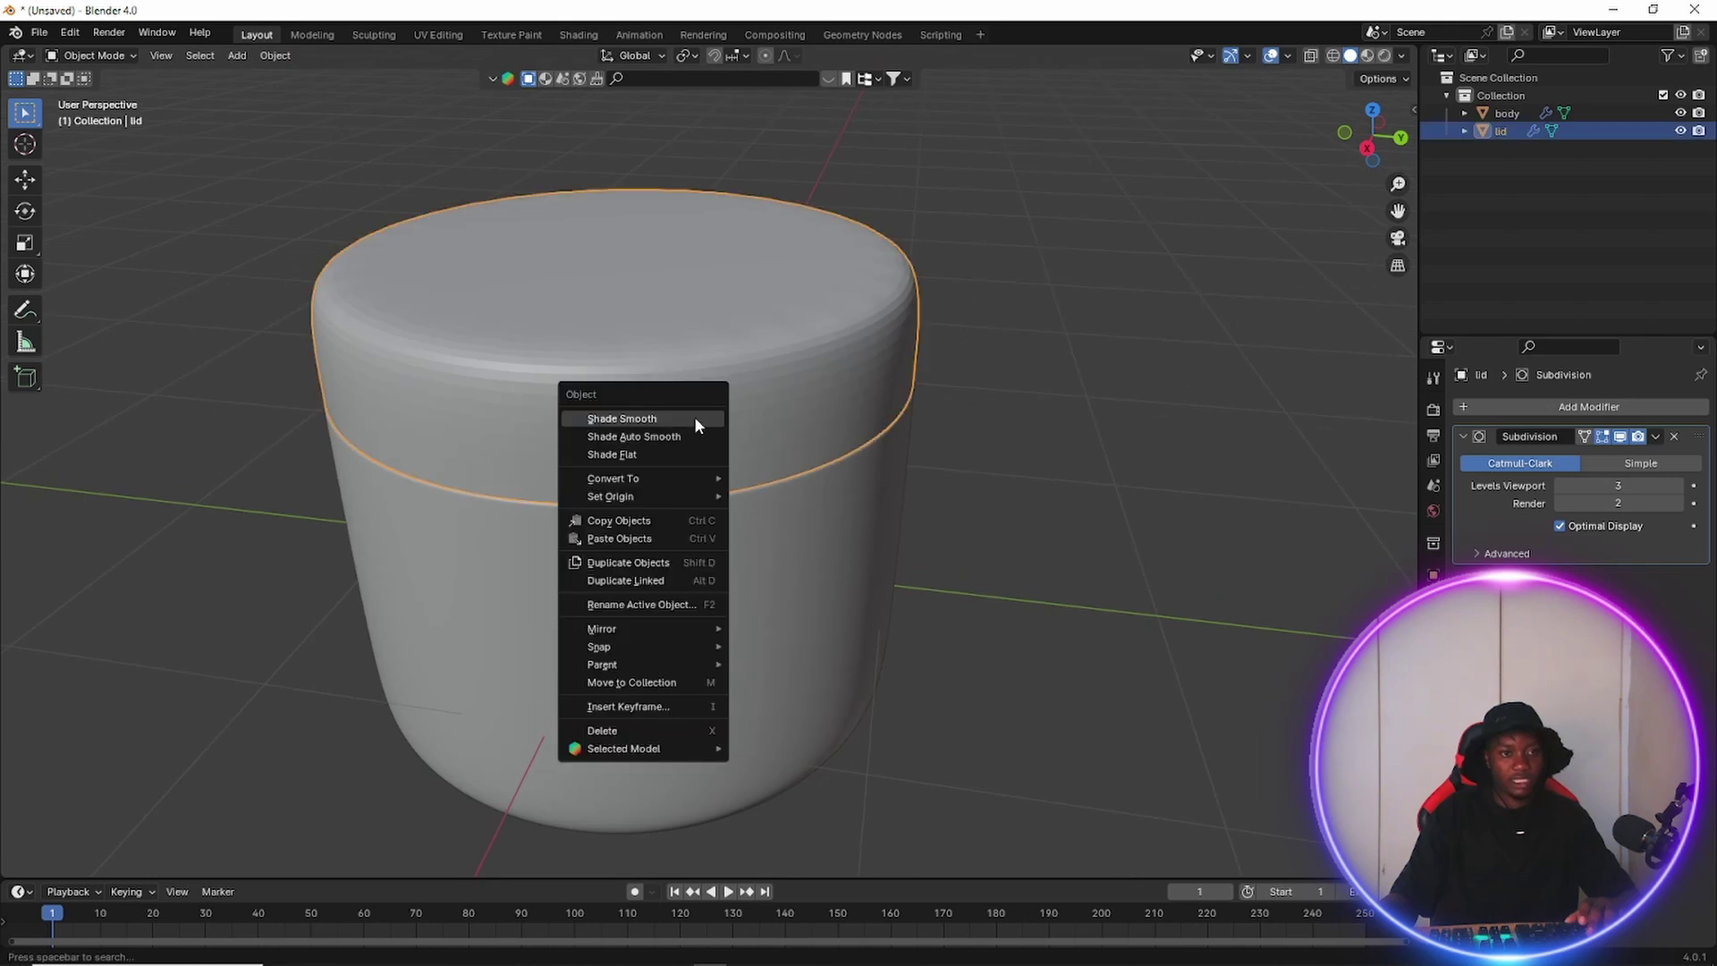
click(697, 419)
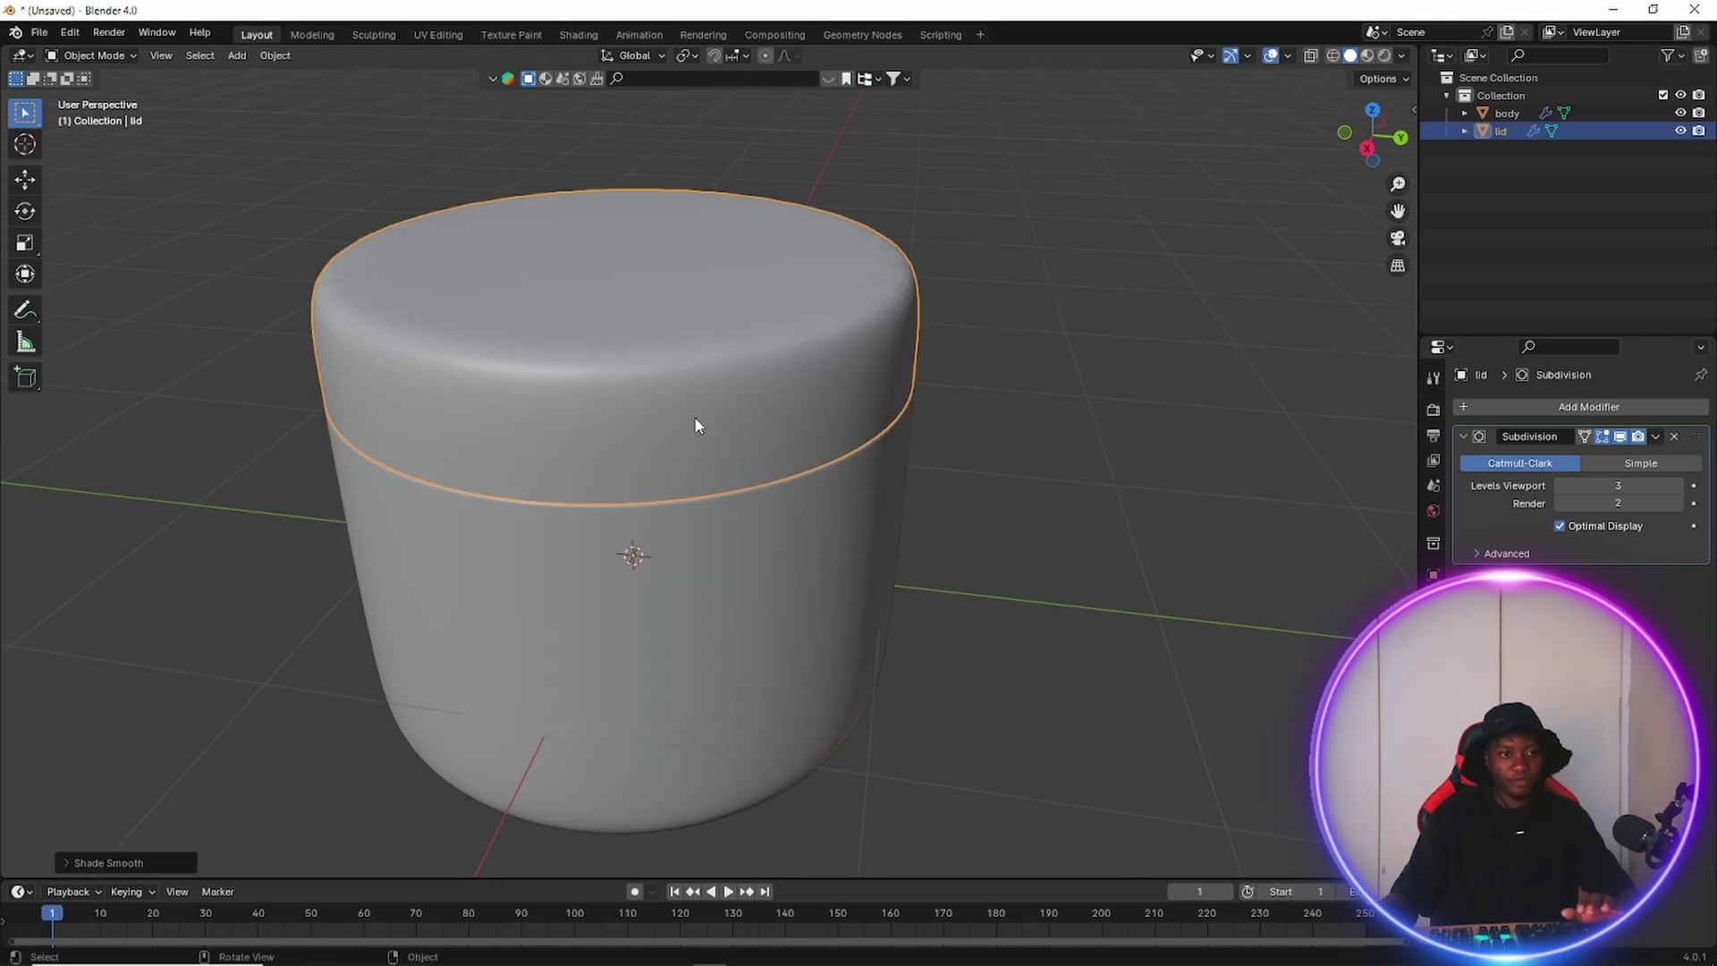
scroll(775, 594, up, 3)
click(1156, 515)
middle_drag(997, 545, 1041, 597)
In Edit Mode, move the entire lid mesh up along Z until it sits clear of the jar's shoulder.
click(90, 56)
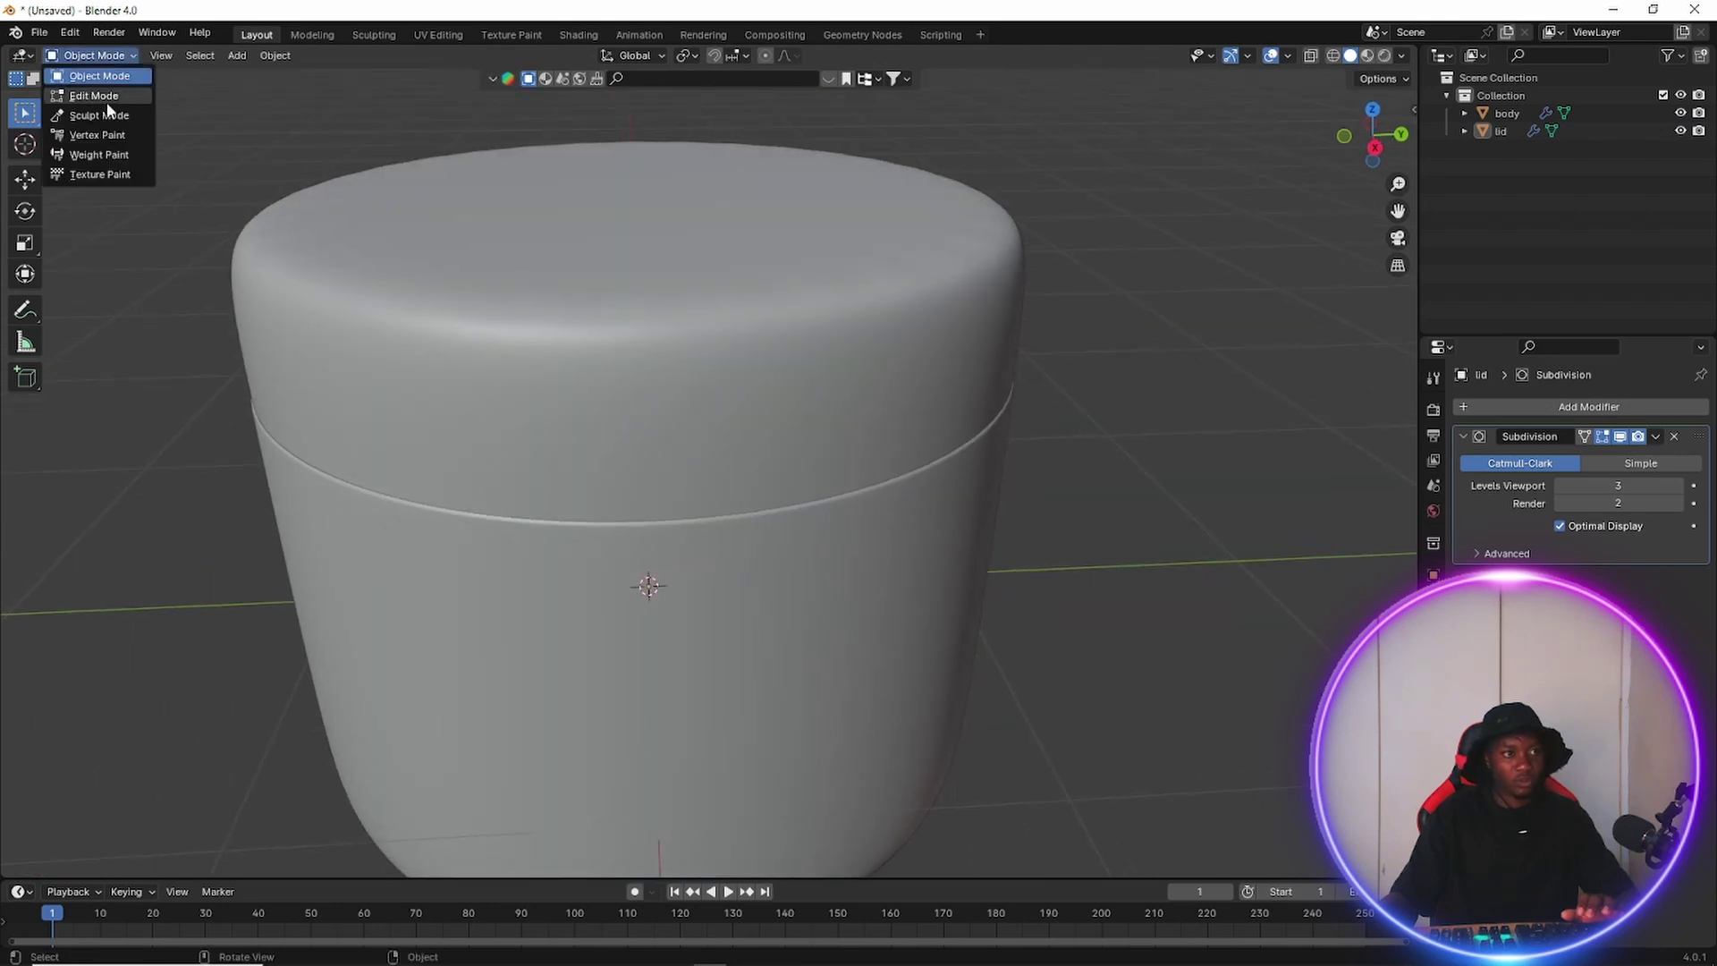
click(98, 95)
scroll(309, 153, down, 3)
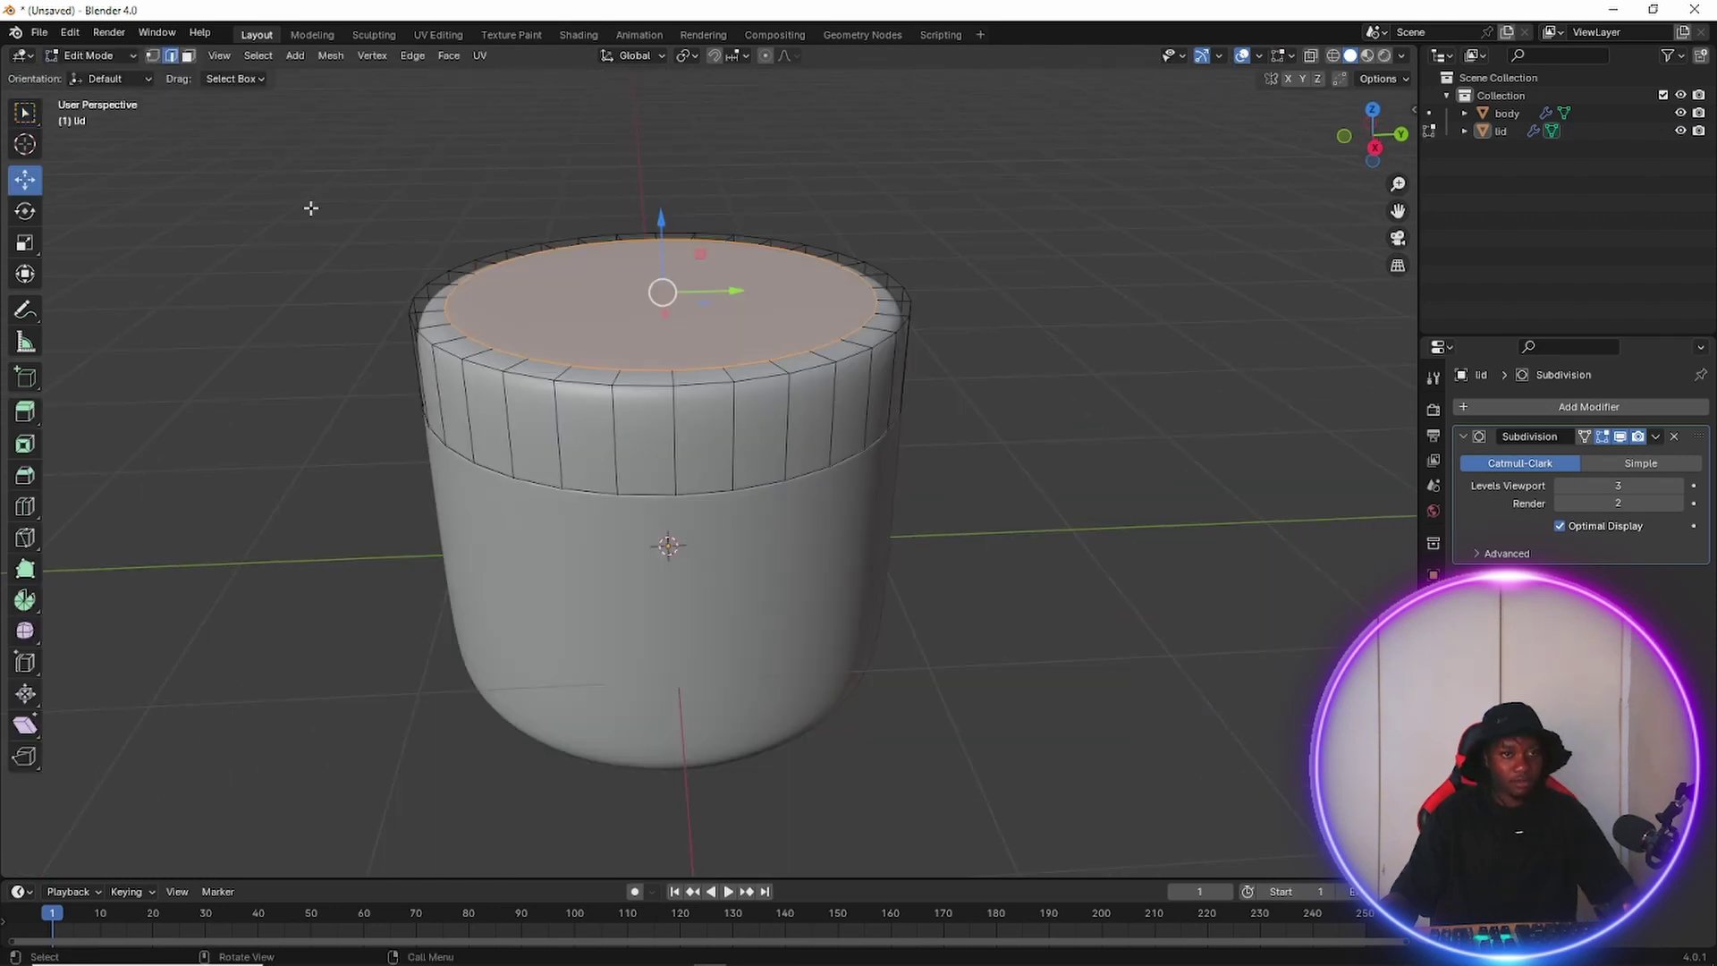
key(a)
drag(660, 252, 660, 188)
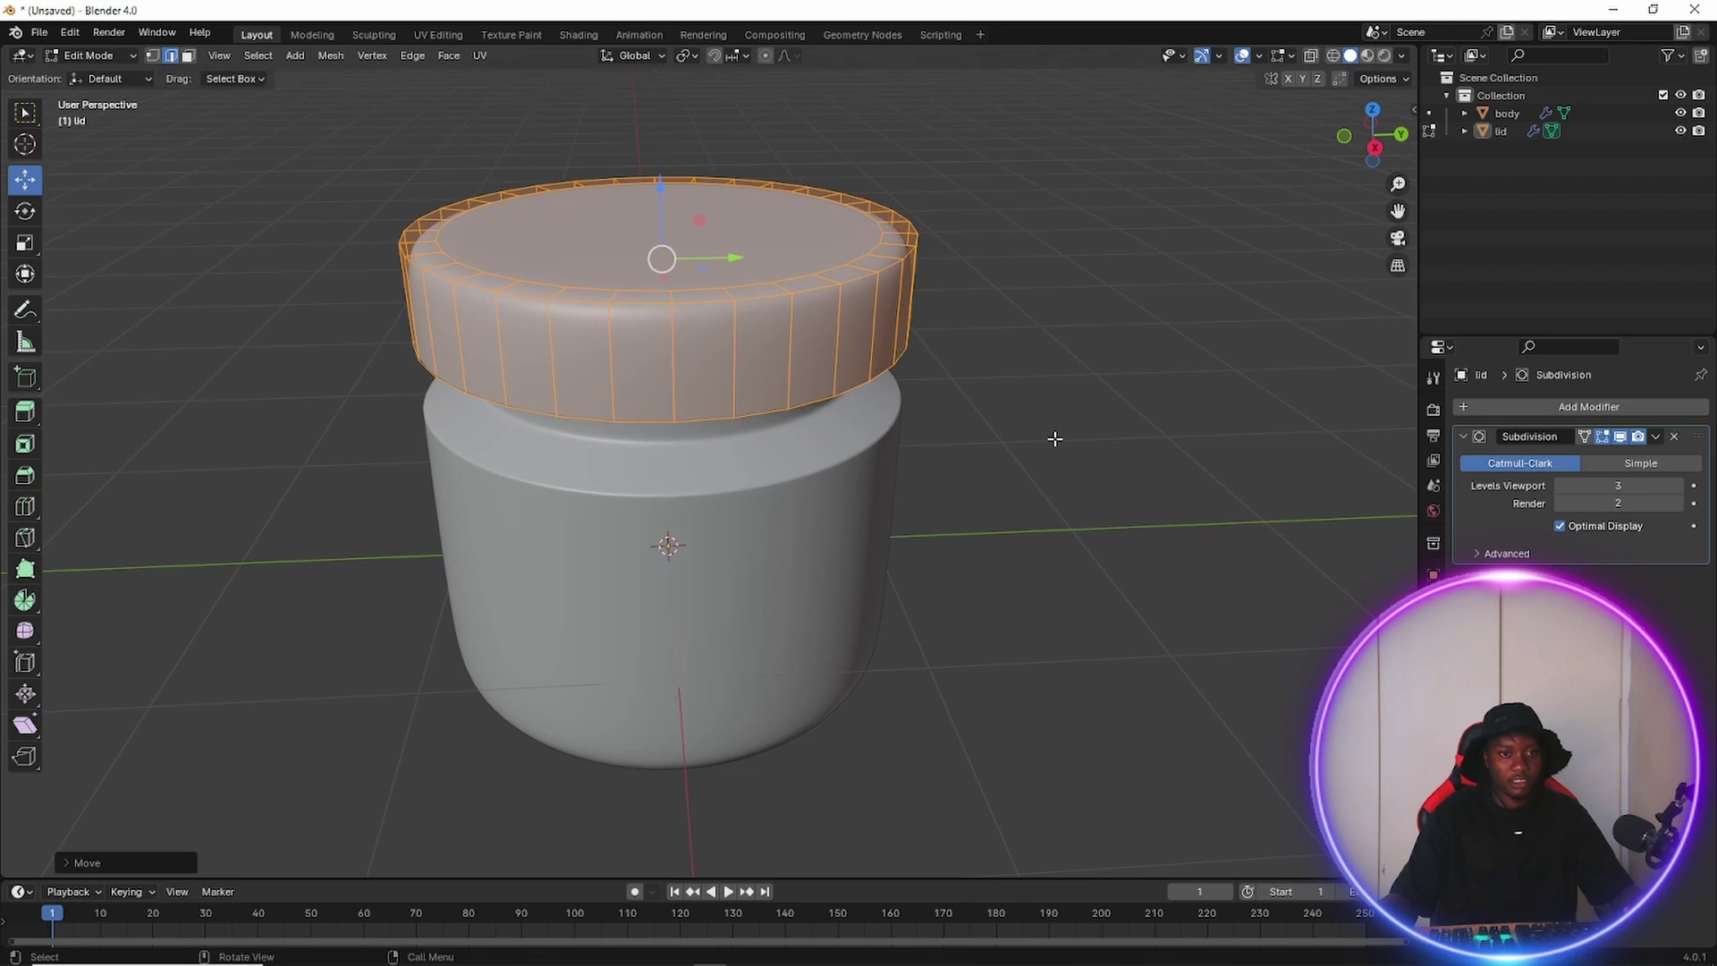
click(1053, 439)
Try to give the lid wall thickness by extruding all its faces inward along their normals.
middle_drag(939, 527, 924, 402)
scroll(756, 309, up, 2)
scroll(753, 334, down, 2)
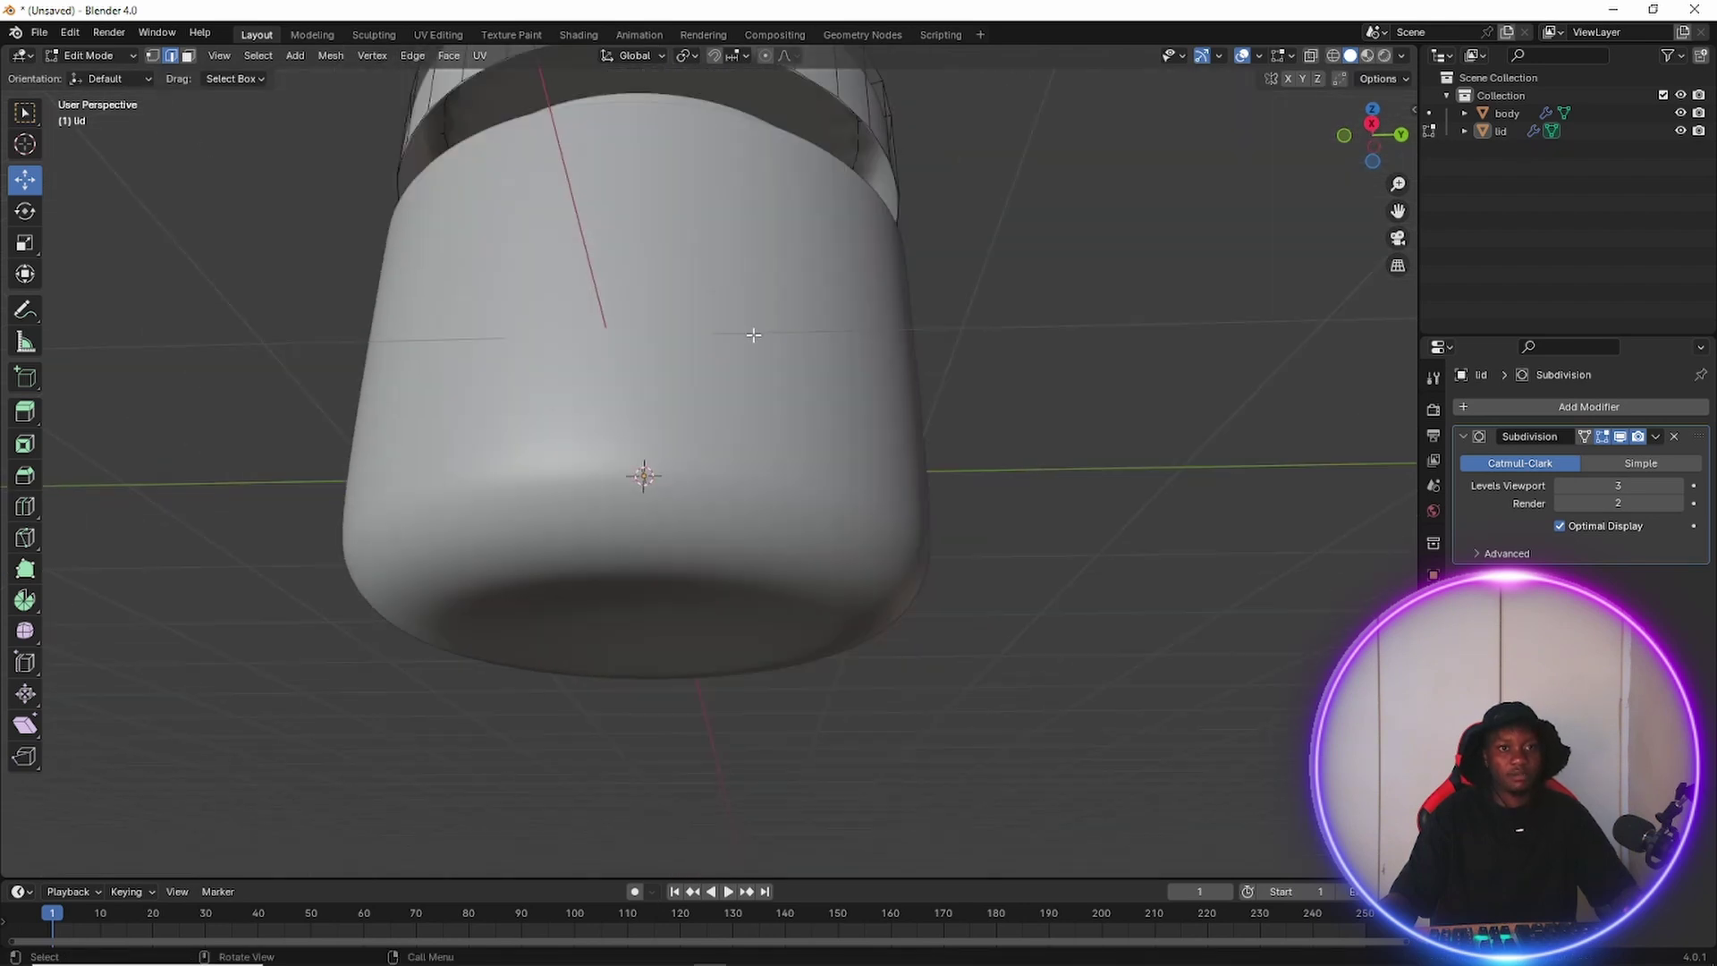
middle_drag(678, 387, 719, 460)
scroll(669, 717, up, 3)
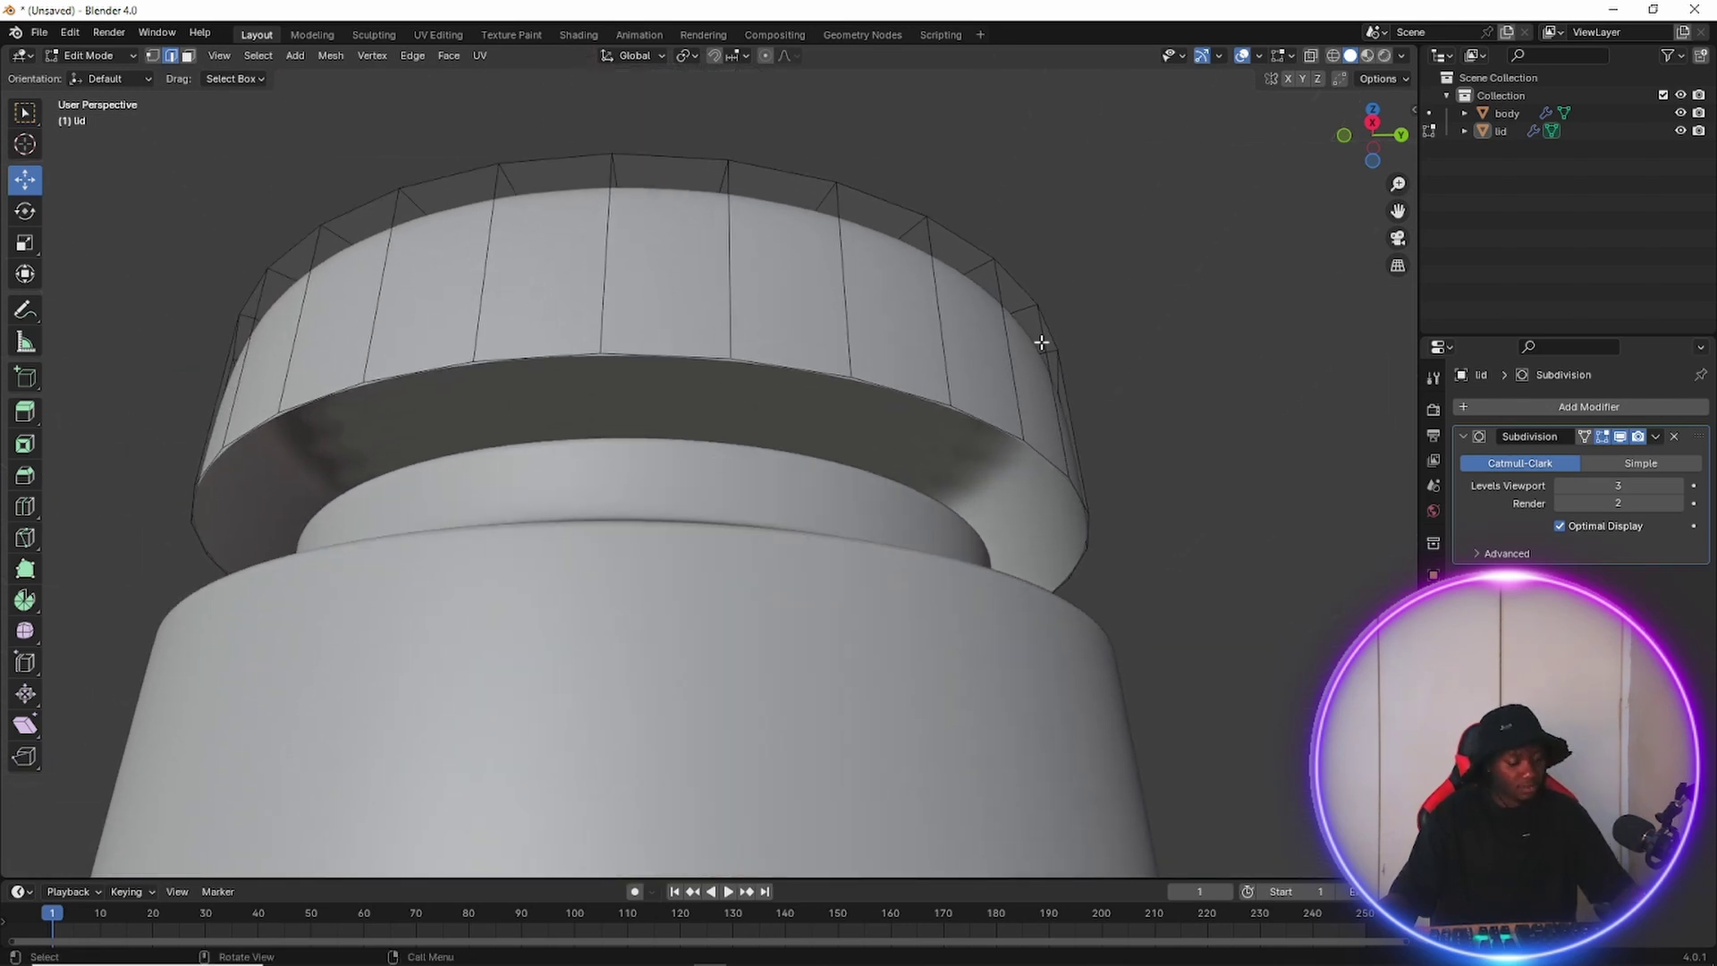
key(alt+e)
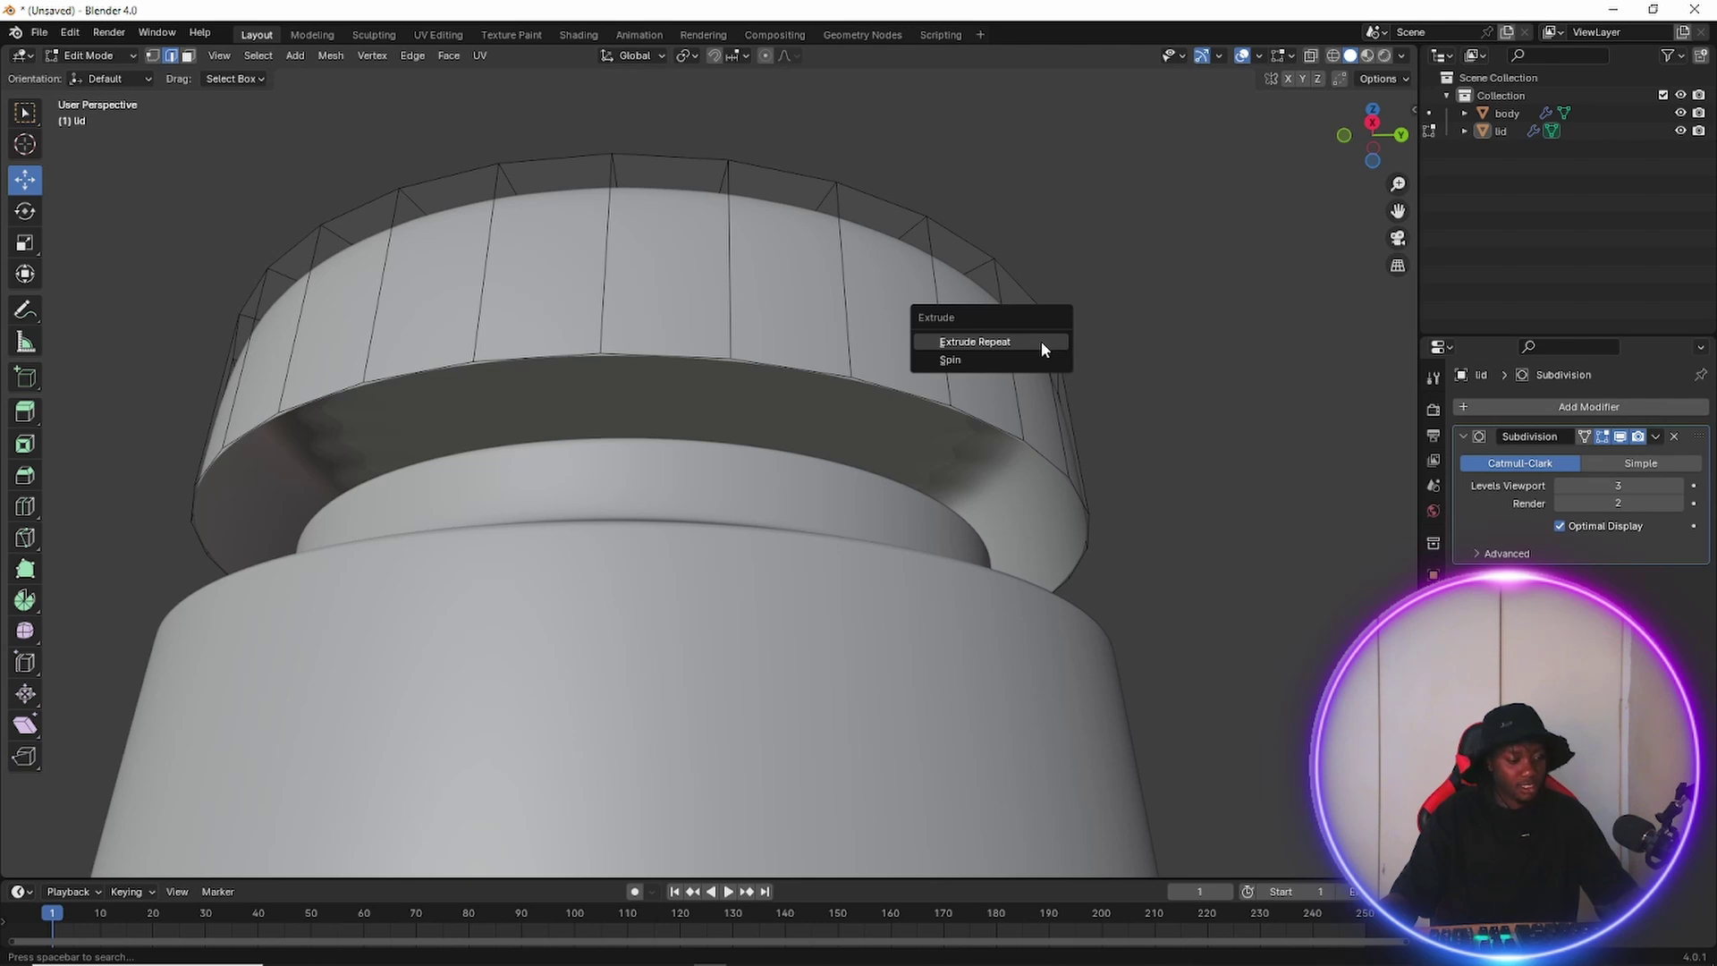
key(alt+e)
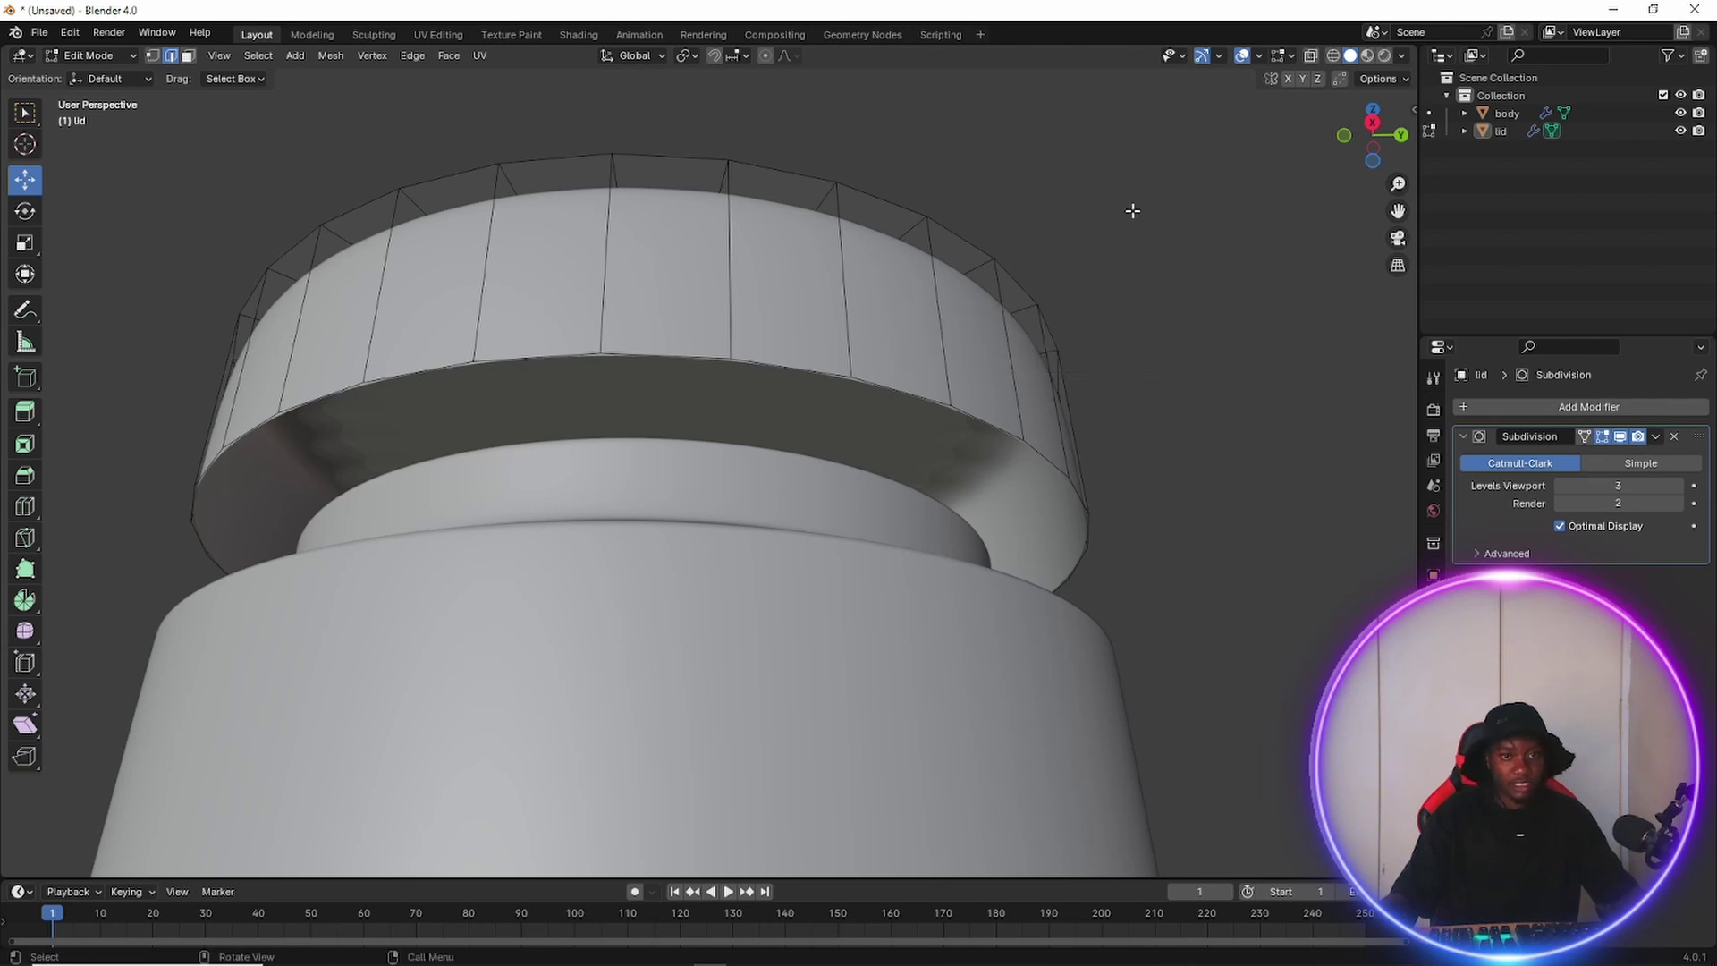
key(a)
key(alt+e)
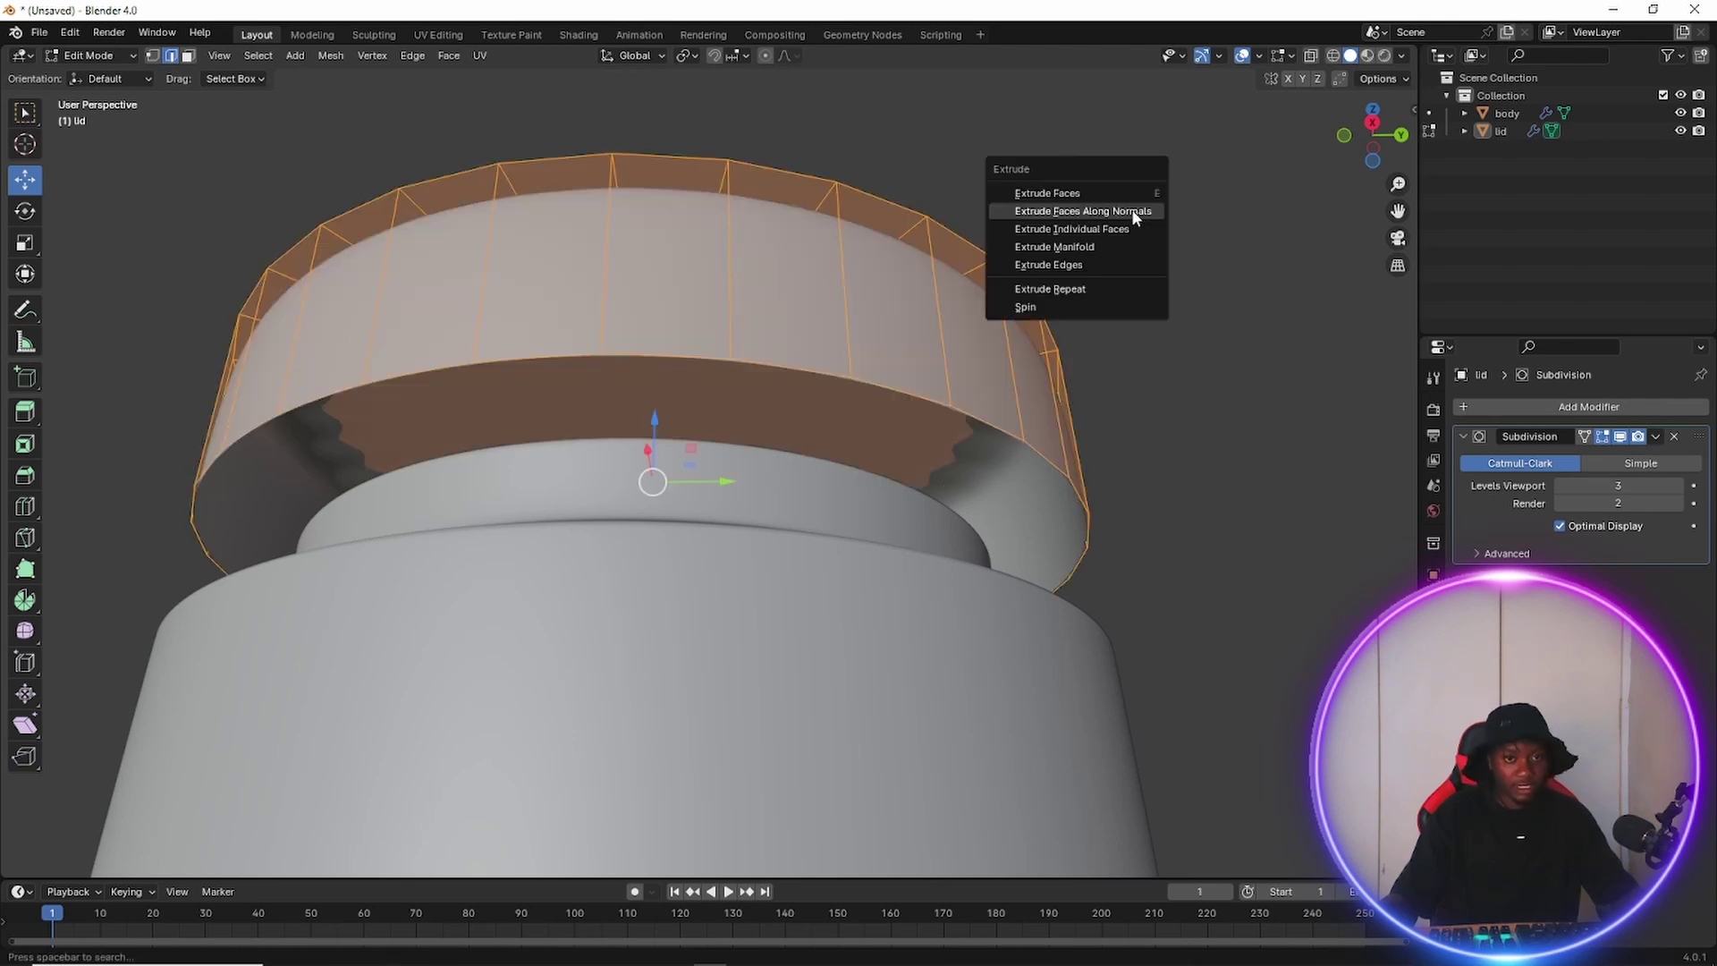
click(1083, 211)
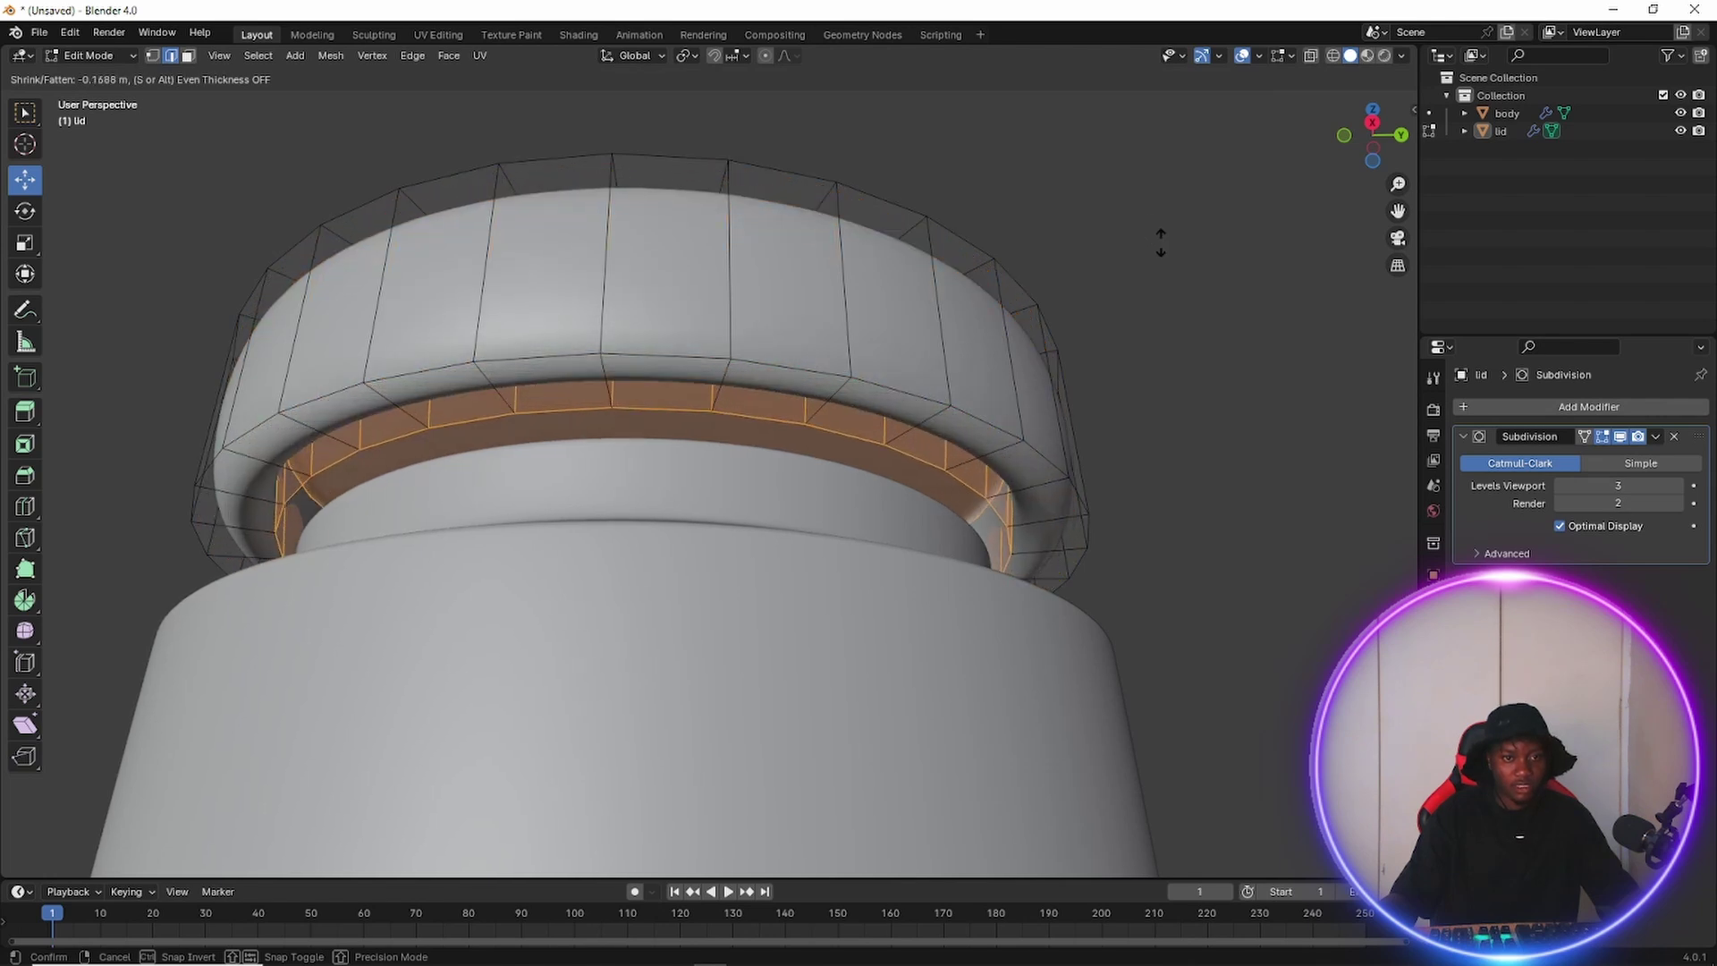
click(1043, 227)
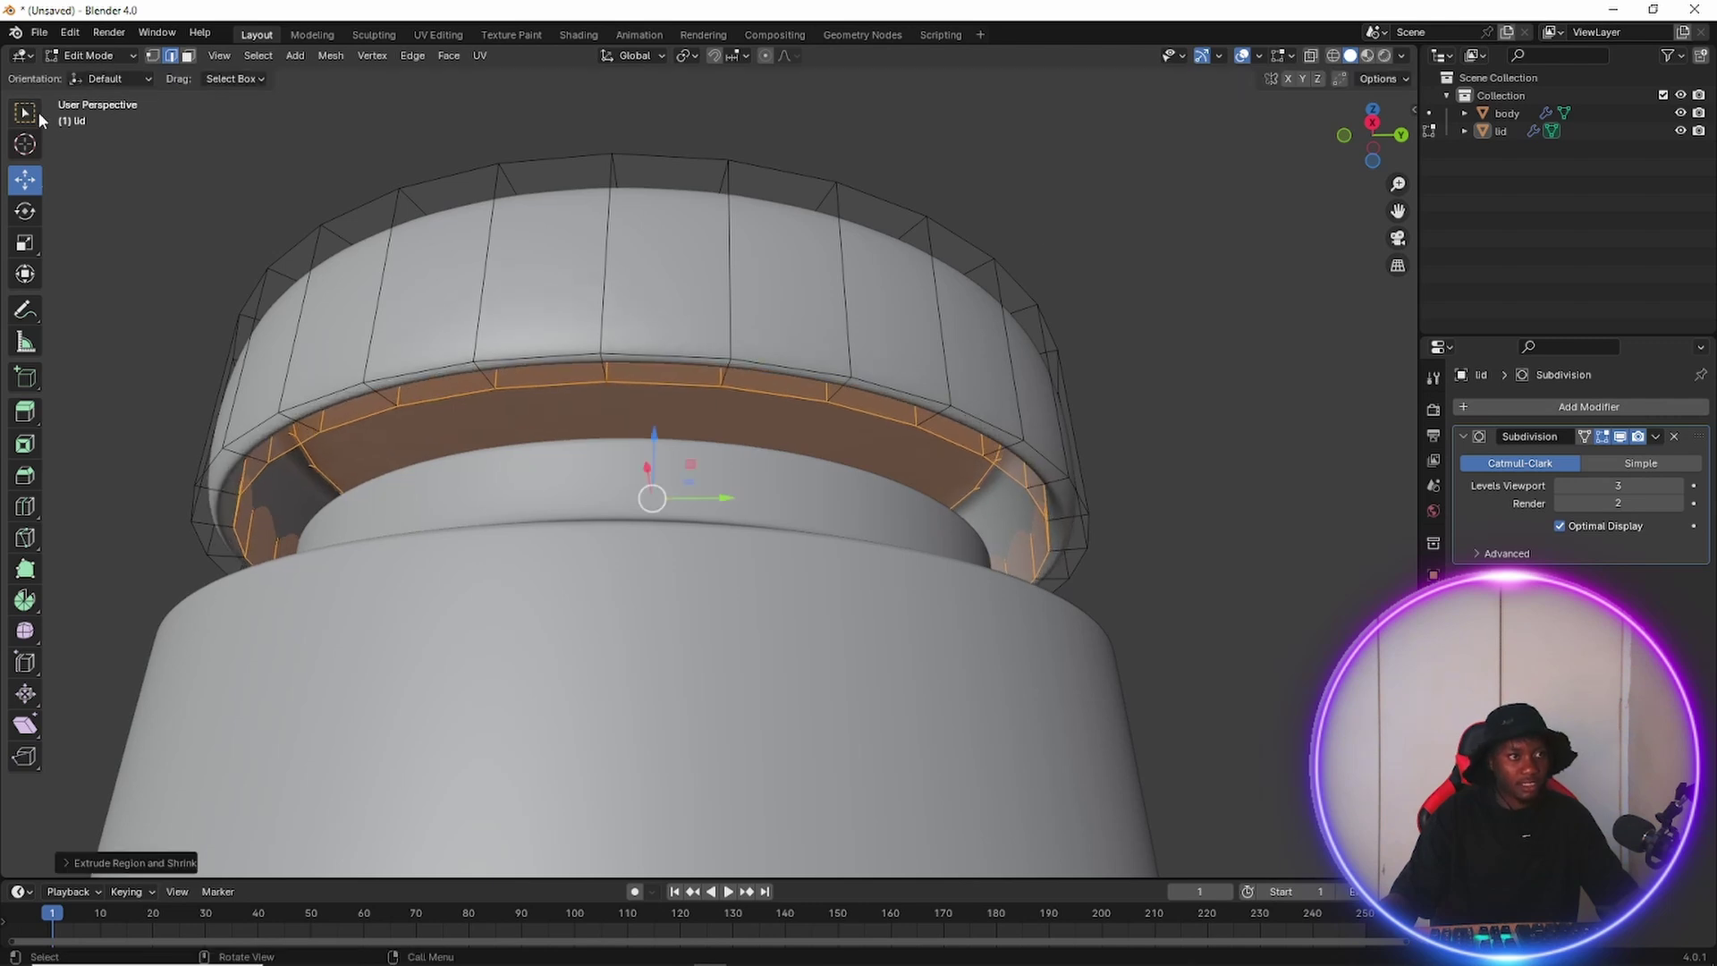
In Object Mode, lower the lid along Z until it sits on the jar's shoulder, and deselect it.
scroll(531, 426, down, 3)
middle_drag(877, 518, 888, 635)
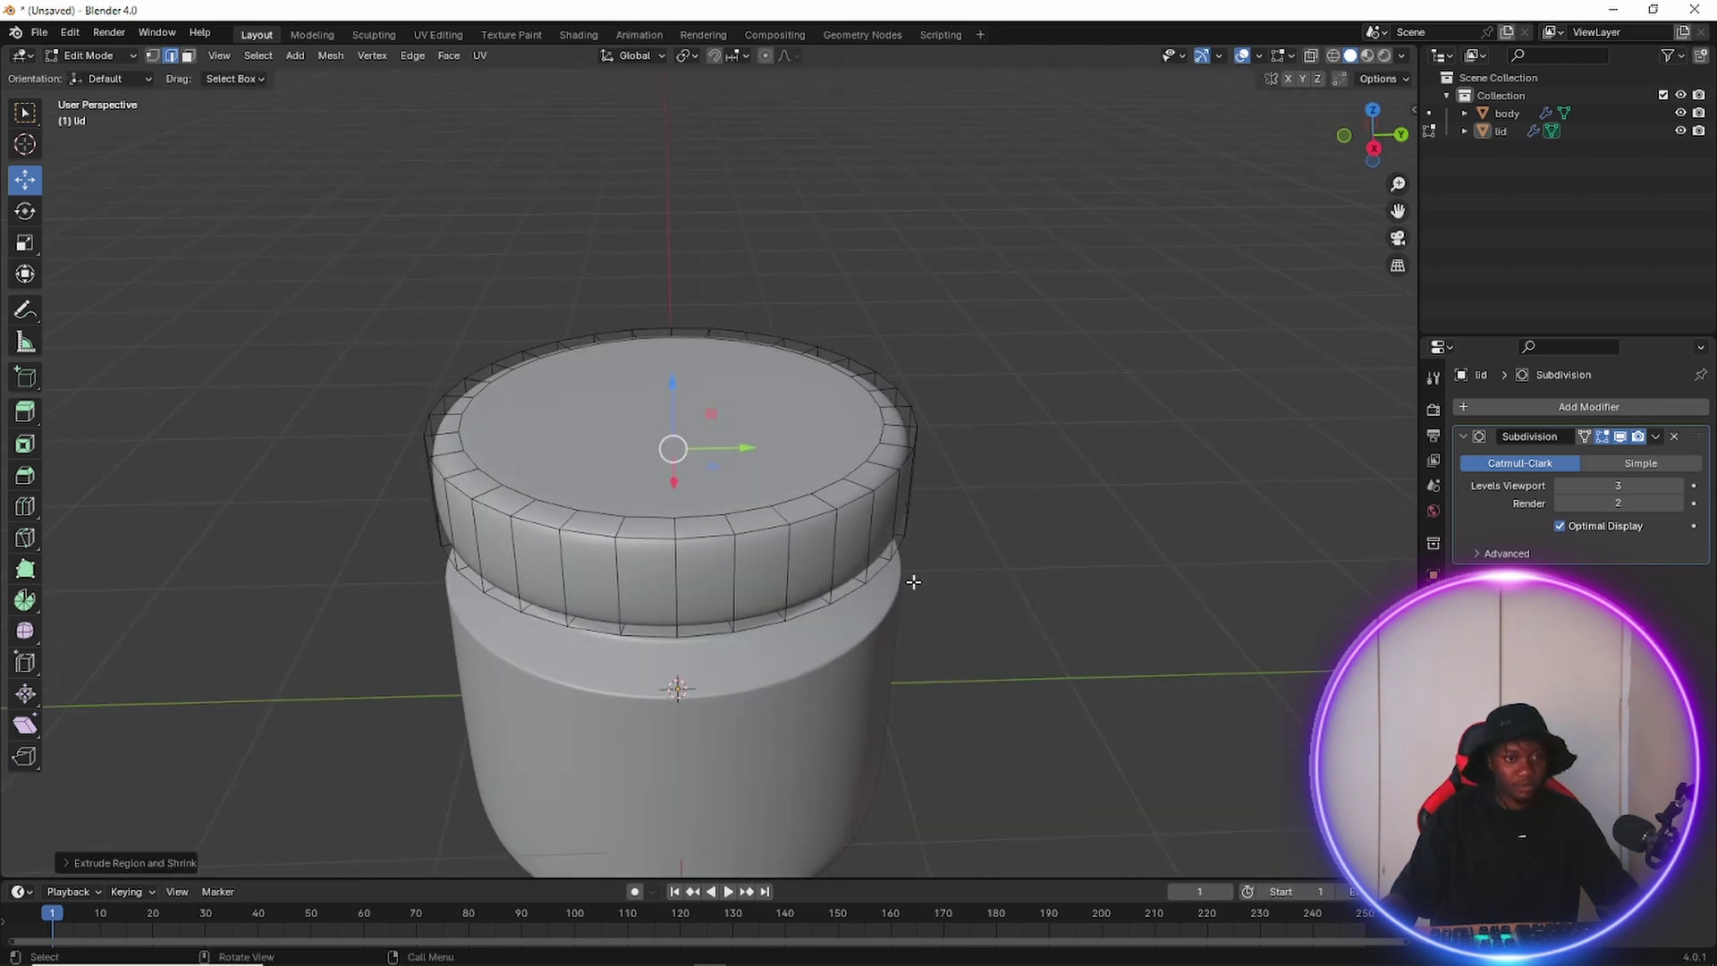
click(89, 56)
click(98, 72)
middle_drag(805, 313, 1002, 419)
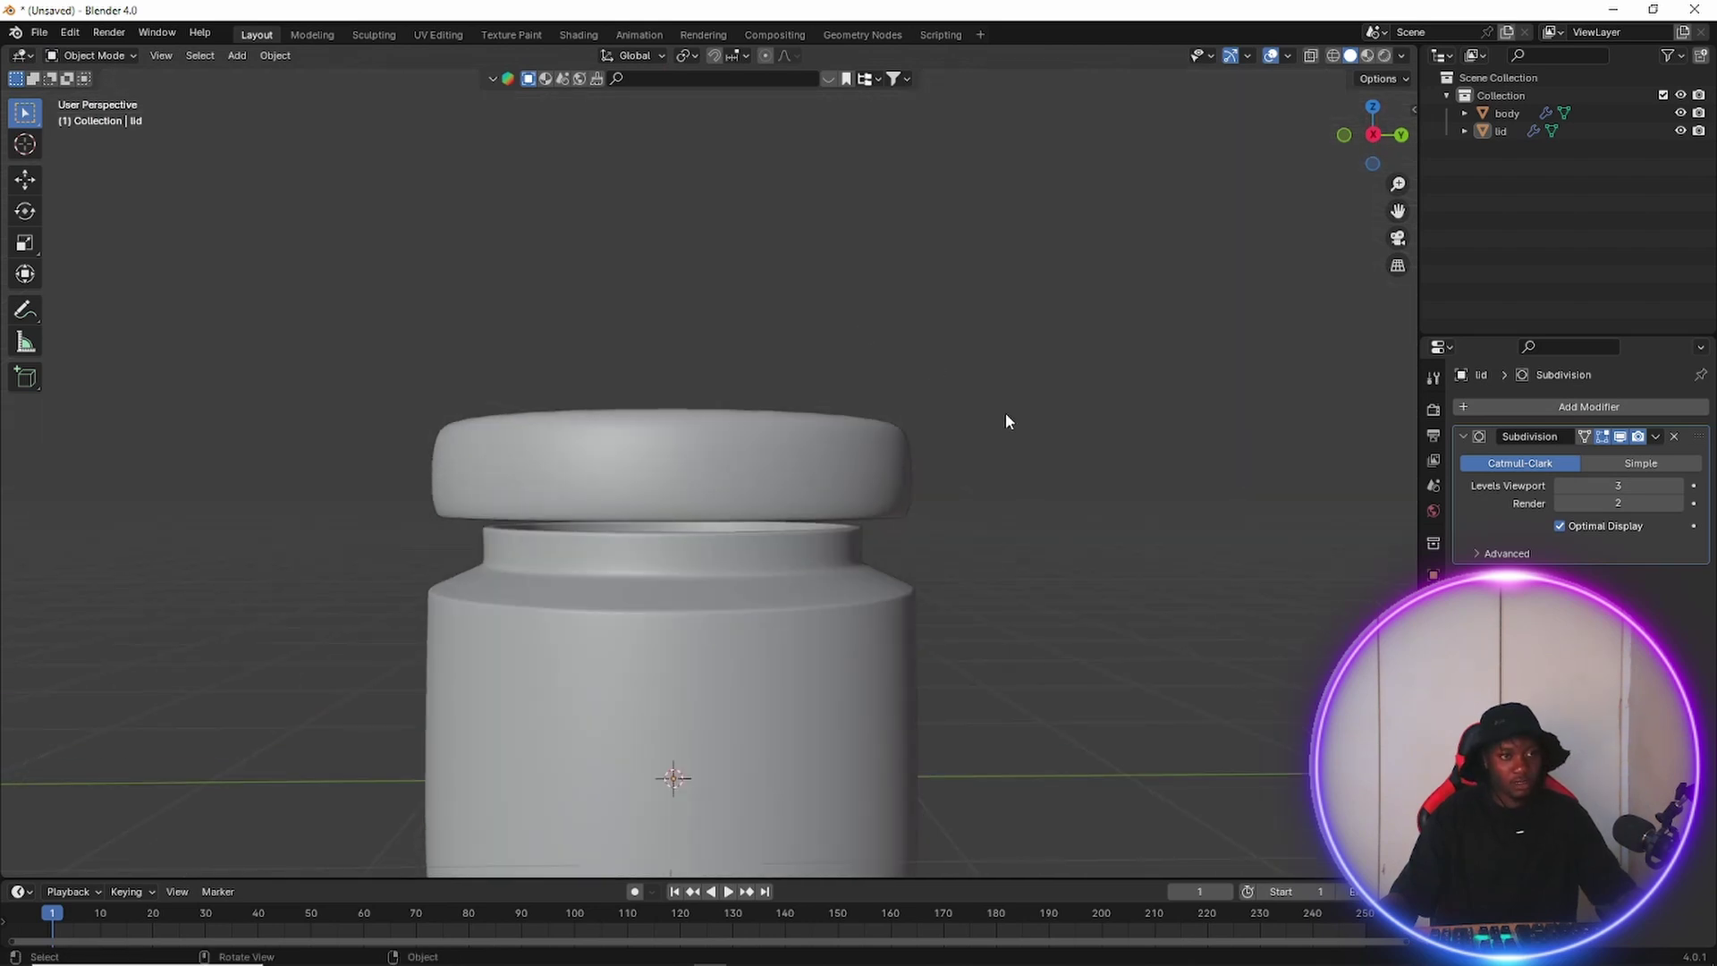
click(791, 451)
click(17, 184)
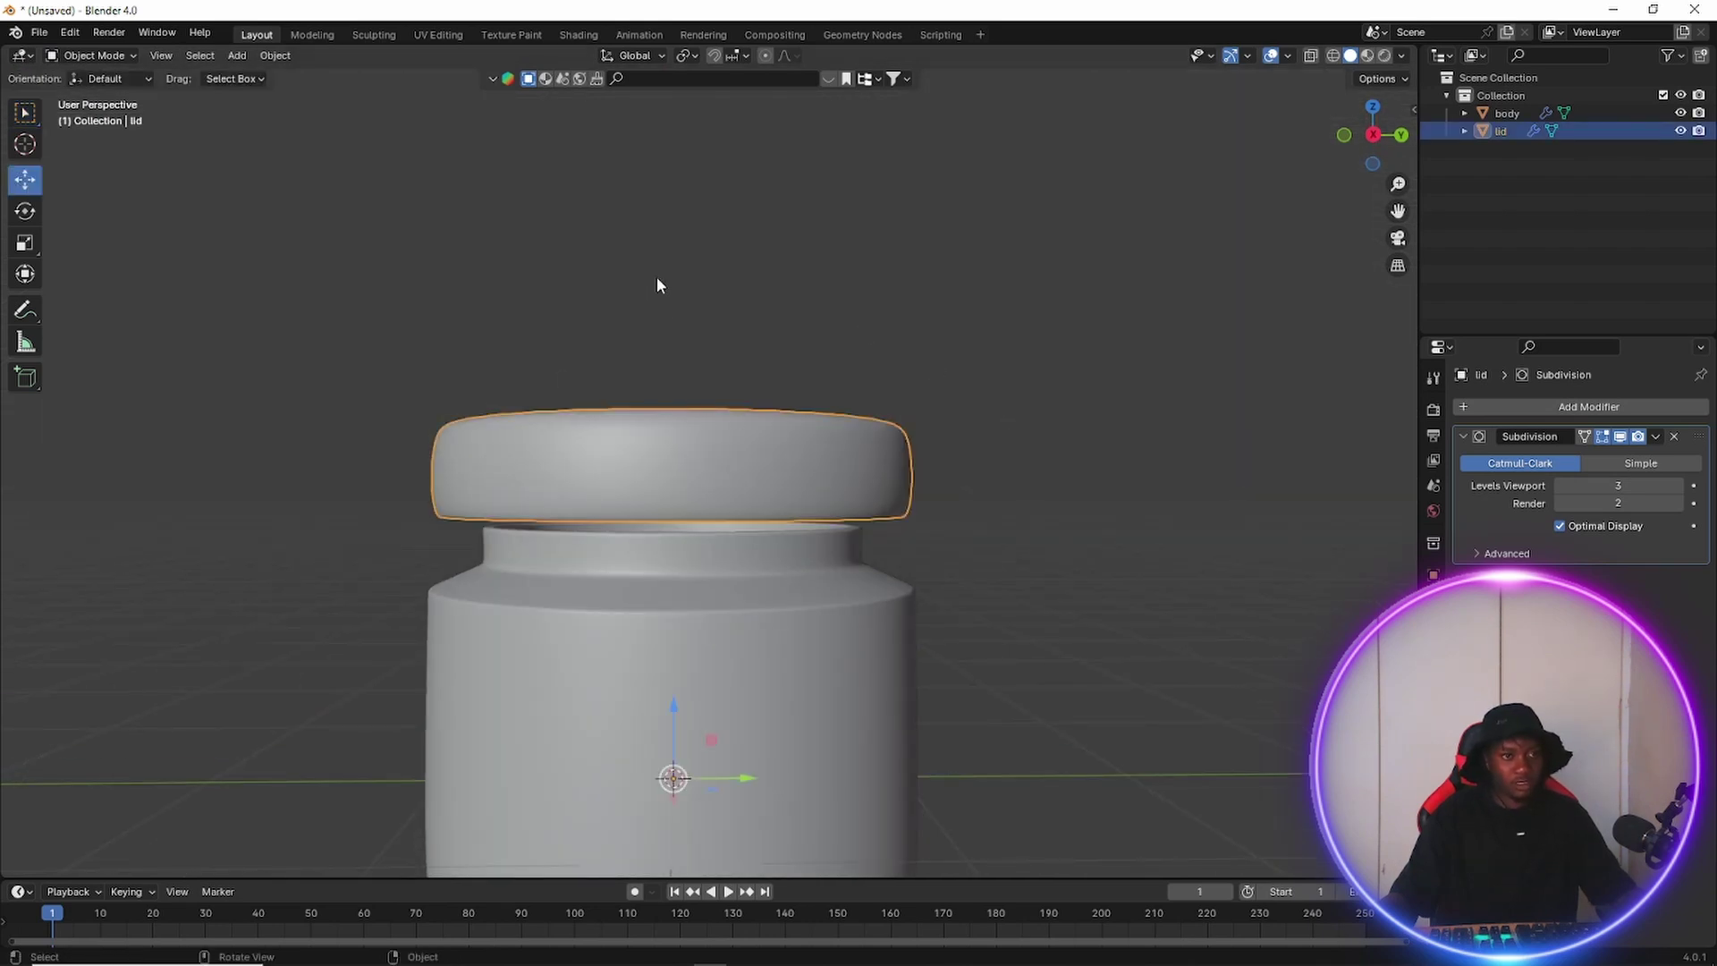
drag(679, 699, 677, 768)
middle_drag(839, 640, 1037, 658)
click(1070, 672)
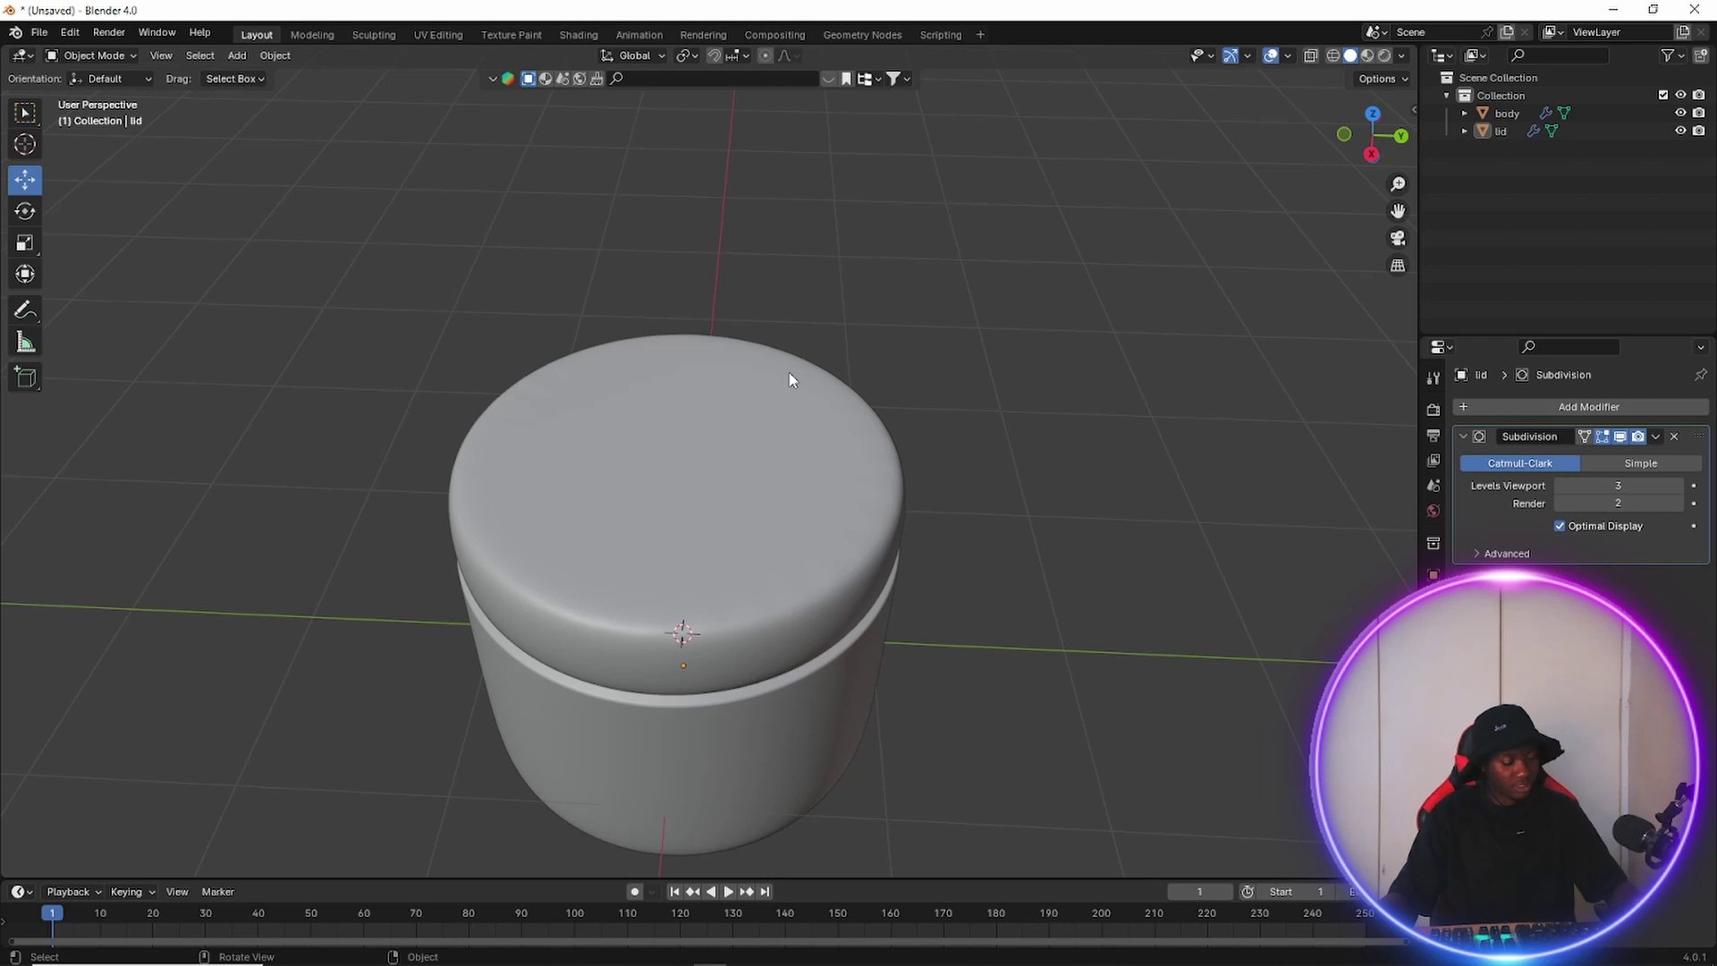
Undo the lid's lowering and the inward extrusion of its faces.
key(ctrl+z)
key(ctrl+z)
key(ctrl+z)
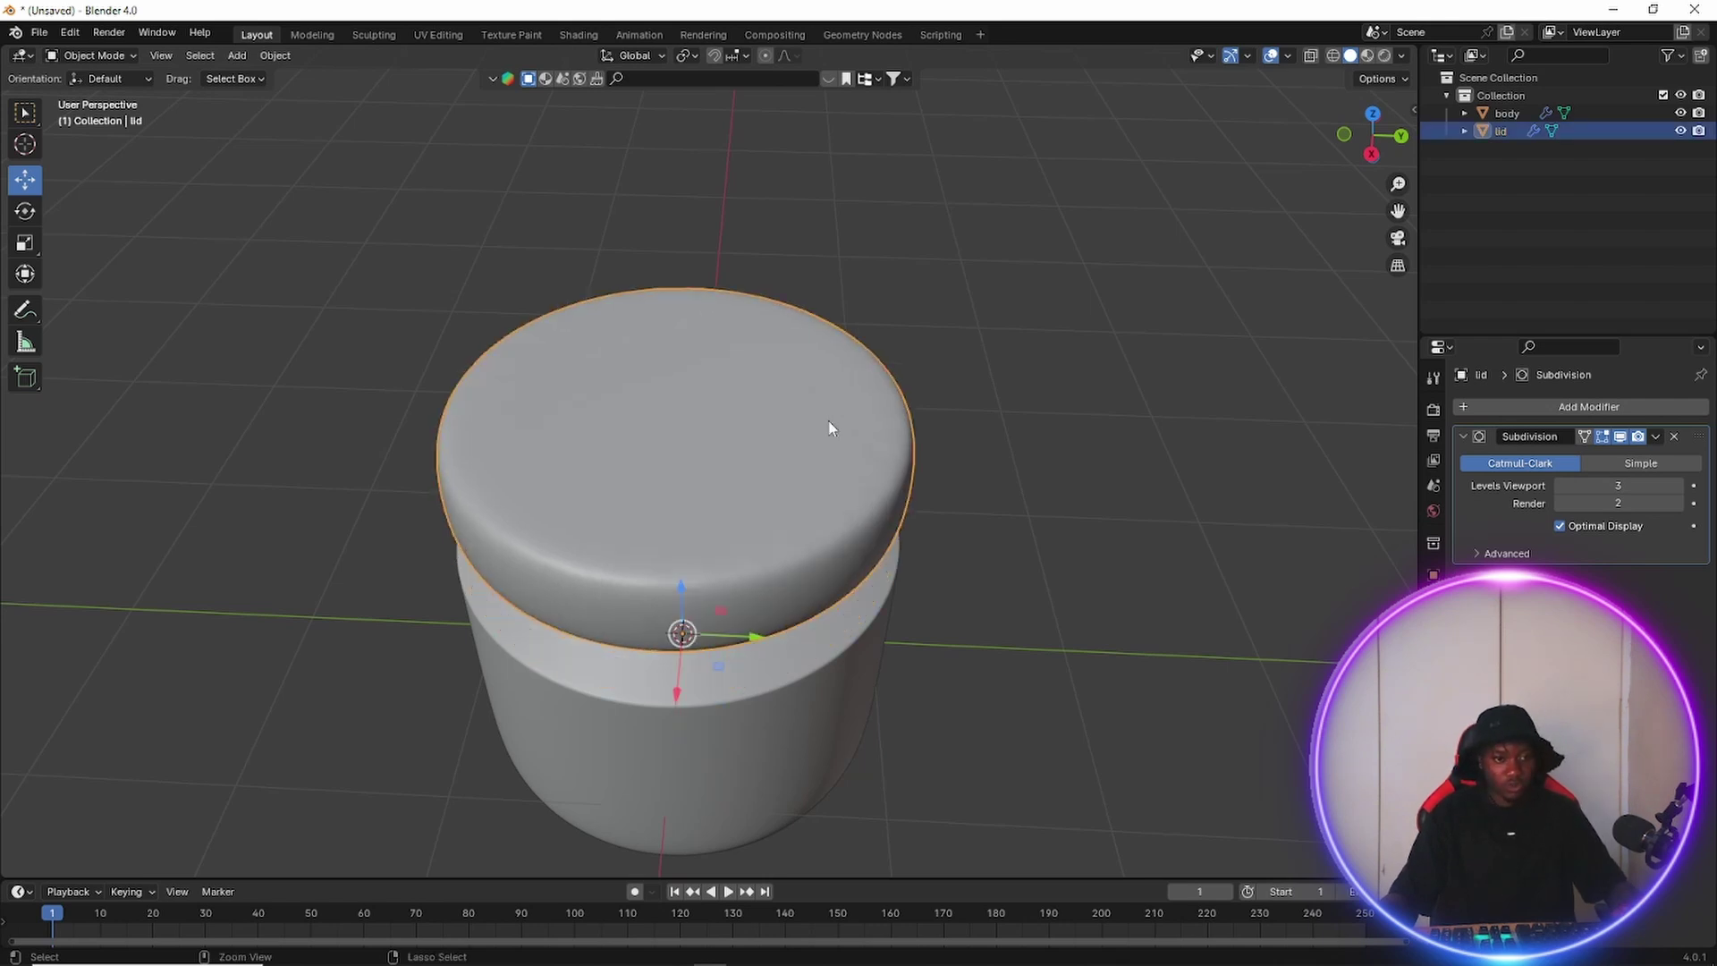
key(Tab)
key(a)
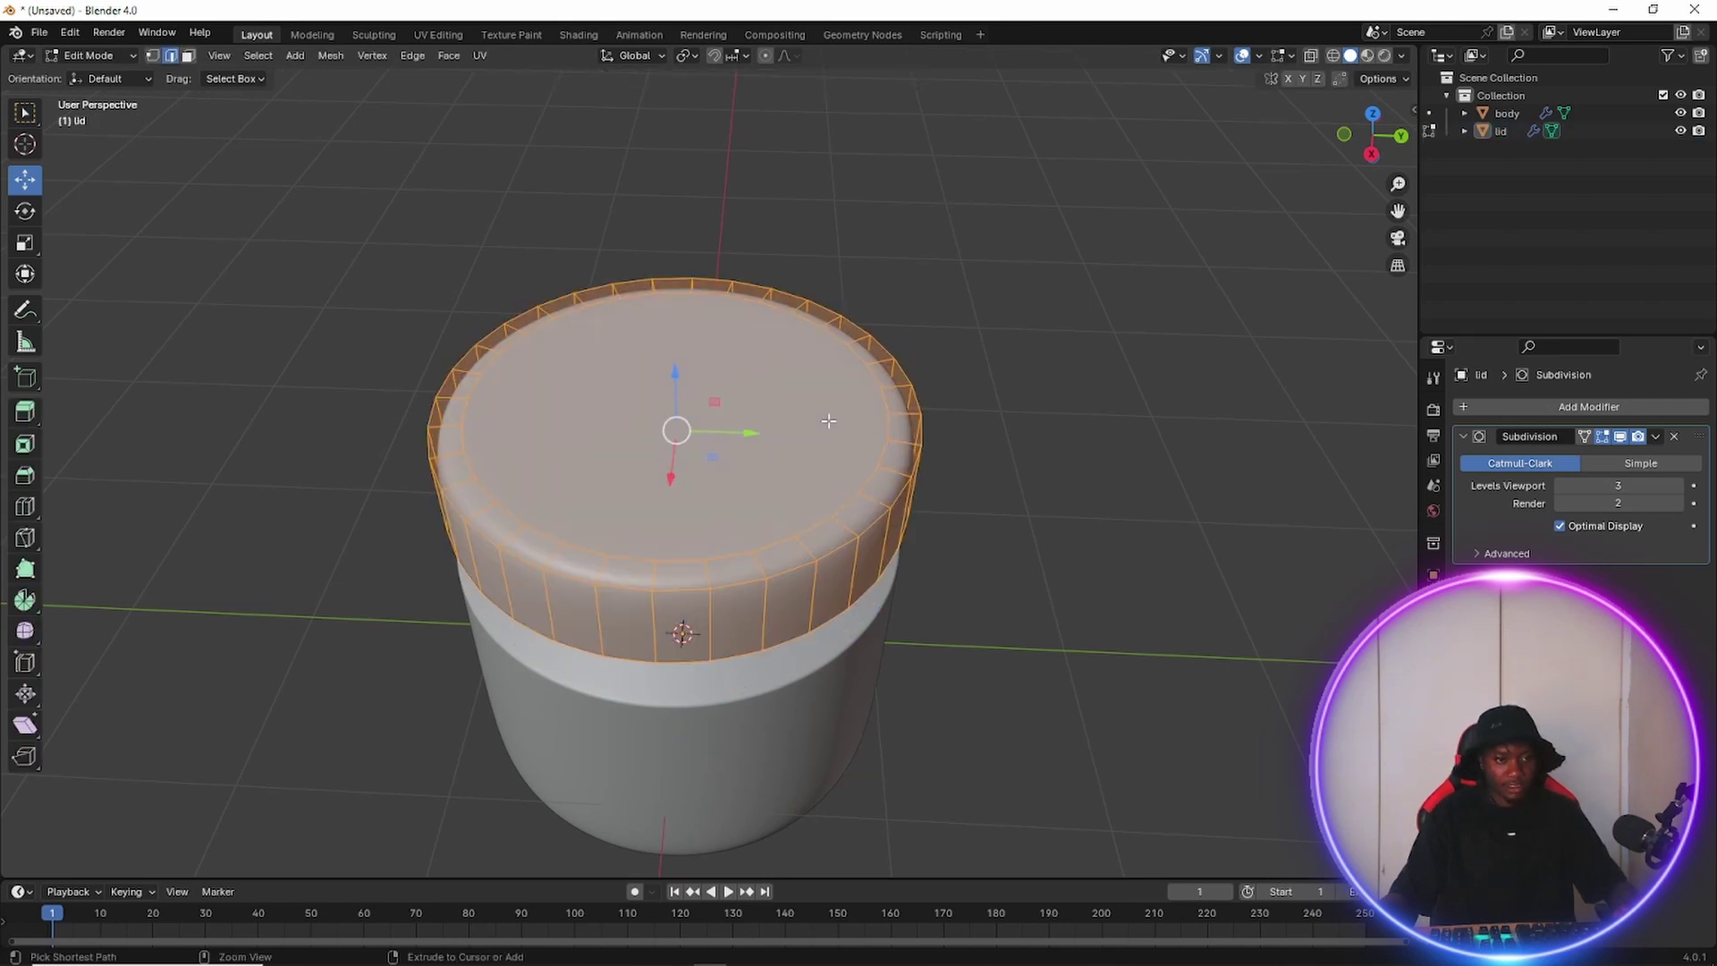
Undo the lid mesh's earlier upward move so that it rests on the jar's shoulder again.
middle_drag(955, 451, 956, 406)
click(982, 385)
scroll(983, 385, down, 2)
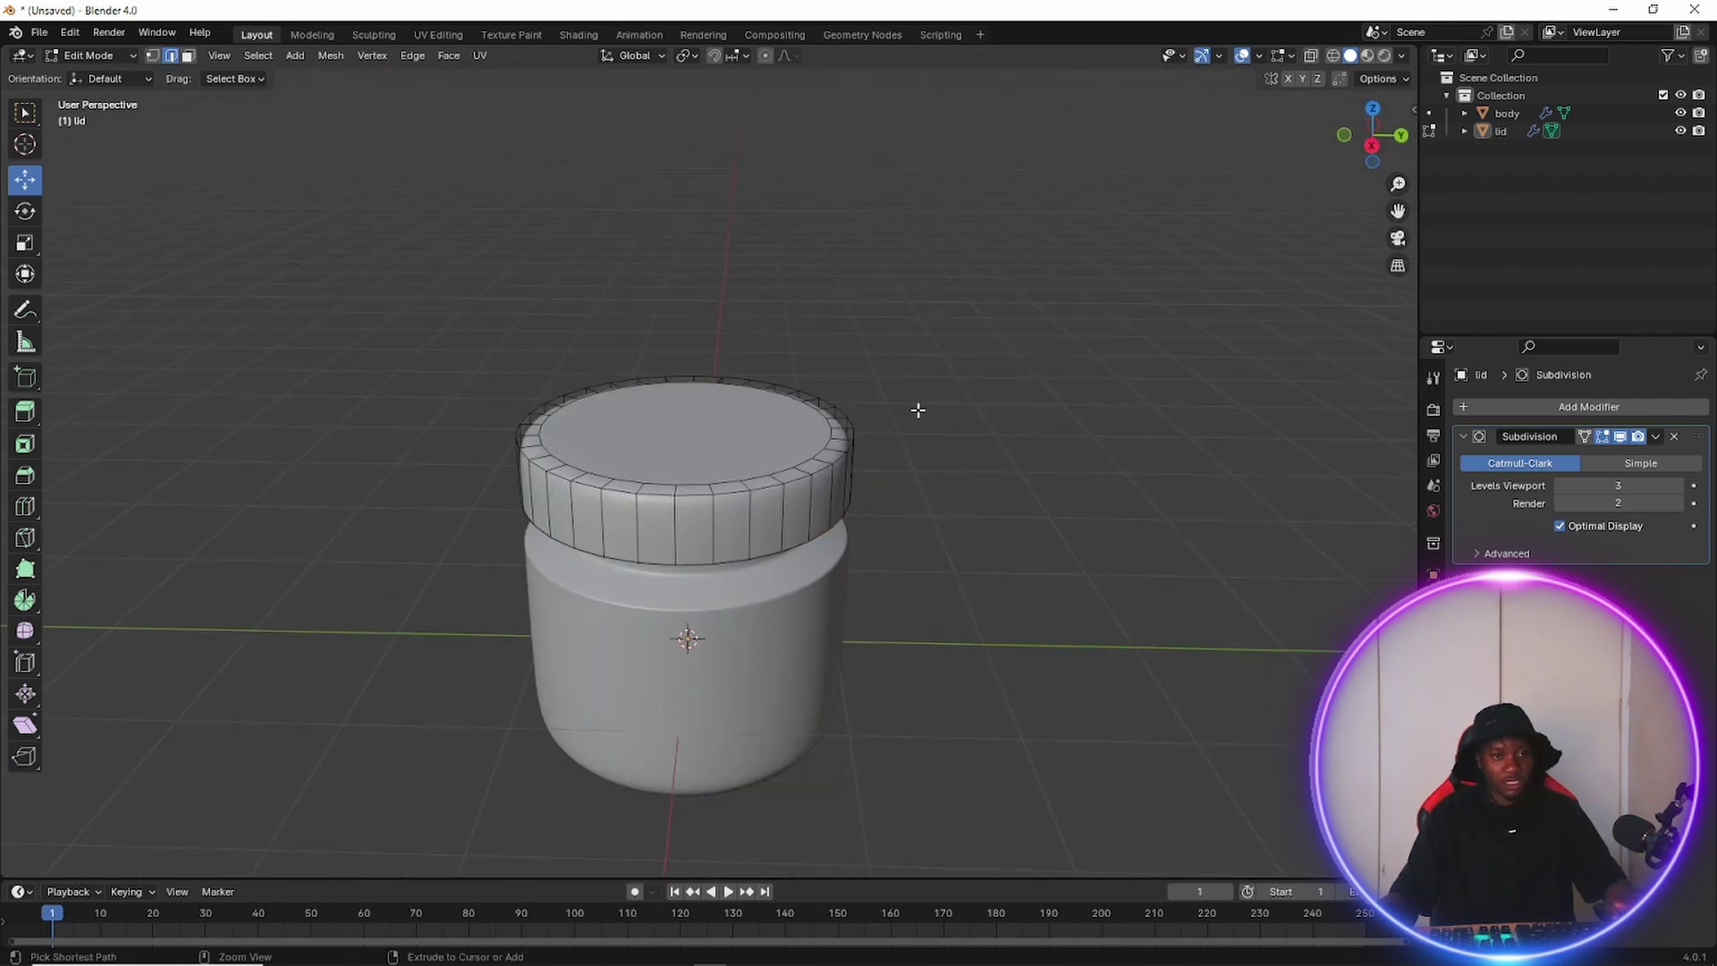
key(ctrl+z)
key(ctrl+z)
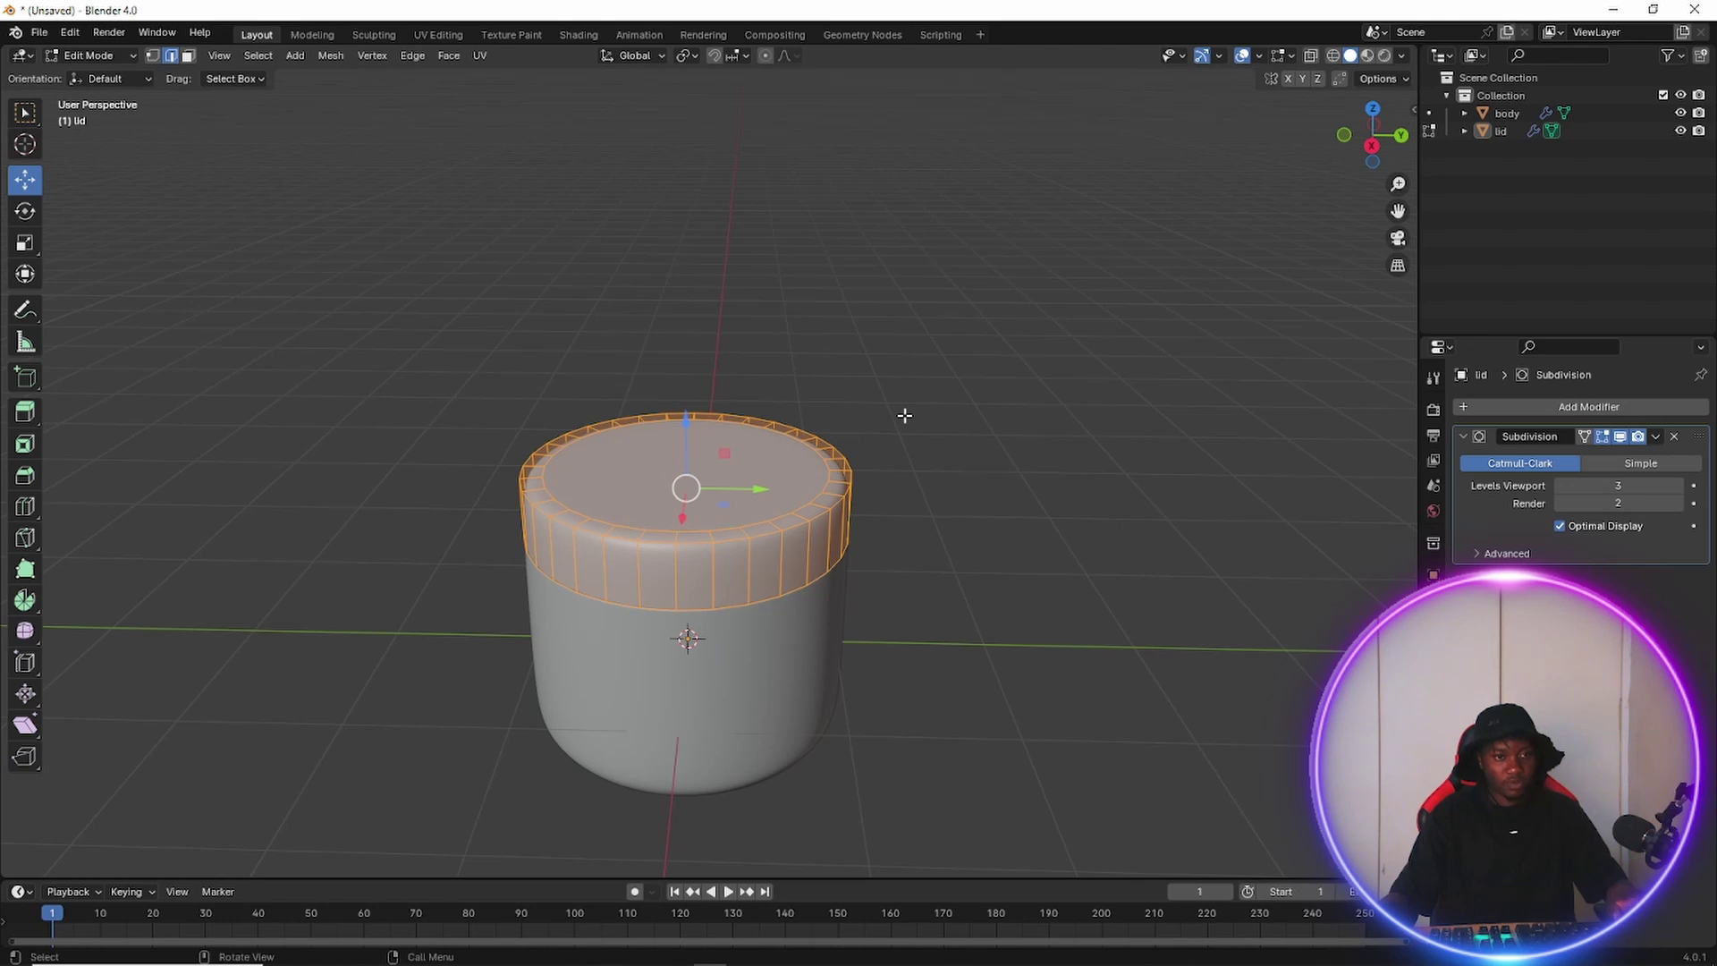
click(905, 416)
scroll(976, 505, down, 1)
scroll(975, 502, up, 3)
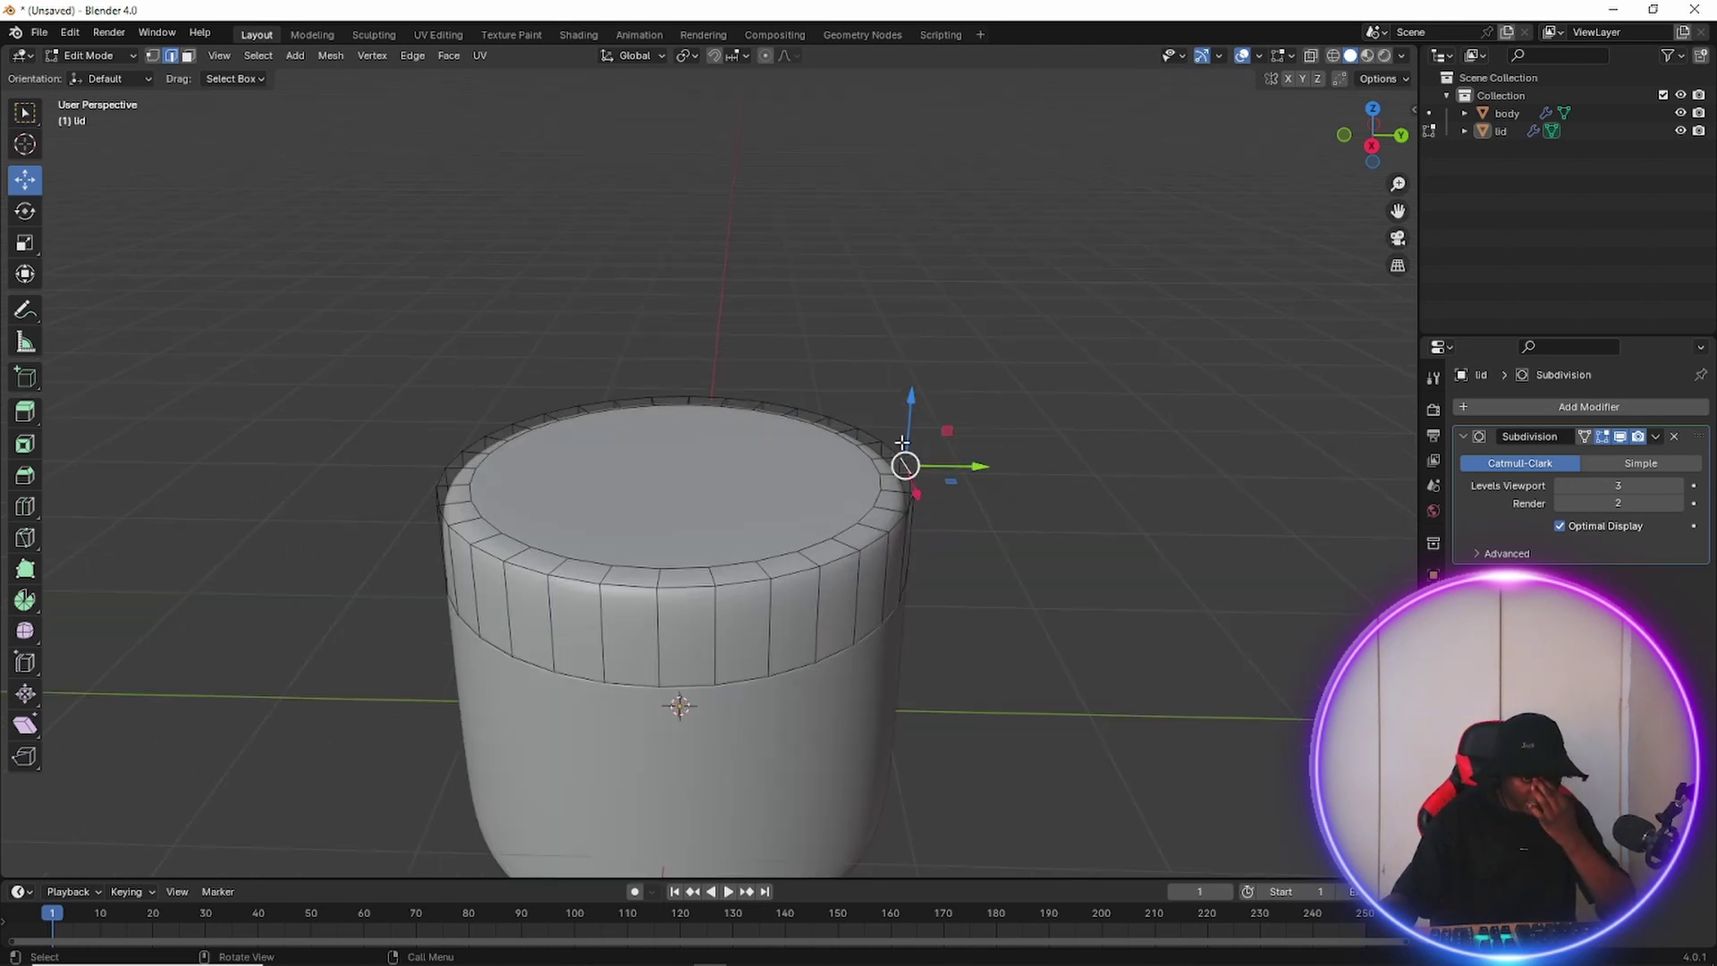
scroll(903, 447, down, 4)
scroll(597, 541, up, 2)
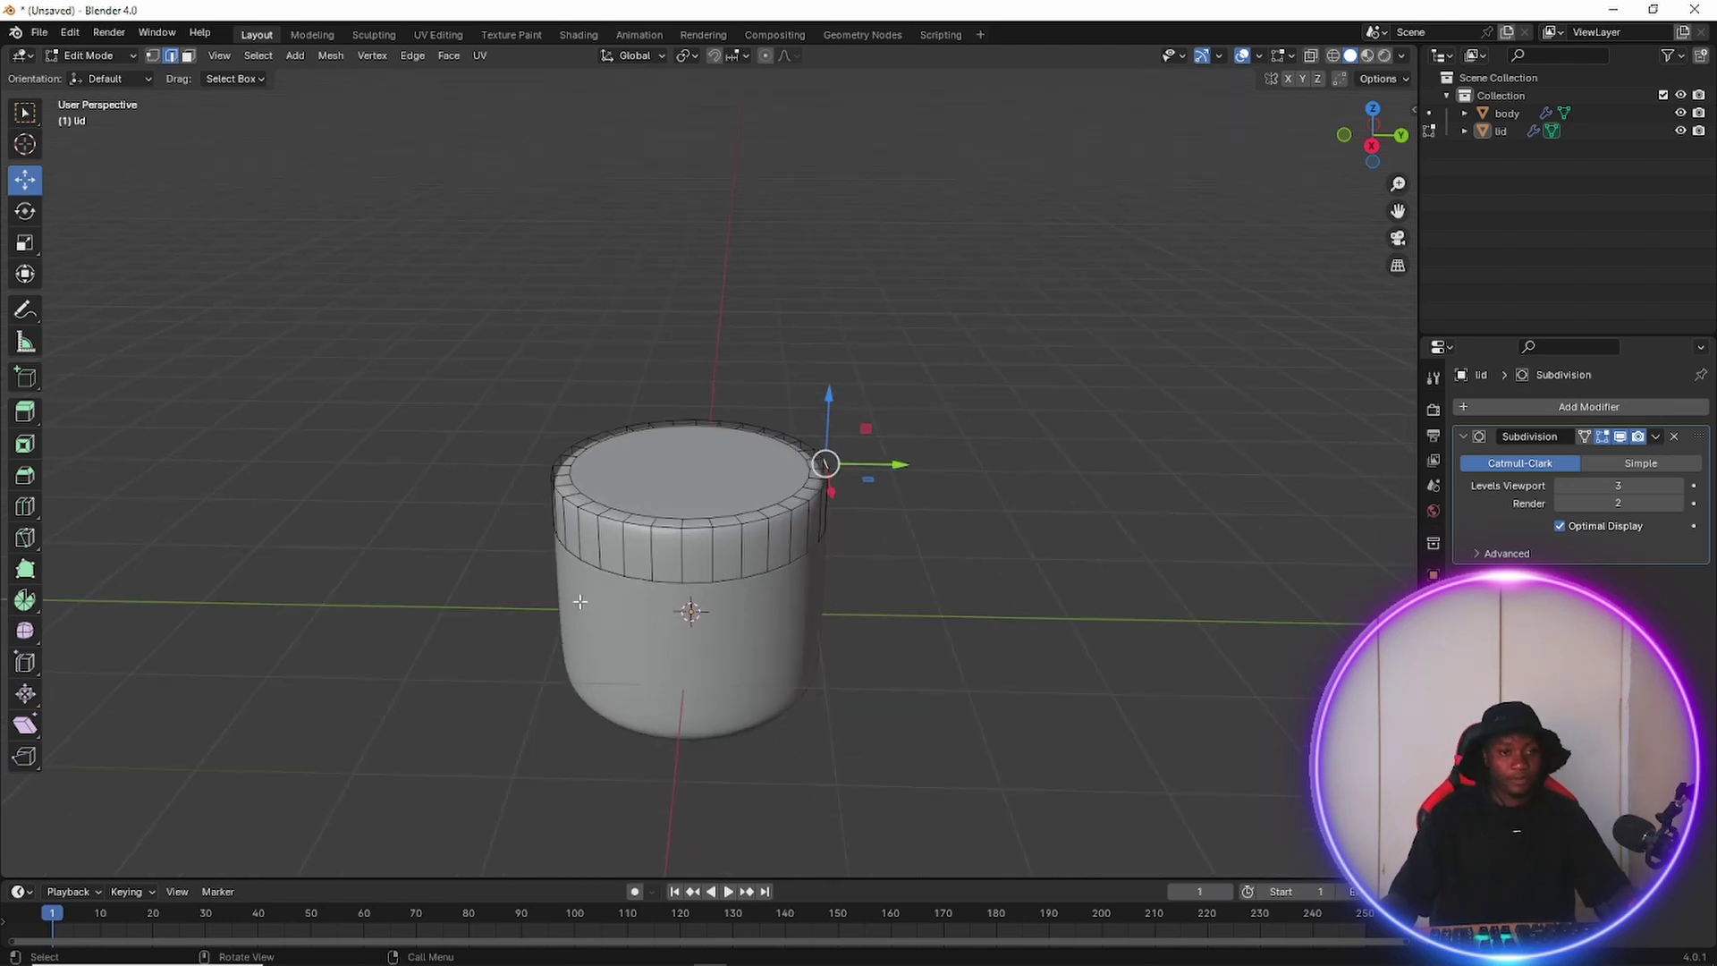
scroll(597, 541, down, 2)
Display the model in wireframe and switch from Edit Mode back to Object Mode.
middle_drag(697, 602, 709, 575)
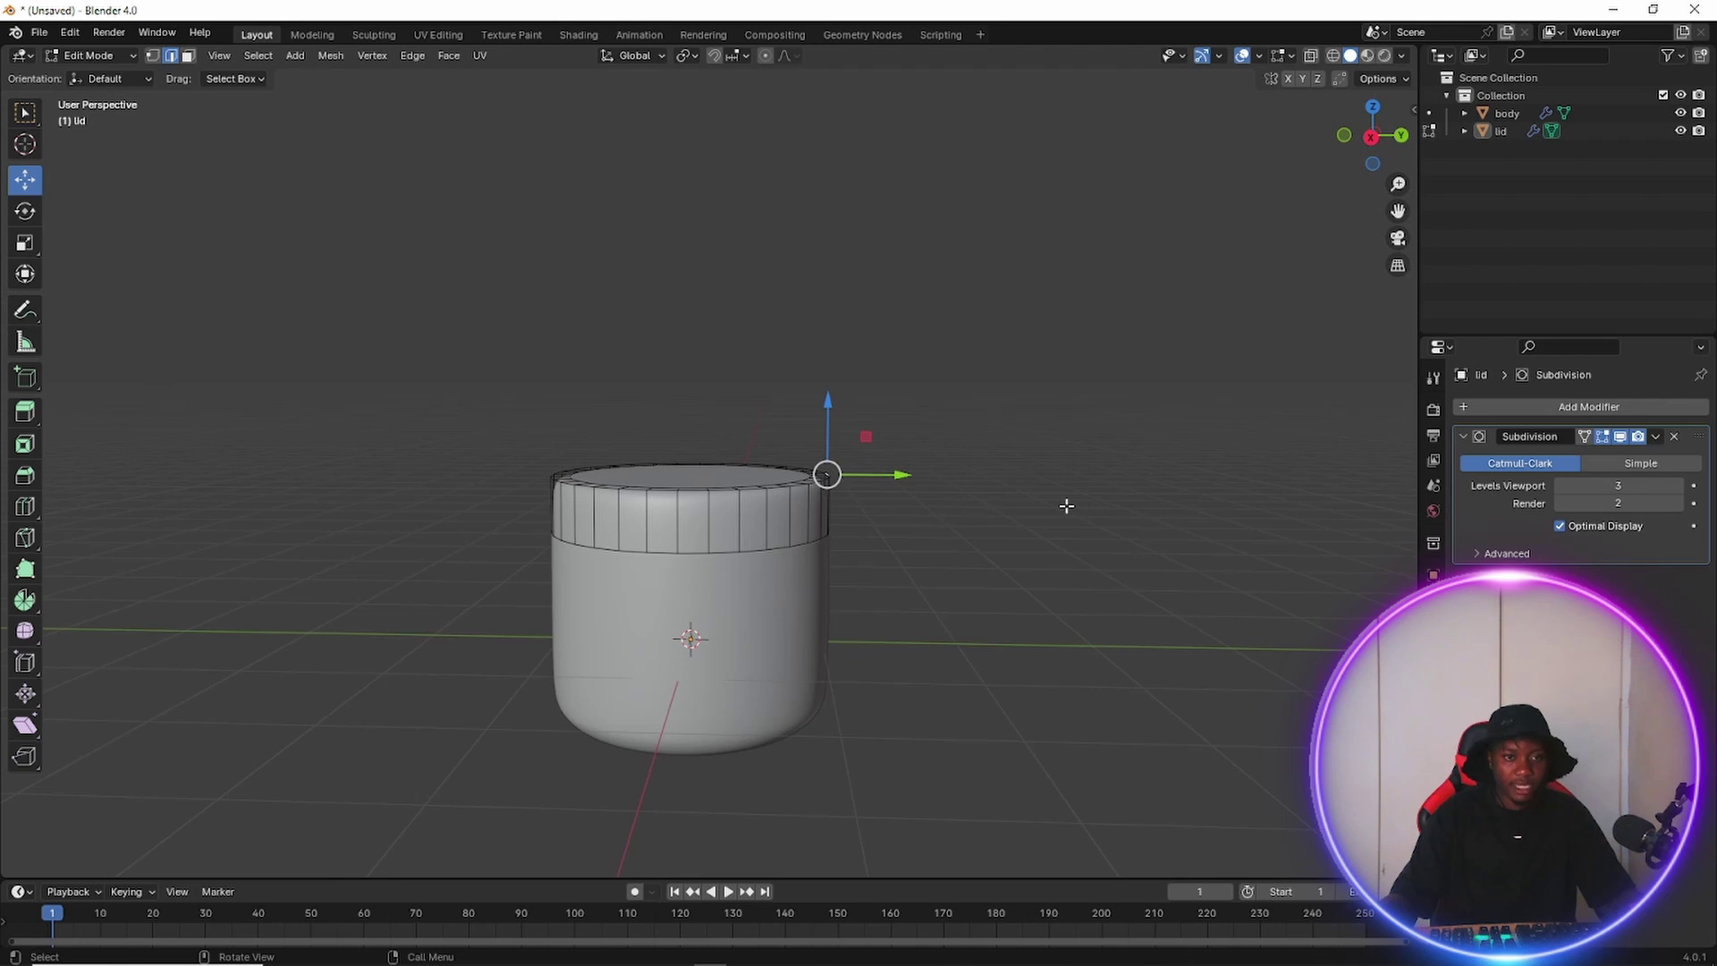
key(alt+a)
drag(907, 341, 474, 864)
click(1333, 55)
mouse_move(951, 307)
mouse_down()
mouse_move(659, 614)
mouse_move(516, 821)
mouse_up()
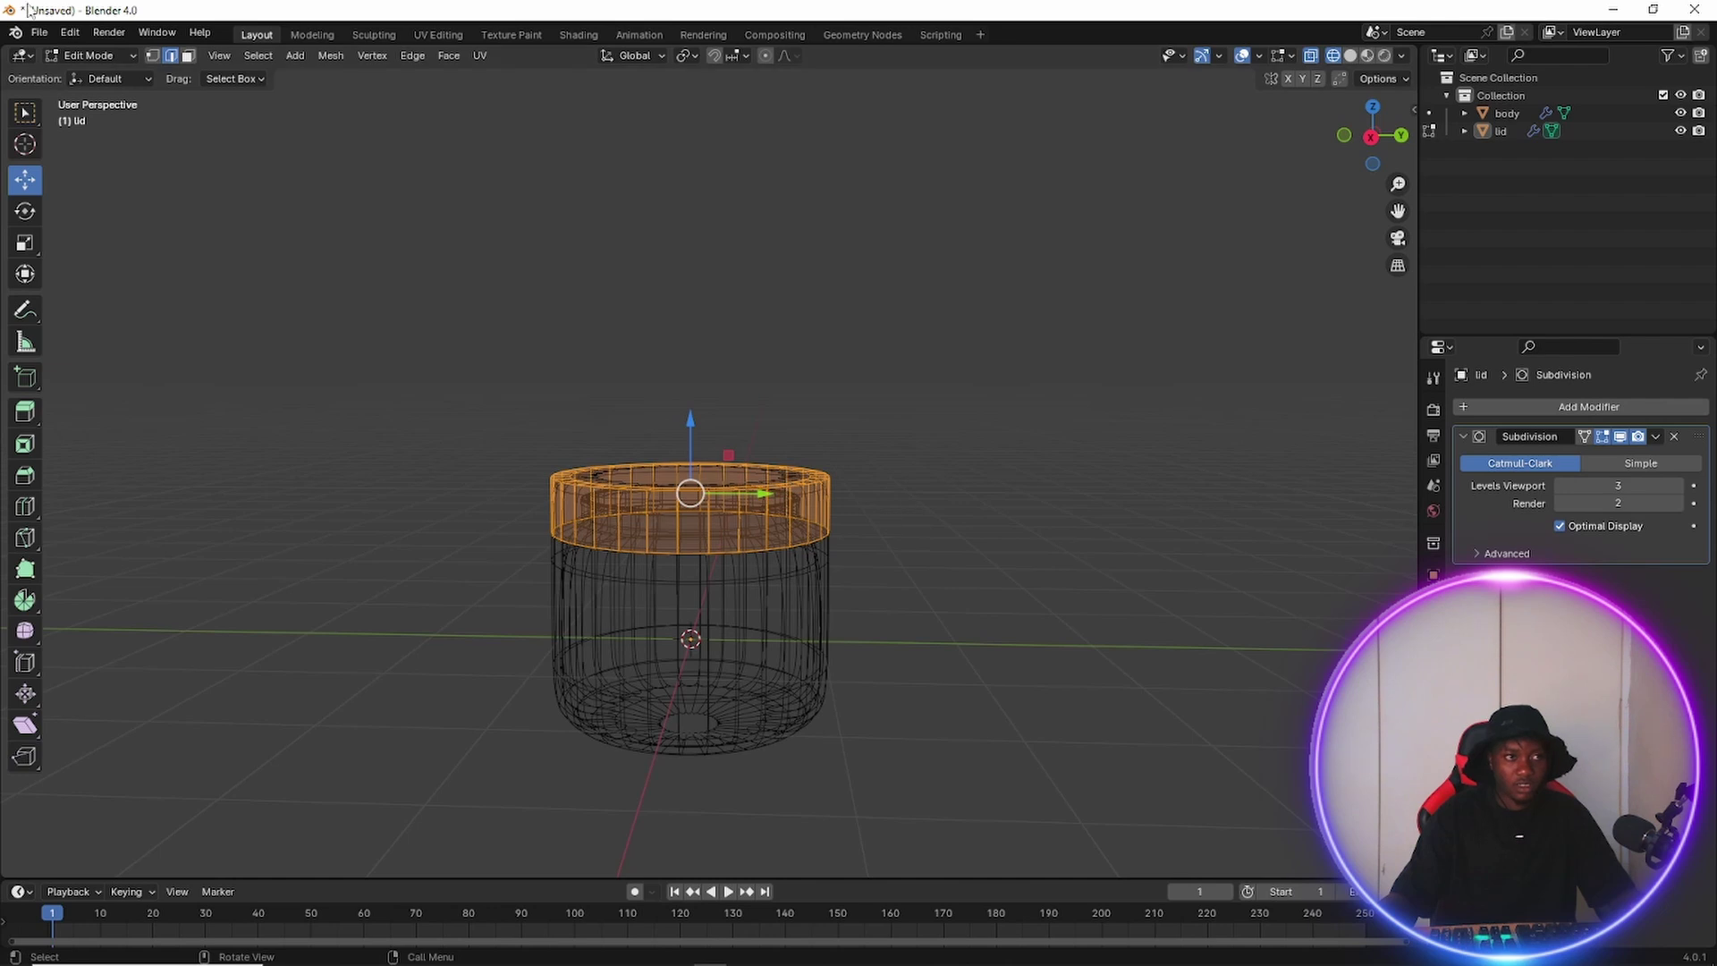
click(109, 55)
click(98, 77)
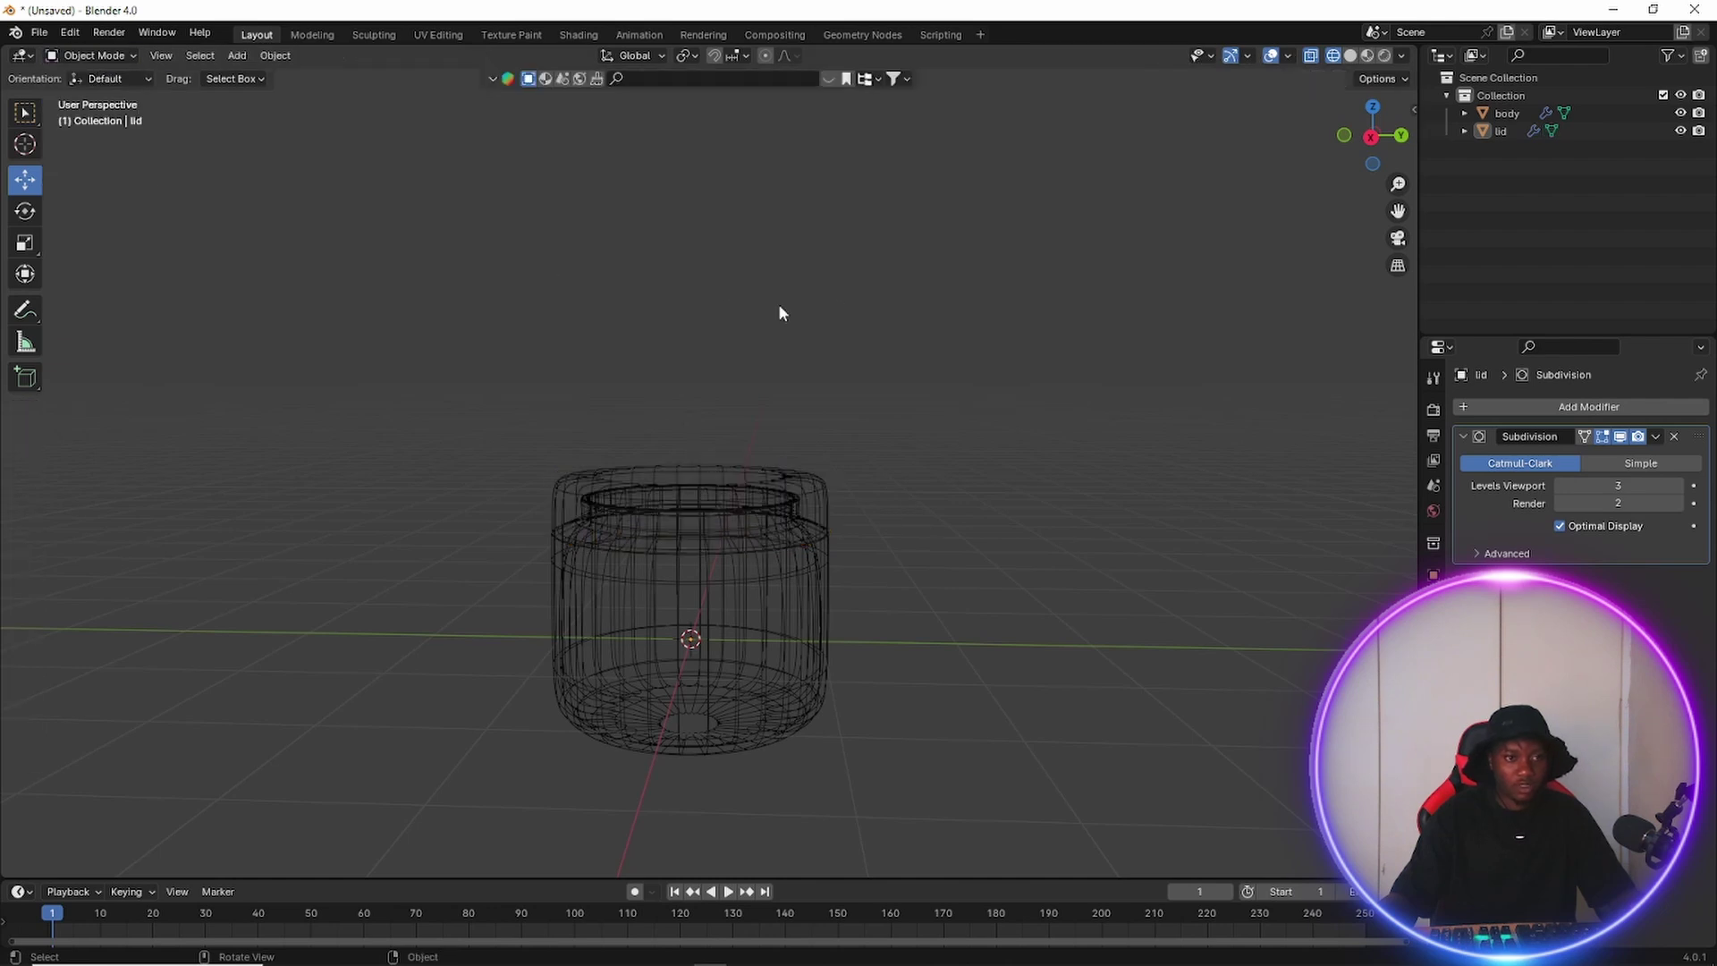
Raise the jar body and lid together along Z until the base clears the ground grid, and restore solid shading.
drag(985, 318, 407, 820)
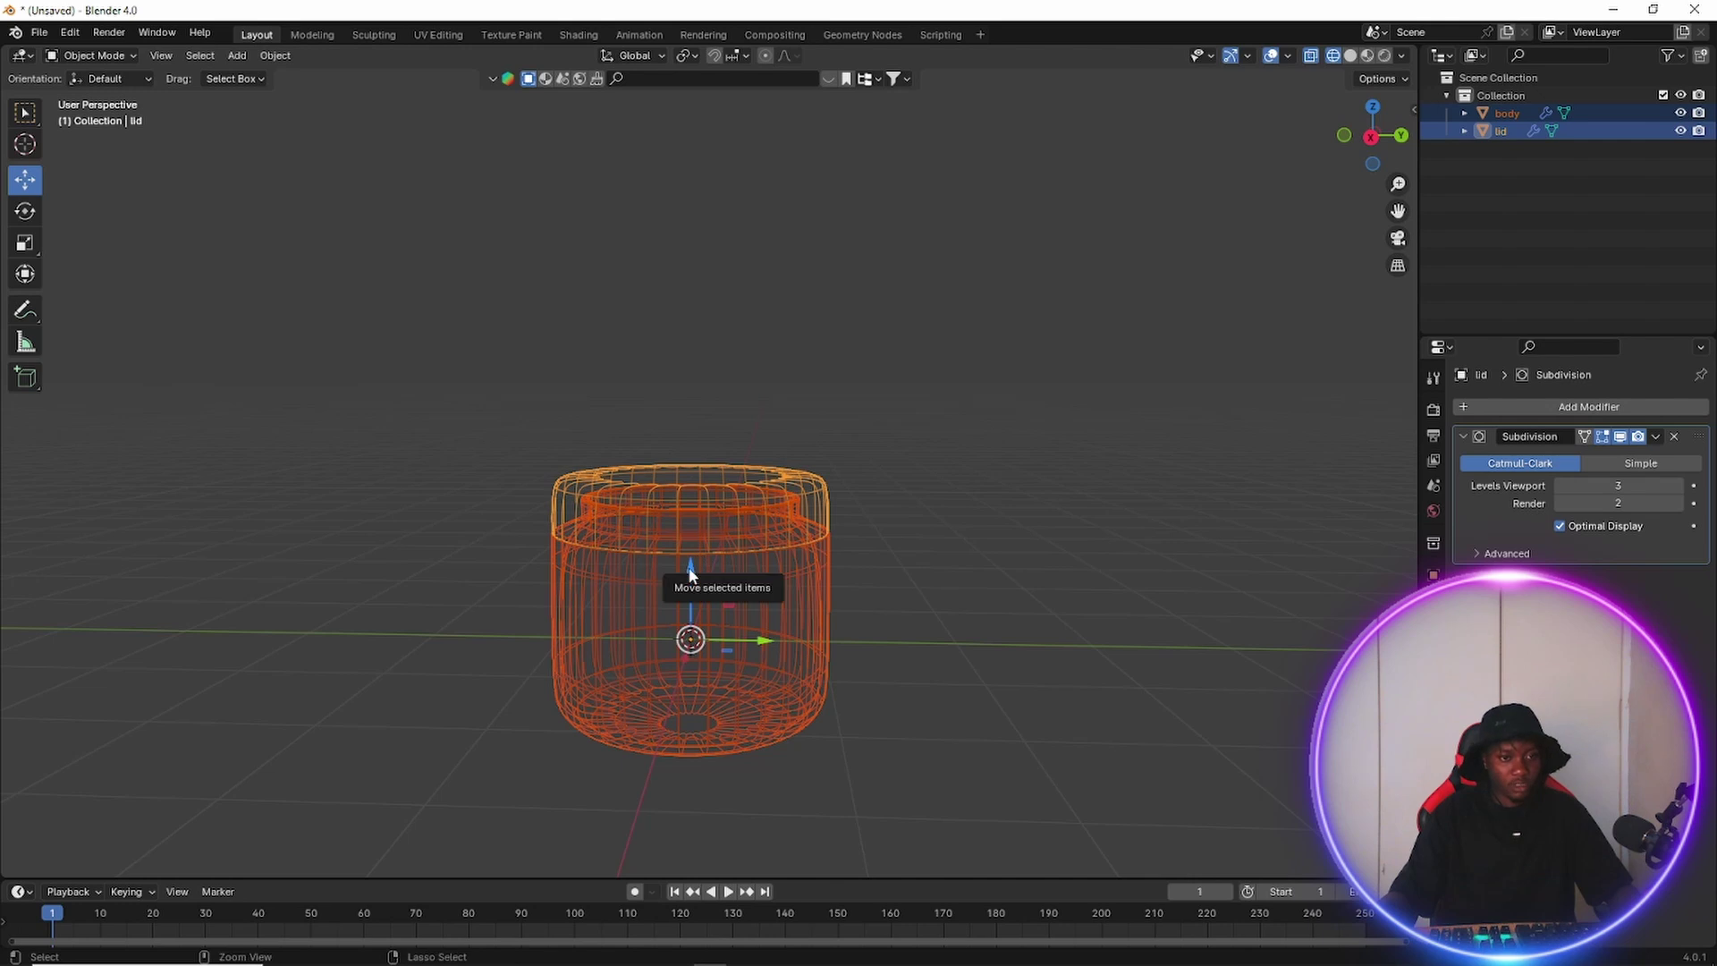
drag(693, 559, 684, 524)
click(813, 639)
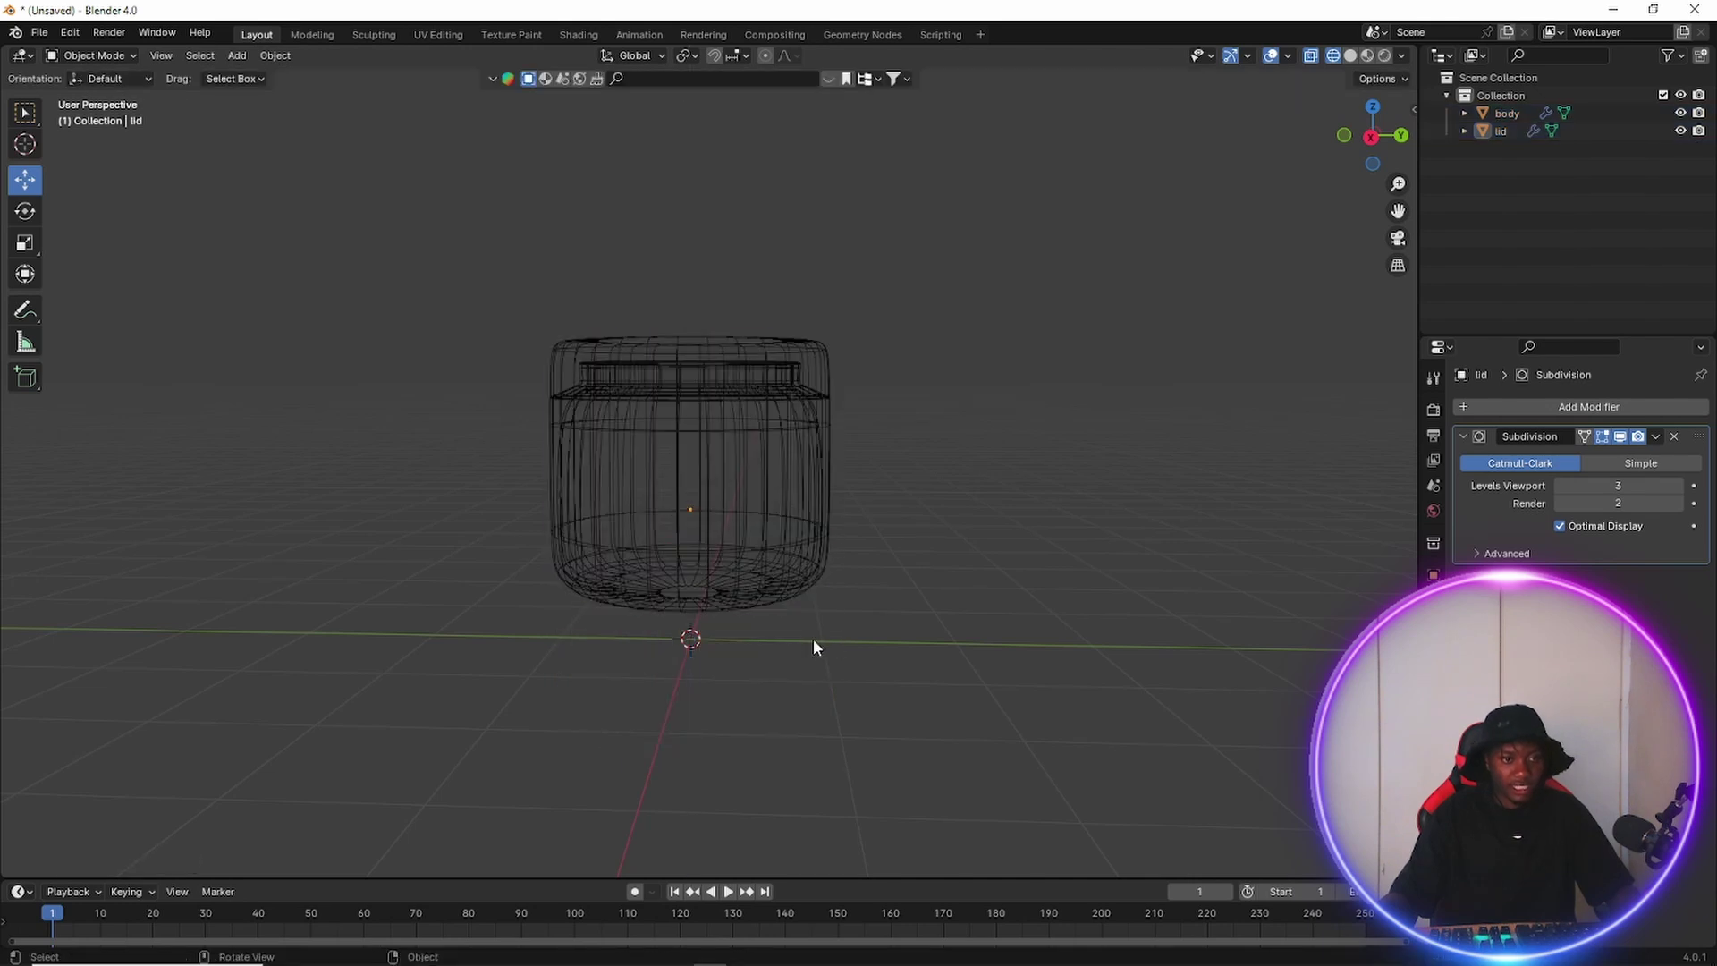
middle_drag(813, 639, 796, 688)
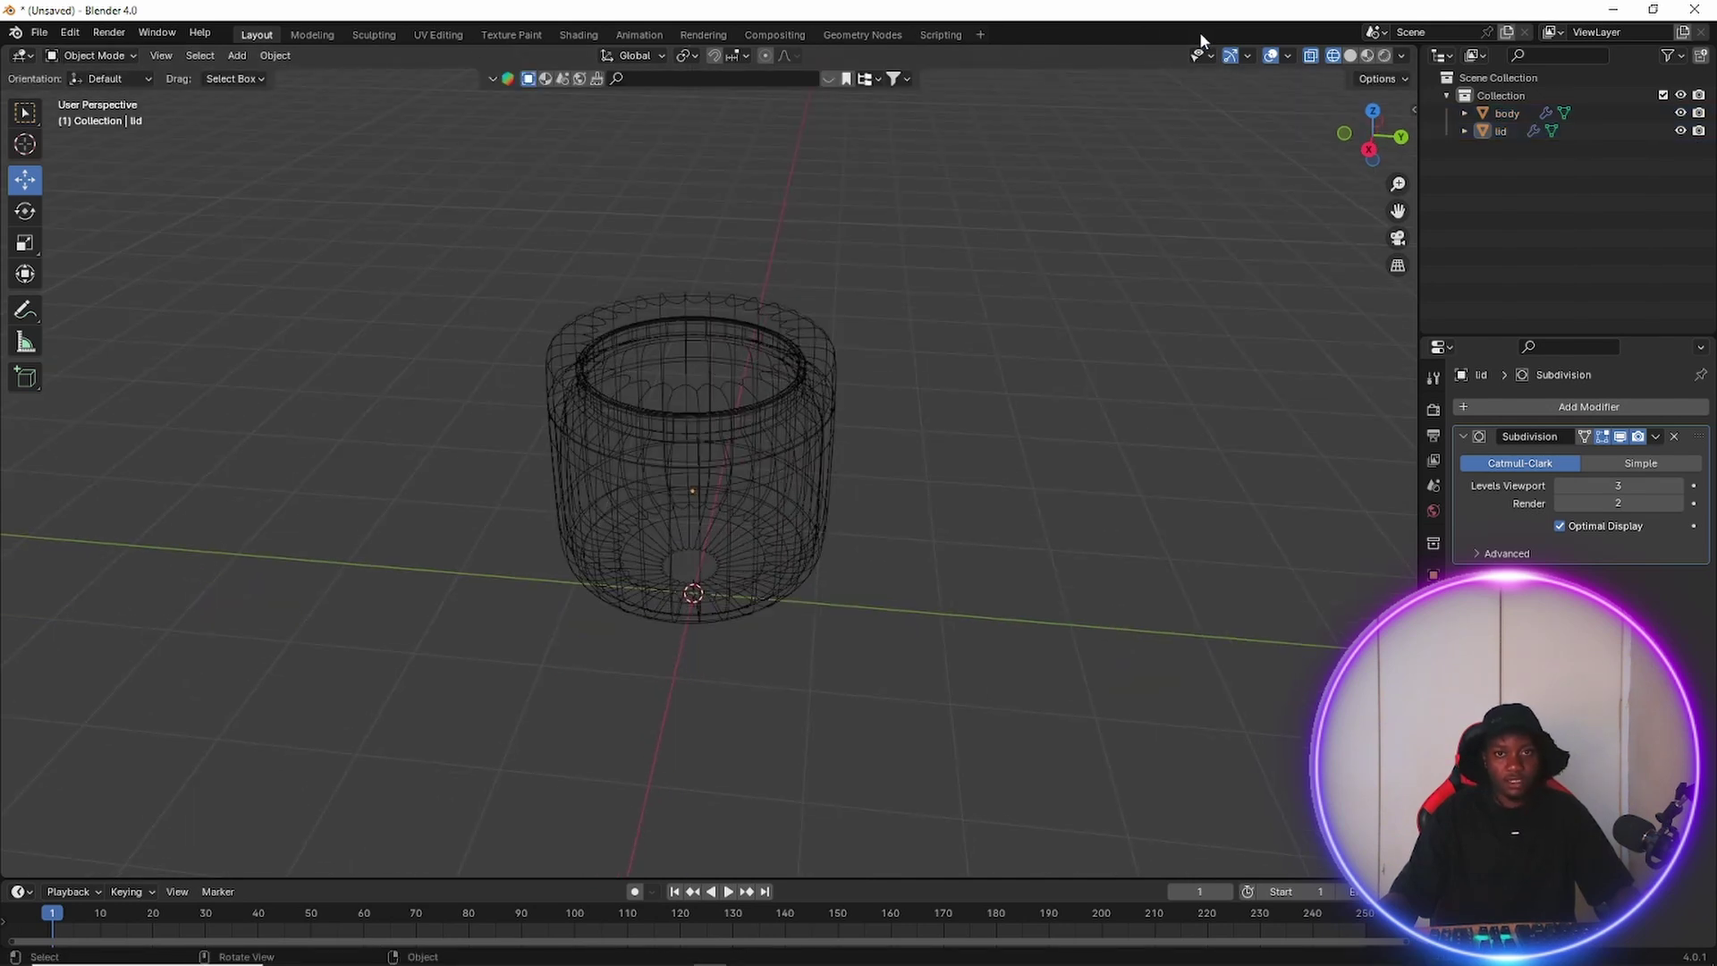
click(1346, 59)
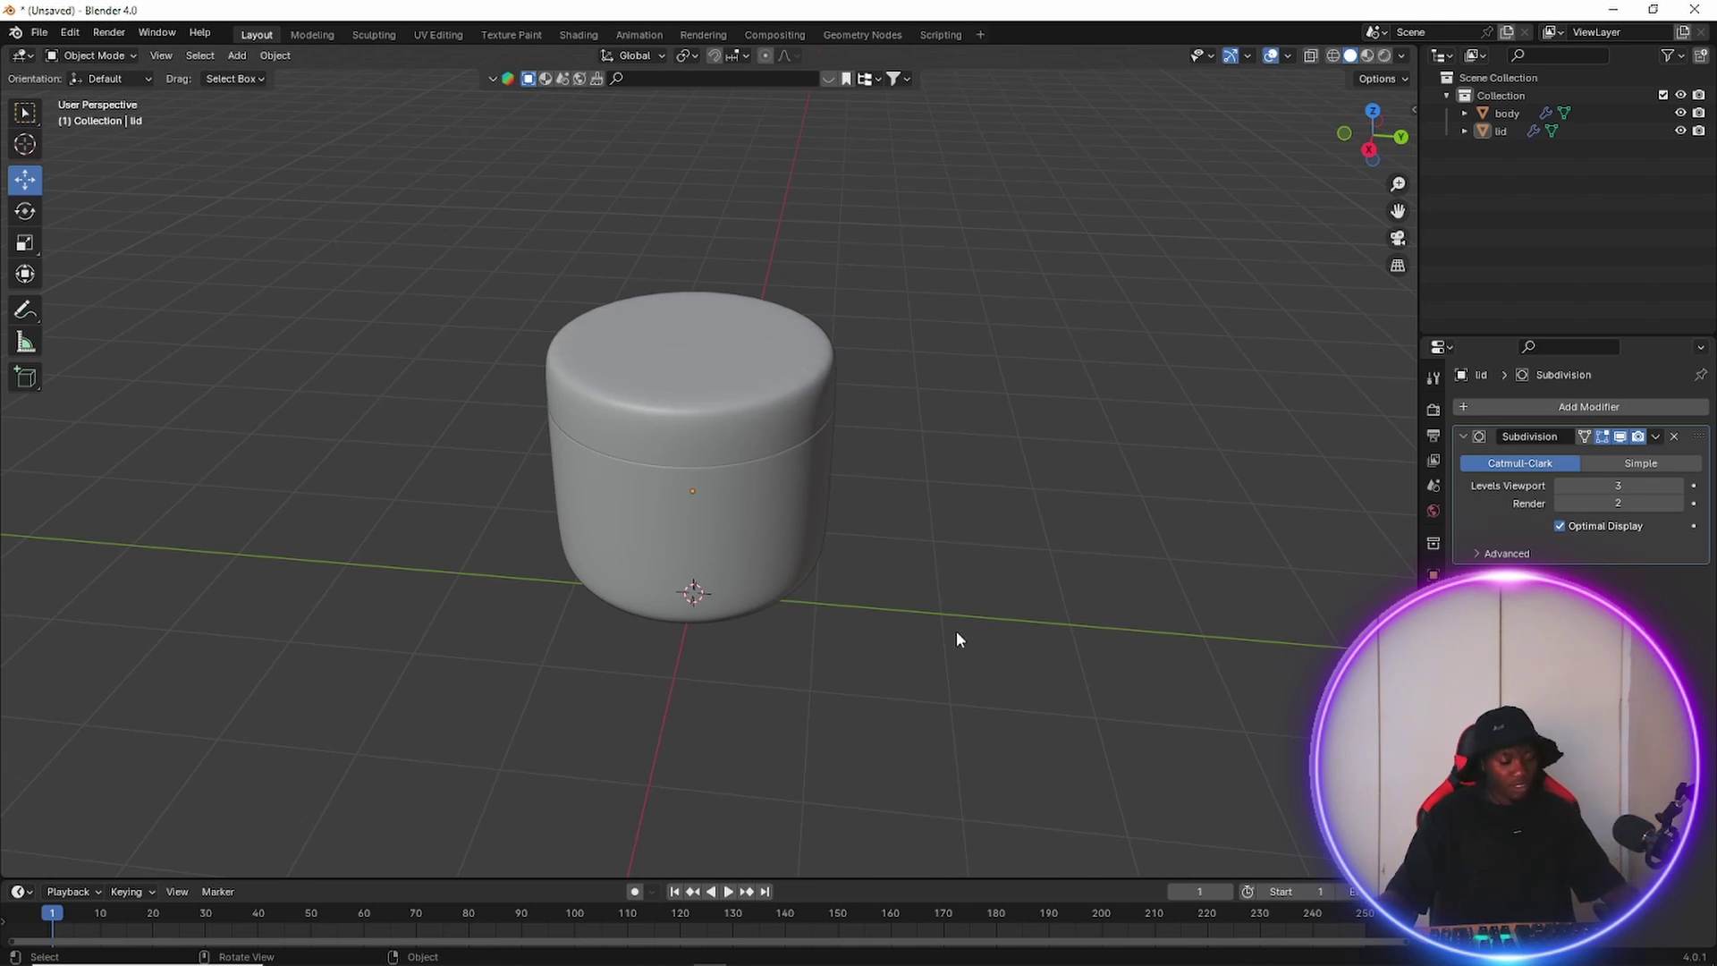
Add a mesh plane under the jar and scale it up into a very large floor.
key(shift+a)
mouse_move(957, 633)
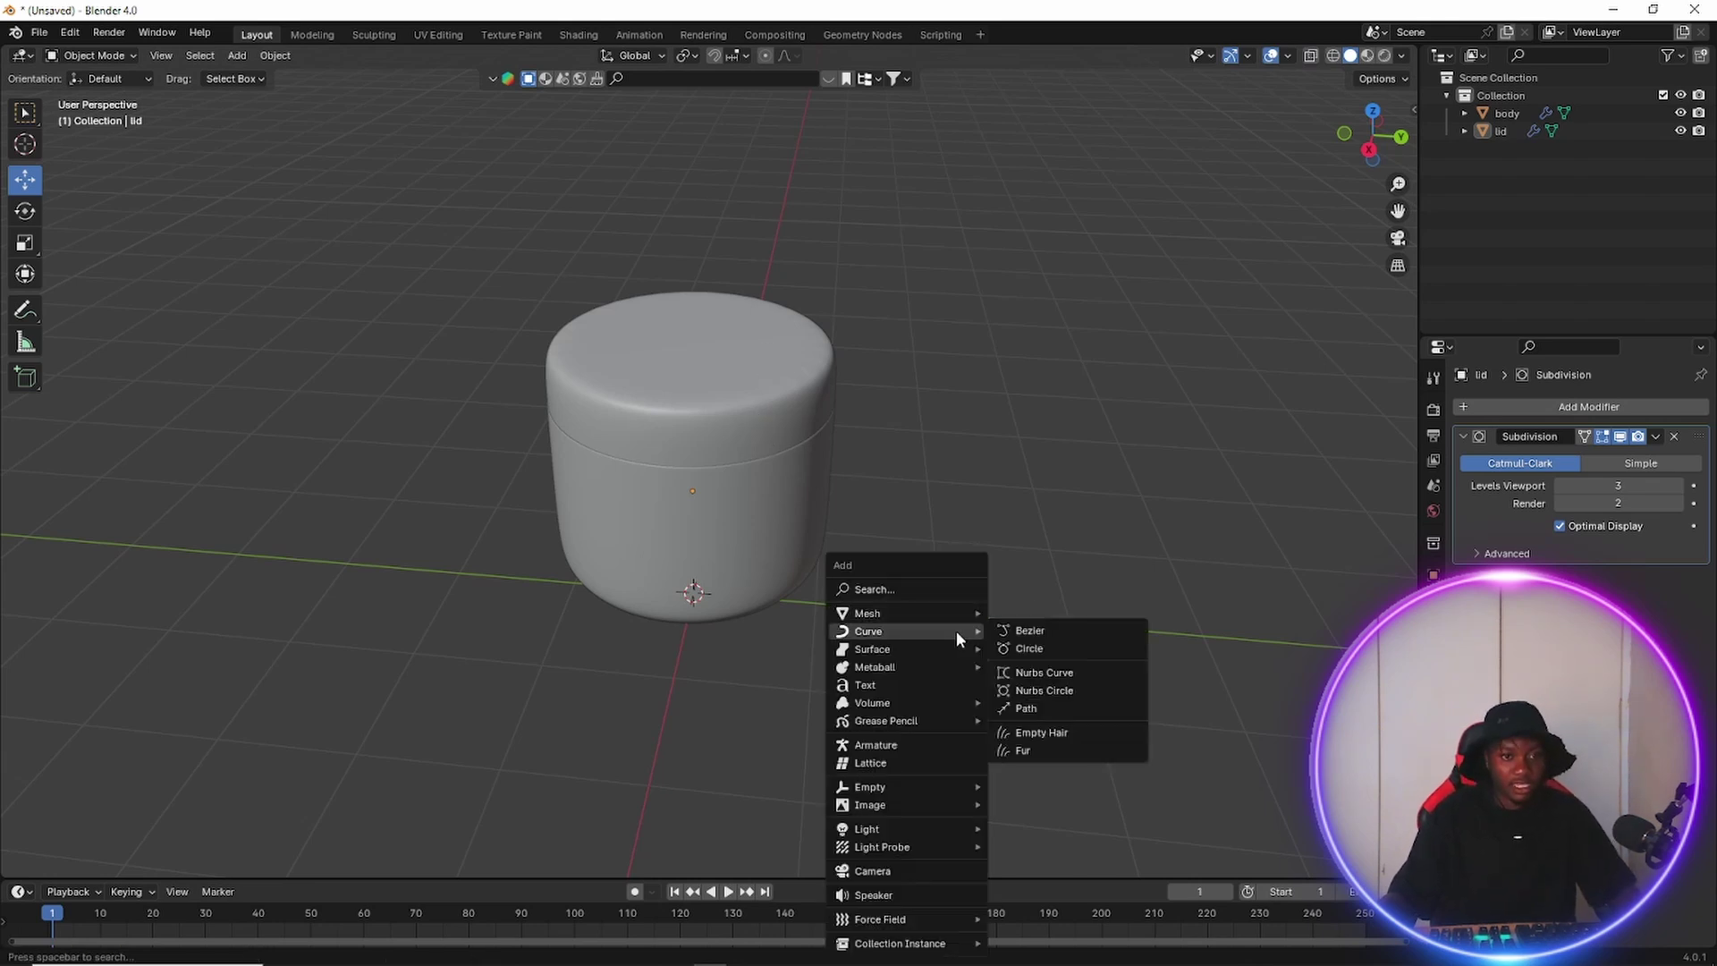
click(1038, 605)
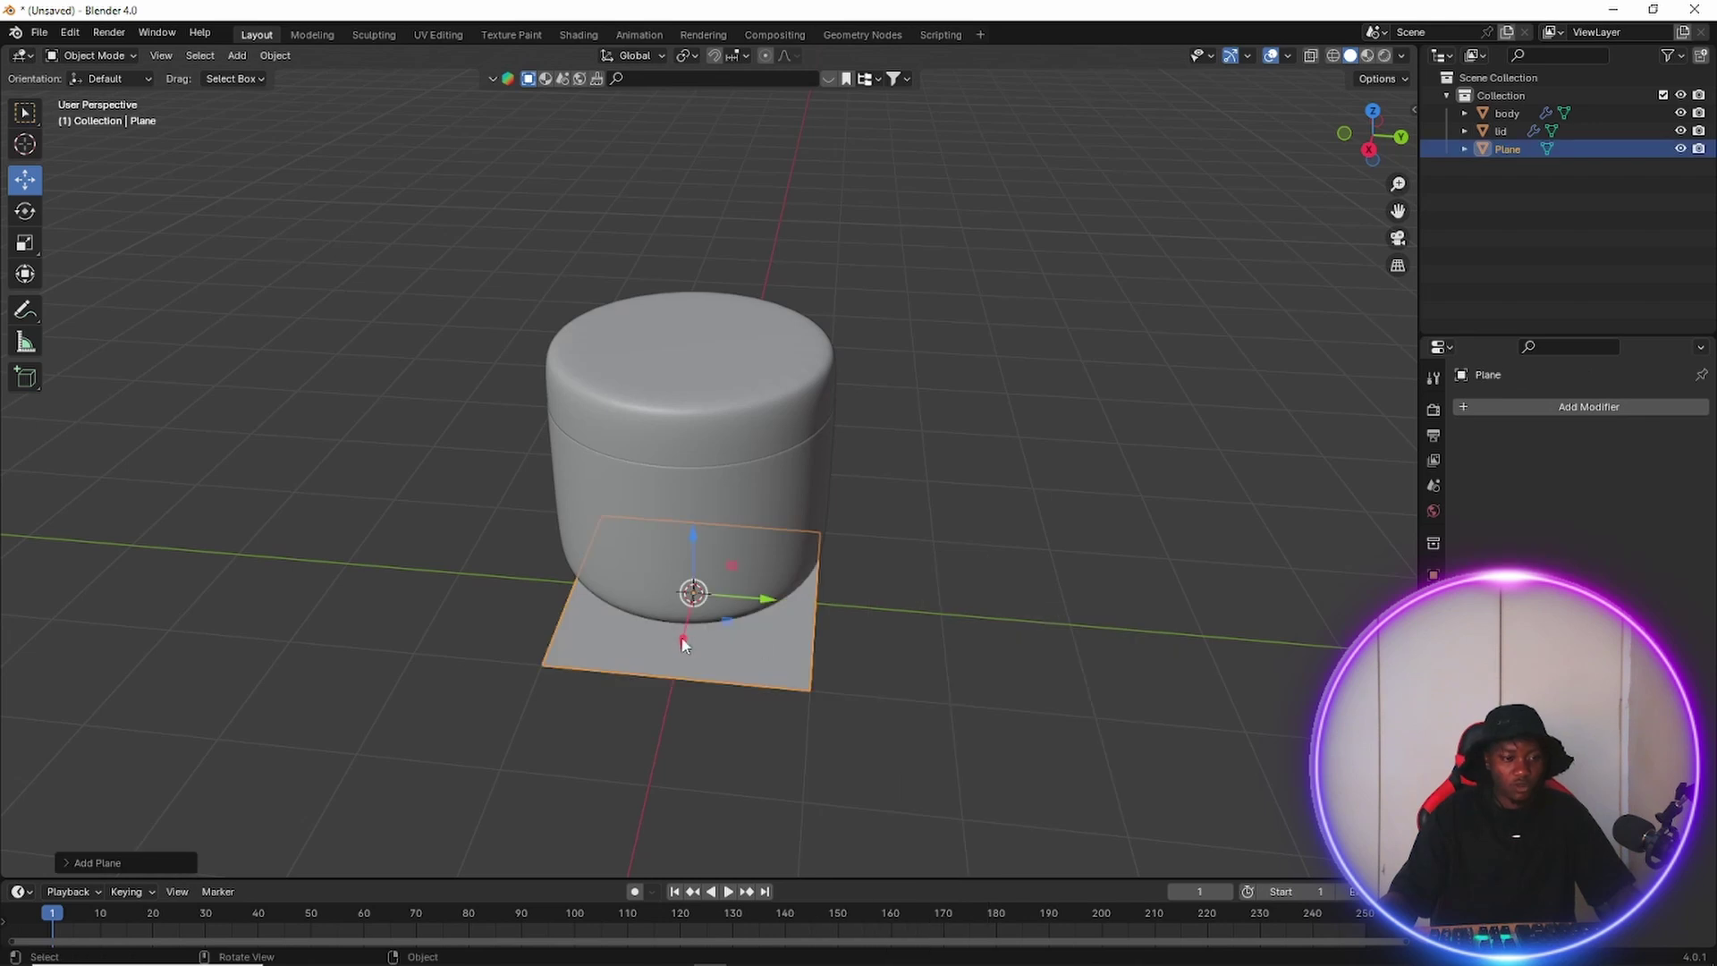
key(s)
click(803, 170)
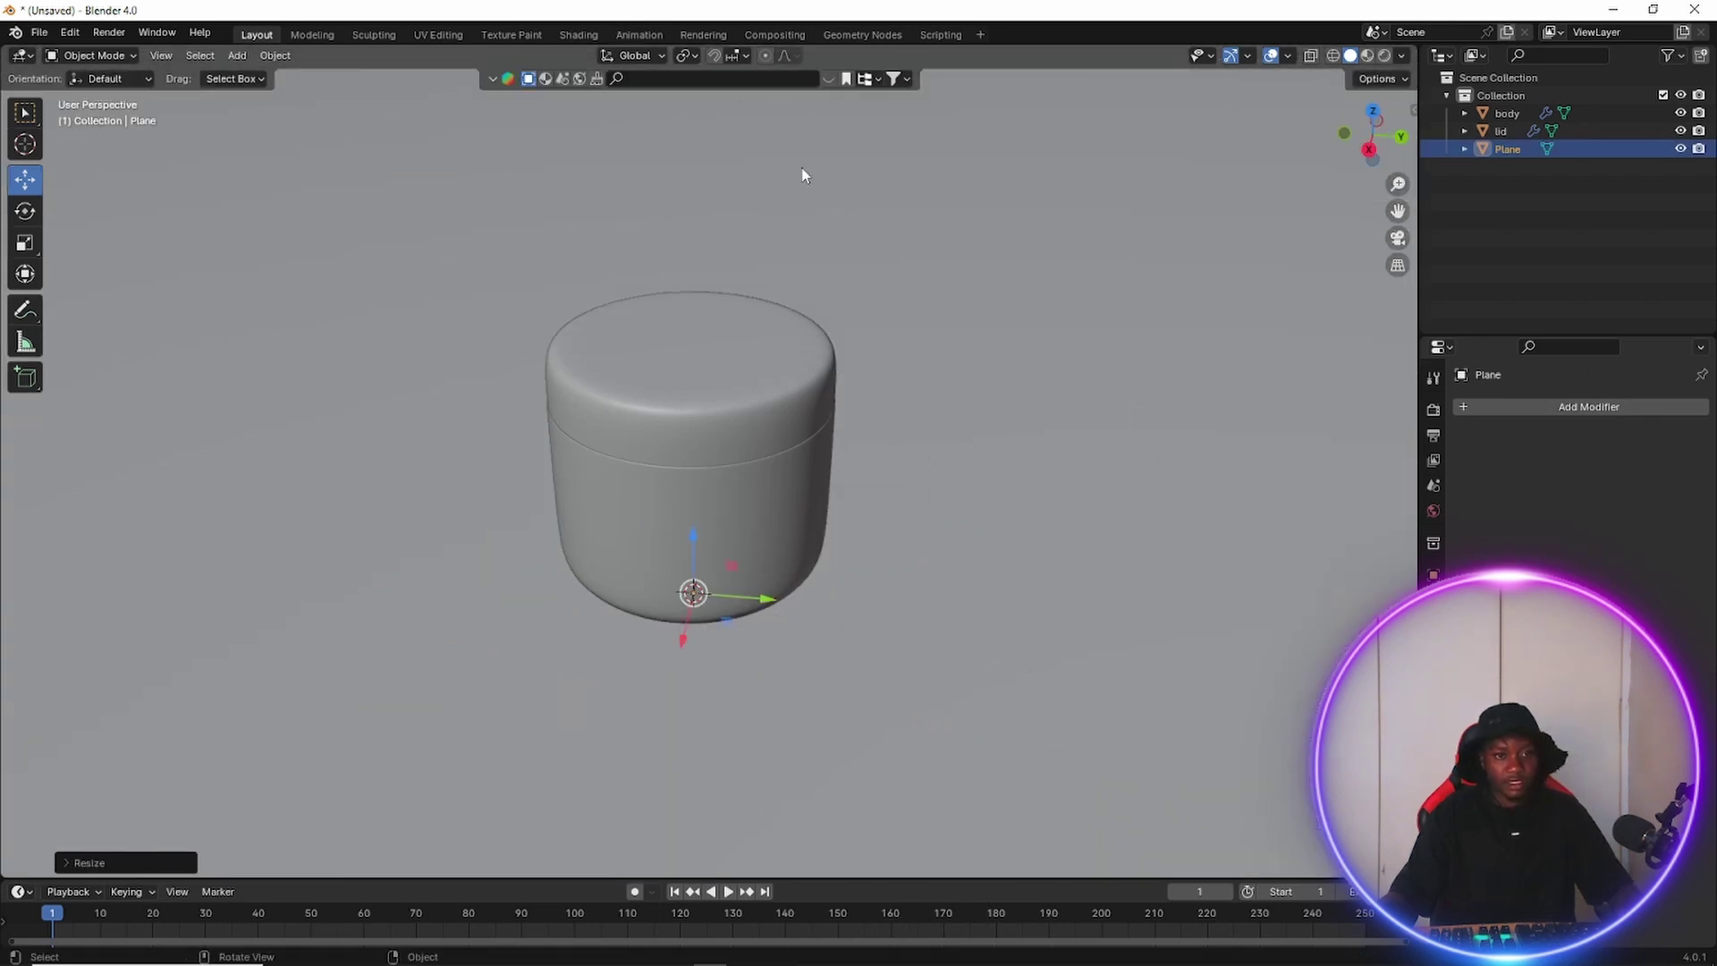
Examine the floor plane's extent around the jar from a low angle and from farther away, leaving it deselected.
scroll(674, 276, down, 8)
mouse_move(668, 287)
middle_down()
mouse_move(702, 287)
mouse_move(691, 264)
middle_up()
scroll(750, 424, up, 2)
scroll(742, 397, up, 2)
middle_drag(740, 401, 722, 188)
click(706, 275)
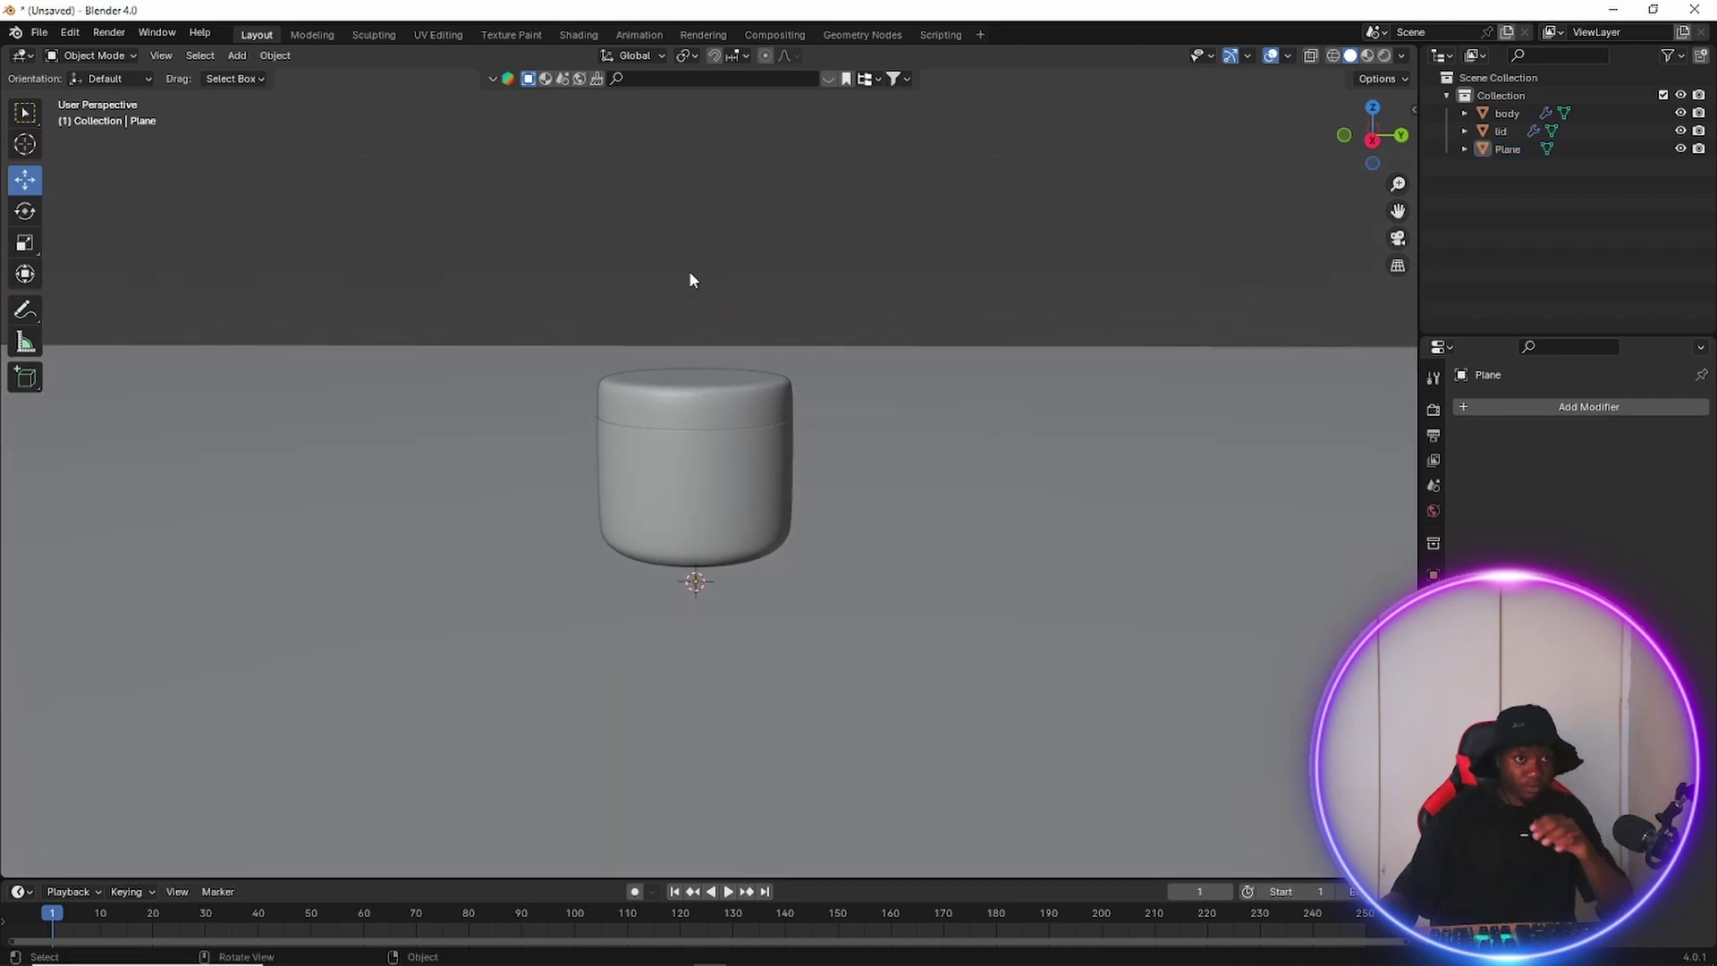
scroll(691, 277, down, 8)
scroll(696, 325, up, 5)
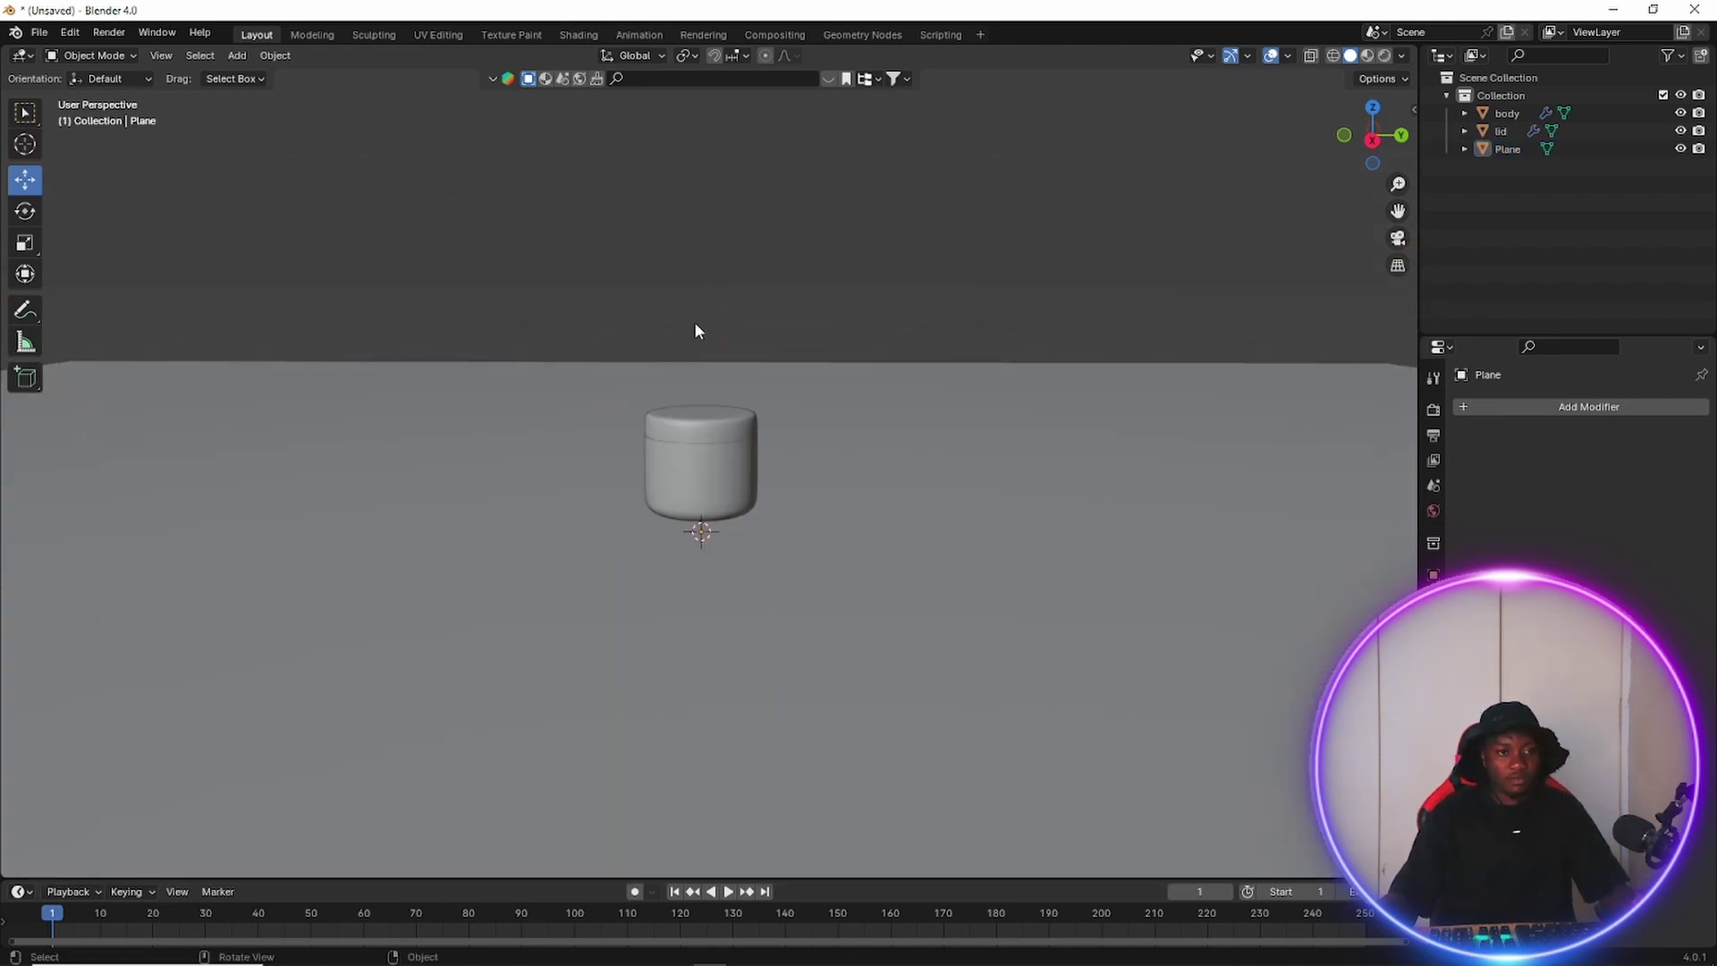
scroll(683, 295, down, 2)
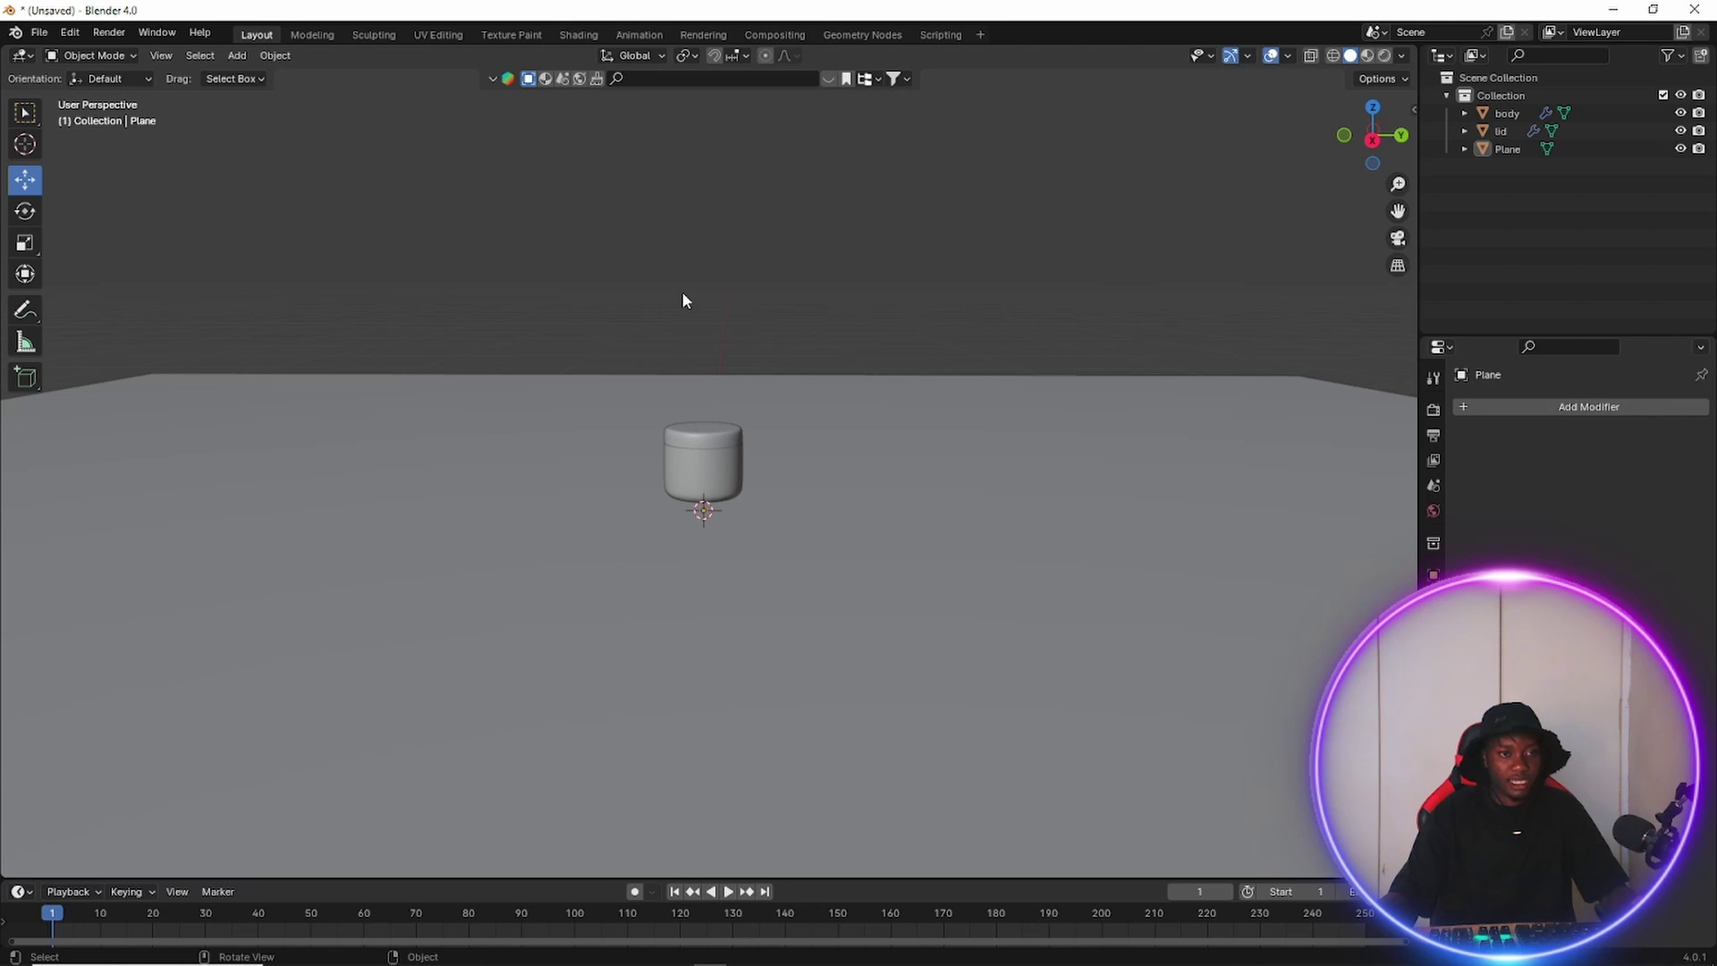
click(927, 533)
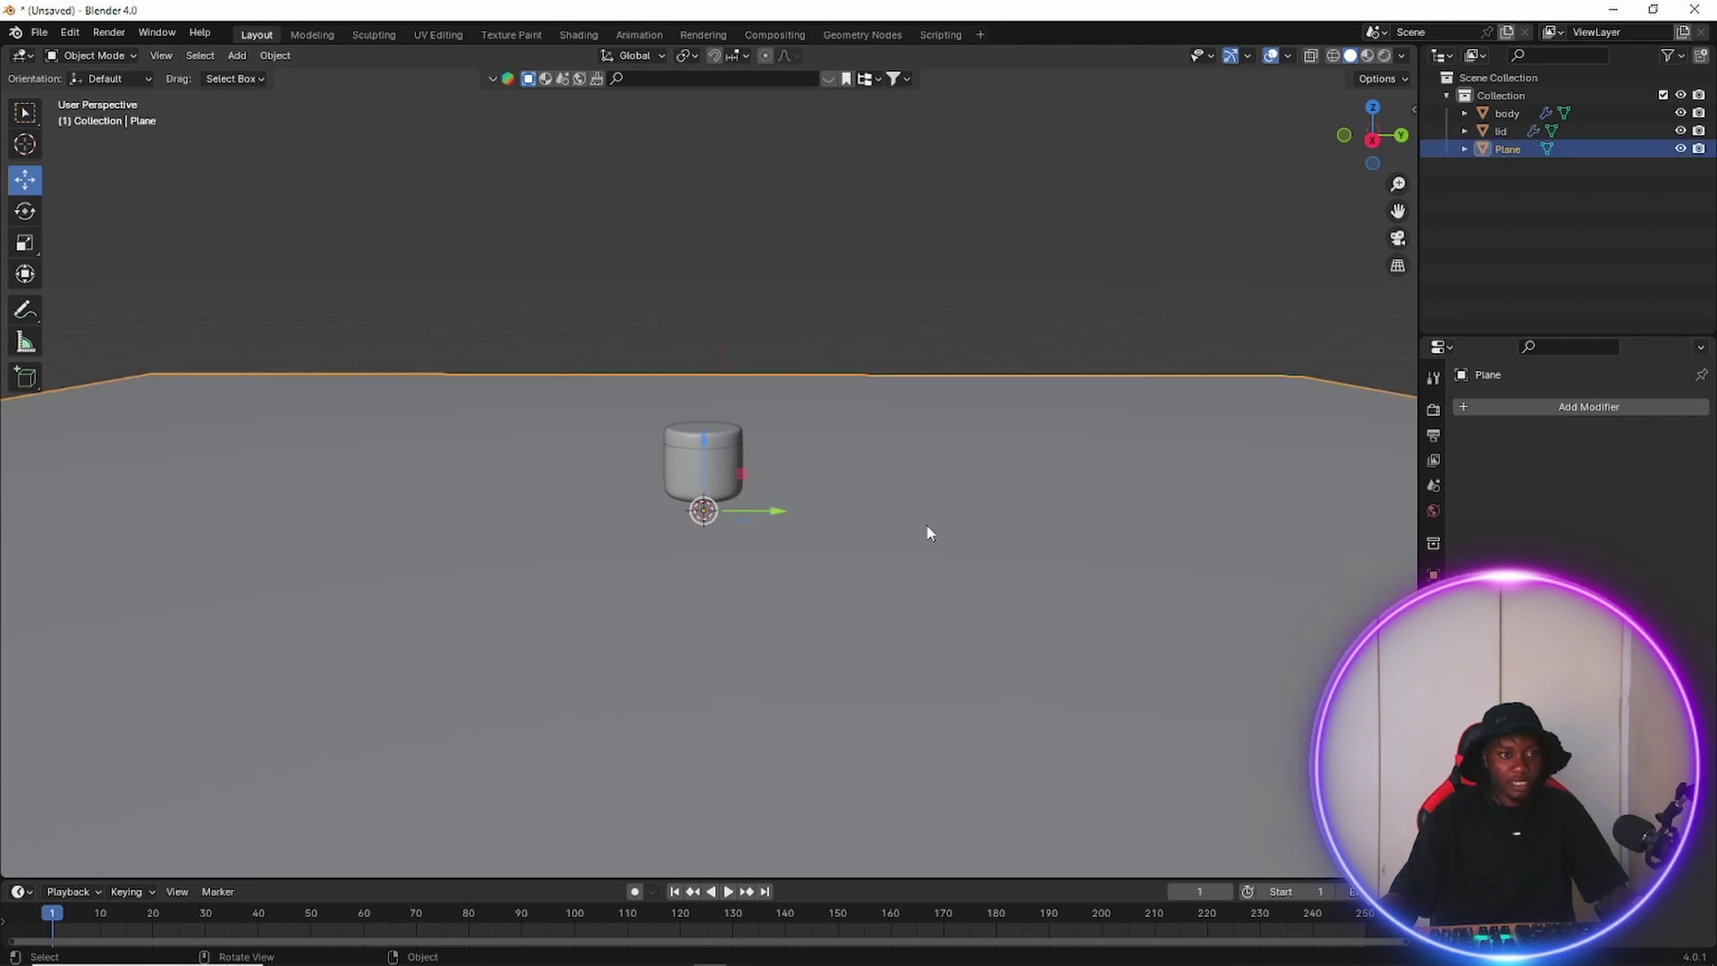
scroll(764, 471, down, 1)
click(755, 247)
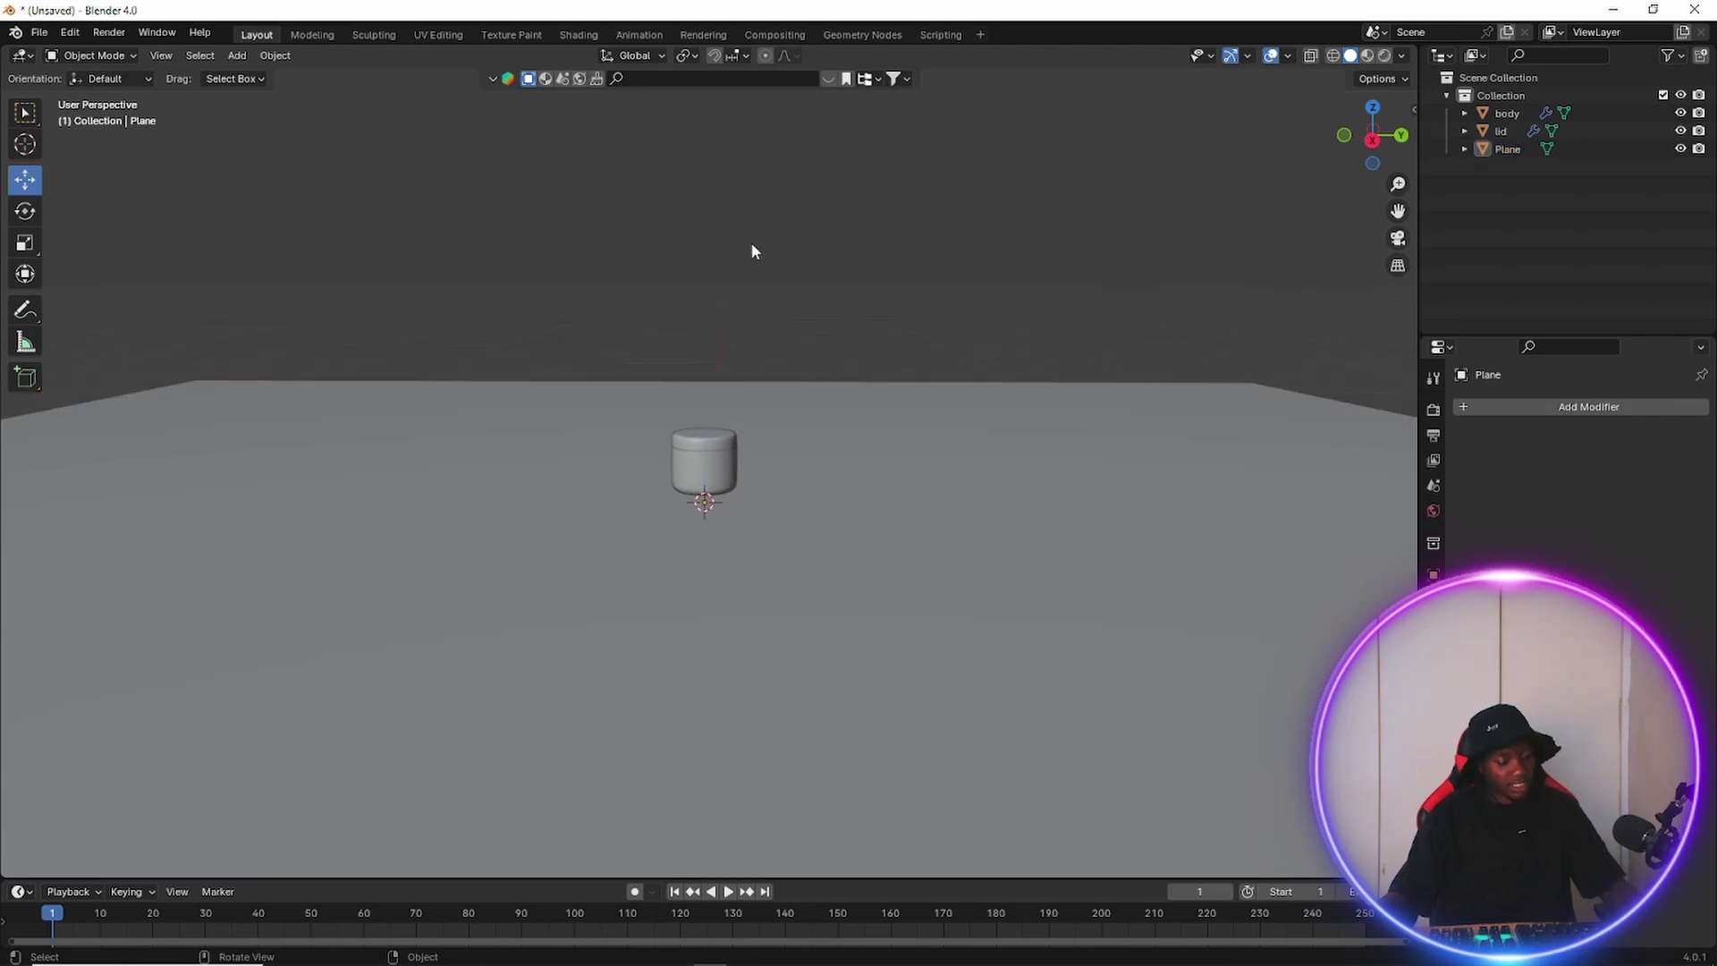
Add a second mesh plane at the jar's base and set its Y rotation to 90° so it stands upright.
key(shift+a)
click(813, 246)
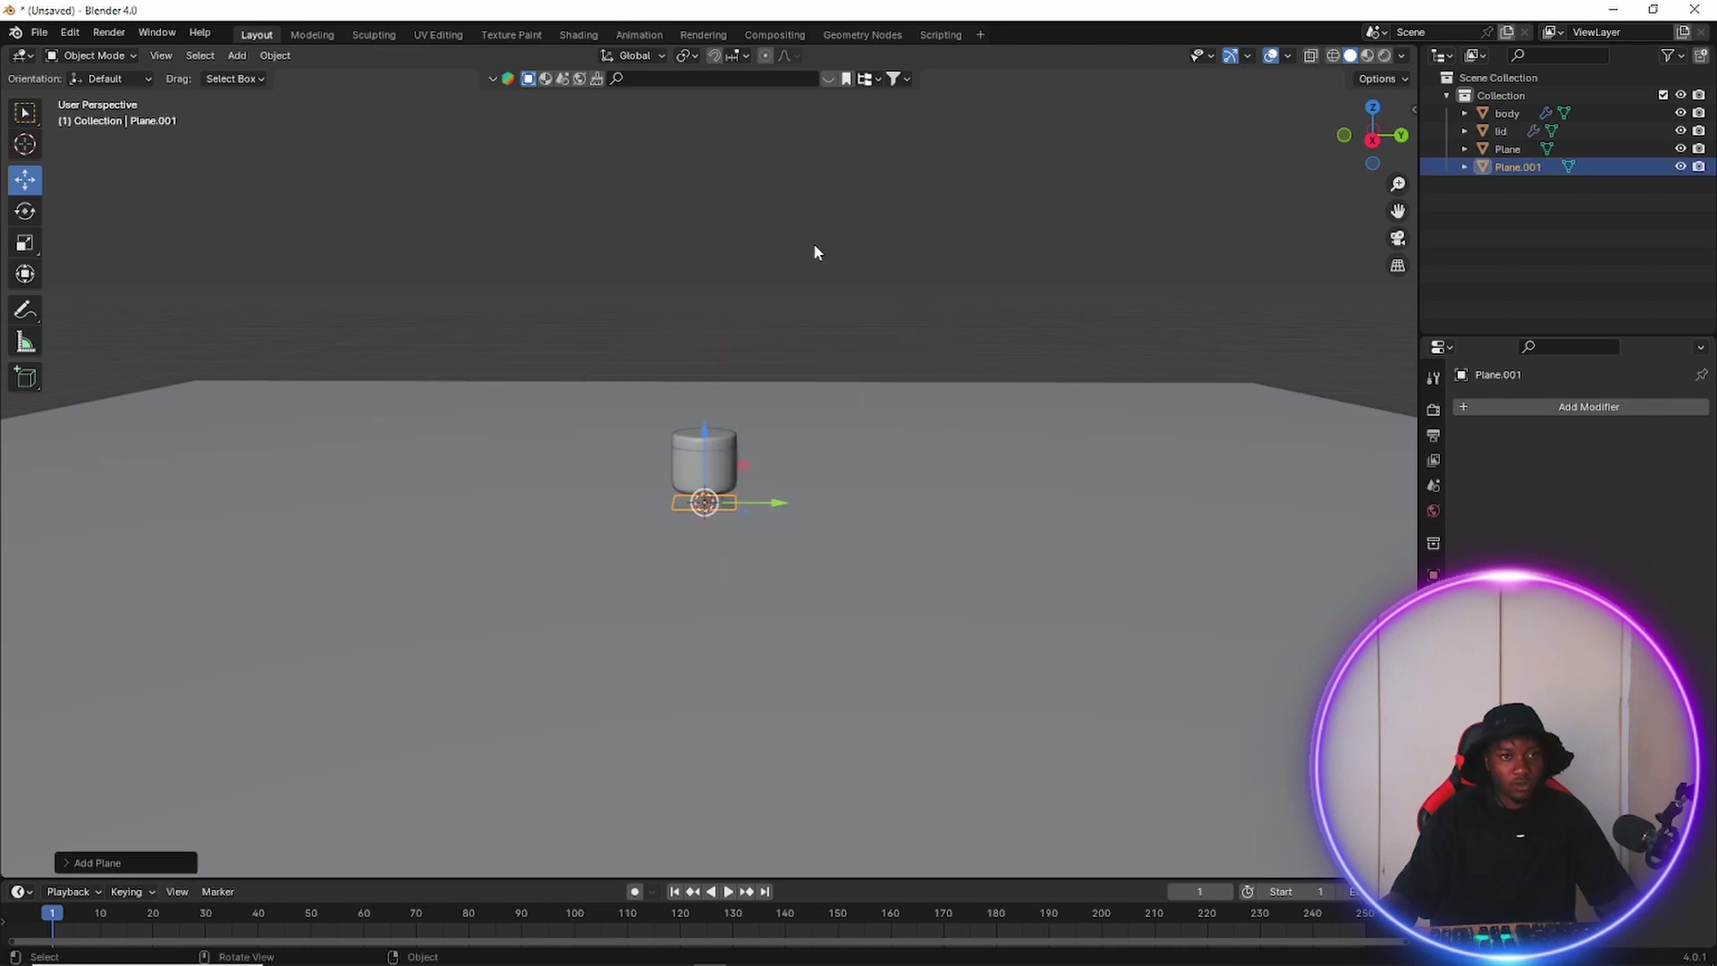
scroll(760, 503, up, 3)
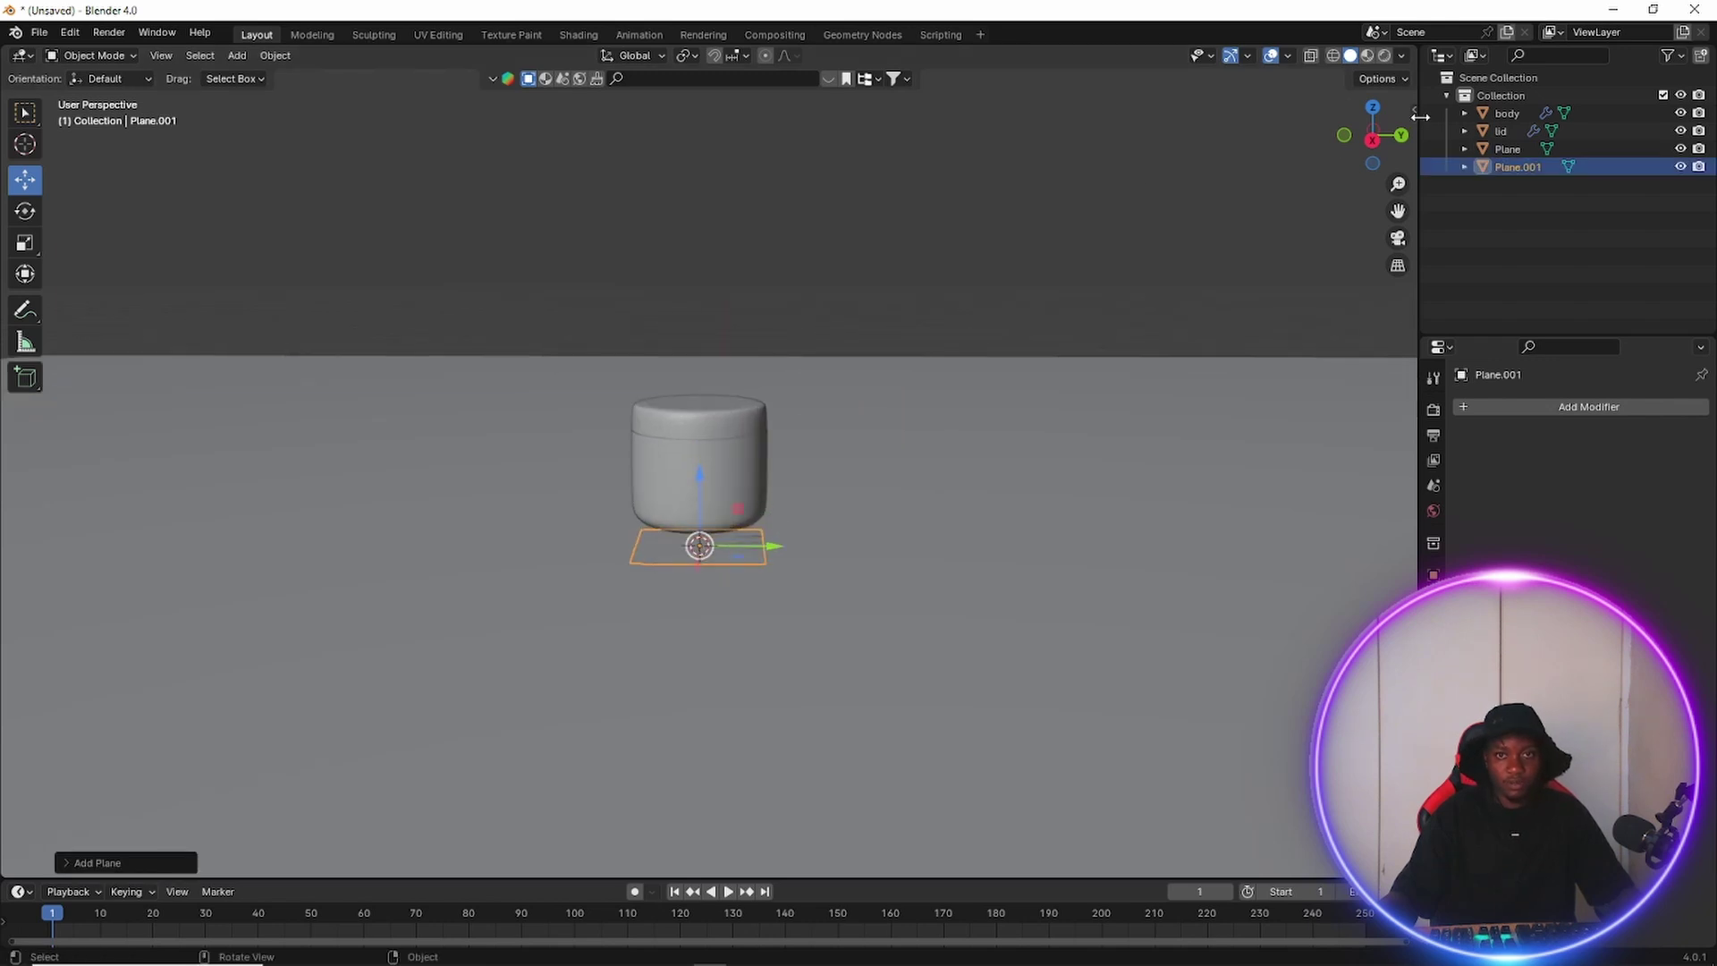
key(n)
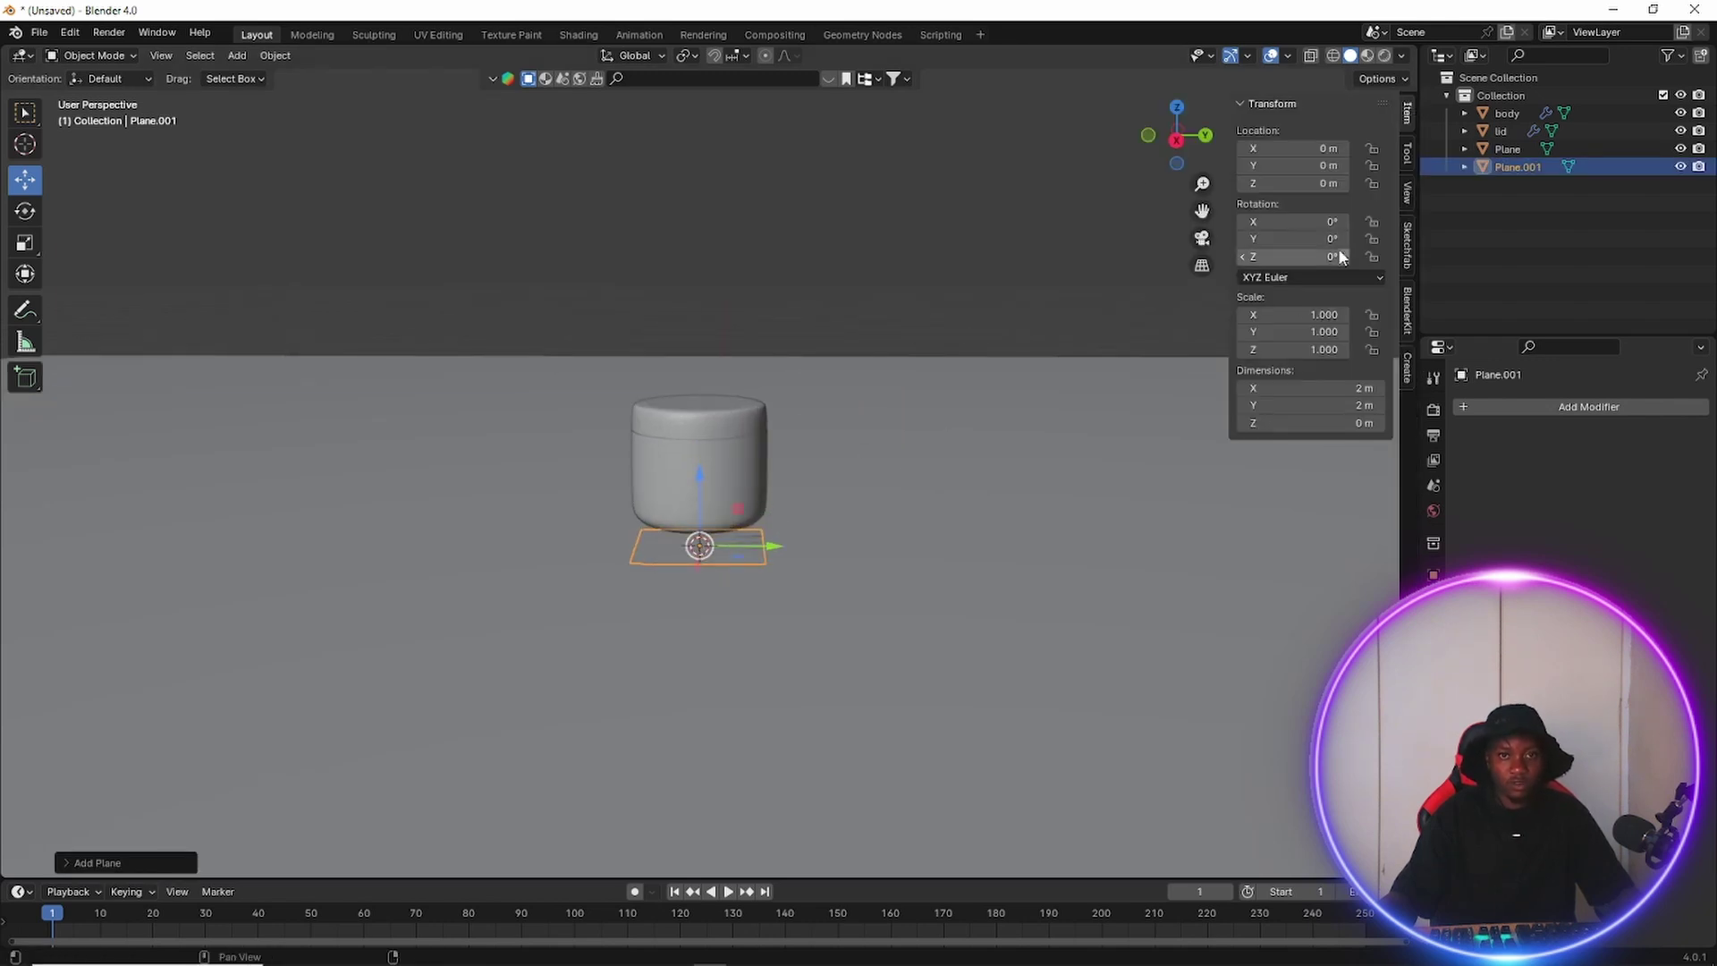
click(1305, 240)
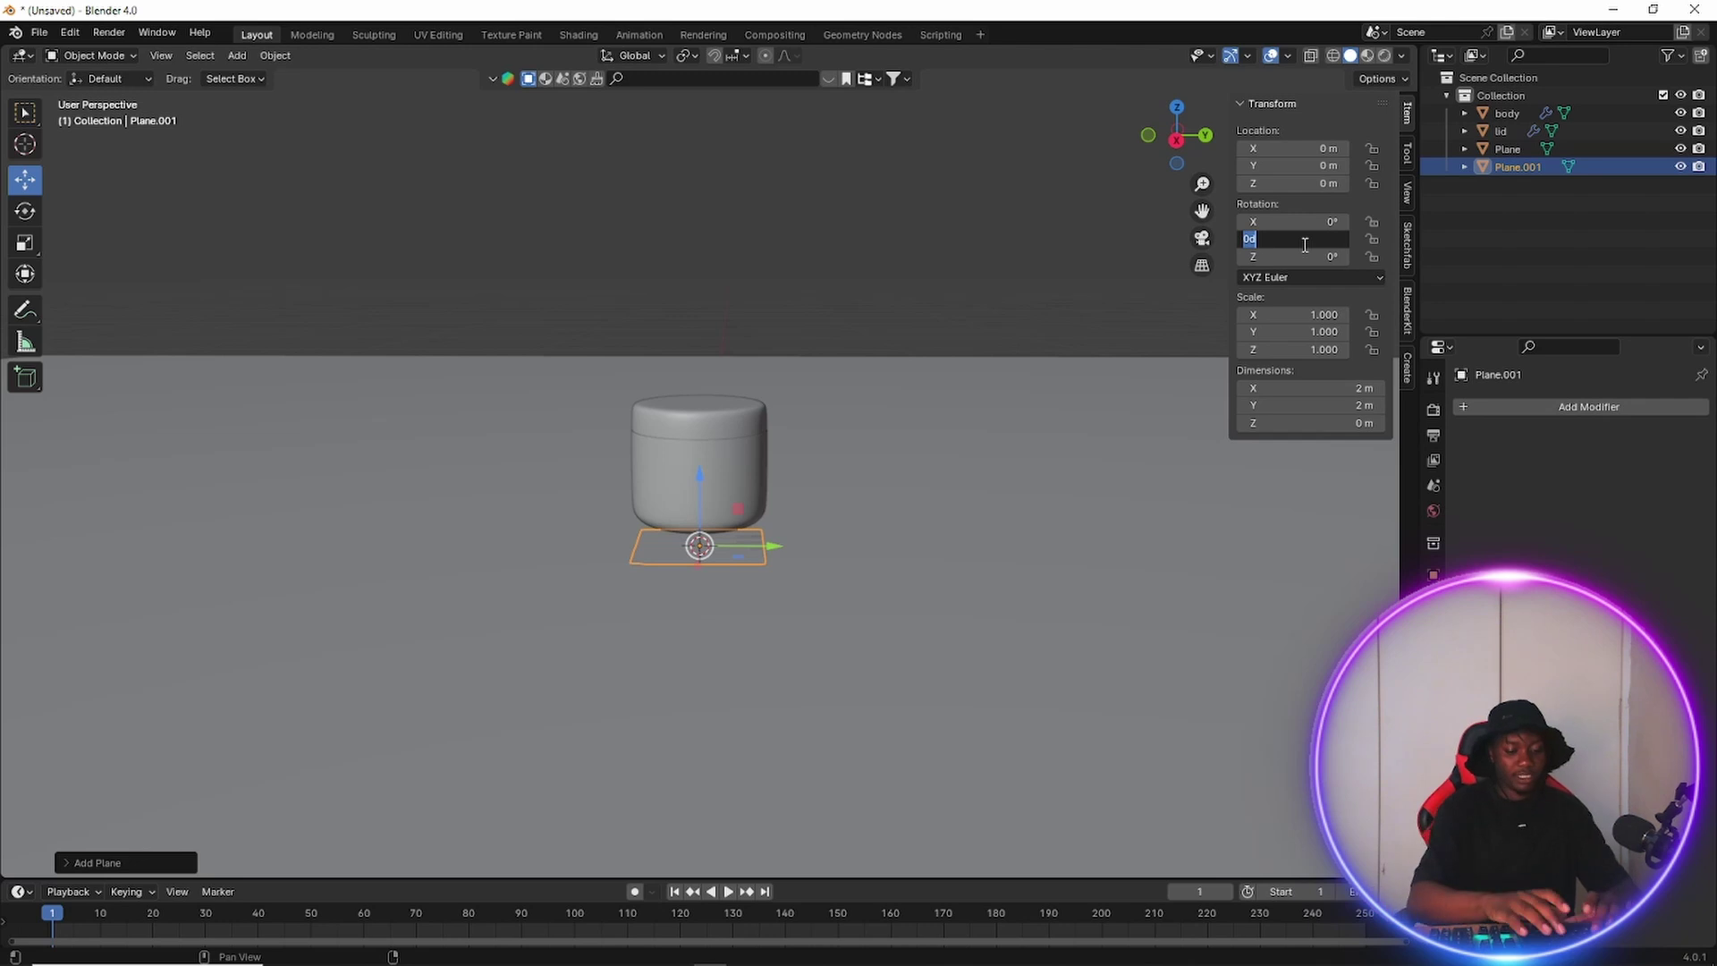
text(90)
key(Return)
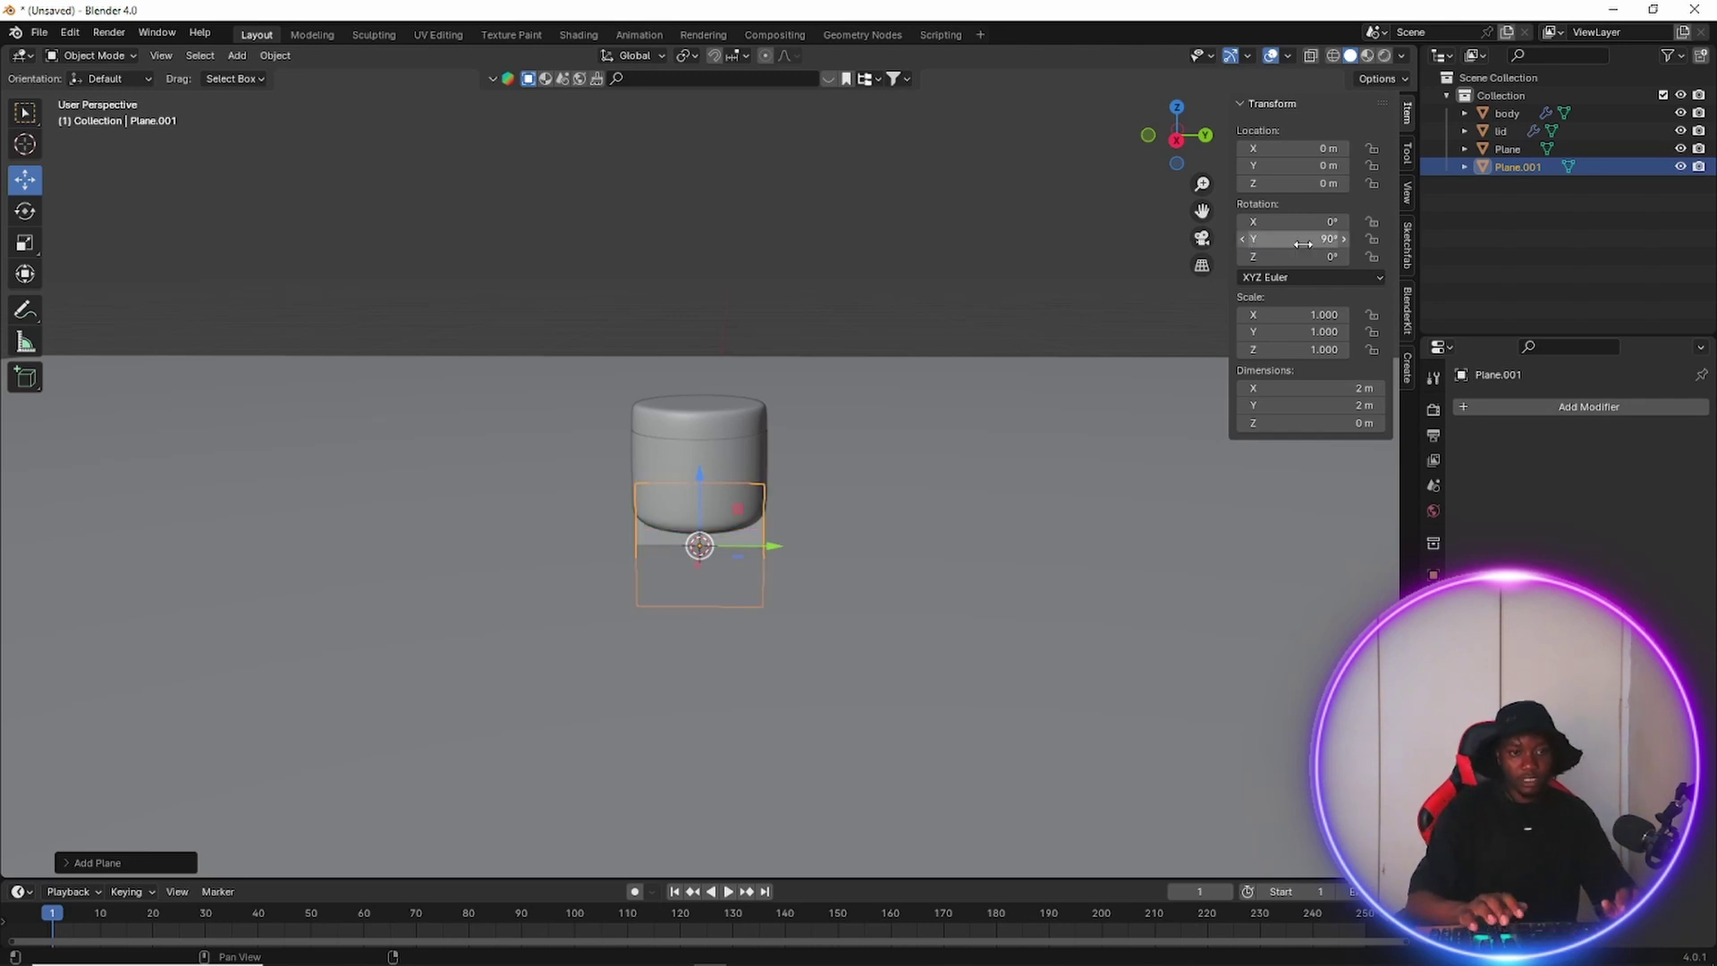
click(1040, 609)
Move the upright plane along X to about -40.8 m, behind the jar at the floor's rear edge.
middle_drag(1040, 609, 862, 583)
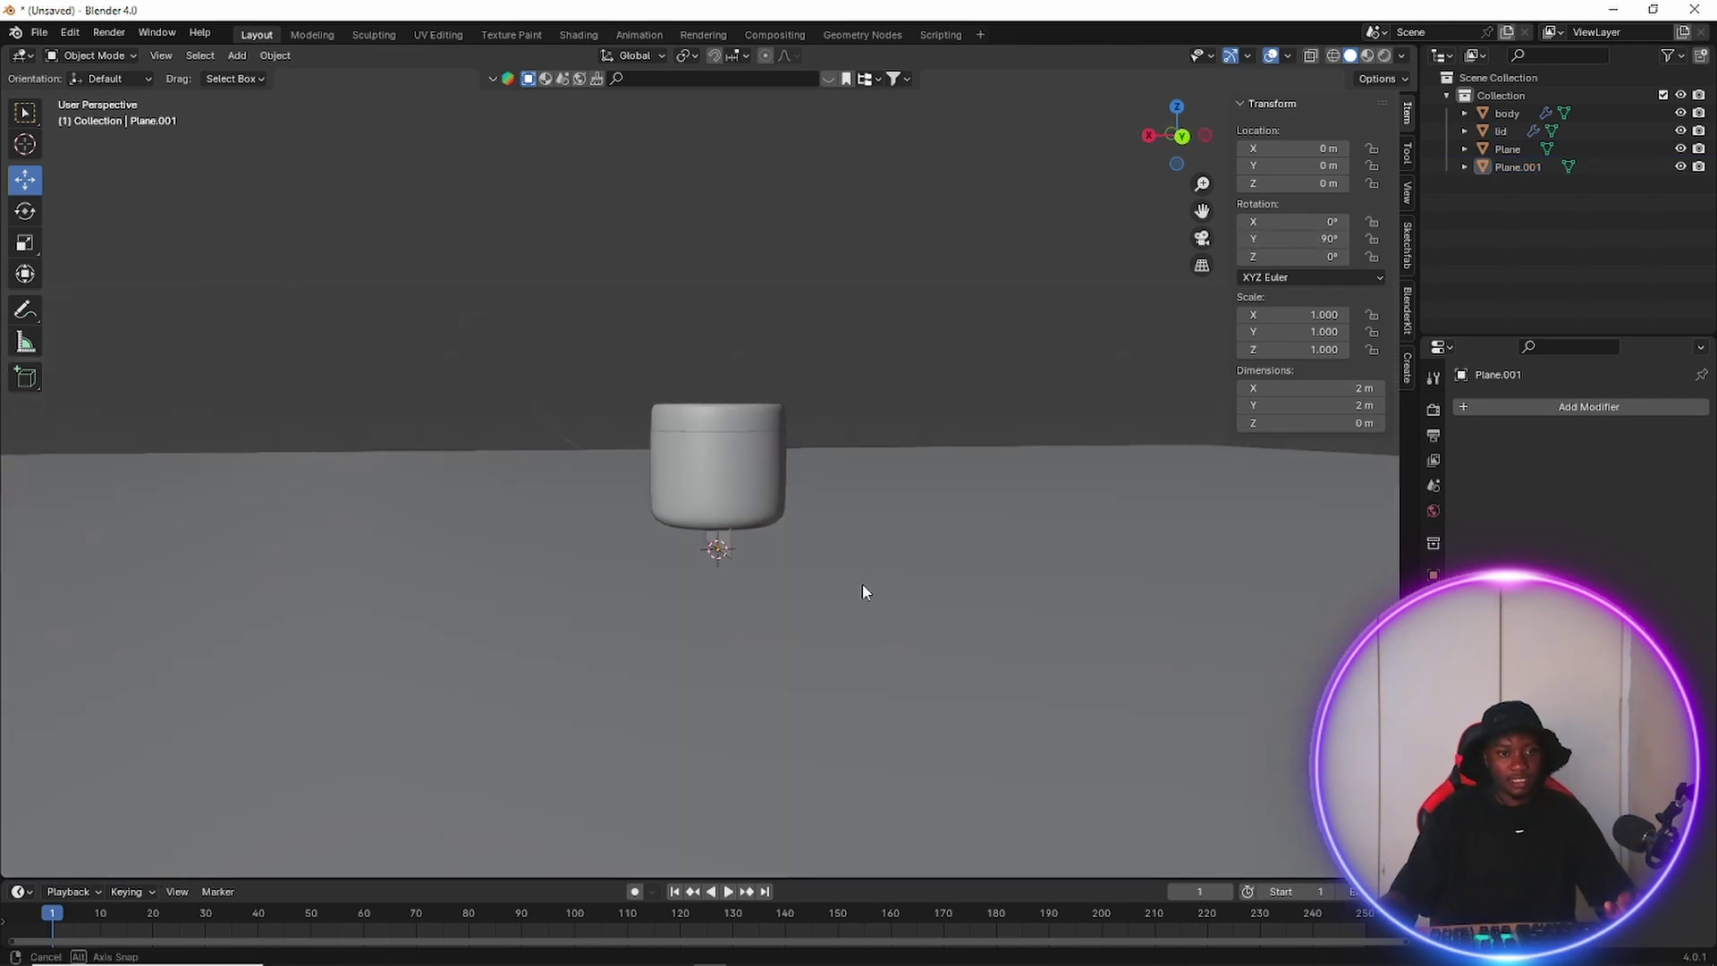
click(716, 548)
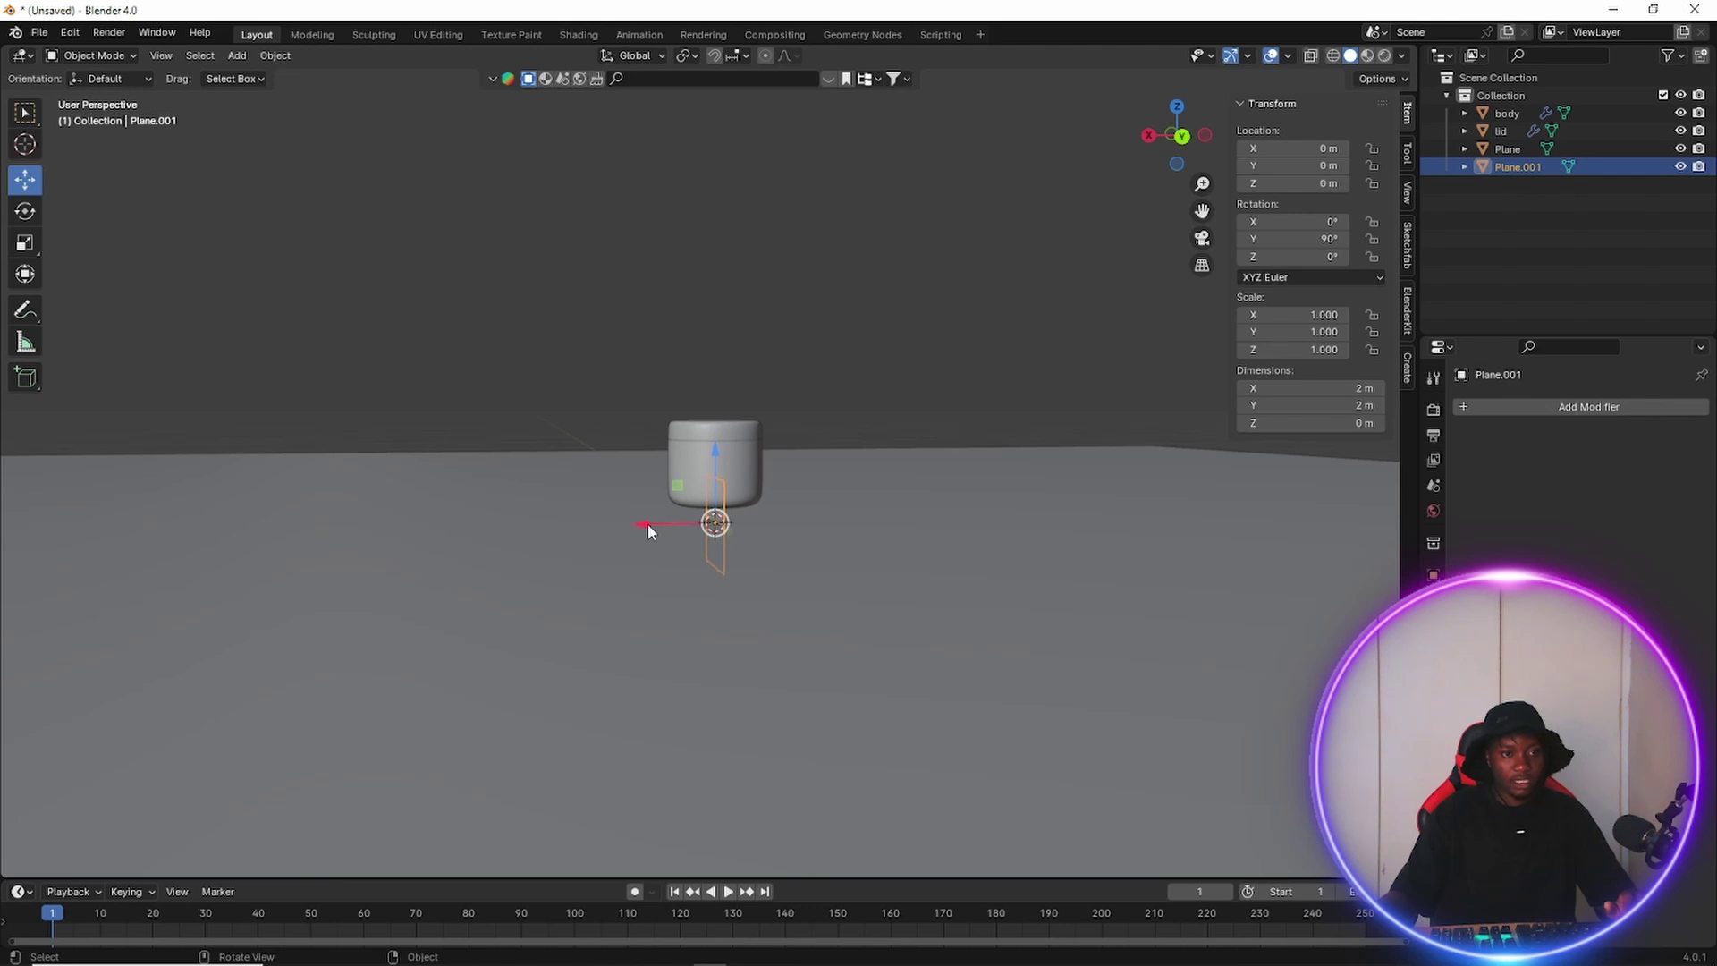
drag(647, 523, 2, 574)
scroll(2, 590, down, 4)
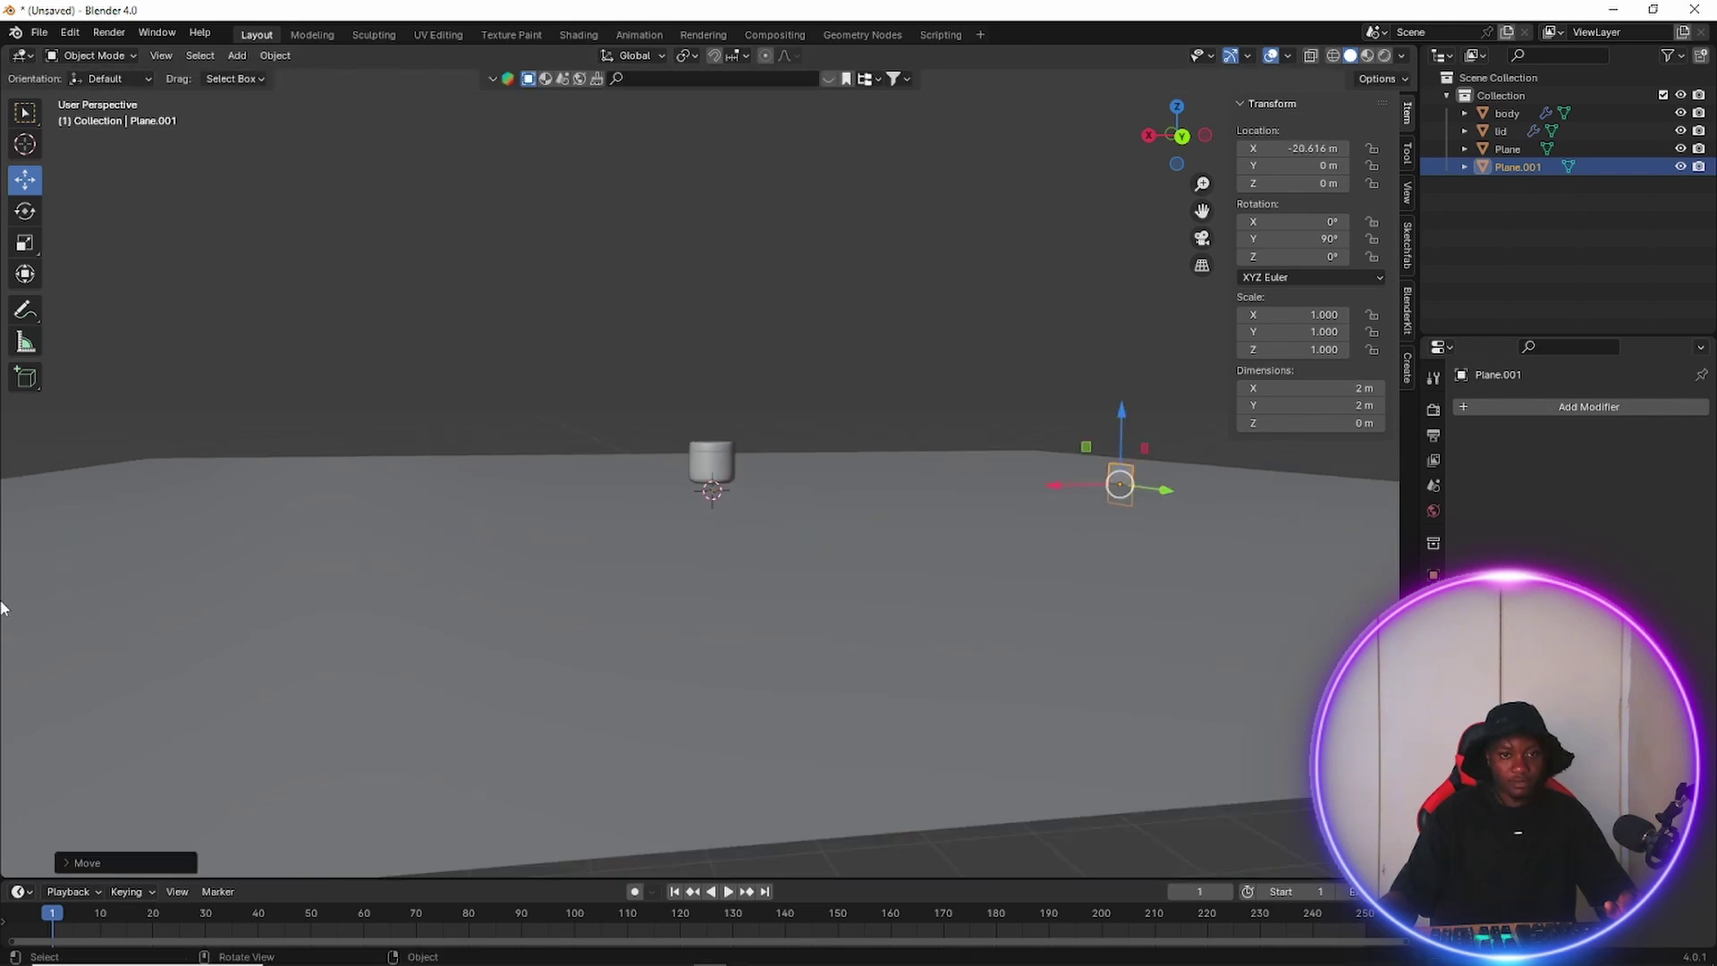
middle_drag(519, 531, 671, 564)
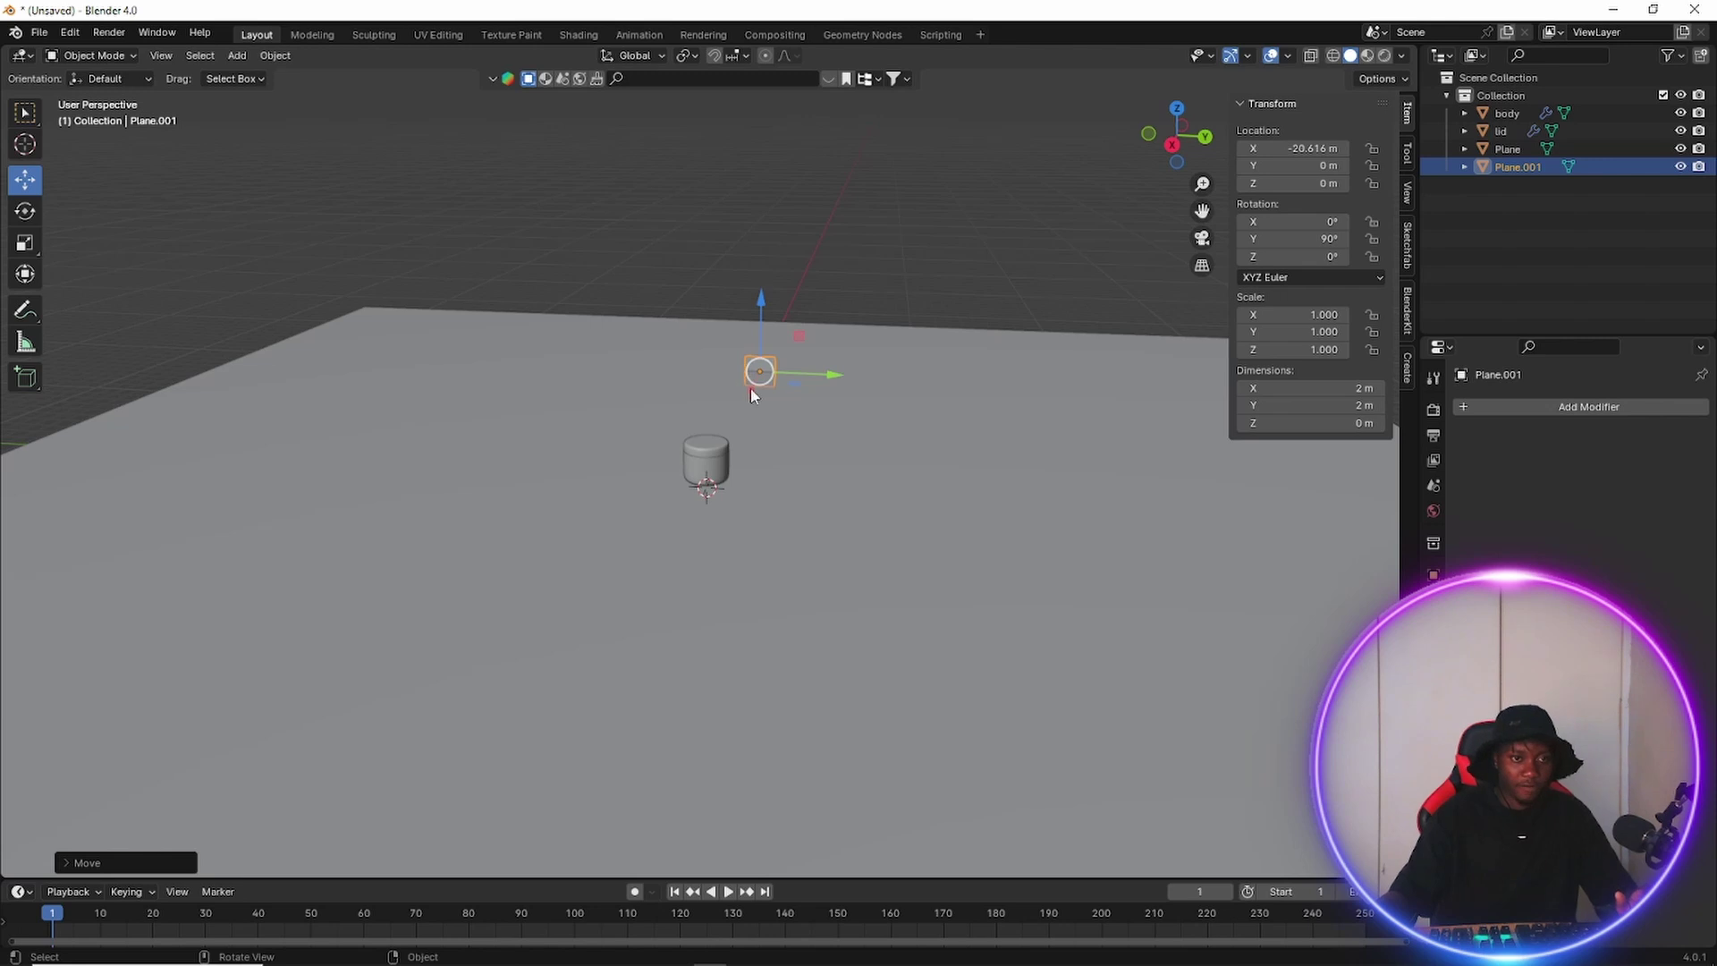
key(g)
key(x)
click(752, 326)
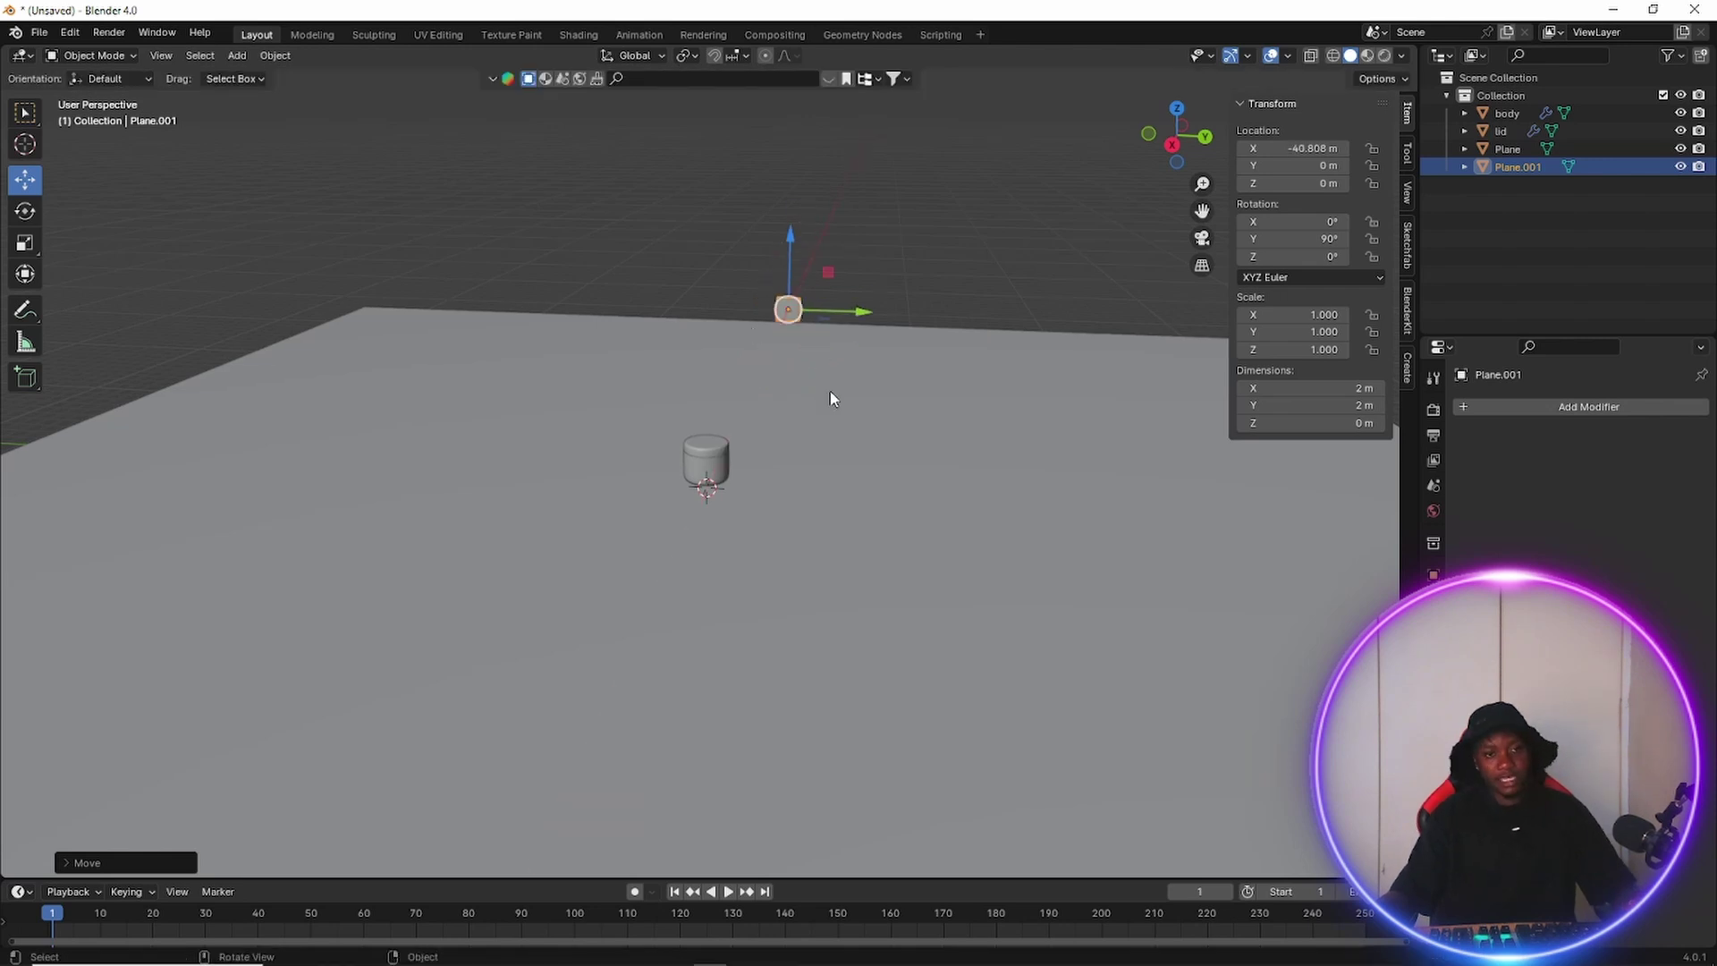
Scale the upright plane to about 41 as a backdrop and move it forward along X to about -30.3 m.
key(s)
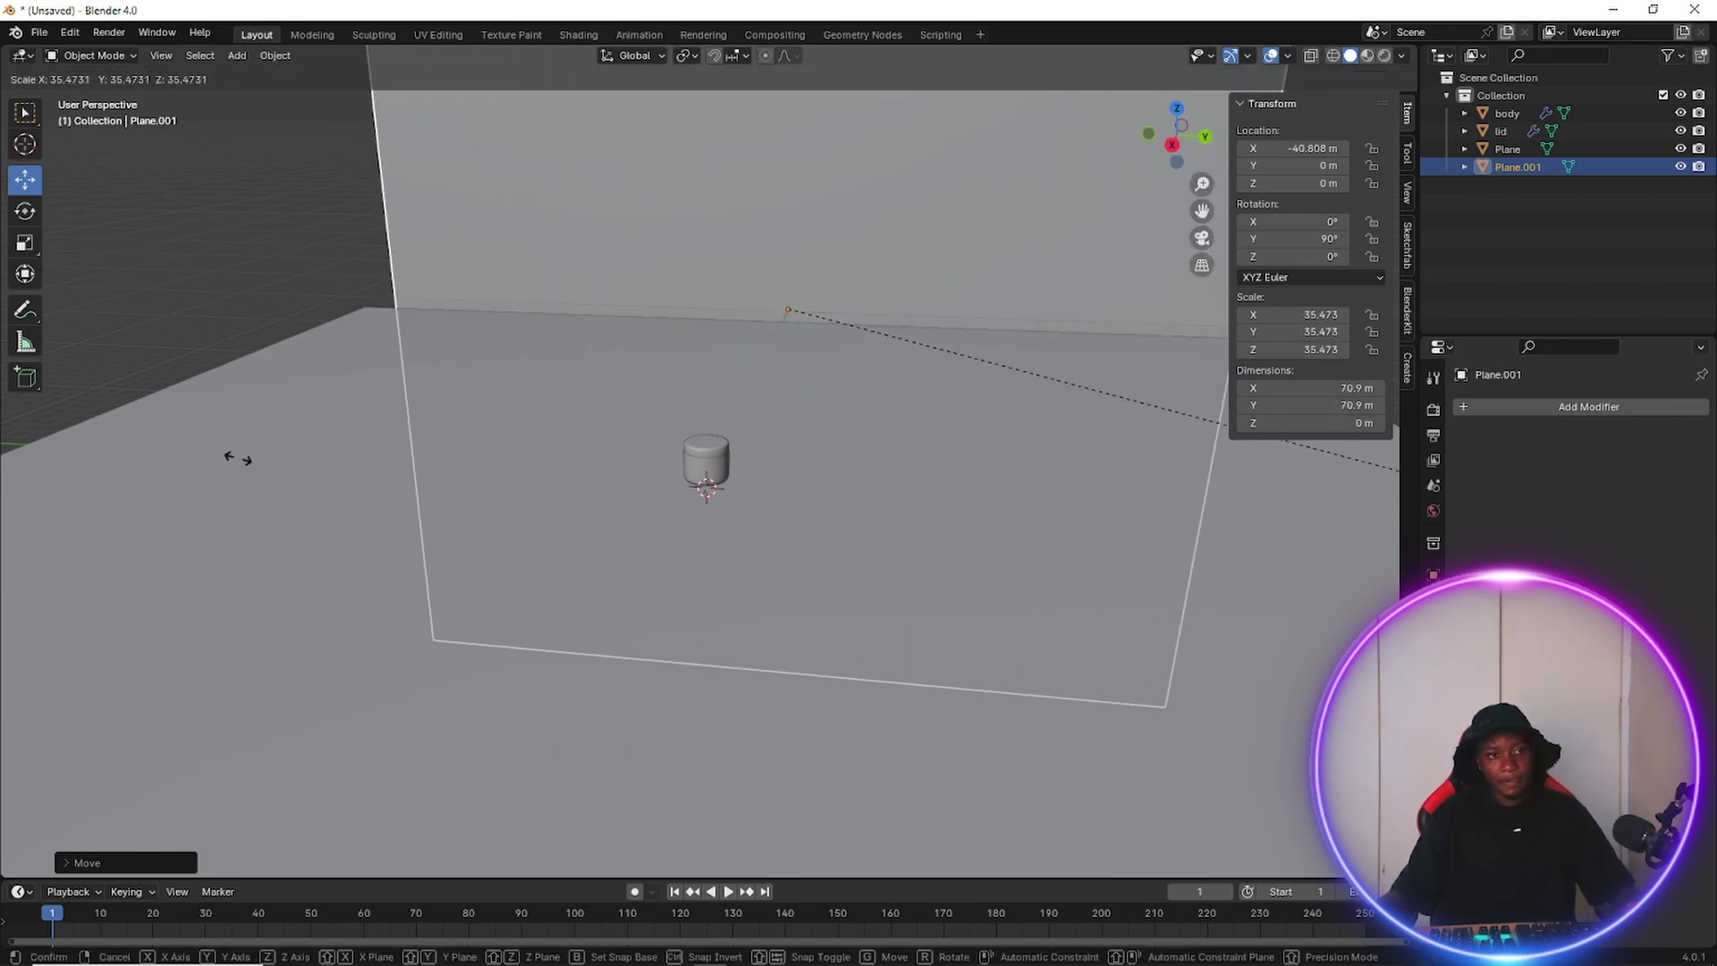
click(656, 548)
scroll(653, 559, down, 3)
middle_drag(651, 569, 1014, 460)
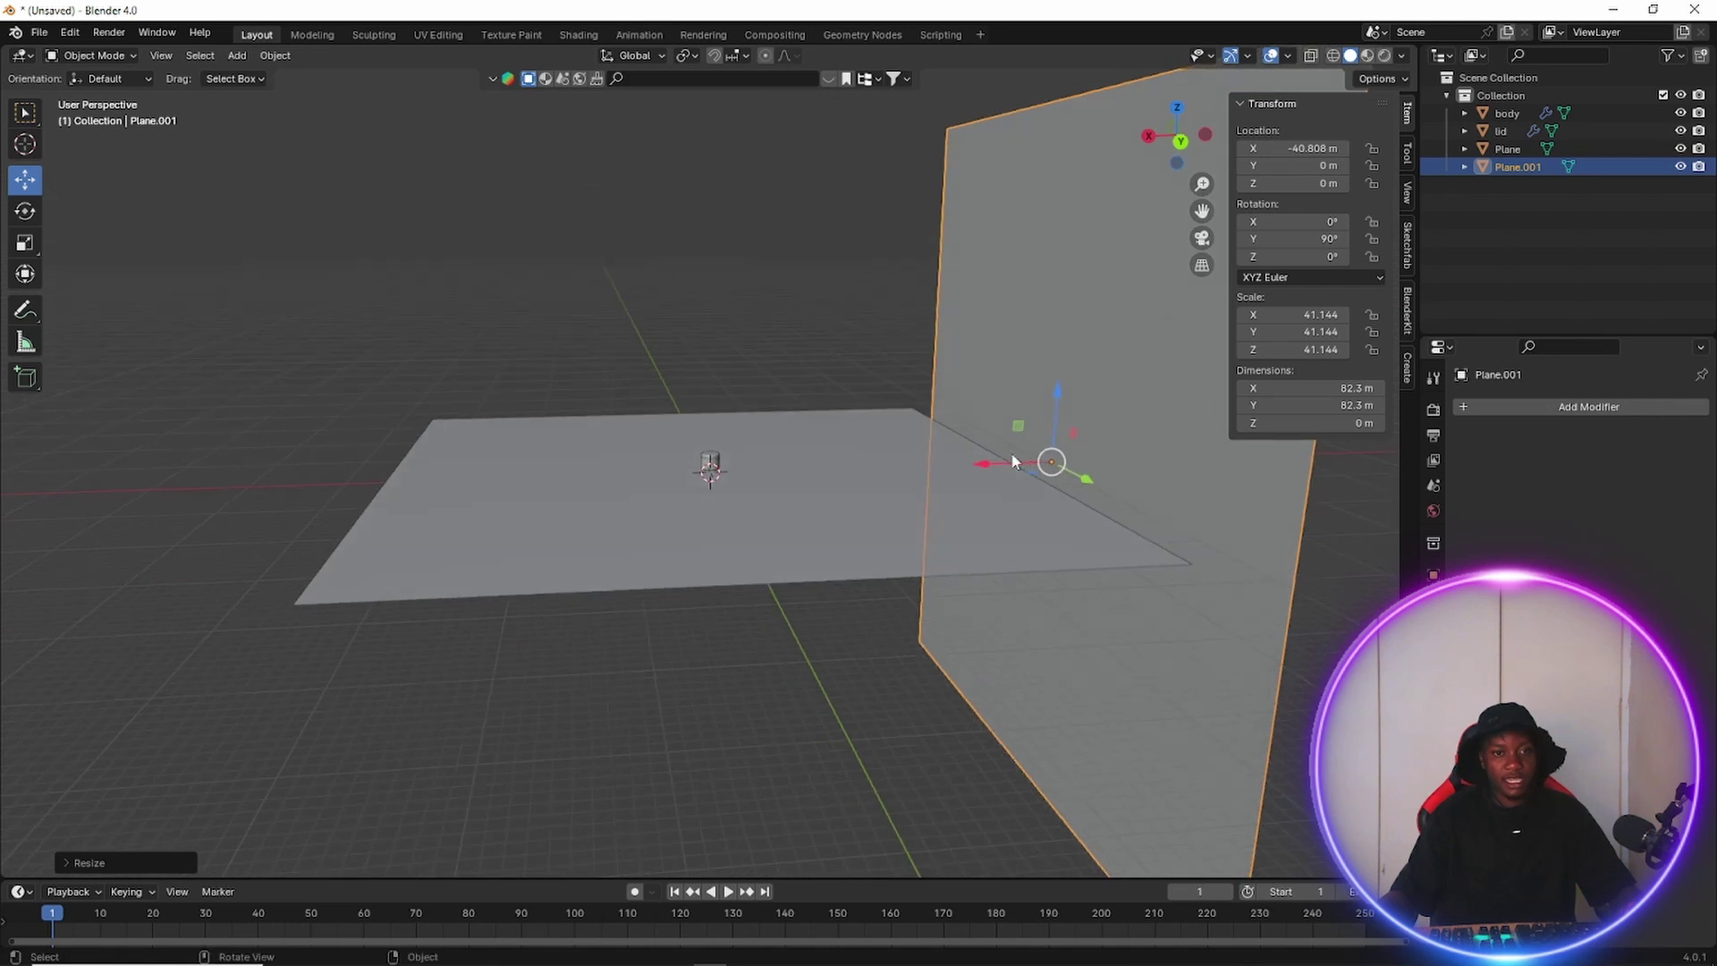
key(g)
key(x)
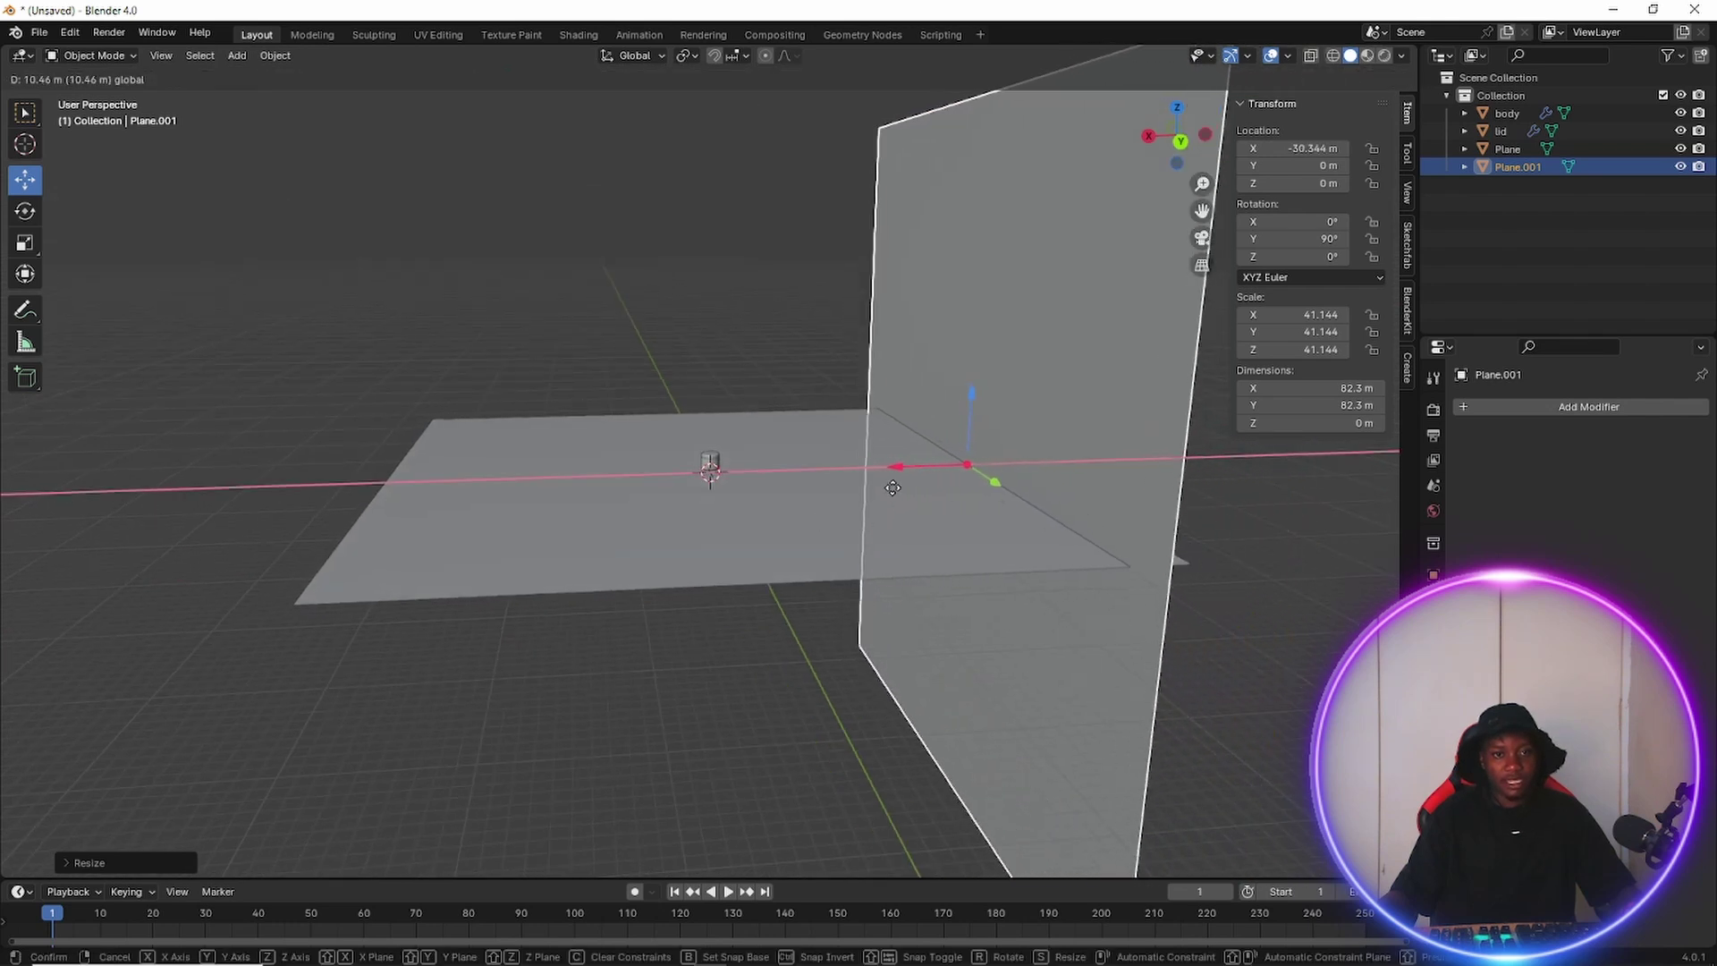
click(894, 487)
Examine how the floor plane meets the backdrop behind the jar from several angles and distances, leaving everything deselected.
click(648, 588)
middle_drag(554, 676, 698, 669)
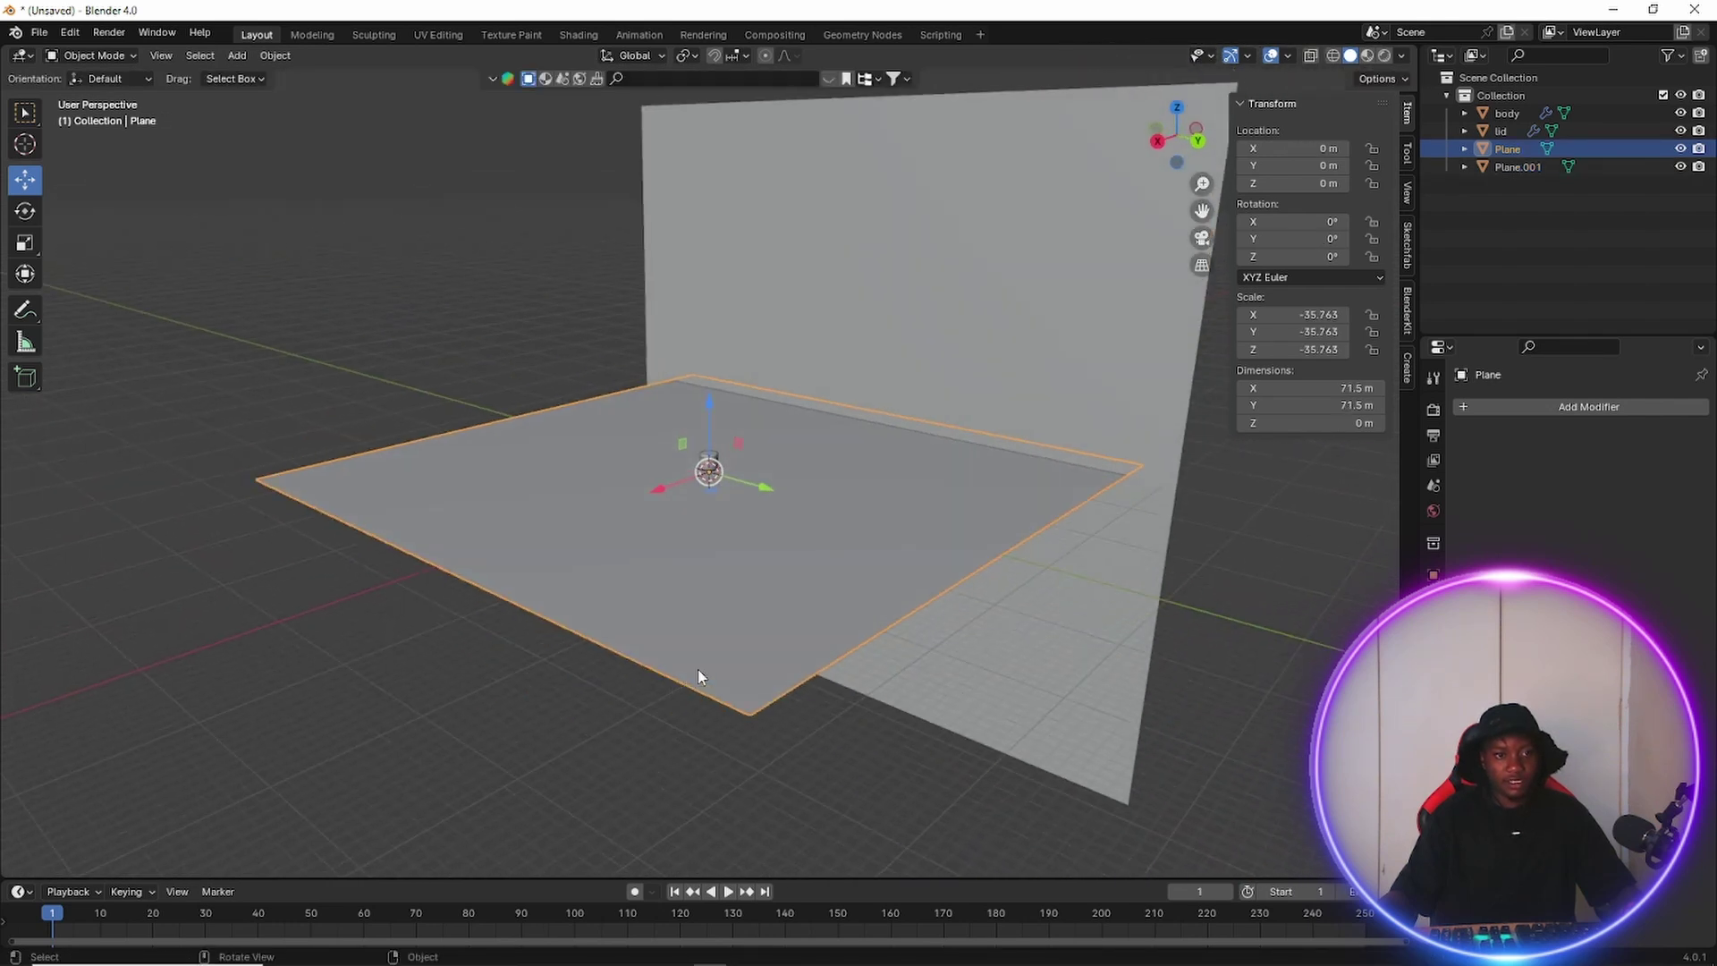
scroll(528, 663, up, 5)
middle_drag(527, 671, 633, 682)
scroll(603, 661, up, 2)
scroll(540, 644, down, 2)
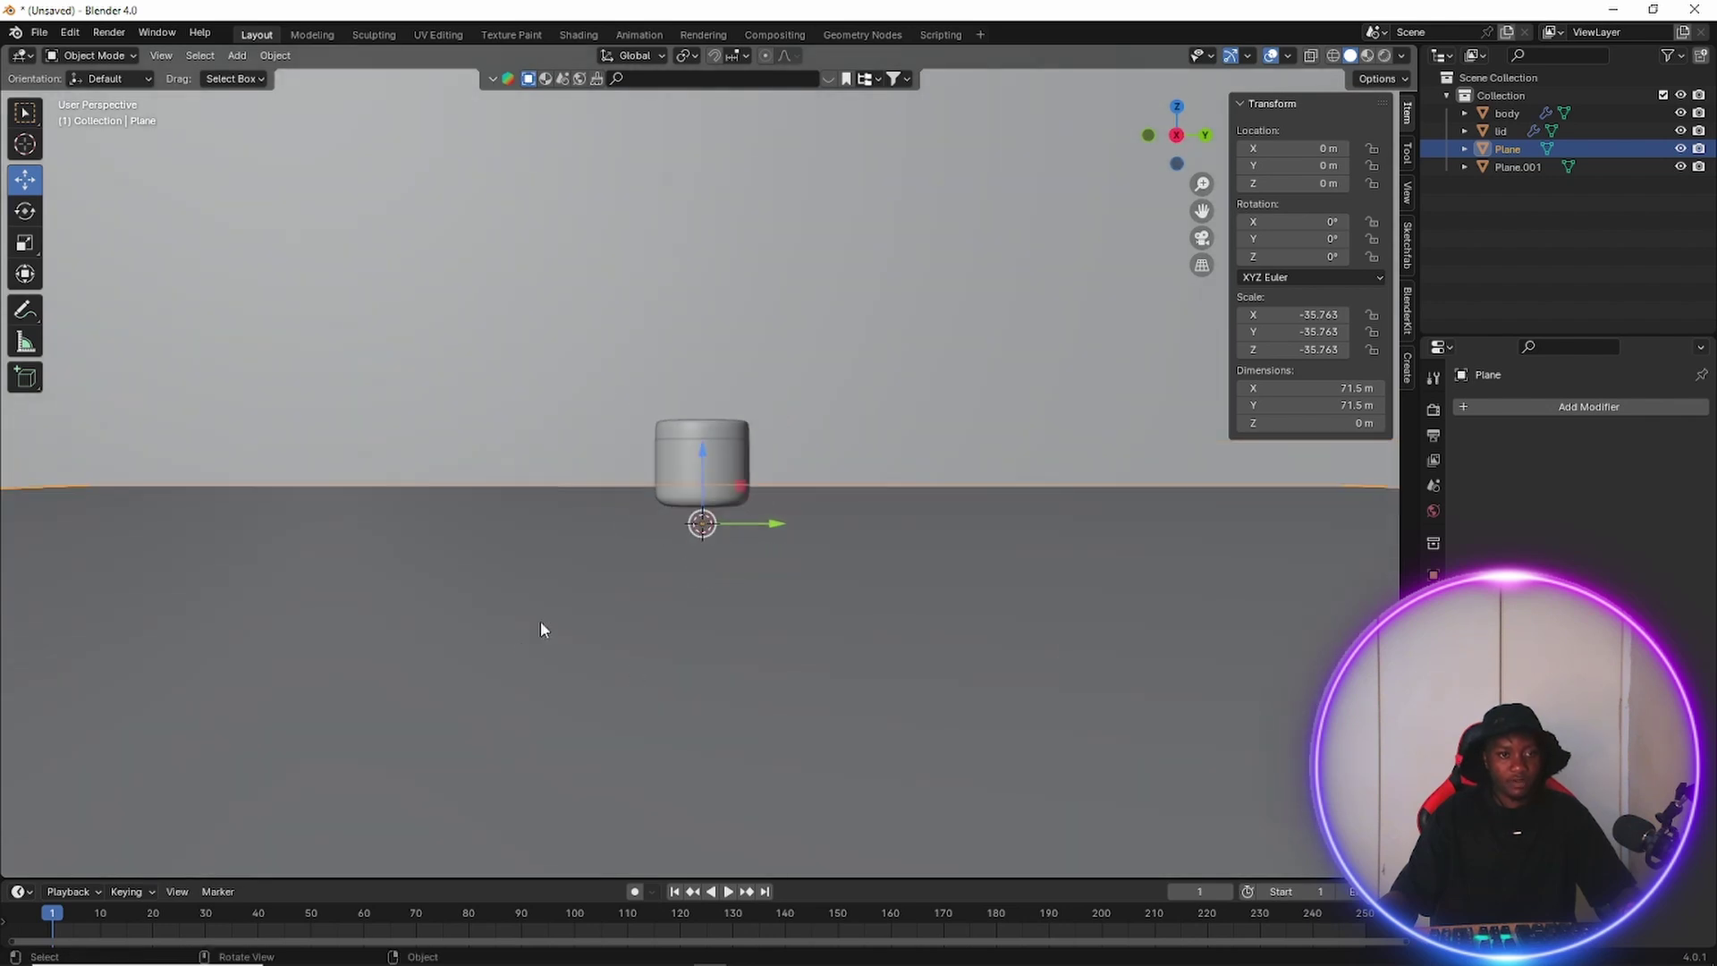
scroll(477, 566, down, 5)
click(115, 305)
scroll(657, 614, up, 6)
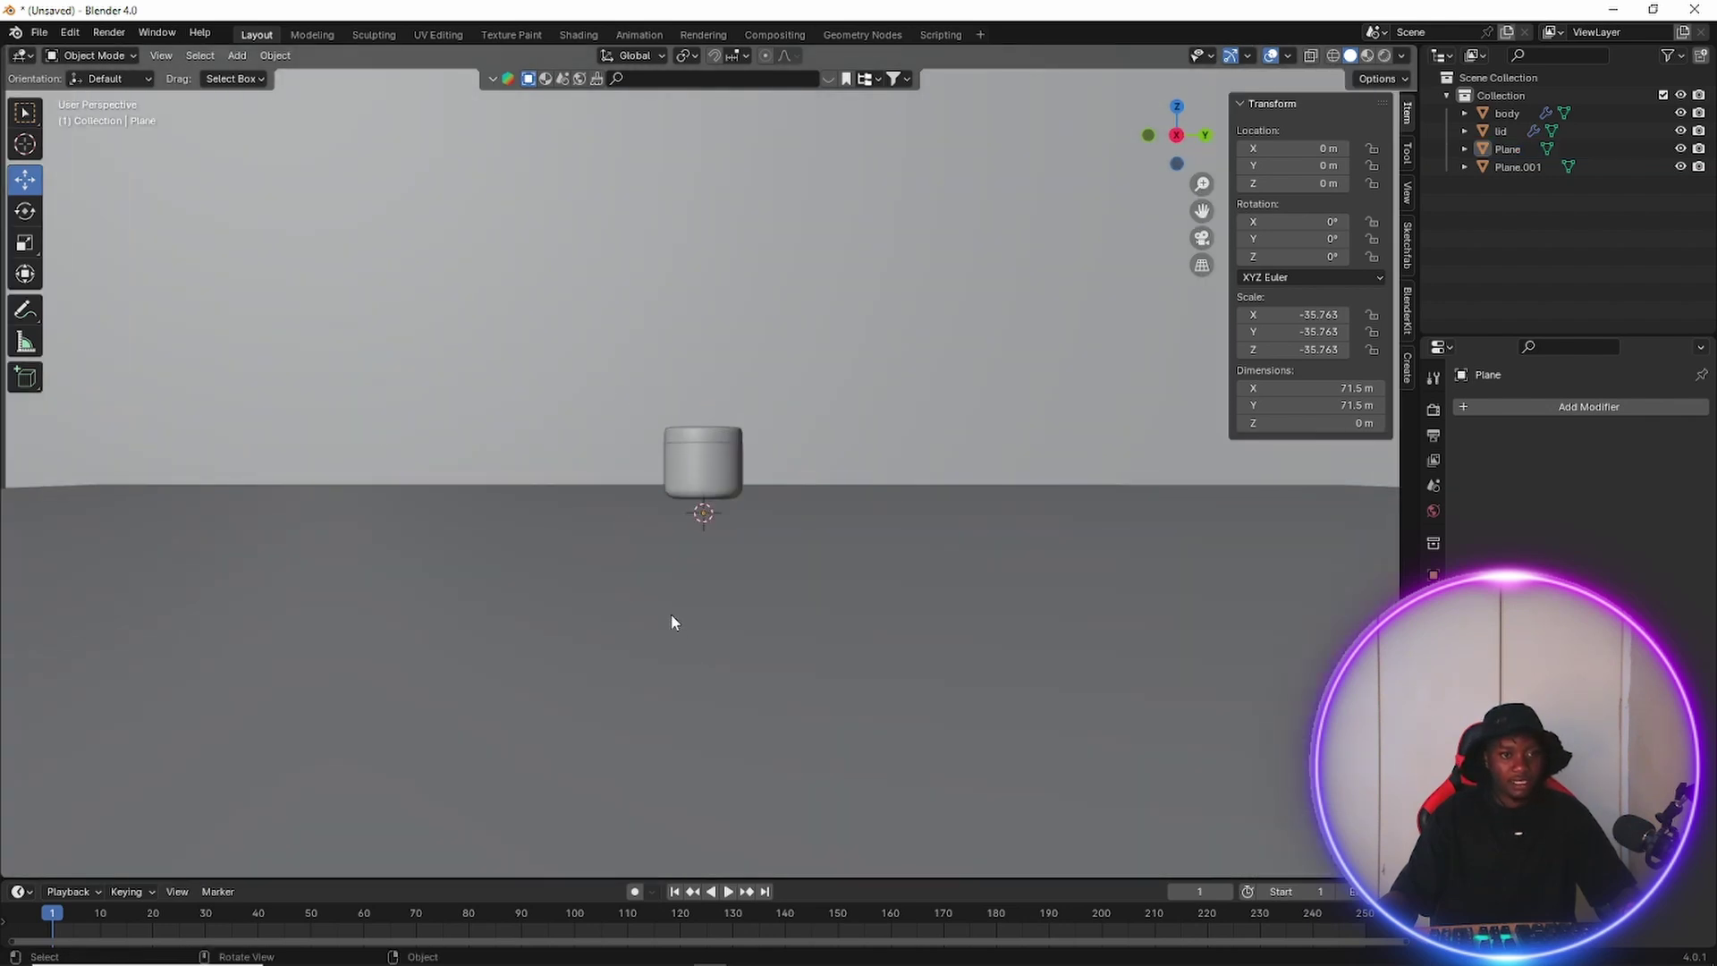
Add a camera to the scene and look through it.
key(shift+a)
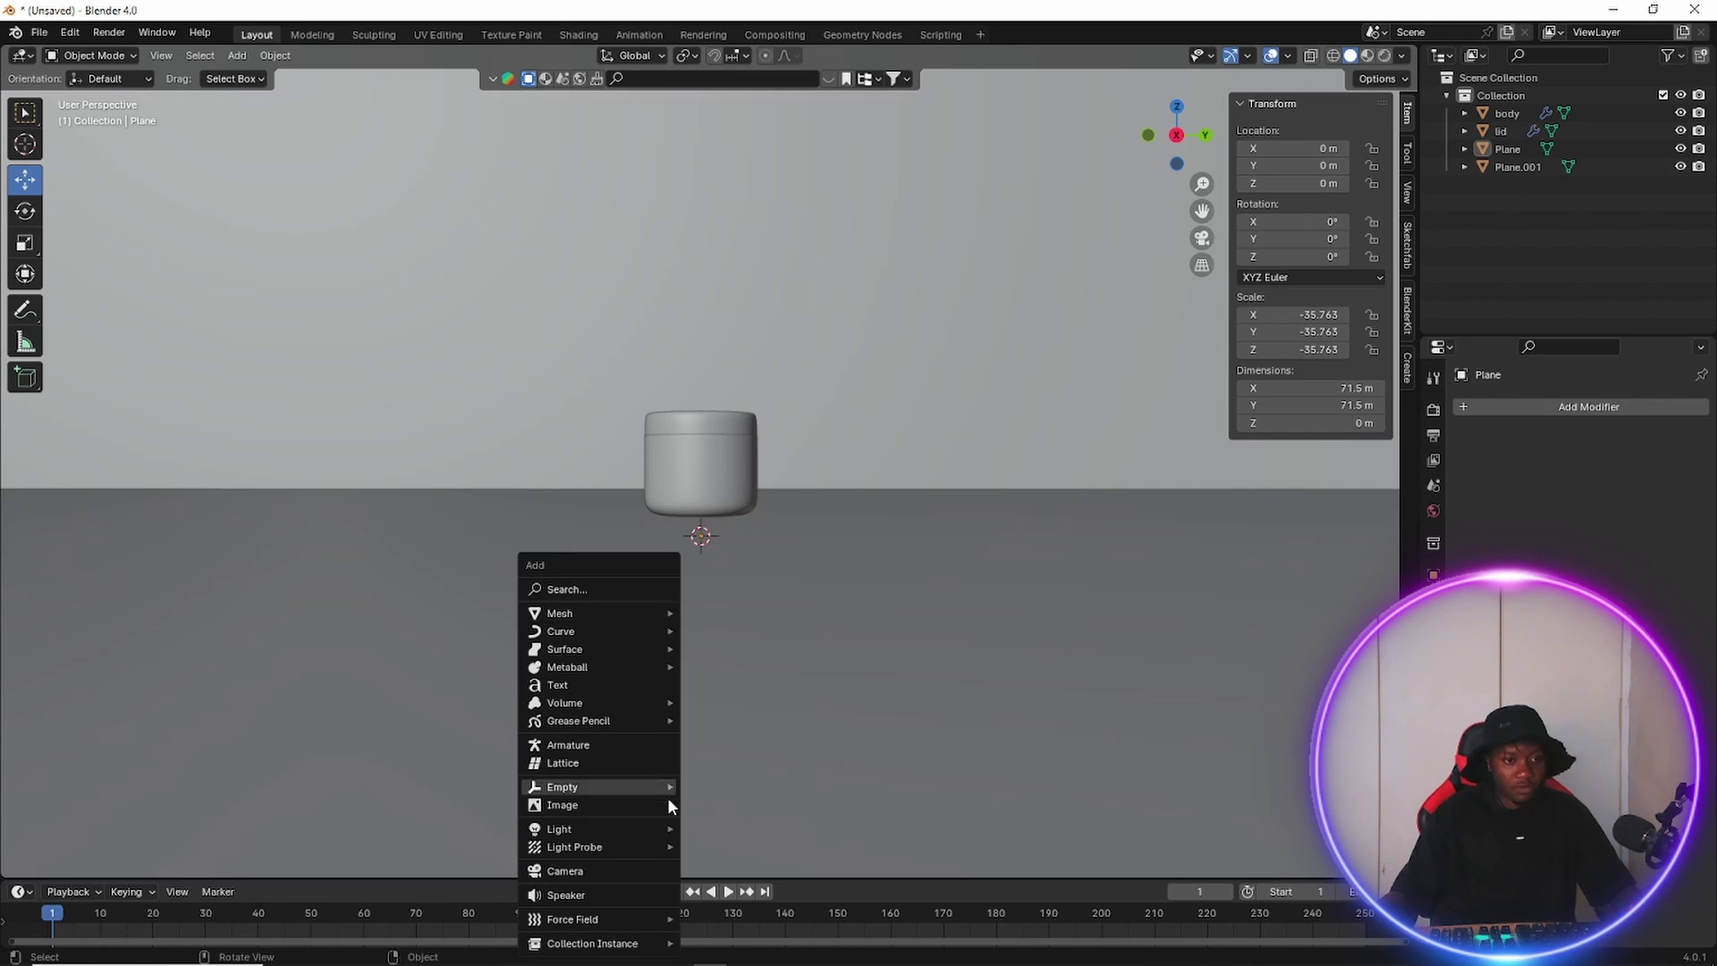
mouse_move(640, 813)
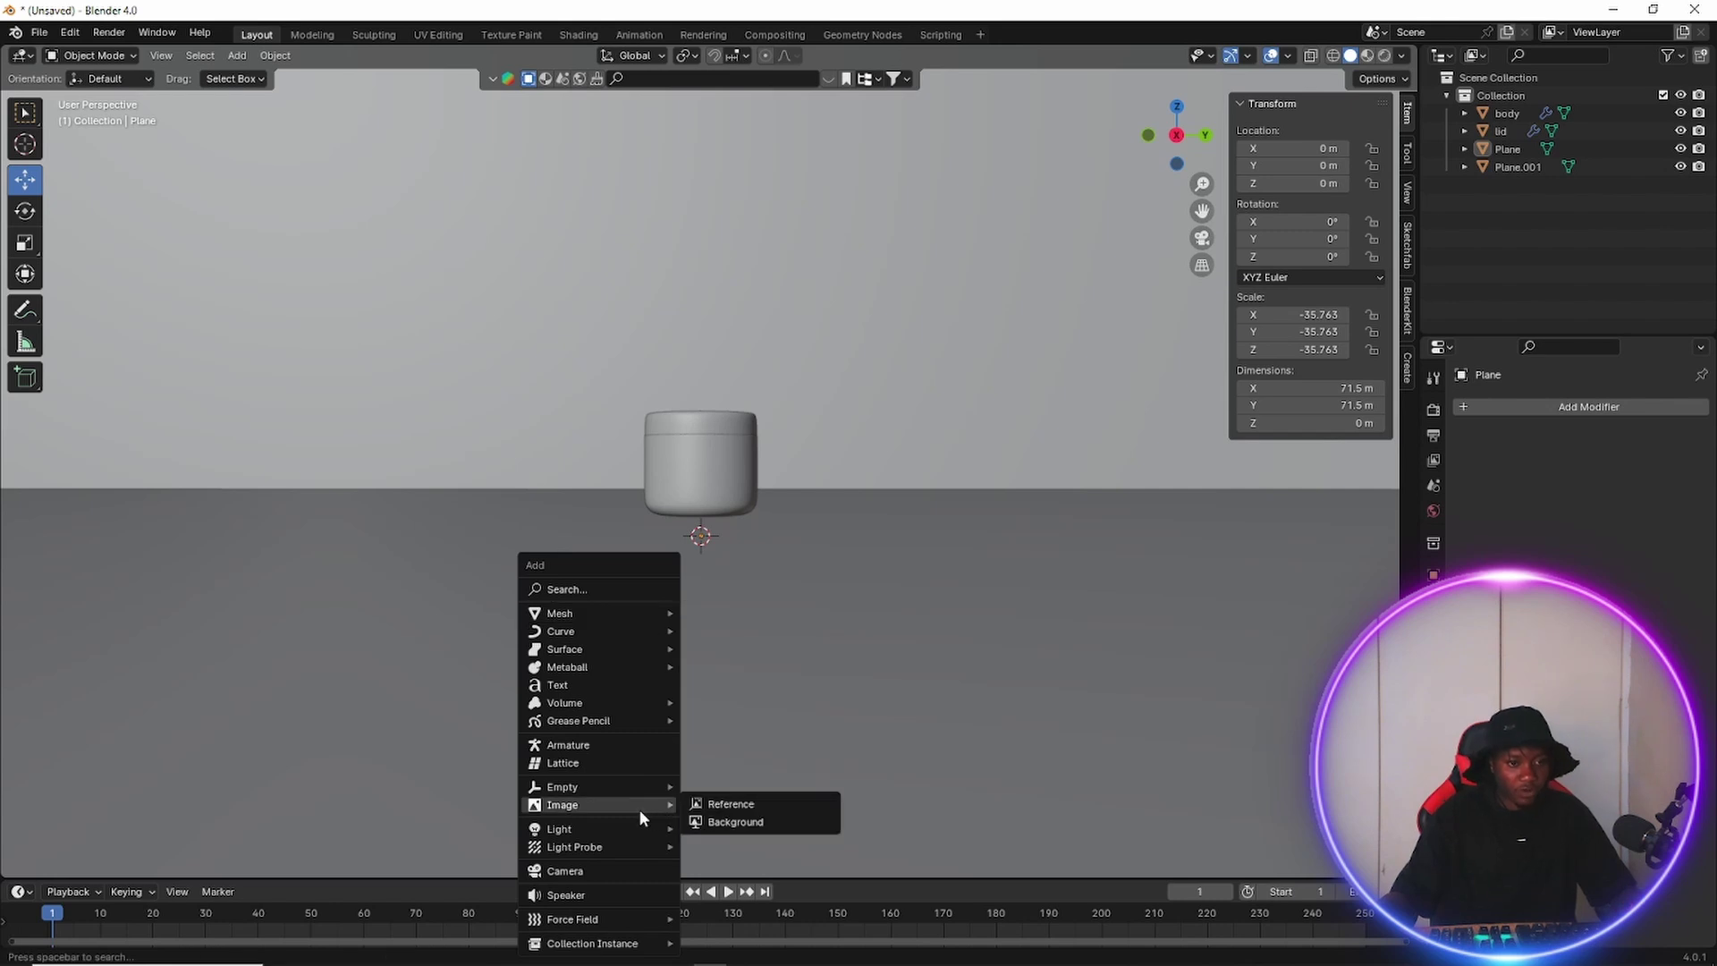
click(631, 872)
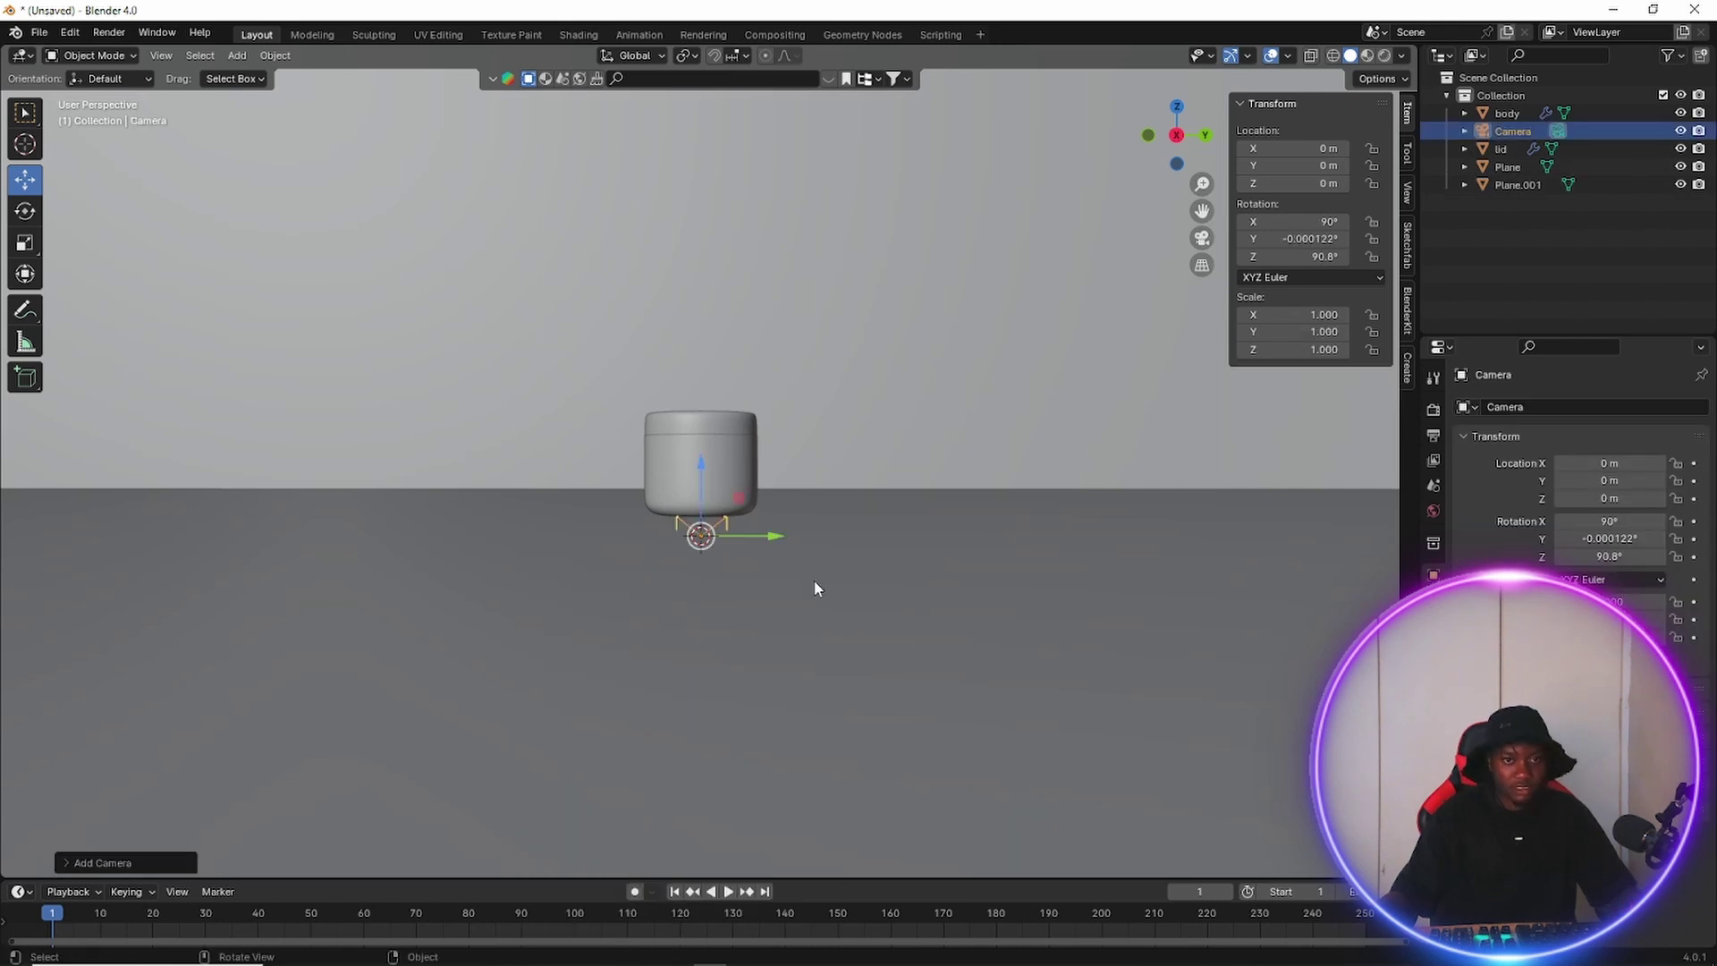
scroll(791, 544, up, 3)
scroll(1207, 237, up, 1)
click(1204, 238)
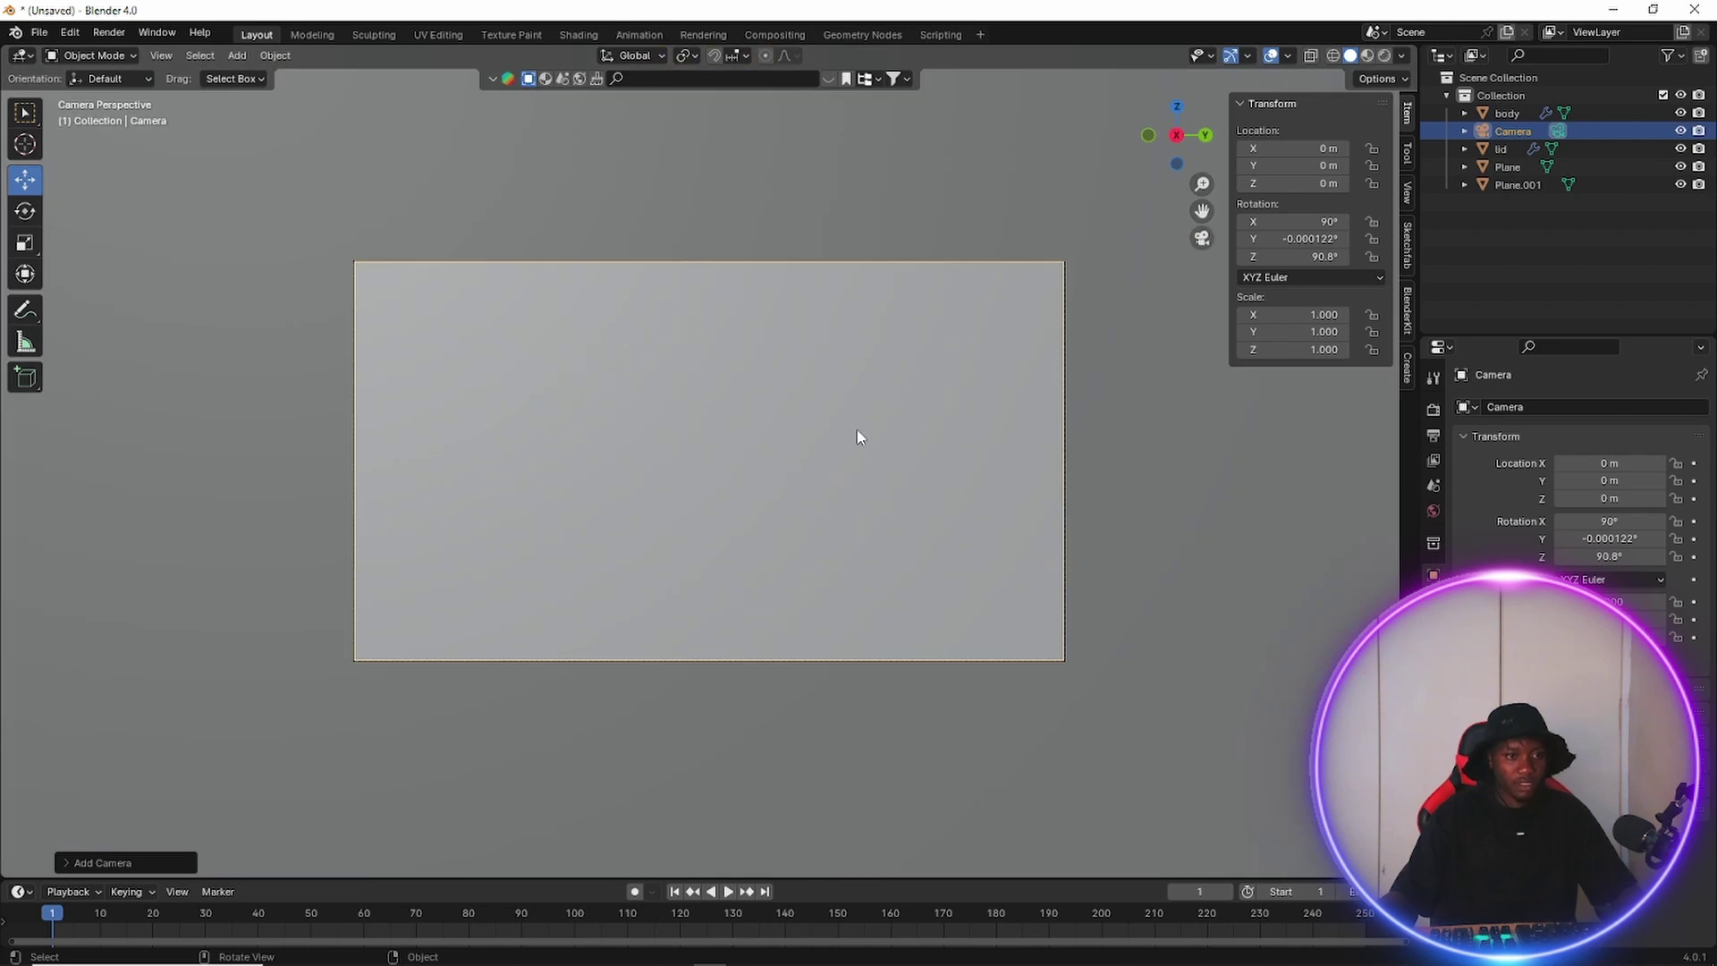
key(shift+grave)
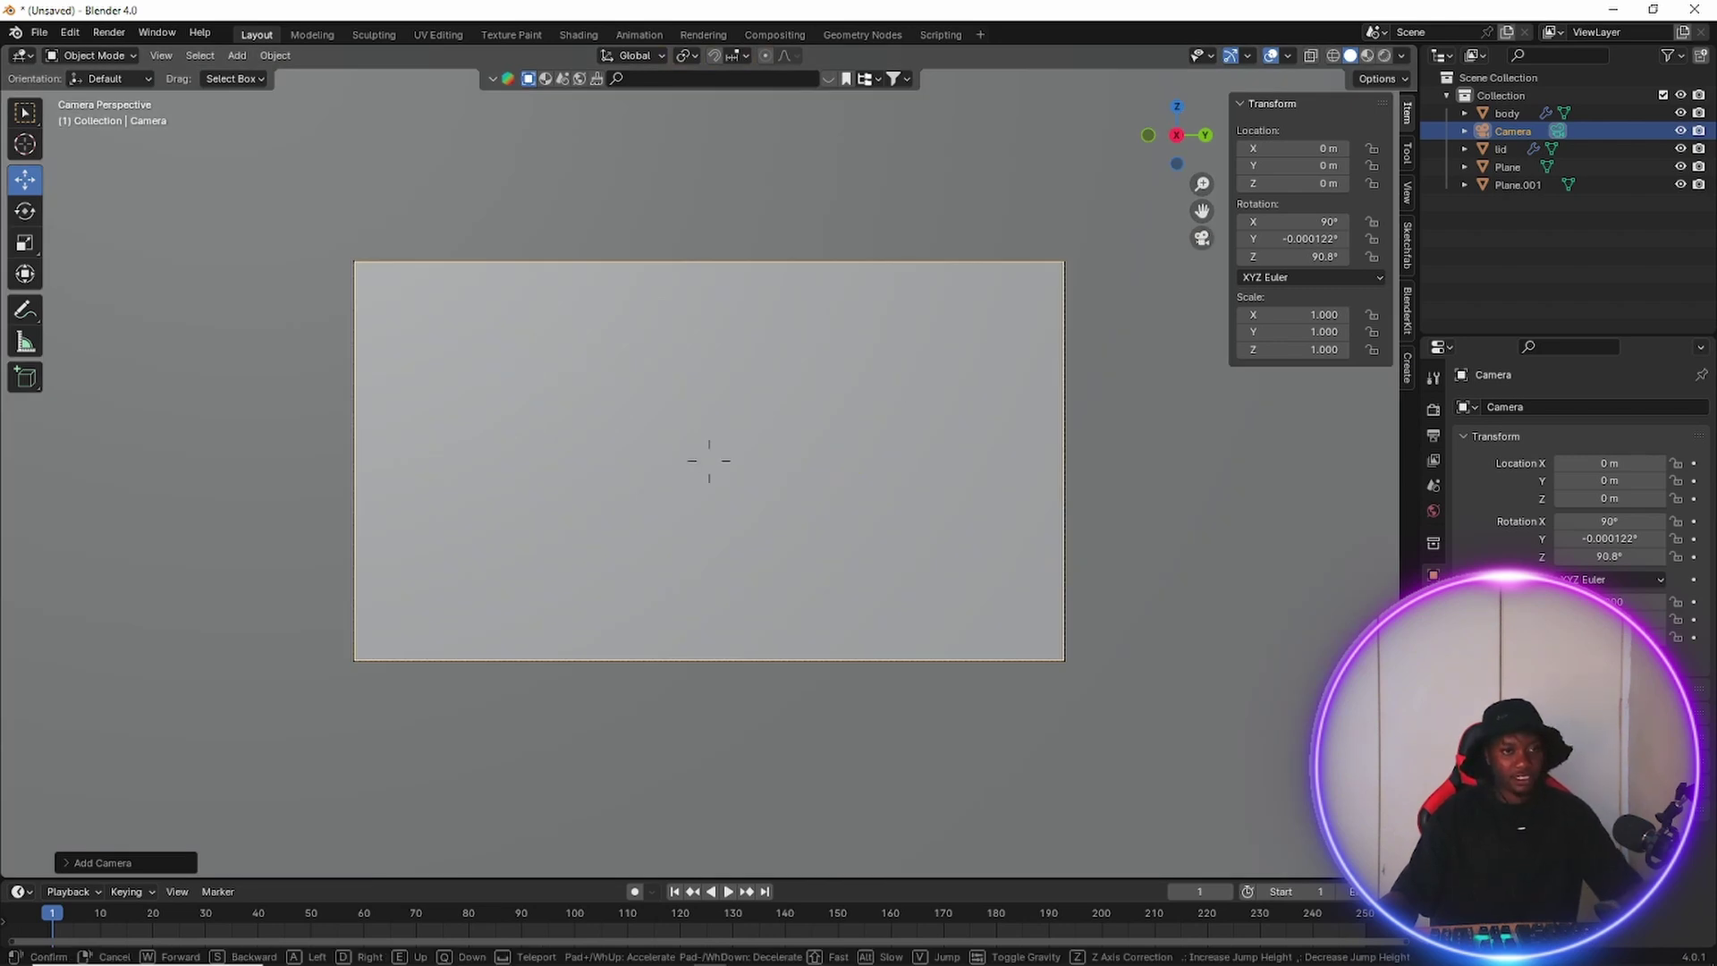
key(w)
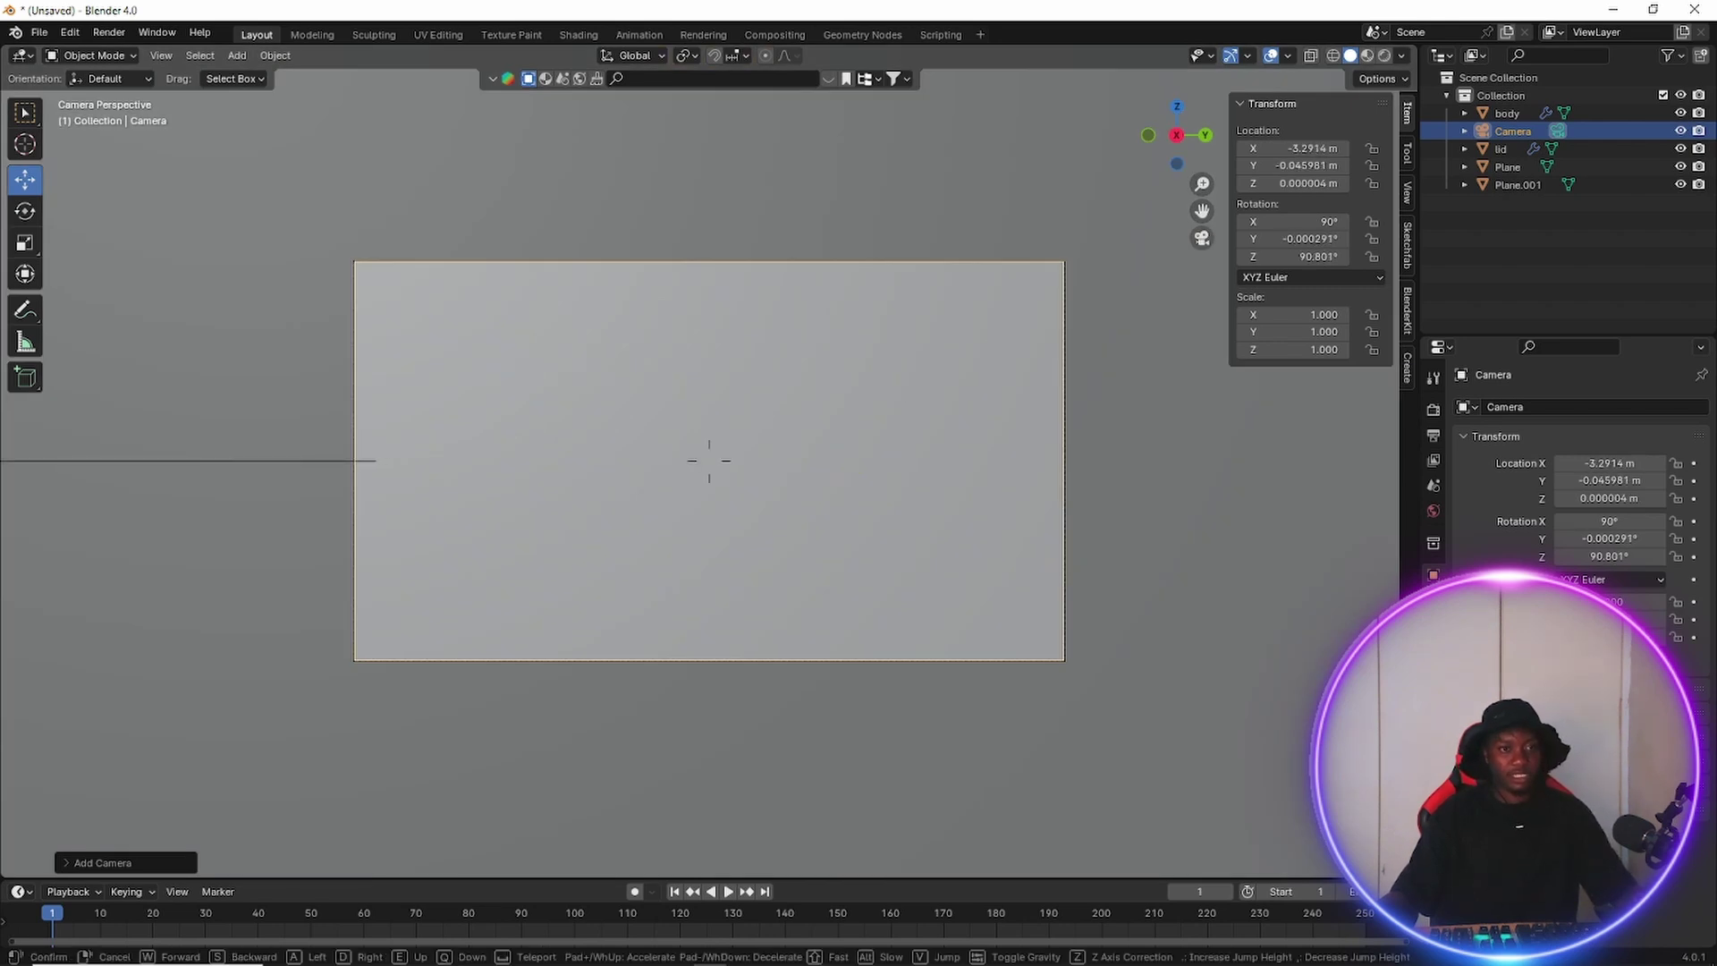
key(a)
key(w)
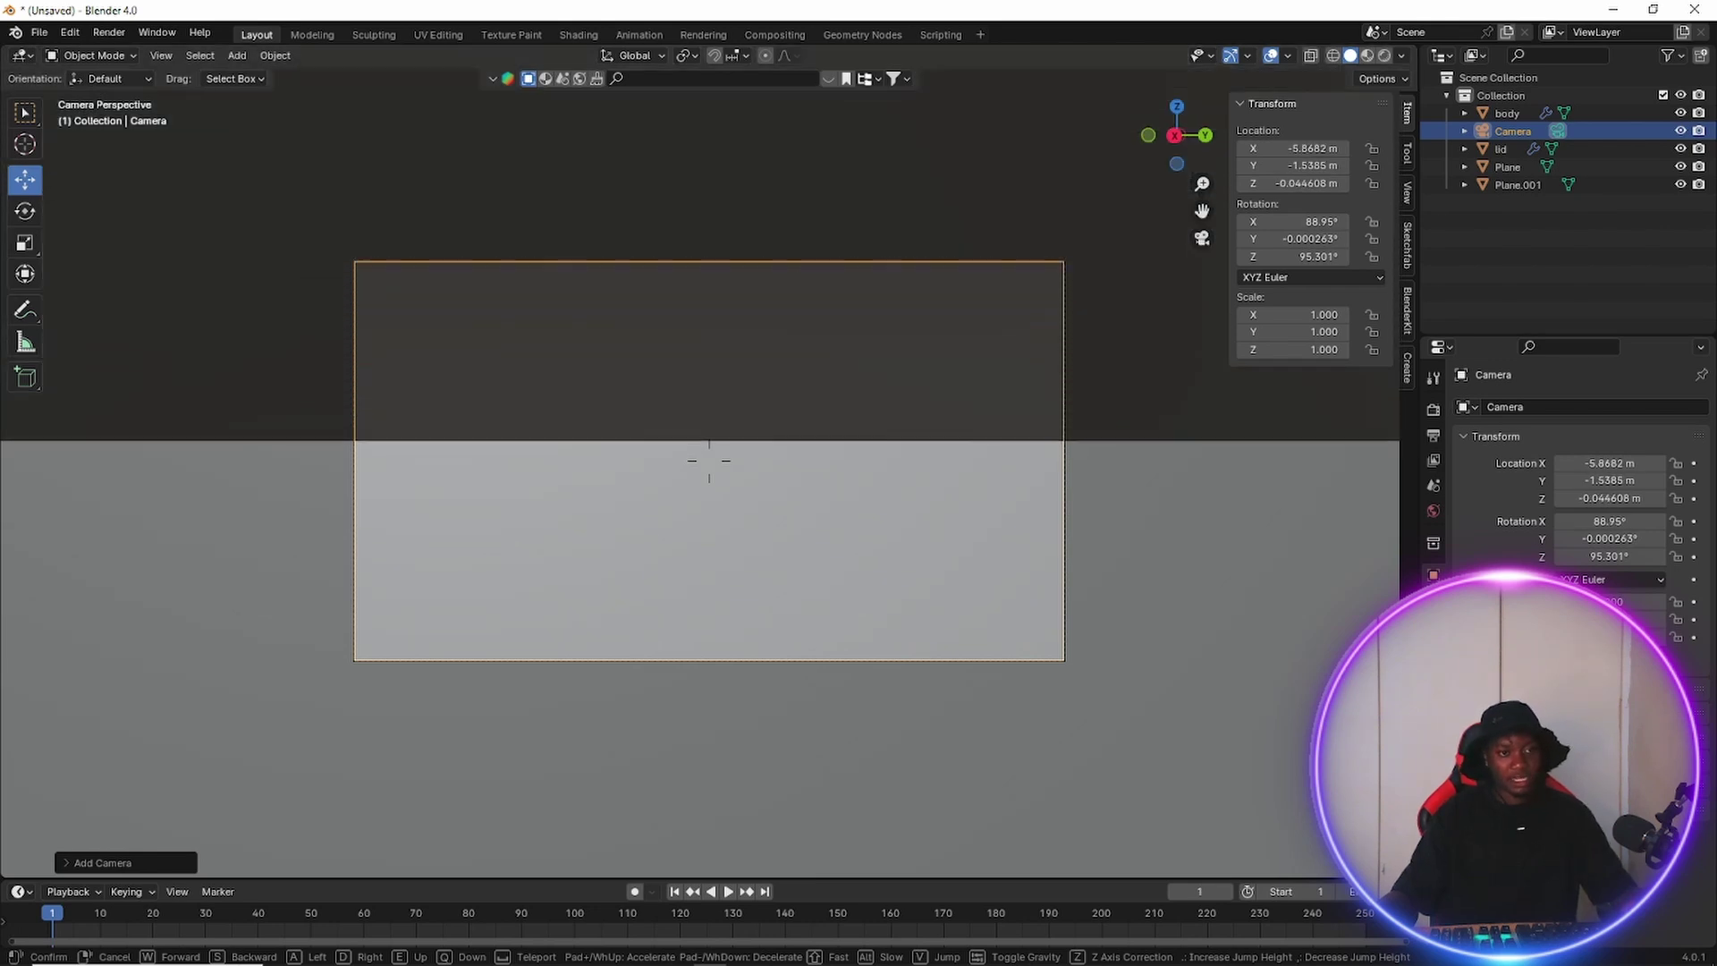
key(e)
key(e)
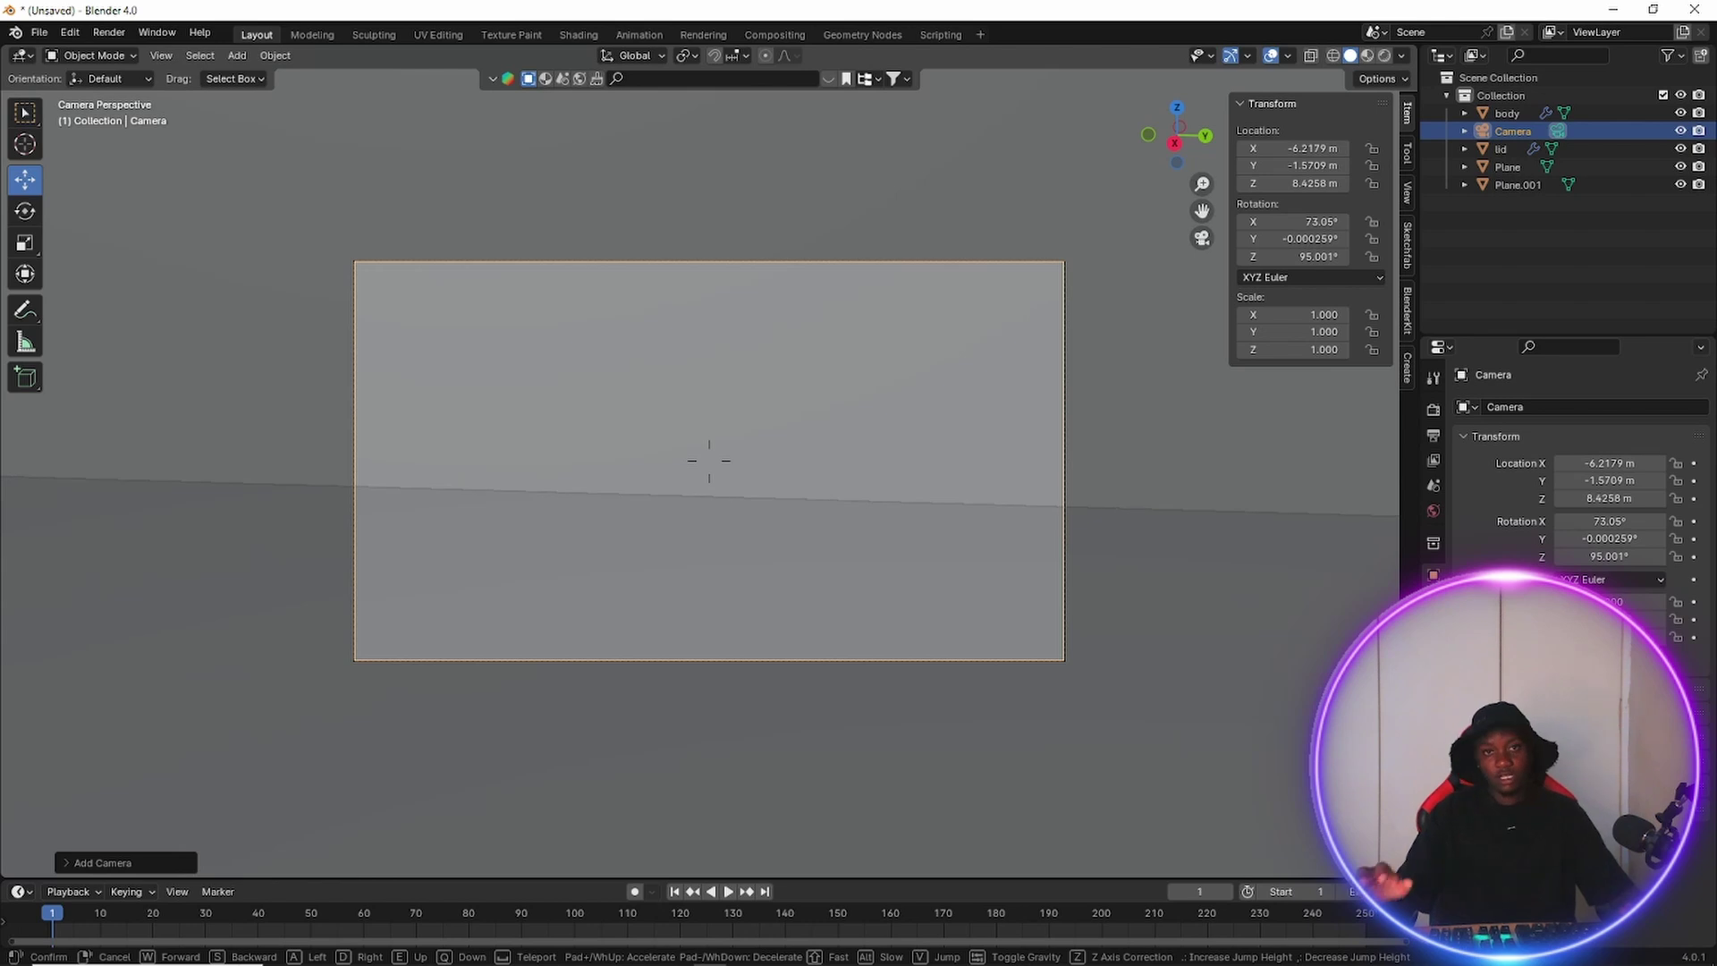
key(Escape)
scroll(858, 451, down, 5)
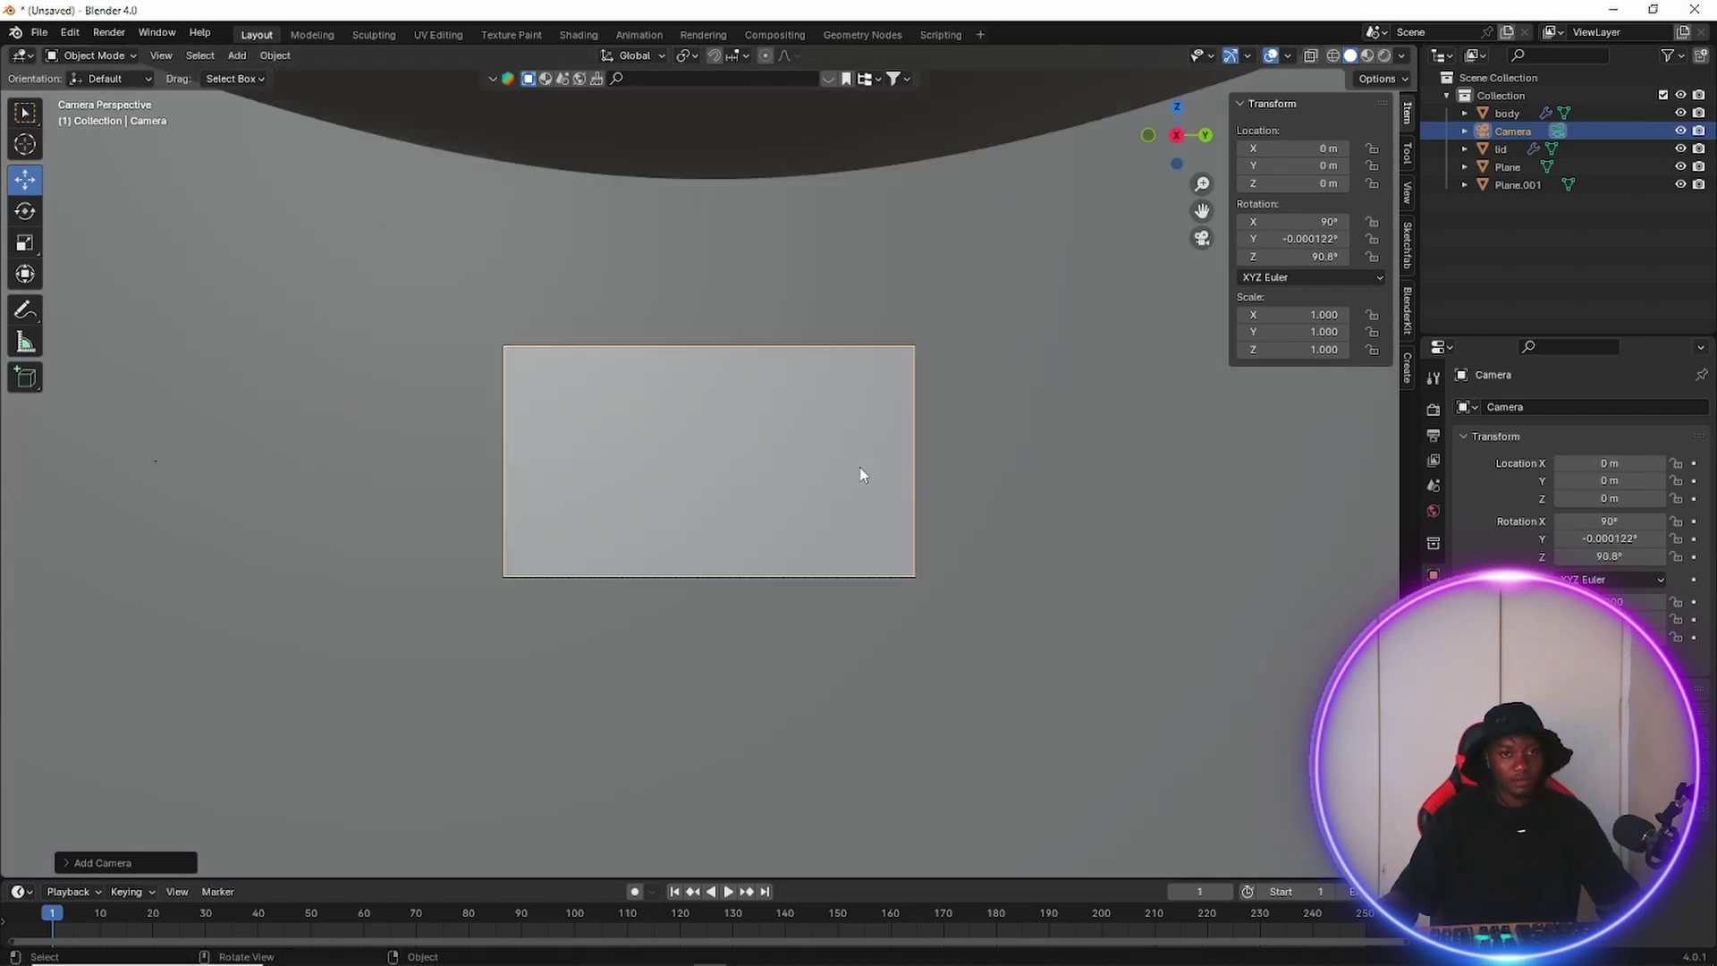
scroll(863, 482, down, 2)
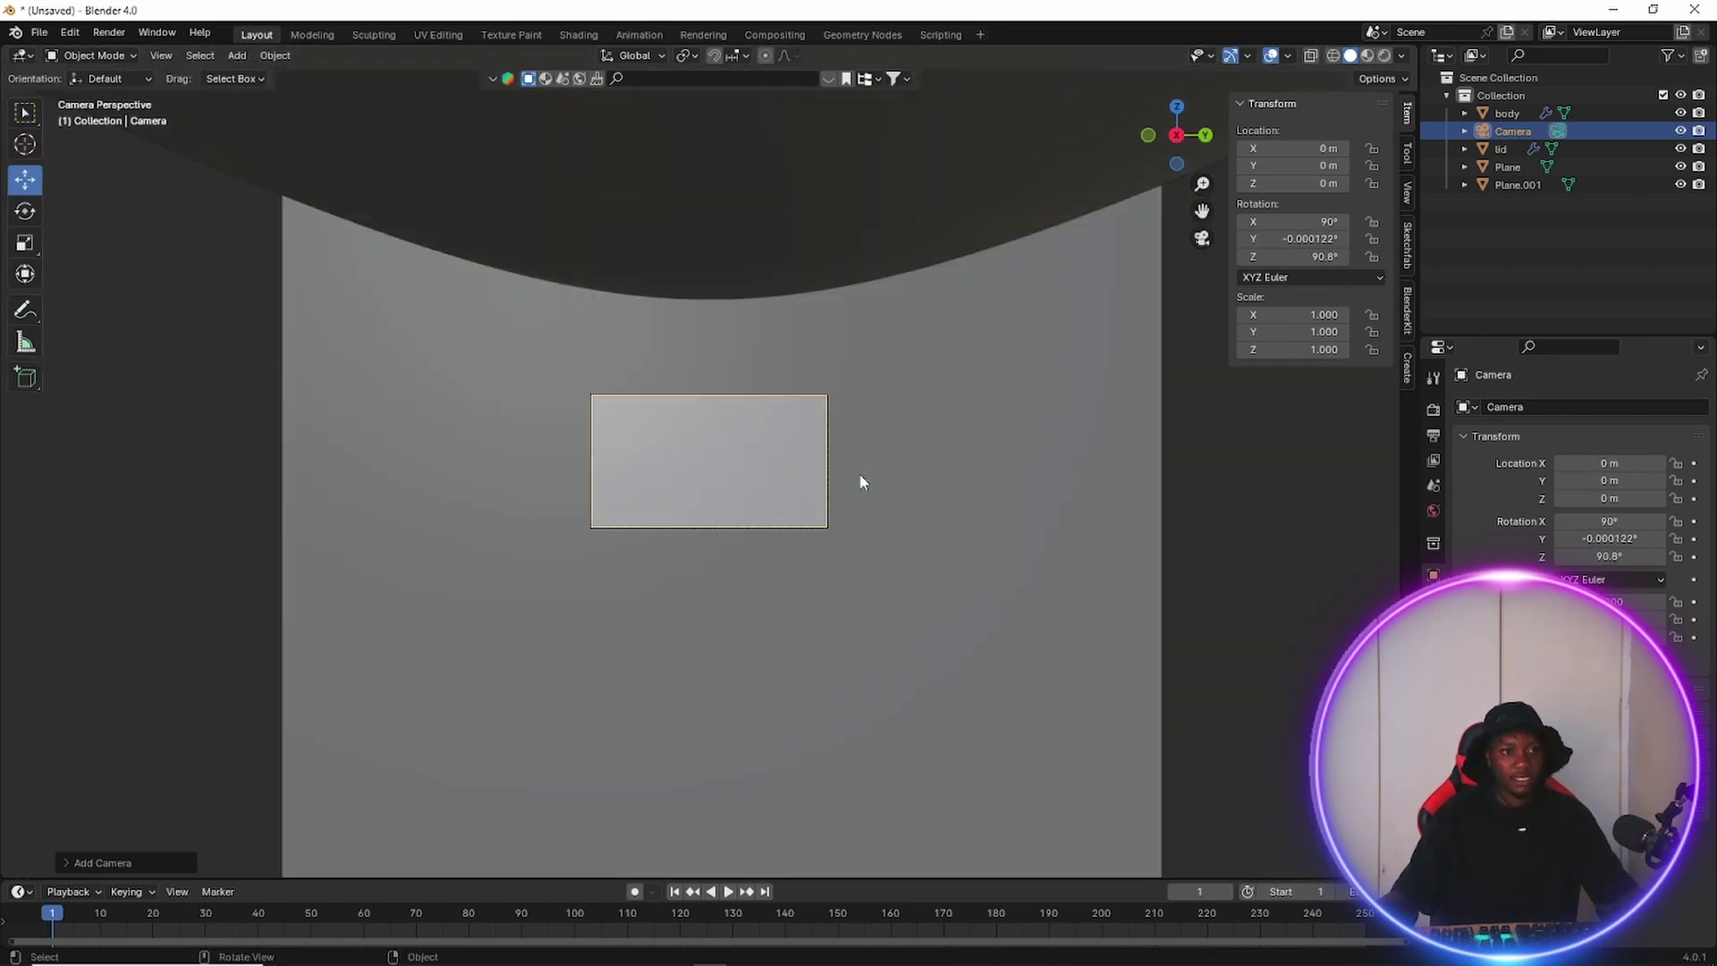
scroll(864, 482, up, 5)
Leave the camera view and move the camera along X to about 5.2 m, in front of the jar.
click(1201, 239)
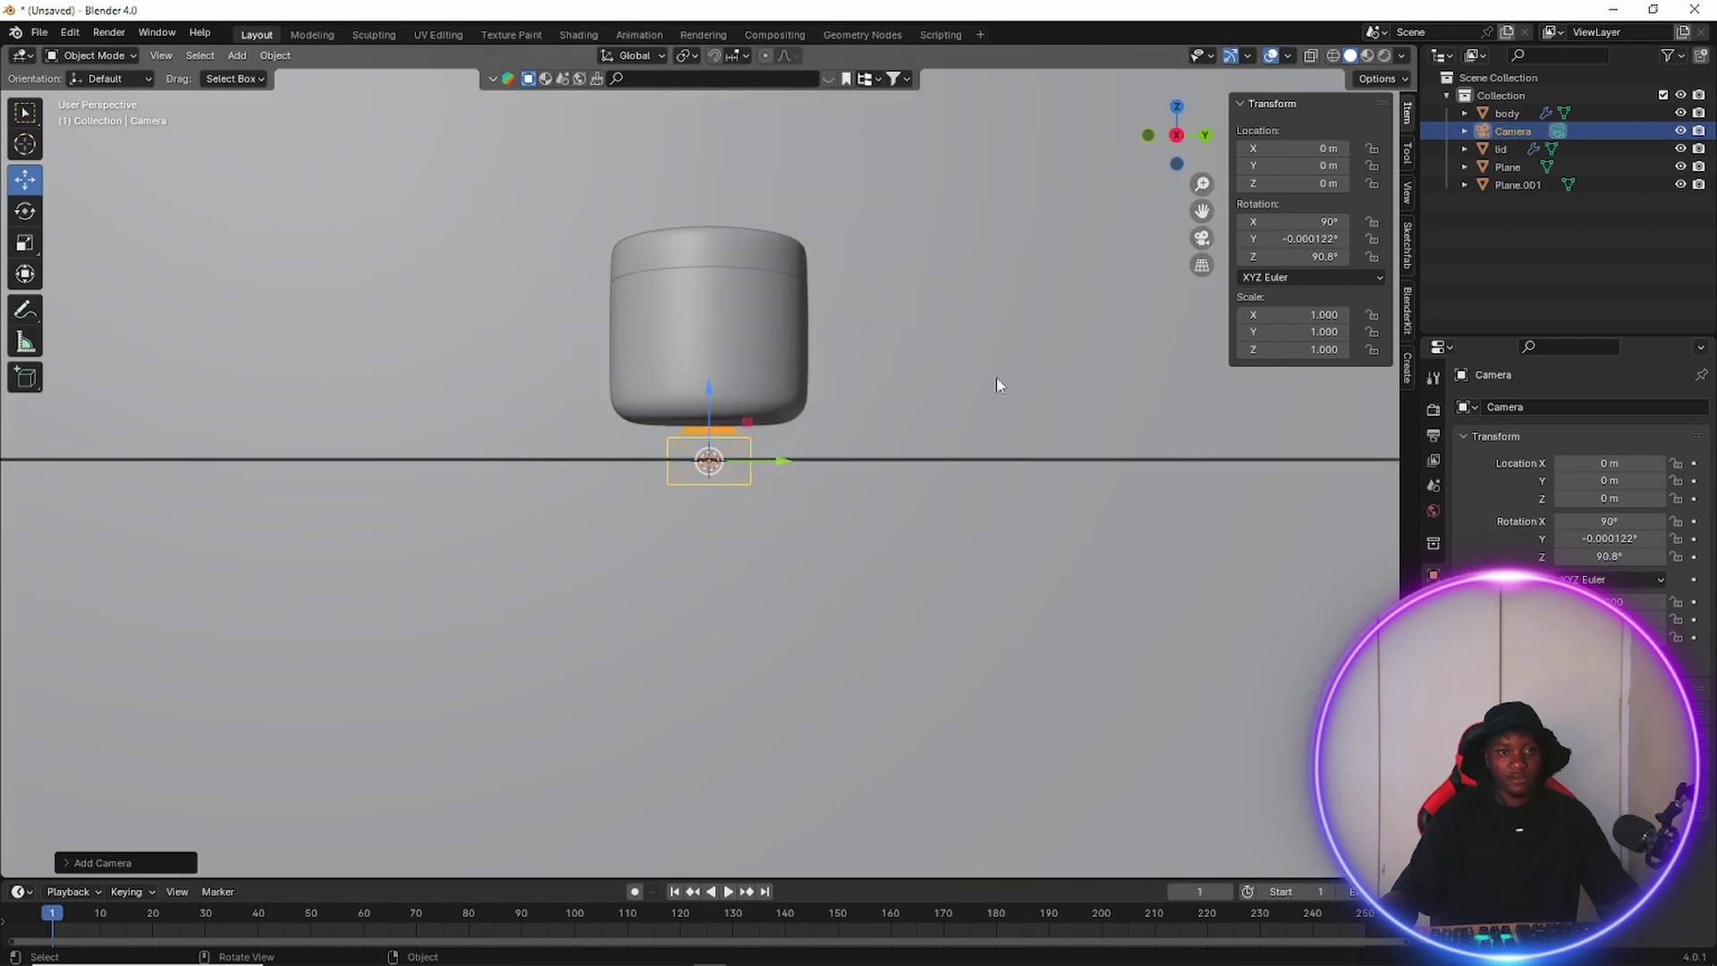
middle_drag(671, 549, 850, 588)
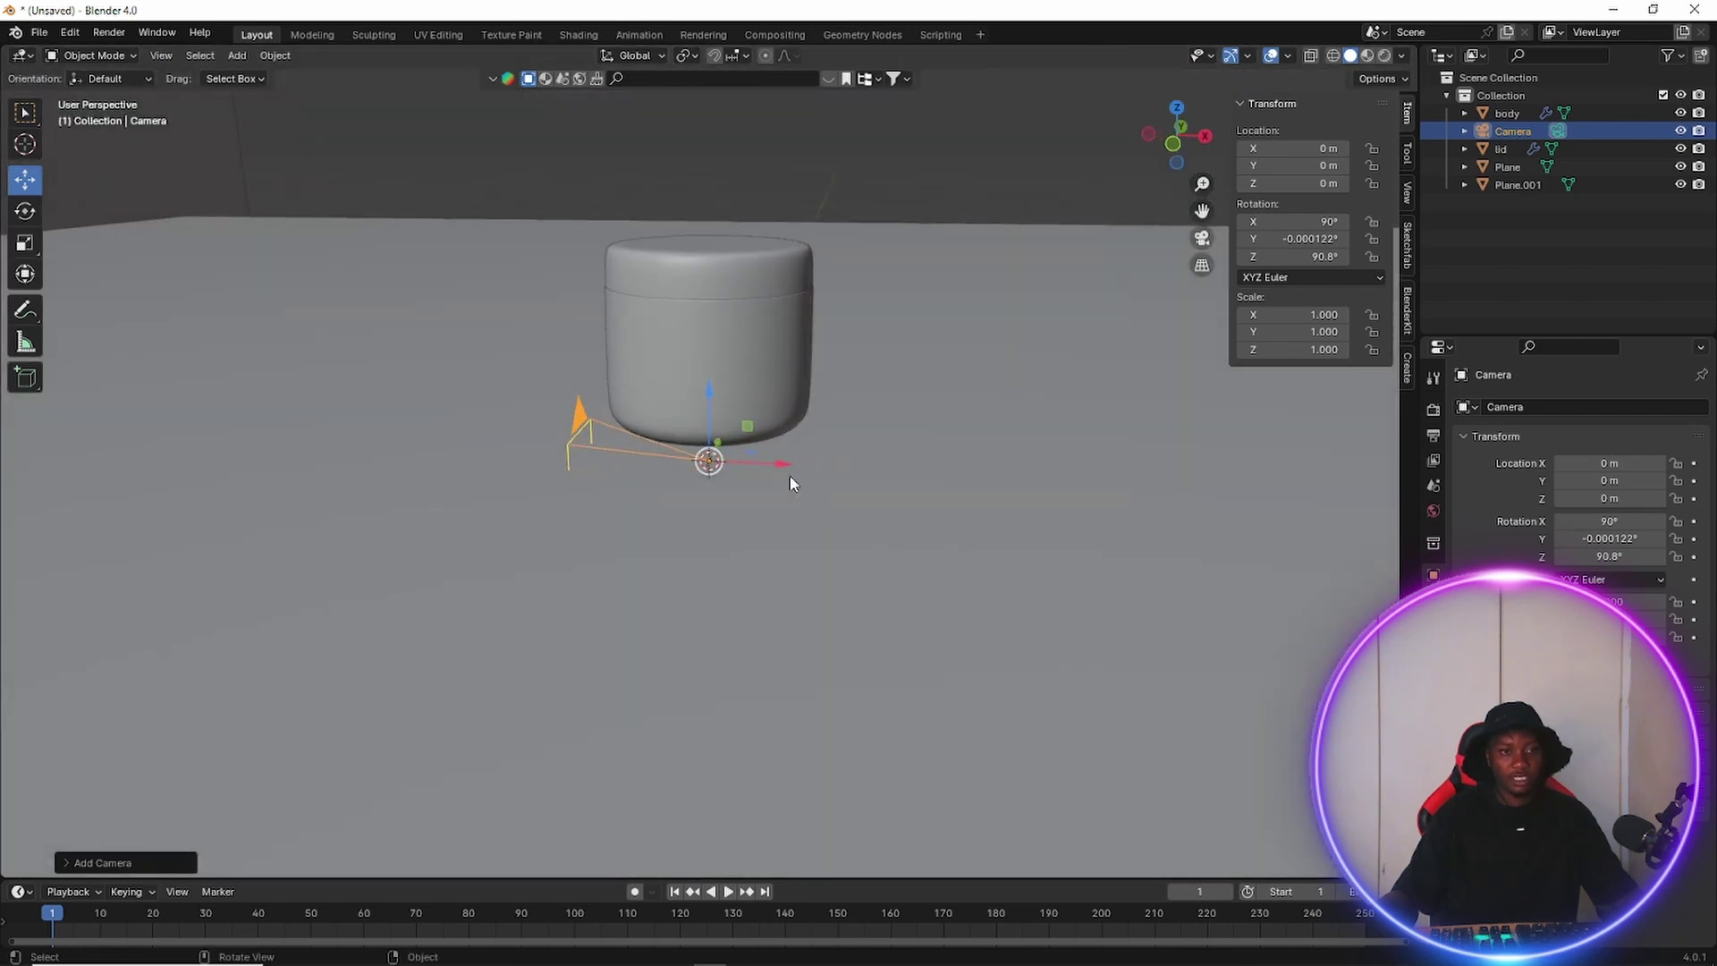
drag(781, 467, 1303, 480)
middle_drag(1302, 480, 939, 617)
scroll(939, 617, down, 3)
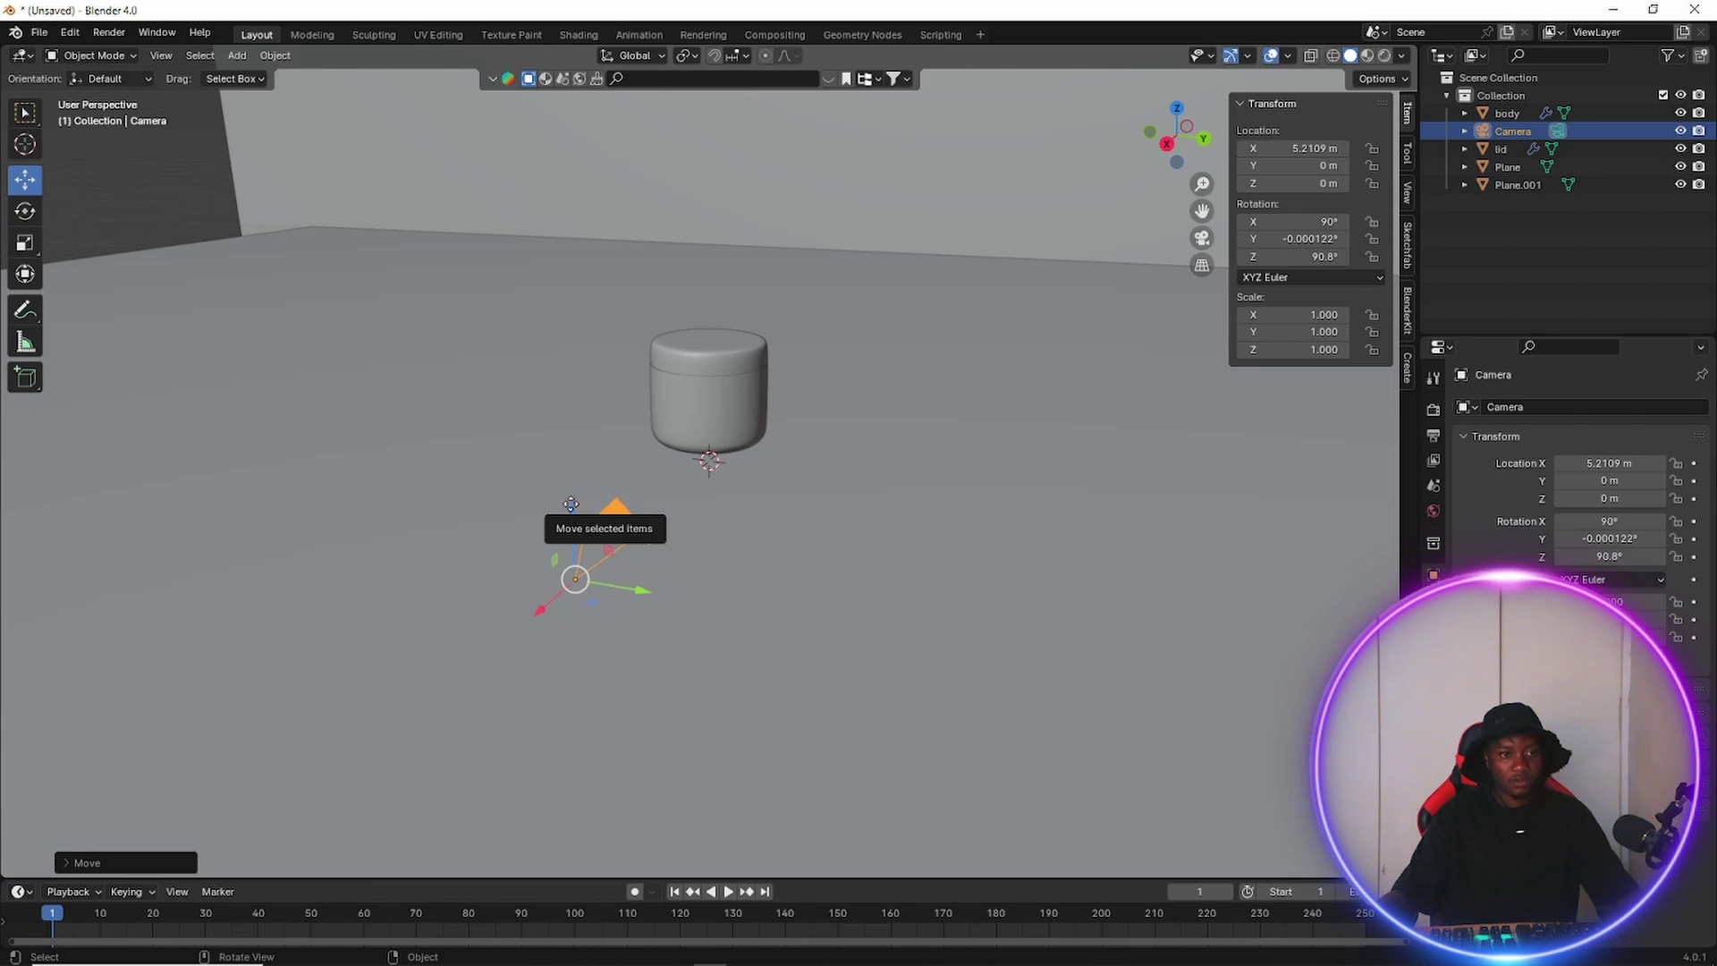
Raise the camera along Z to about 1.5 m and move it farther from the jar to about 18 m on X.
drag(573, 508, 578, 402)
drag(537, 501, 366, 640)
scroll(656, 591, down, 2)
middle_drag(656, 590, 924, 556)
drag(882, 537, 1129, 713)
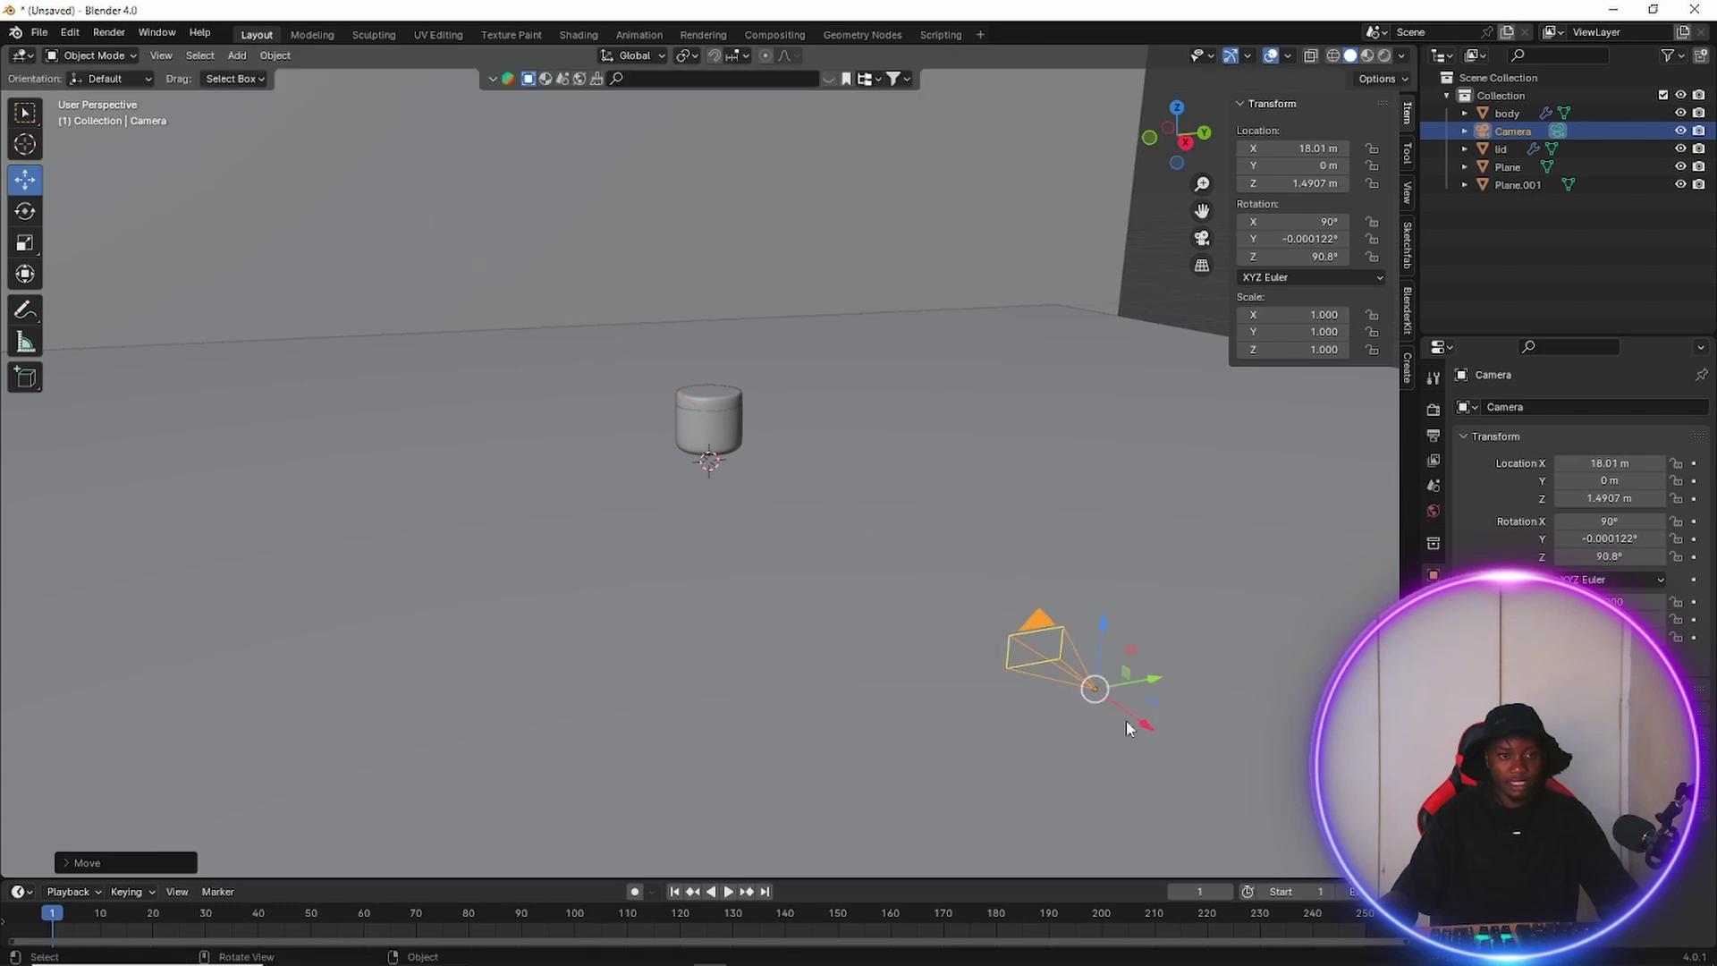
Check the jar's framing through the camera and return to the free perspective view.
click(1202, 238)
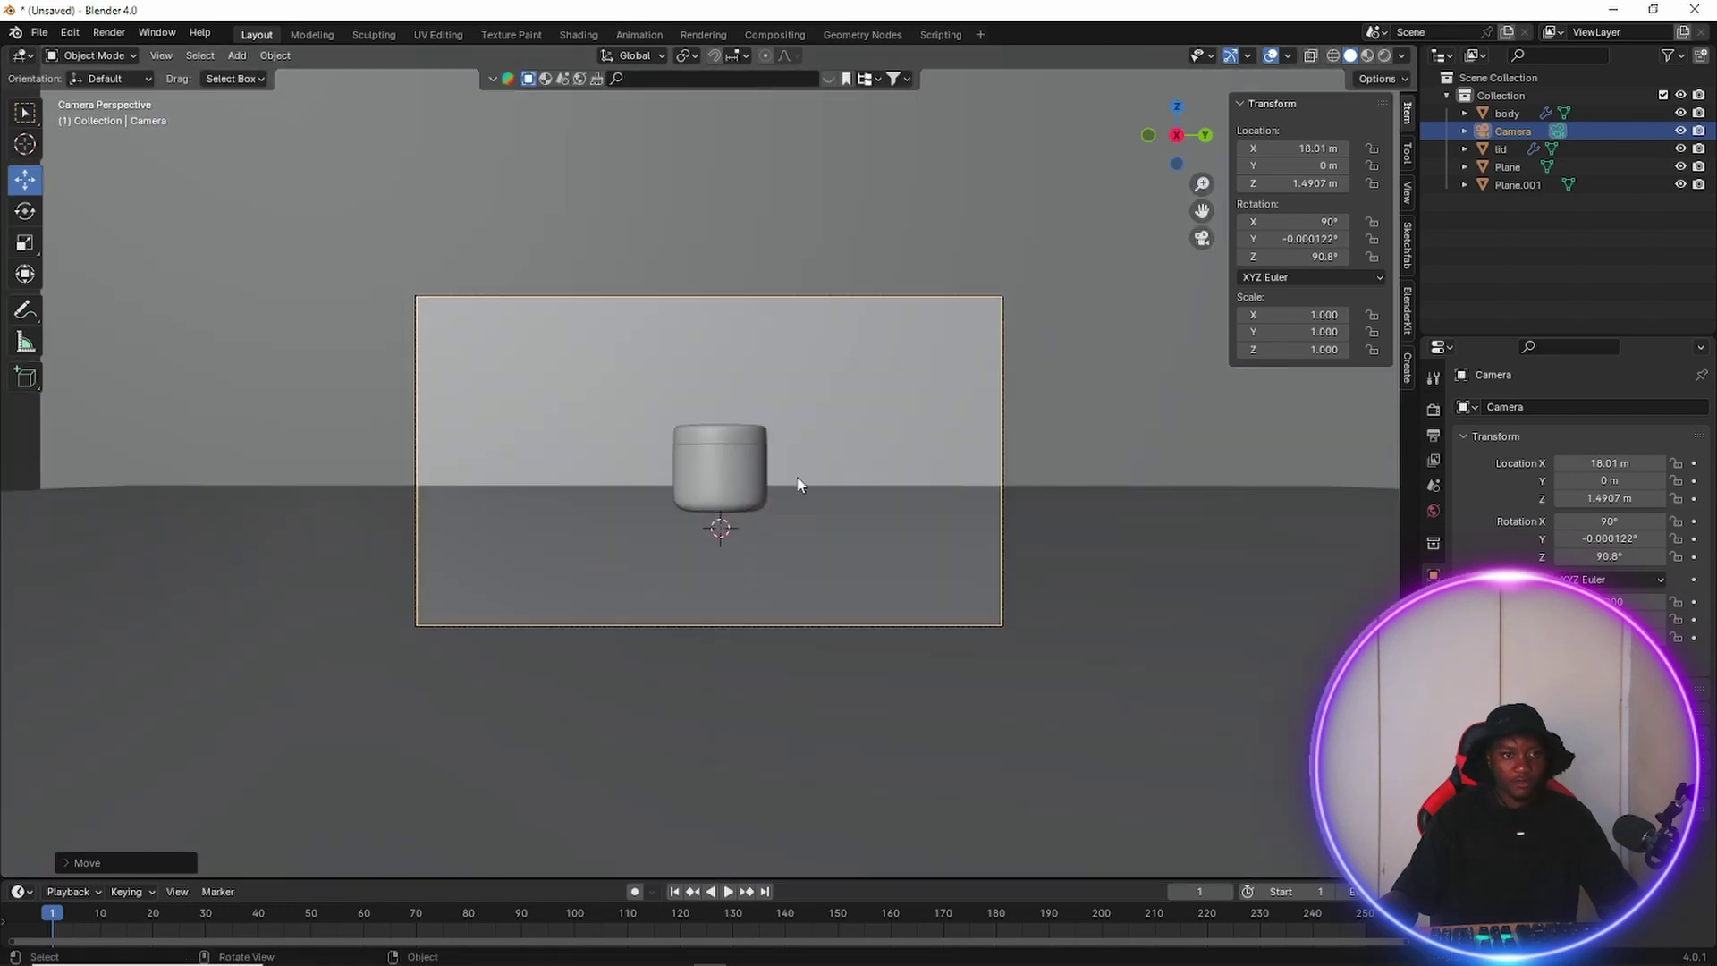
key(Home)
scroll(791, 485, down, 3)
scroll(791, 485, up, 1)
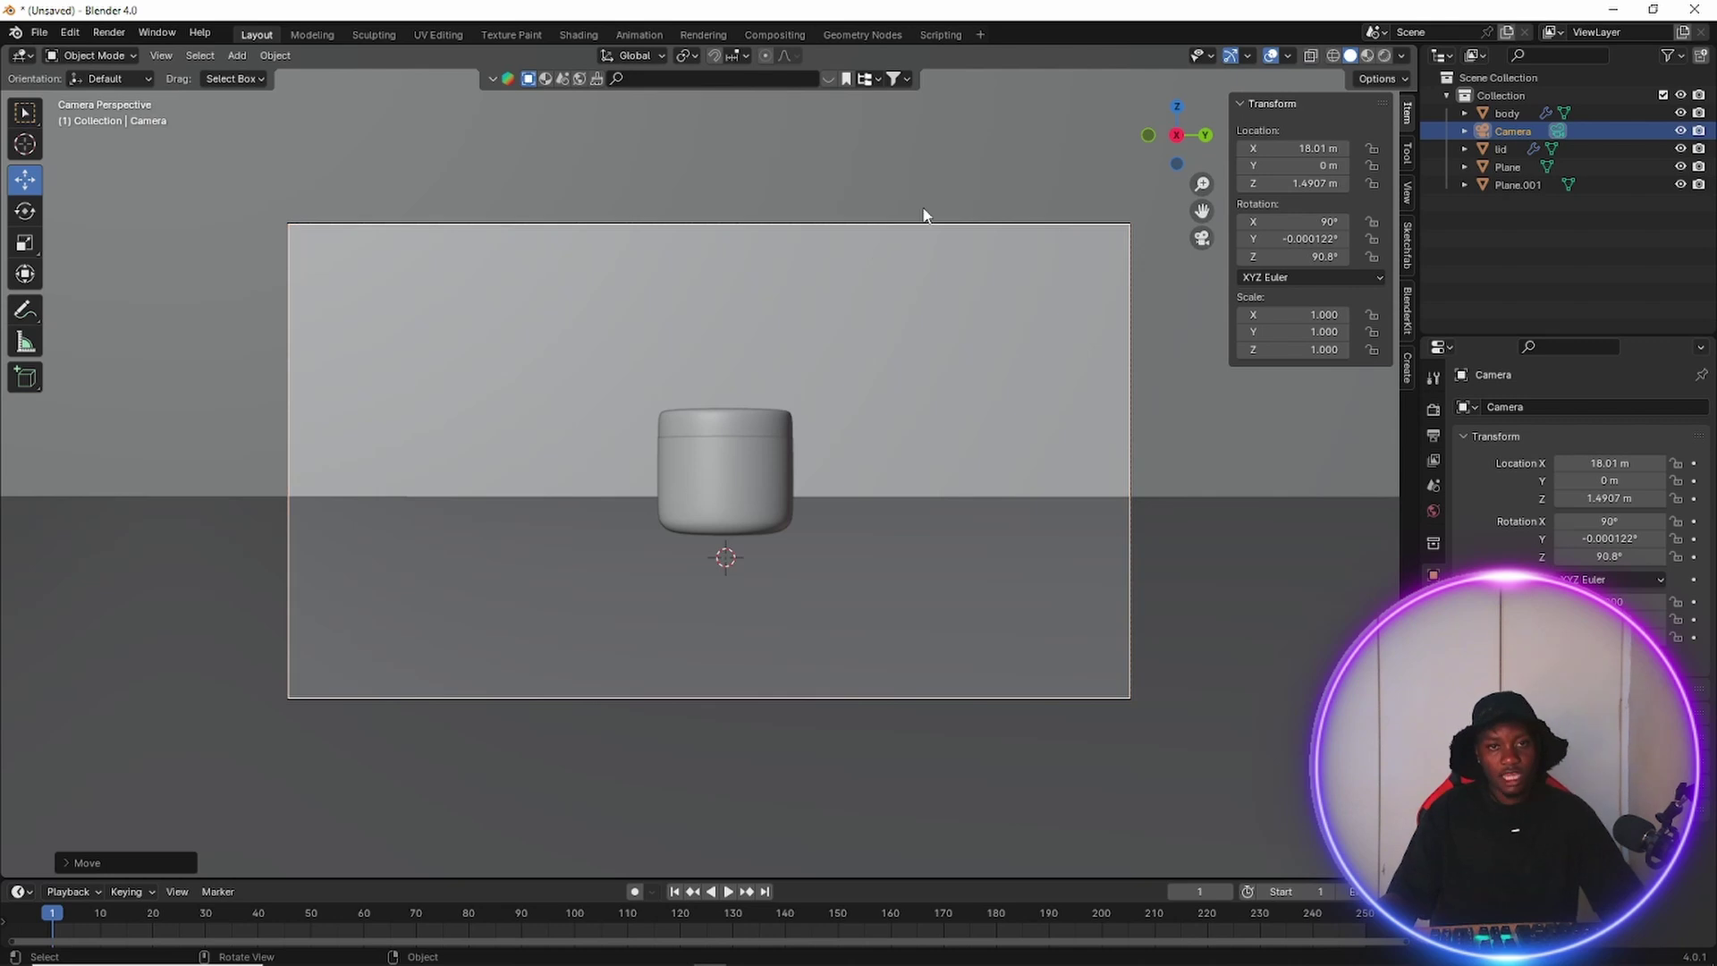
click(1203, 240)
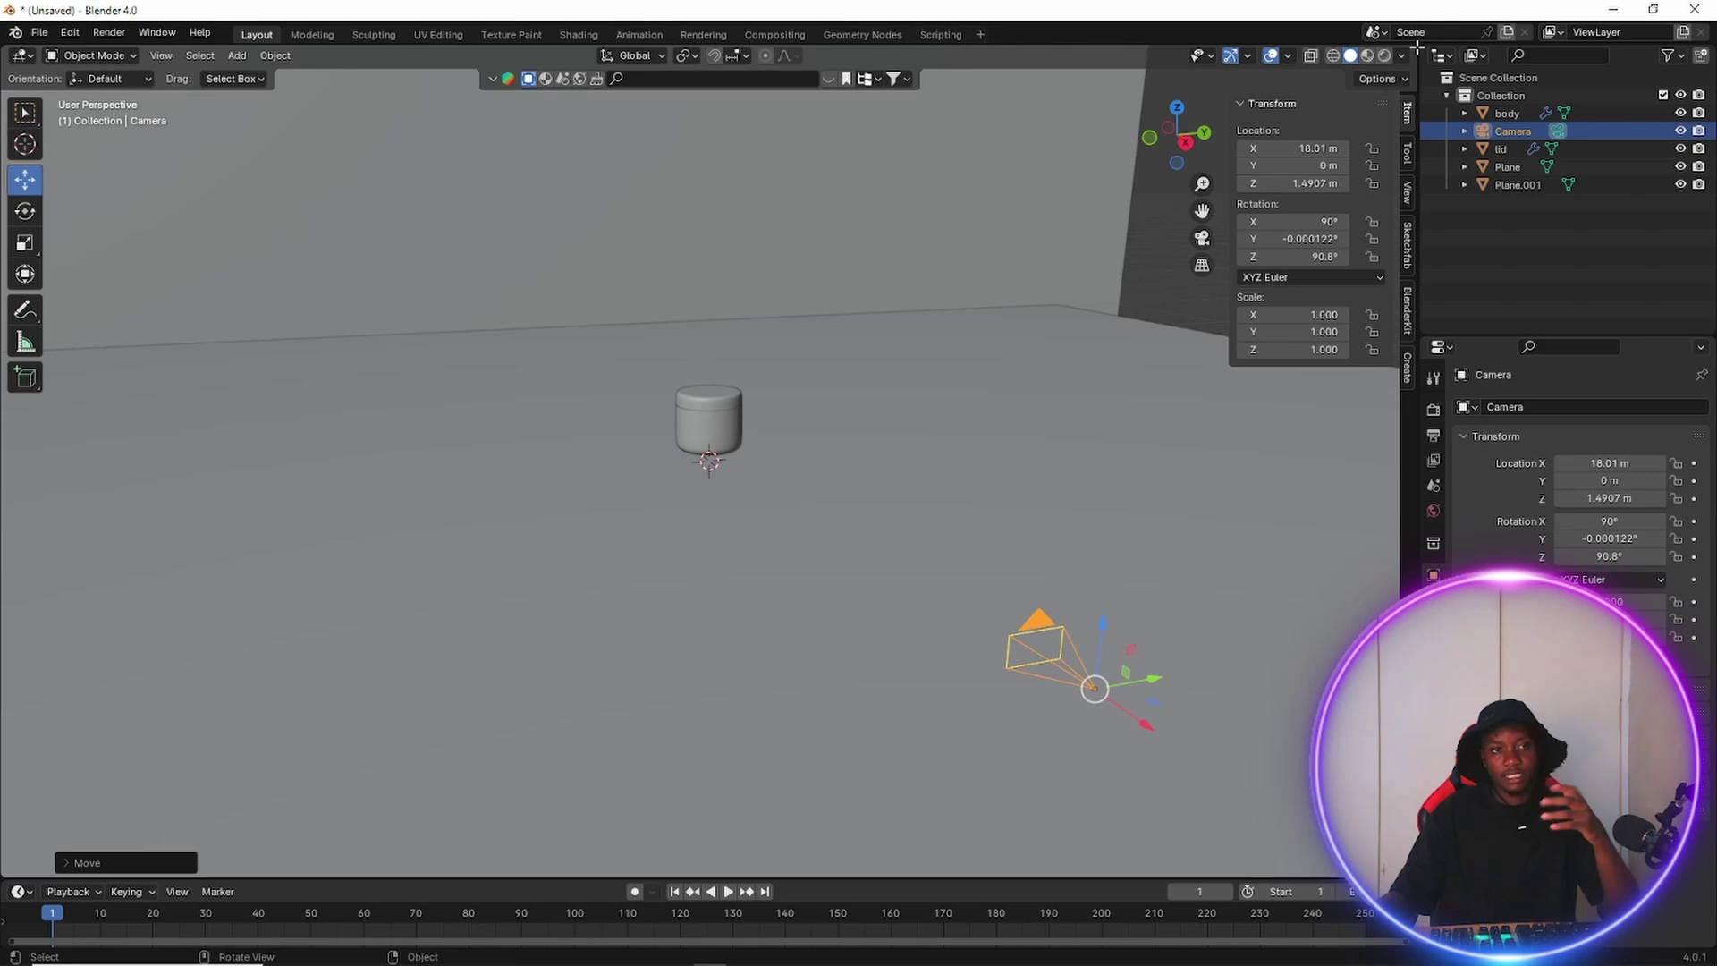
Split the 3D viewport into two side-by-side views and enlarge the timeline area below them.
drag(1418, 47, 825, 185)
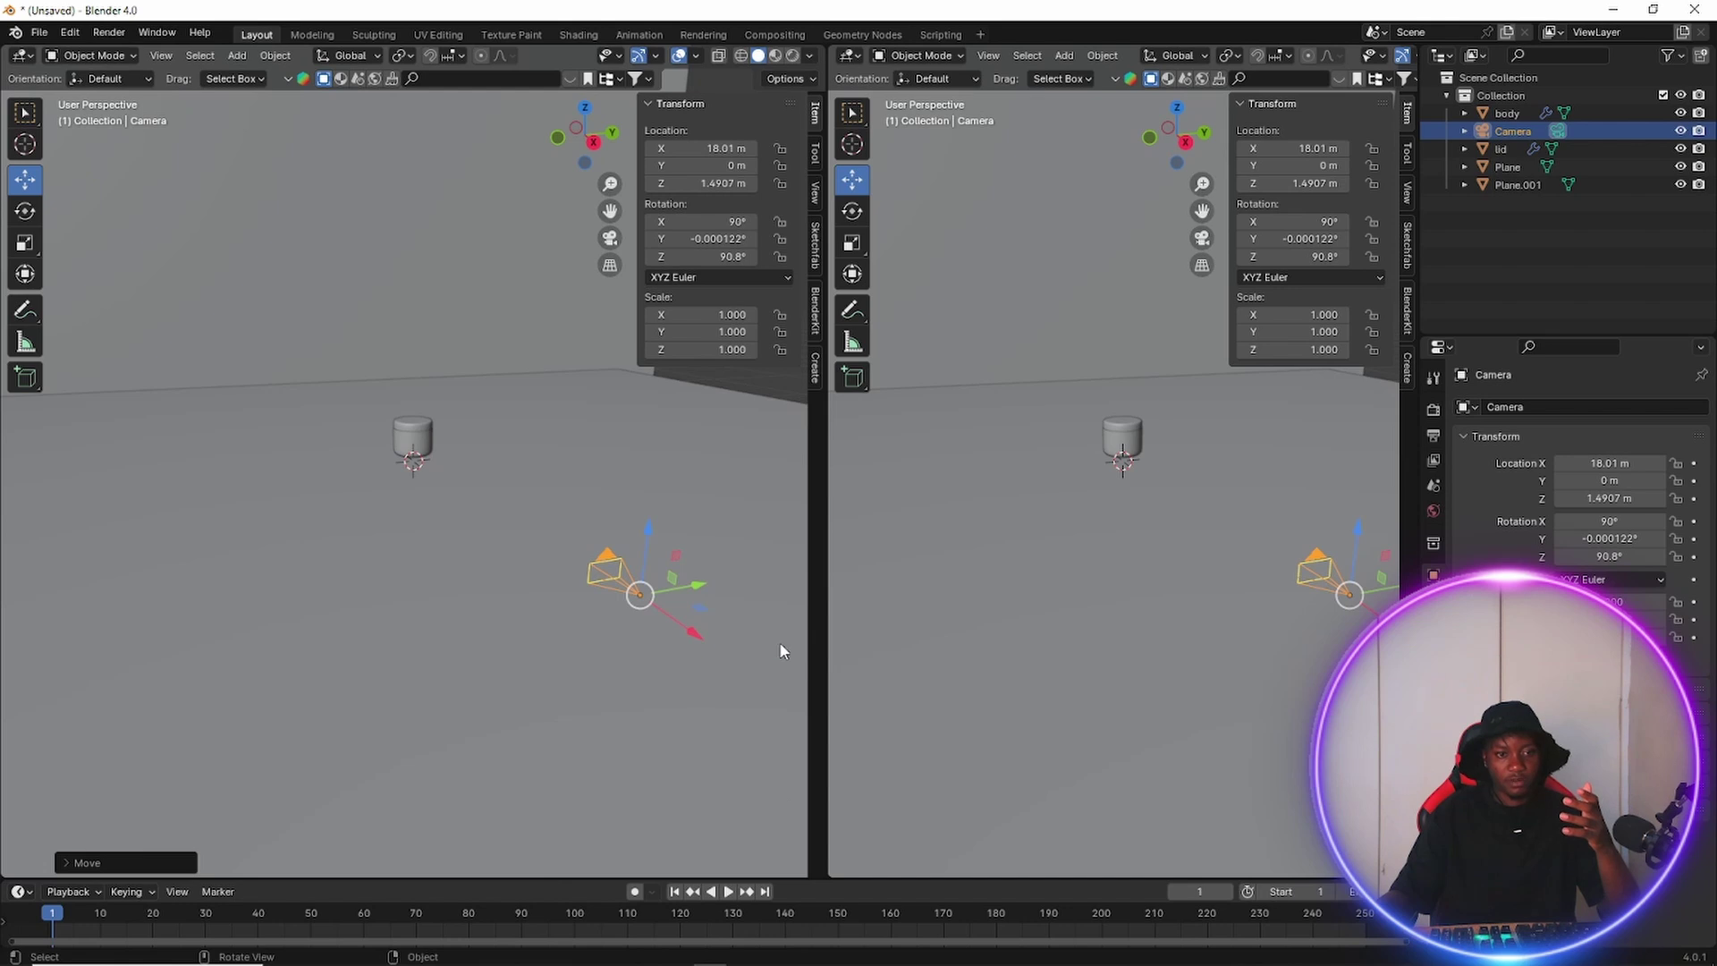
drag(806, 875, 807, 573)
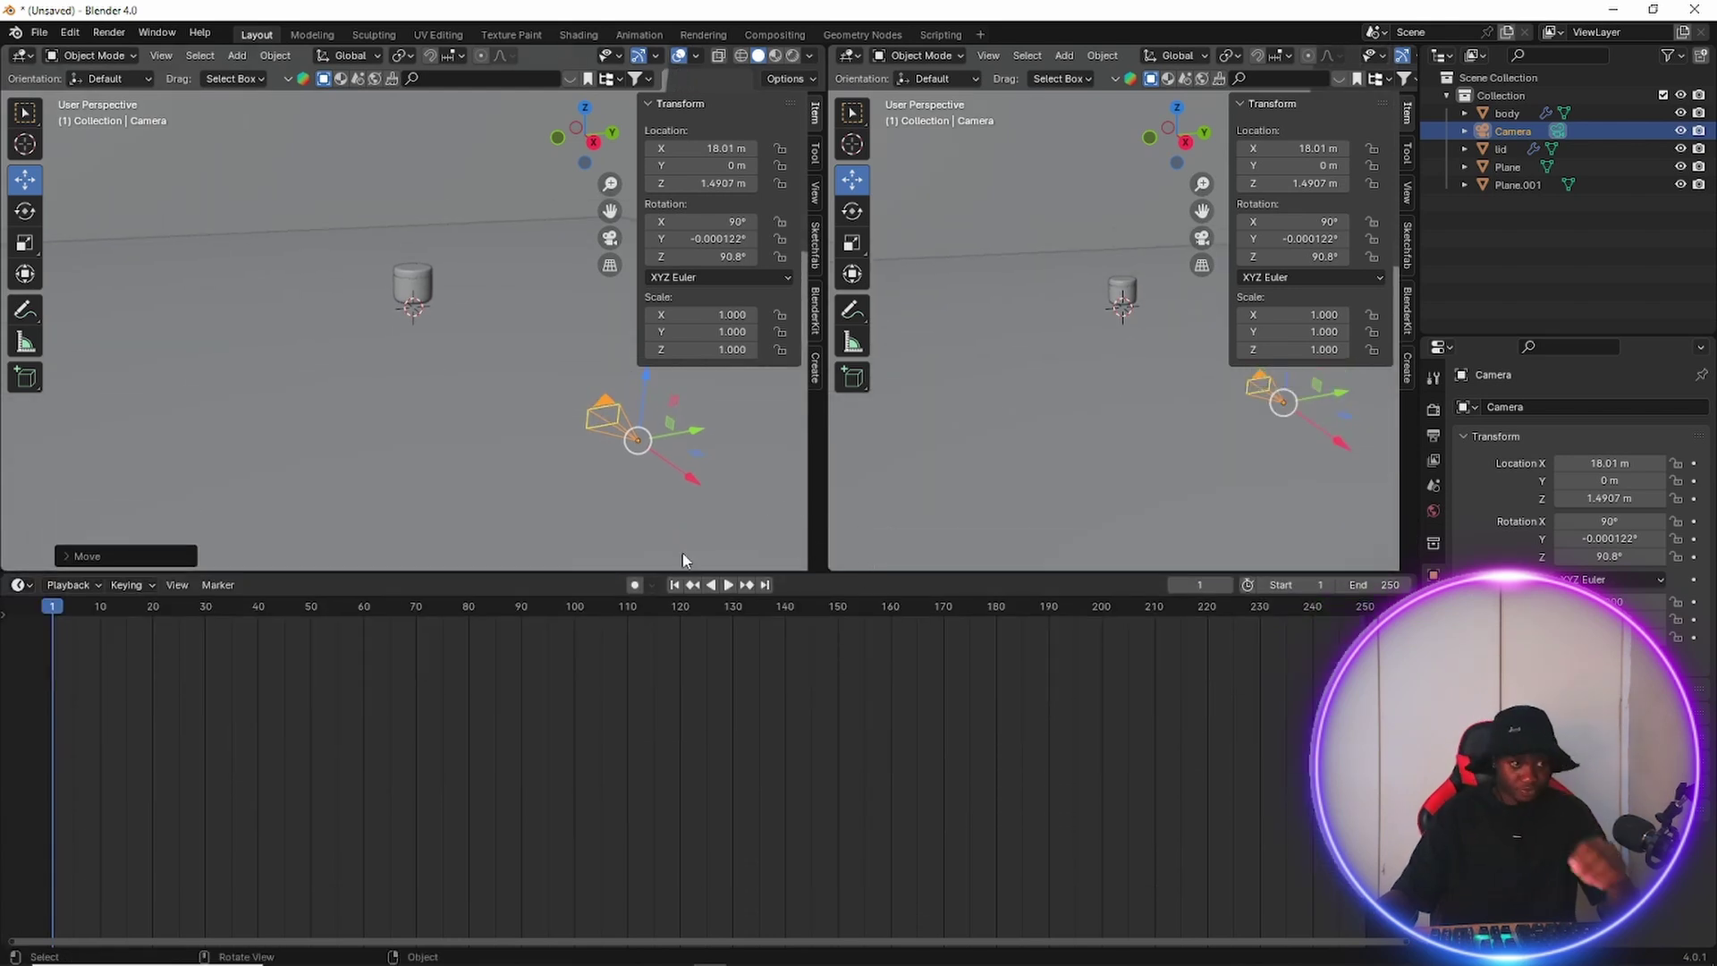
Change the timeline area into a Shader Editor.
click(20, 586)
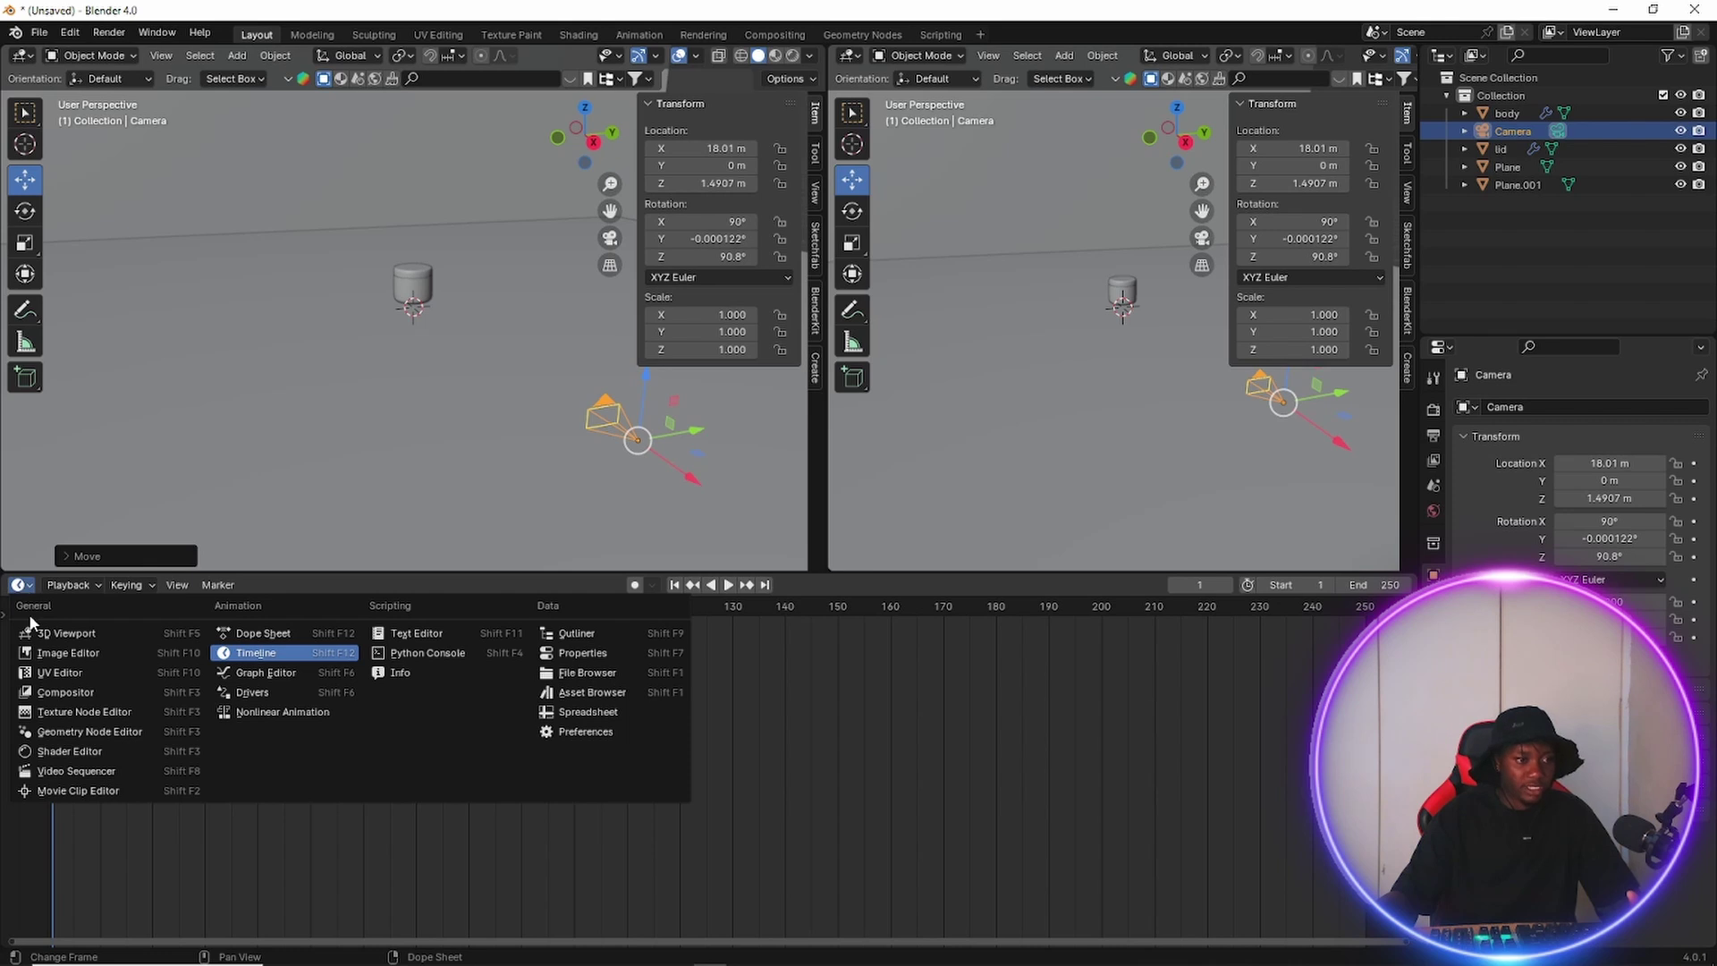
click(70, 751)
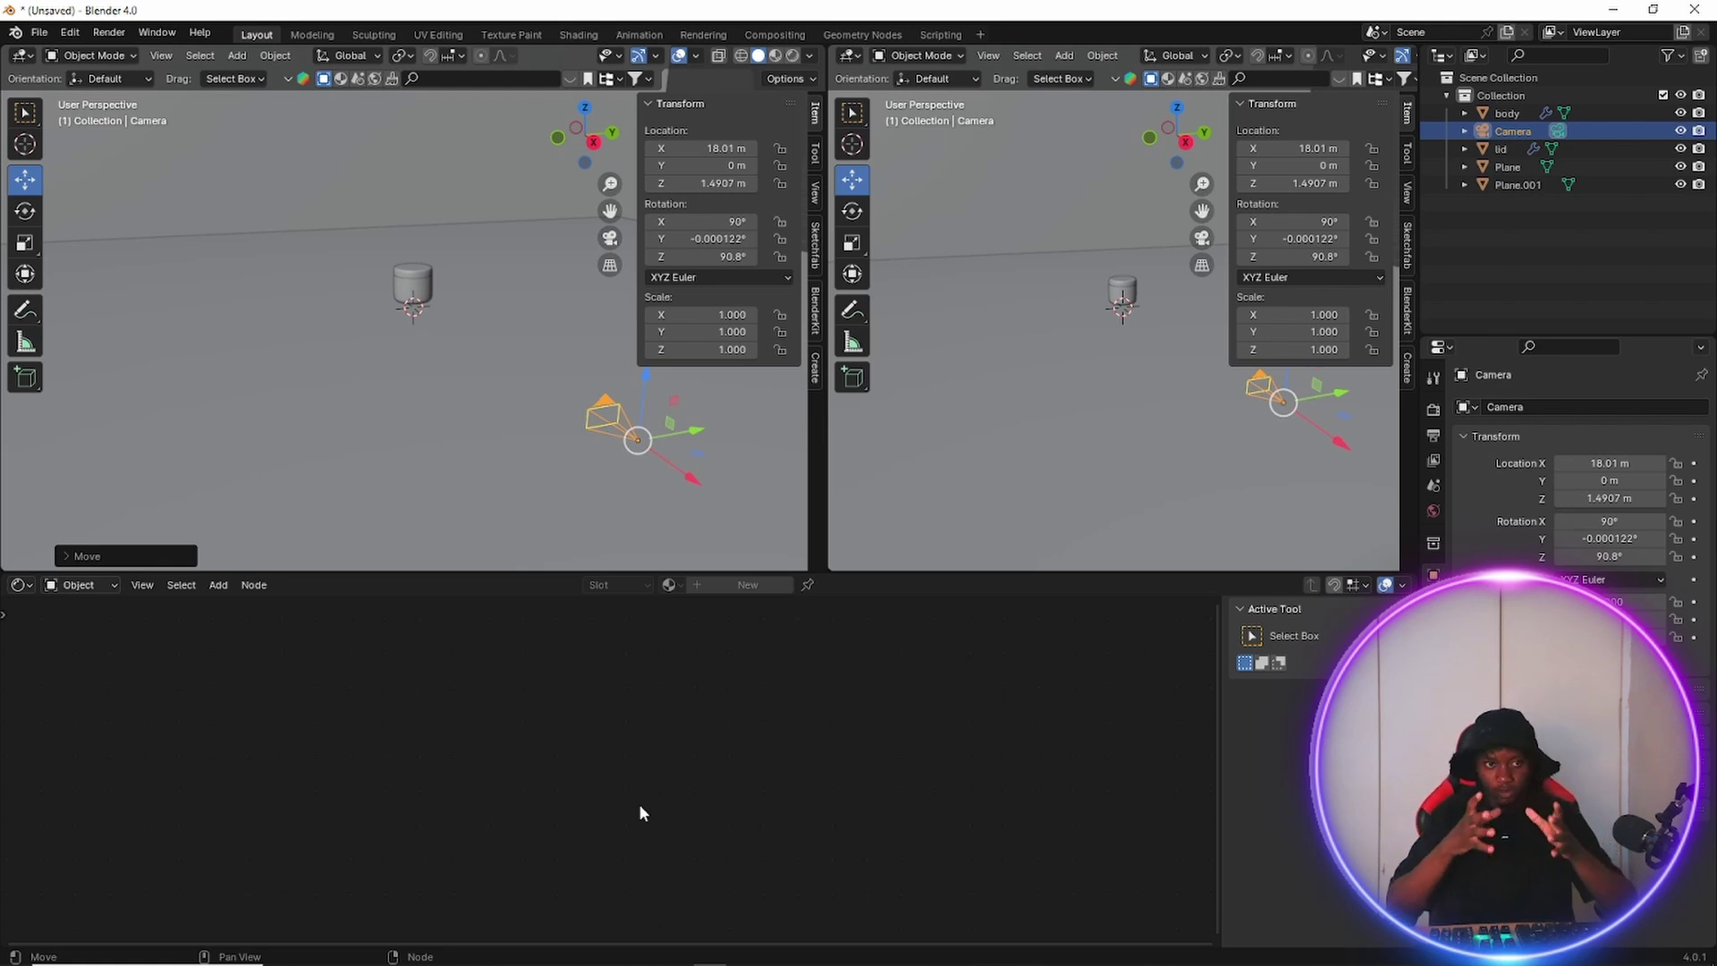
Hide the toolbar, sidebar, gizmos and overlays in the first 3D viewport and frame the jar there from a low front angle.
scroll(389, 358, up, 3)
scroll(388, 356, up, 3)
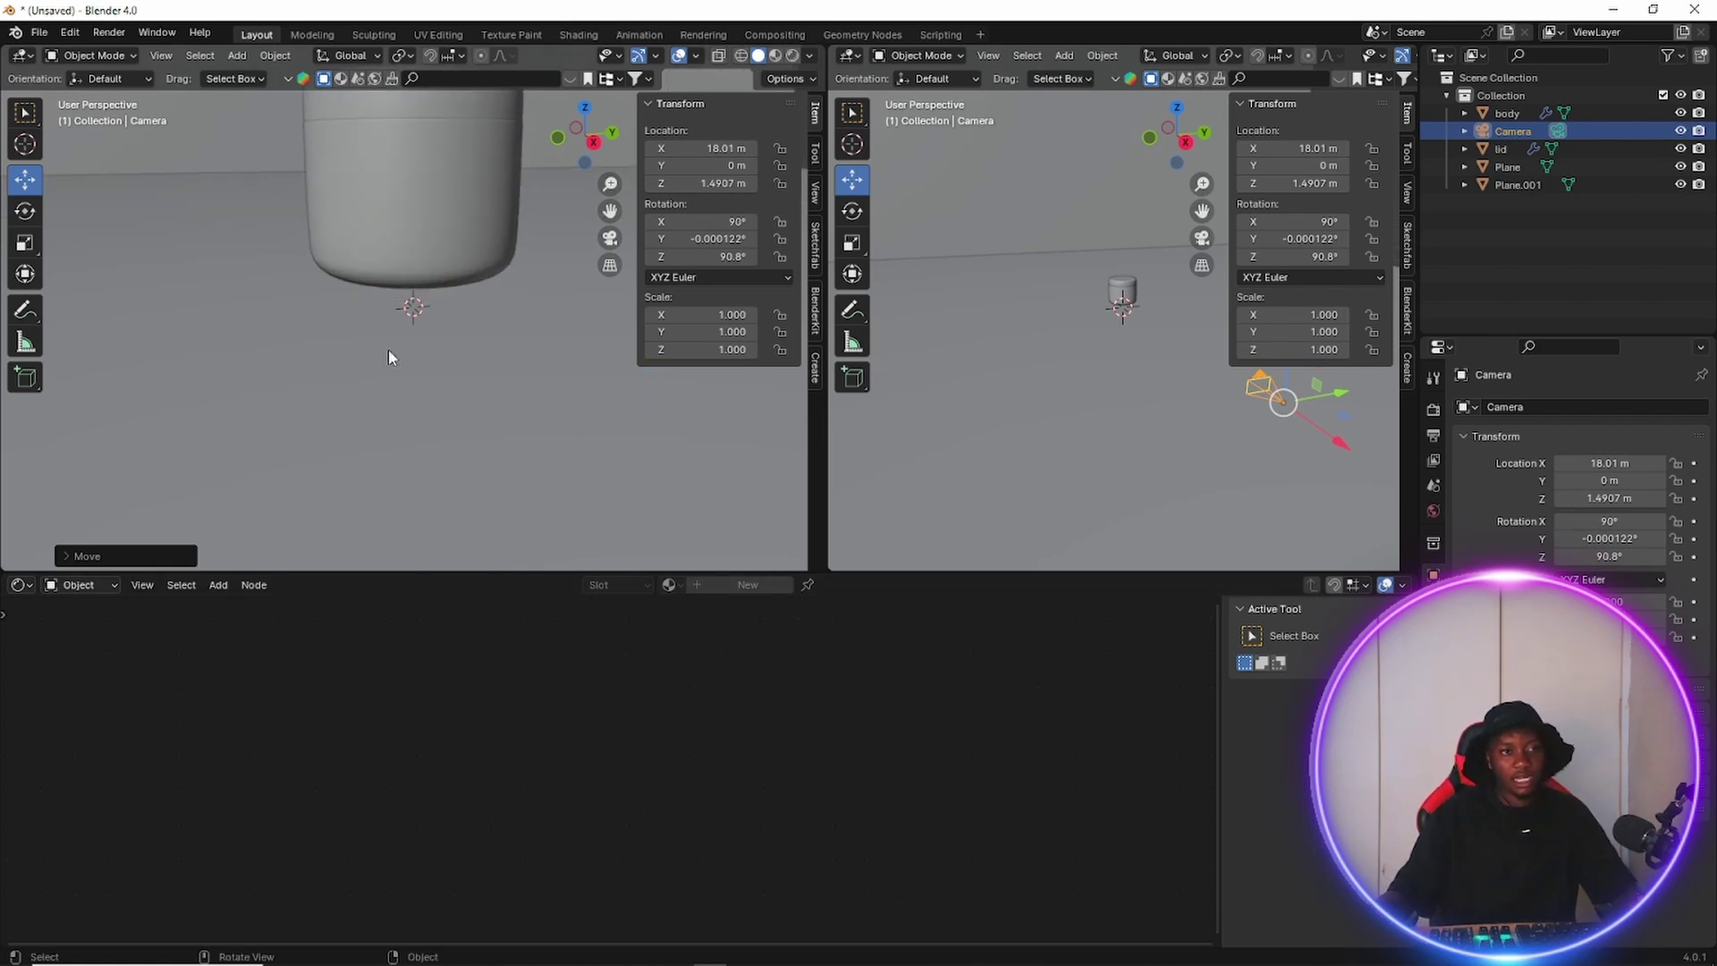
scroll(388, 356, down, 3)
shift+middle_drag(390, 355, 381, 412)
scroll(382, 413, up, 3)
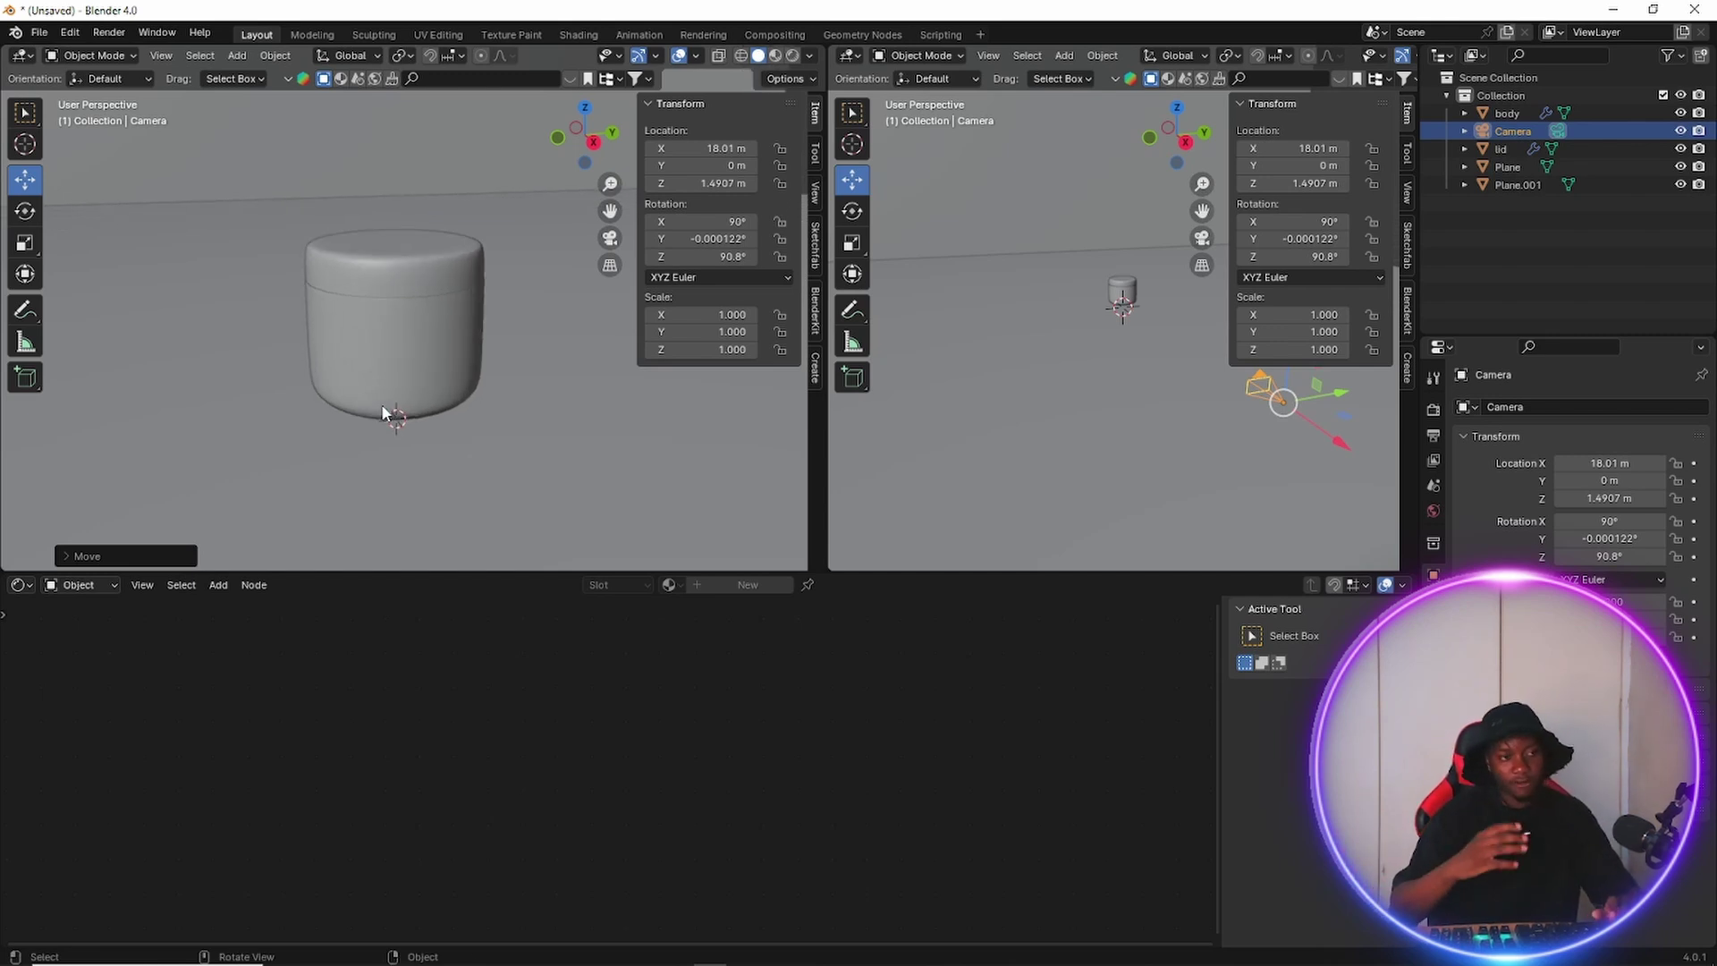
key(t)
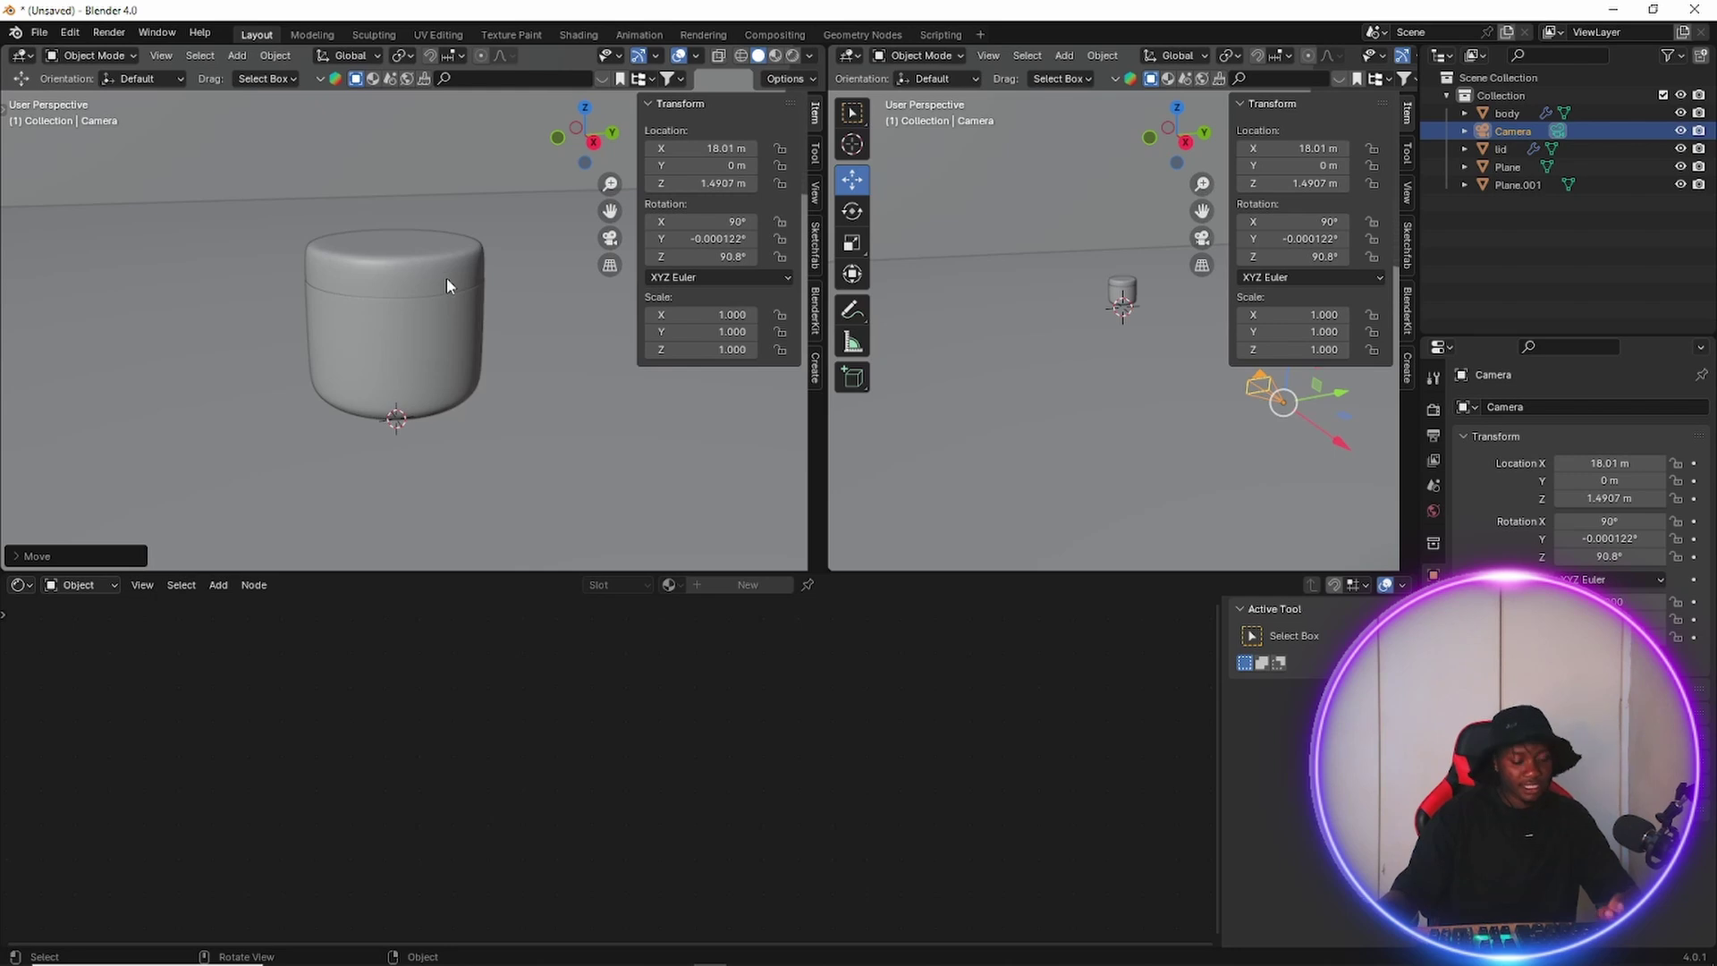
key(n)
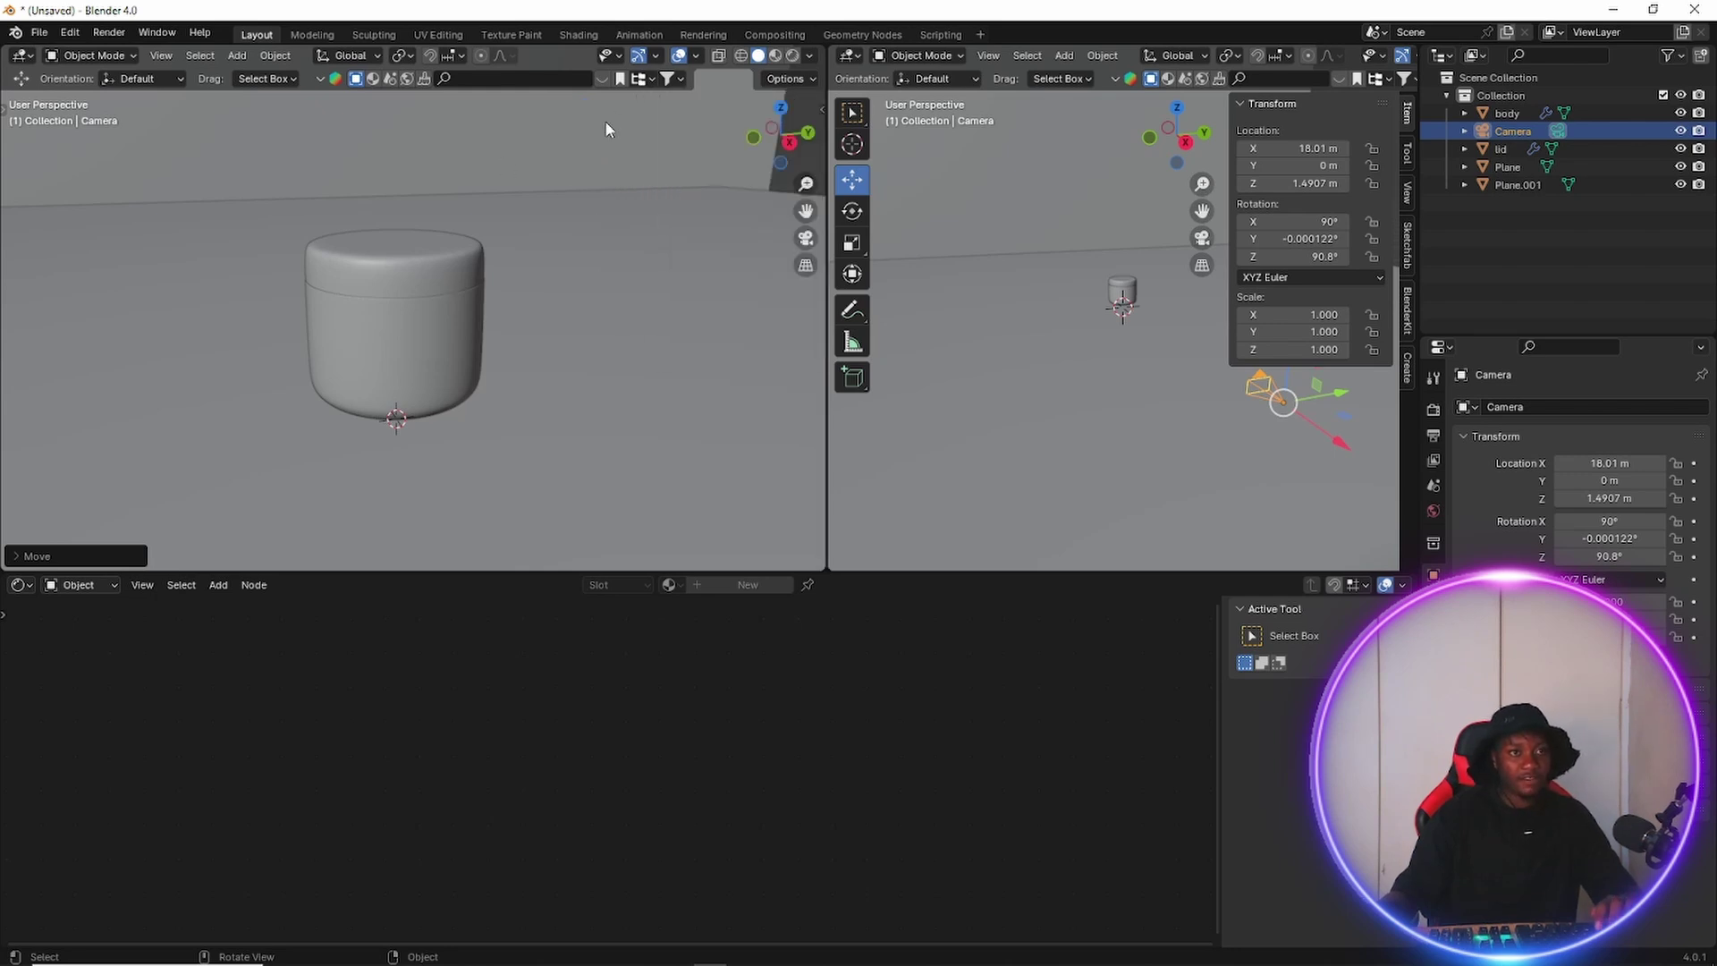
click(639, 56)
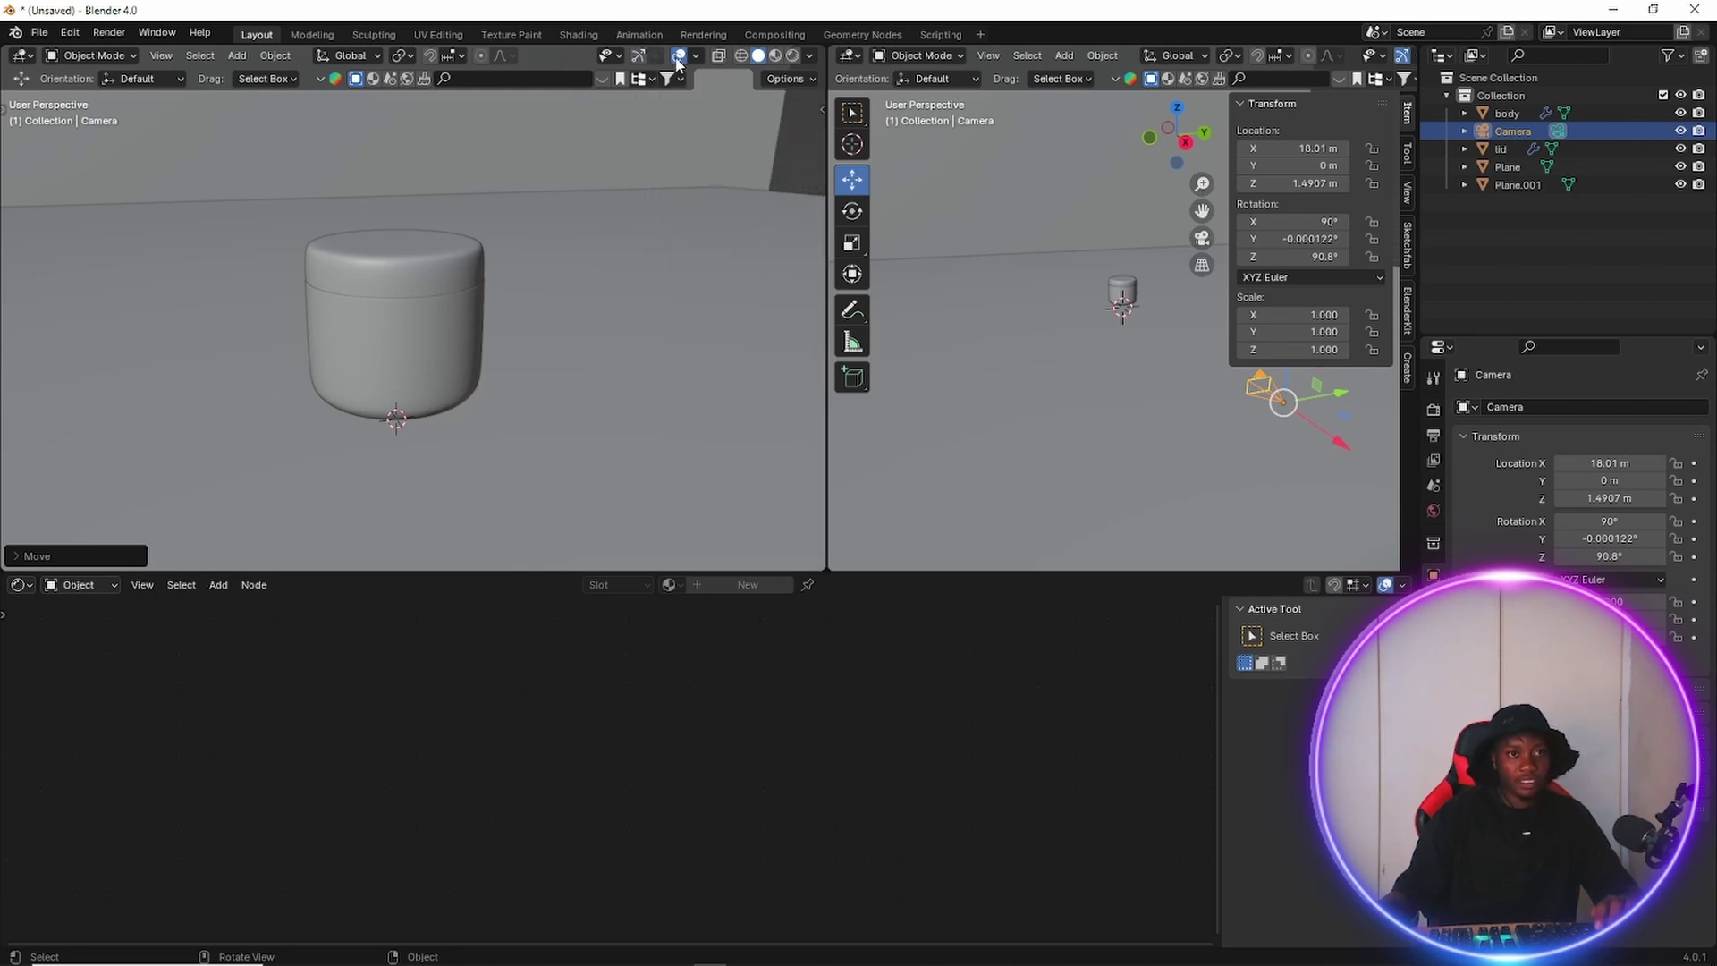
click(679, 57)
scroll(524, 363, down, 4)
middle_drag(523, 365, 465, 329)
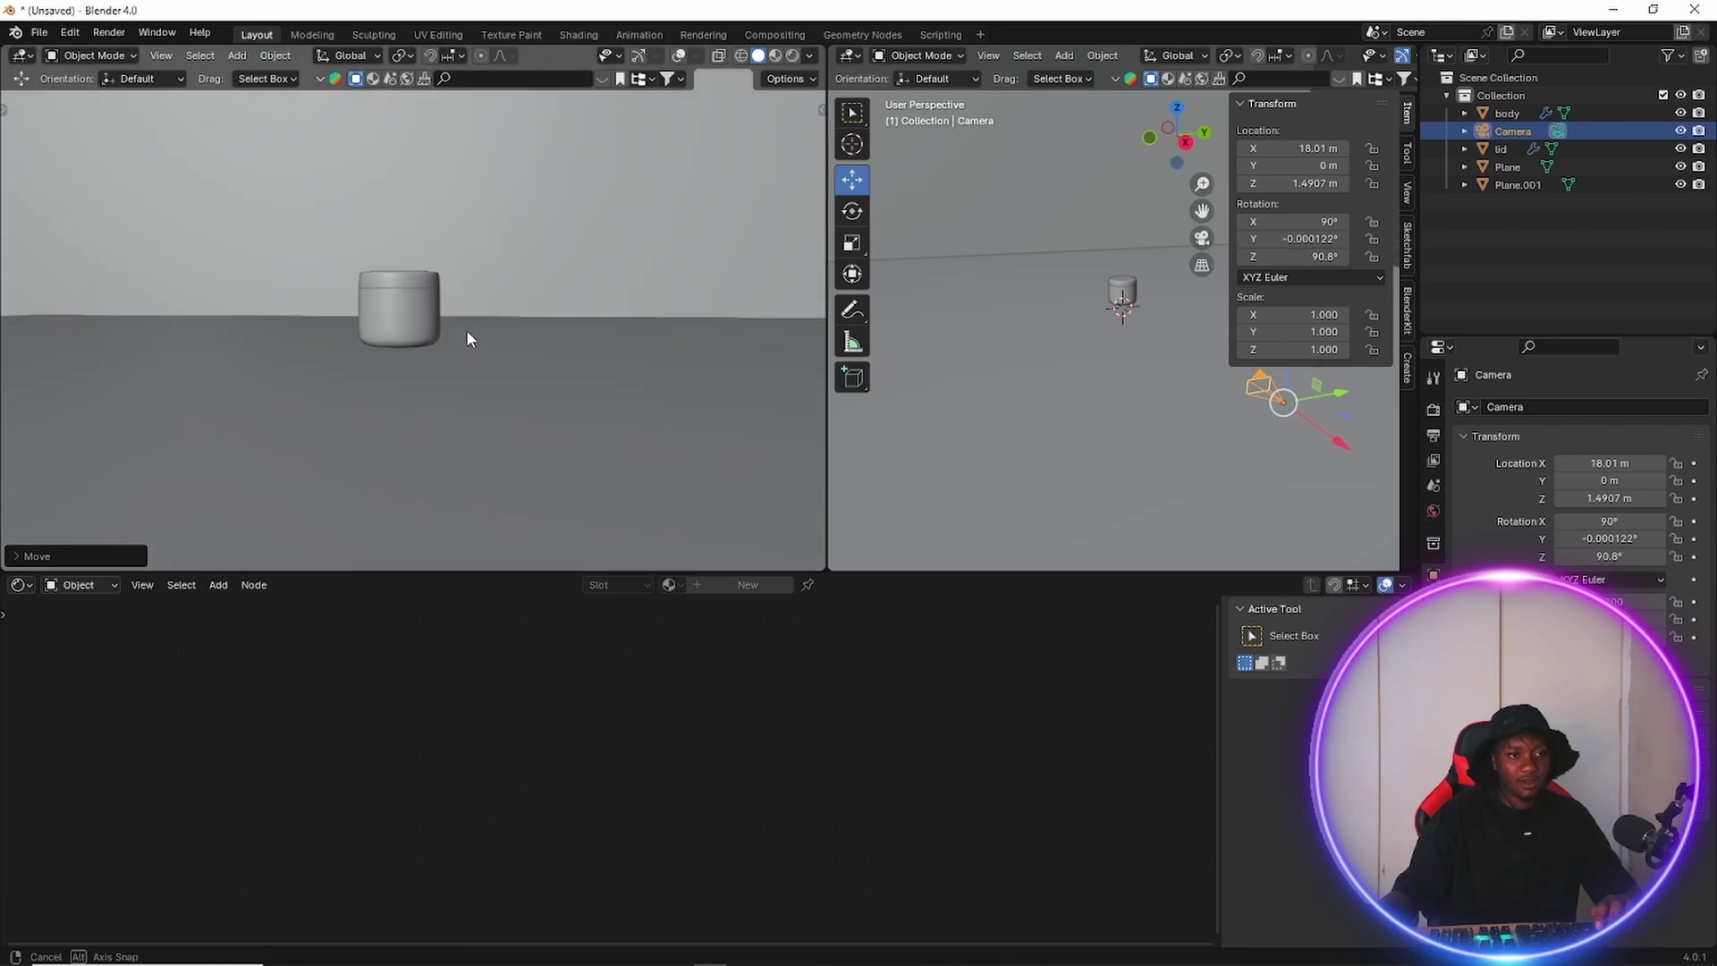
scroll(451, 386, up, 4)
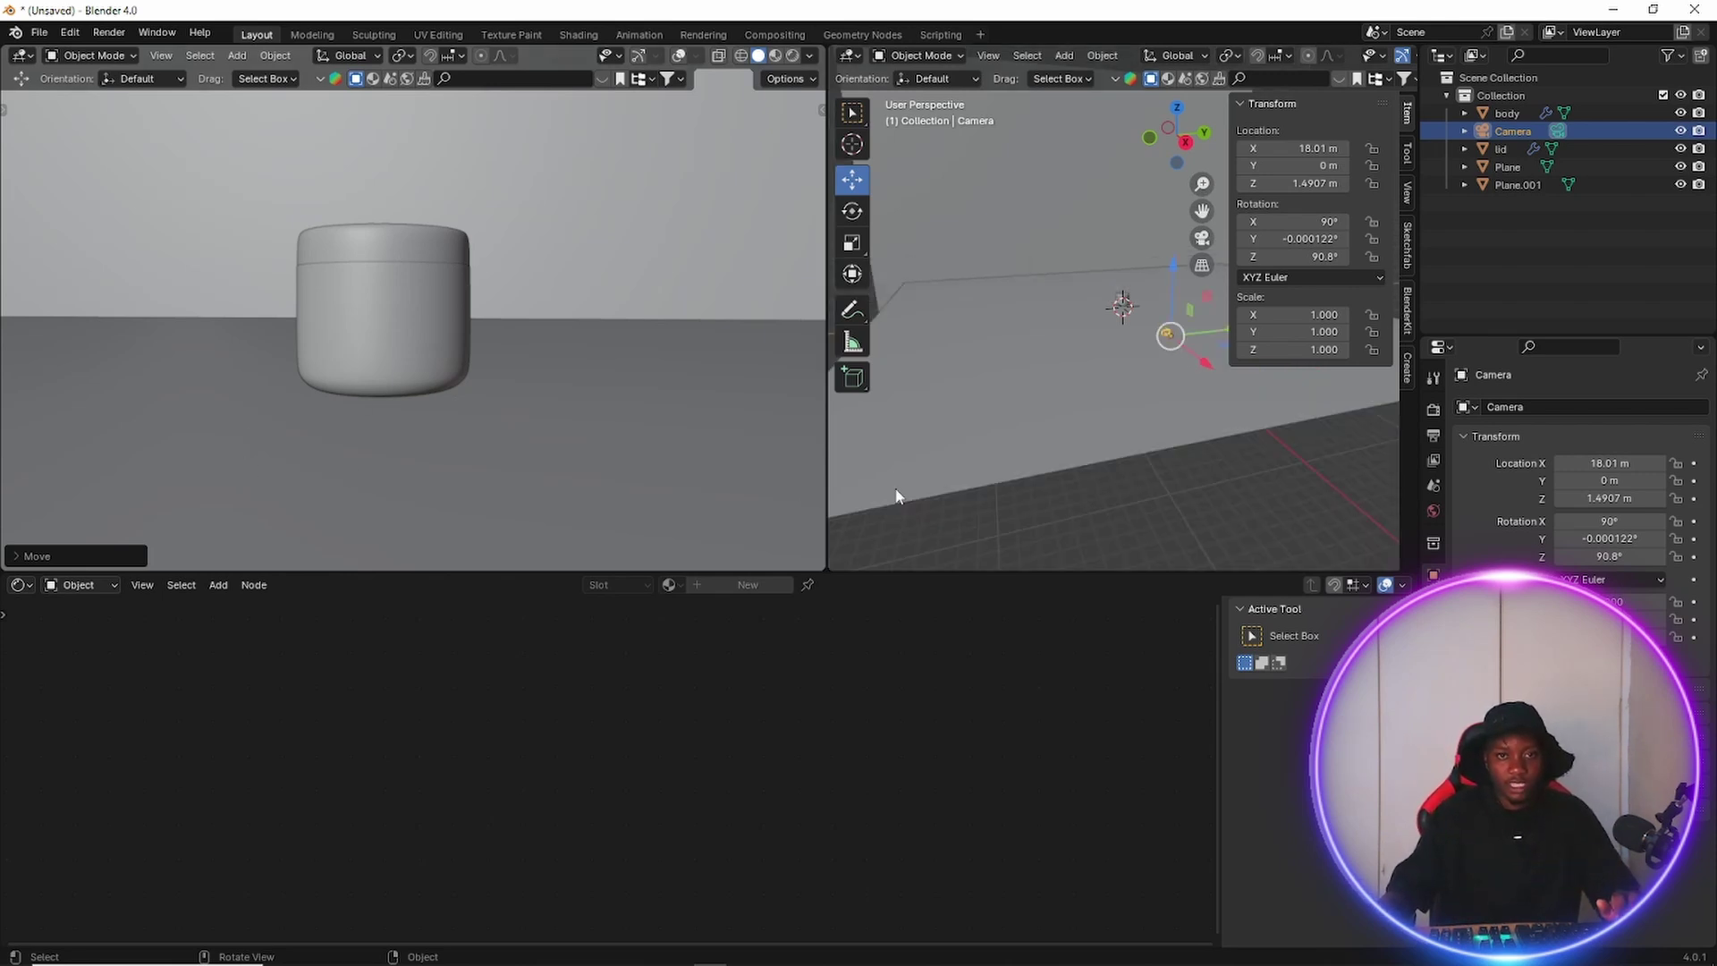
Check the jar through the camera in the second 3D viewport and return to the free perspective view.
scroll(1040, 556, up, 5)
scroll(1082, 555, down, 1)
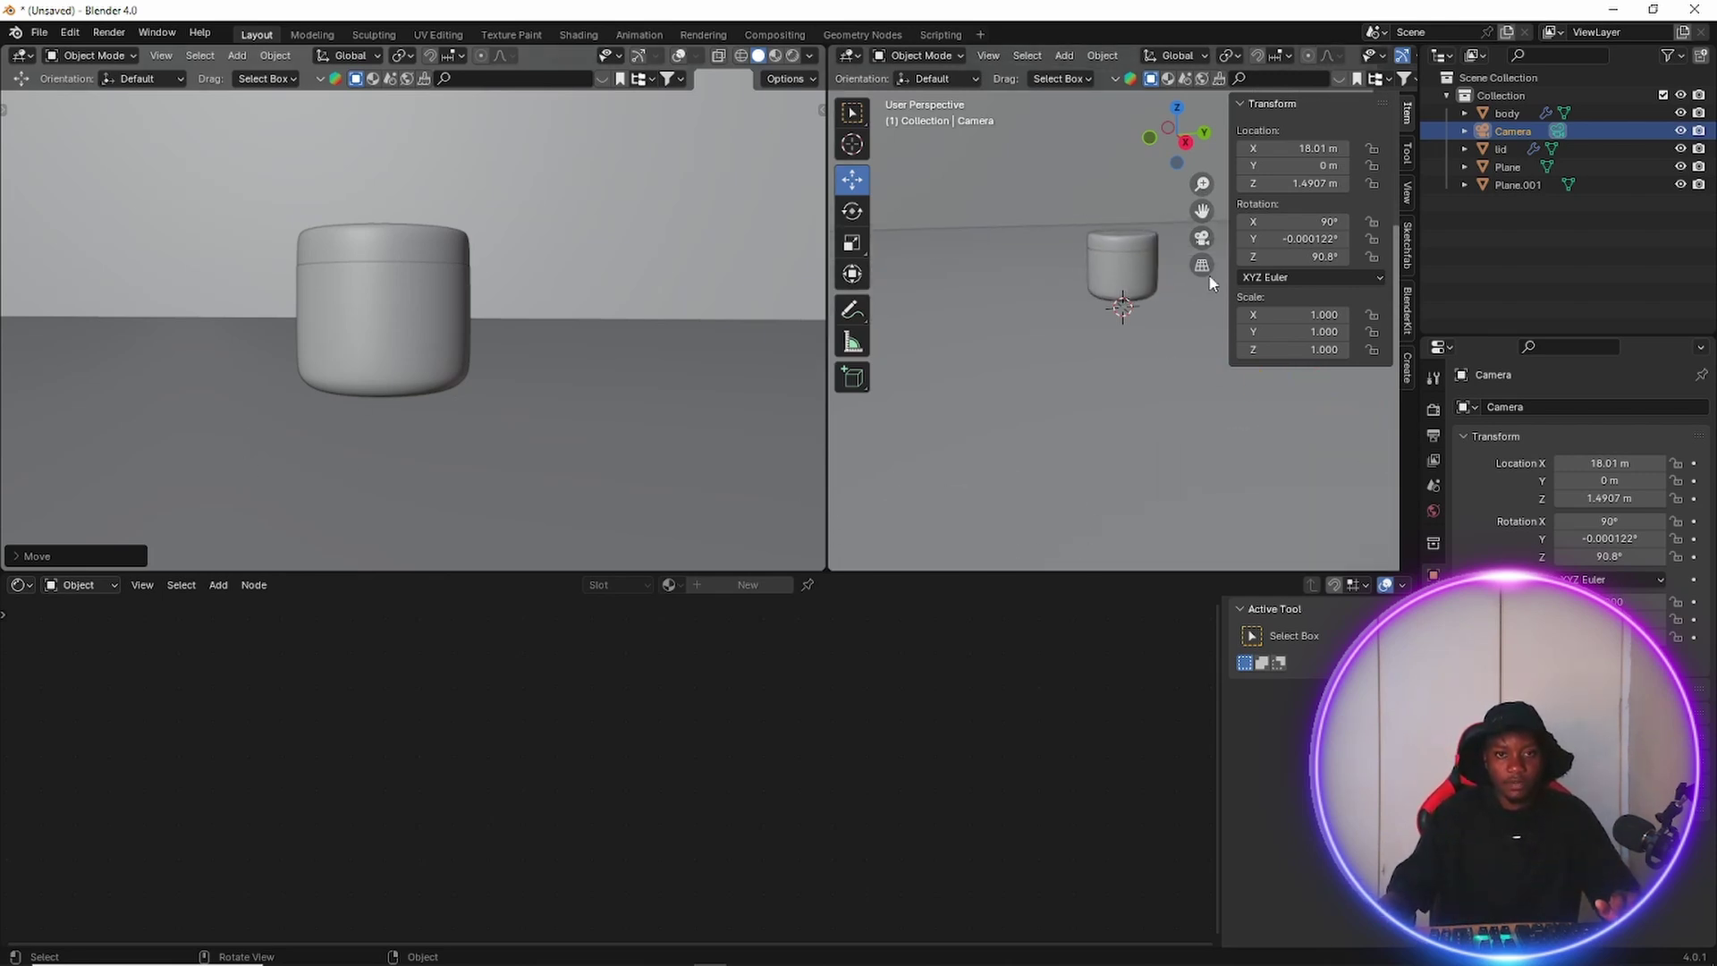
click(1207, 237)
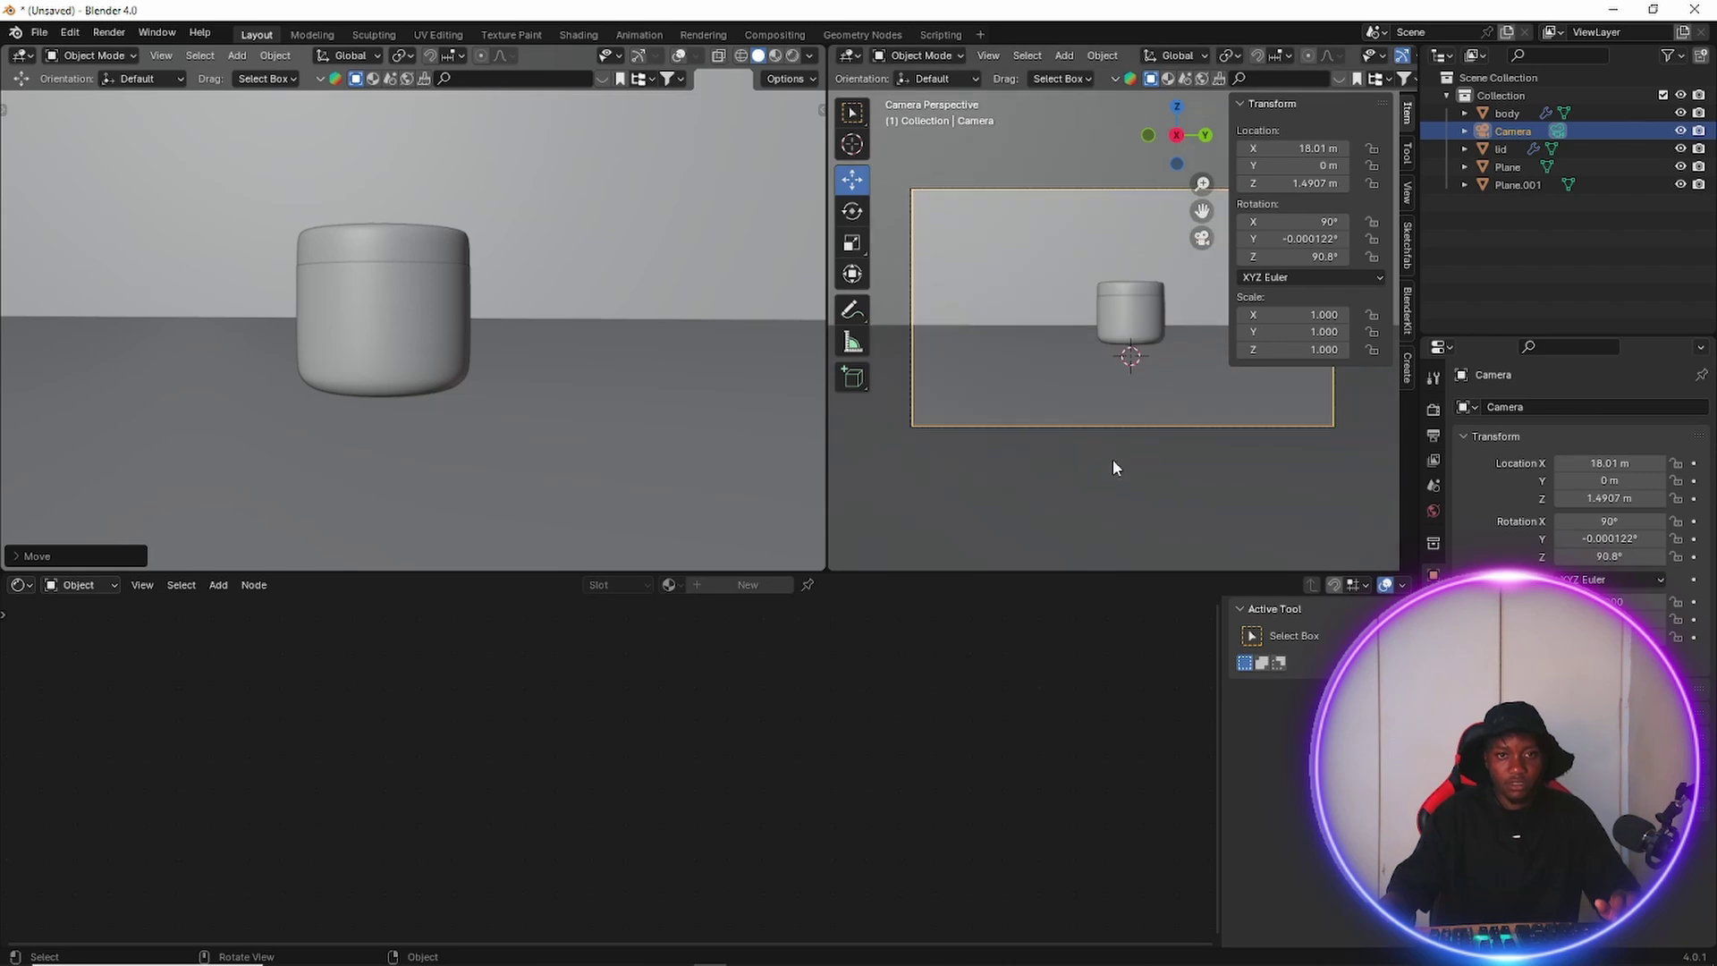
click(1210, 239)
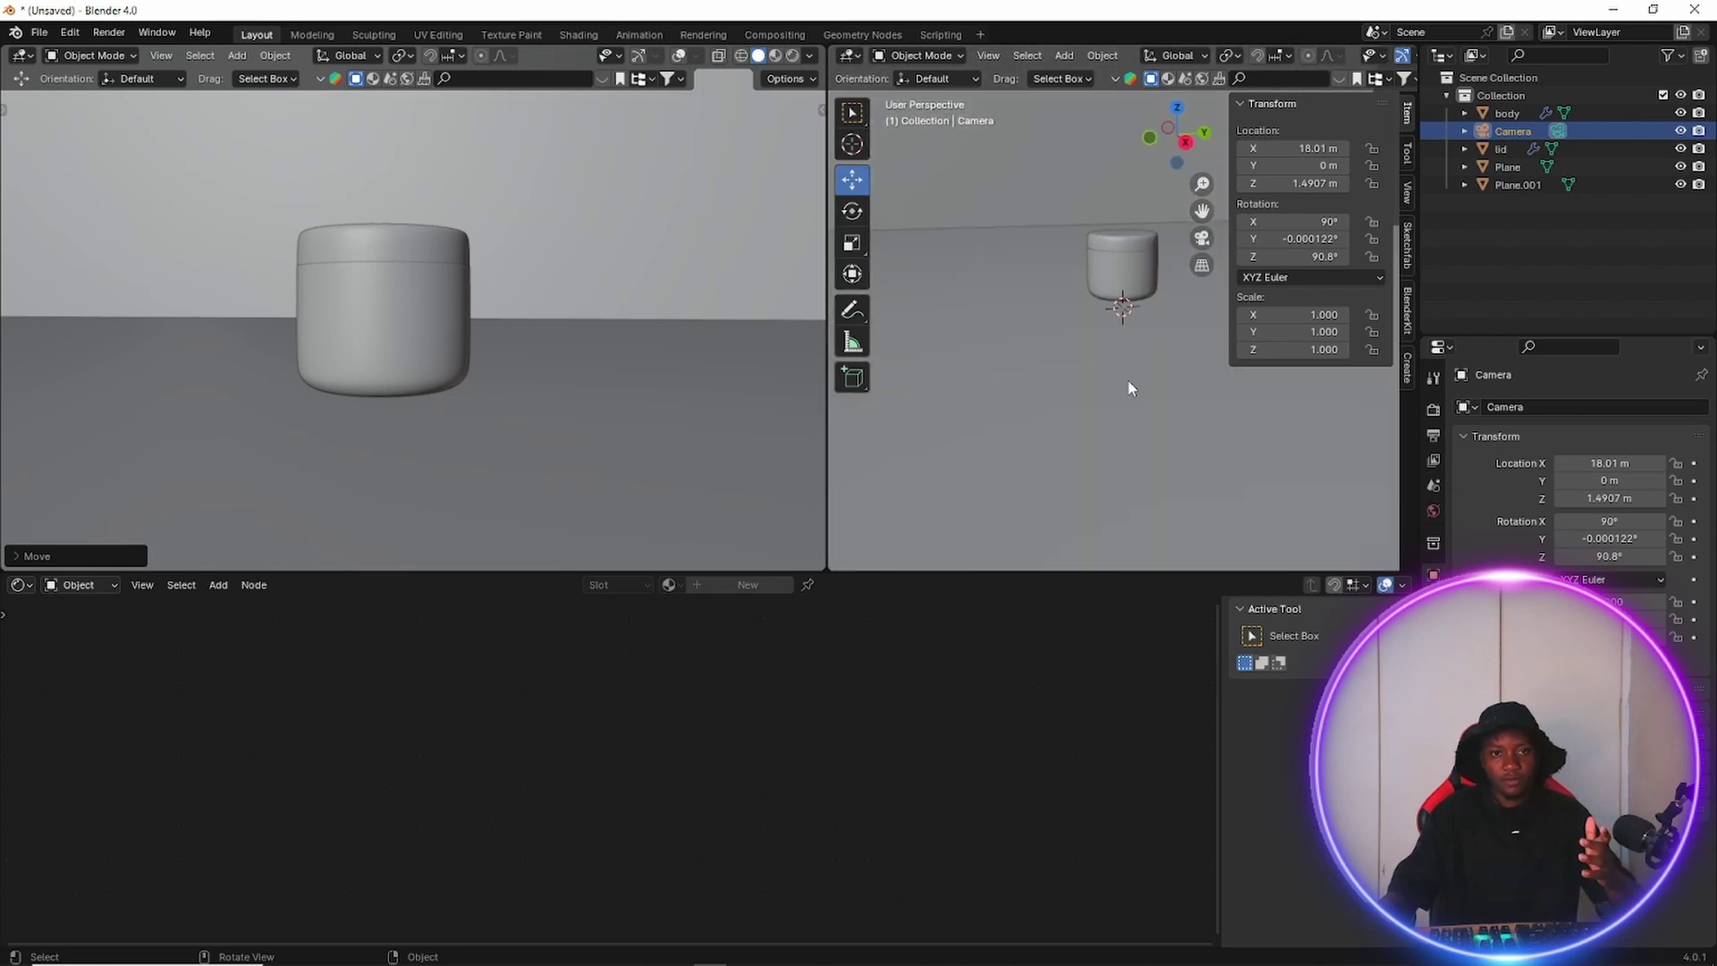
scroll(1129, 388, up, 4)
scroll(1098, 420, down, 4)
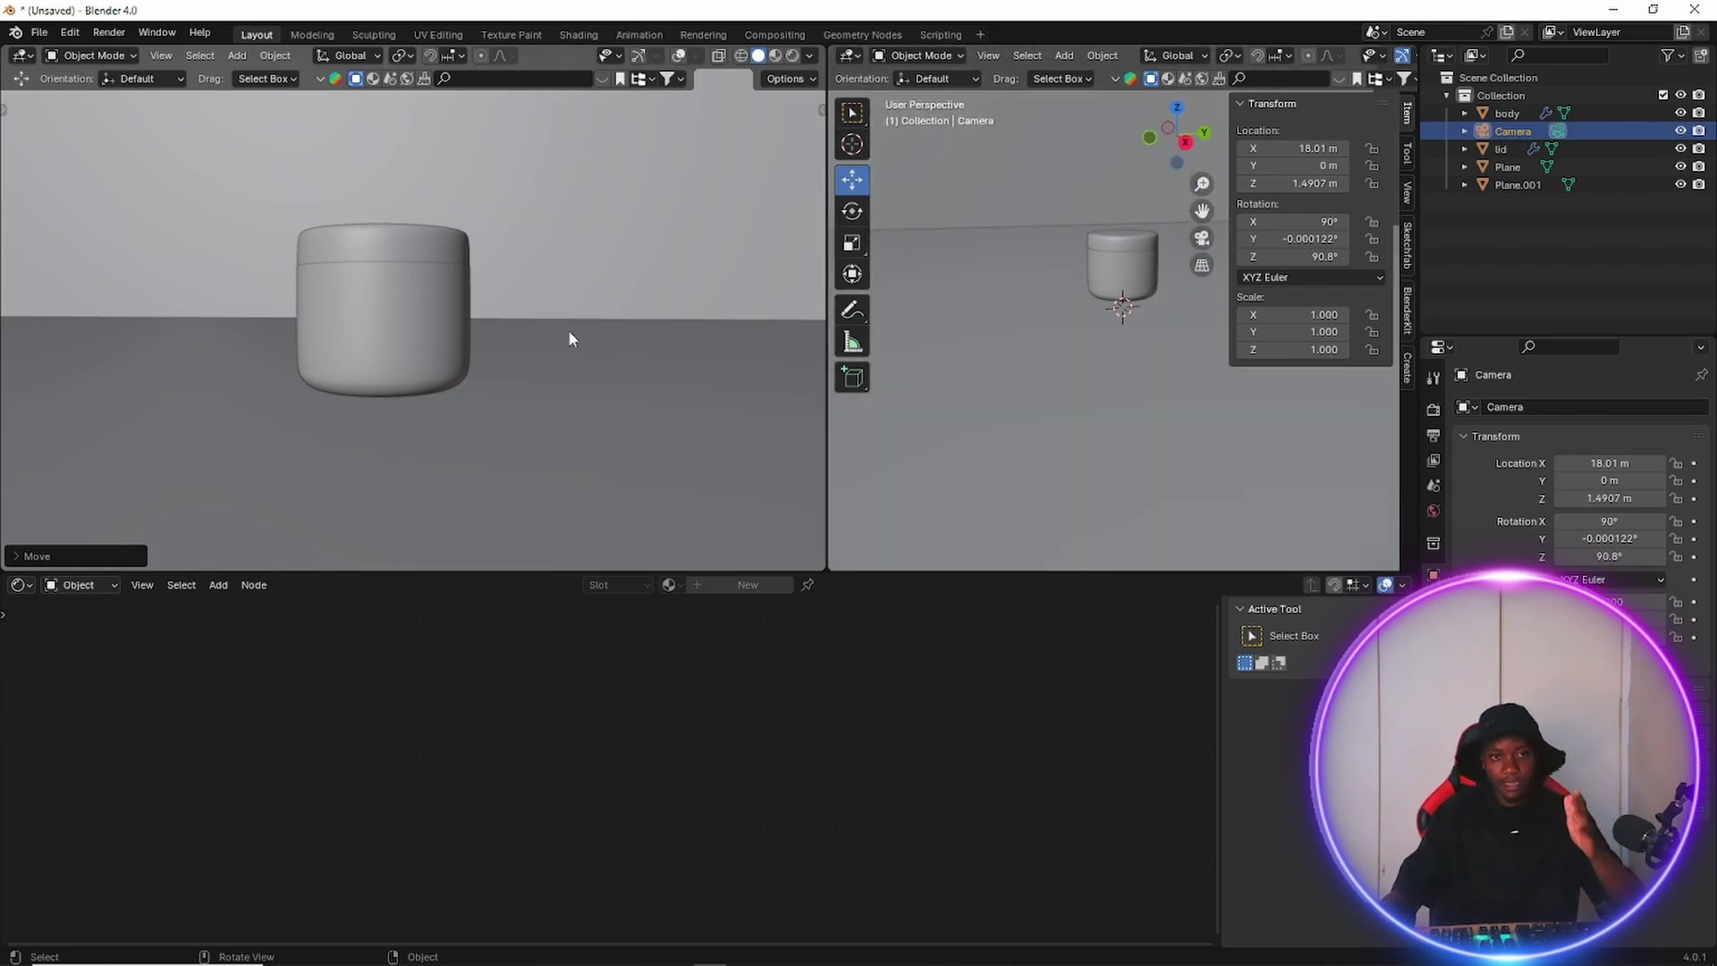
scroll(1068, 472, up, 2)
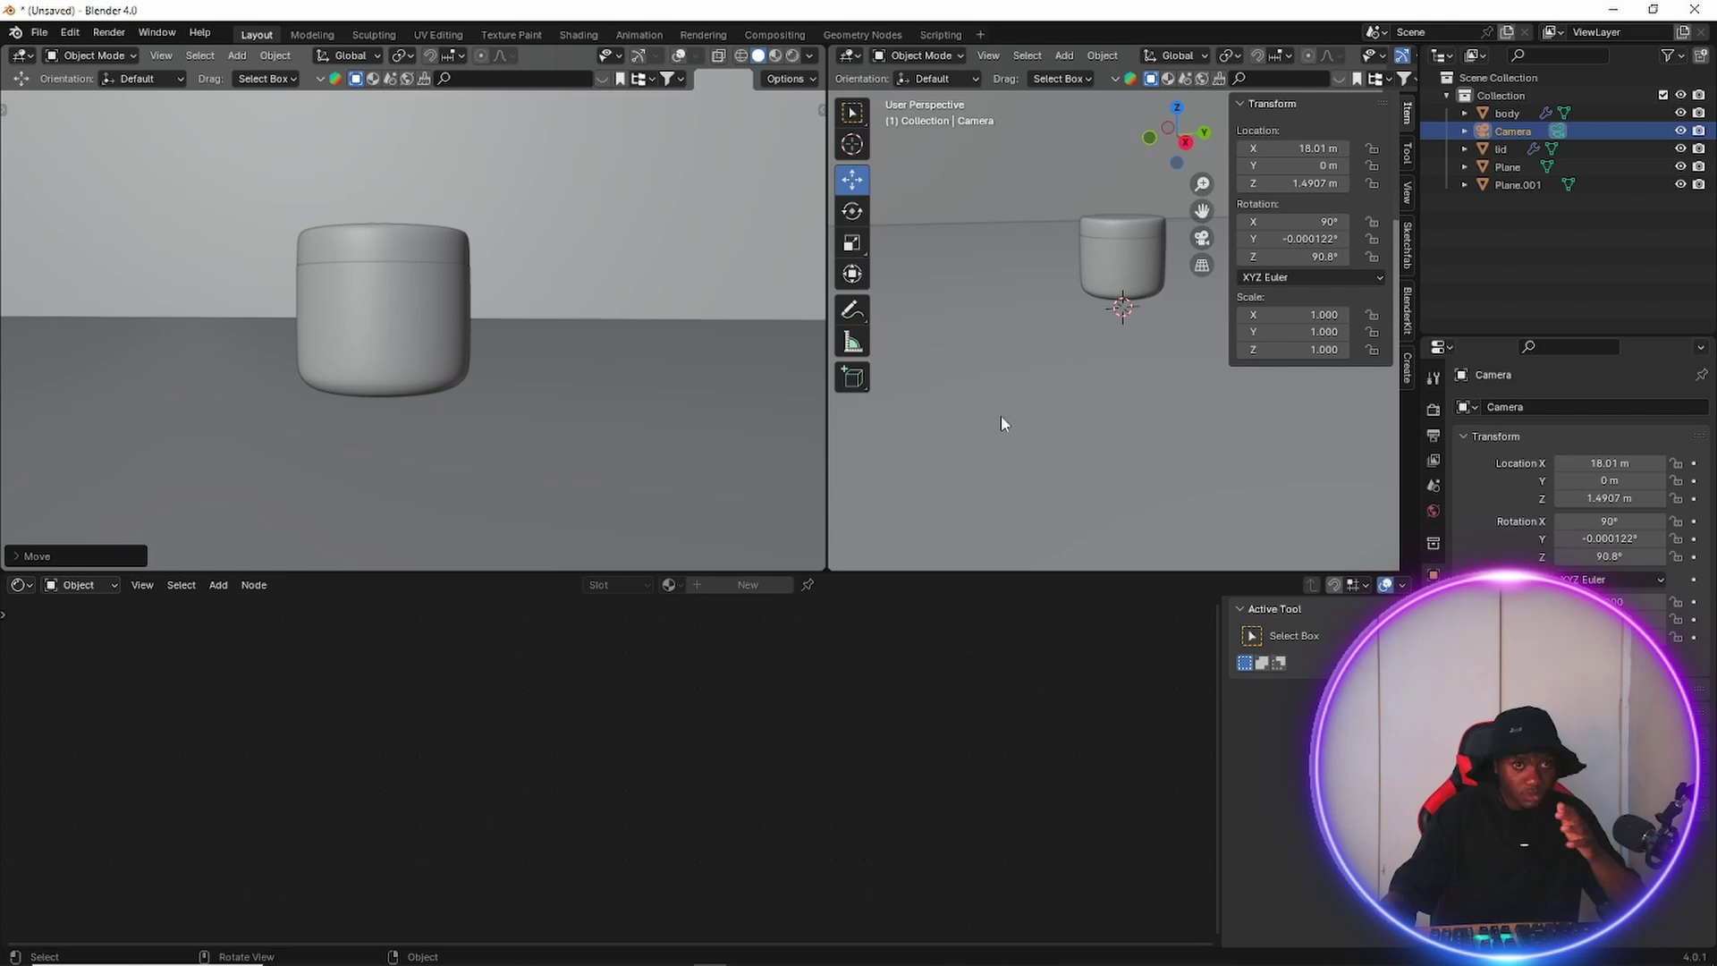
Switch the clean jar viewport to rendered shading and set the render engine to Cycles with GPU Compute as the device.
click(791, 57)
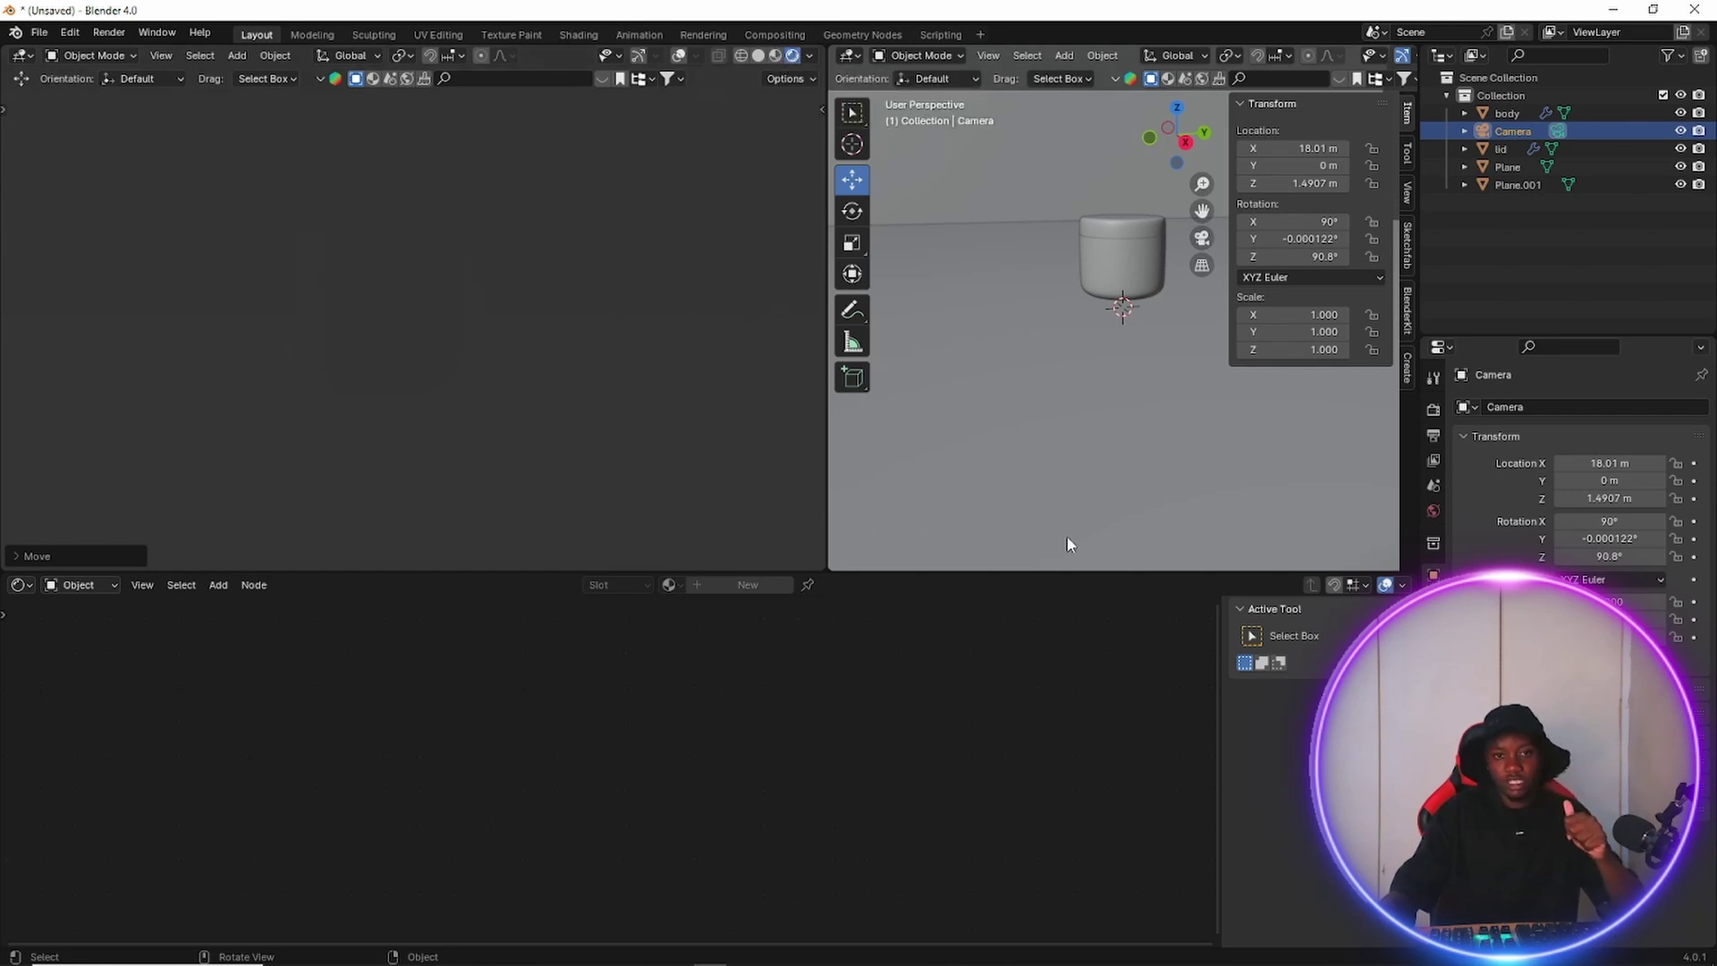
click(1432, 411)
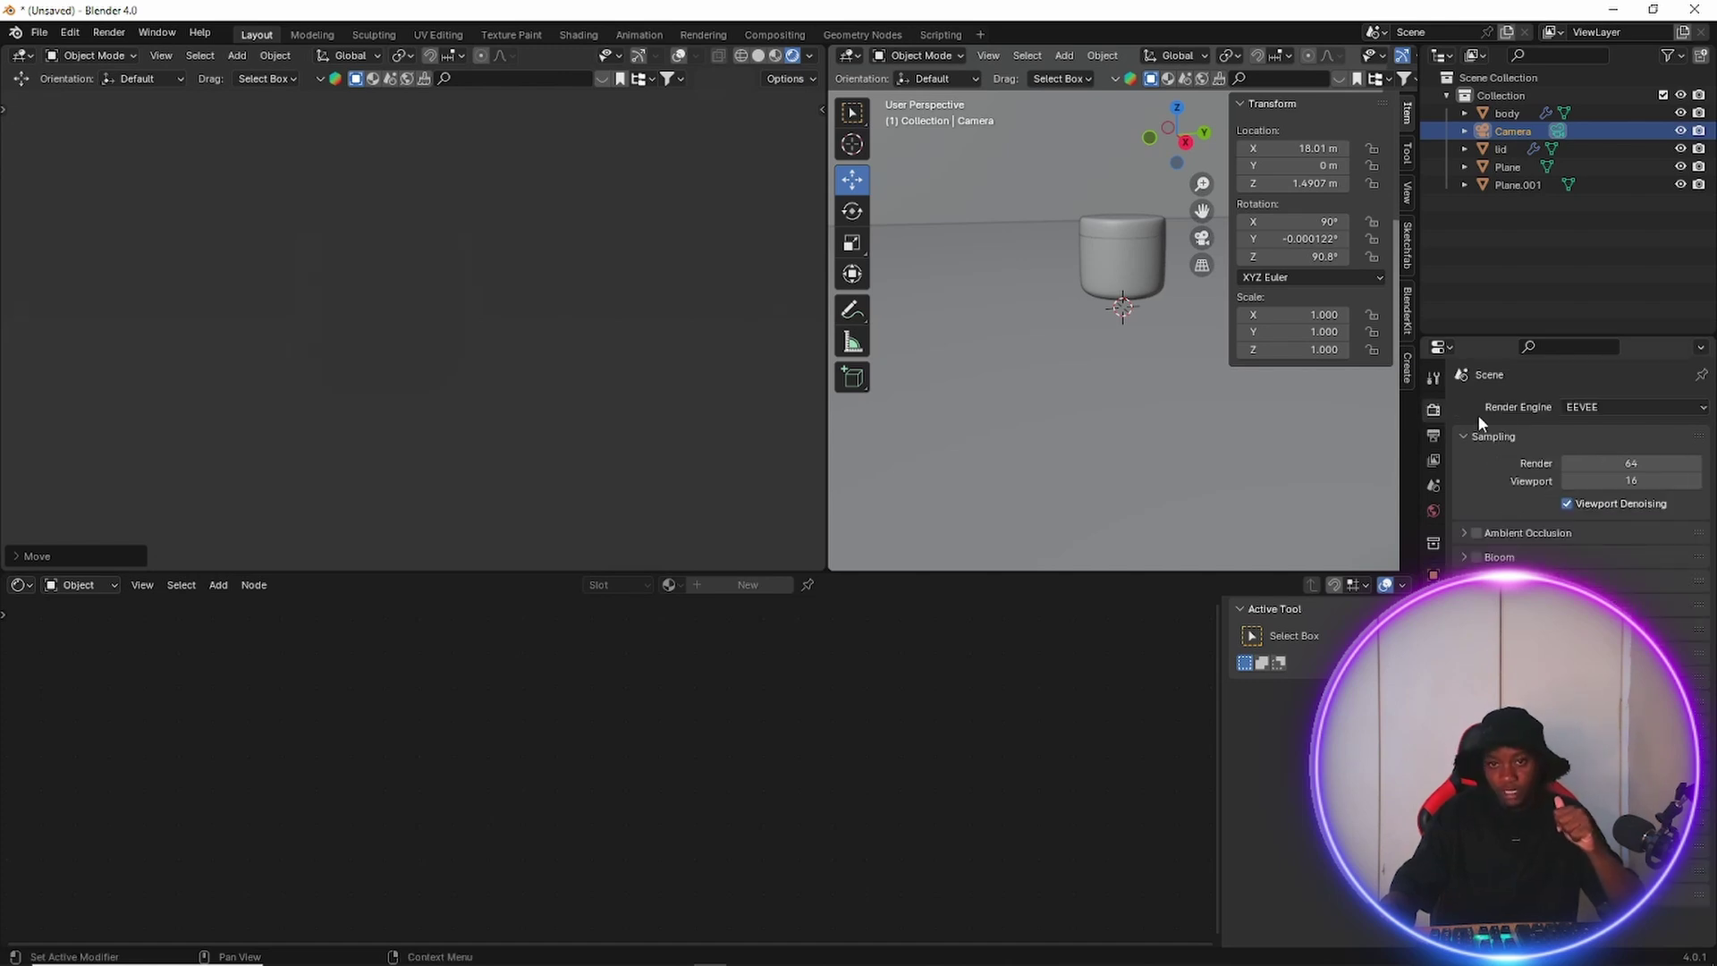
click(1579, 408)
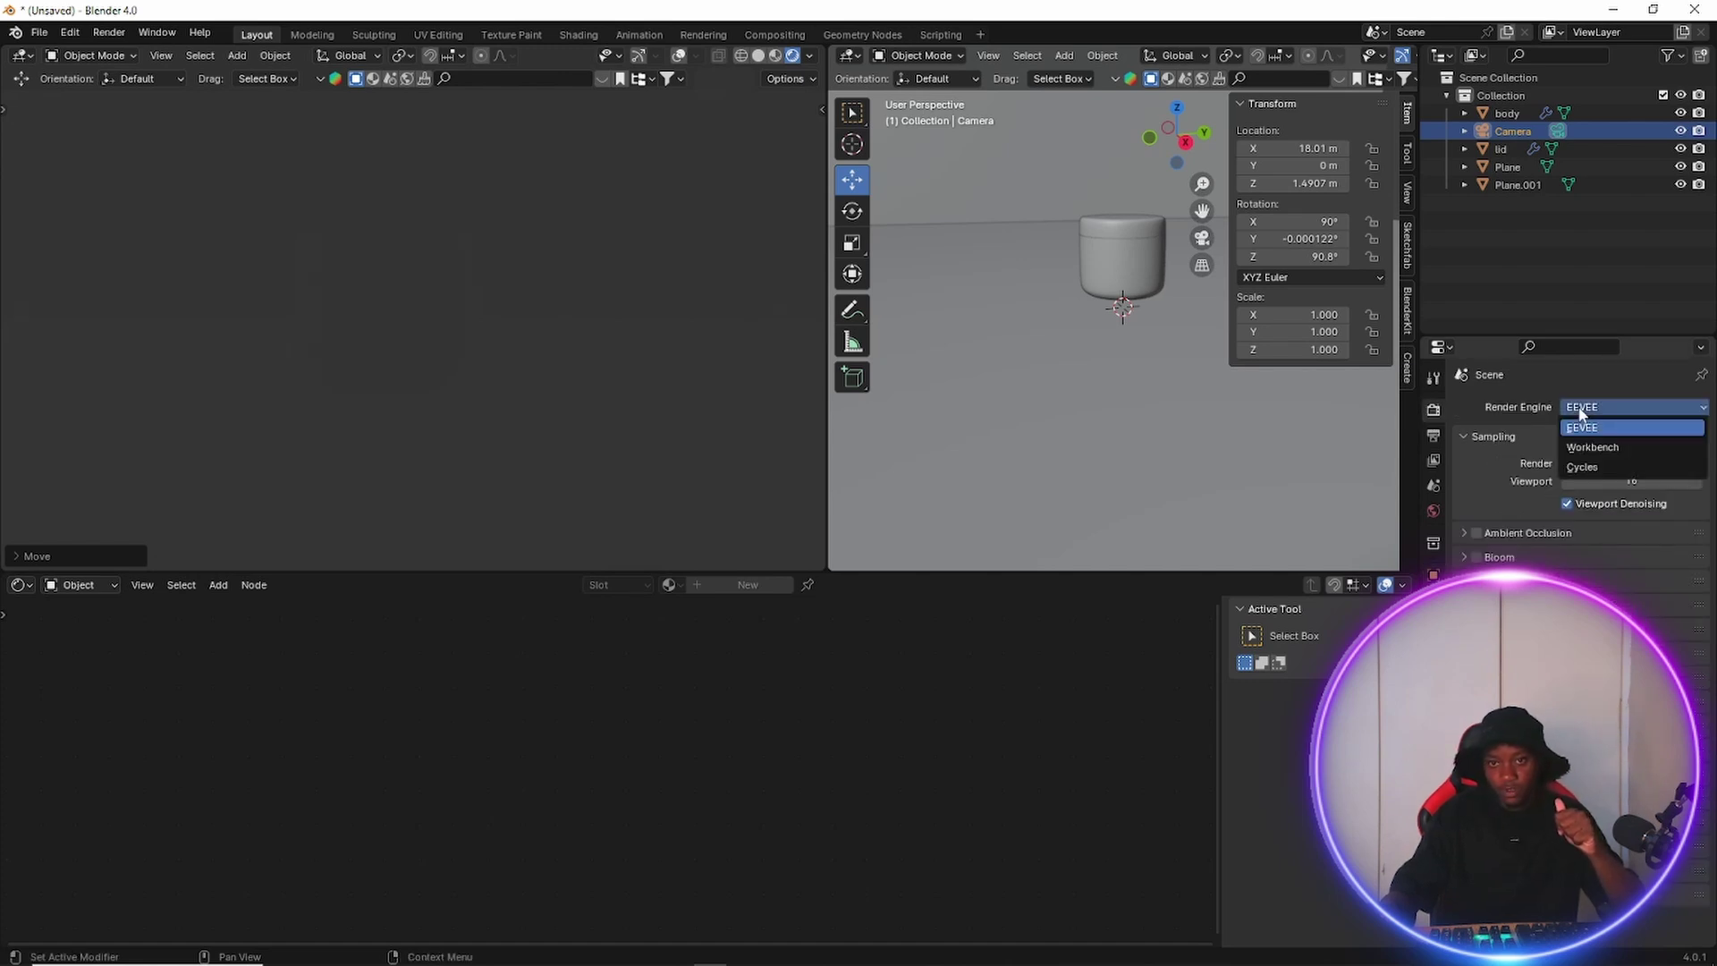
click(1585, 468)
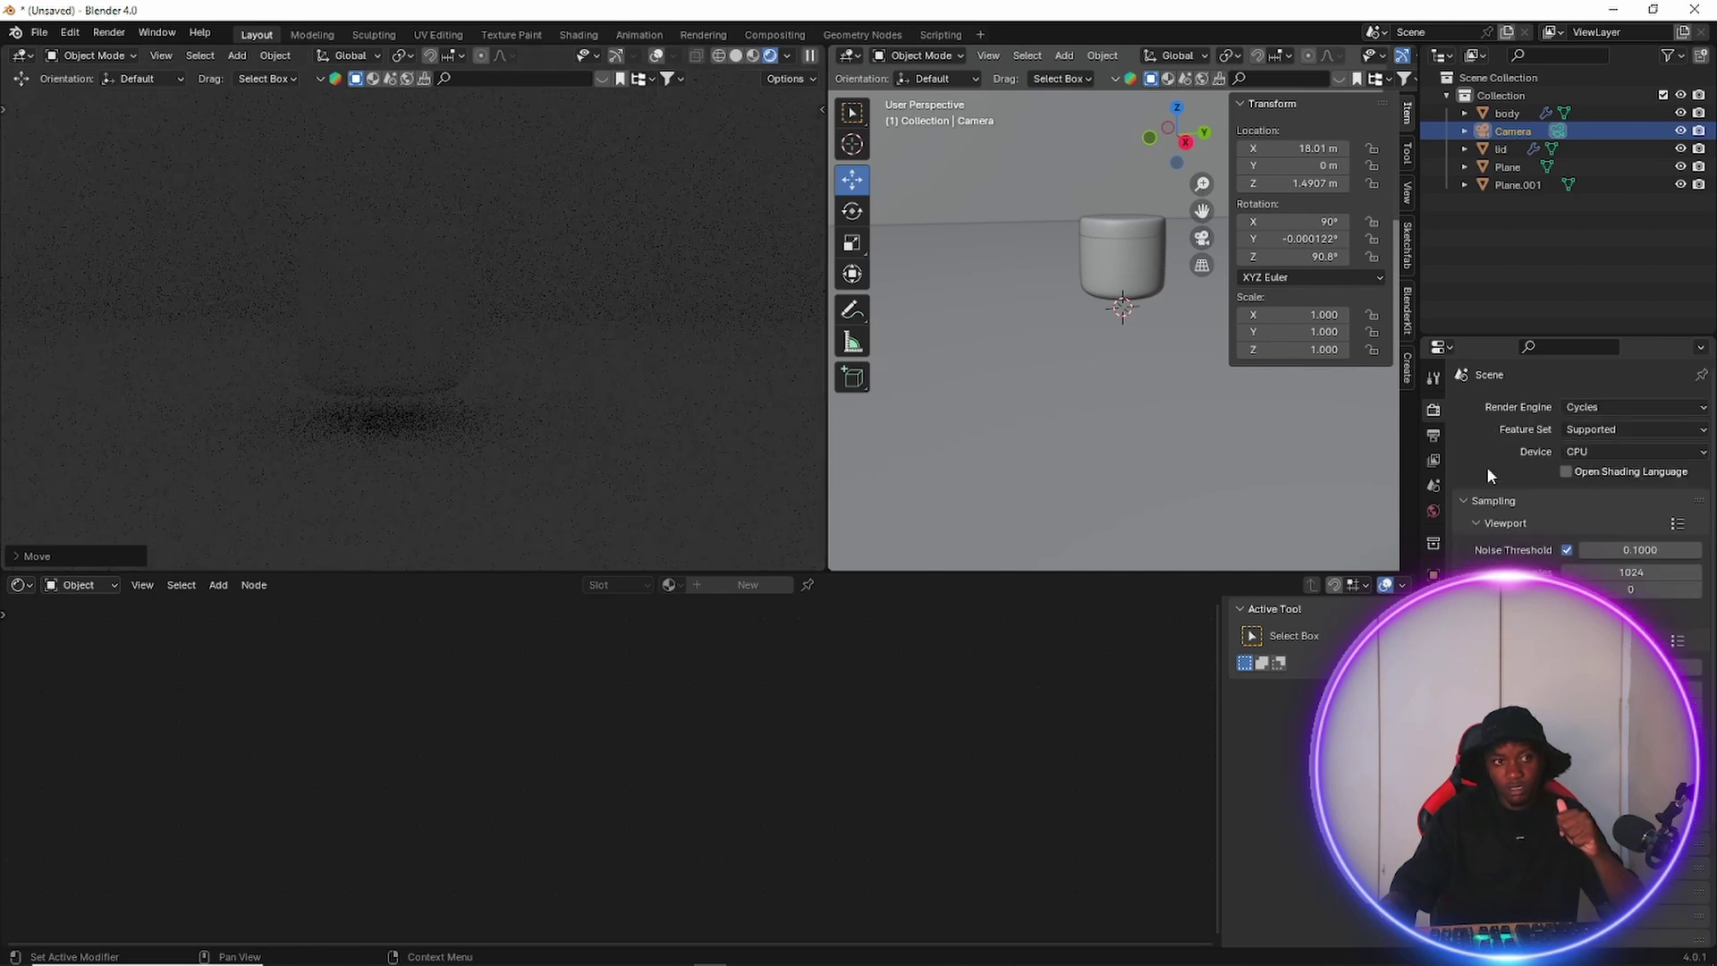
click(1632, 453)
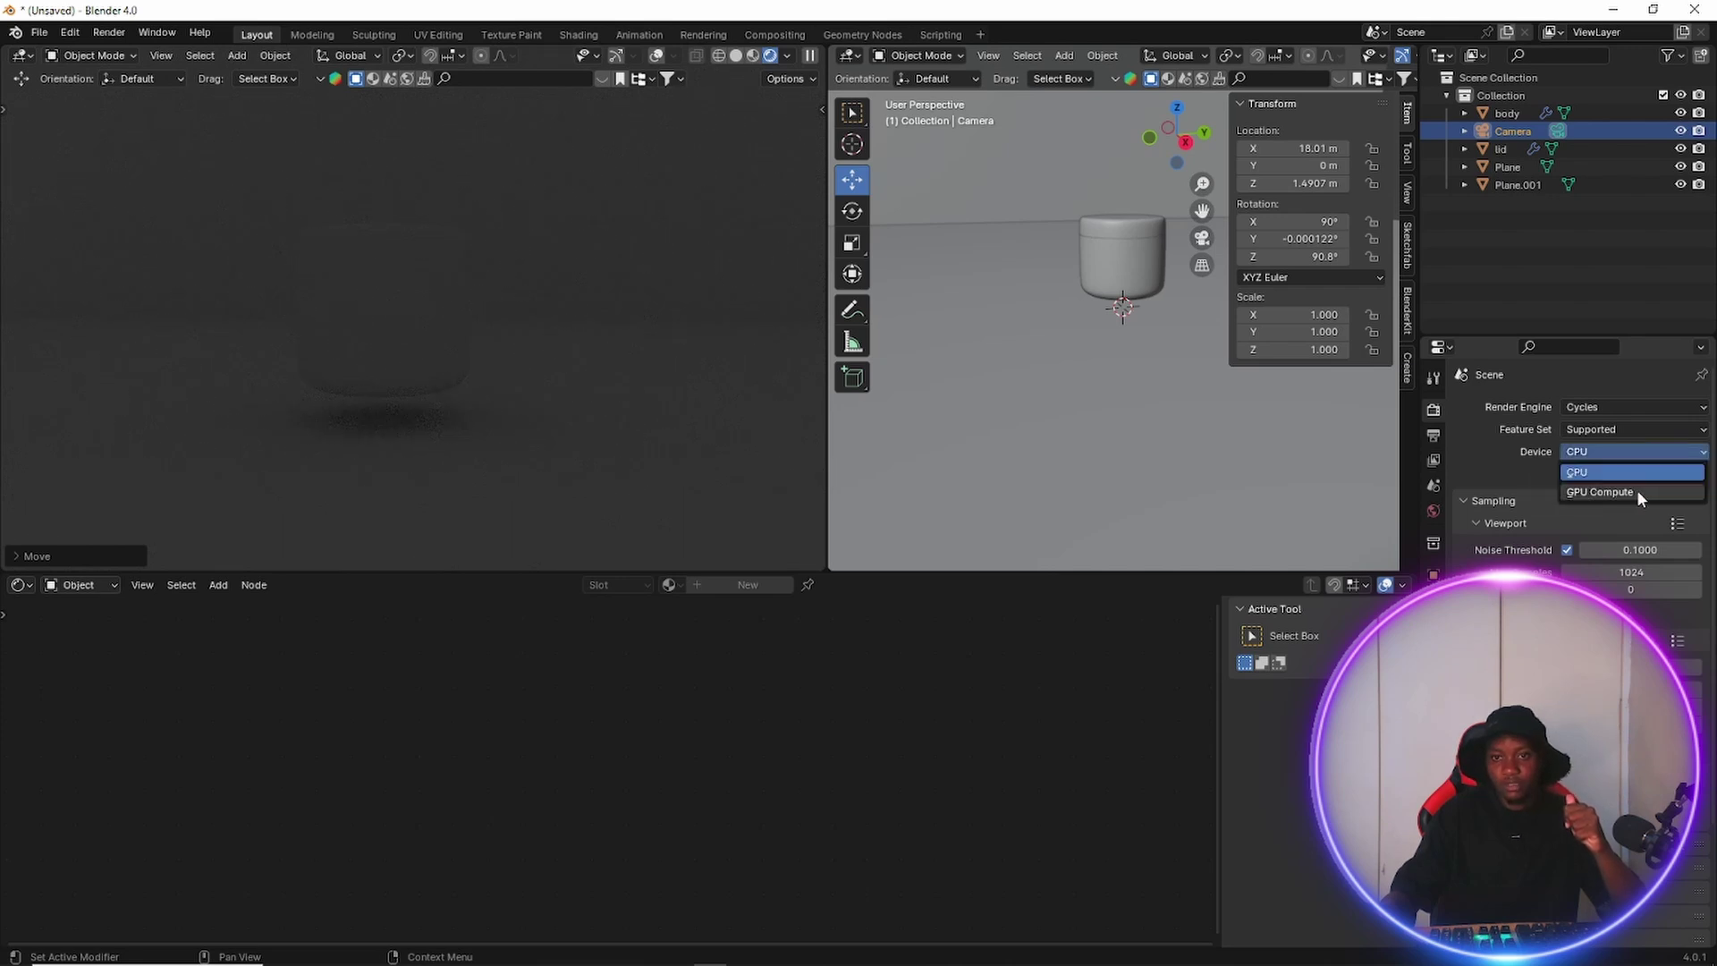
click(1636, 492)
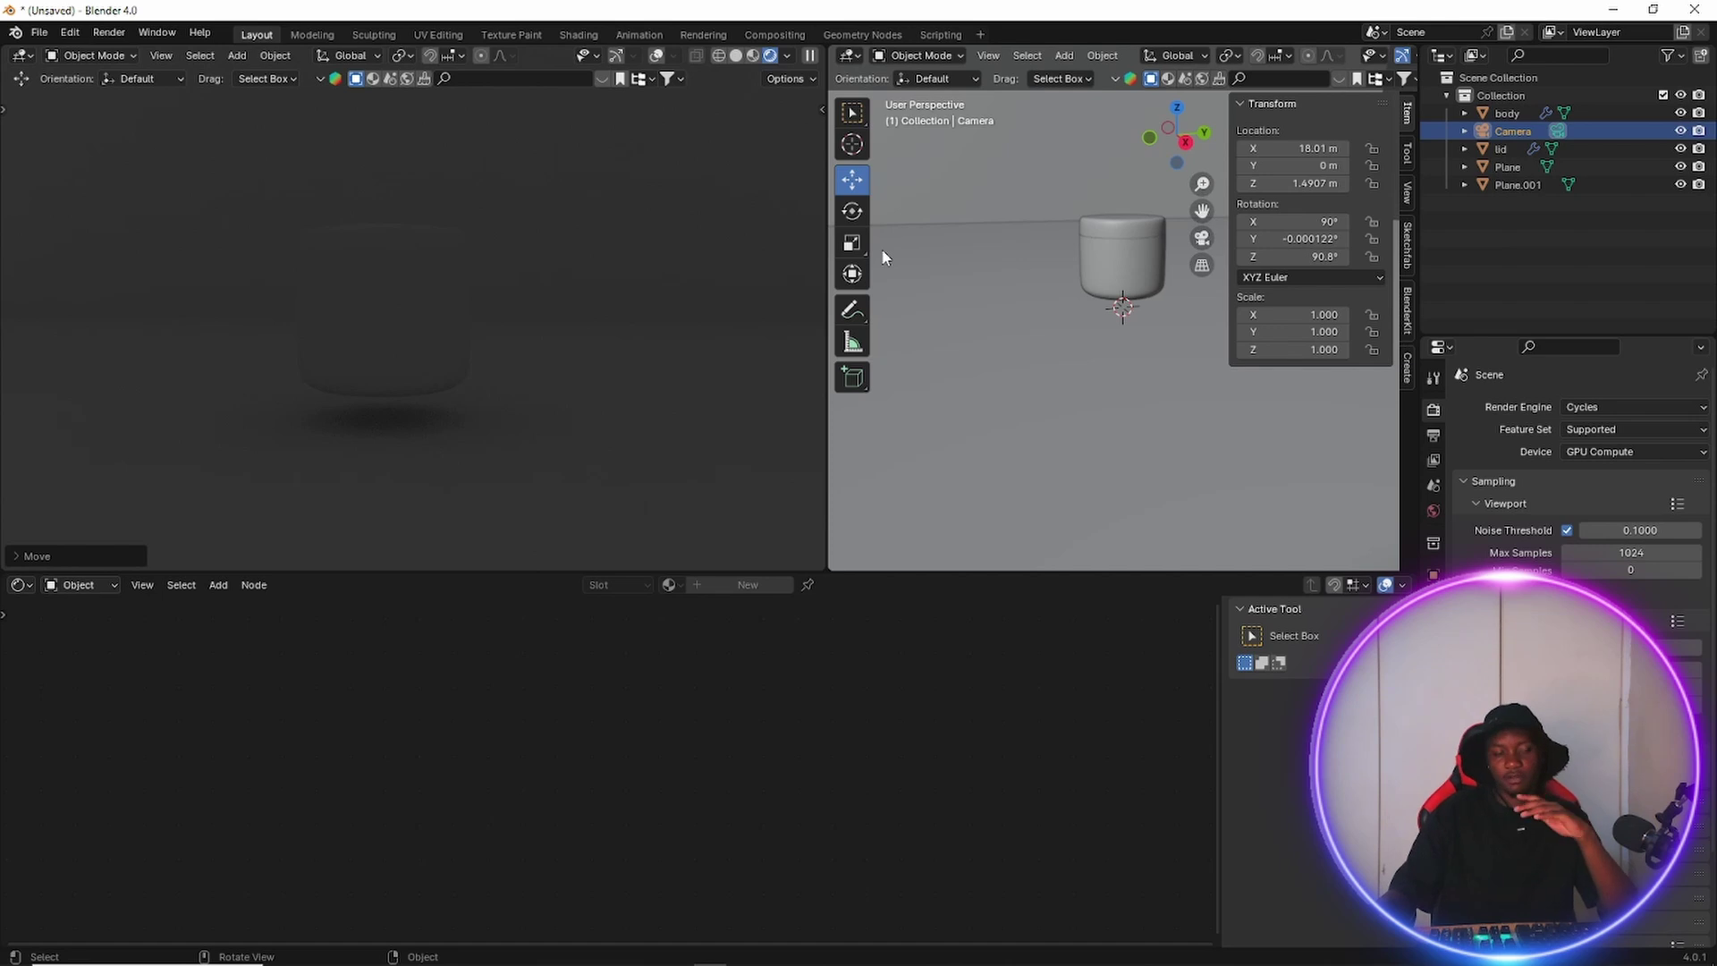
Narrow the rendered viewport so that the solid-shaded working viewport beside it gets wider.
scroll(931, 489, up, 3)
scroll(932, 483, down, 4)
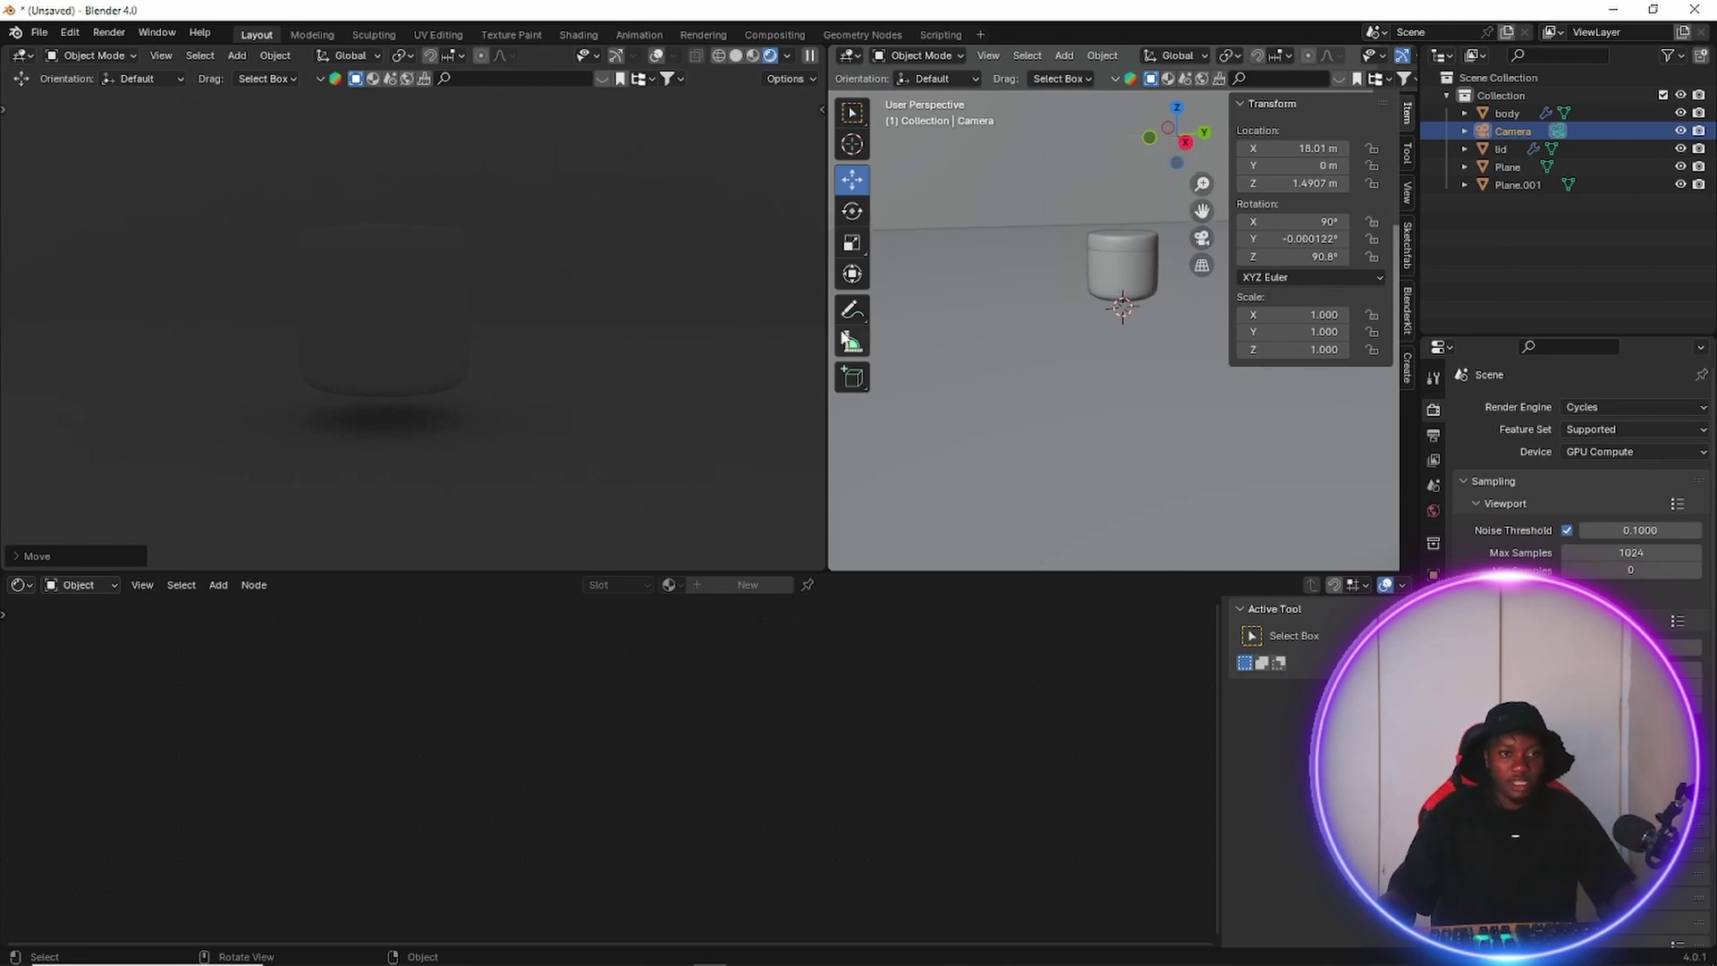
drag(829, 338, 742, 360)
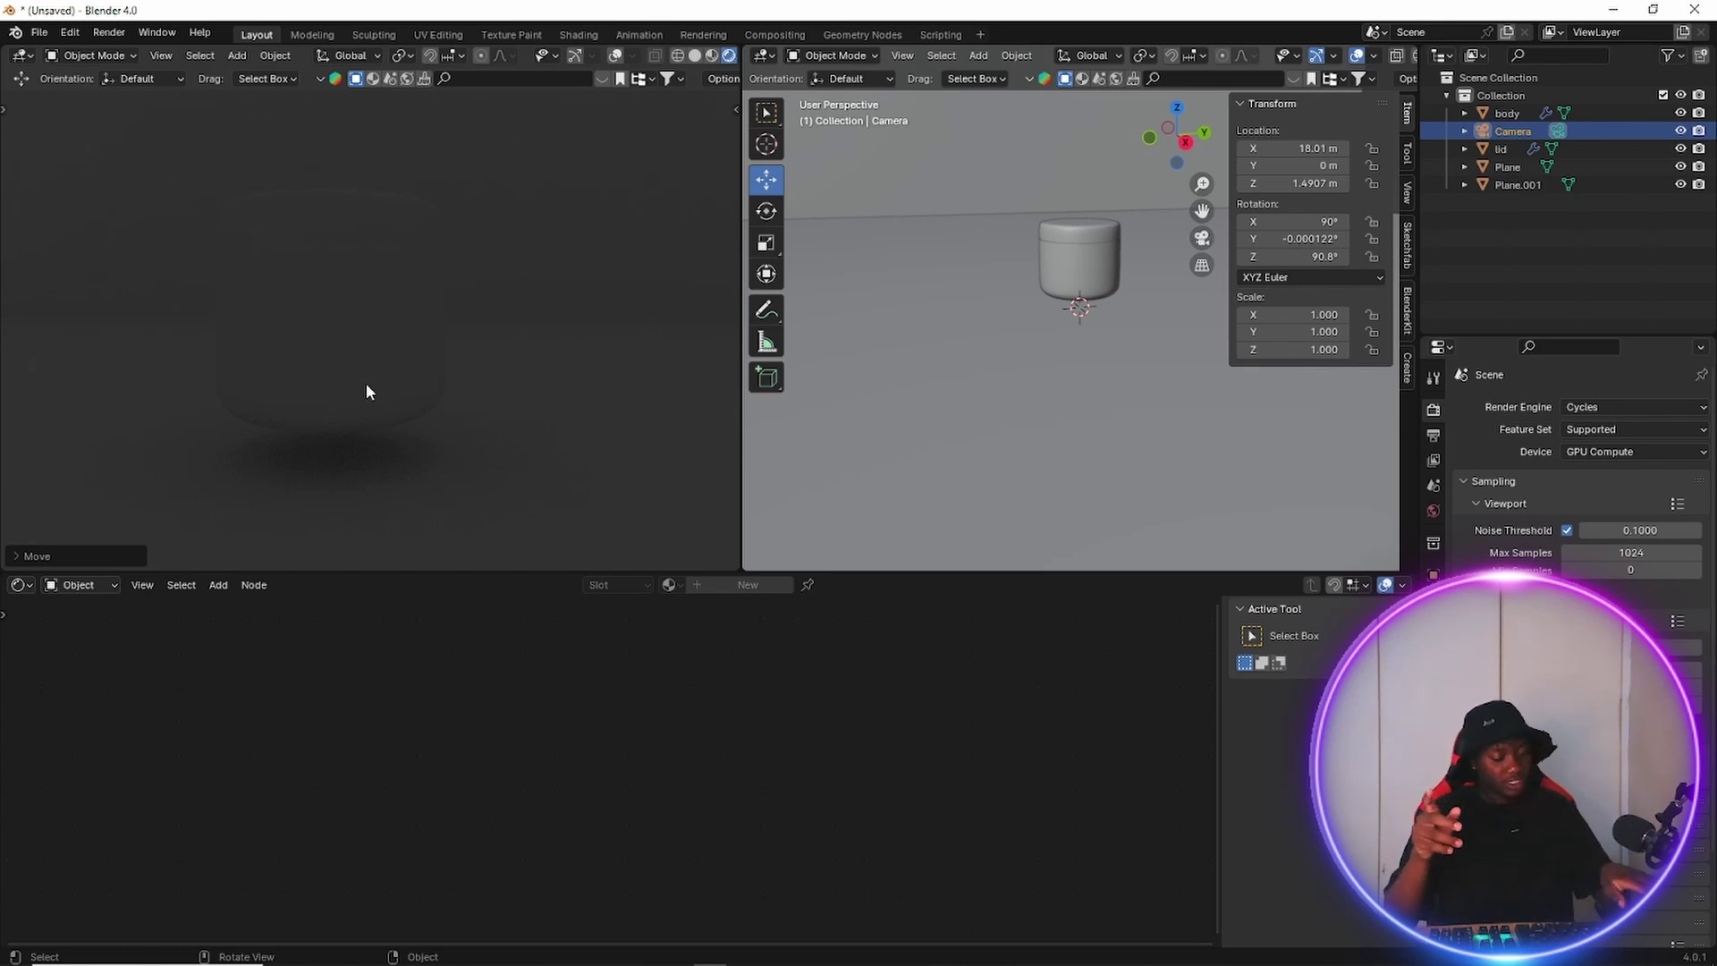
Save the project to the Desktop as lotion bottle.blend.
key(ctrl+s)
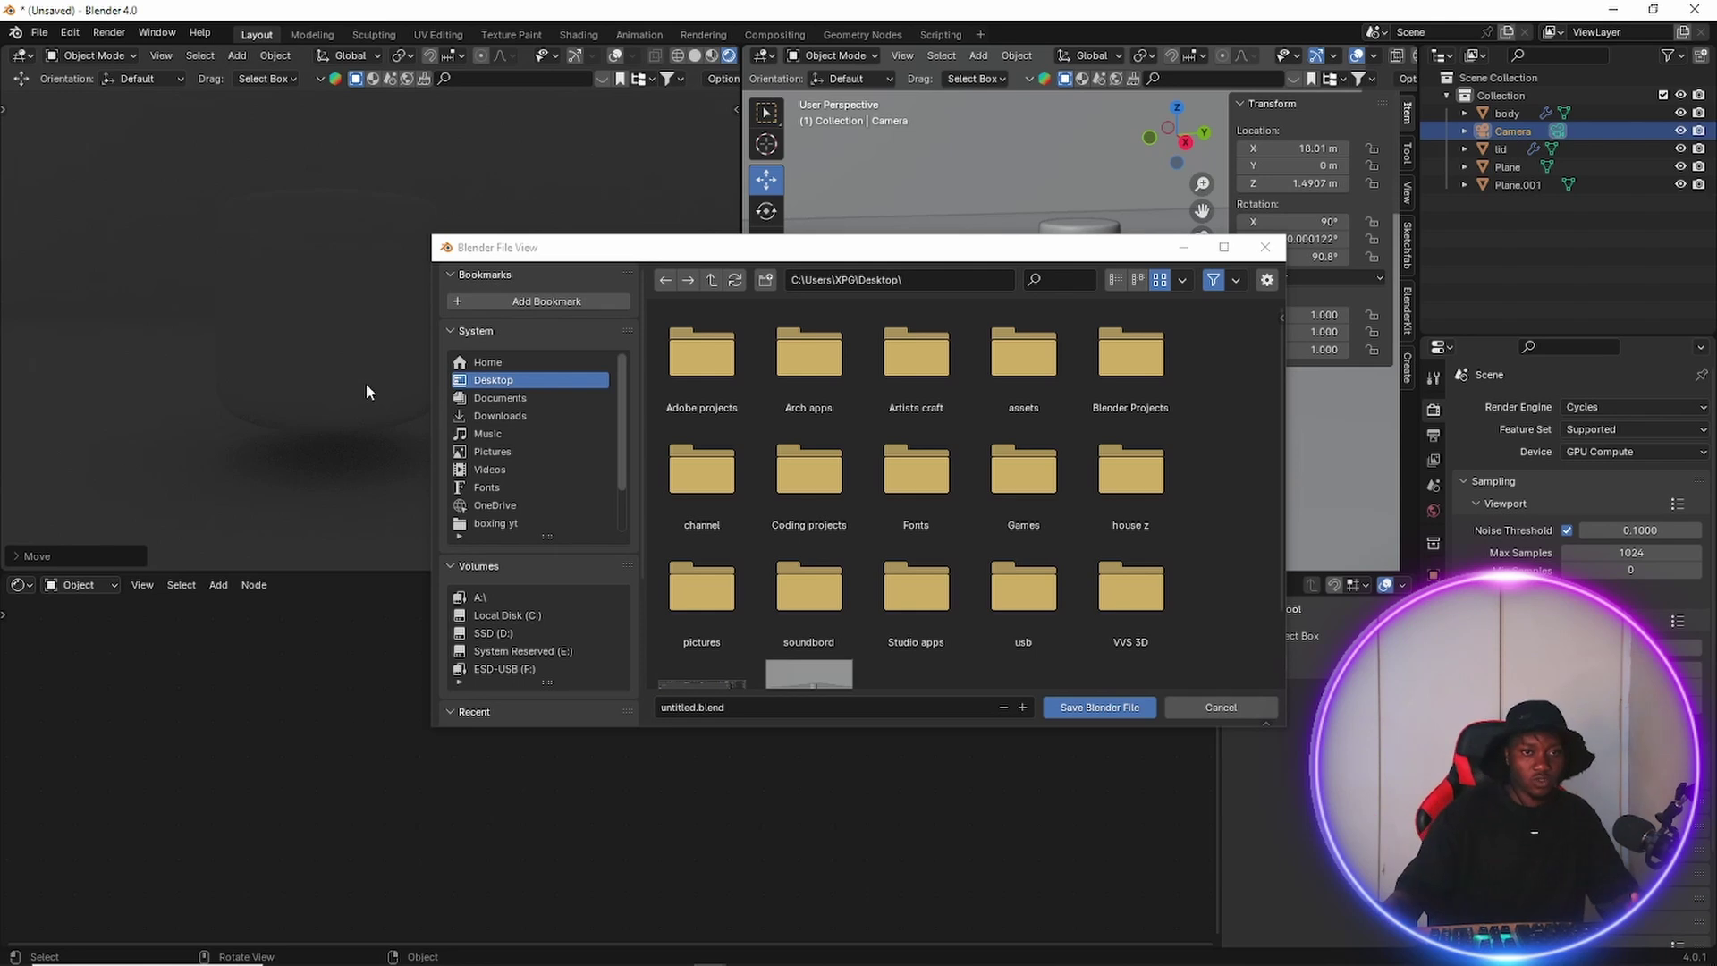
click(783, 711)
key(BackSpace)
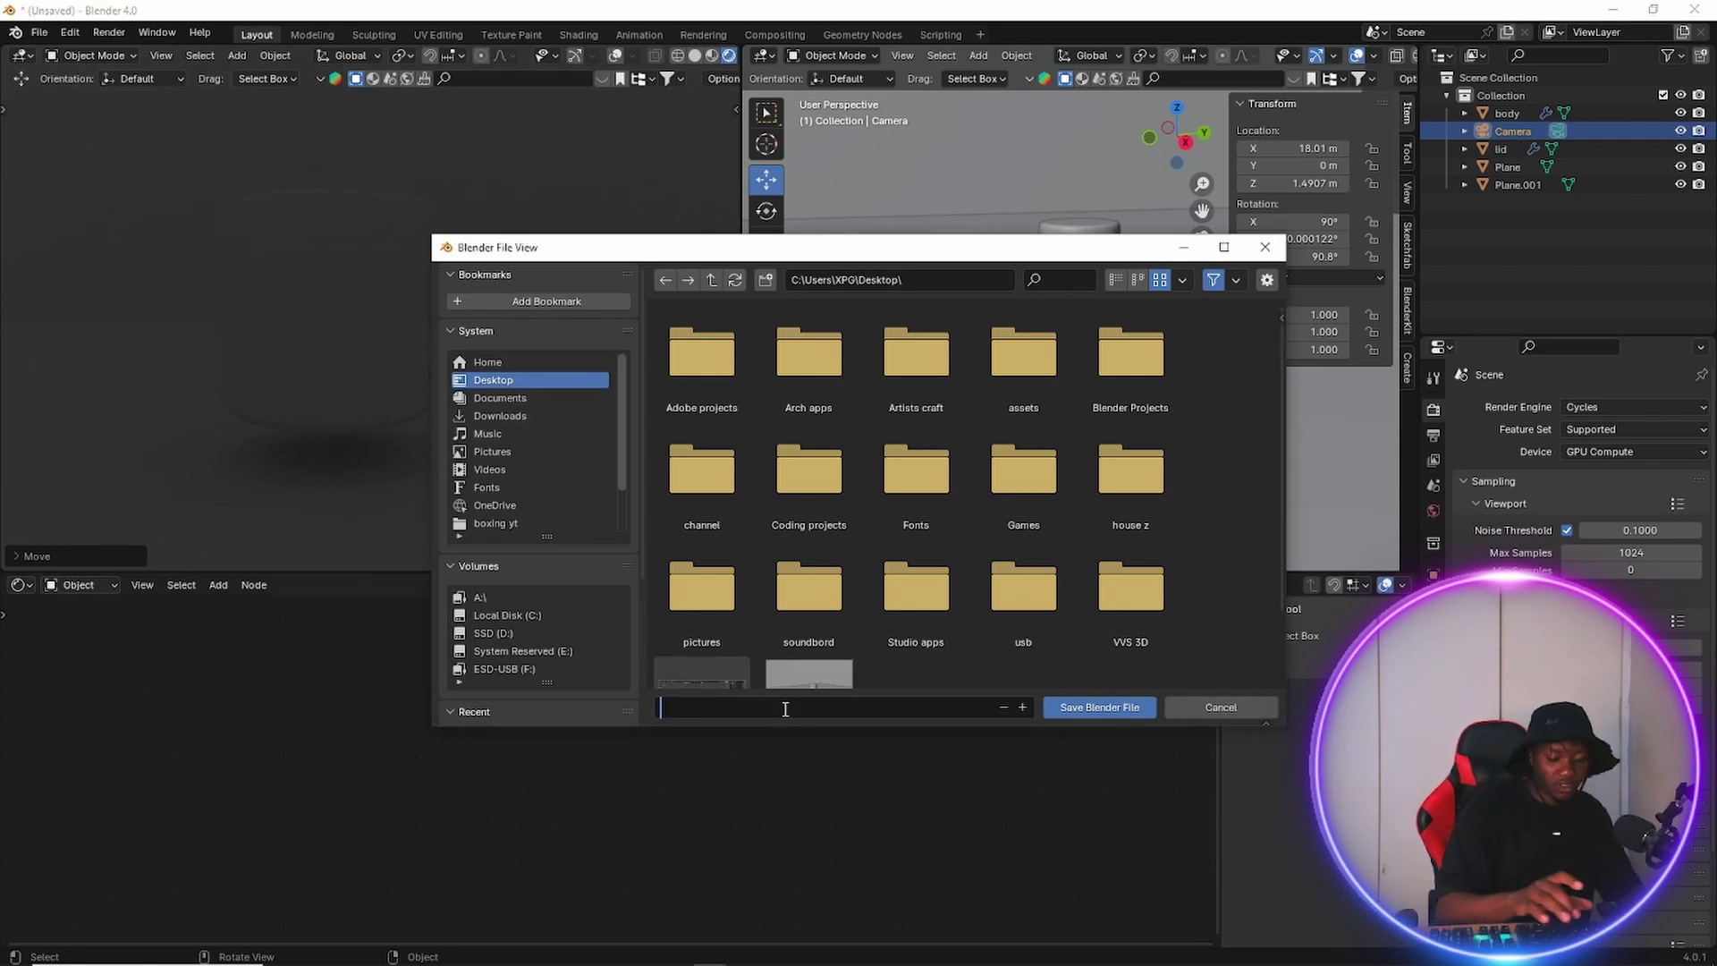
text(lot)
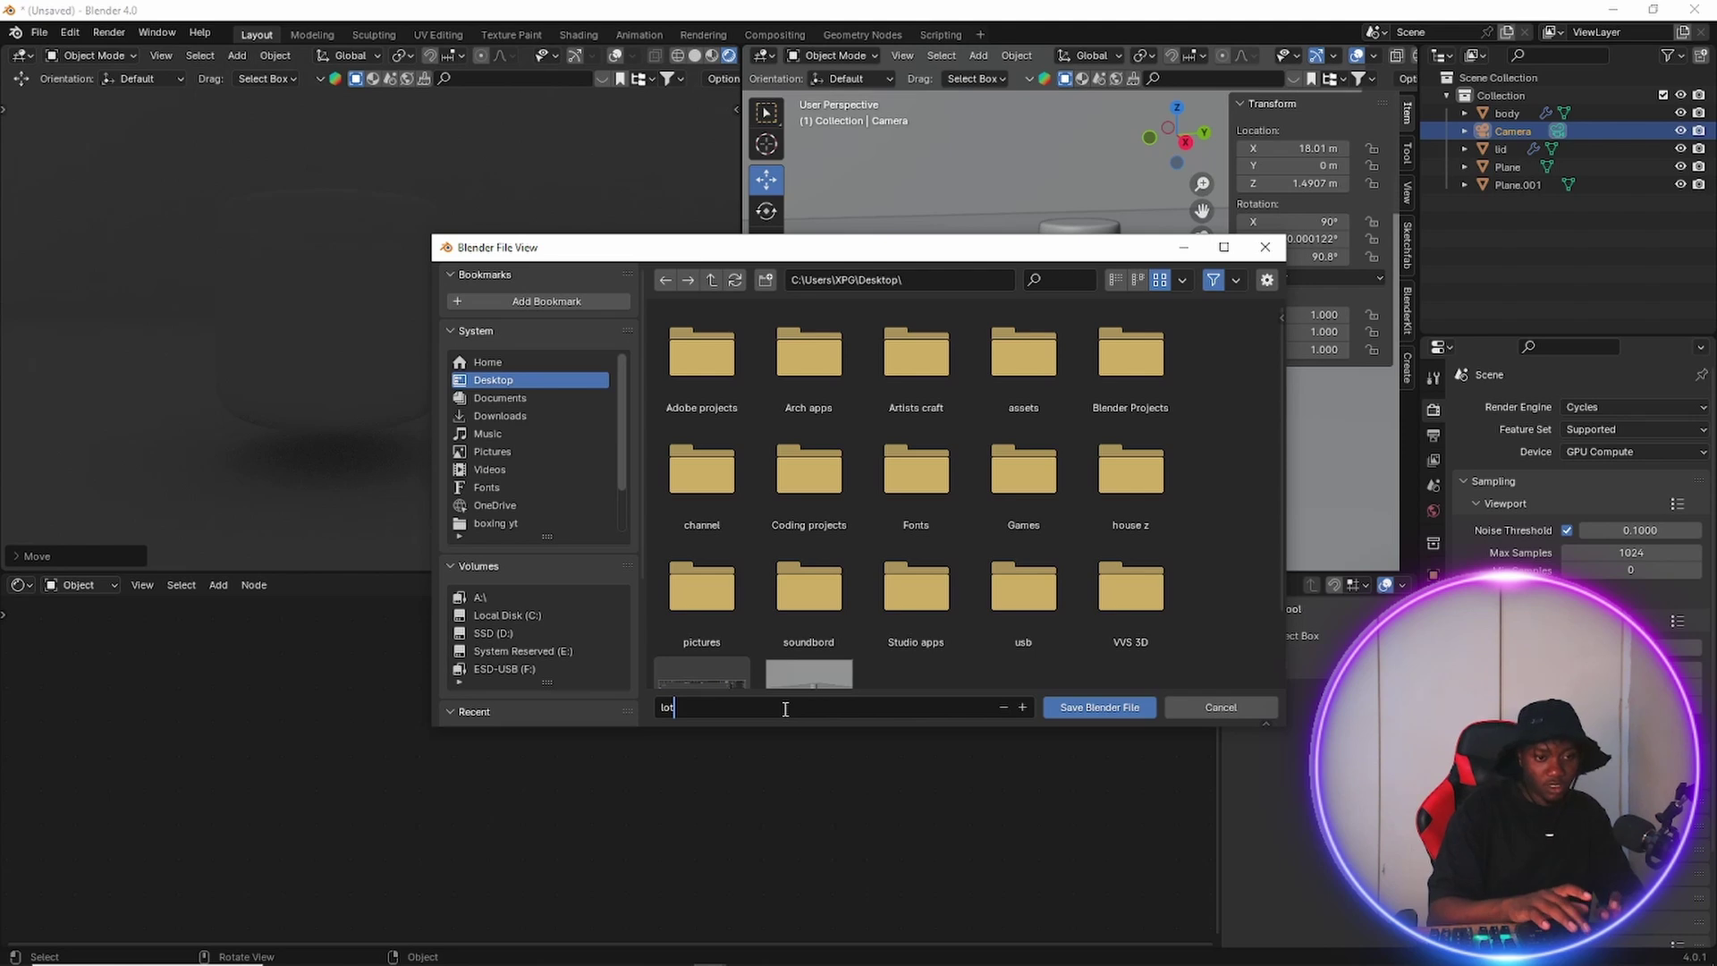
text(iom)
key(BackSpace)
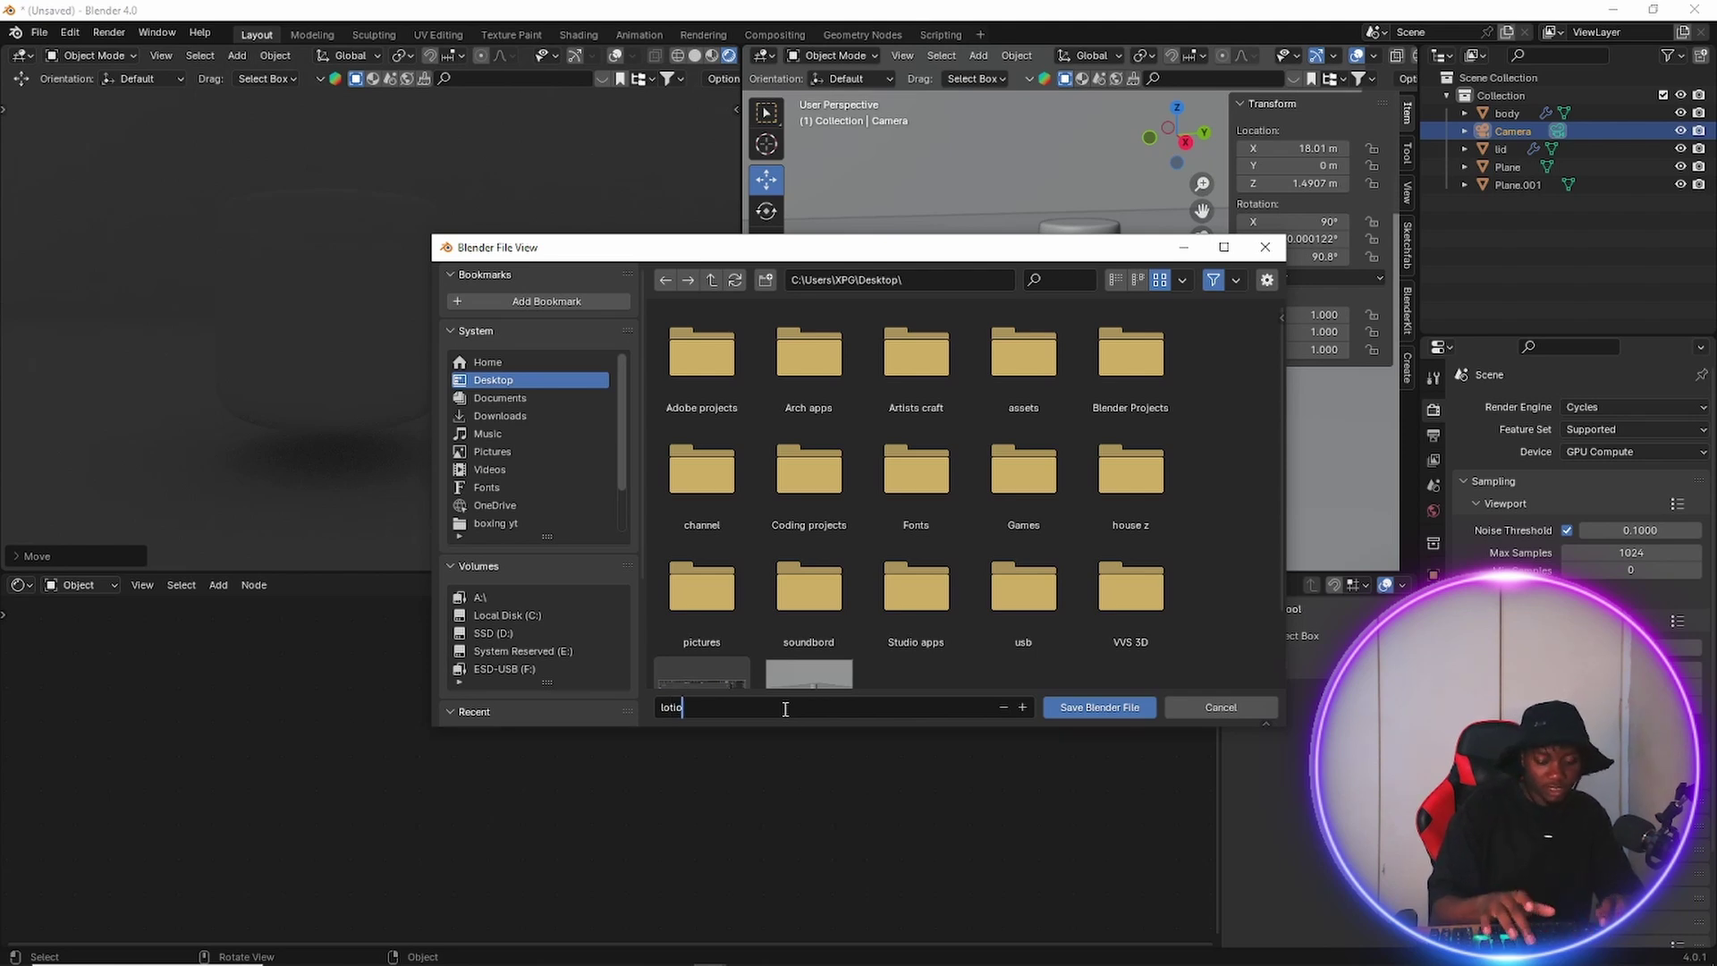
text(n bo)
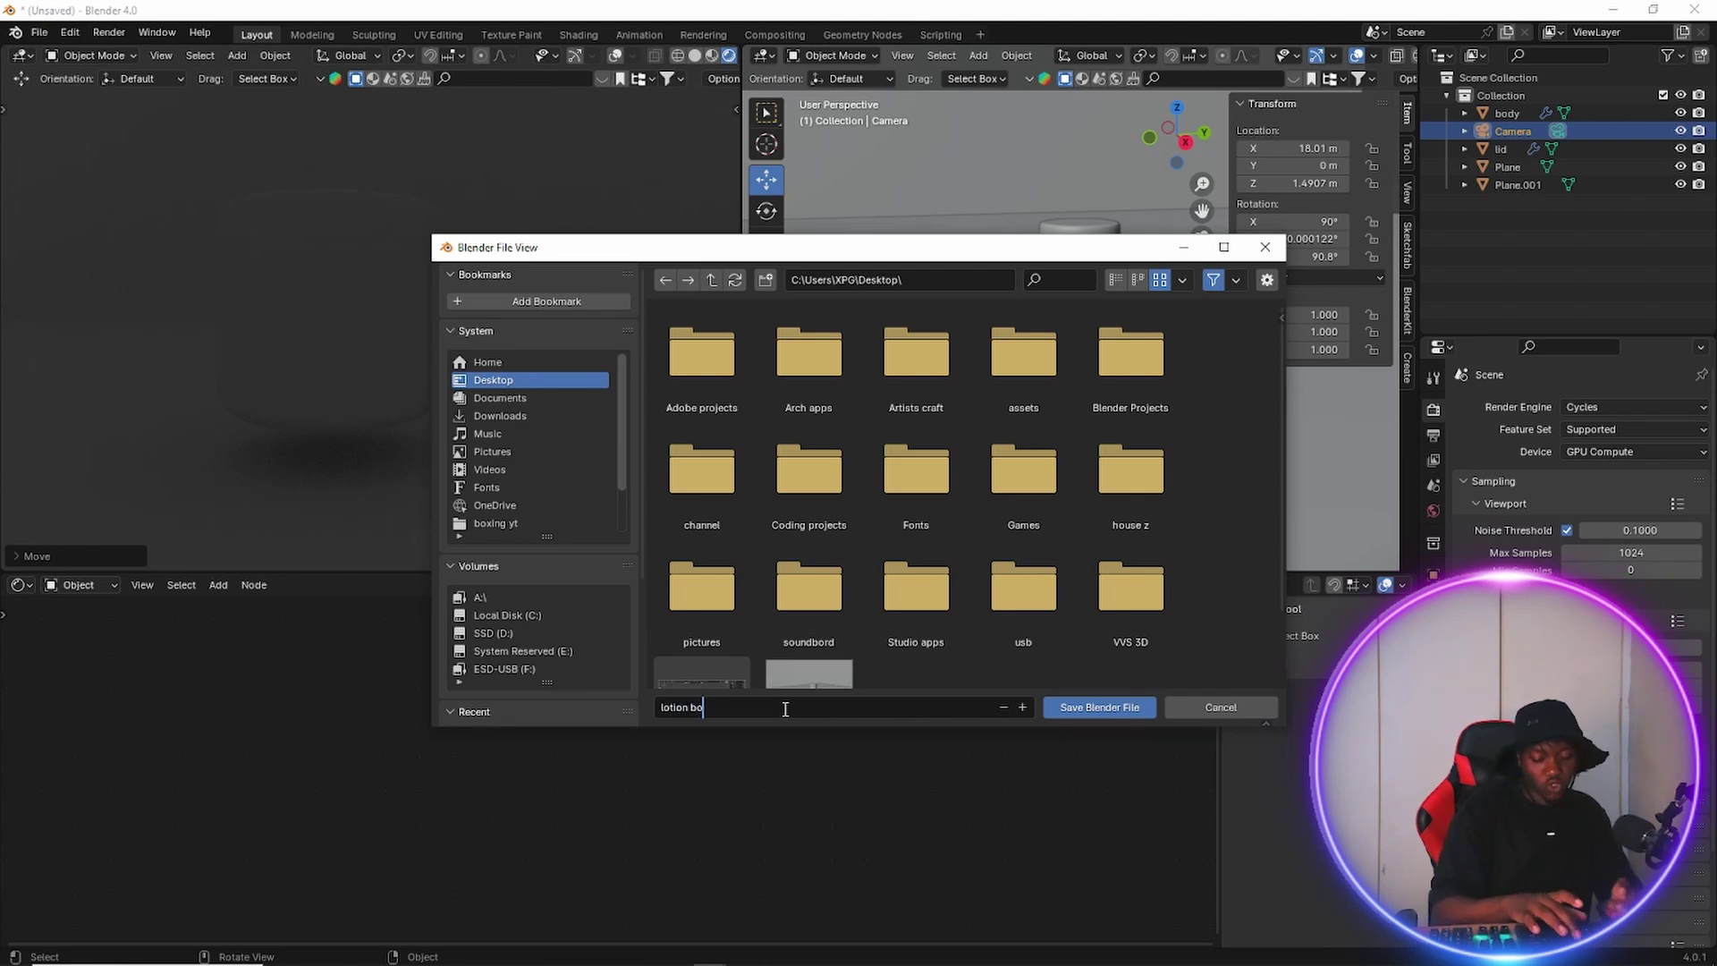
text(ttle)
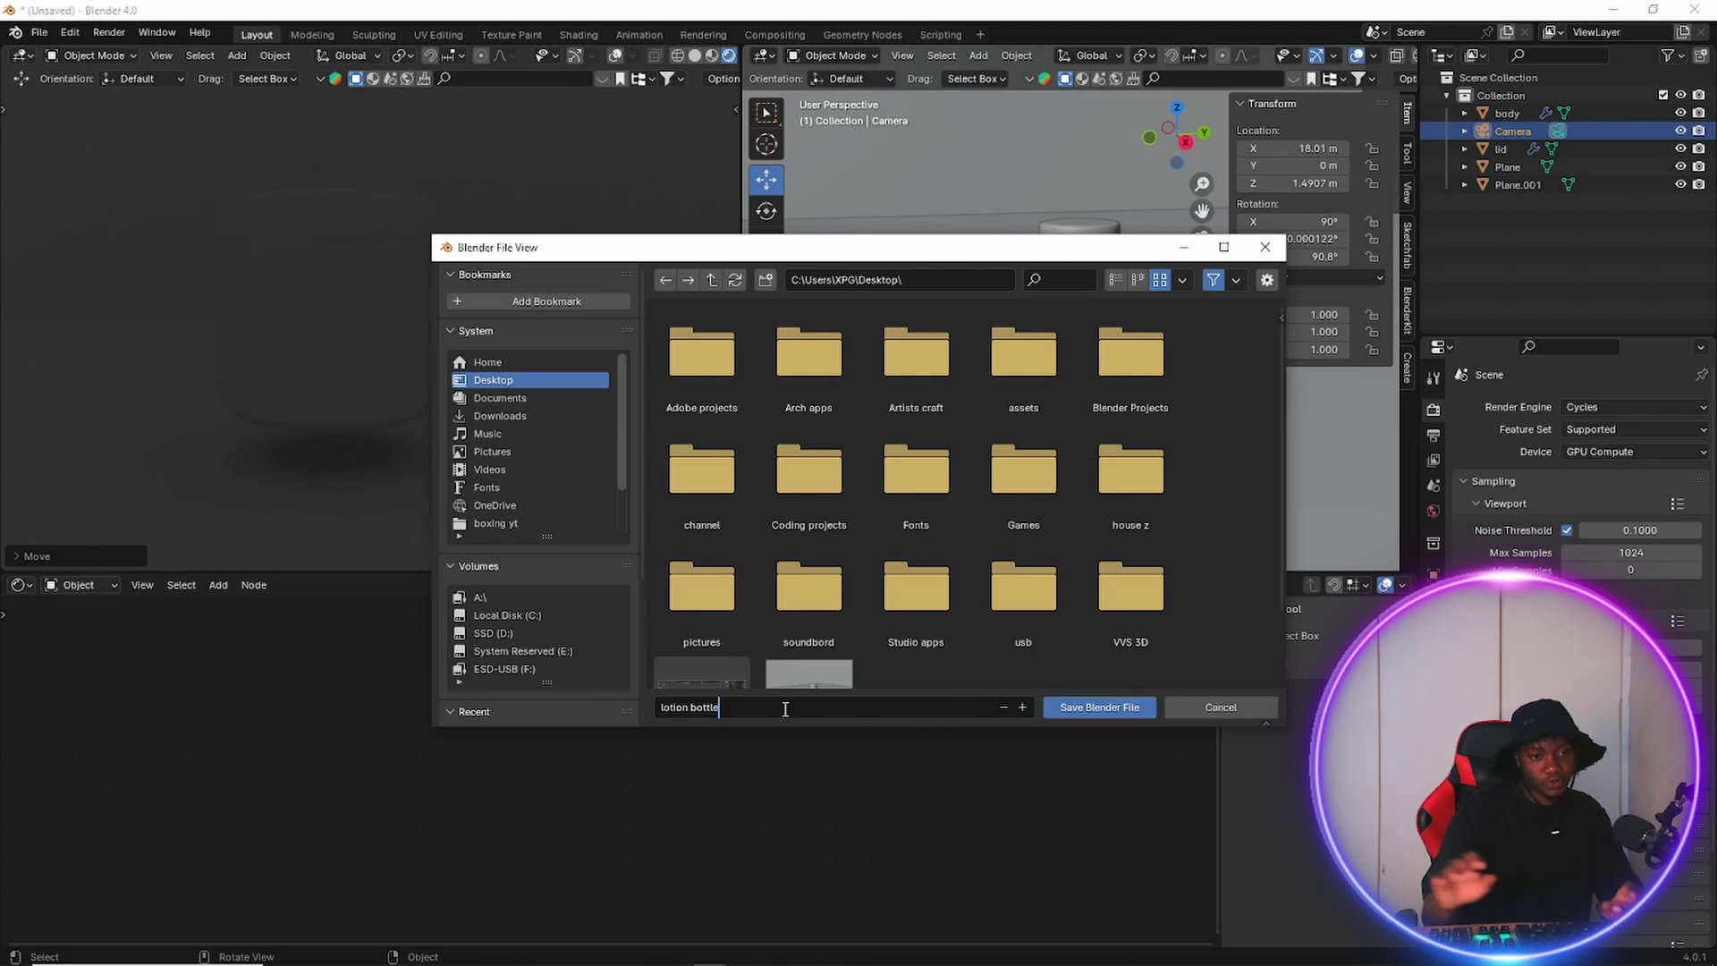
key(Return)
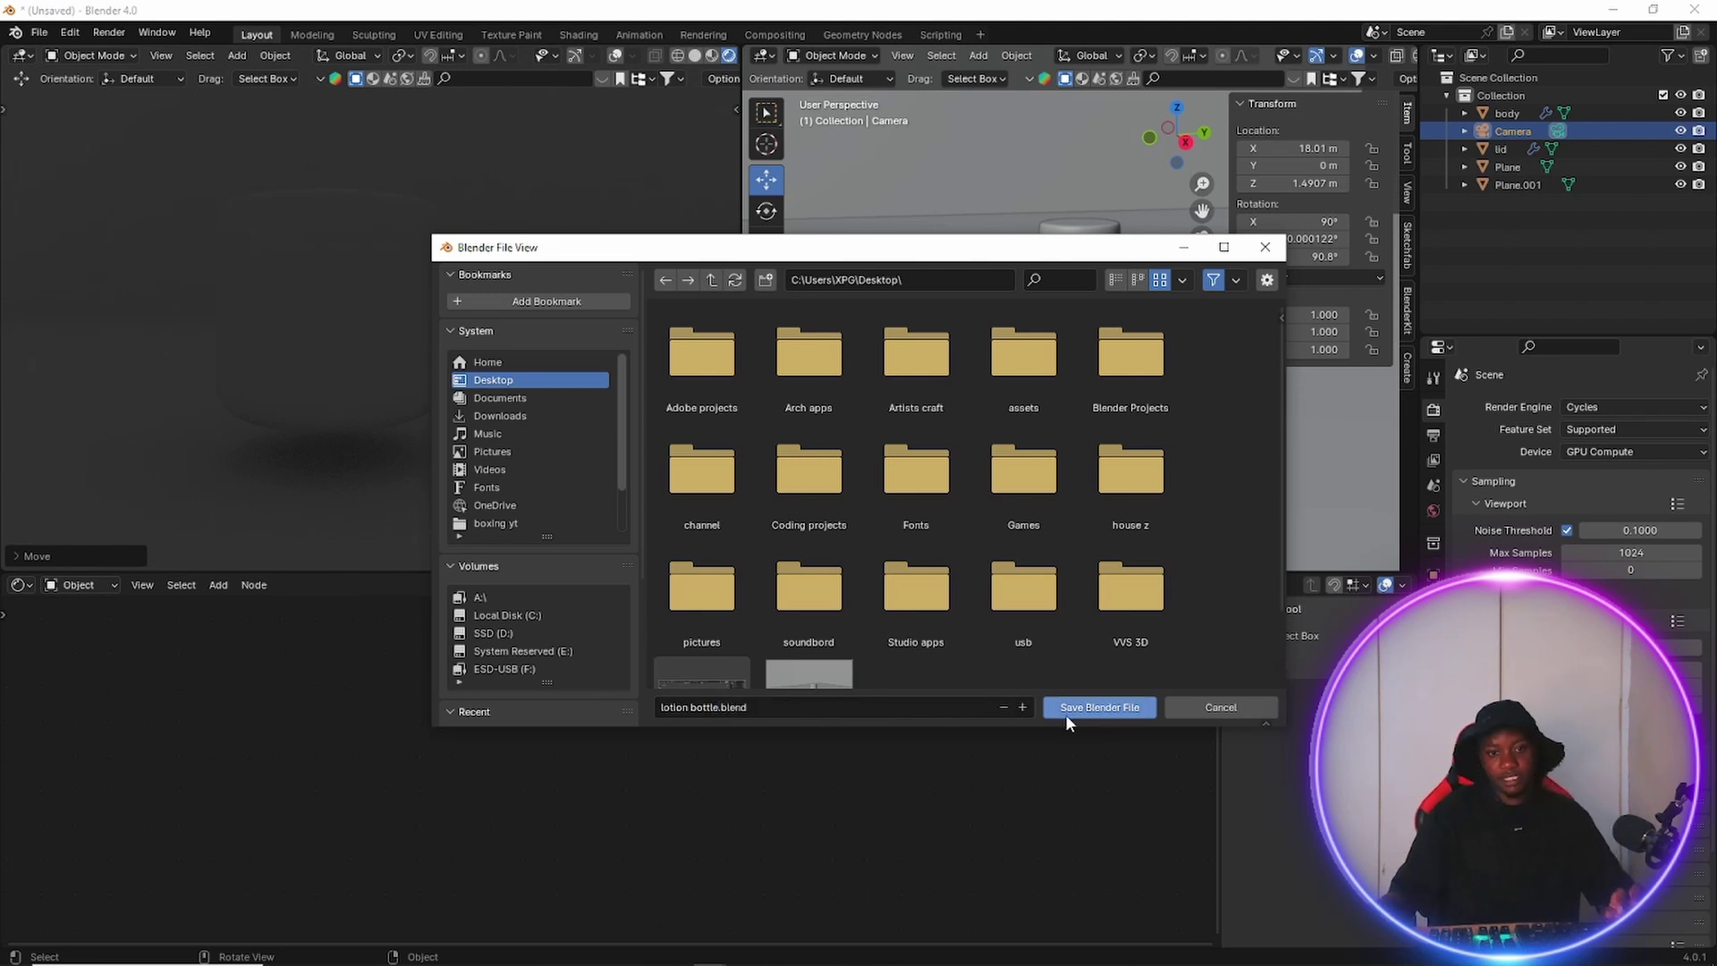
click(1065, 710)
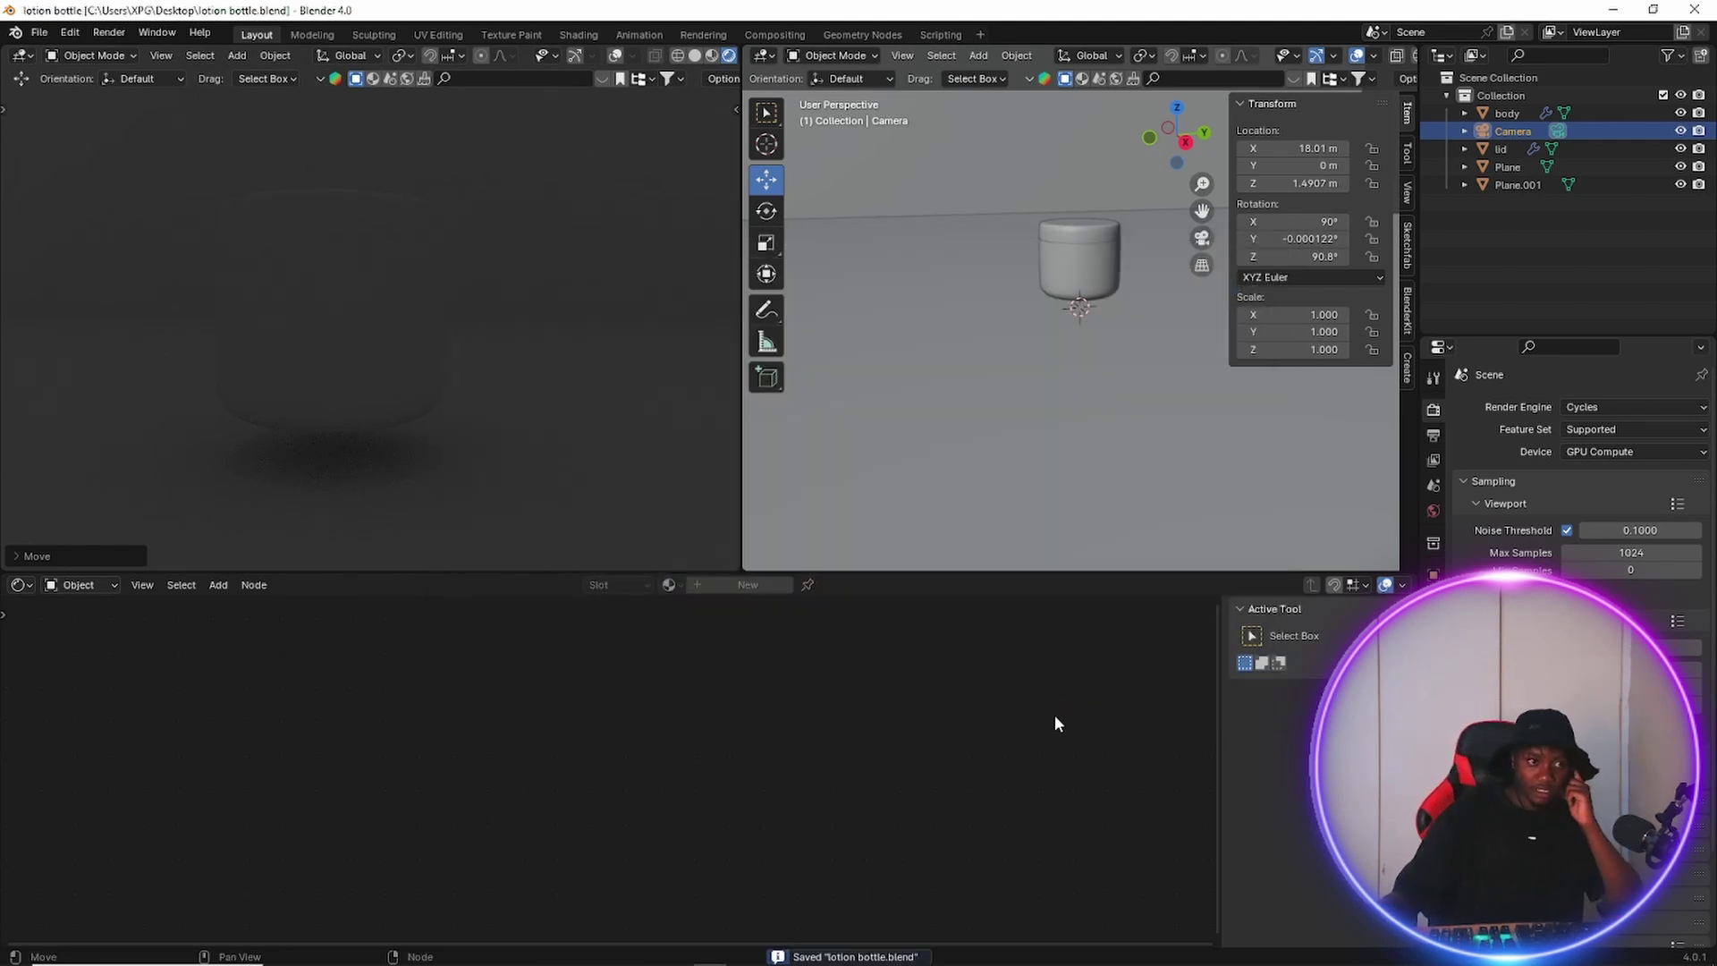
scroll(975, 531, down, 4)
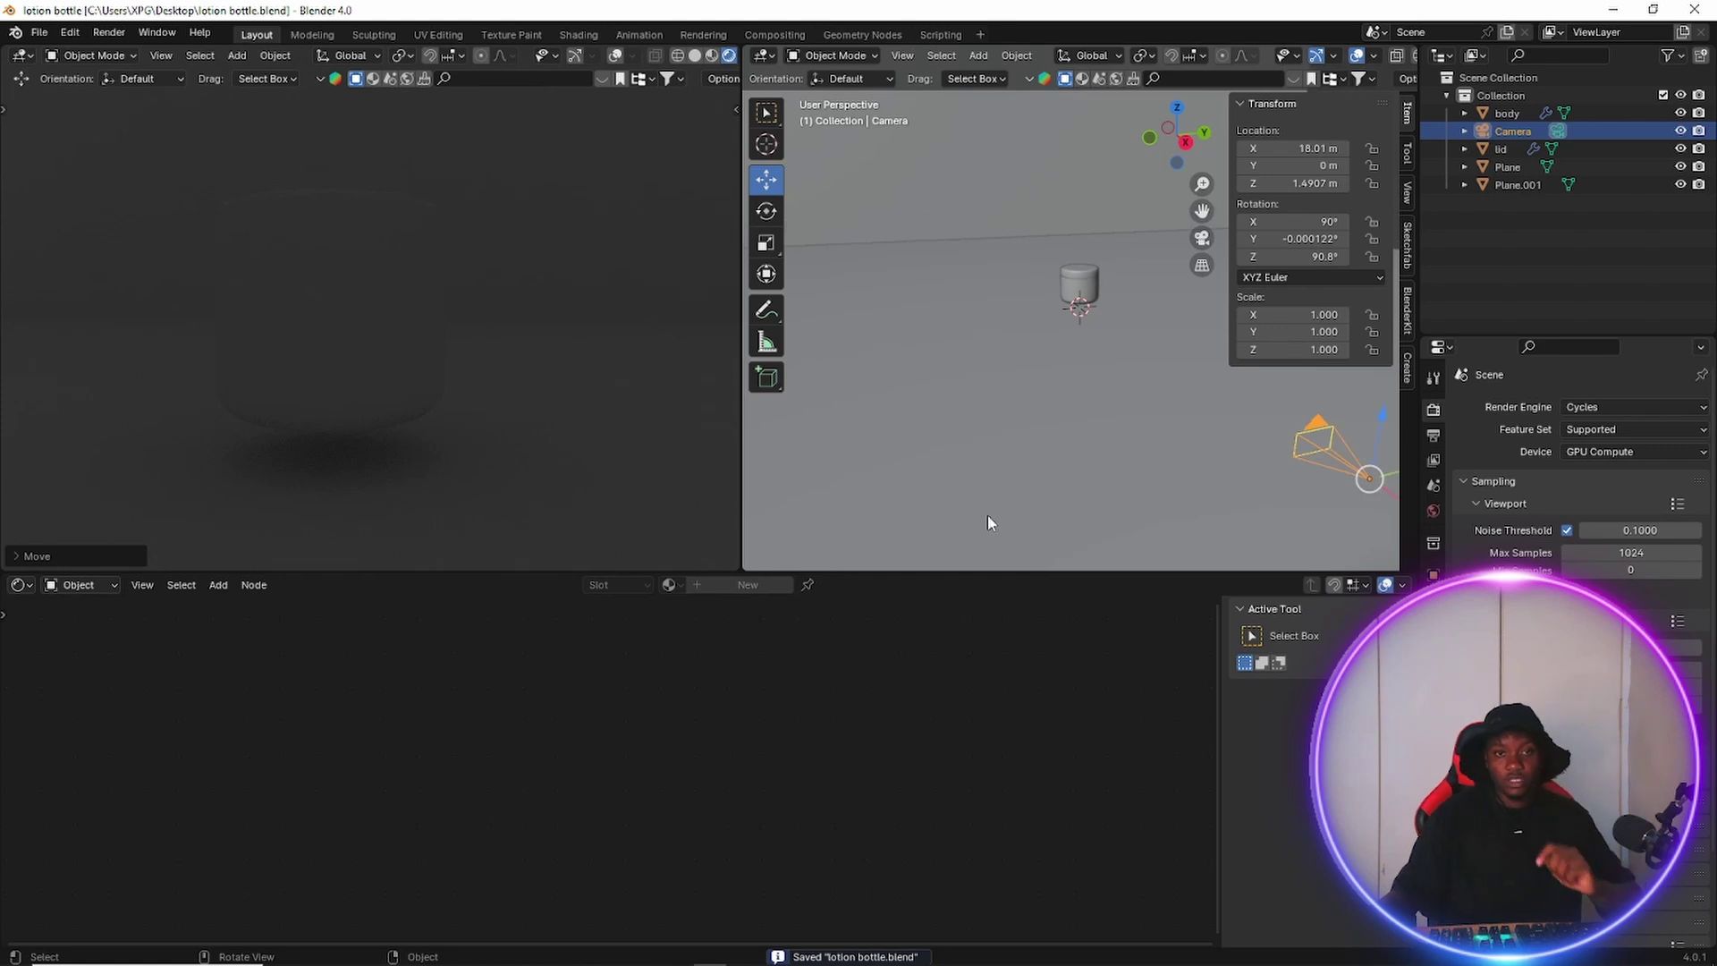
scroll(988, 513, up, 7)
scroll(916, 519, down, 5)
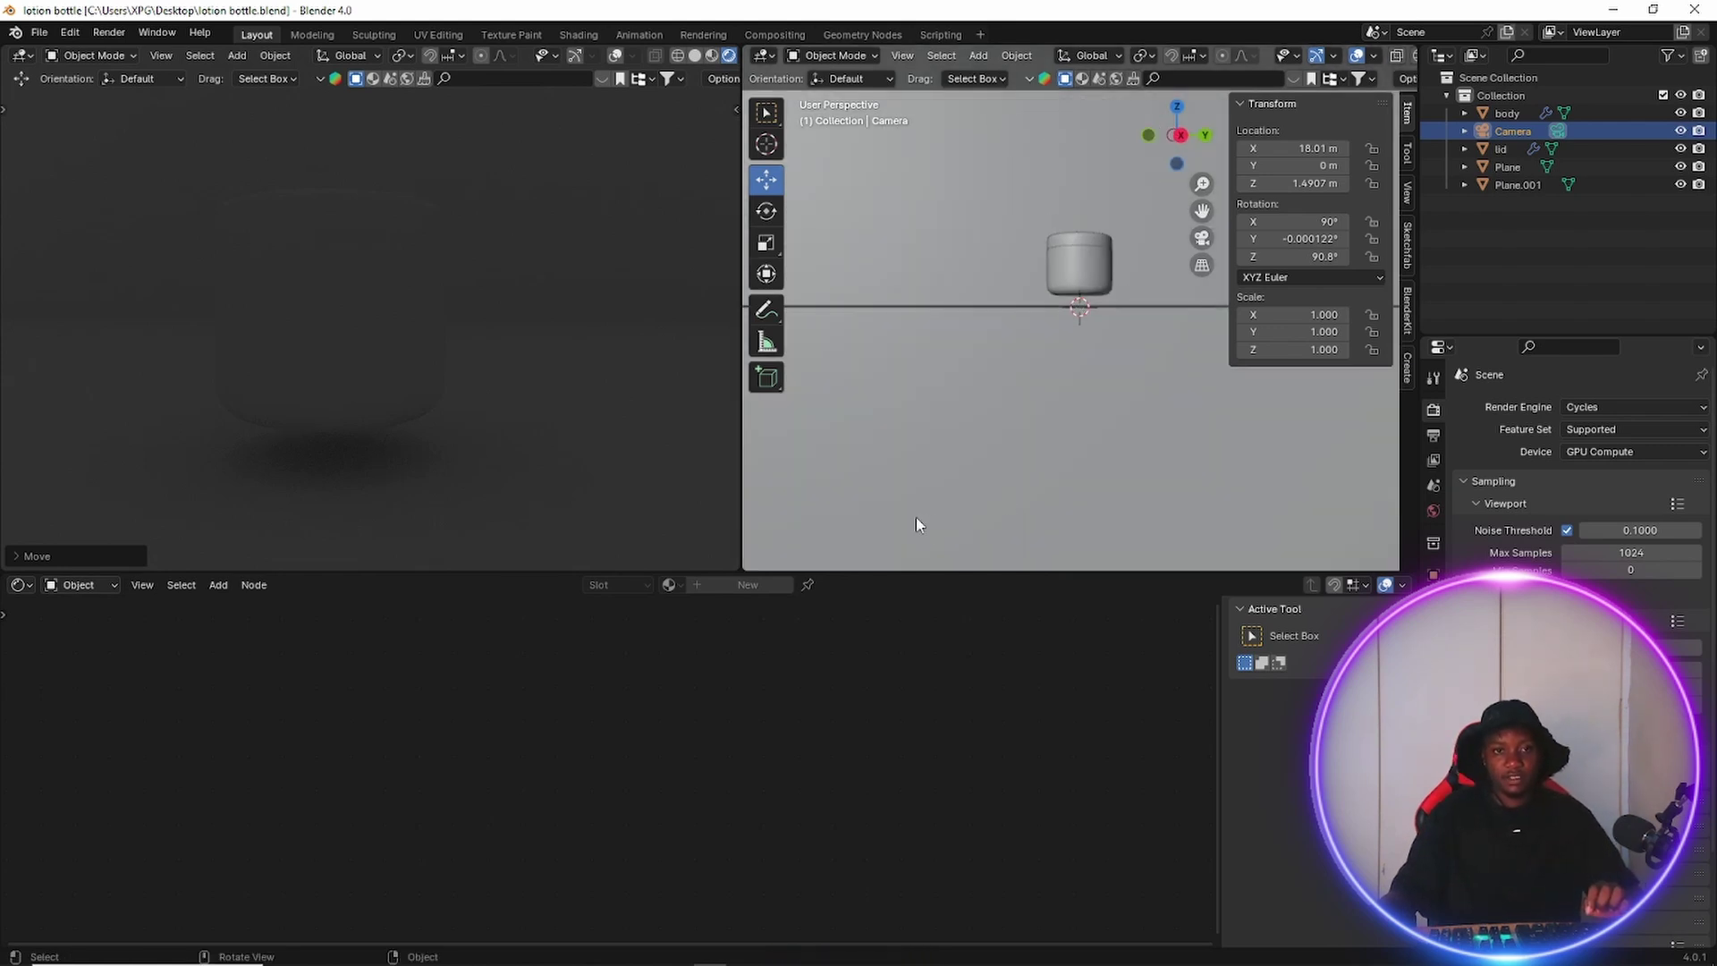
scroll(1091, 508, up, 2)
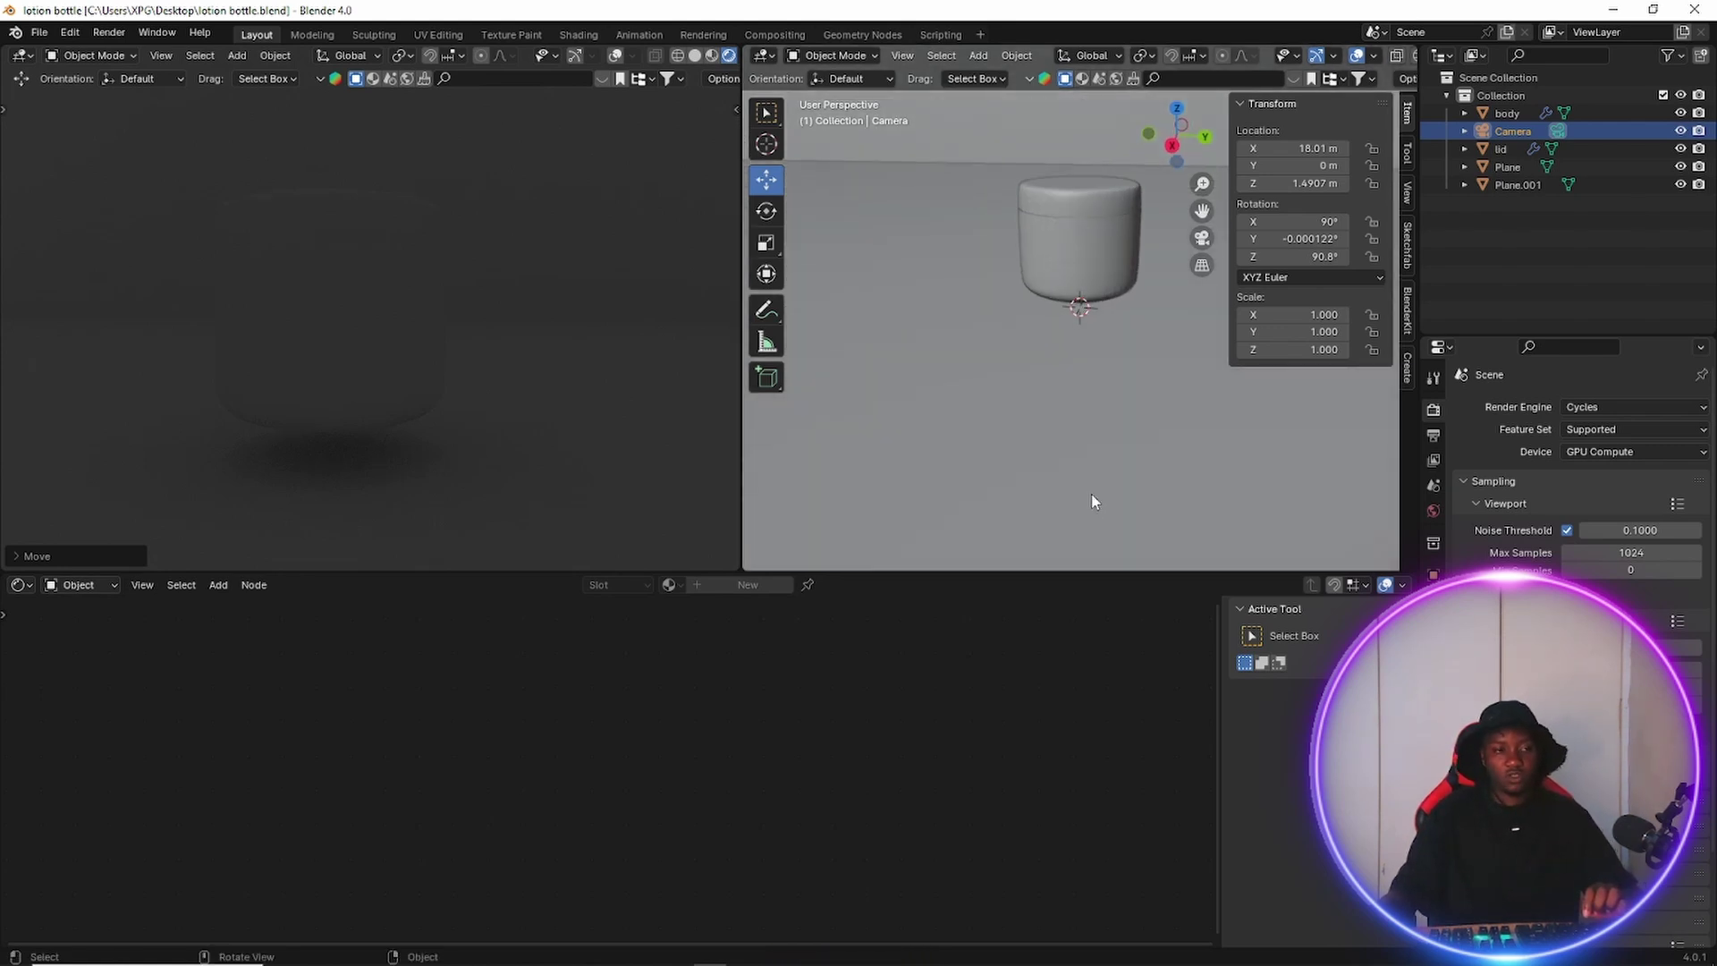
scroll(1050, 447, down, 2)
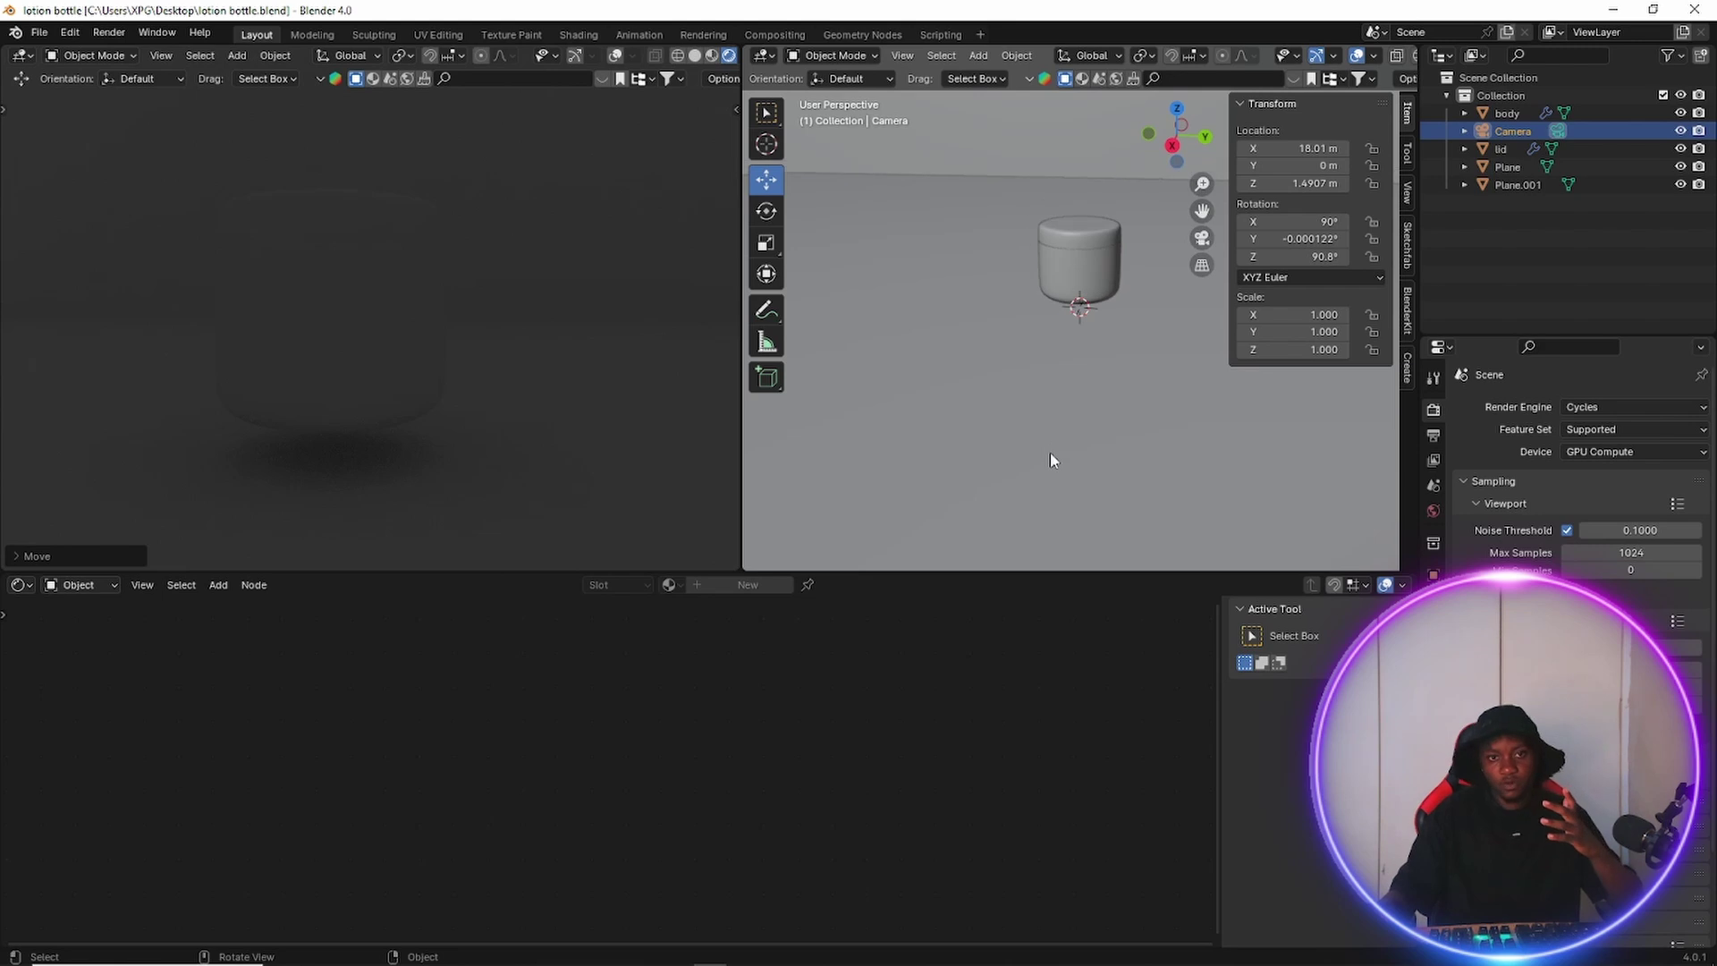
scroll(1050, 457, up, 2)
middle_drag(1051, 478, 1056, 449)
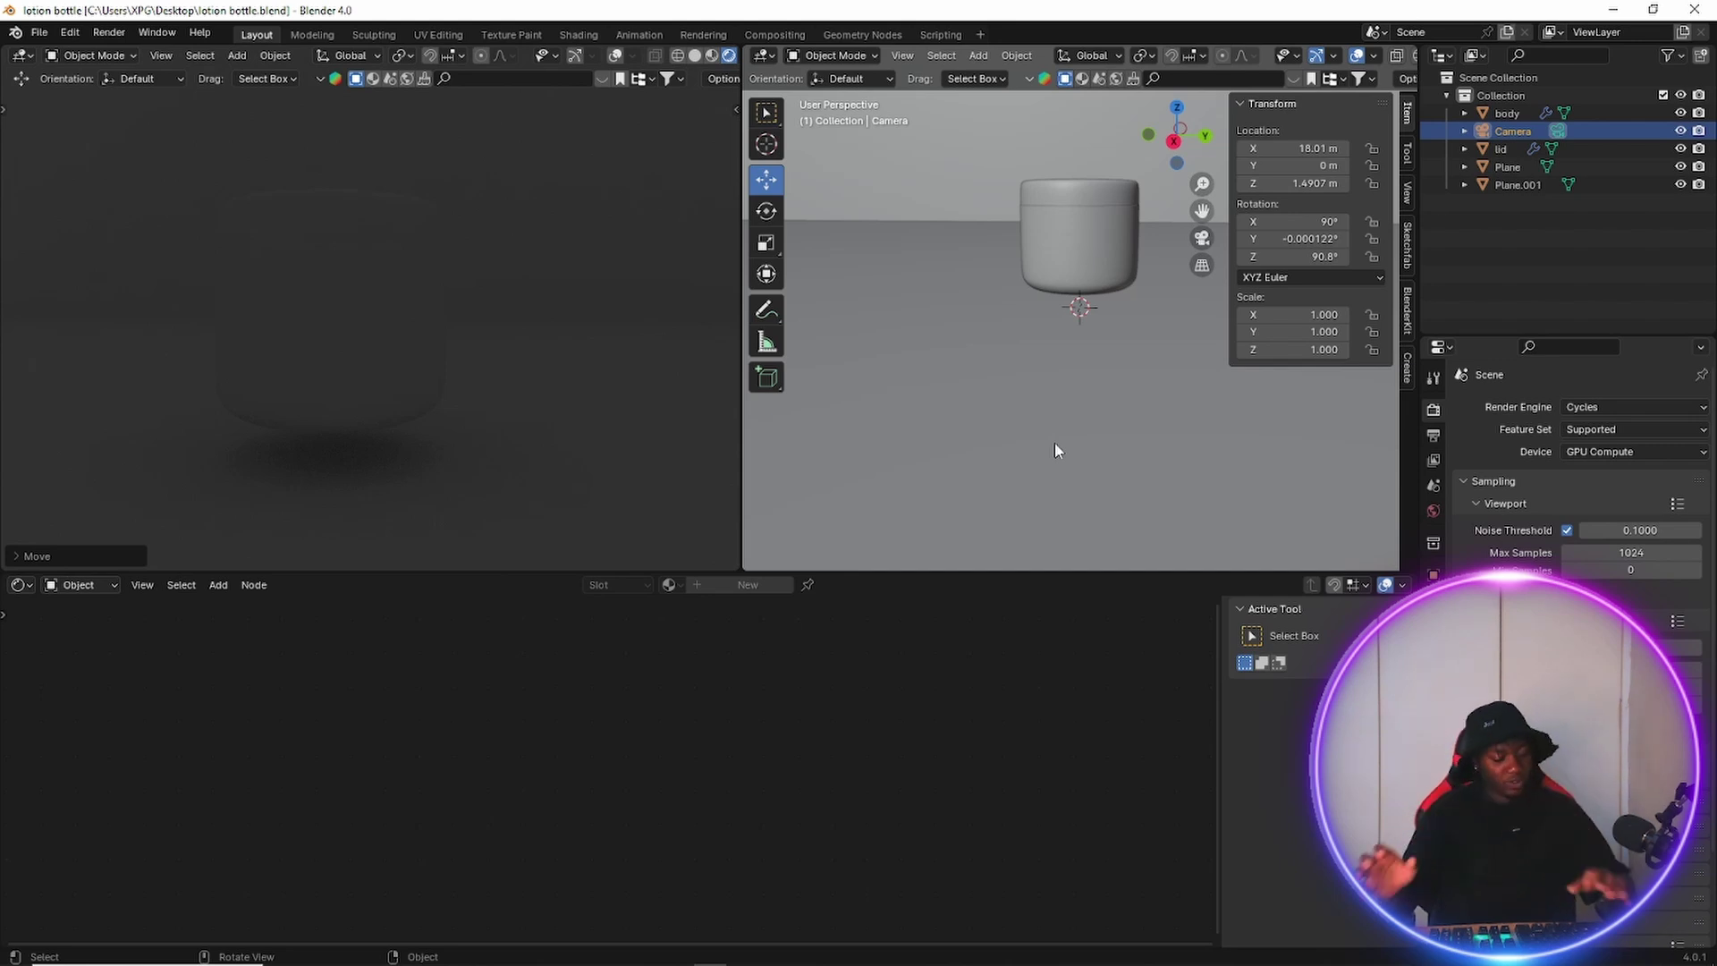
Add an area light to the scene and raise it to about 4.1 m directly above the jar.
key(shift+a)
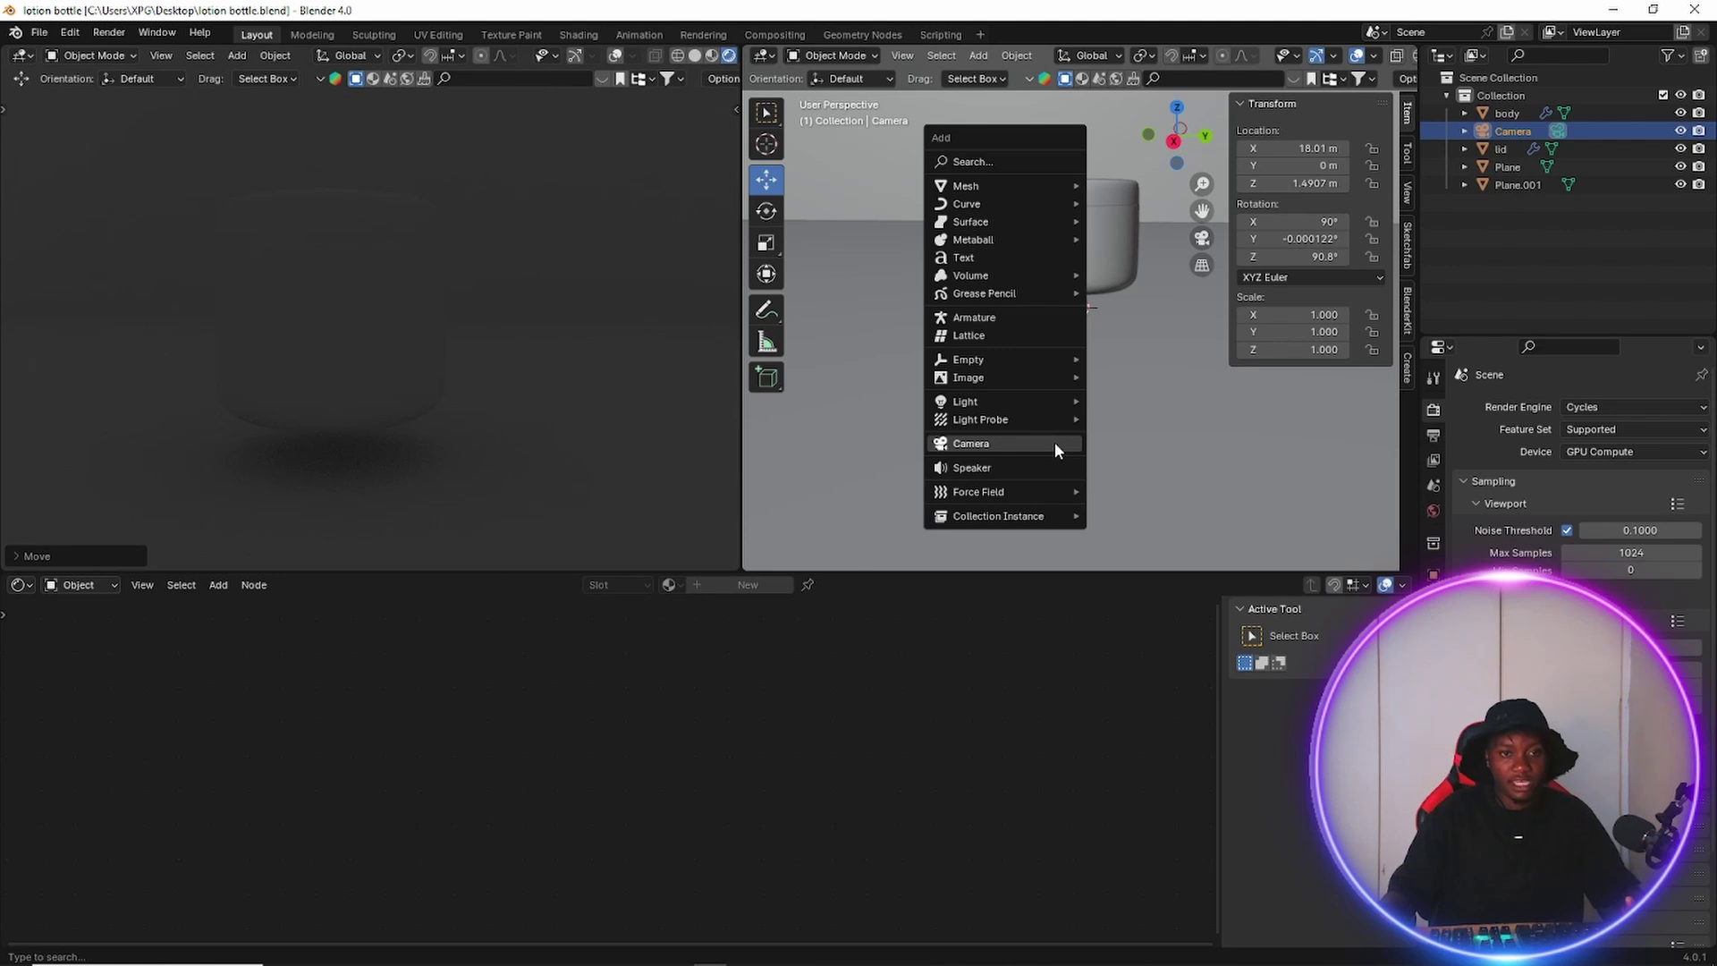
mouse_move(1038, 400)
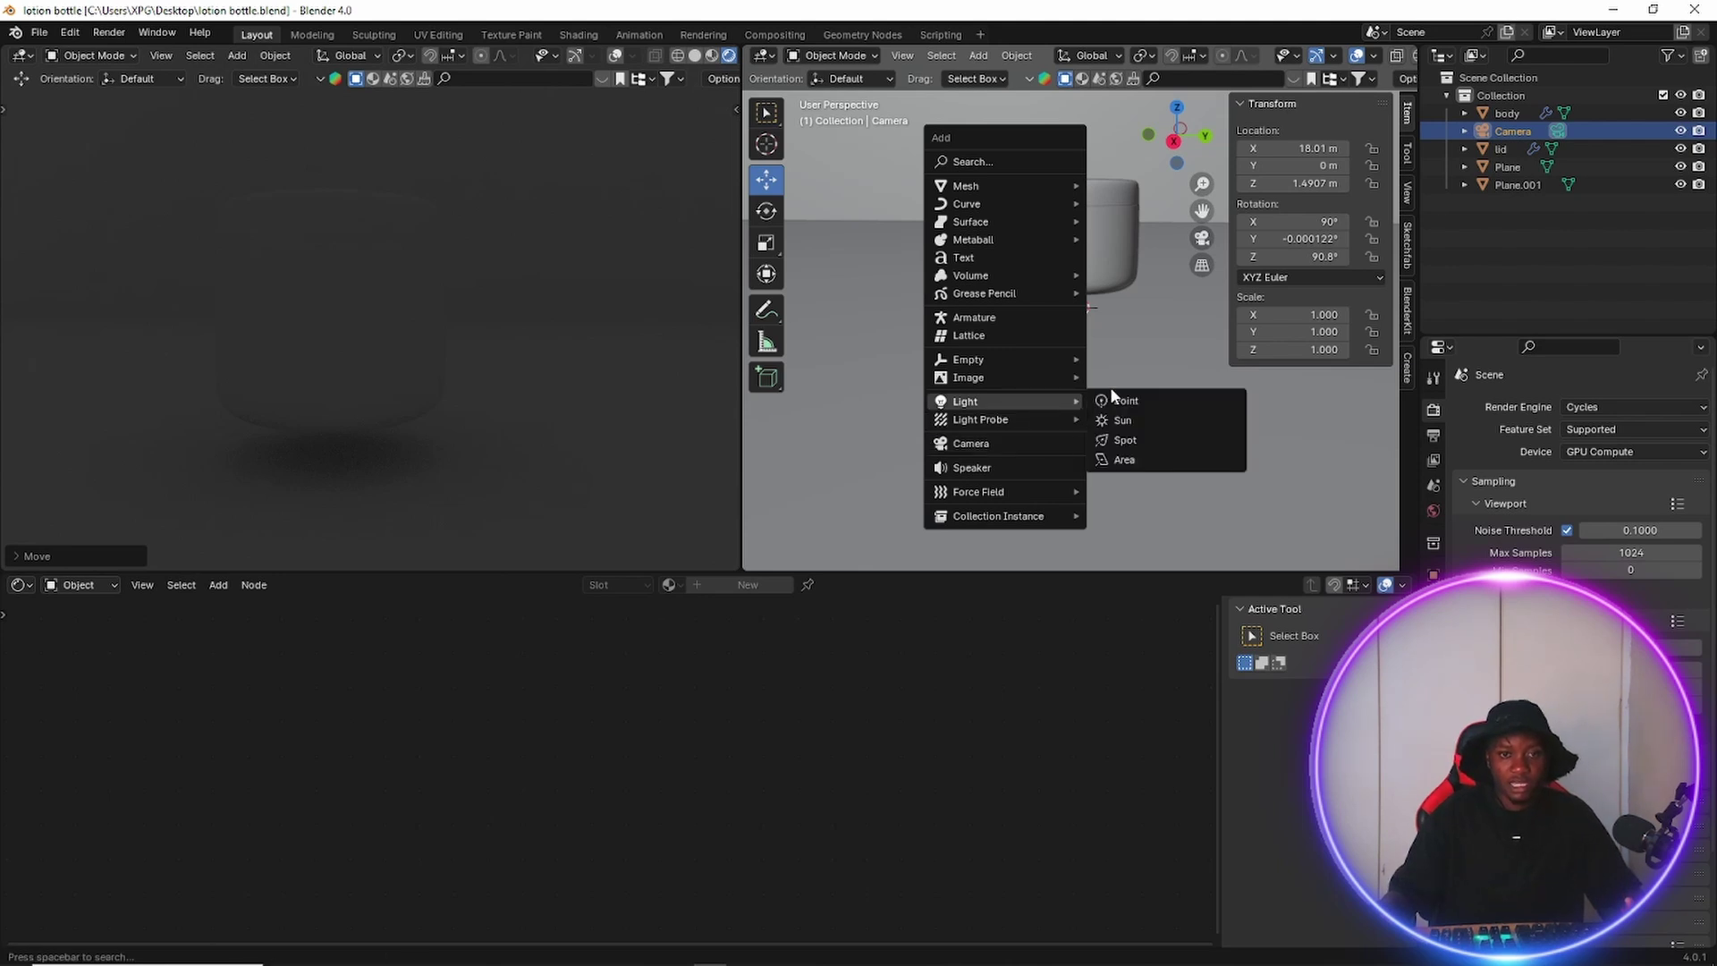
click(1135, 460)
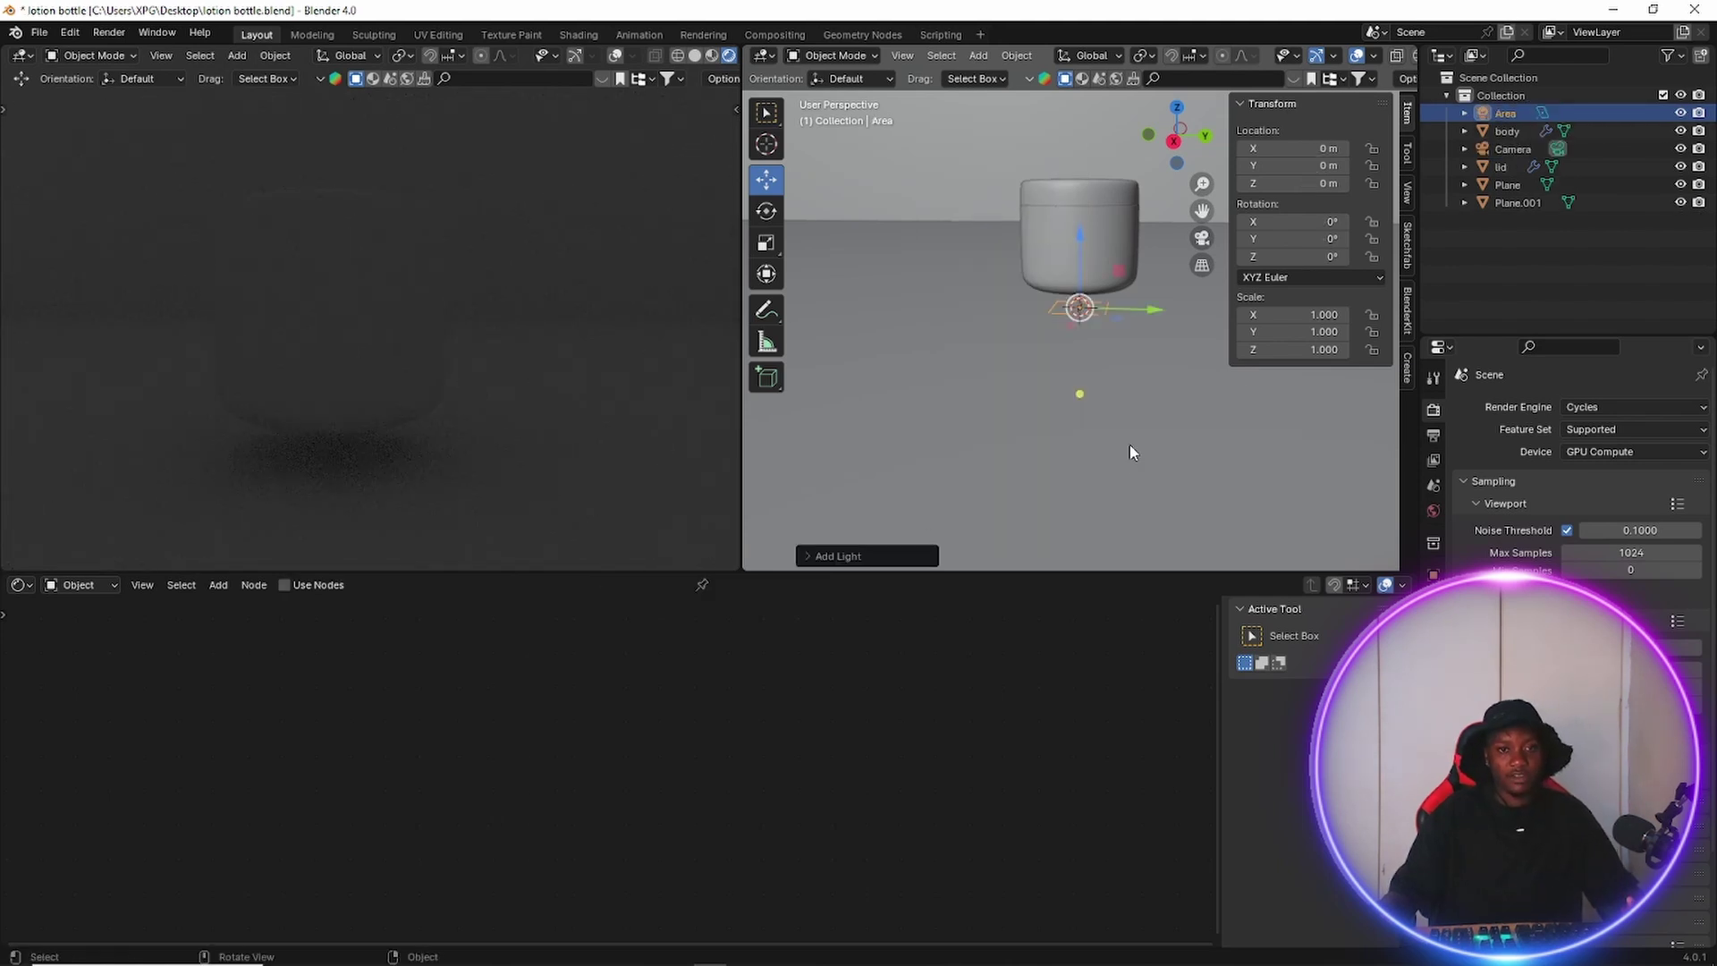
drag(1079, 235, 1091, 497)
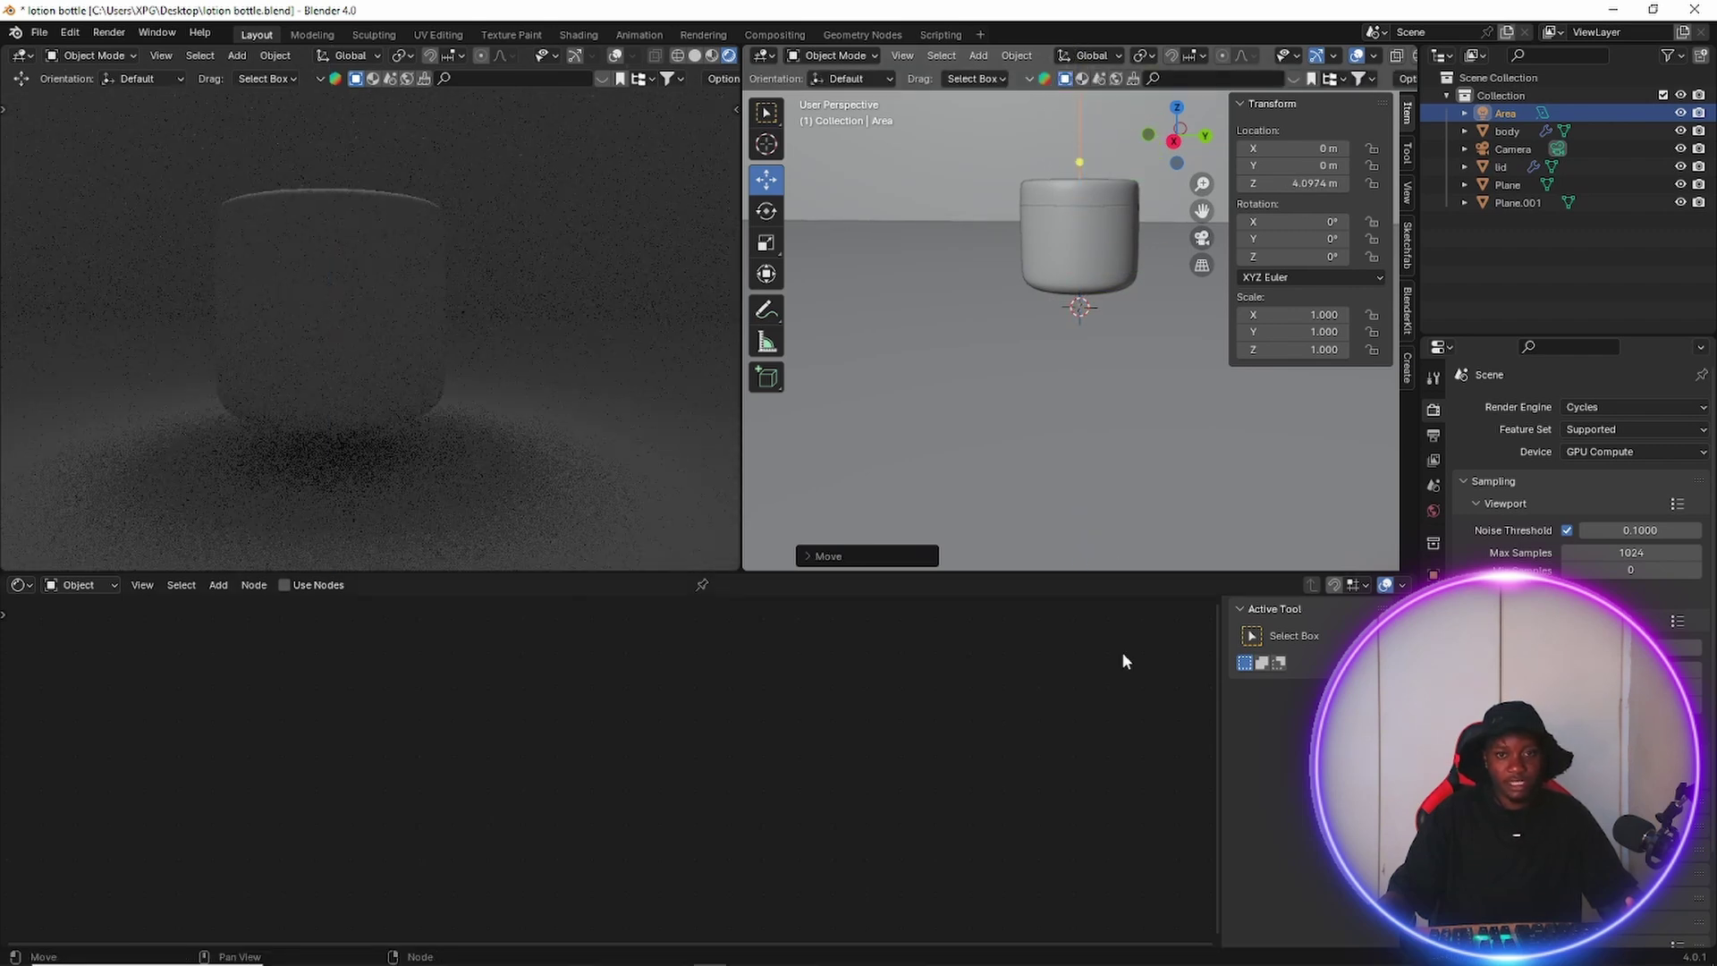
Set the power of the area light above the jar to 1000 W.
click(1434, 651)
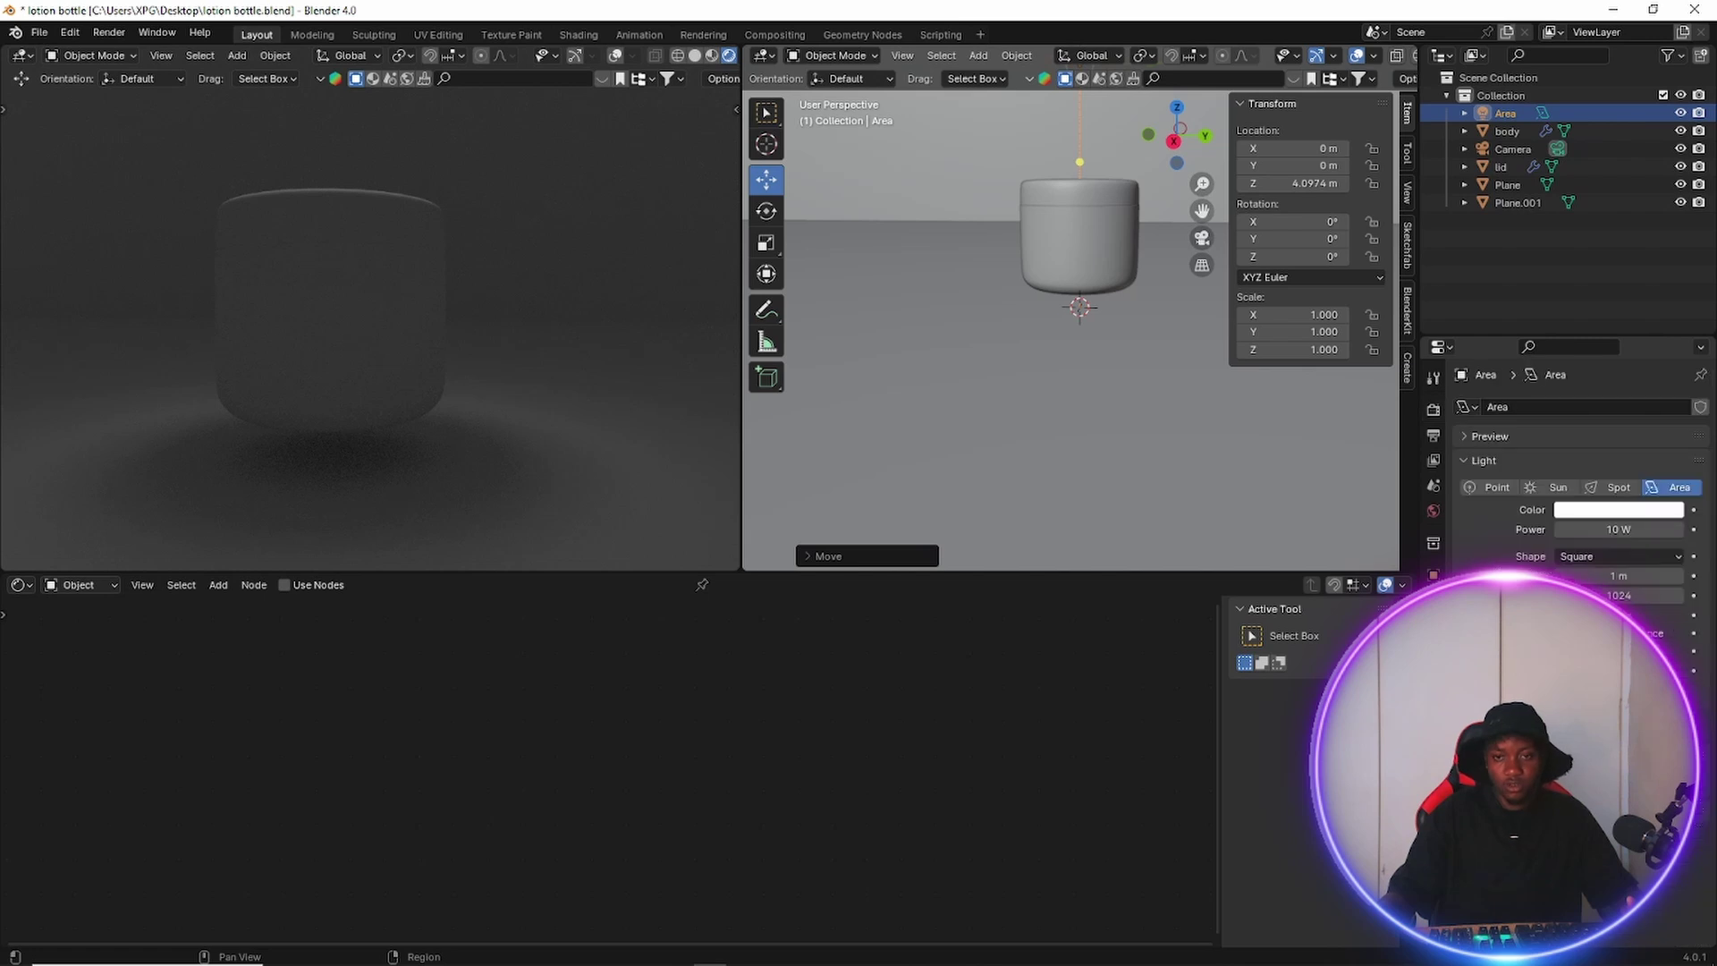
click(1629, 527)
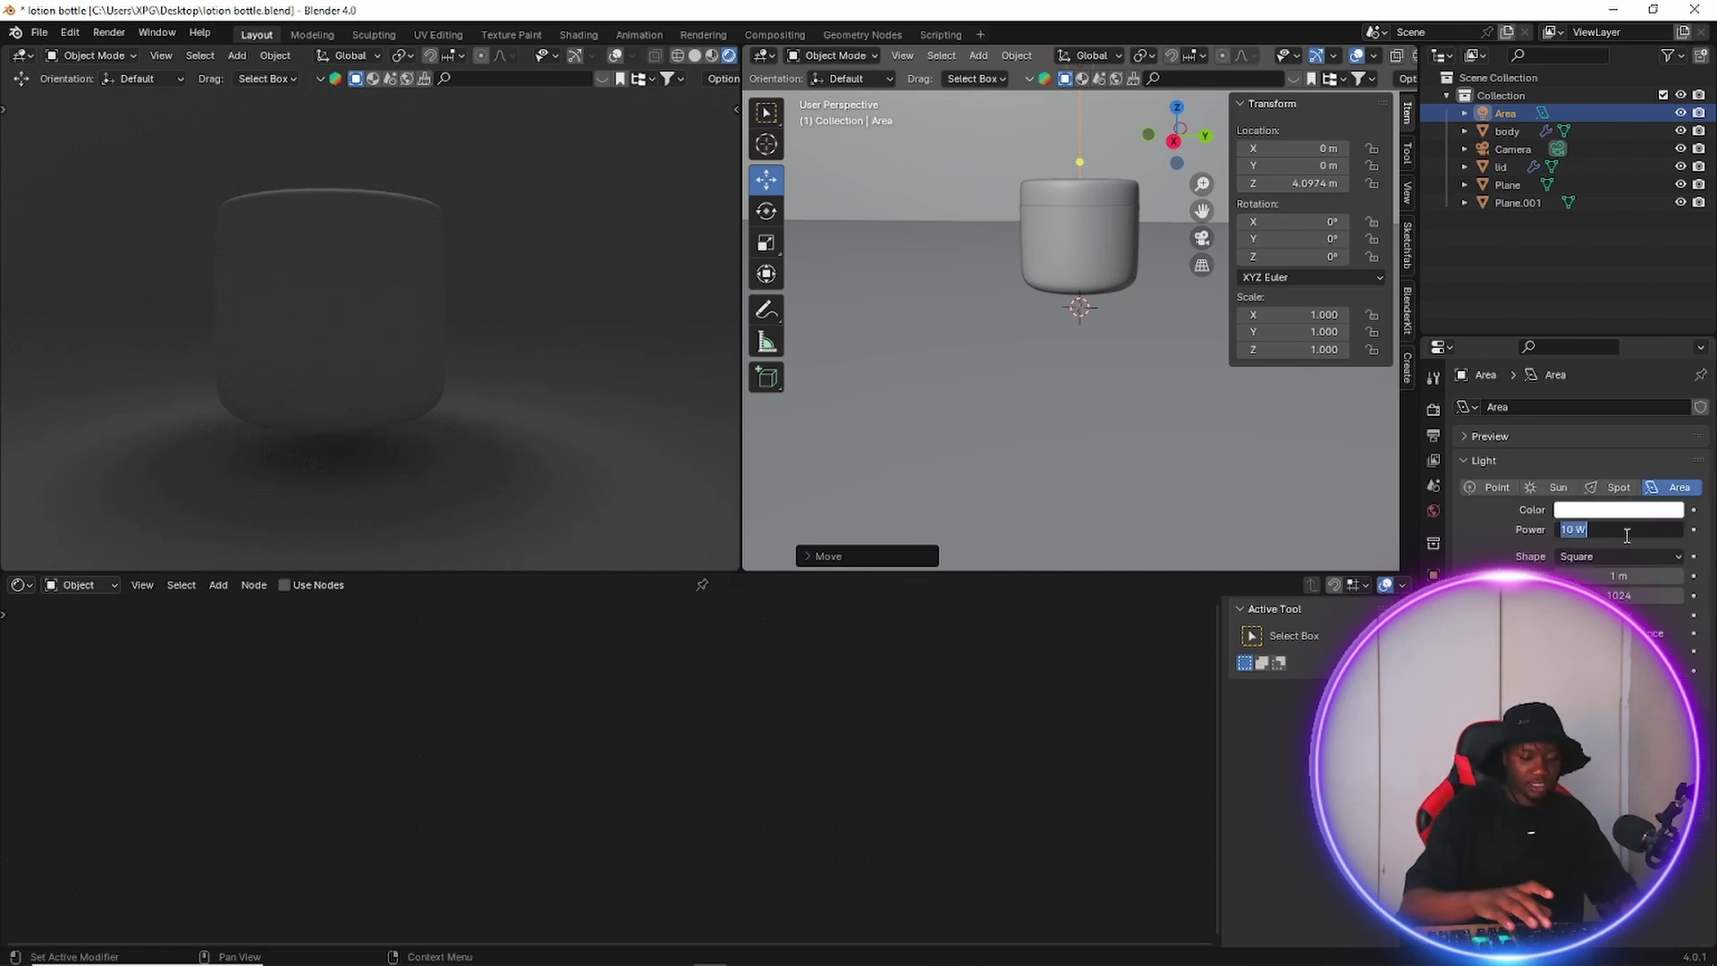
text(1000)
key(Return)
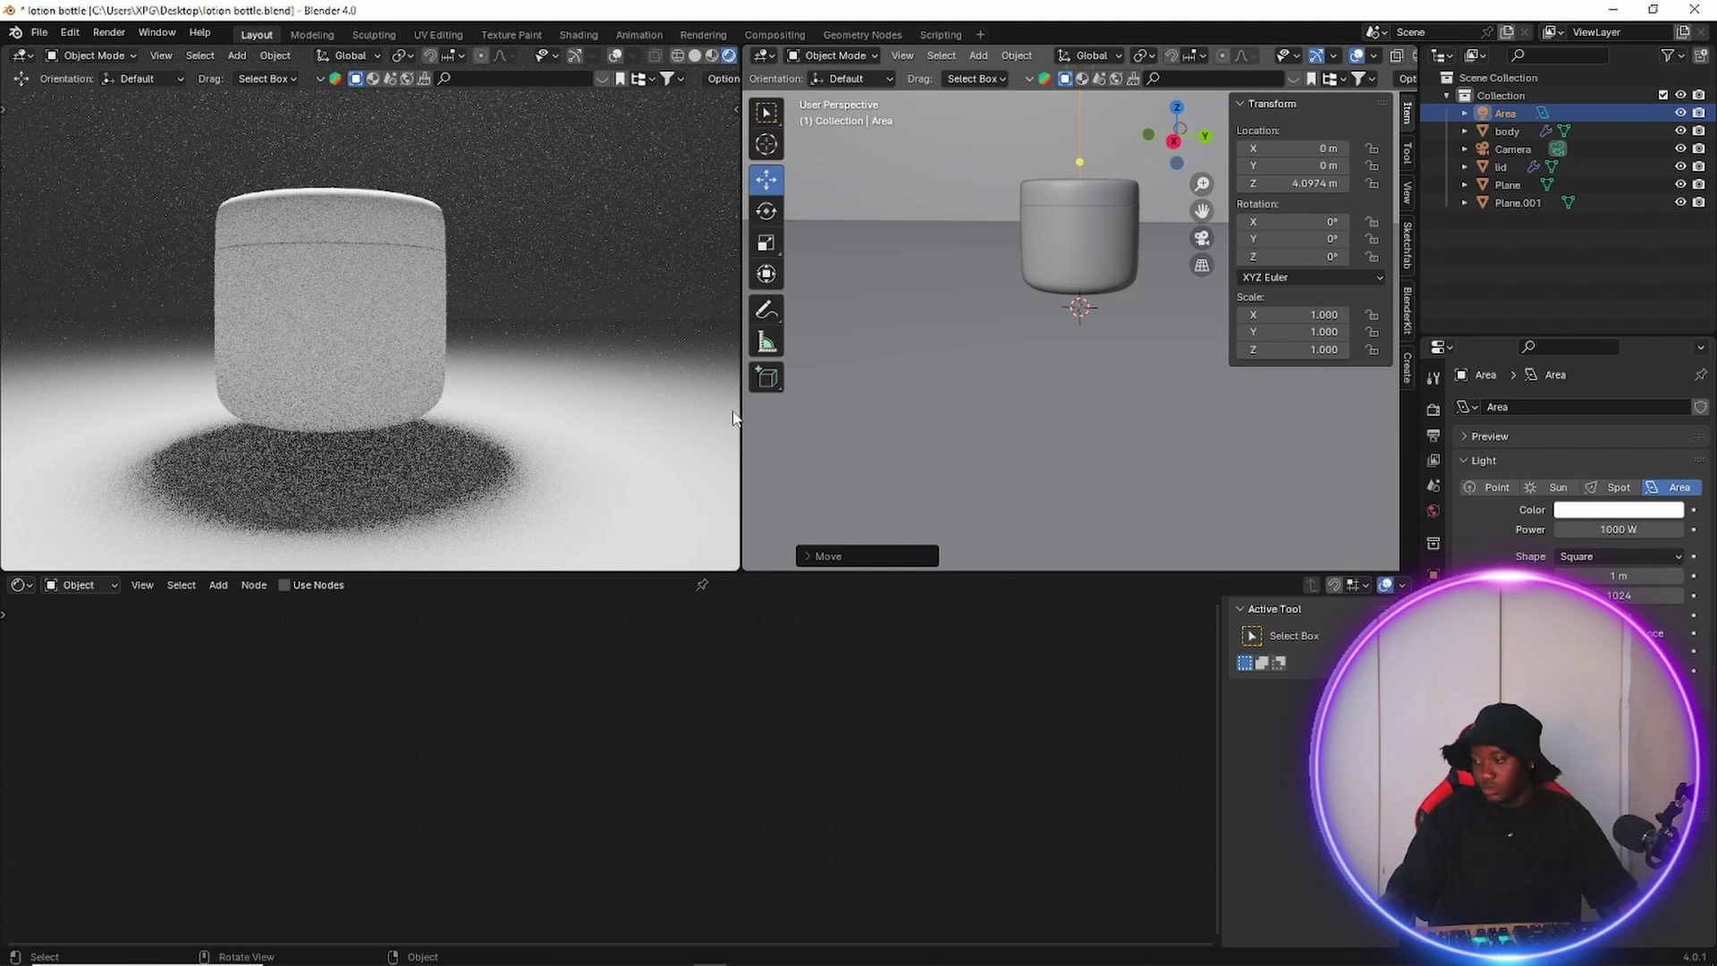
Duplicate the area light and move the copy along Y to about 3.24 m, beside the jar.
scroll(855, 370, down, 3)
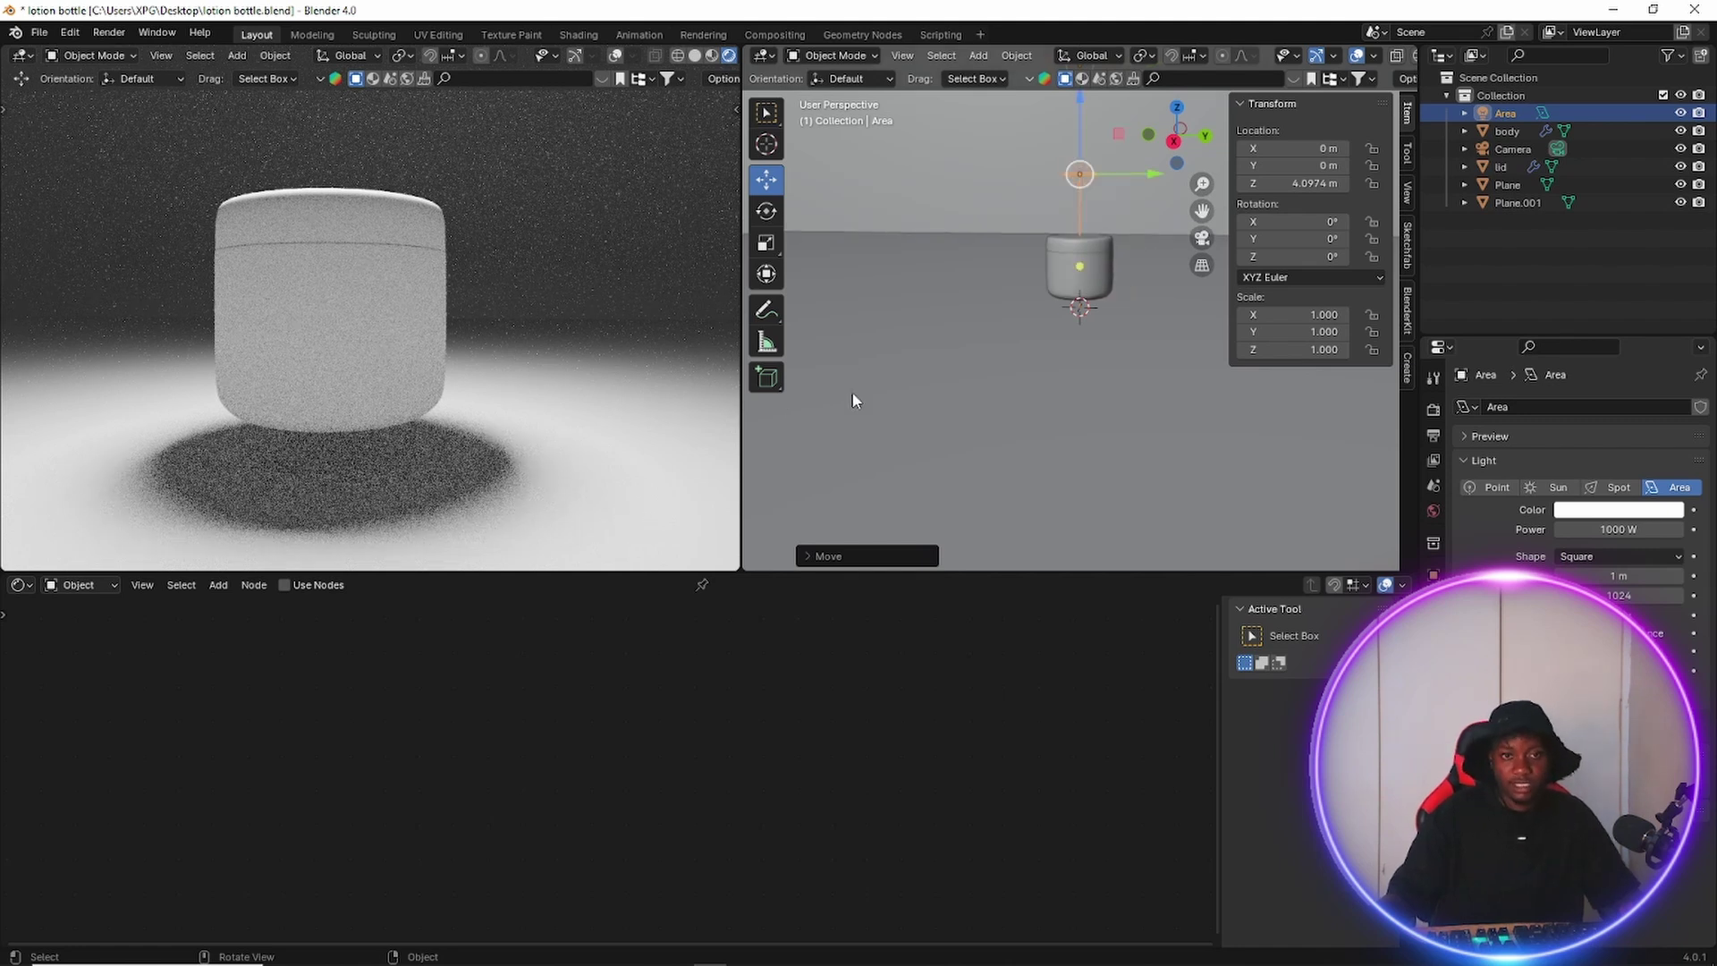
scroll(1059, 357, down, 1)
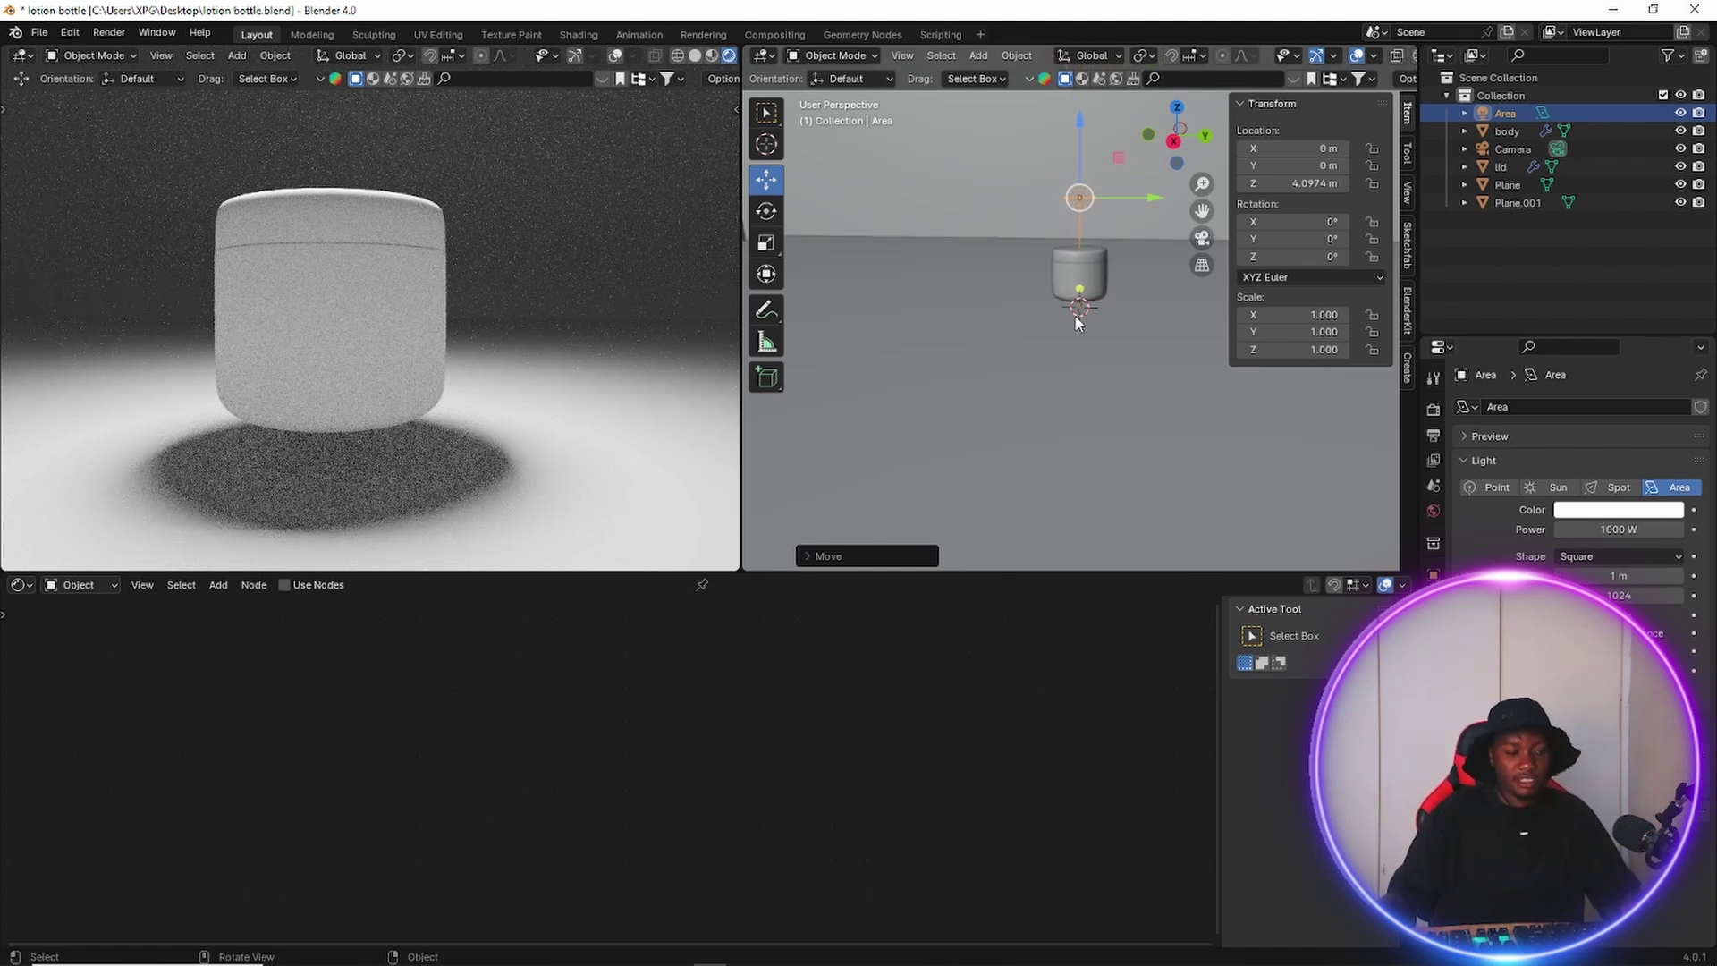
middle_drag(297, 359, 307, 384)
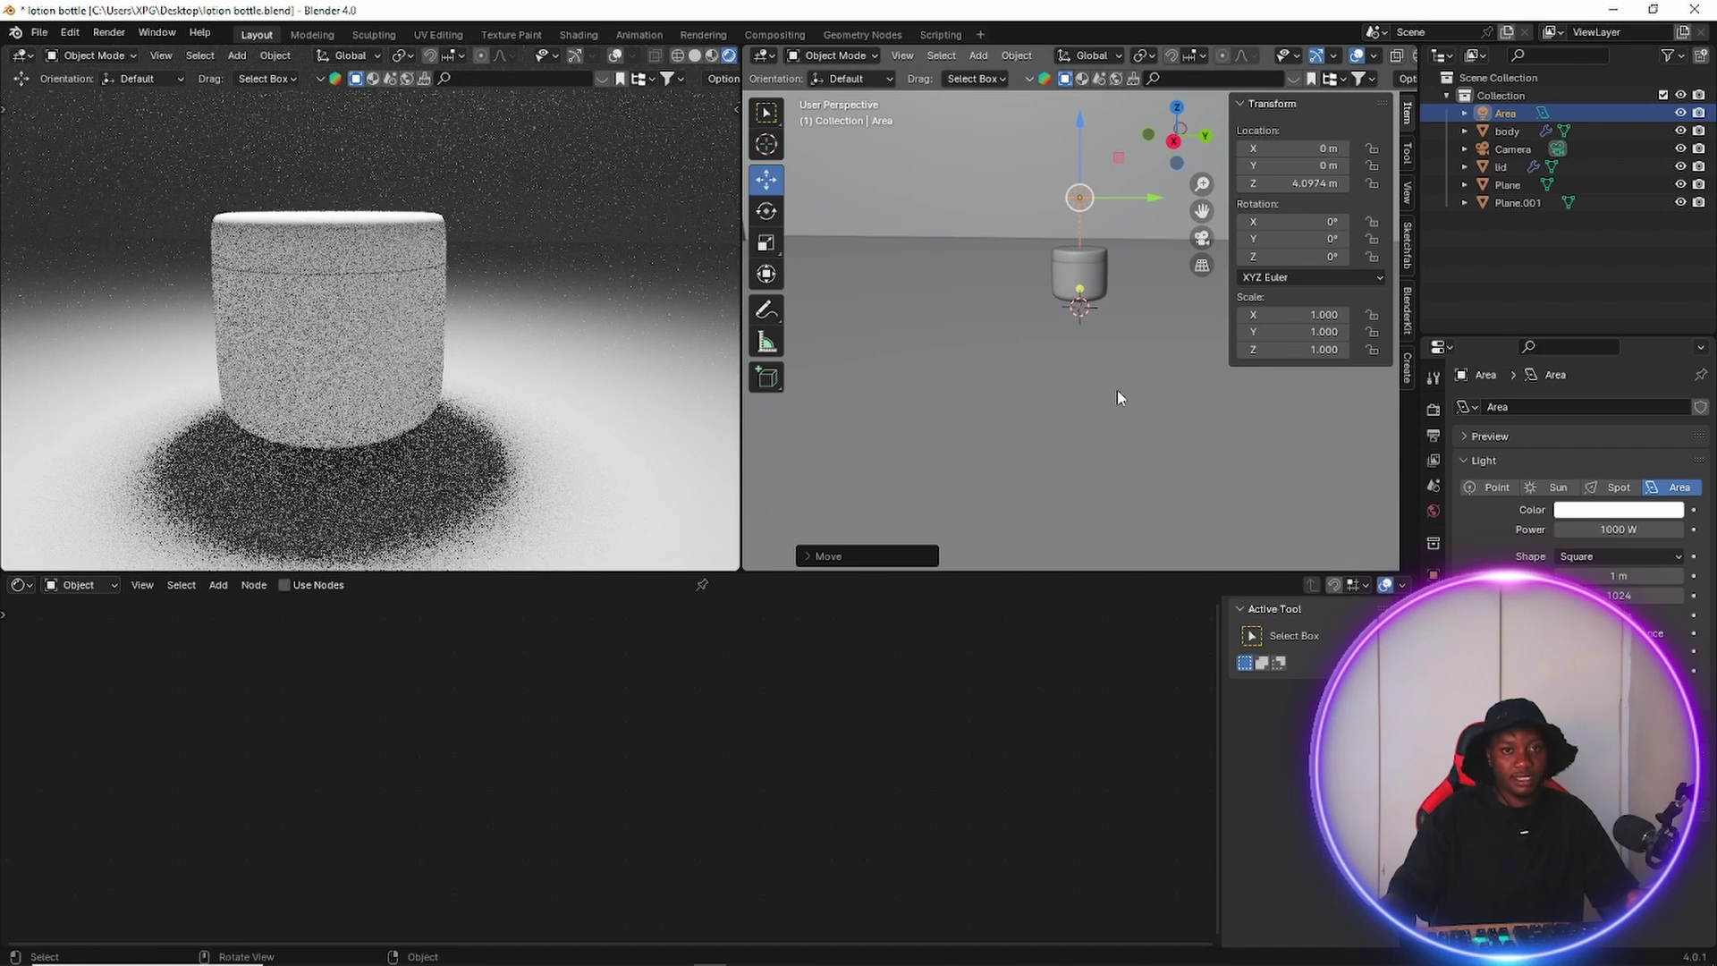
scroll(1058, 391, up, 3)
scroll(1058, 384, up, 1)
shift+middle_drag(1058, 384, 980, 499)
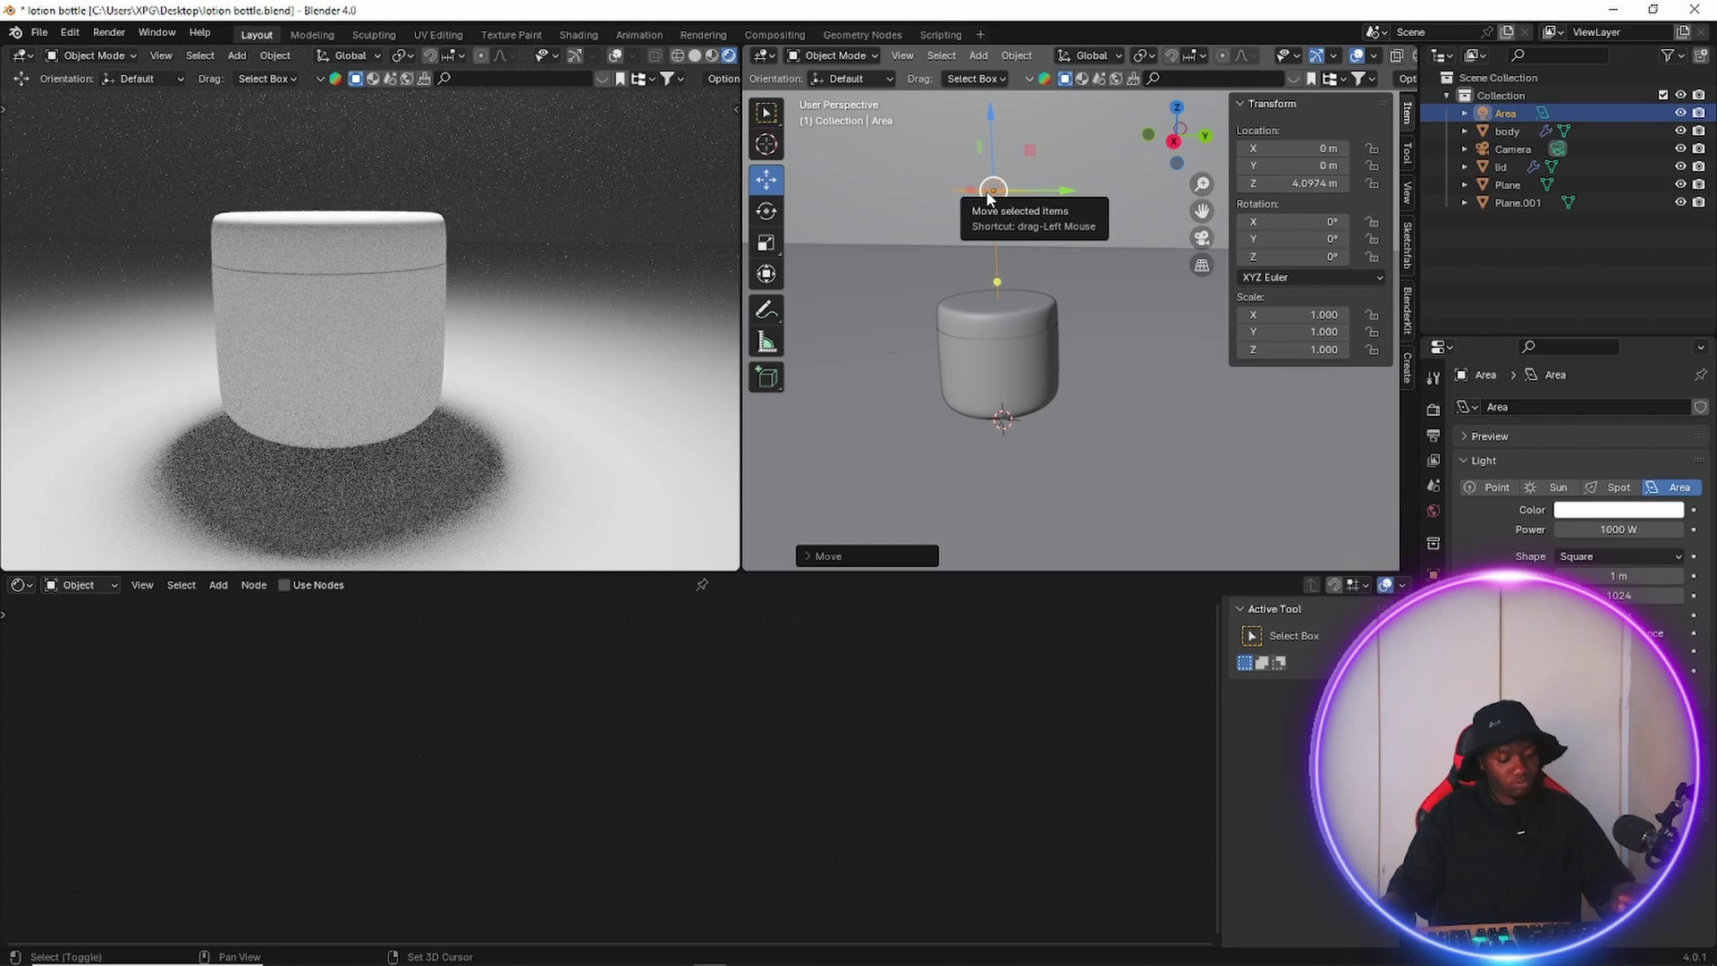
key(shift+d)
key(y)
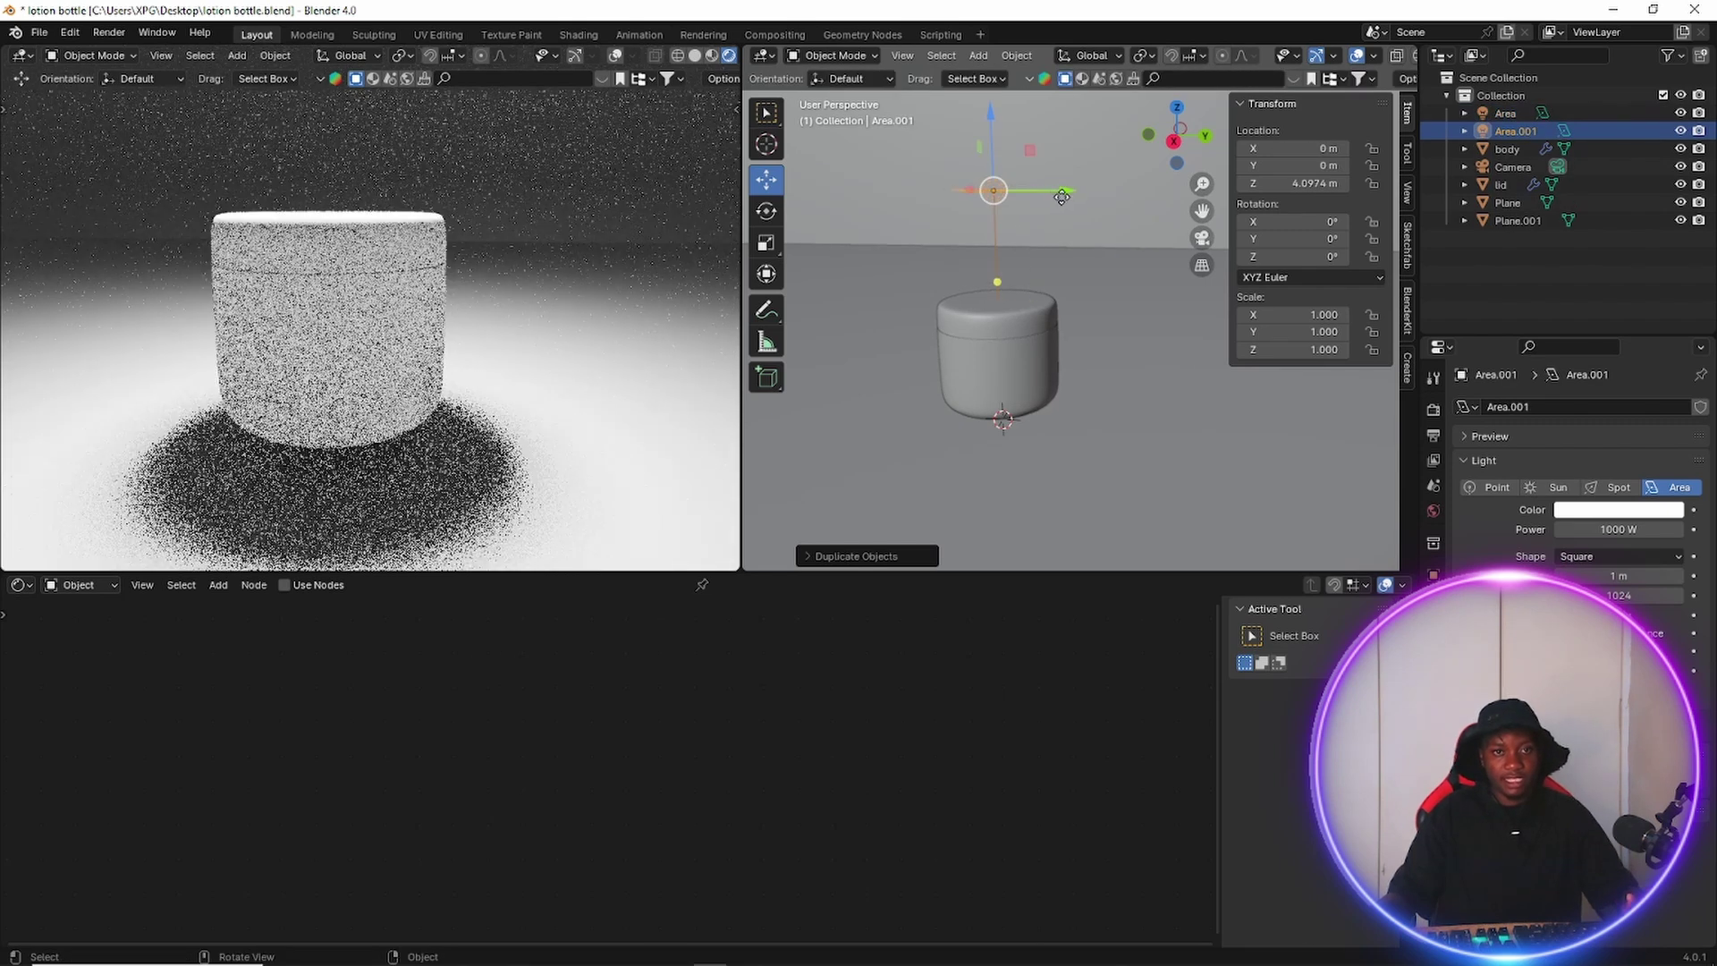
click(1344, 219)
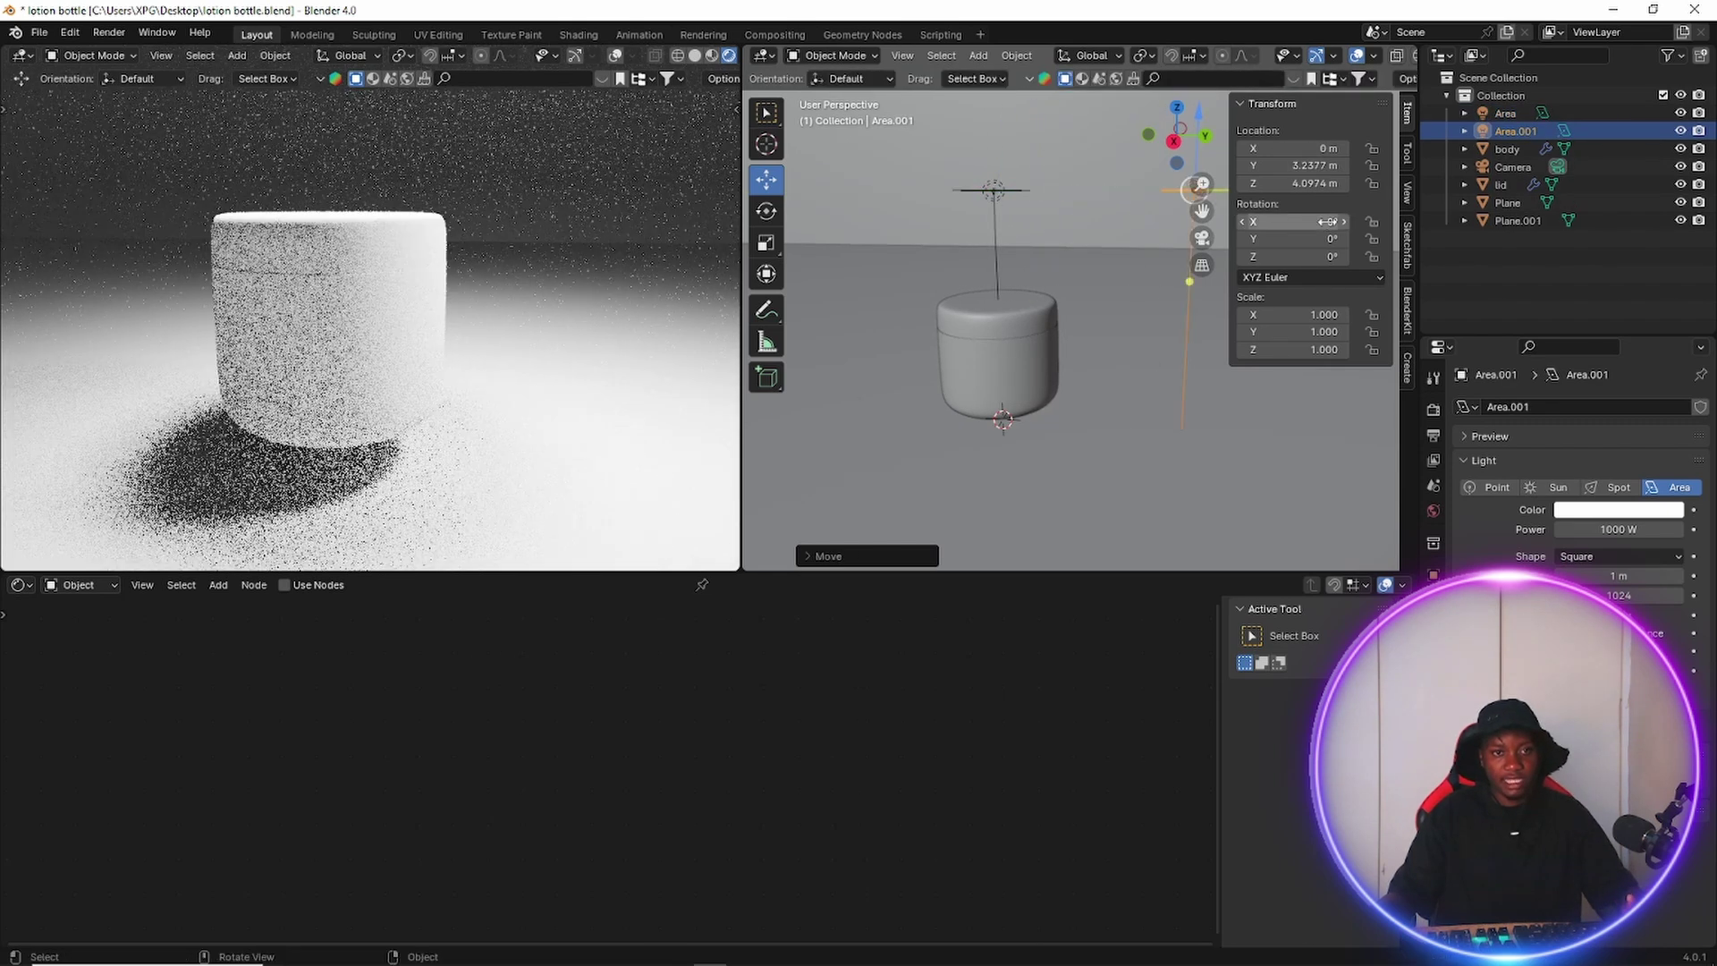
Duplicate the central area light, move the copy to about -2.35 m on Y and nudge it slightly farther from the jar.
scroll(1161, 357, down, 2)
scroll(988, 227, up, 2)
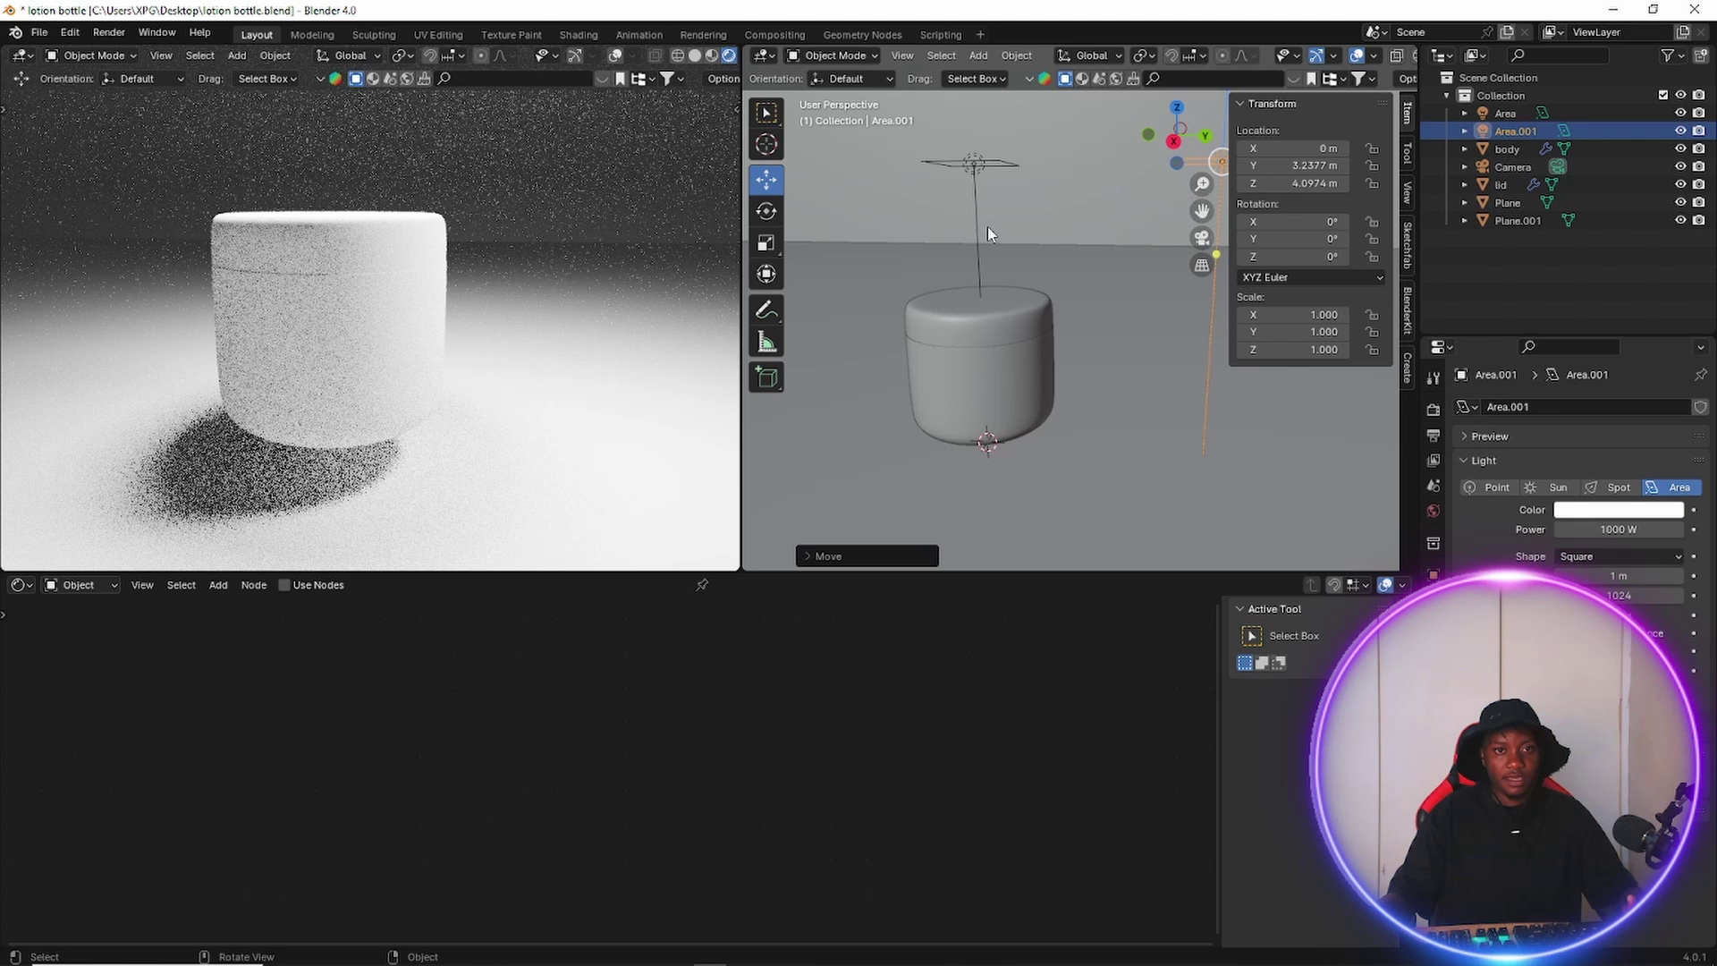
click(977, 164)
key(shift+d)
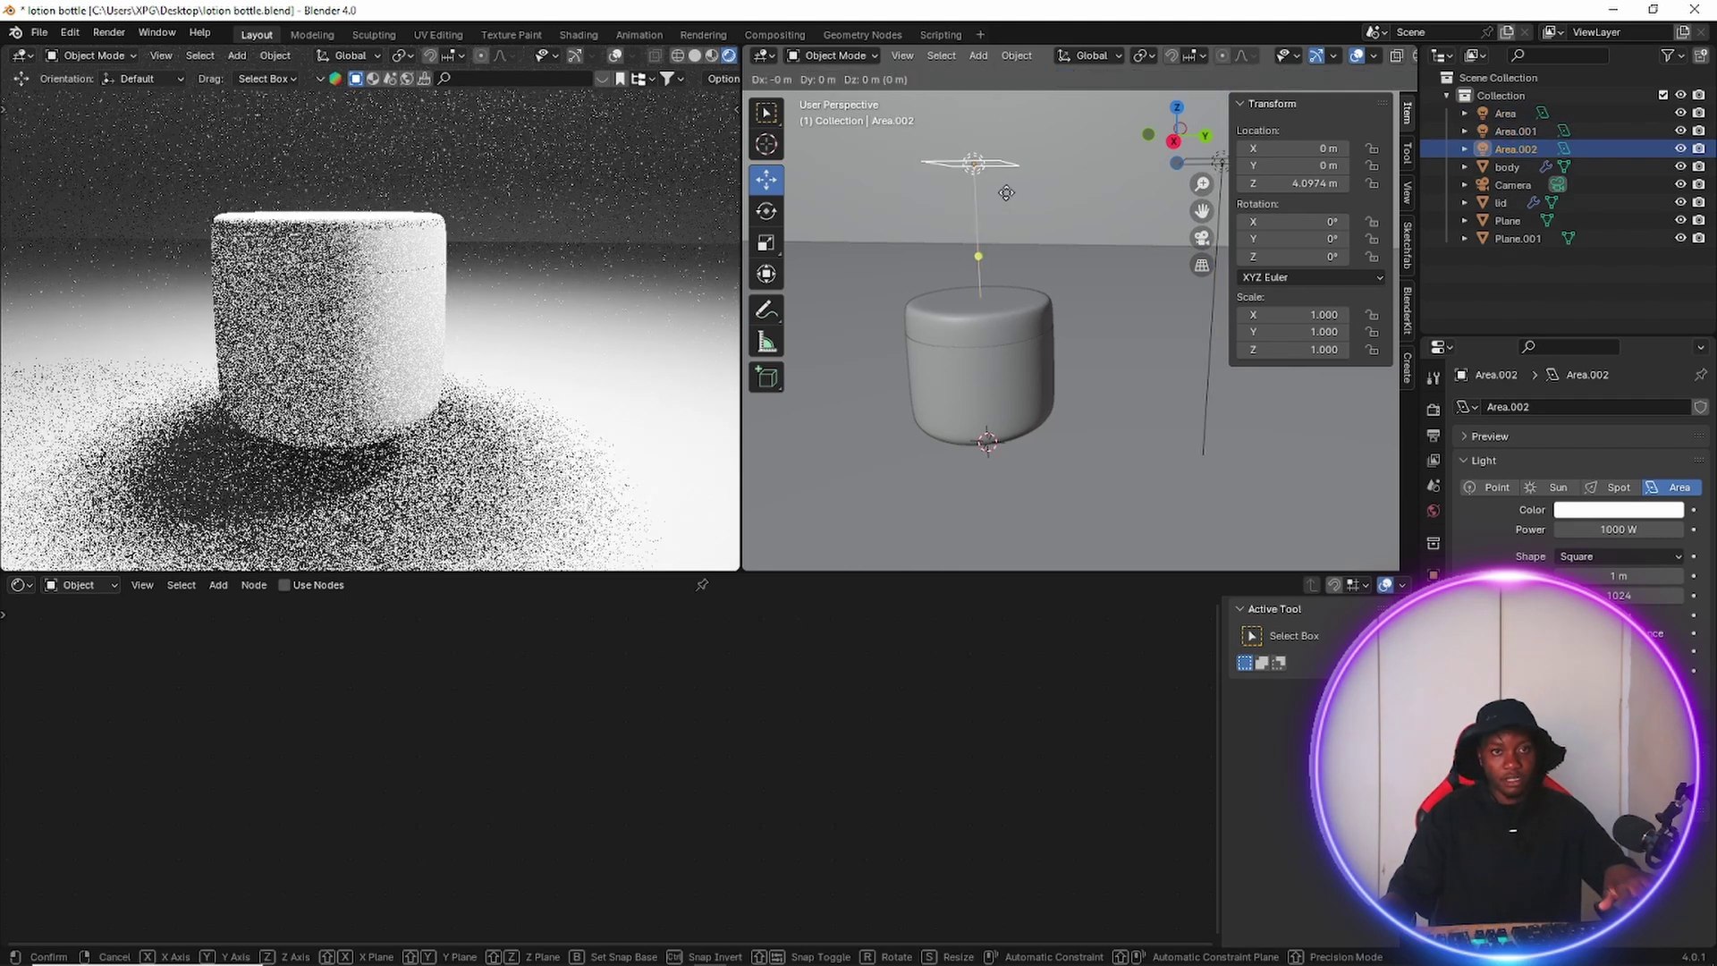
right_click(989, 184)
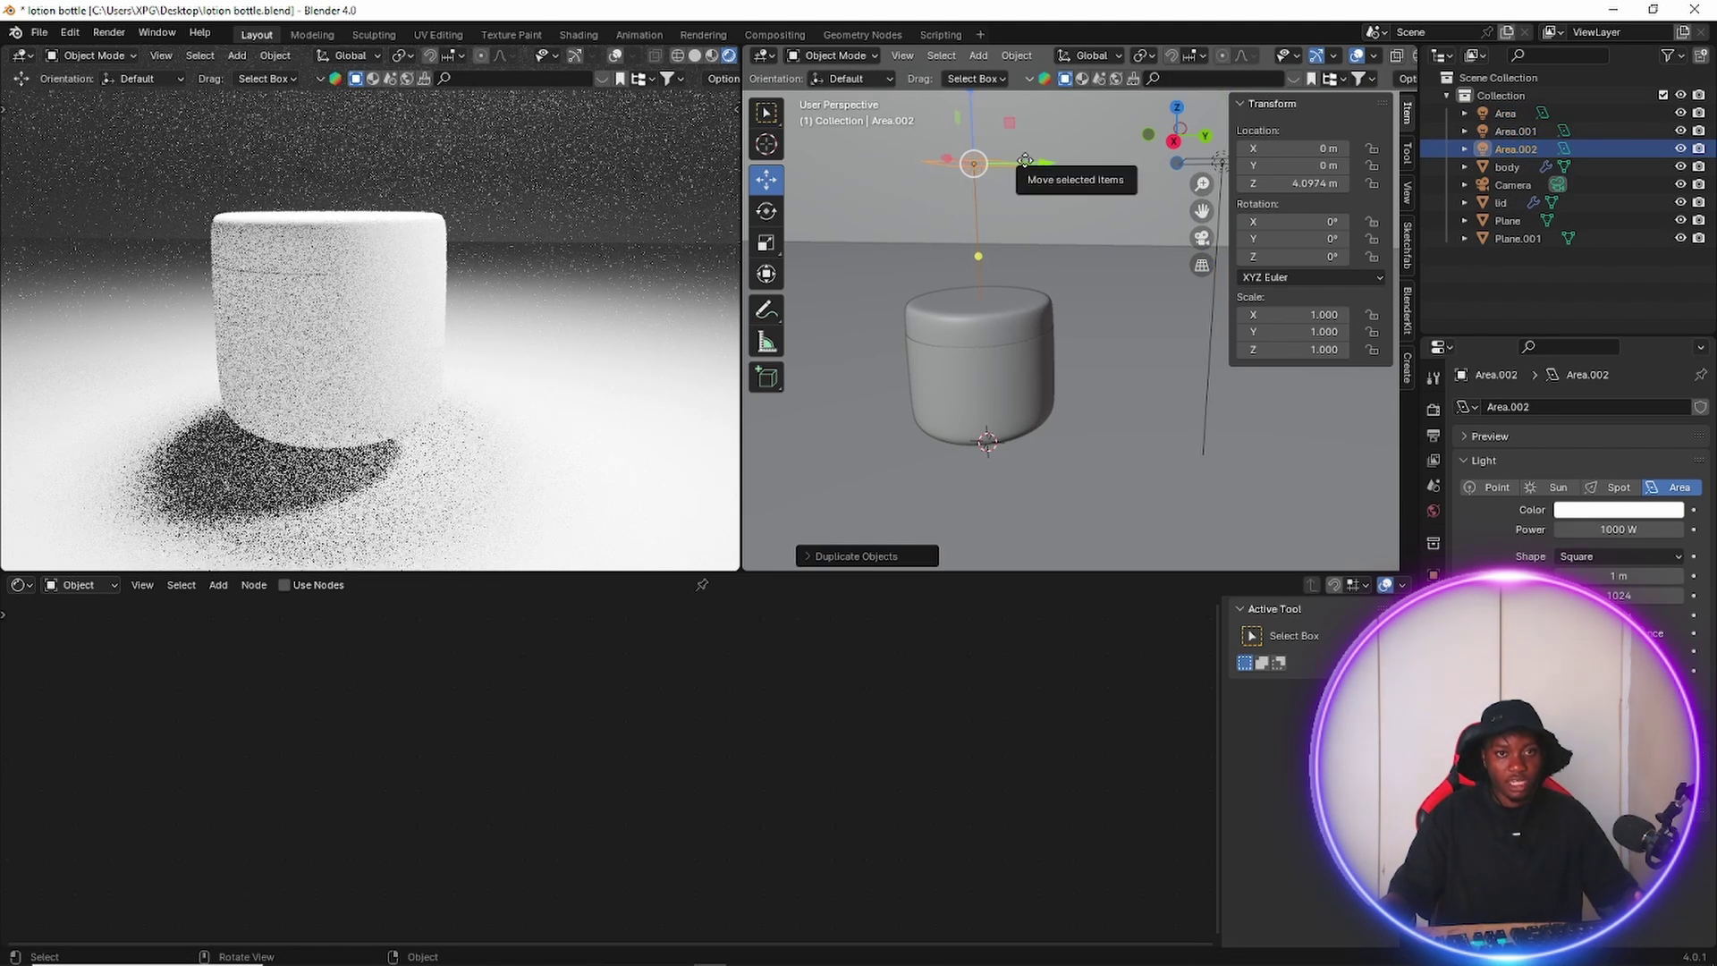
drag(1029, 164, 828, 164)
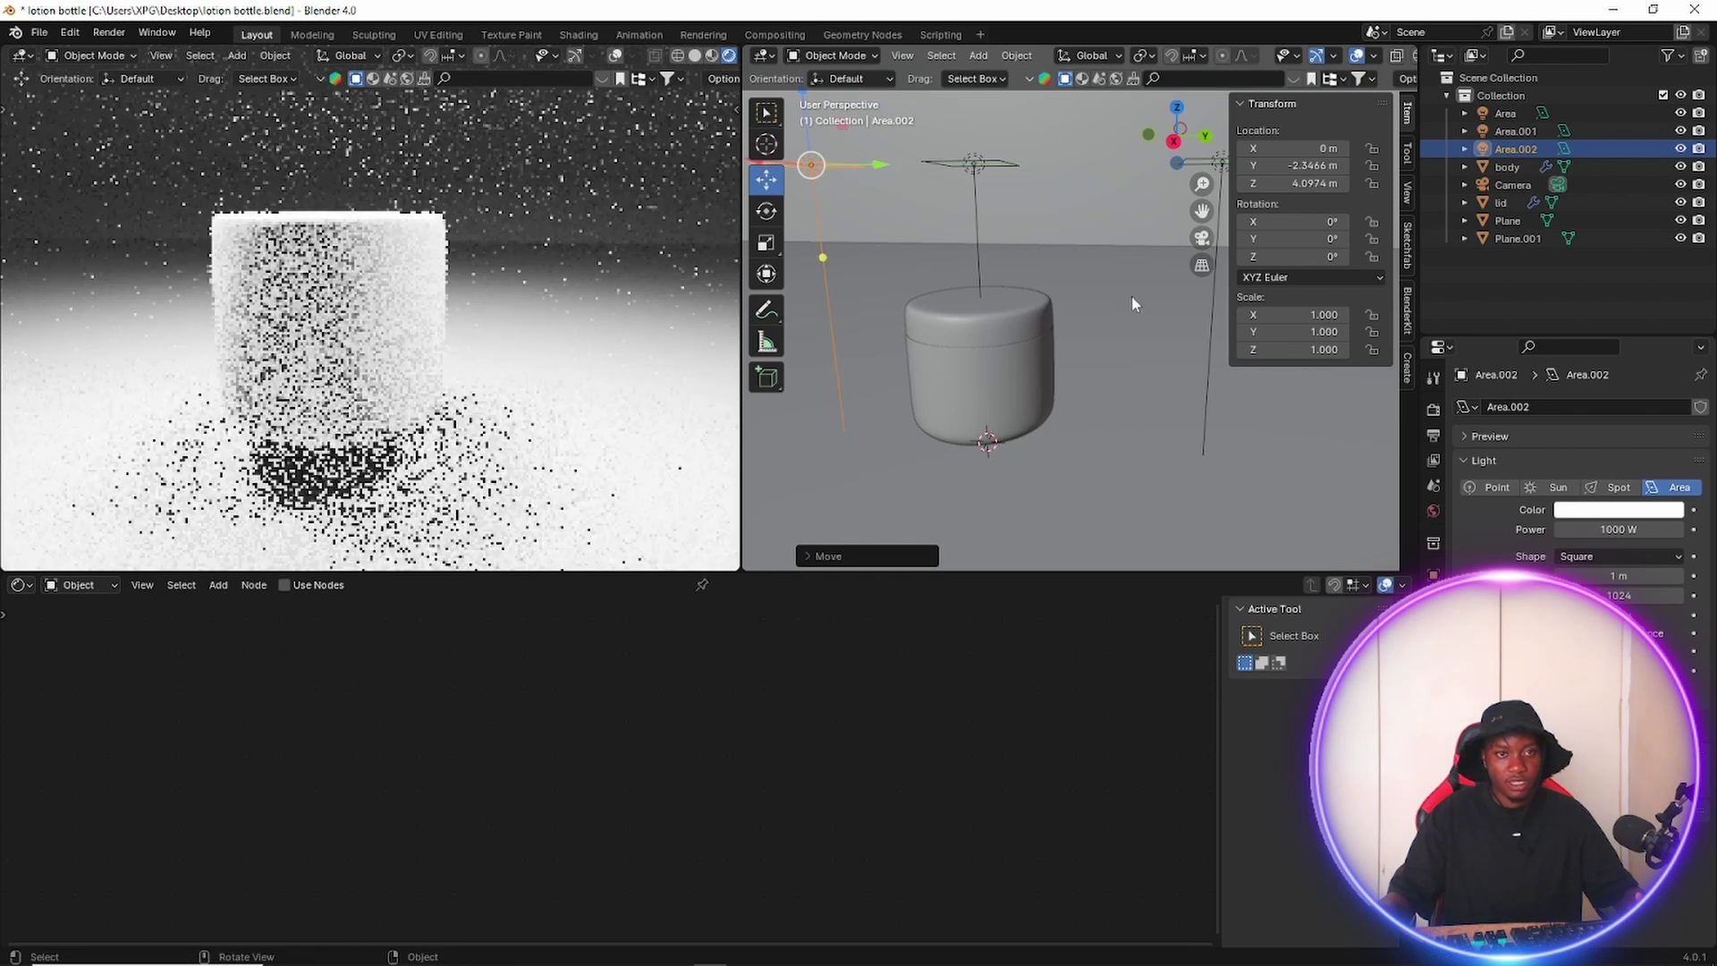
scroll(1130, 295, down, 2)
mouse_move(1038, 365)
middle_down()
mouse_move(1086, 379)
mouse_move(1046, 345)
middle_up()
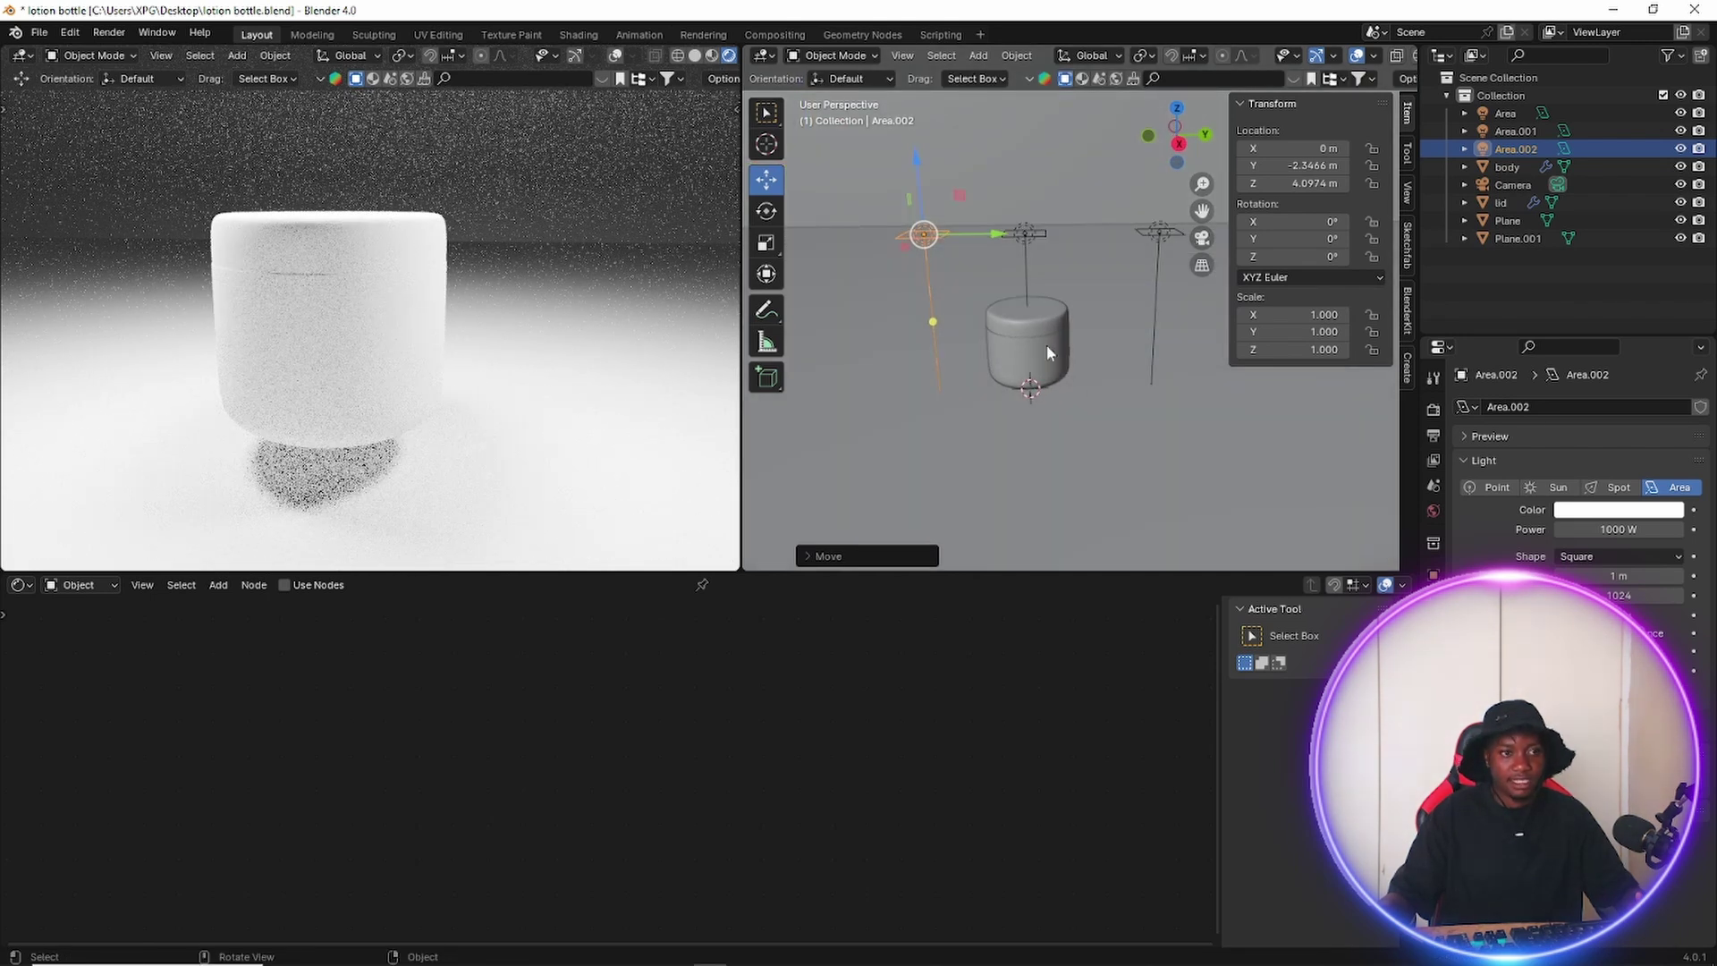
drag(980, 232, 960, 233)
Move the central area light forward along X to about 1.48 m.
click(1026, 232)
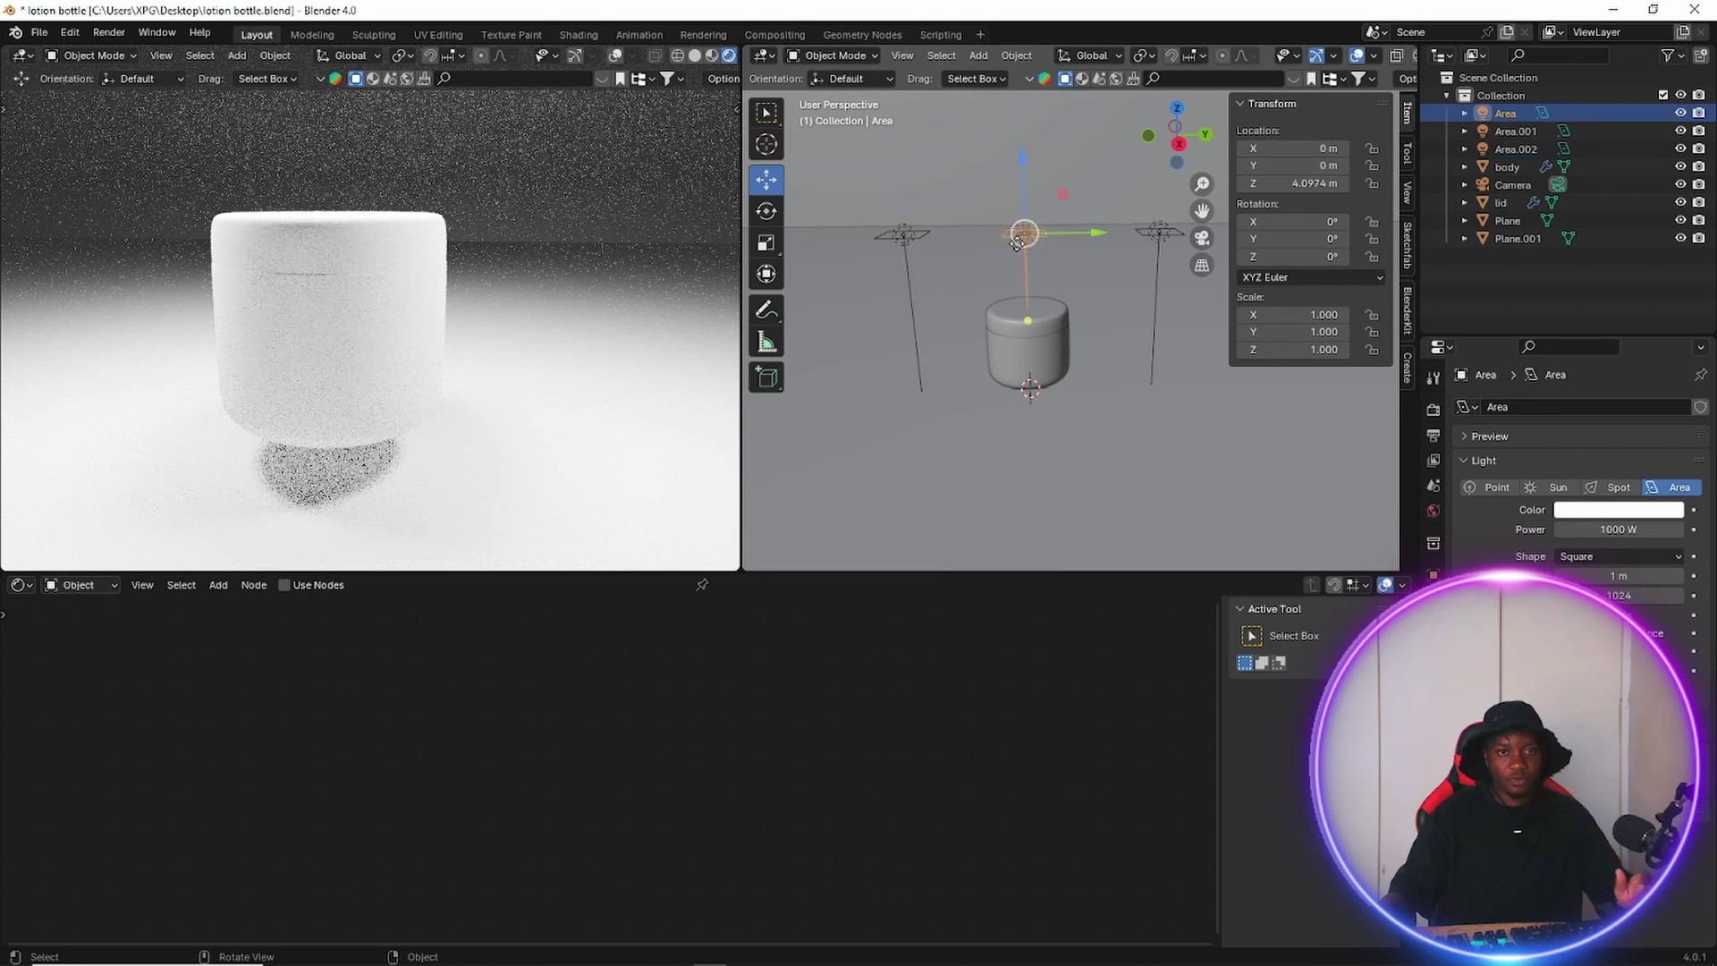
middle_drag(1068, 249, 974, 260)
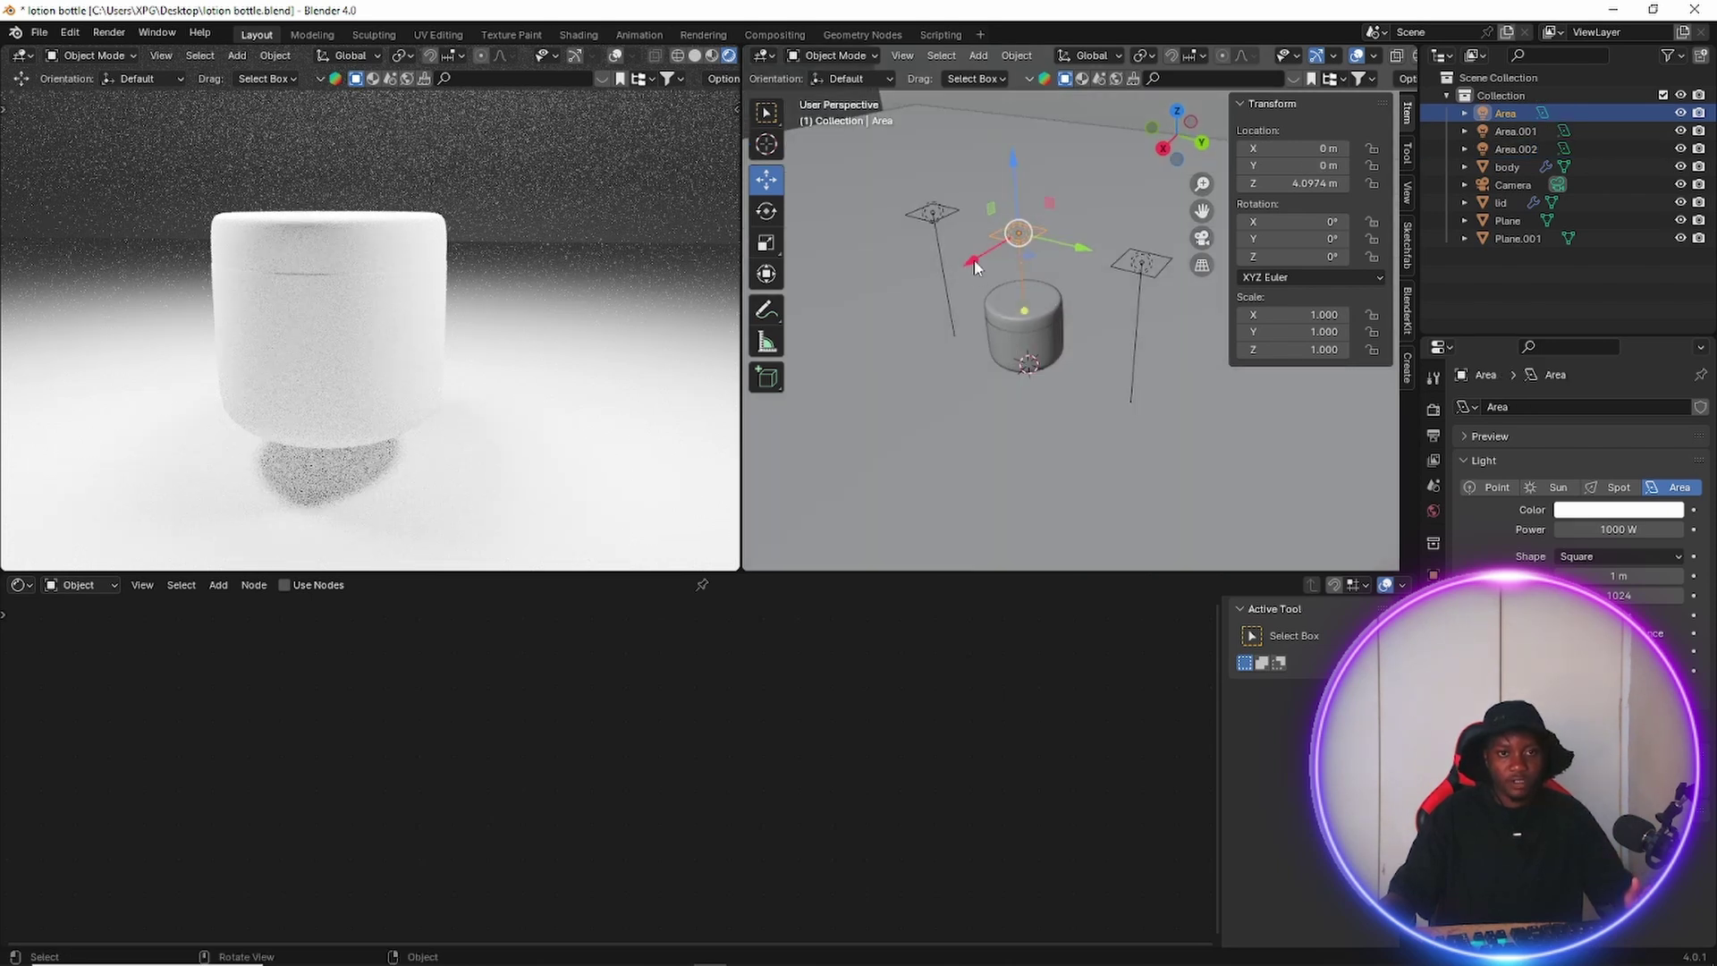
drag(974, 260, 932, 290)
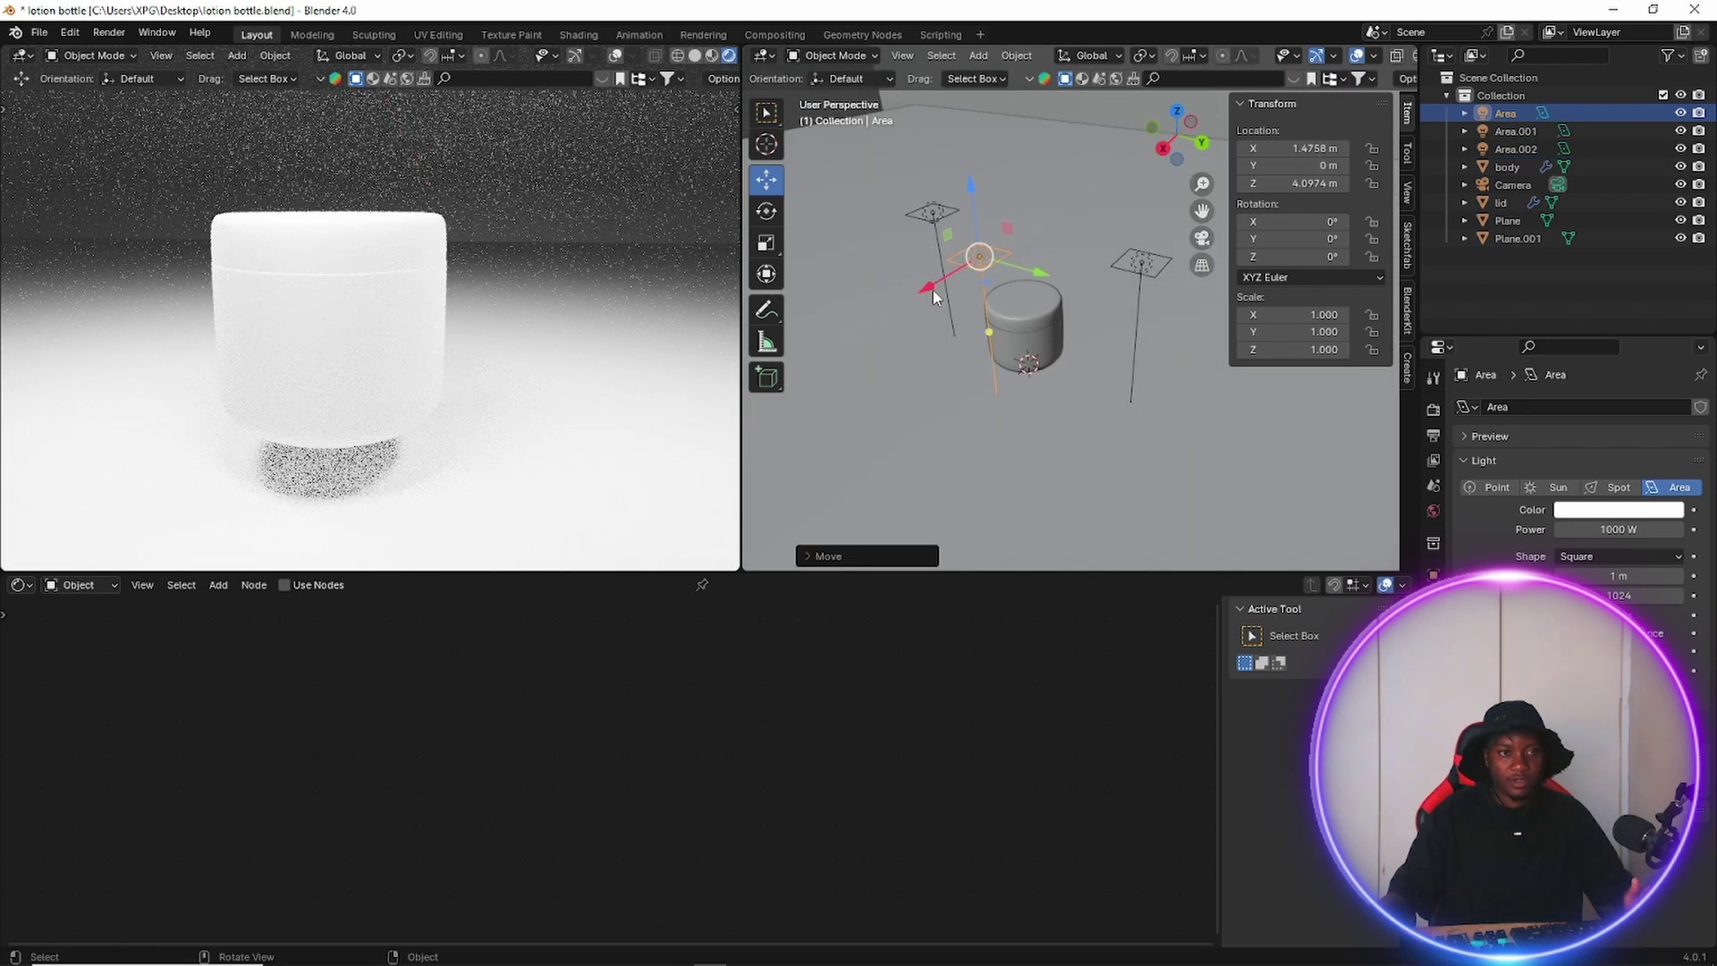
Select the jar's lid and create a new material for it.
scroll(1005, 444, up, 2)
middle_drag(1005, 445, 1118, 402)
middle_drag(841, 434, 840, 411)
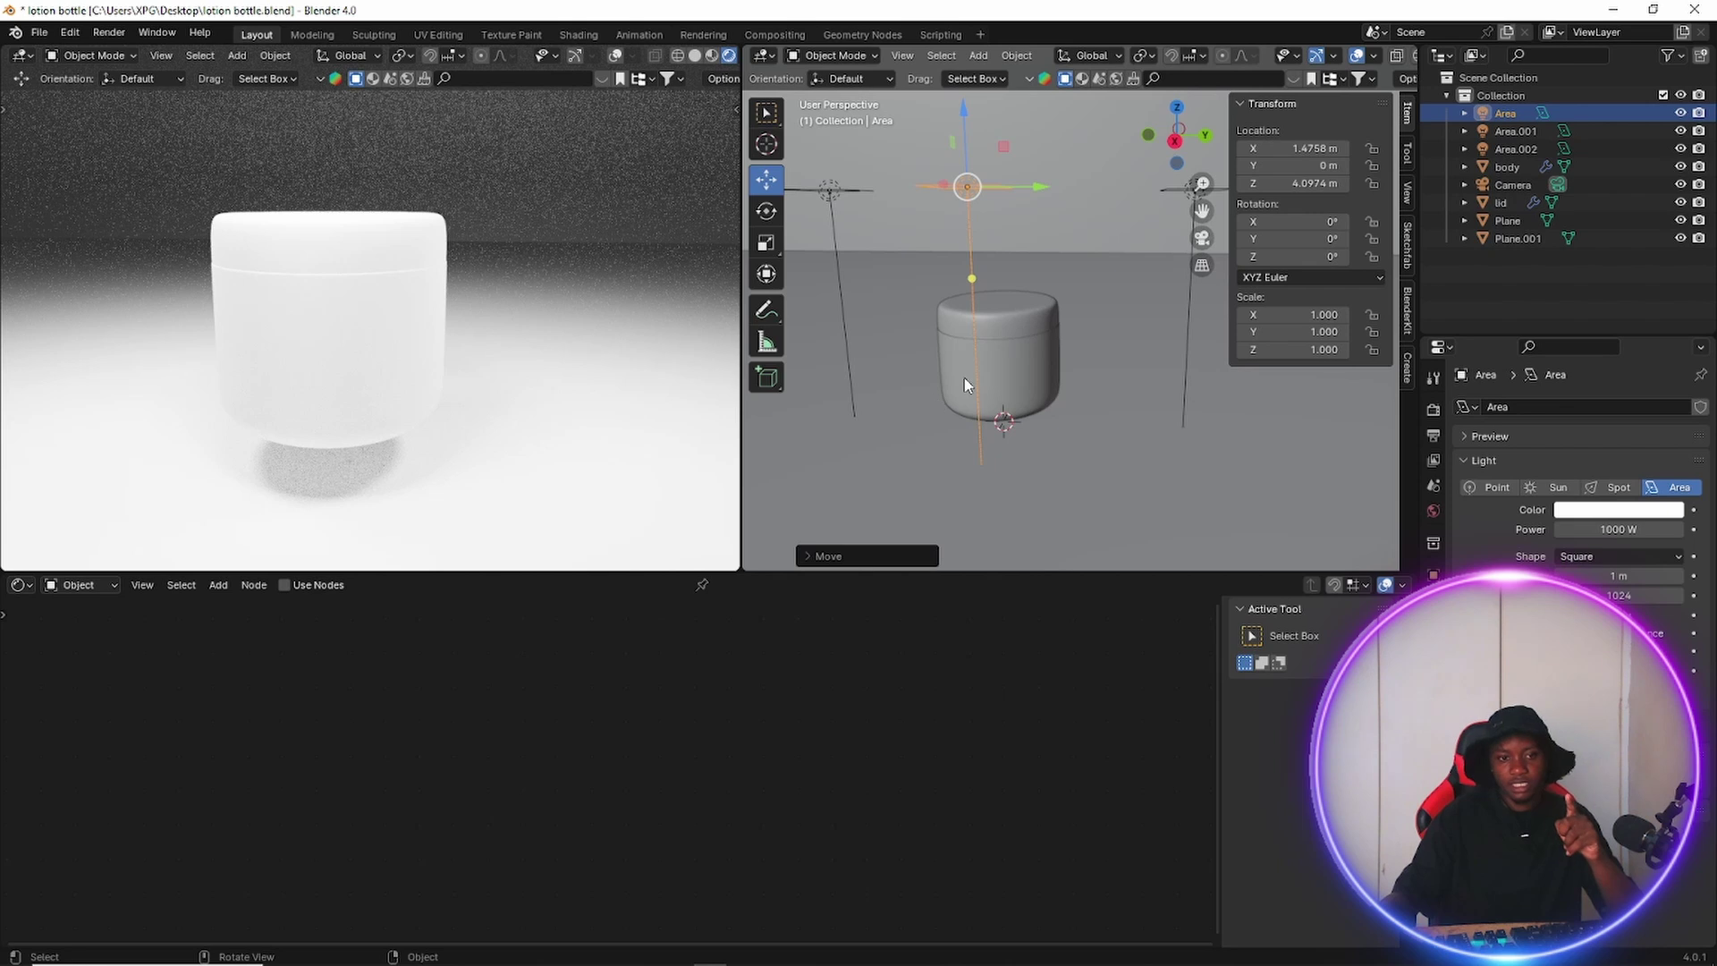
click(1019, 333)
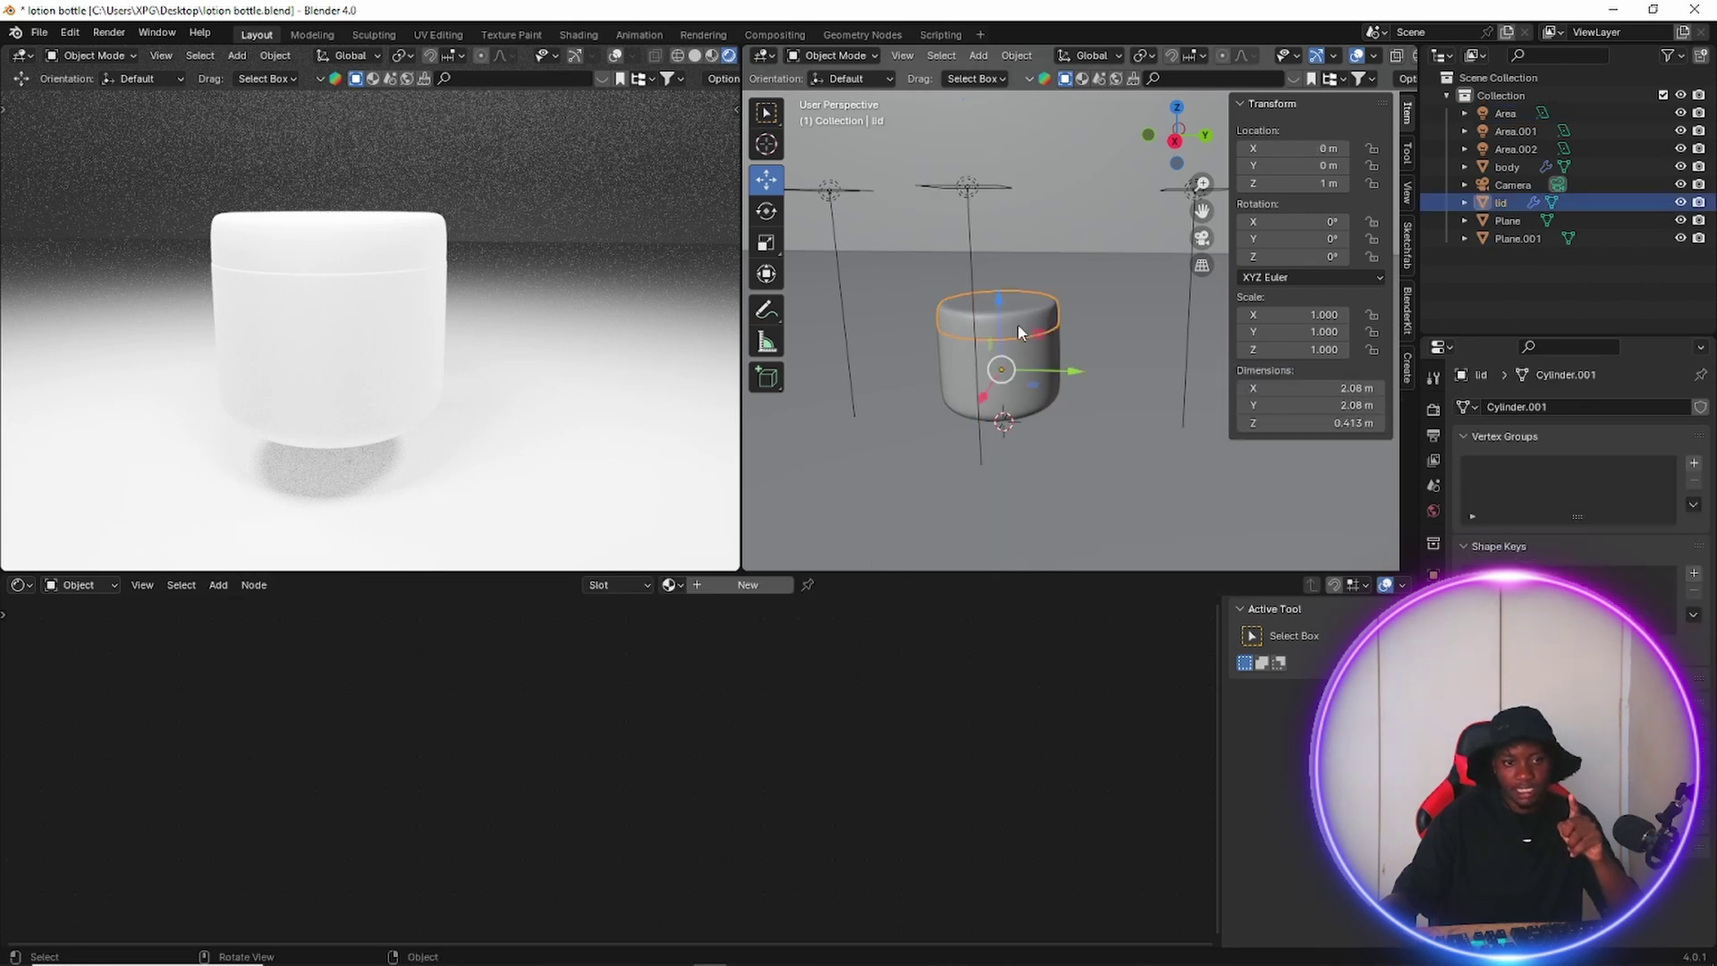
click(748, 586)
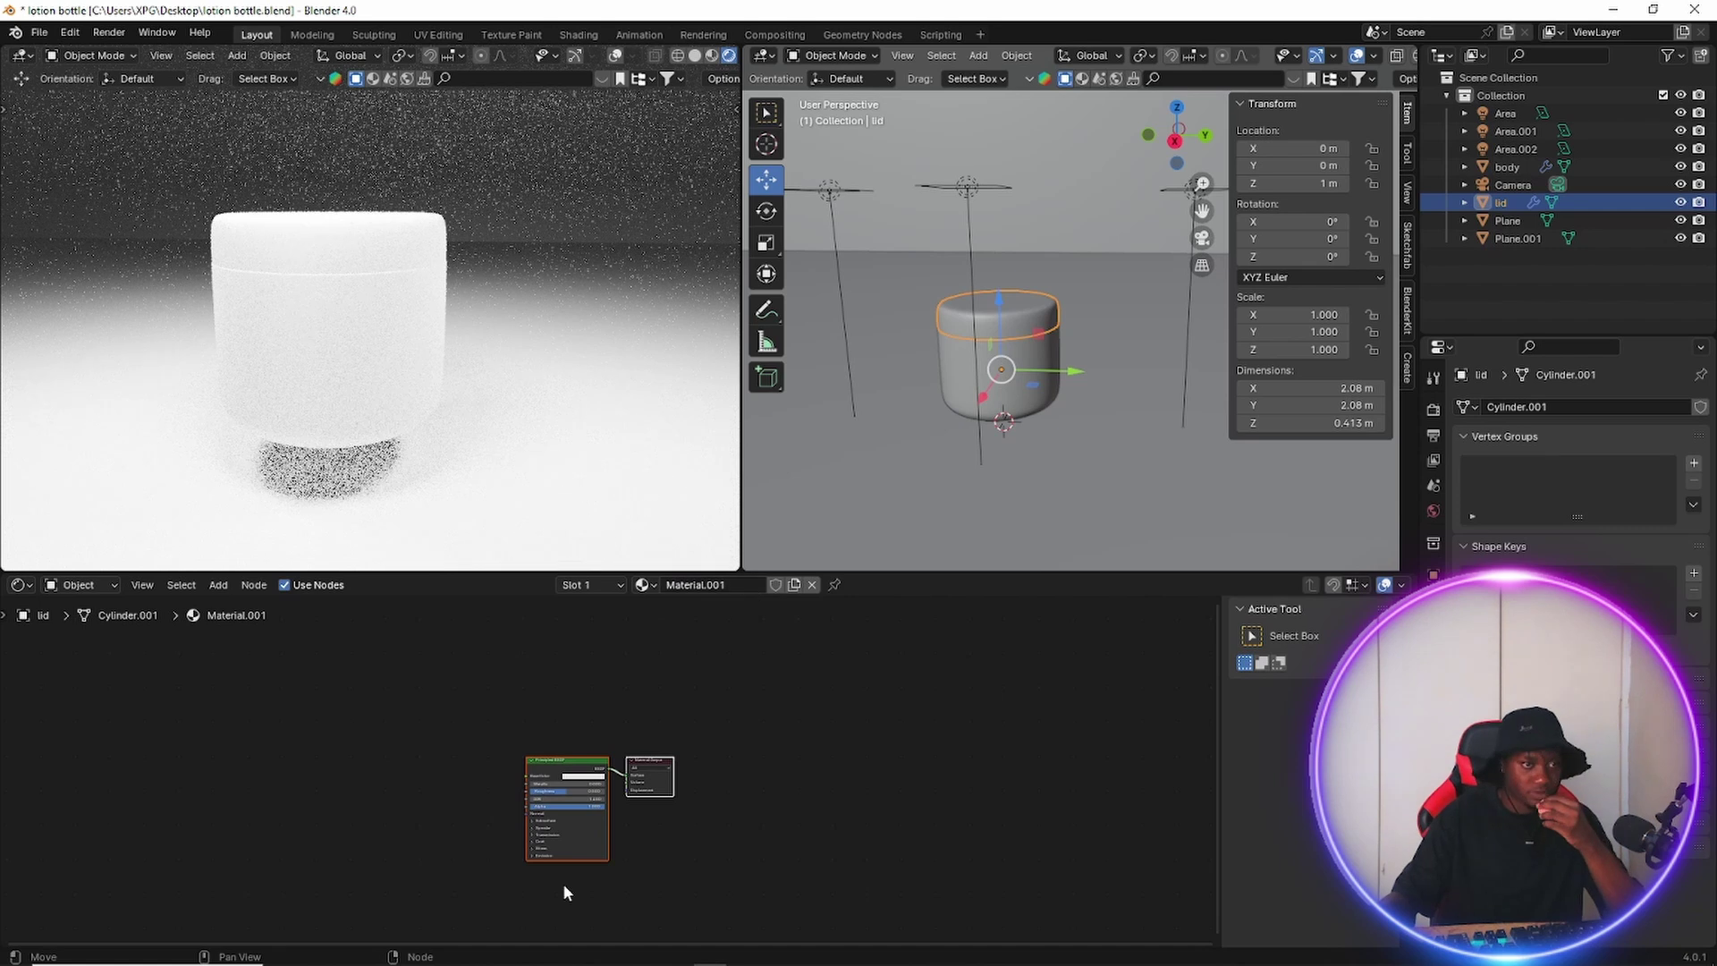
Set the lid material's base color to a saturated purple and its roughness to 0.000.
scroll(591, 882, up, 1)
middle_drag(661, 842, 778, 797)
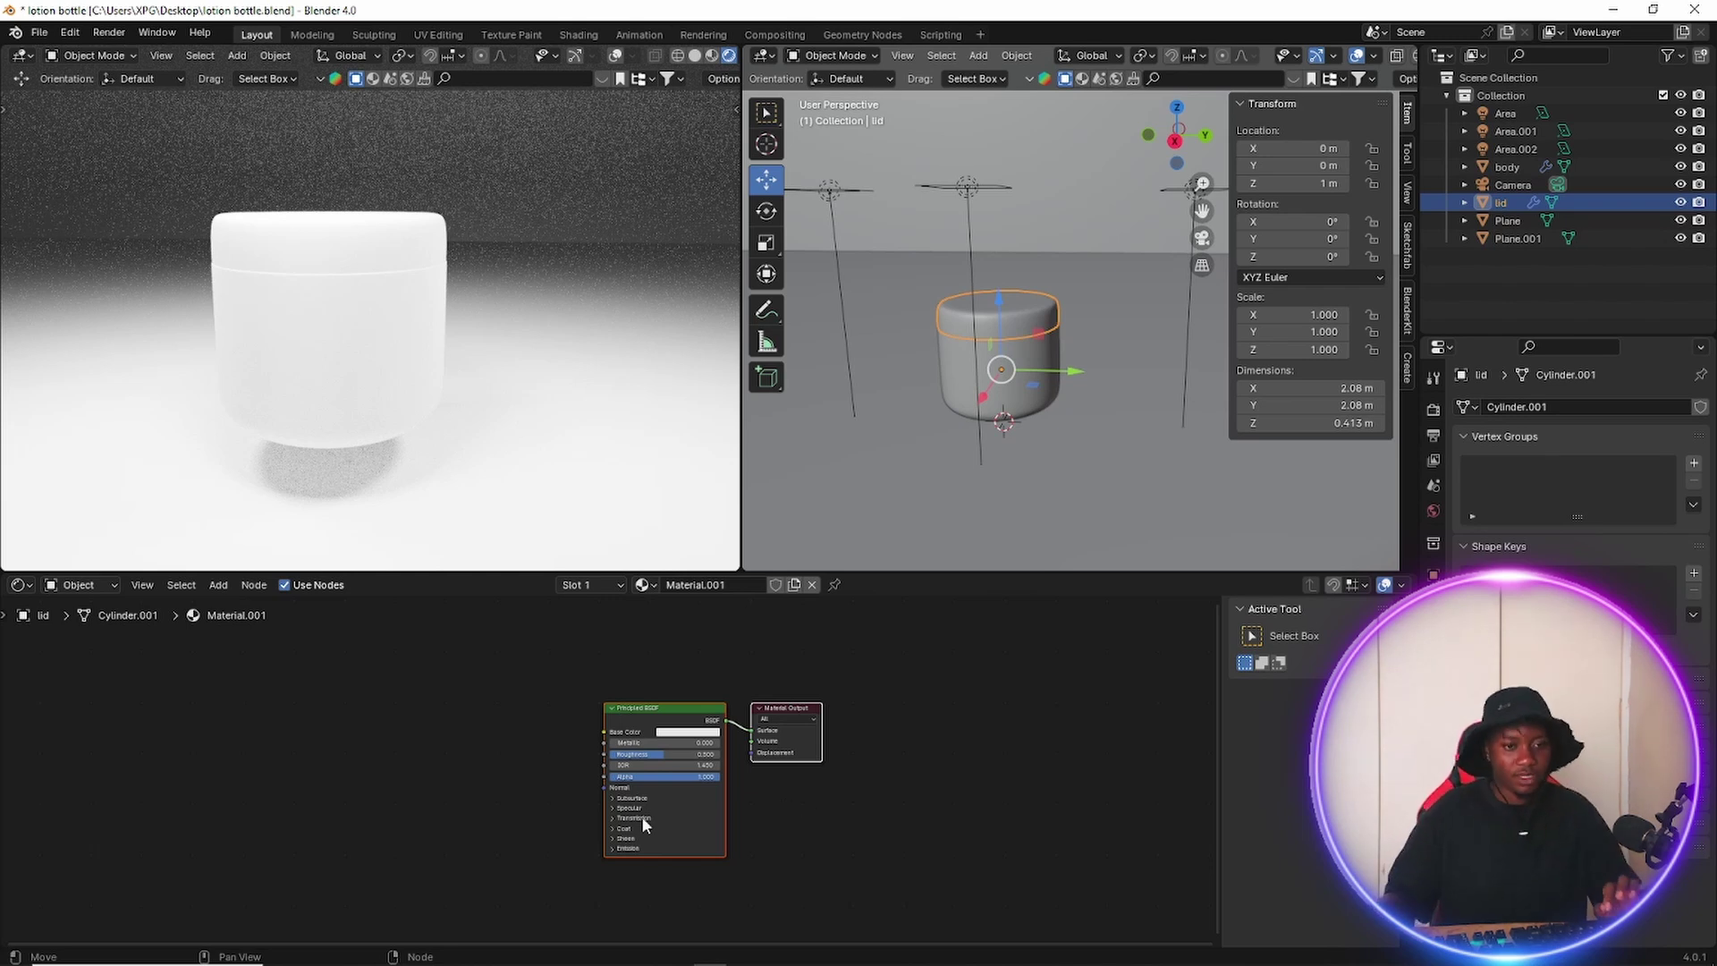
scroll(576, 861, up, 4)
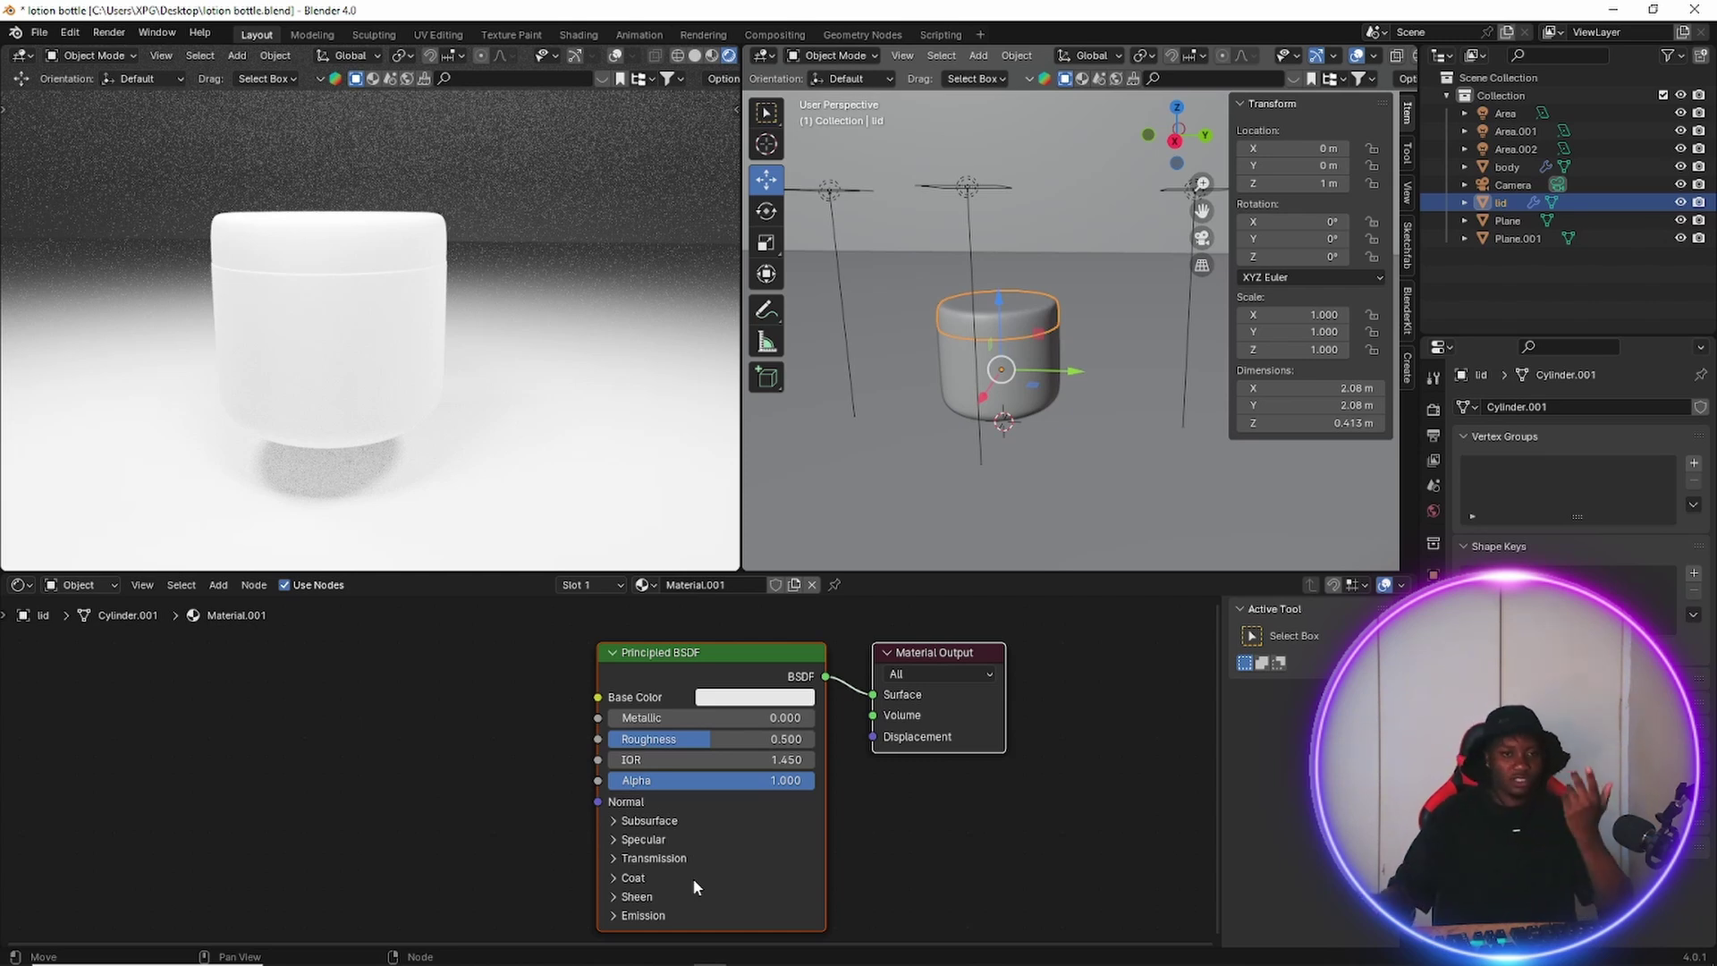
click(767, 701)
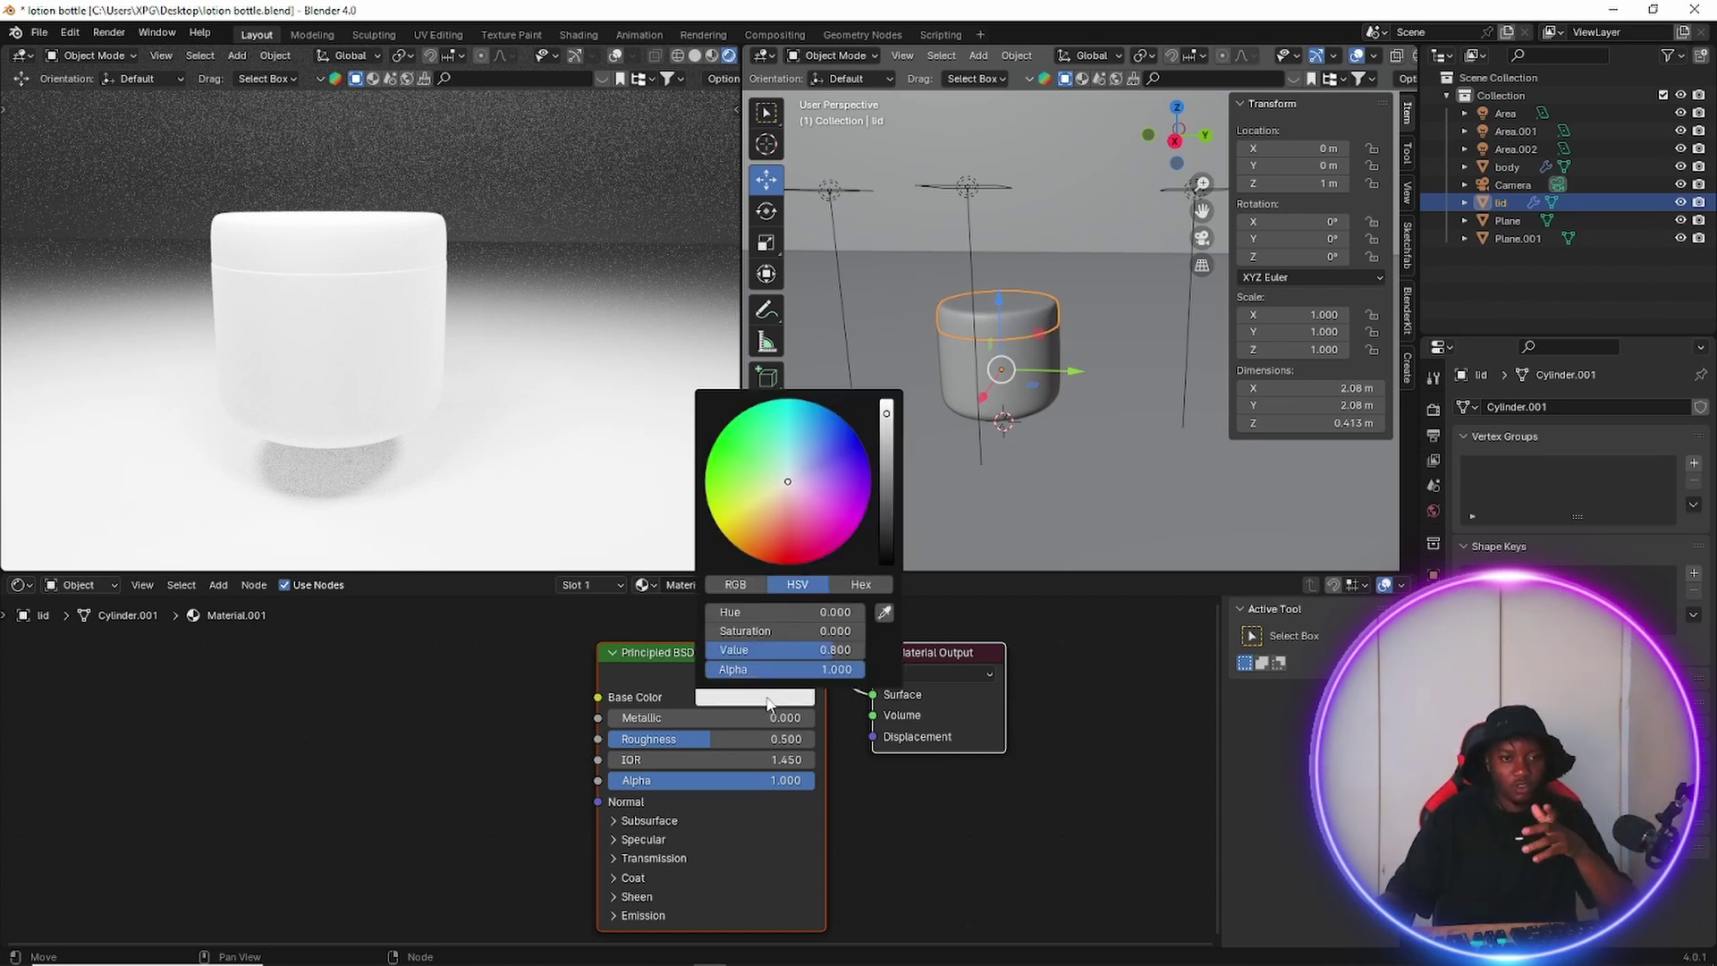
mouse_move(792, 475)
mouse_down()
mouse_move(841, 456)
mouse_move(861, 516)
mouse_up()
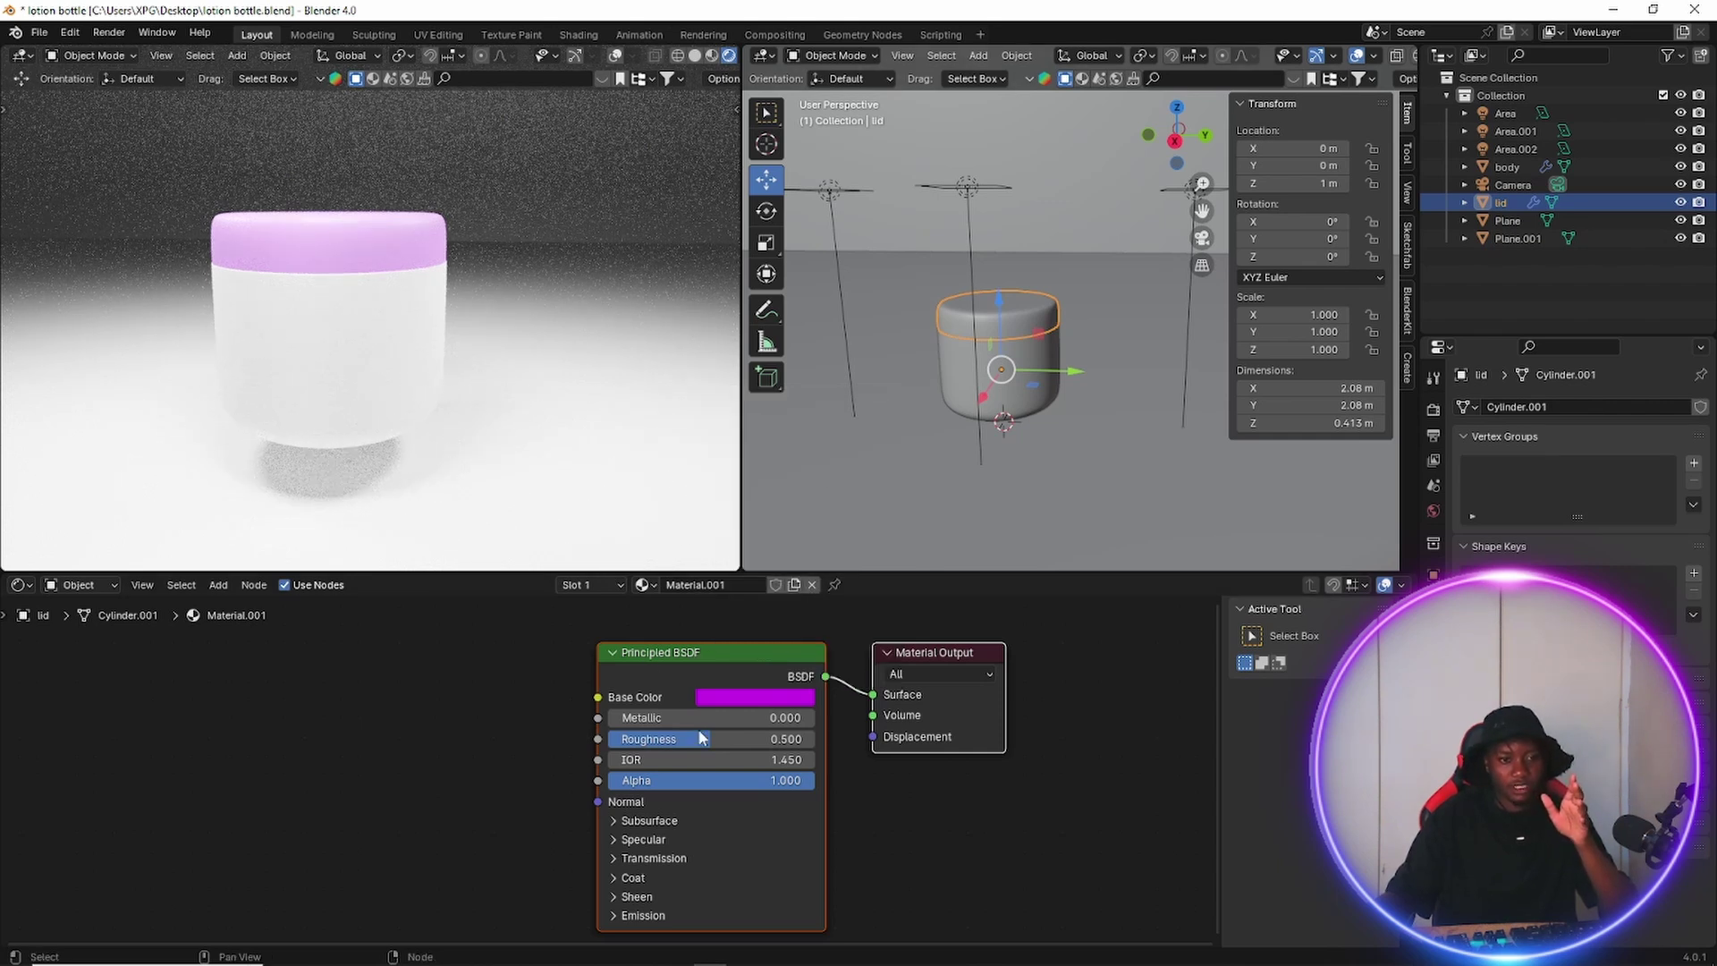
drag(709, 739, 608, 738)
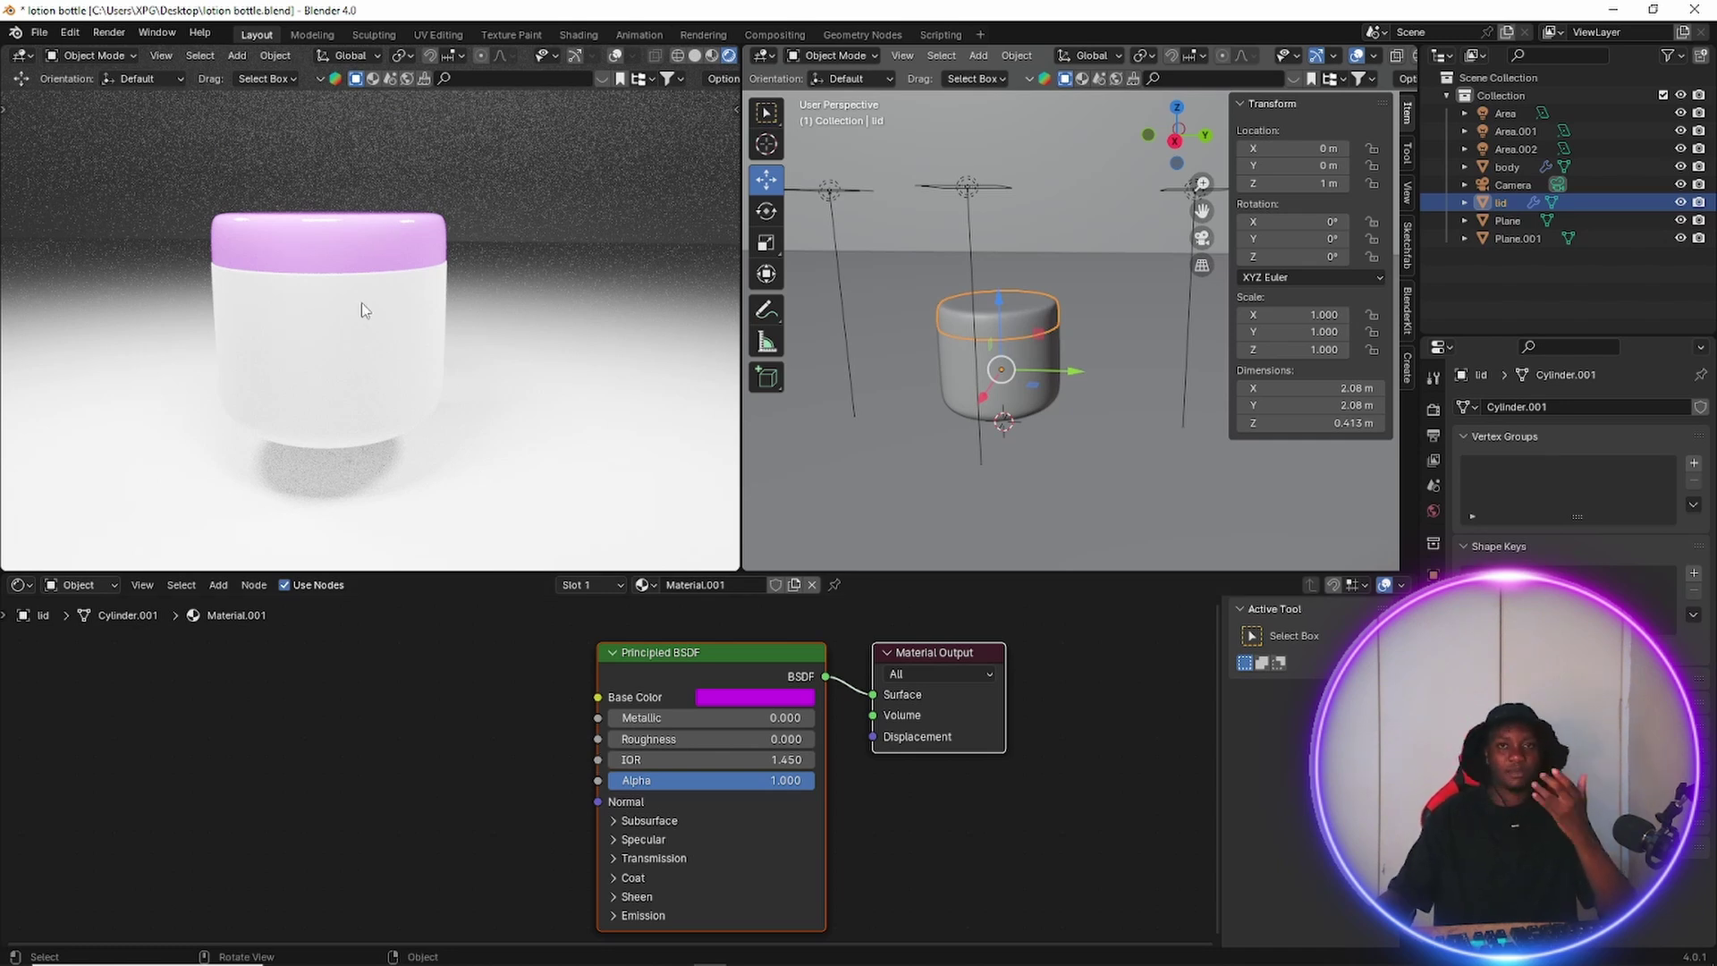
Give the jar's body a new glass-like material with transmission weight 1.000 and roughness about 0.077.
click(361, 349)
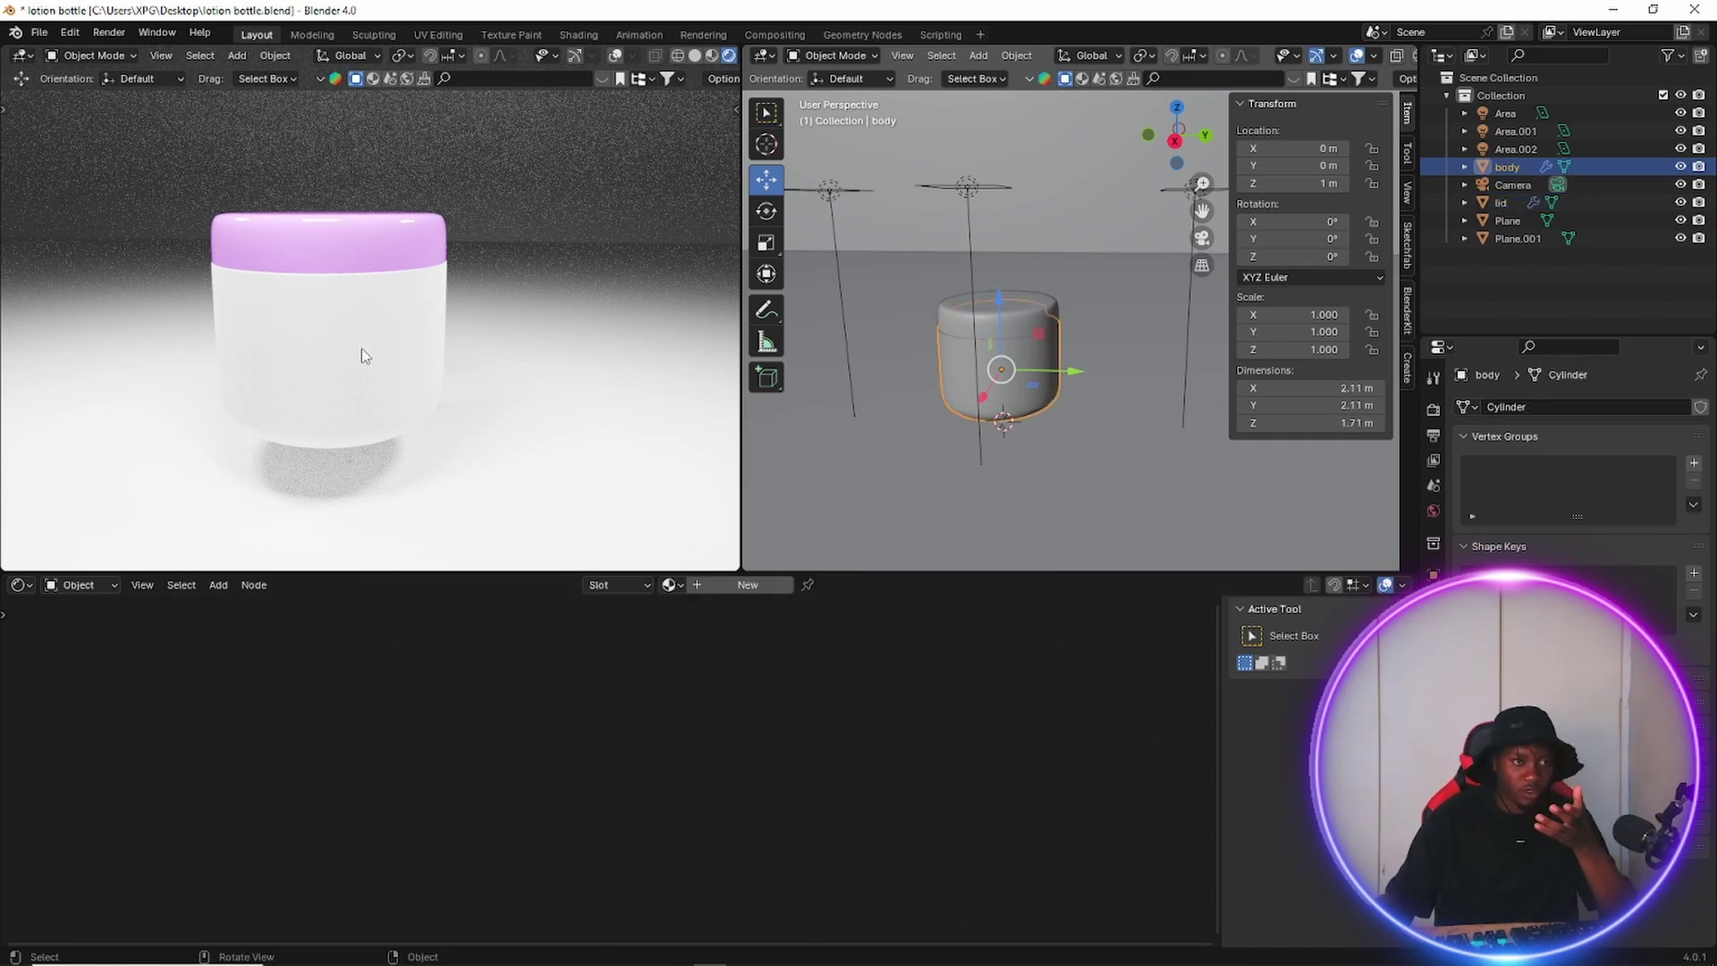
click(747, 585)
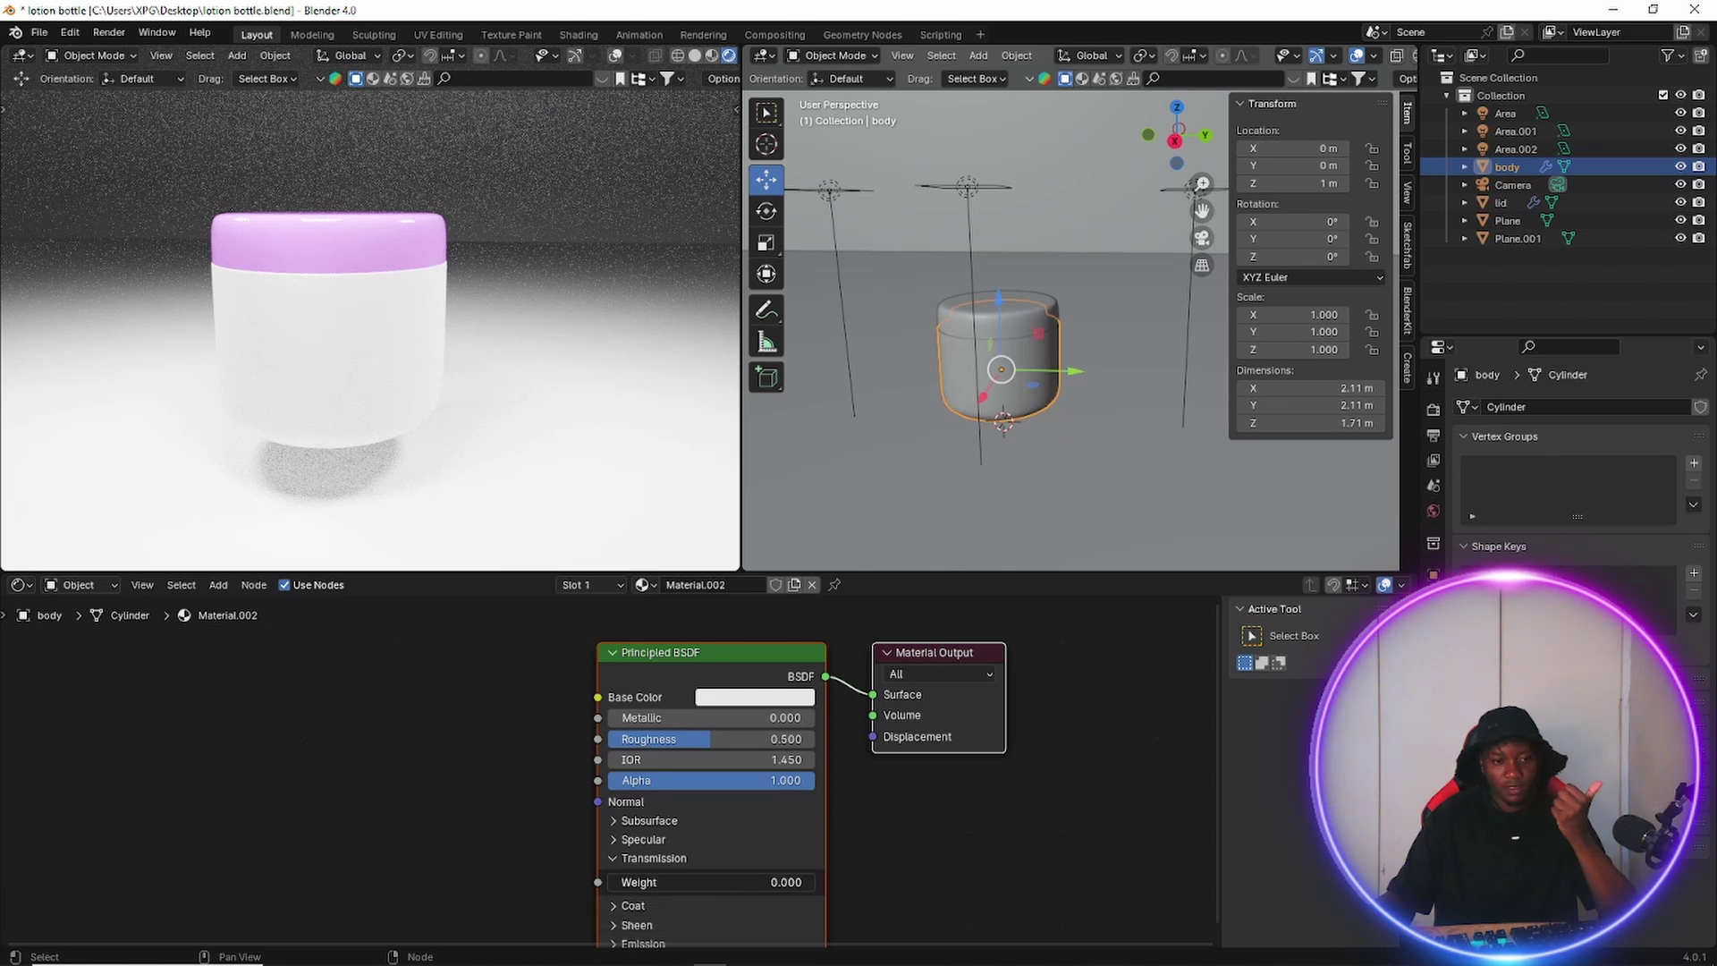
drag(623, 882, 819, 882)
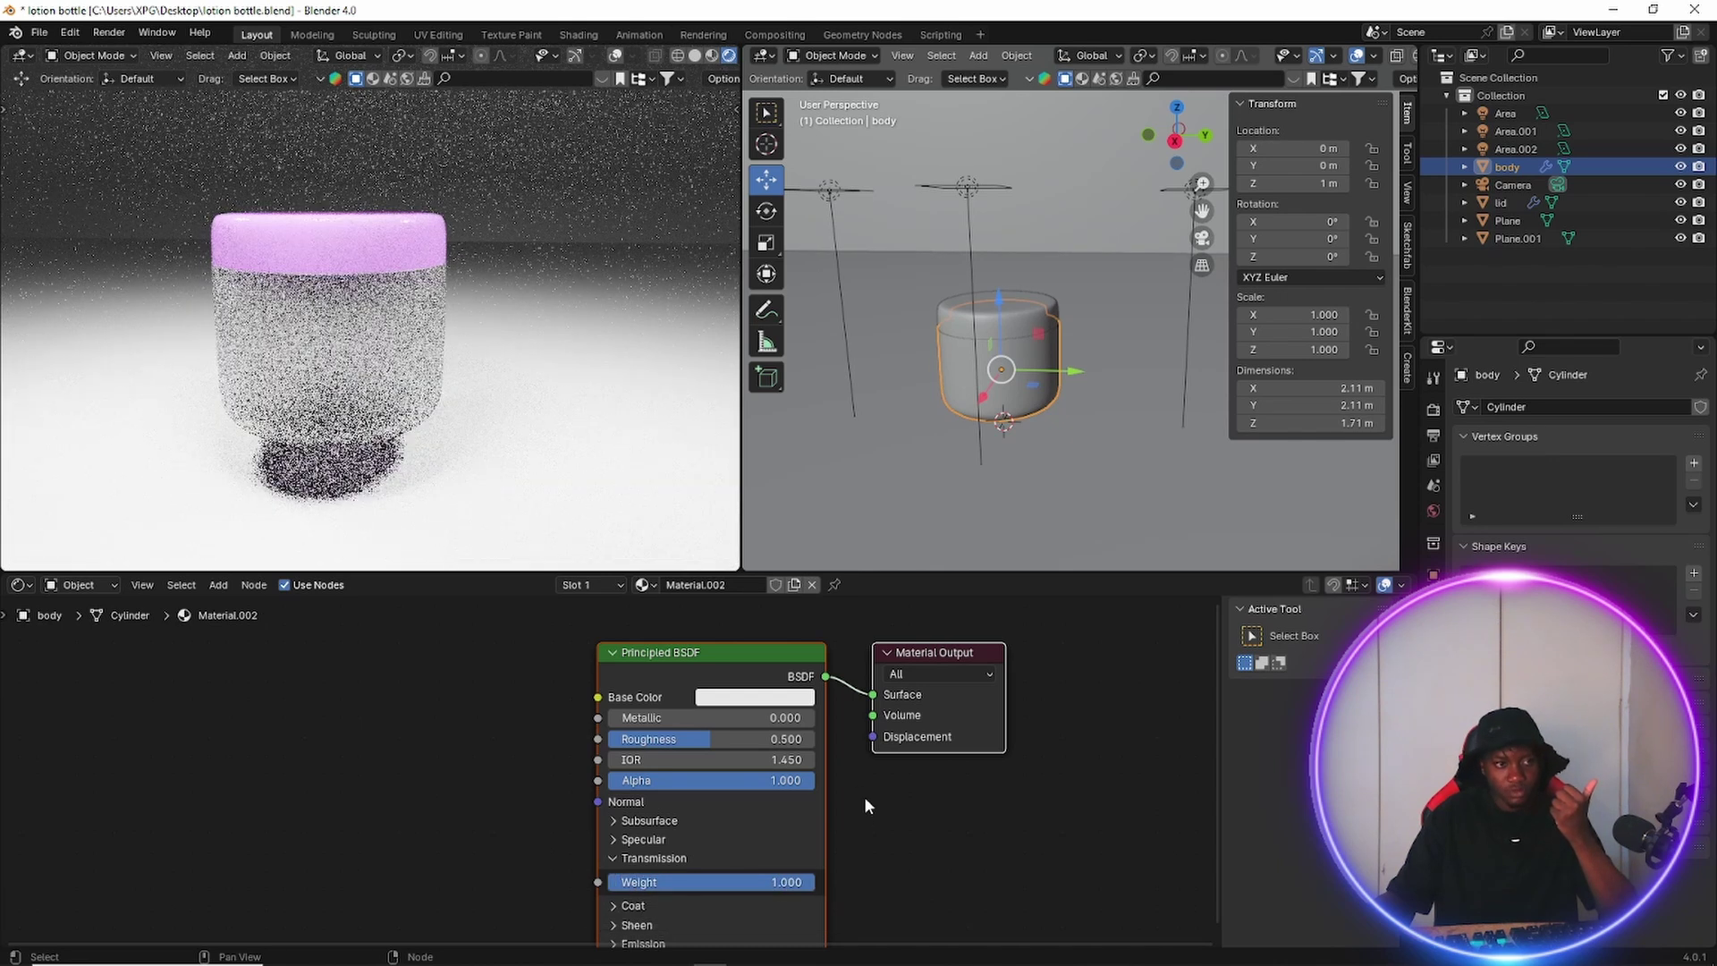
drag(687, 750, 600, 748)
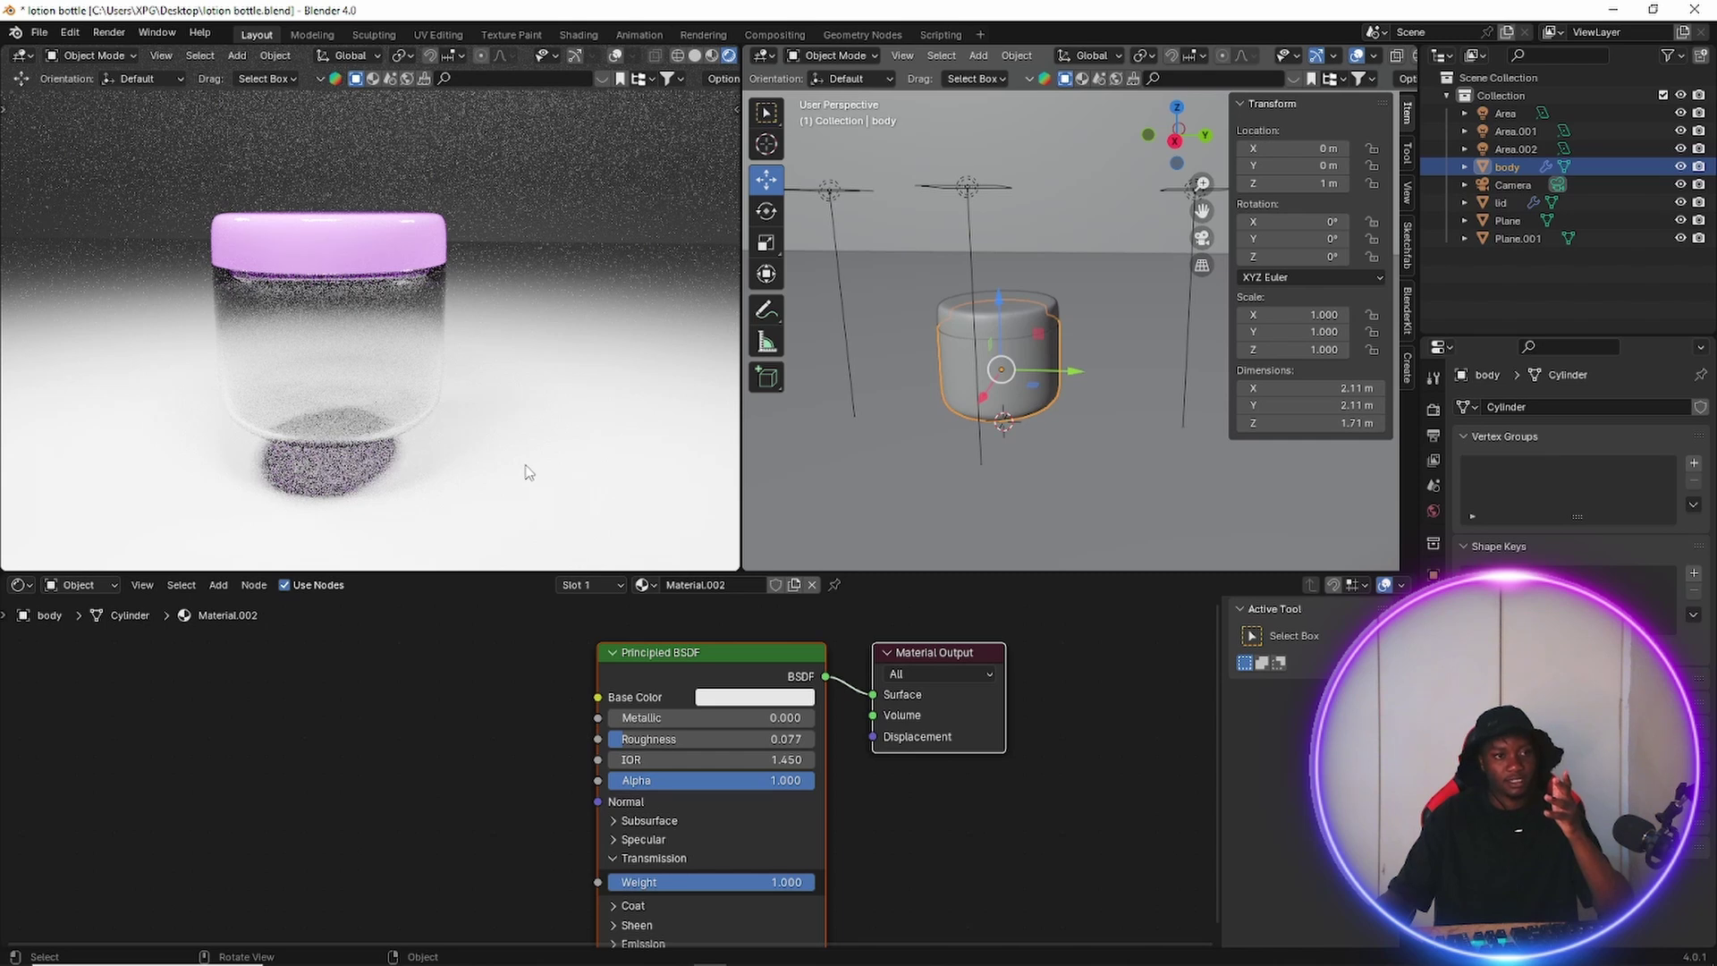
scroll(479, 438, down, 2)
scroll(369, 435, up, 2)
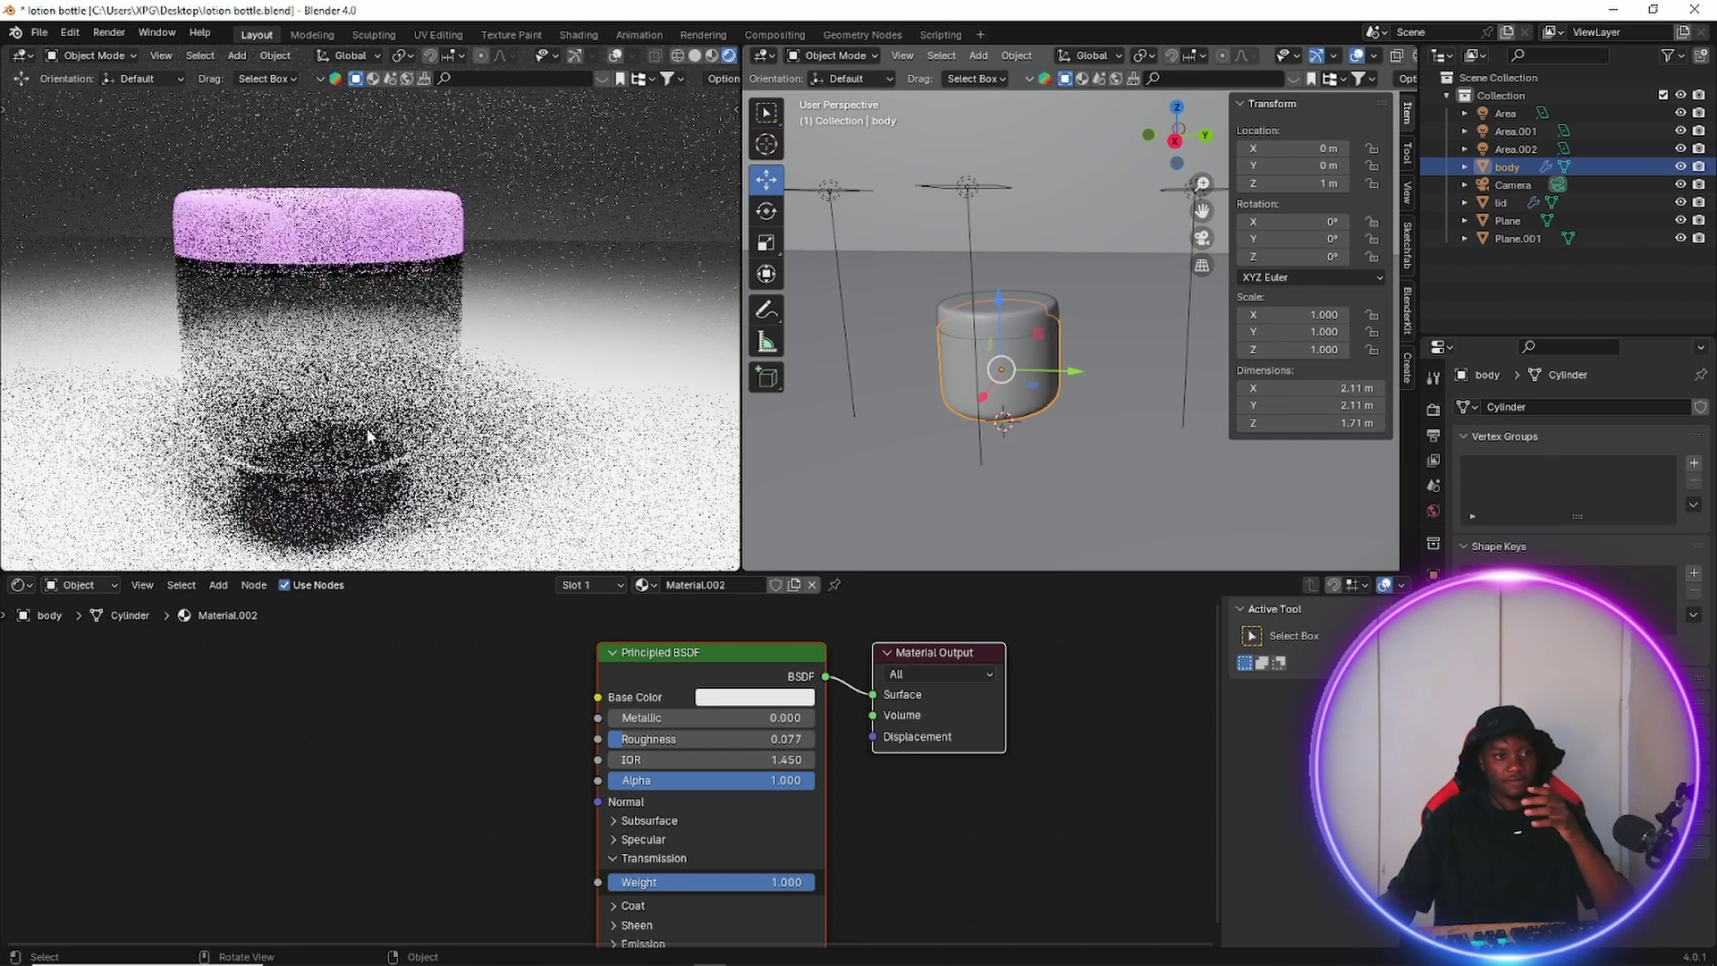
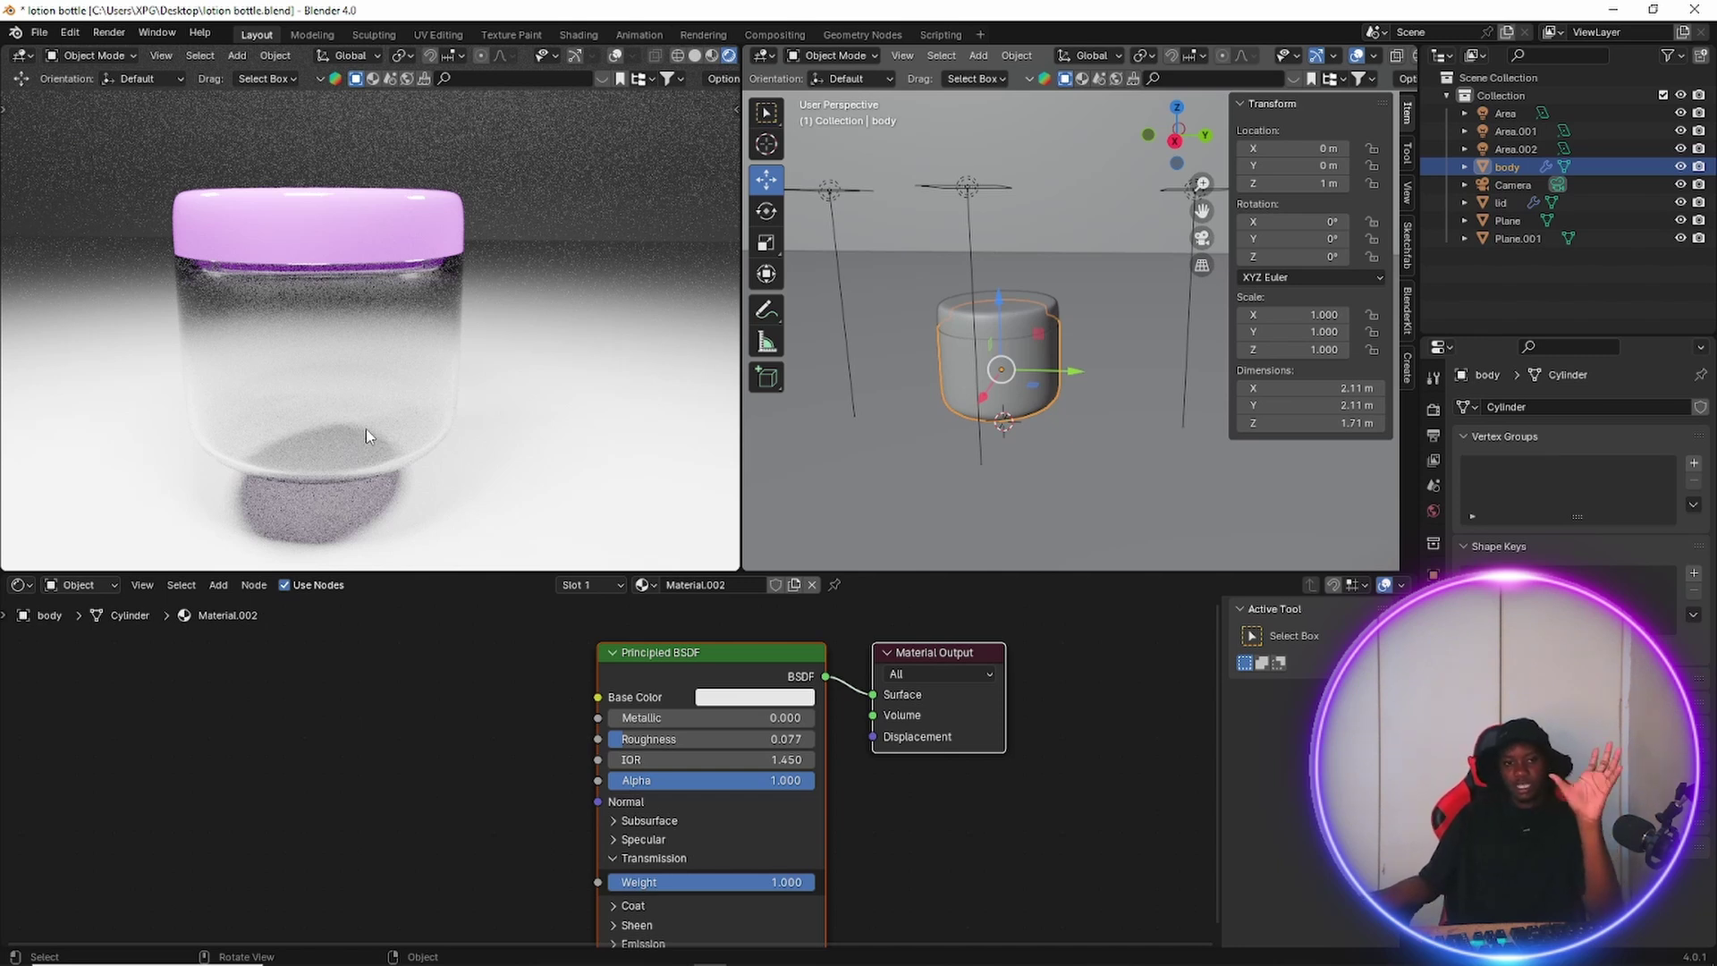
Give the floor plane a new material with a black base color, value 0.000.
scroll(420, 435, down, 3)
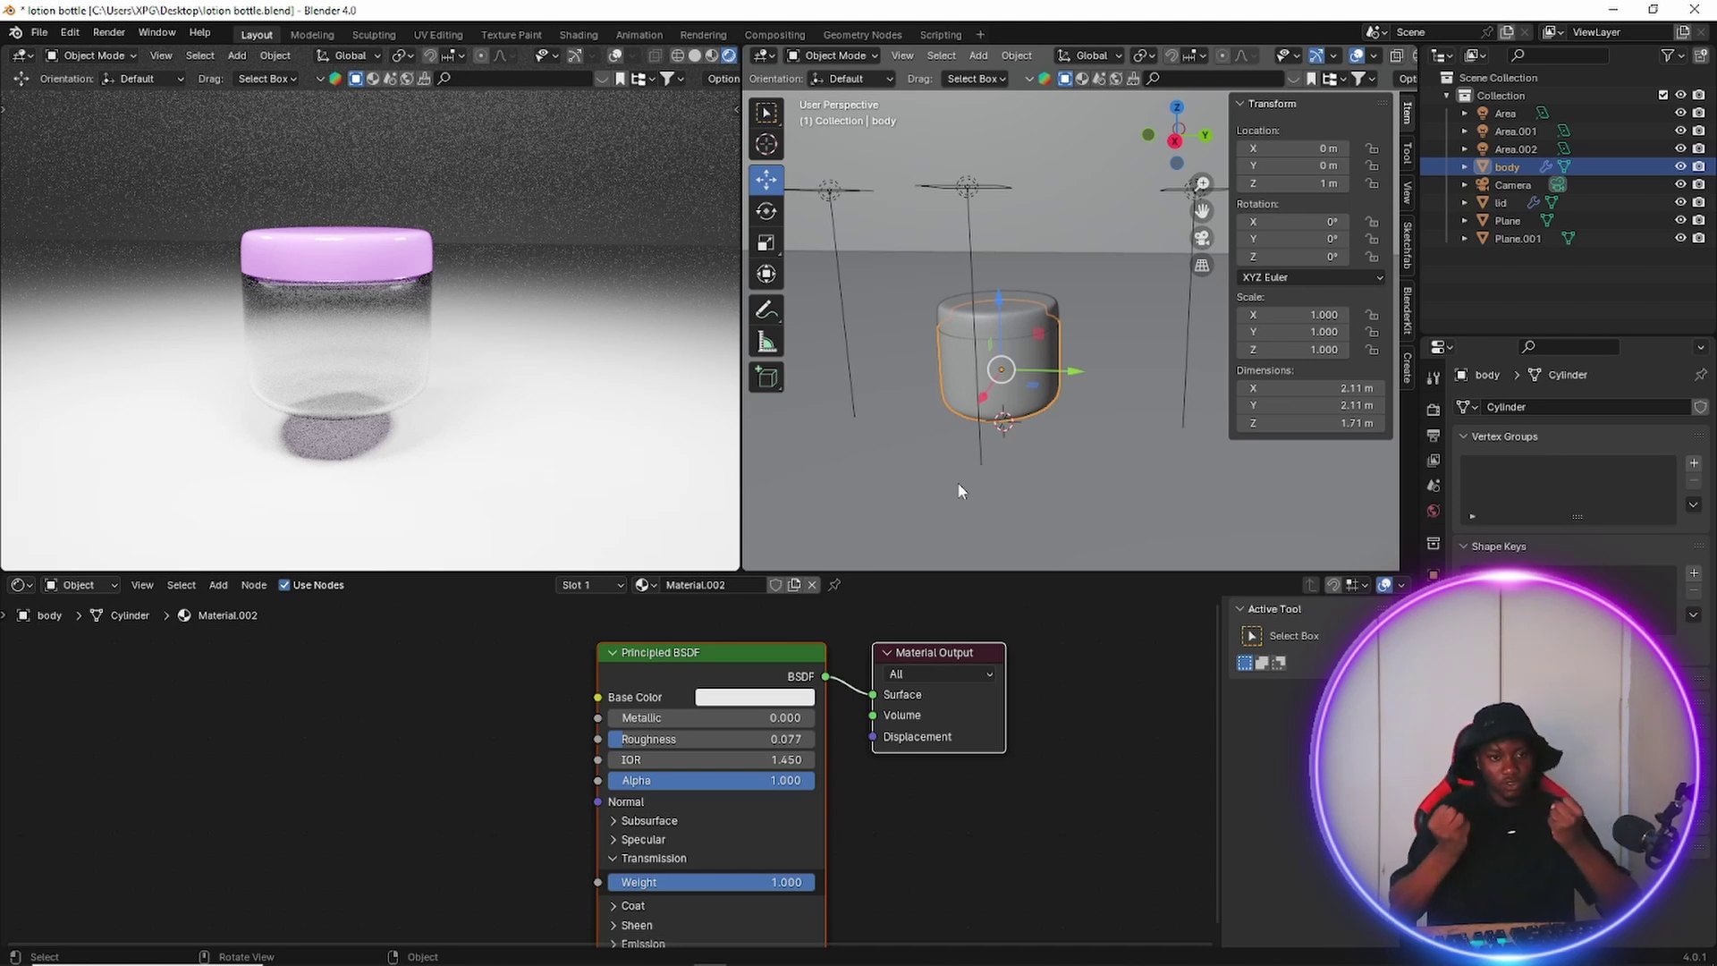
click(960, 490)
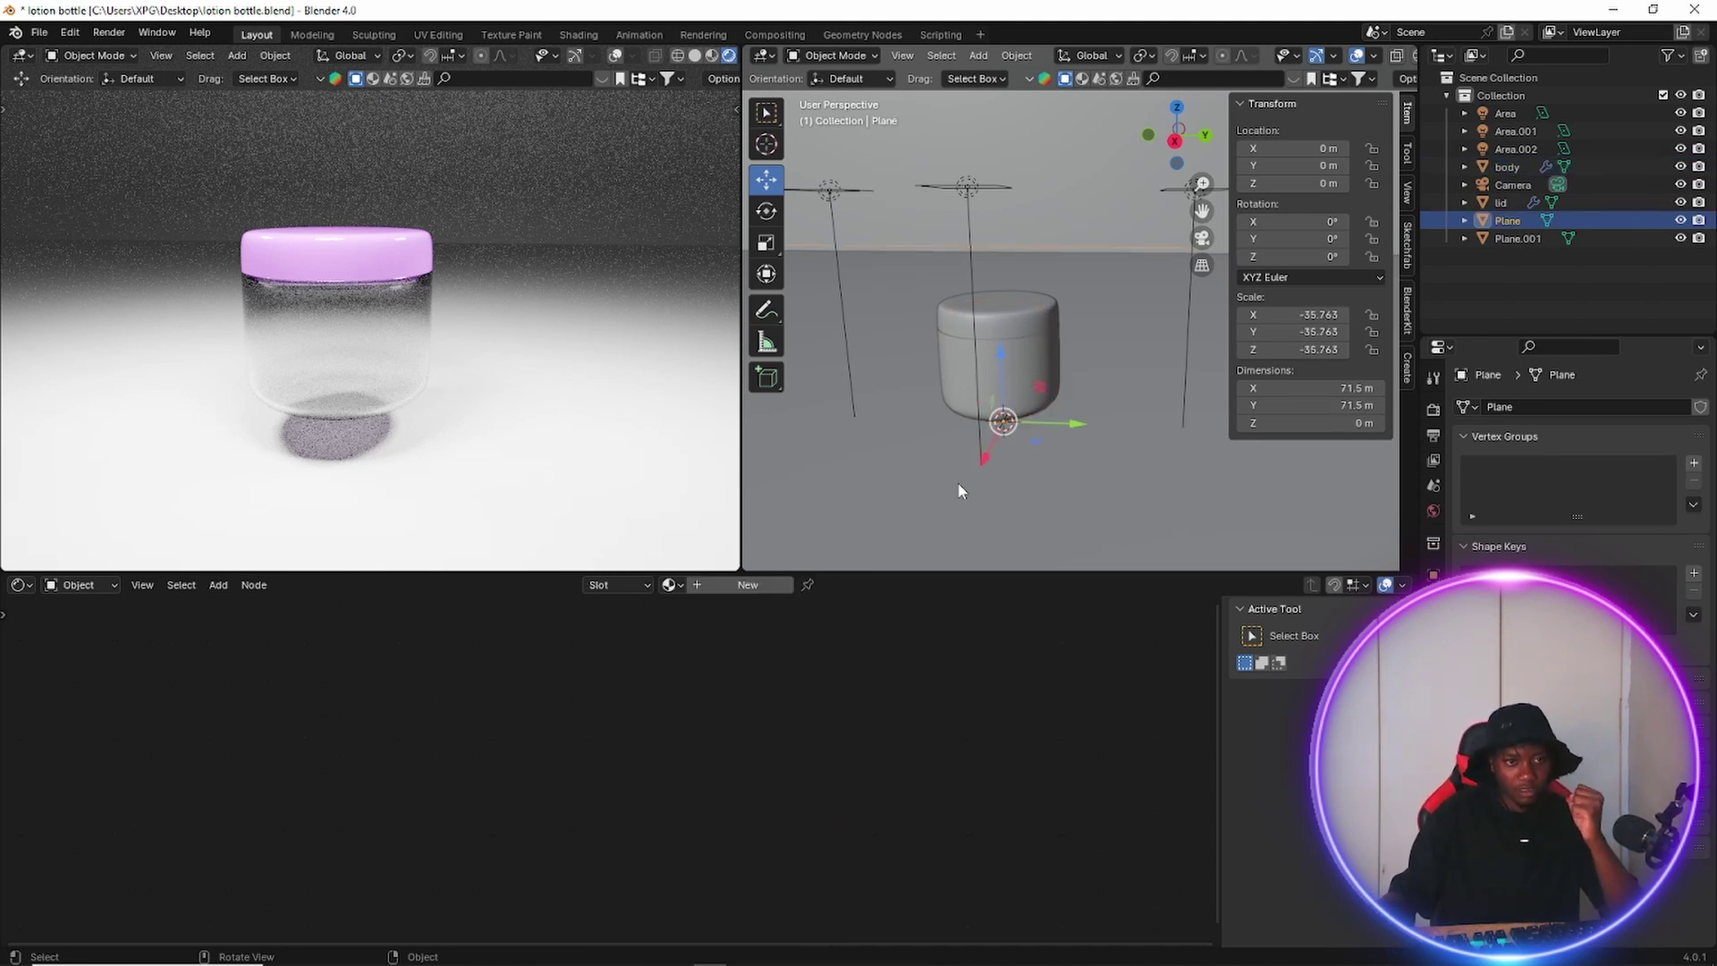
click(735, 586)
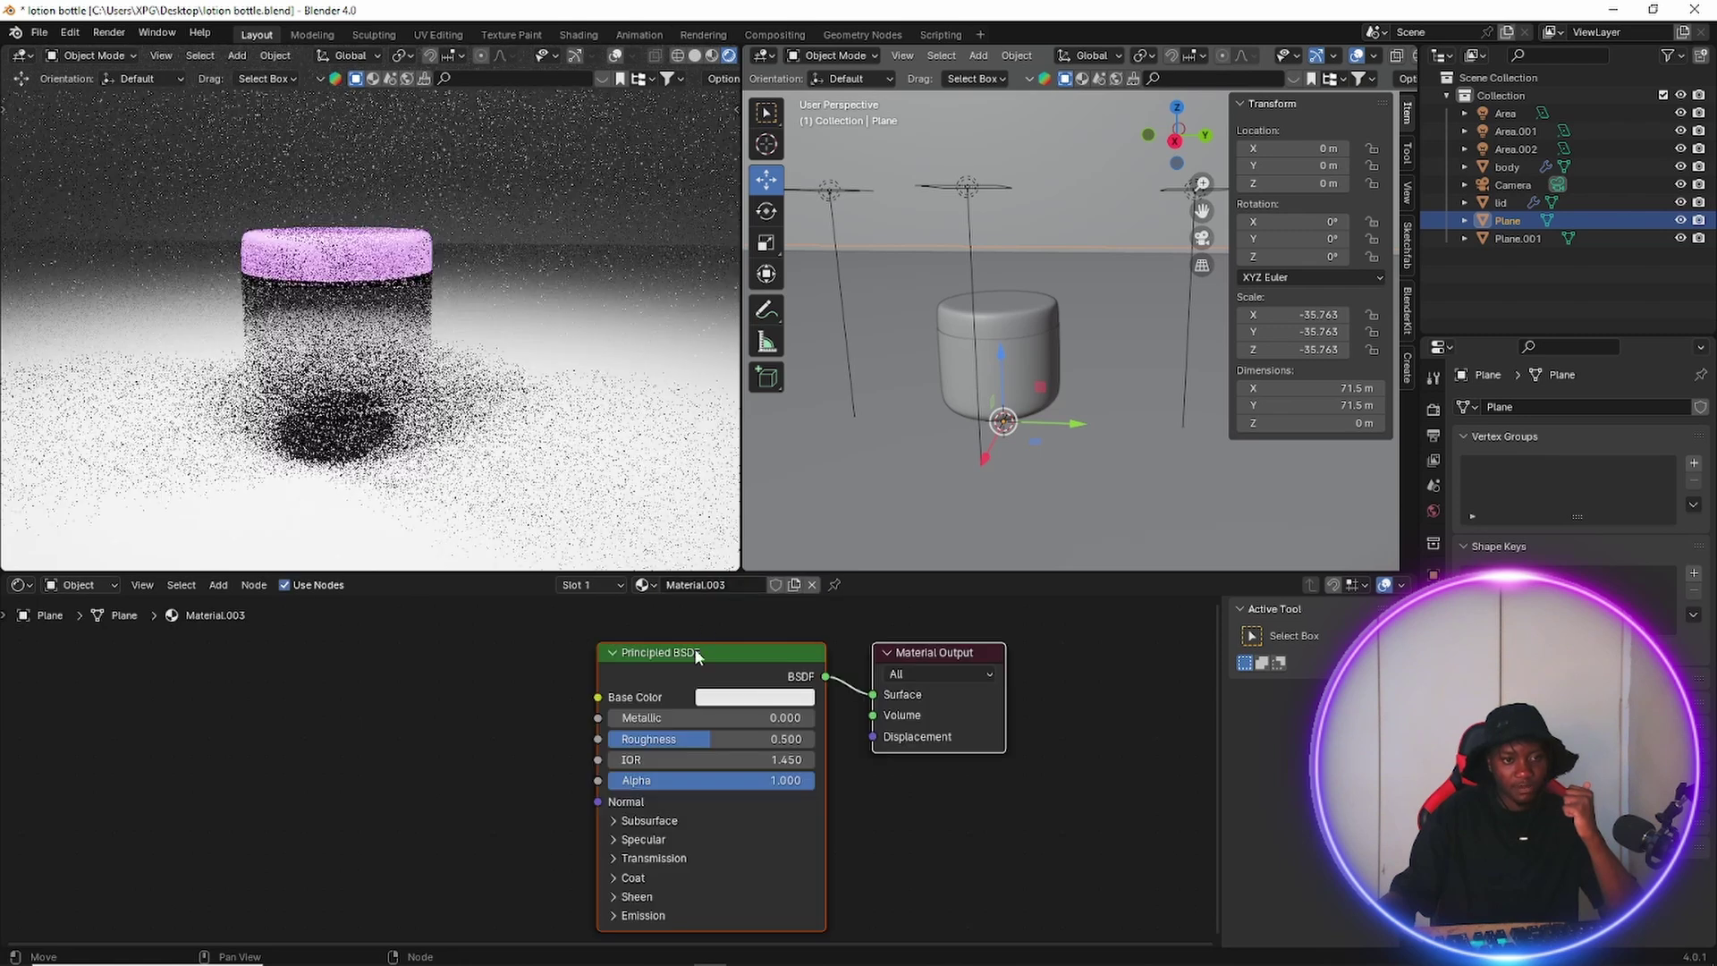
click(748, 697)
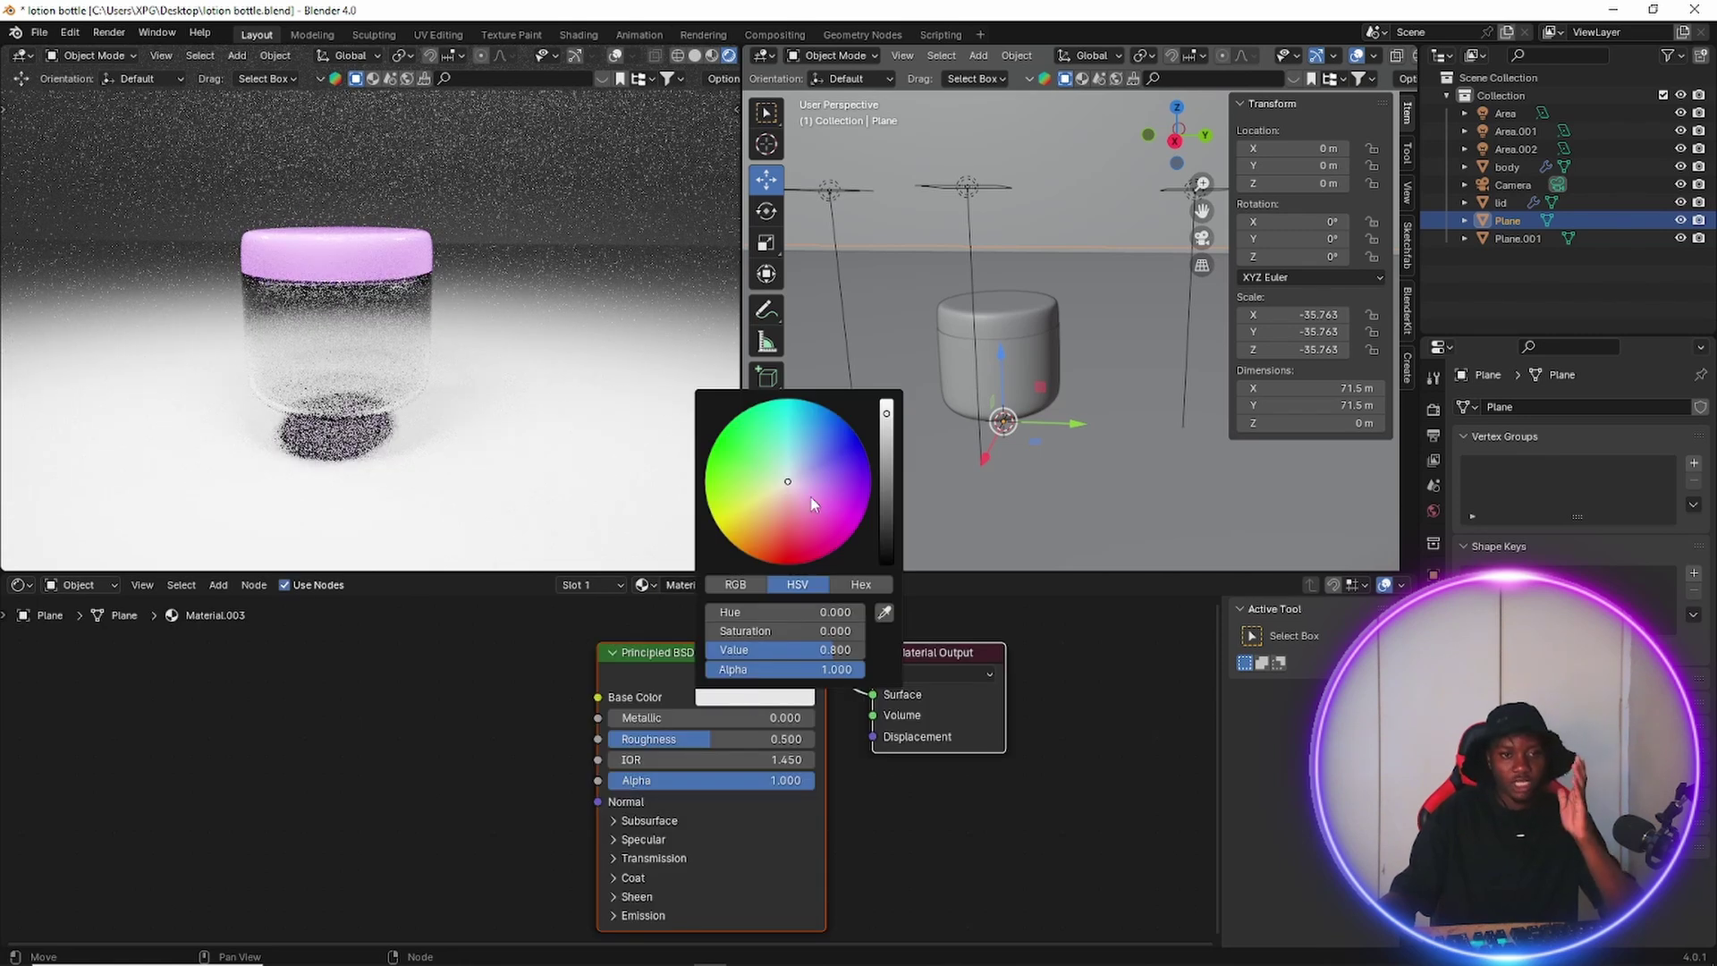
drag(886, 433, 889, 563)
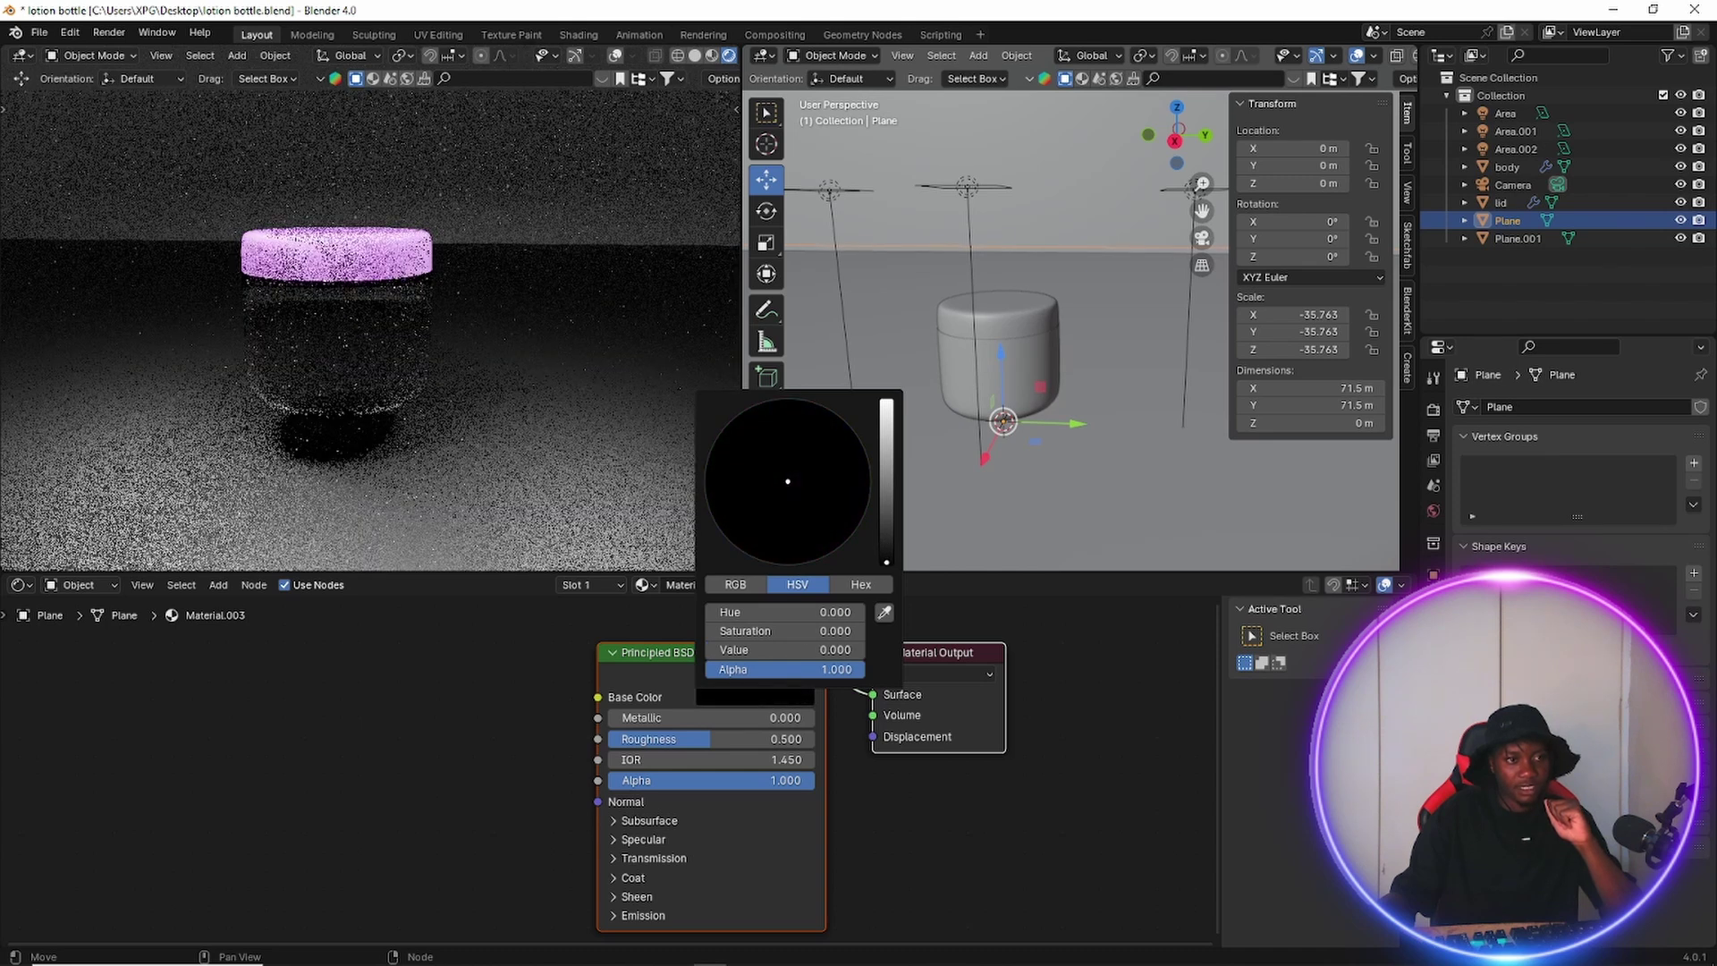
Give the back wall plane a new material with a mid-grey base color.
click(1076, 127)
click(724, 589)
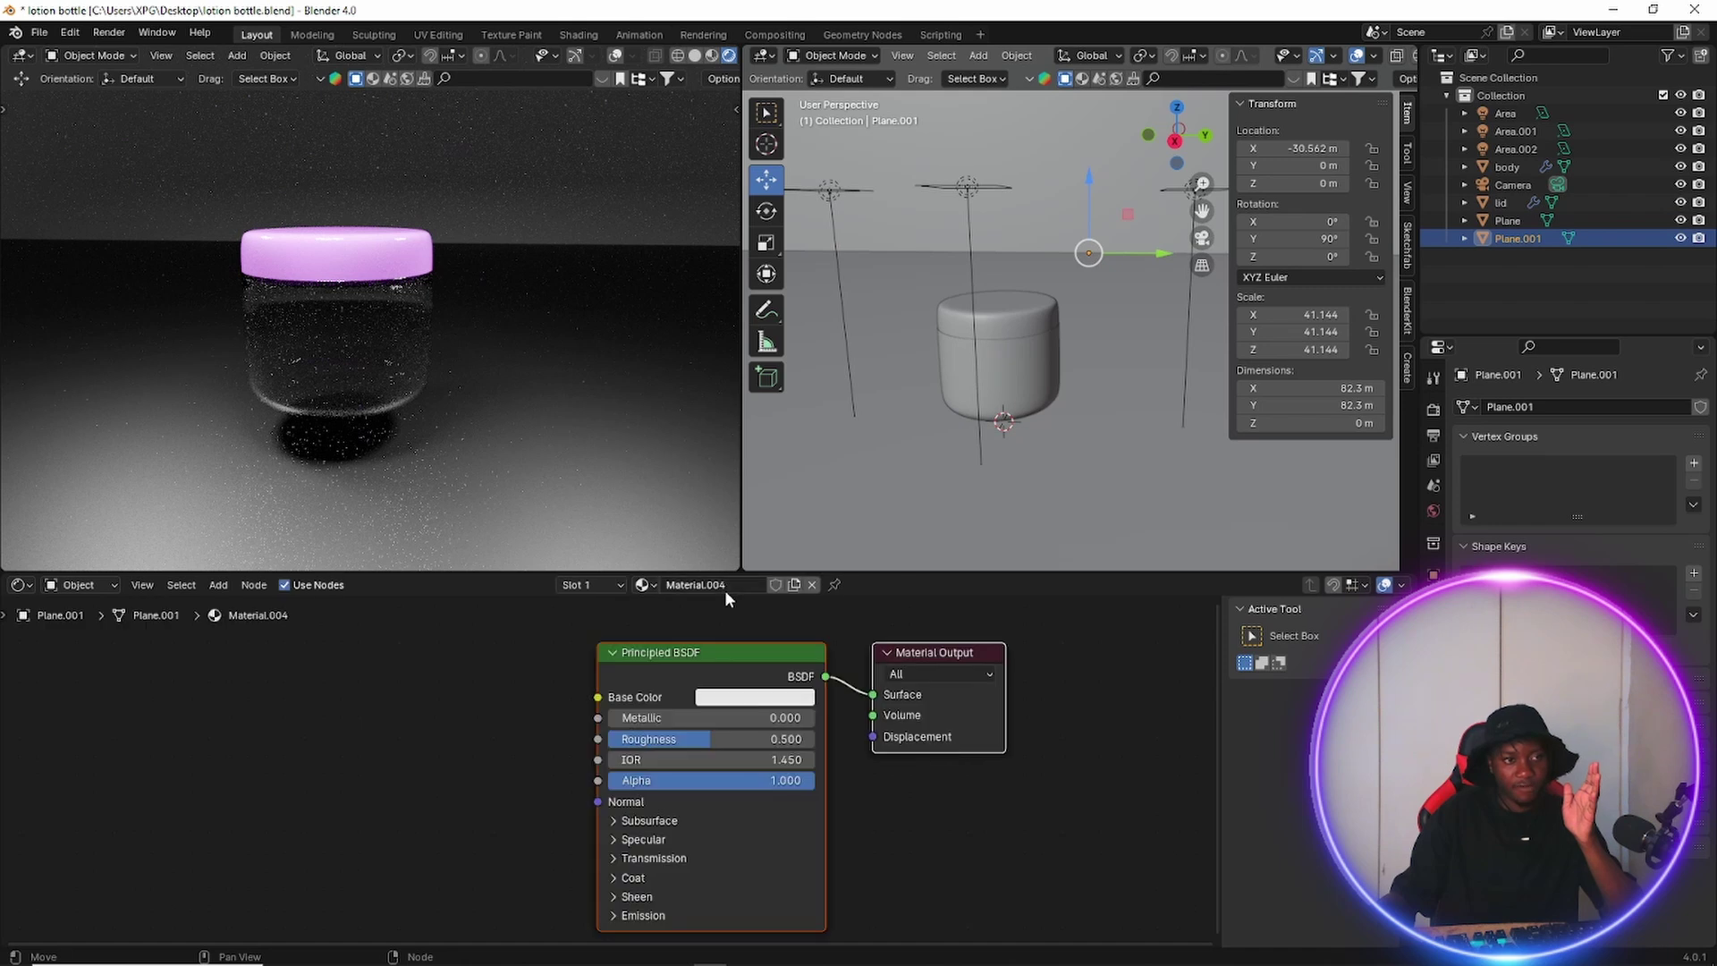
click(754, 697)
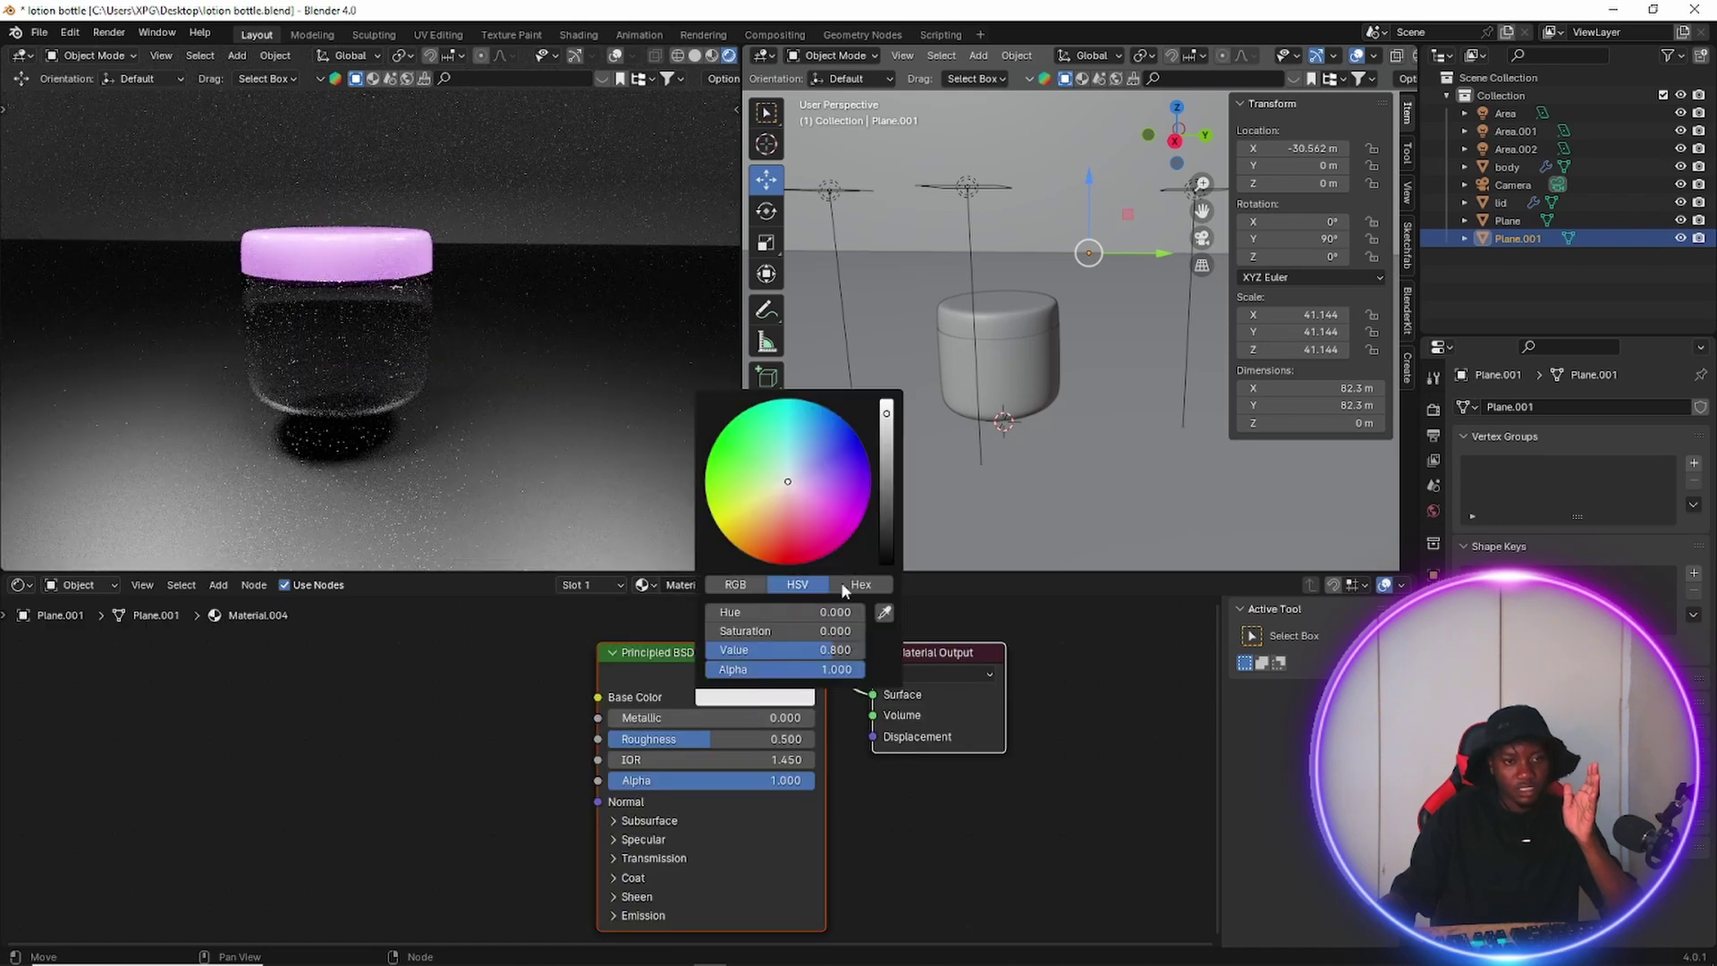
drag(887, 466, 886, 490)
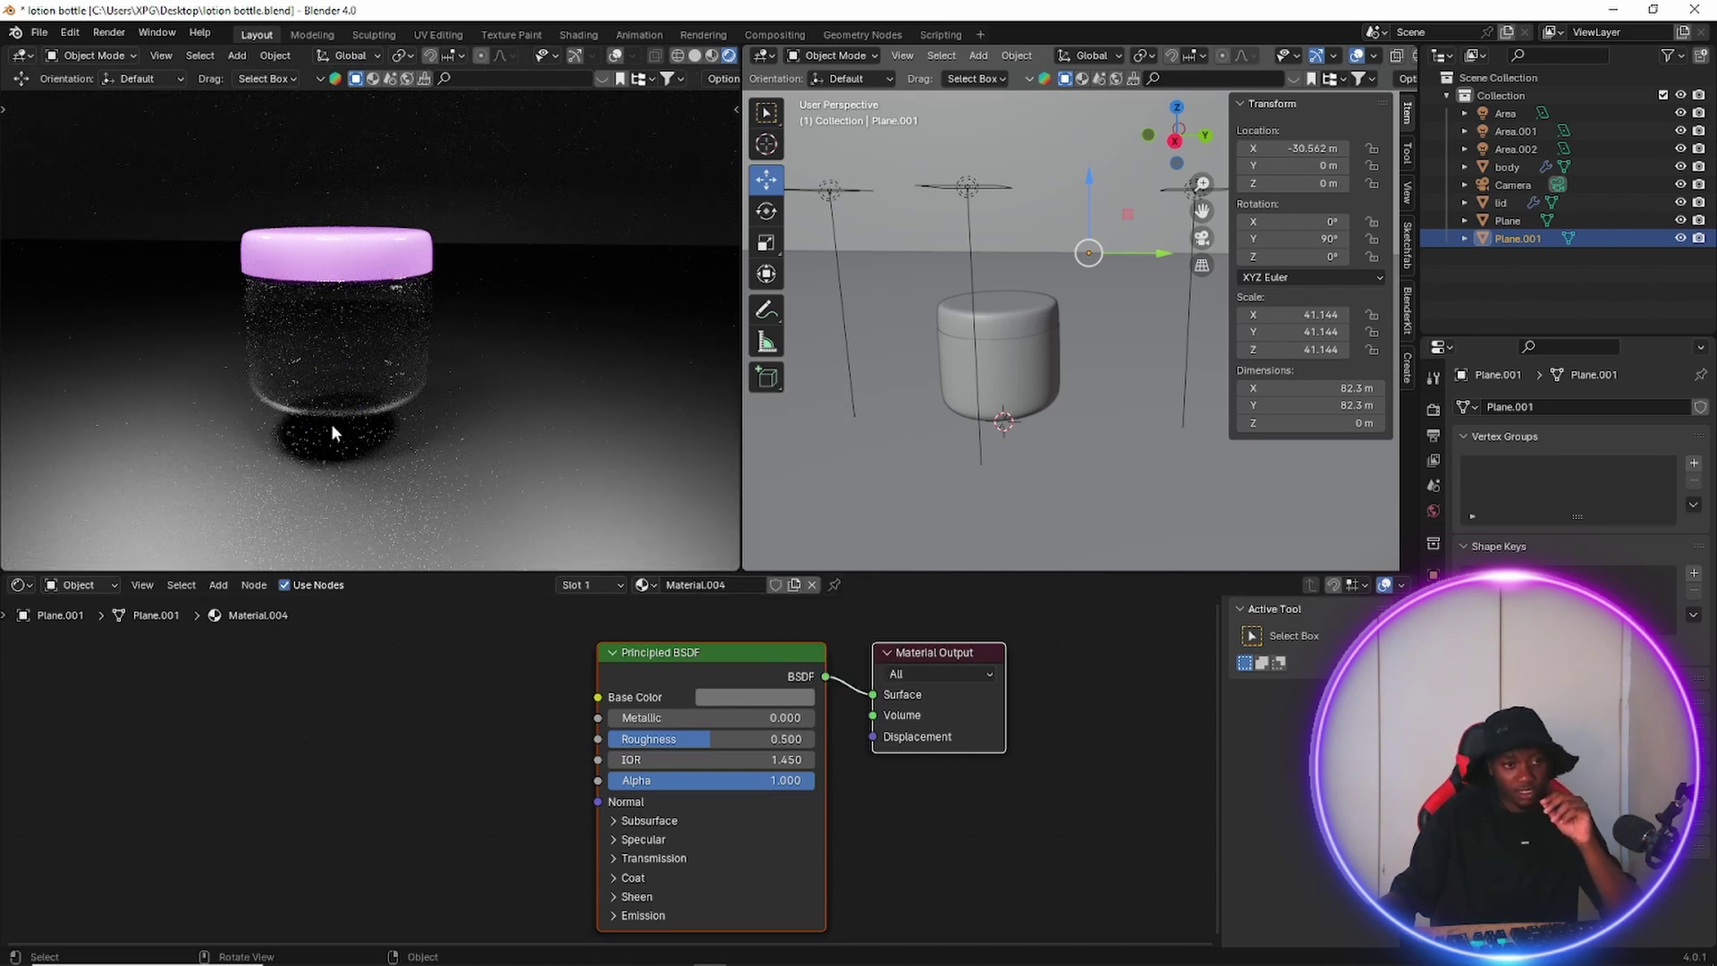
Hide the area light Area.002 on the jar's negative Y side.
scroll(331, 422, up, 5)
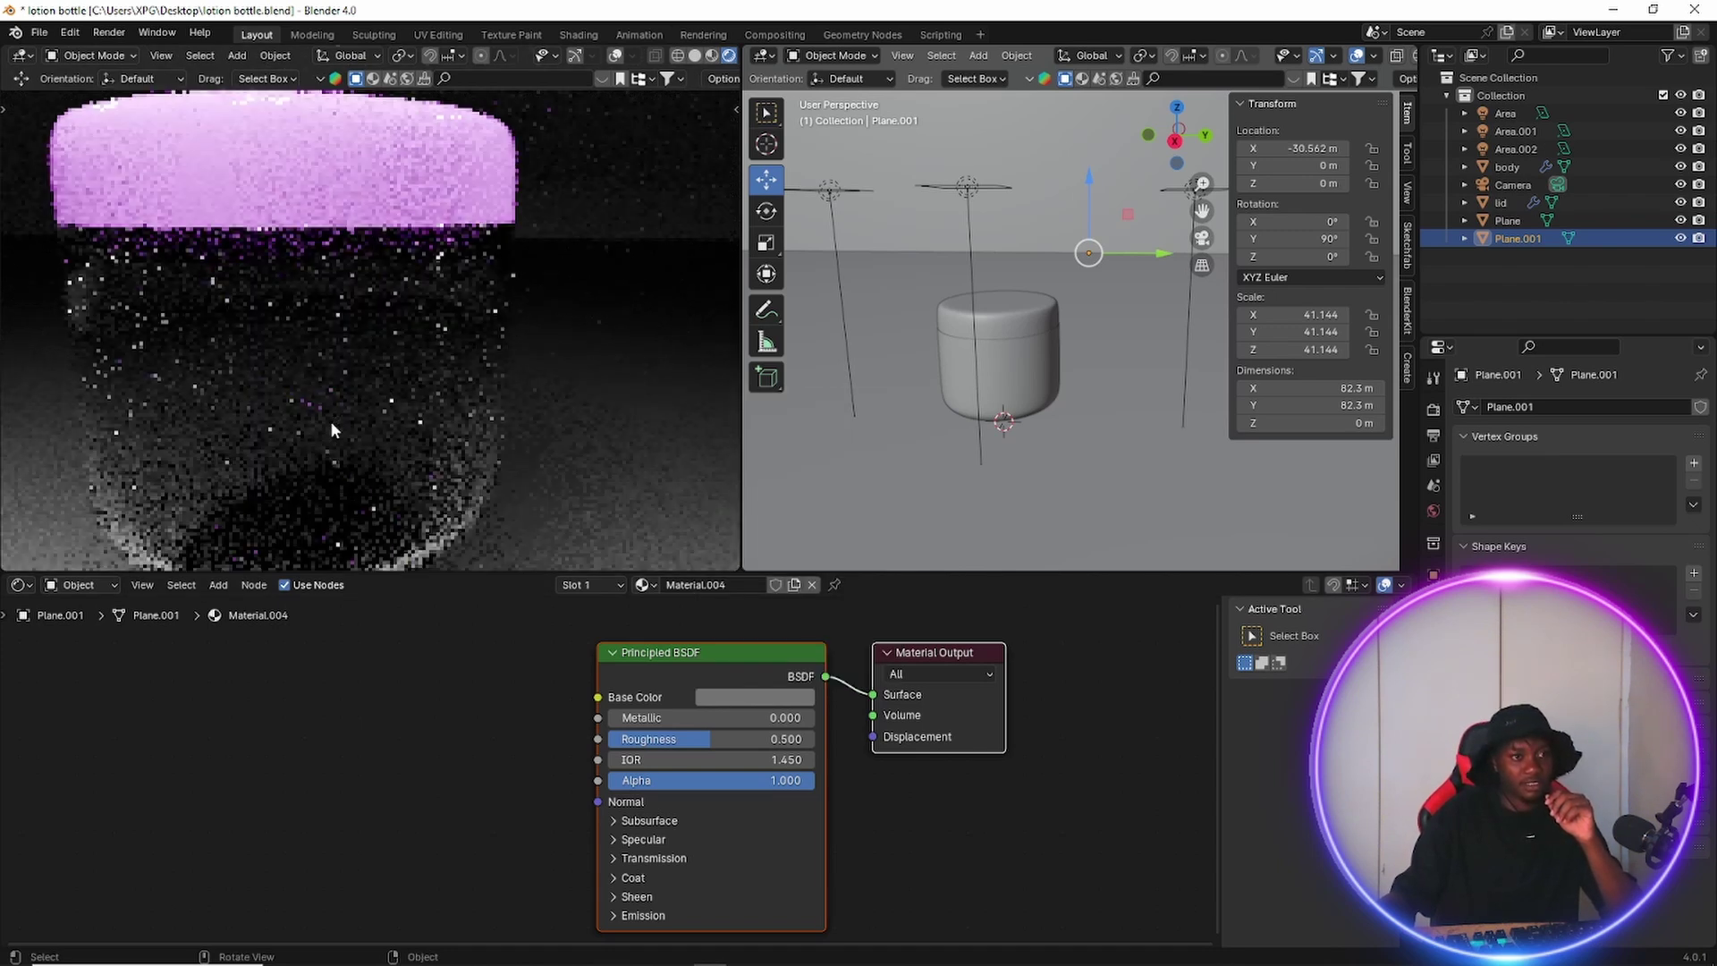
scroll(331, 421, down, 3)
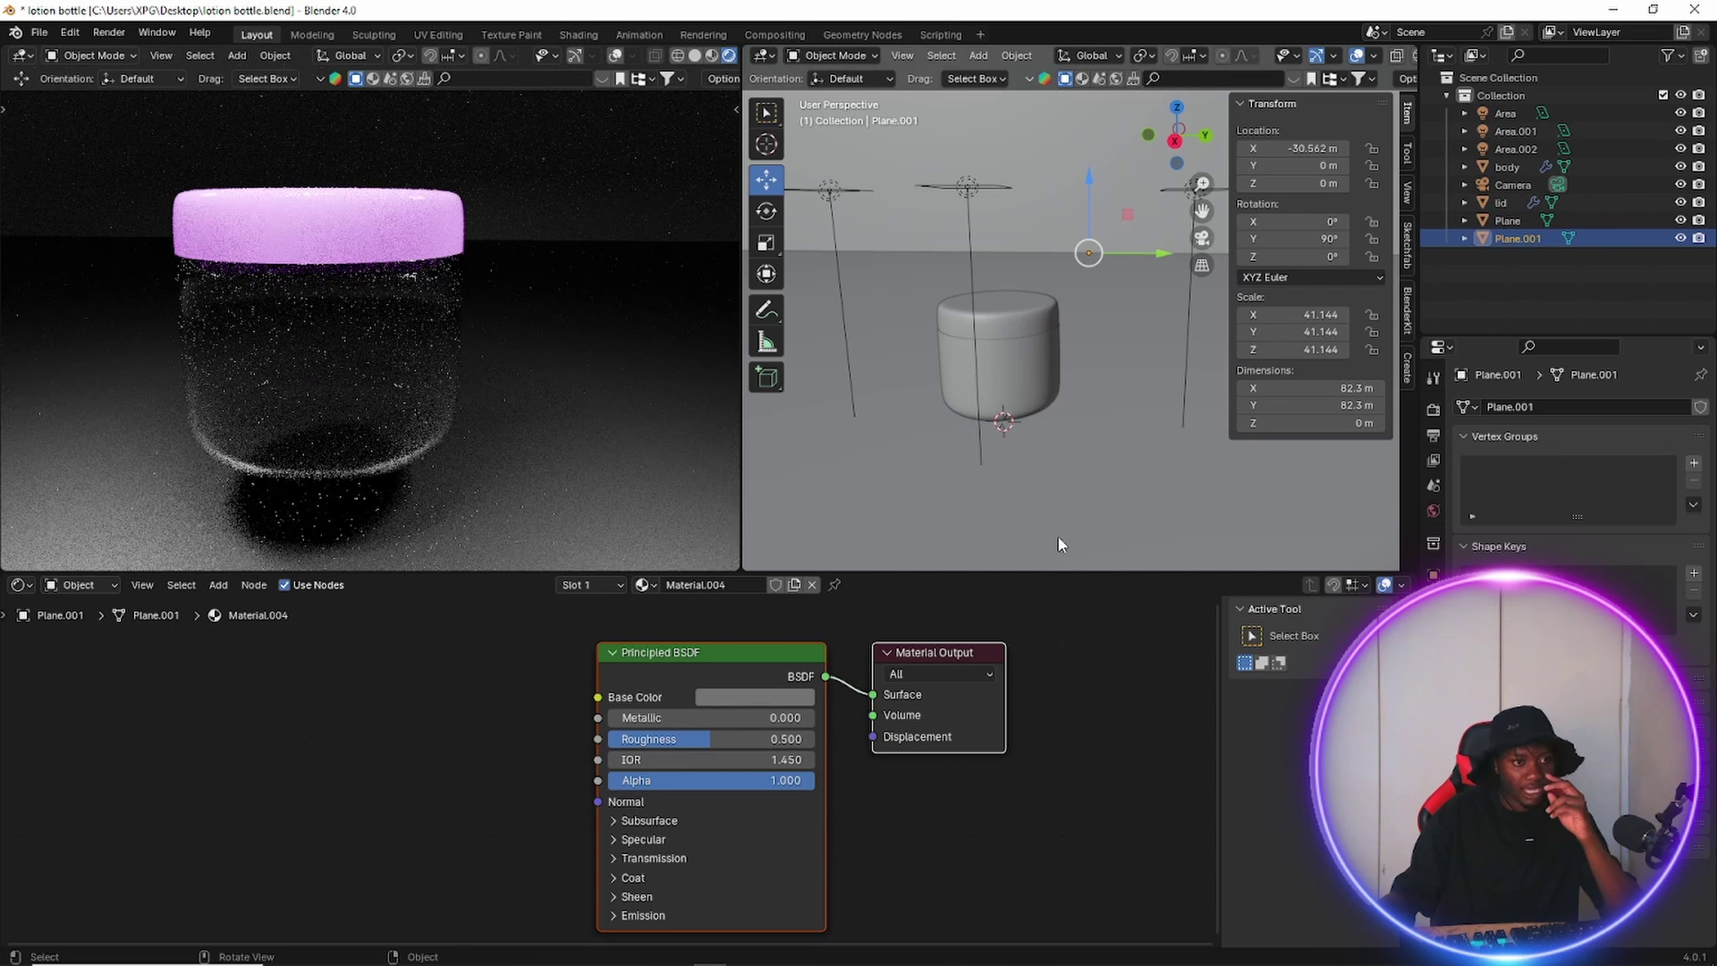
scroll(930, 441, down, 2)
mouse_move(979, 472)
middle_down()
mouse_move(912, 499)
mouse_move(991, 506)
mouse_move(976, 488)
middle_up()
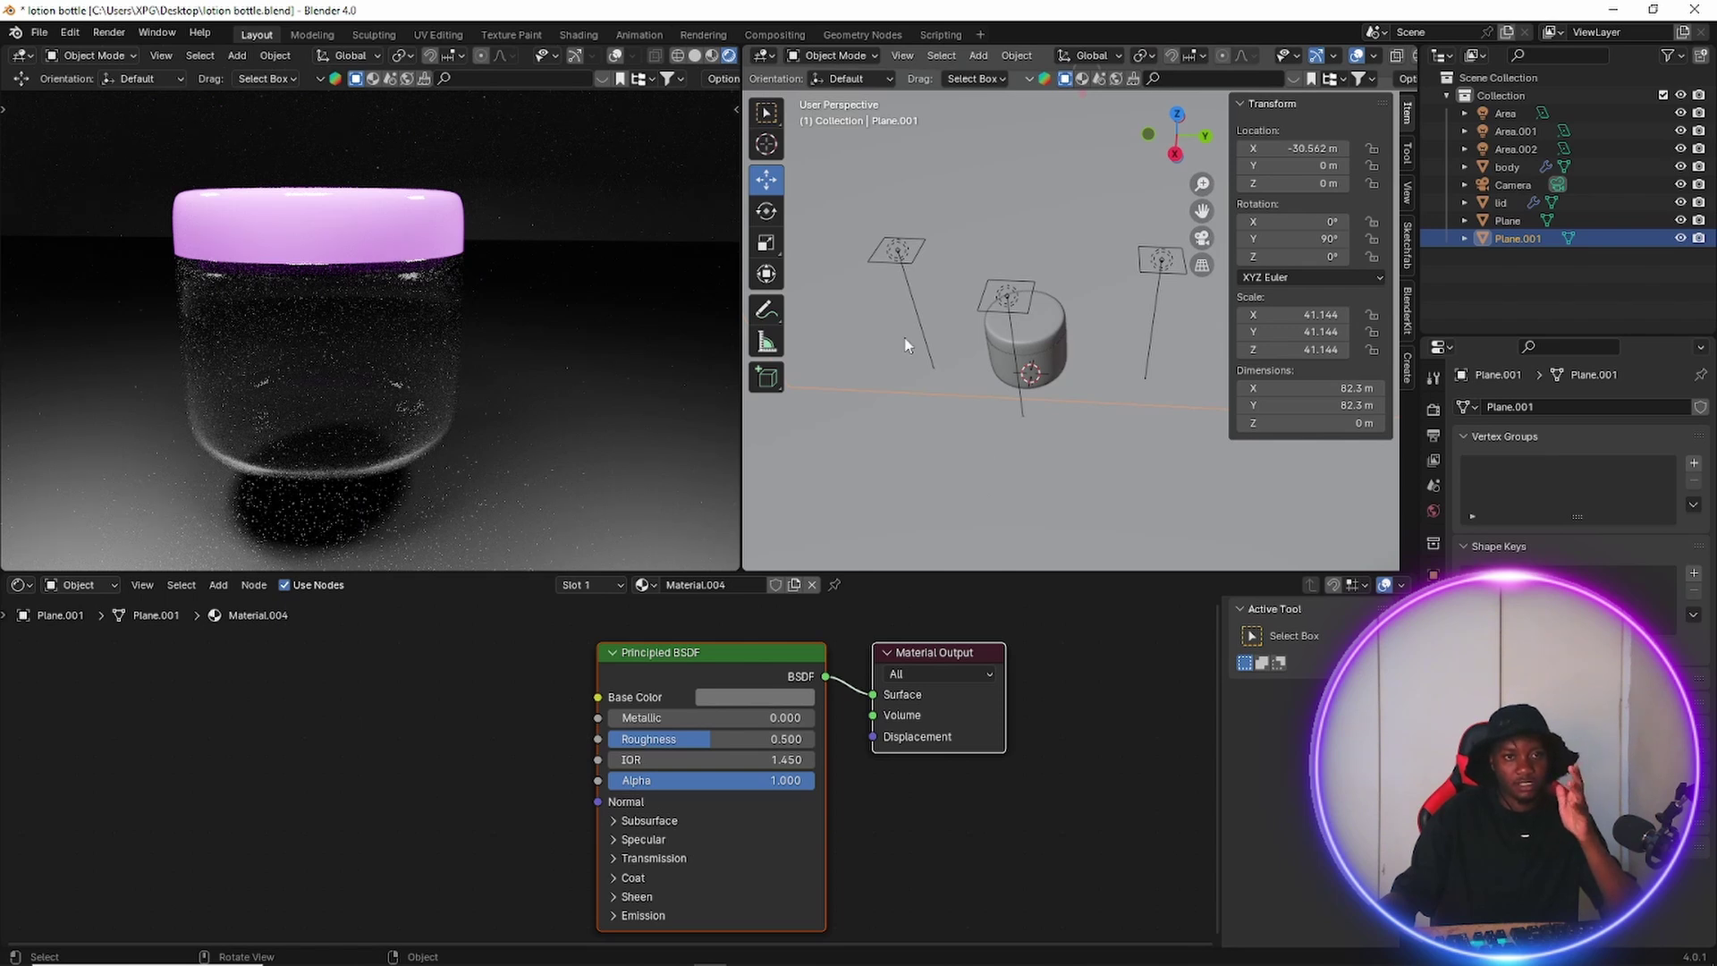
click(899, 252)
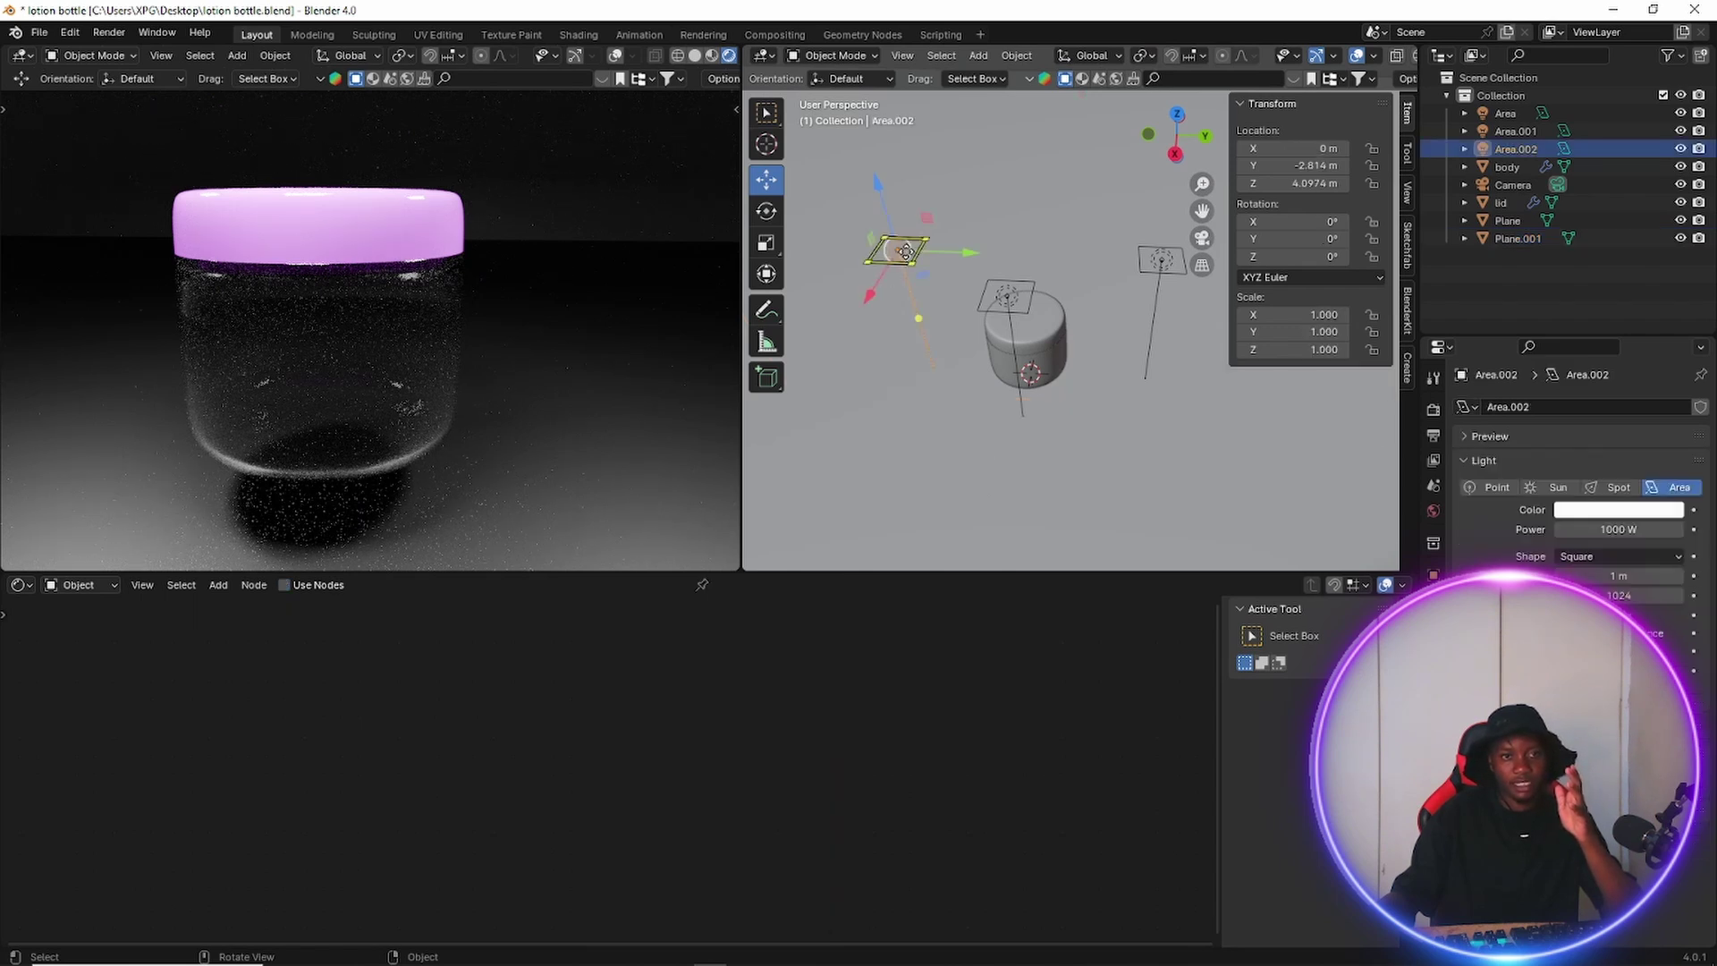
click(1681, 149)
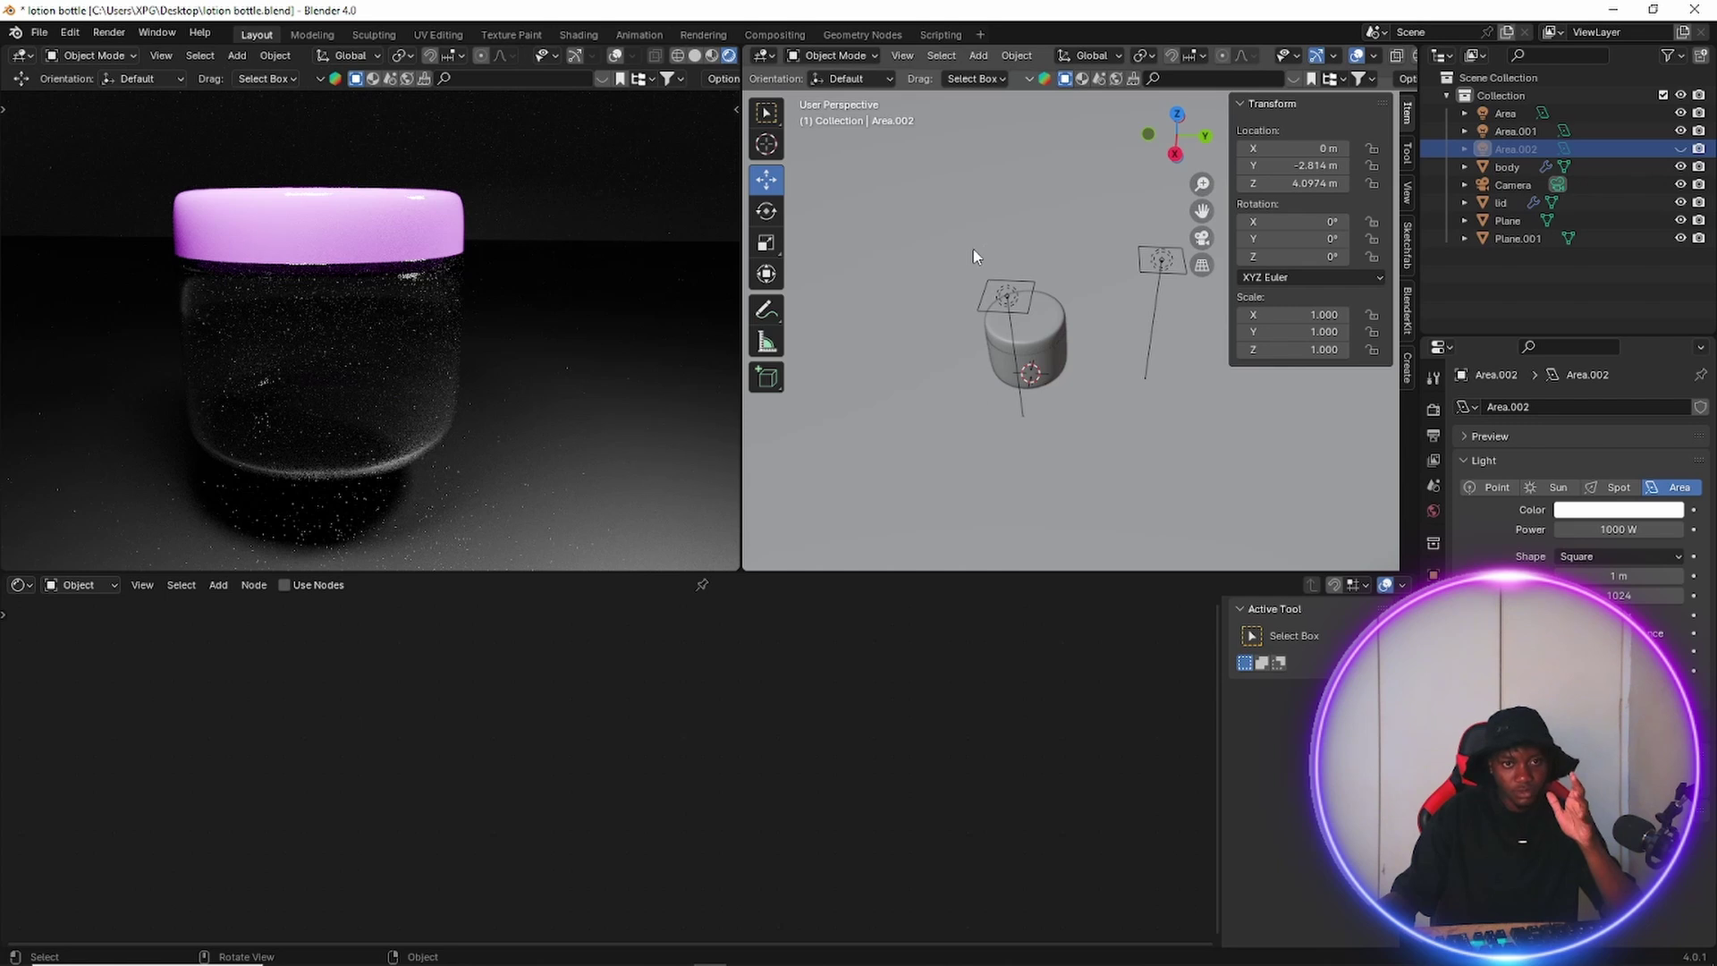
Move the central area light behind the jar along X to about -4.21 m.
click(1007, 299)
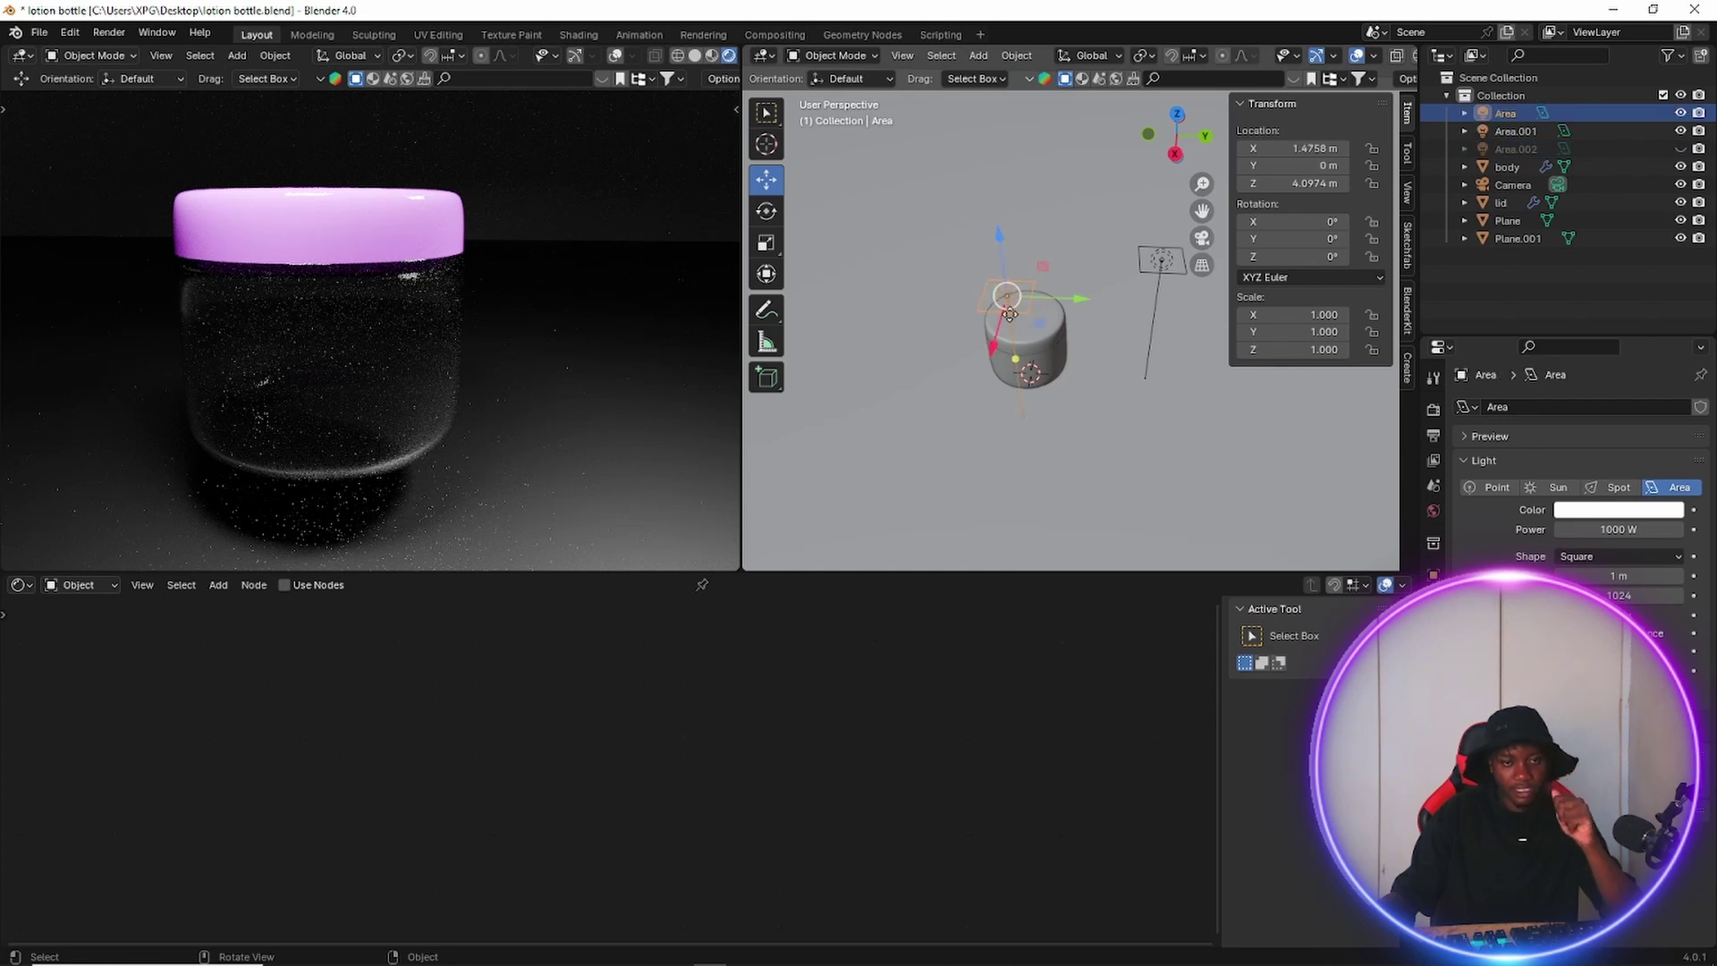
key(g)
key(x)
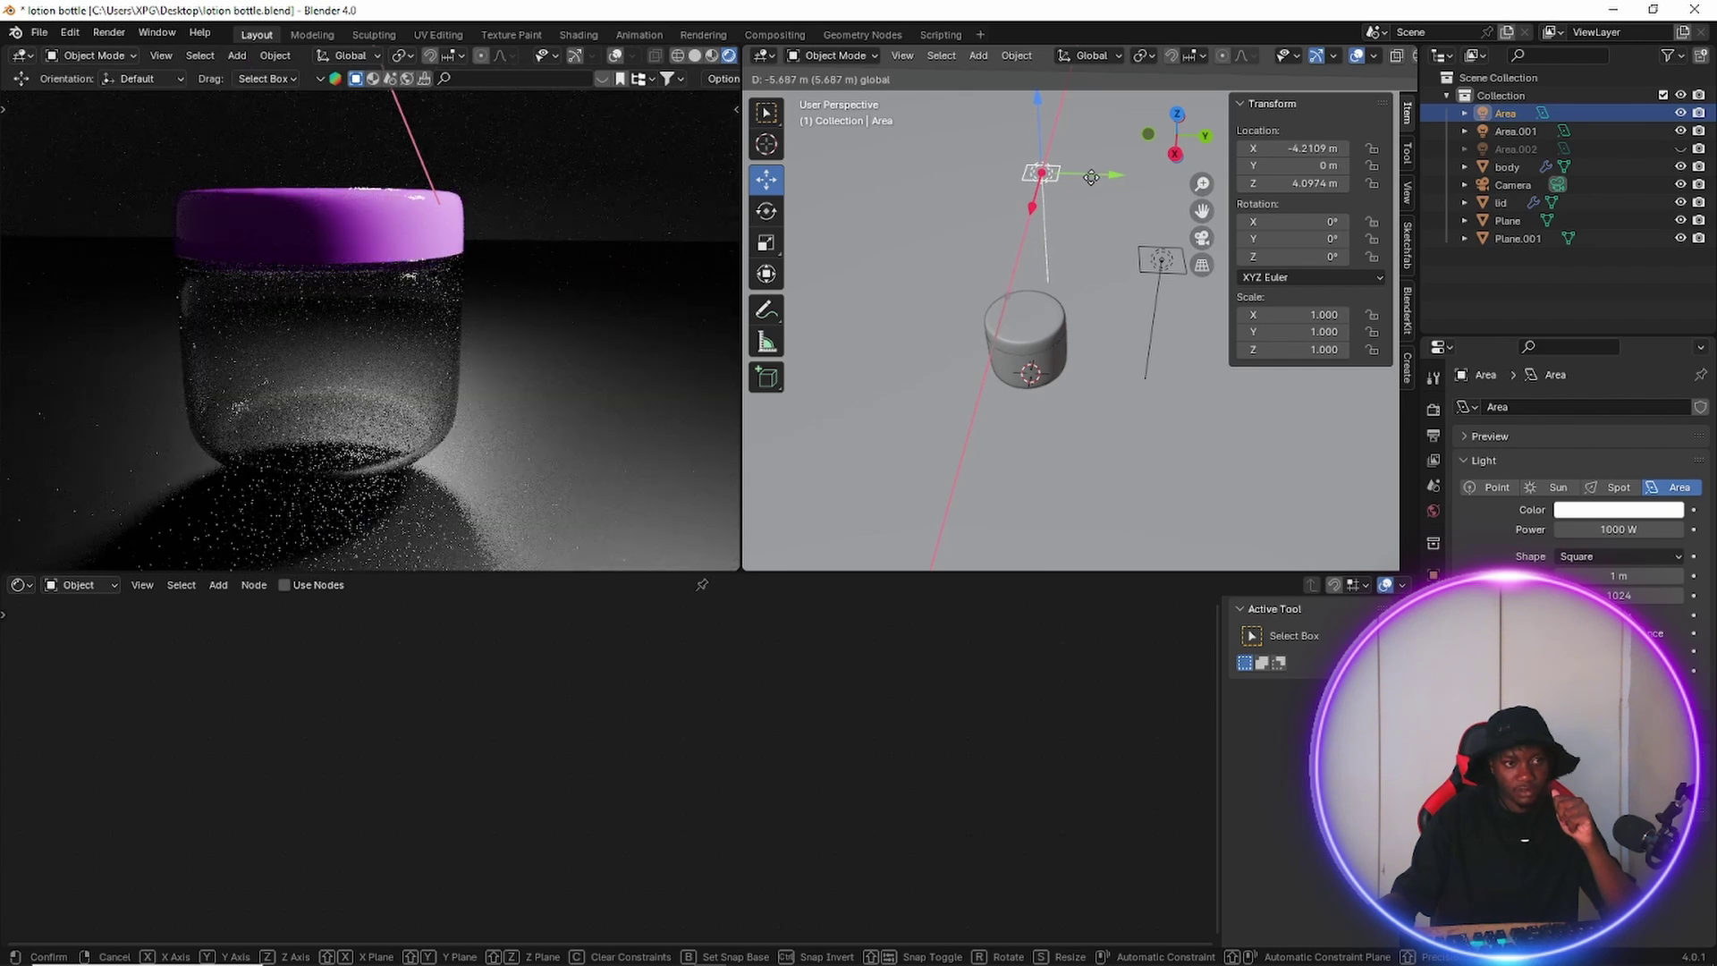
click(1091, 177)
click(1082, 222)
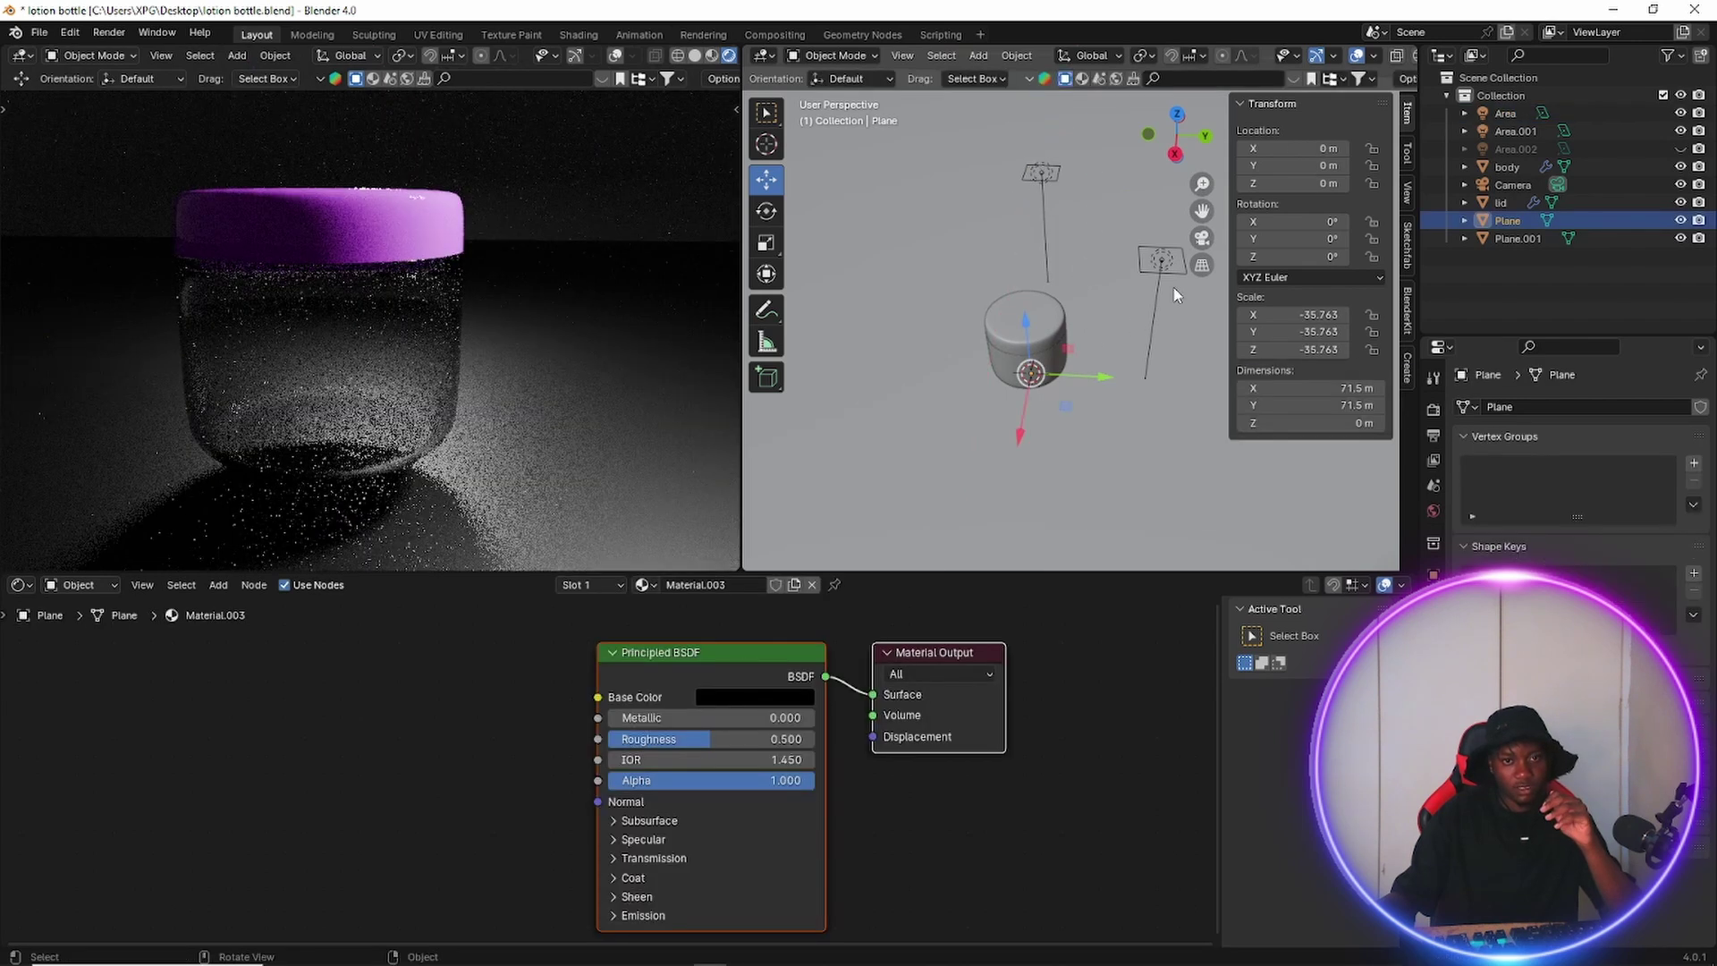
Move the area light Area.001 to about 1.22 m along X and about 2.66 m along Y.
click(1162, 264)
drag(1166, 304, 1173, 372)
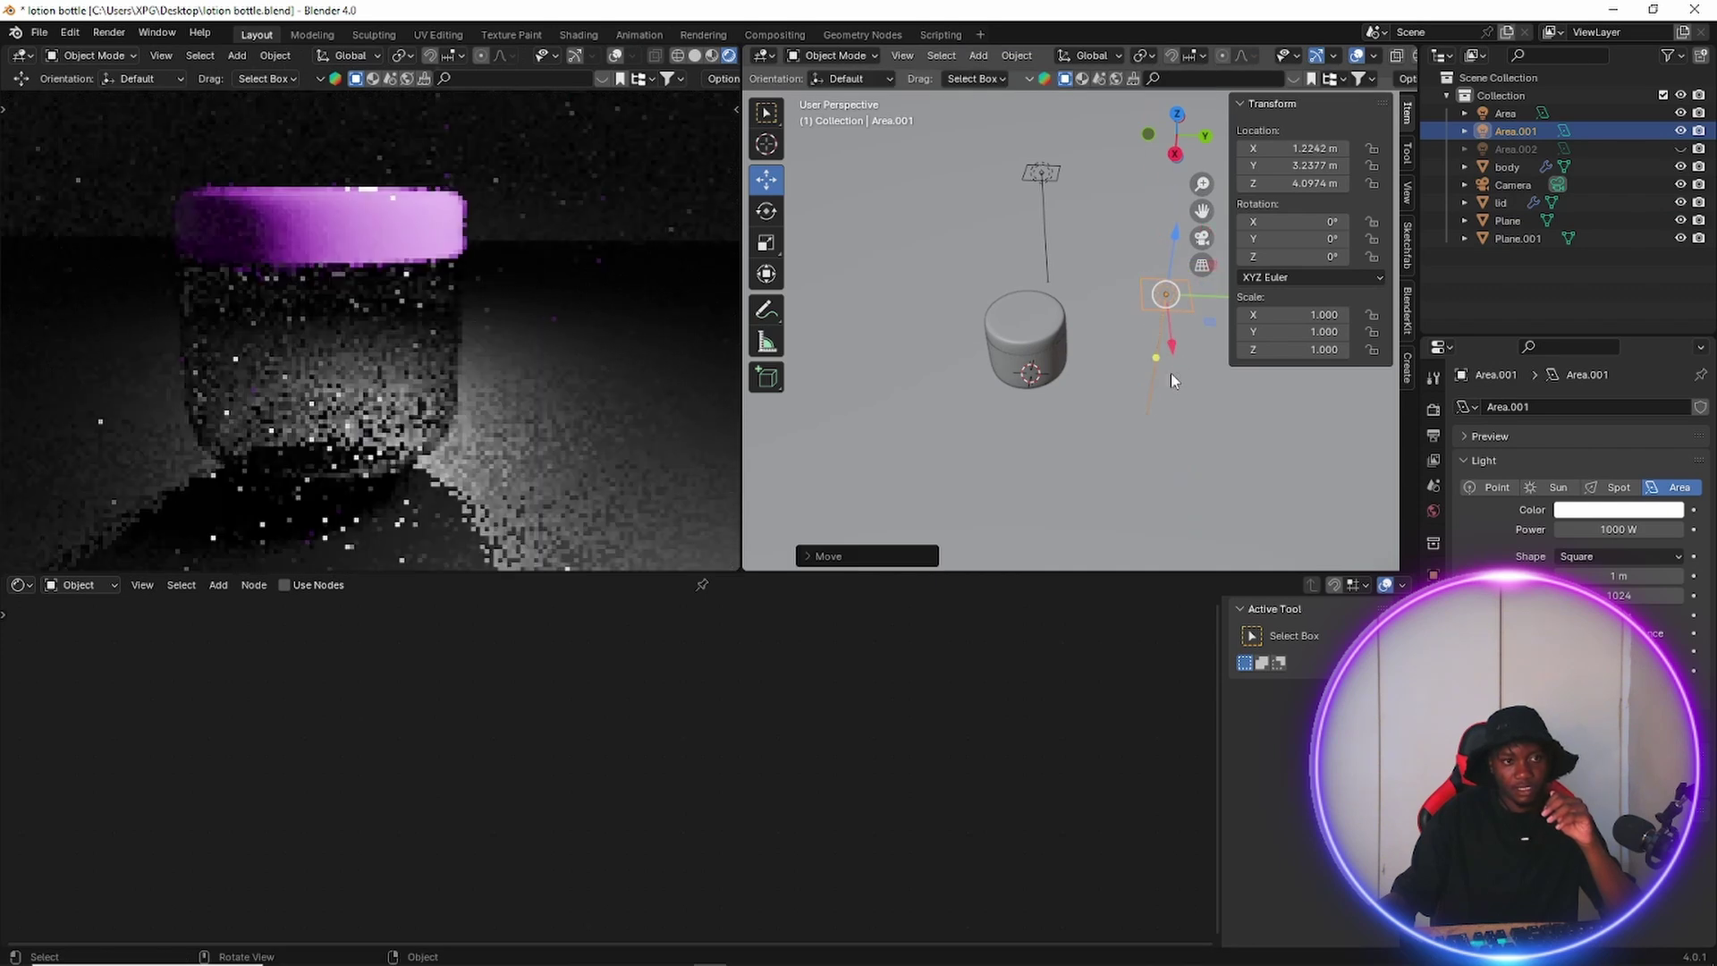
scroll(491, 388, down, 2)
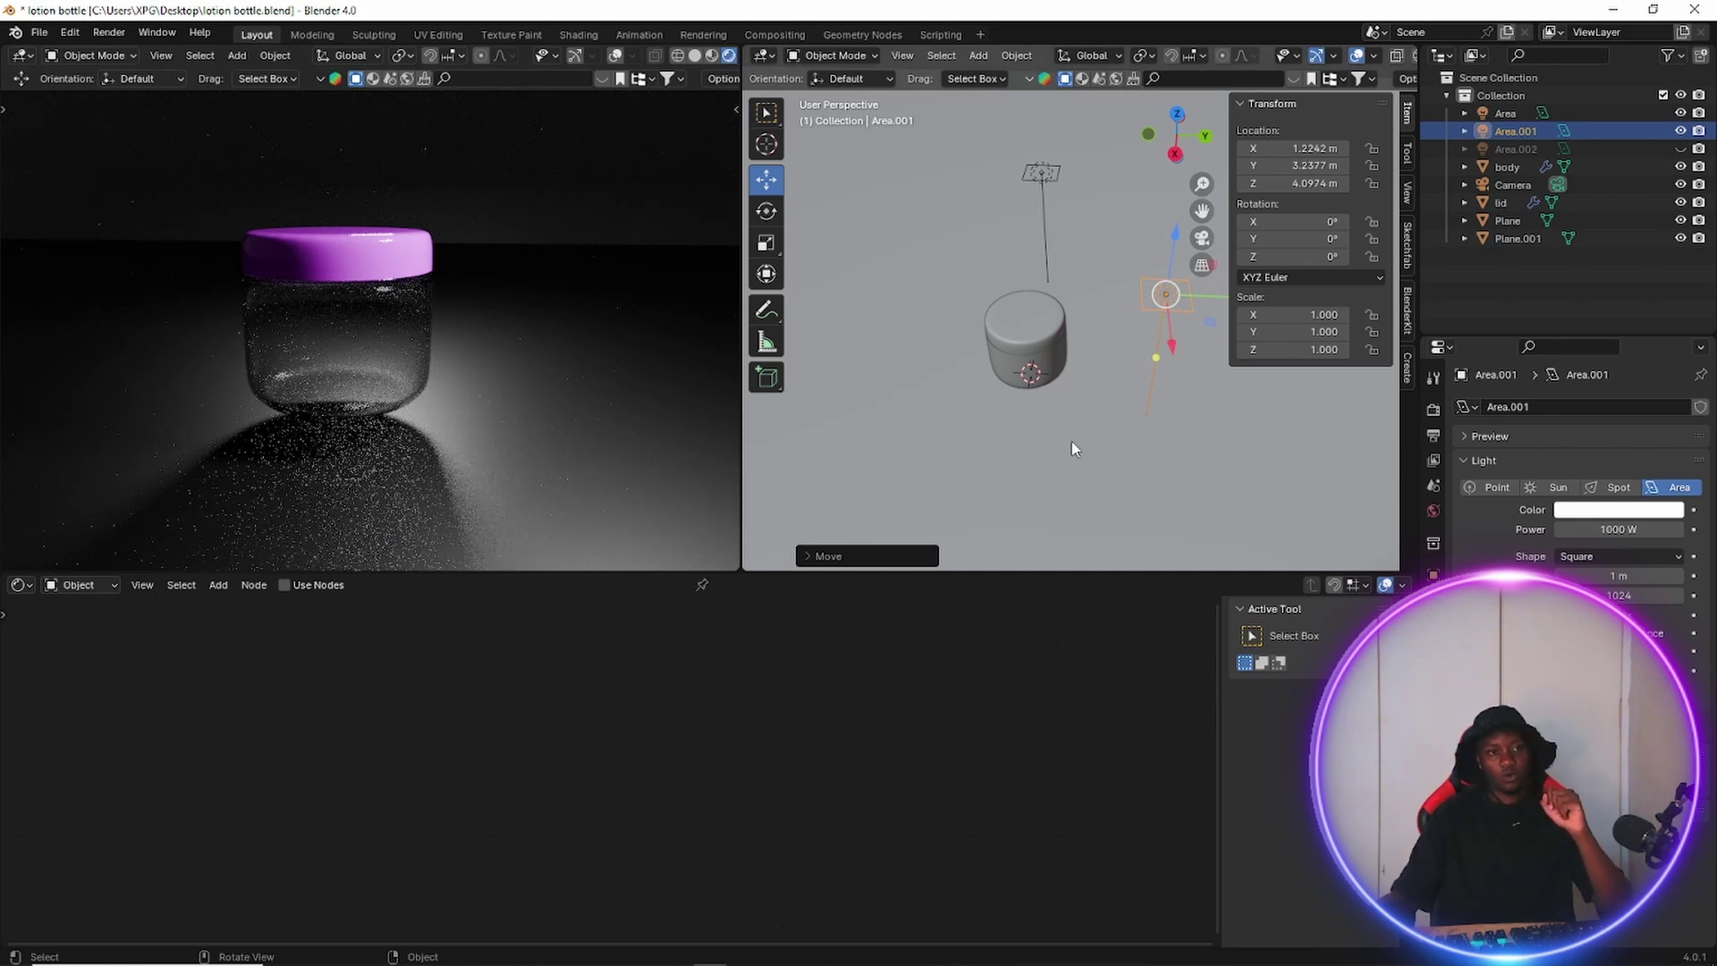
scroll(1069, 431, down, 1)
drag(1219, 300, 1198, 302)
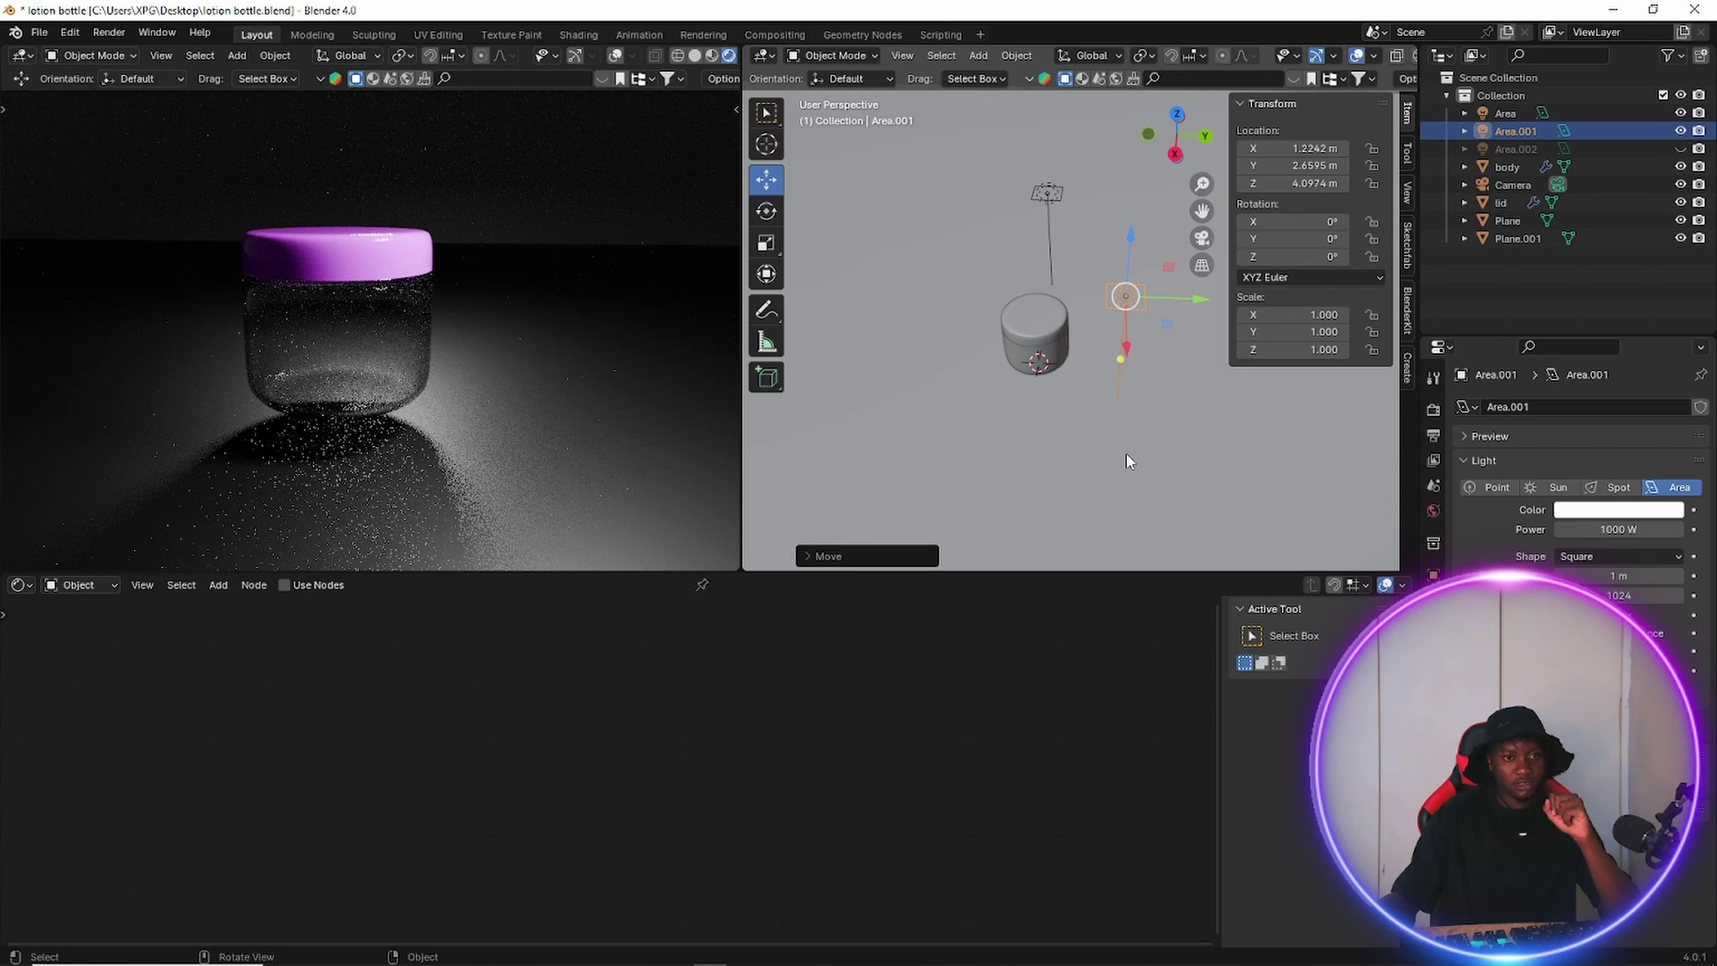
Aim the area light behind the jar toward the jar, rotating it to about 4.7°, -68.8° and -3.2° on X, Y and Z.
middle_drag(1134, 515, 1048, 406)
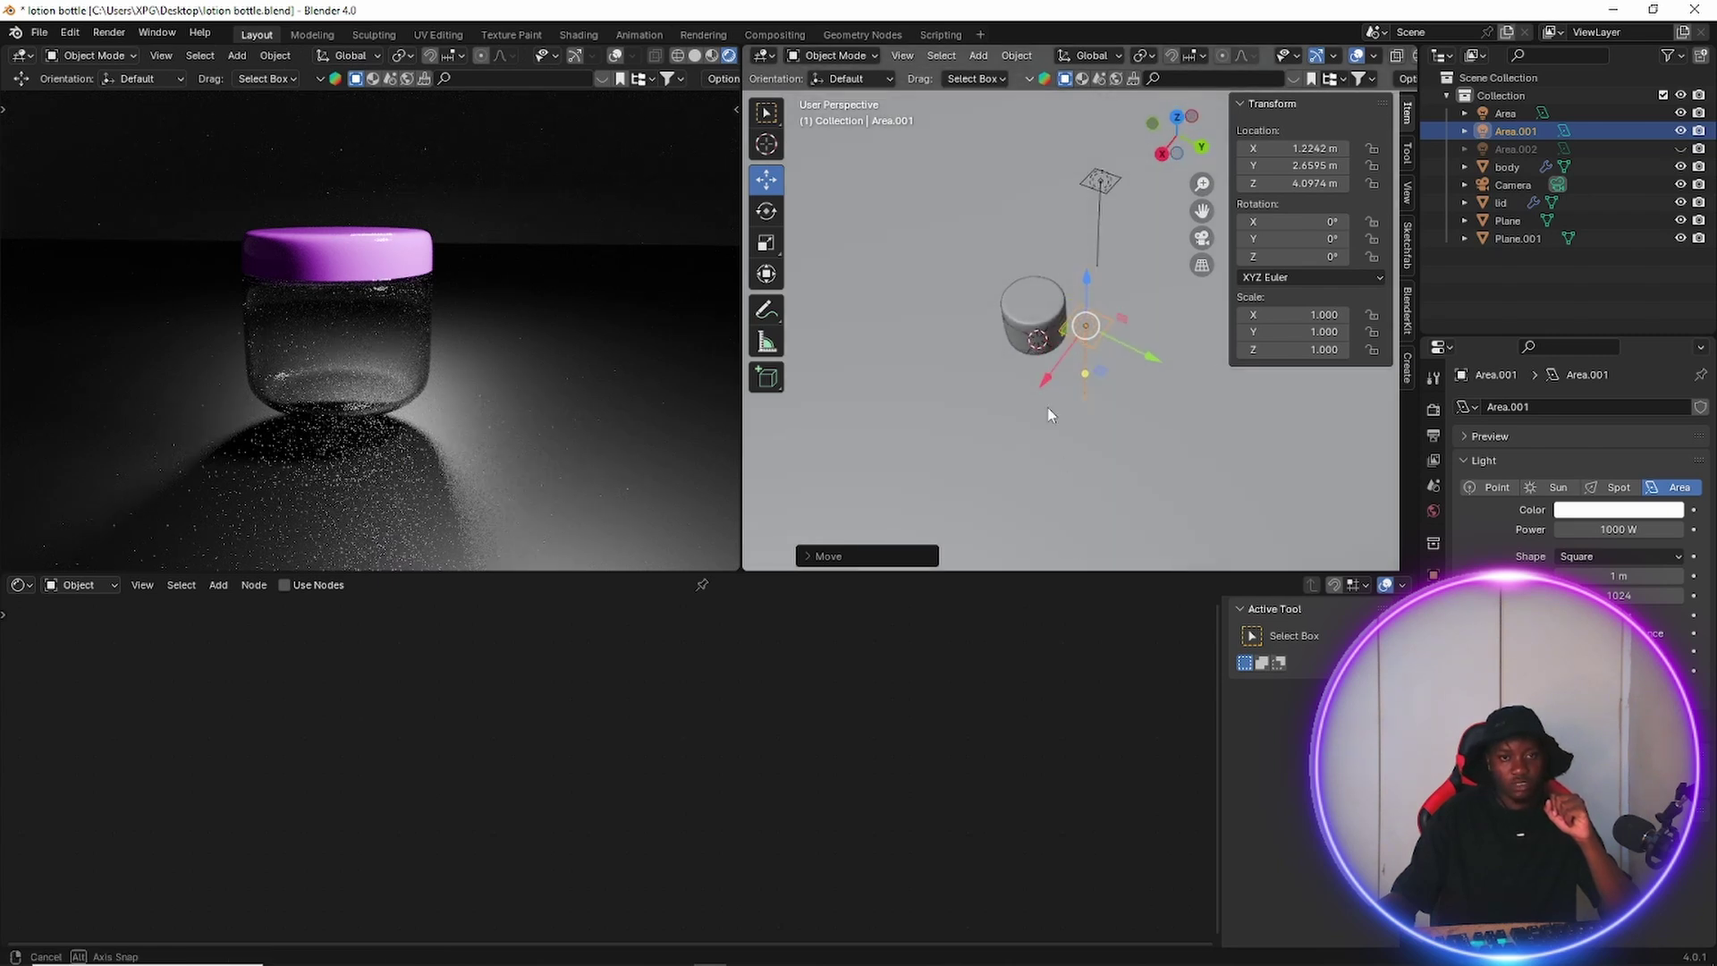
click(1100, 228)
click(1098, 219)
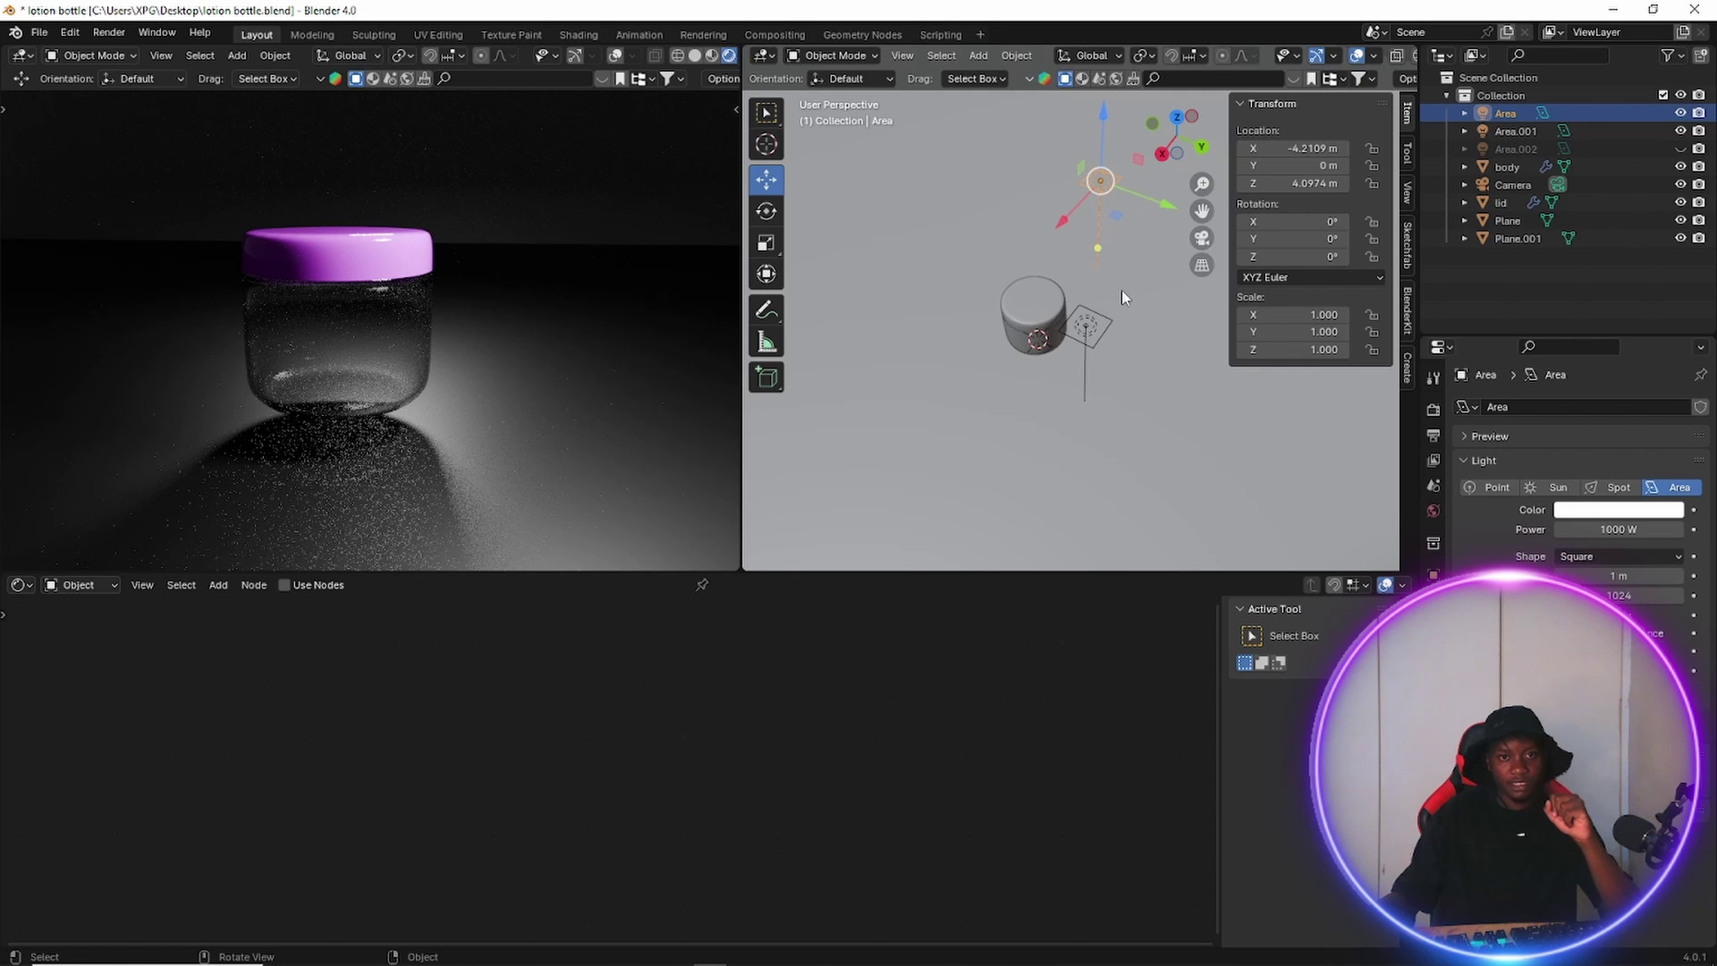
drag(1113, 245, 1021, 312)
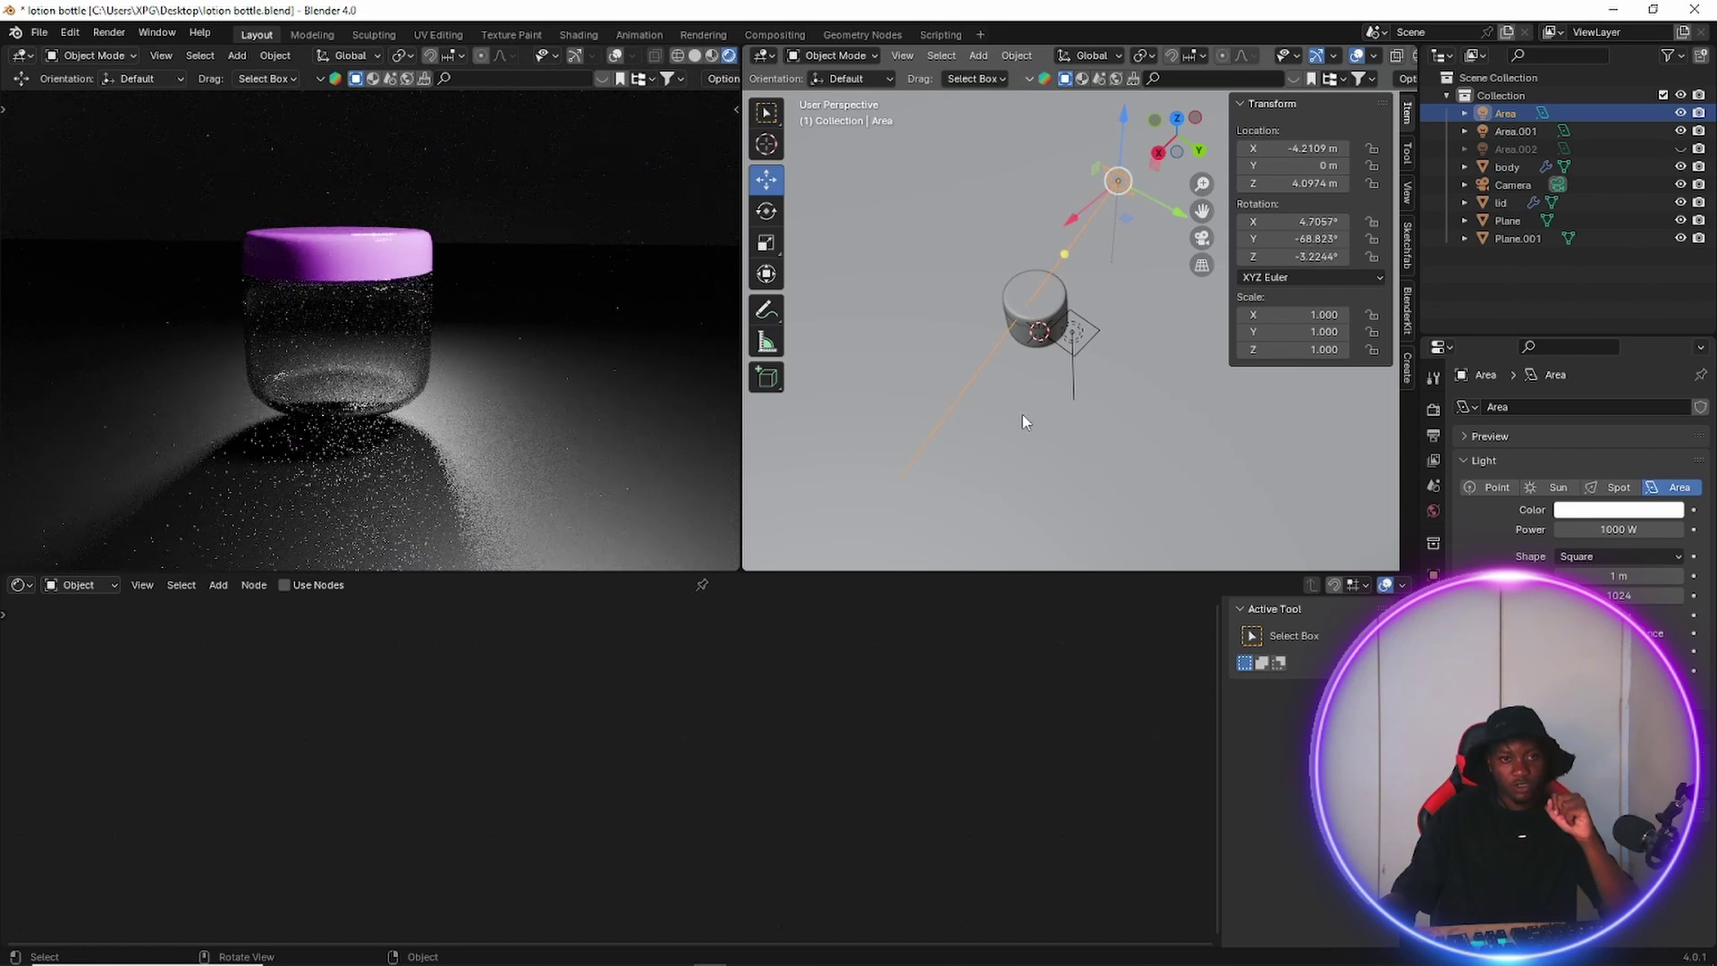
middle_drag(1042, 361, 1065, 328)
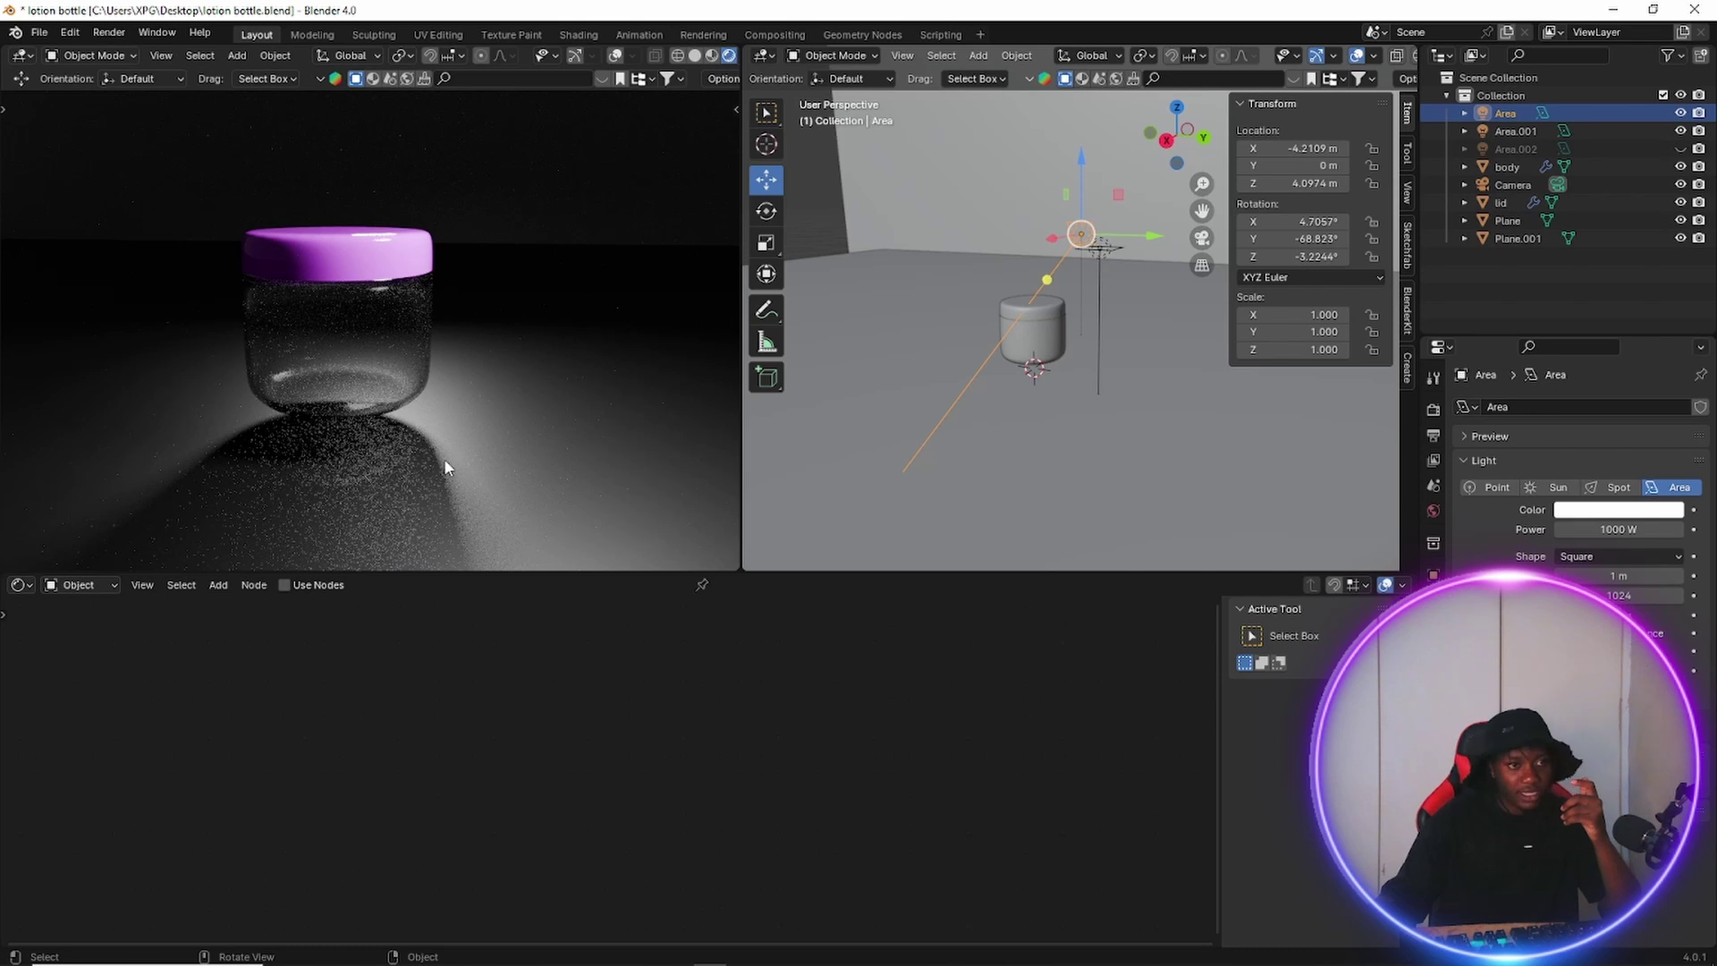
Lower the floor plane material's roughness to about 0.355.
click(831, 437)
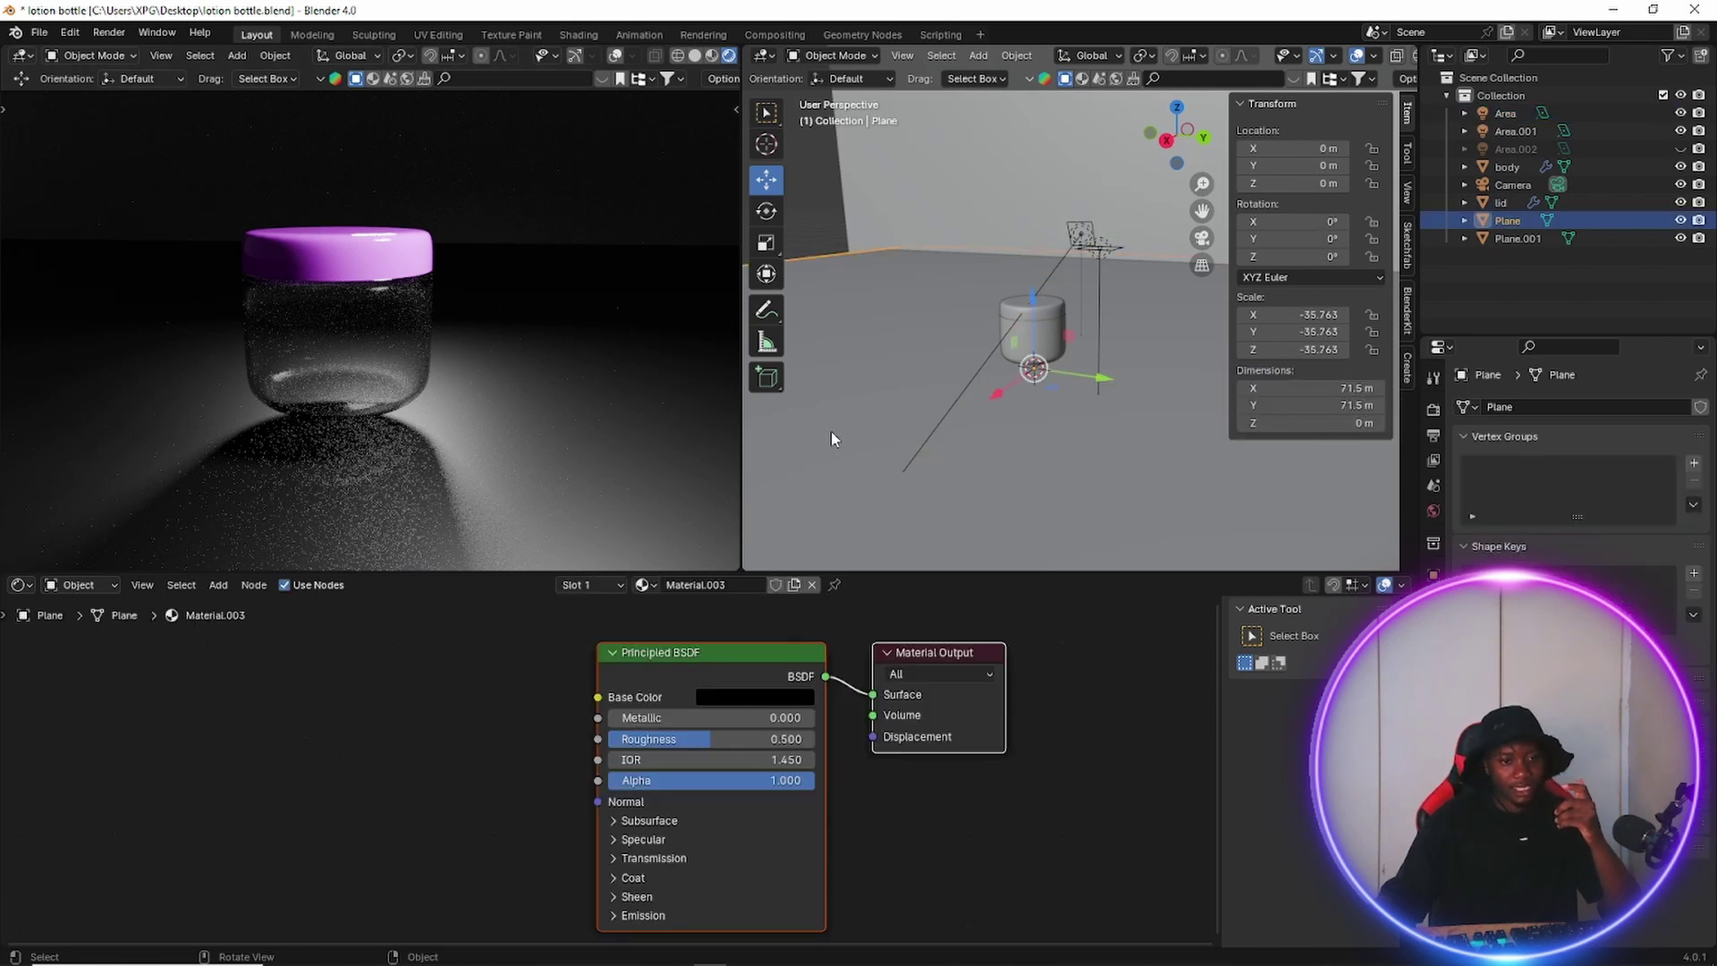
mouse_move(697, 734)
mouse_down()
mouse_move(646, 733)
mouse_move(683, 739)
mouse_up()
click(682, 739)
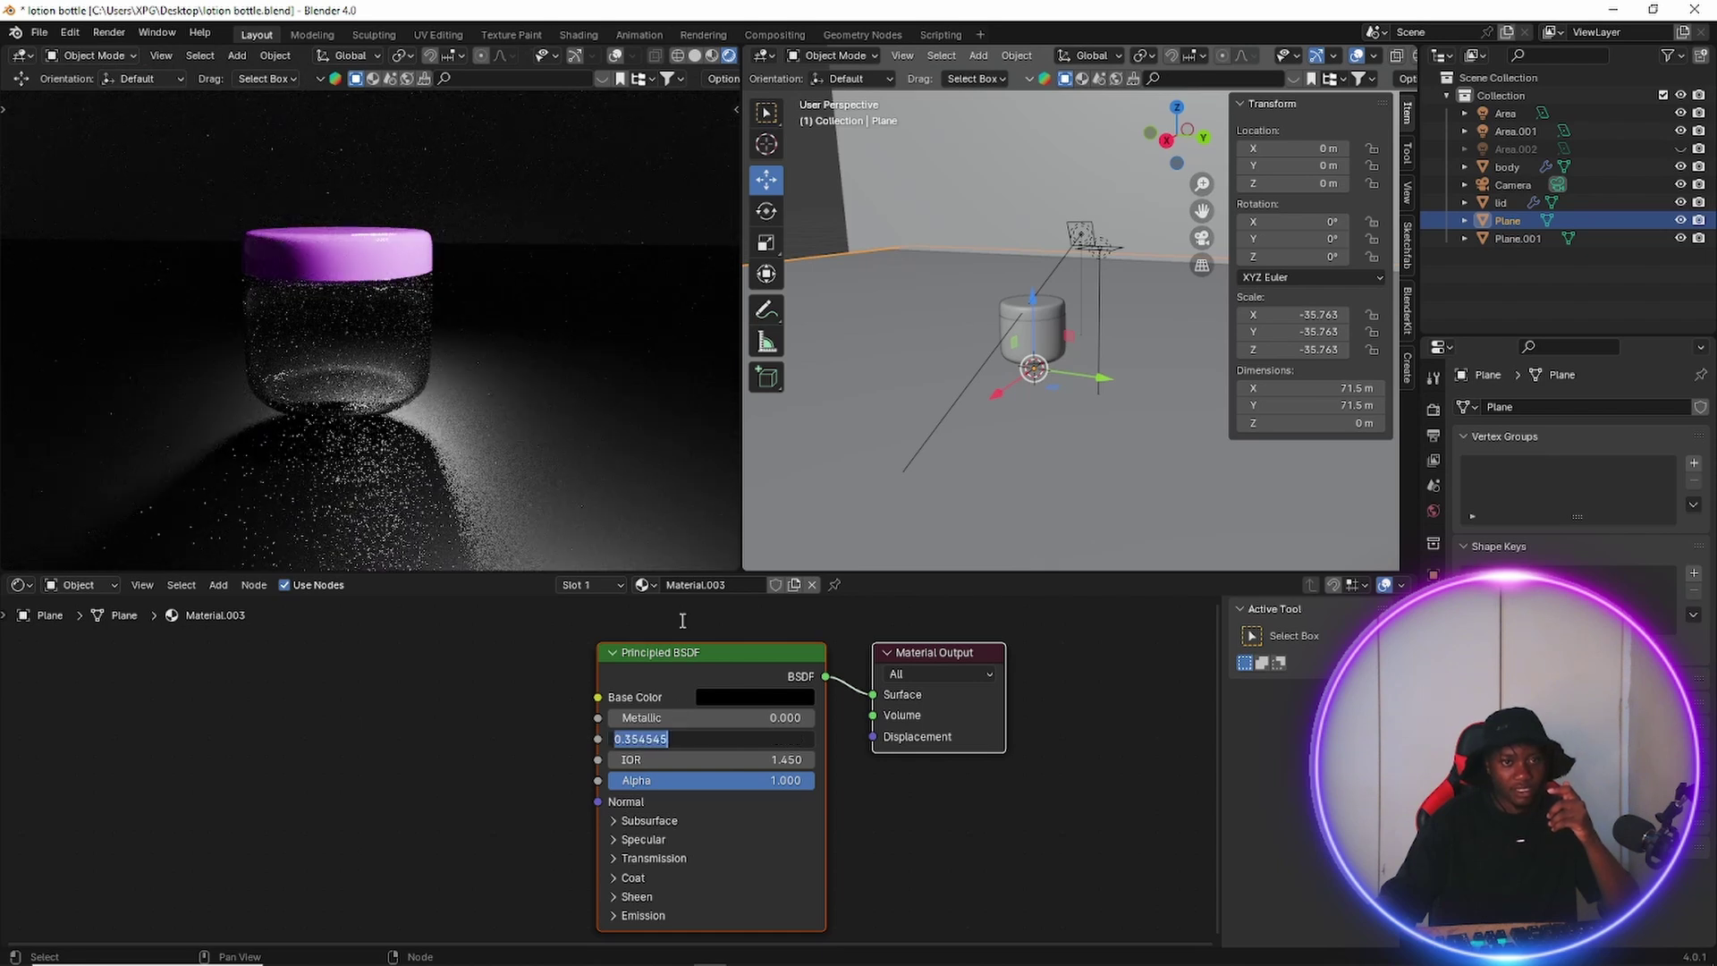
click(939, 179)
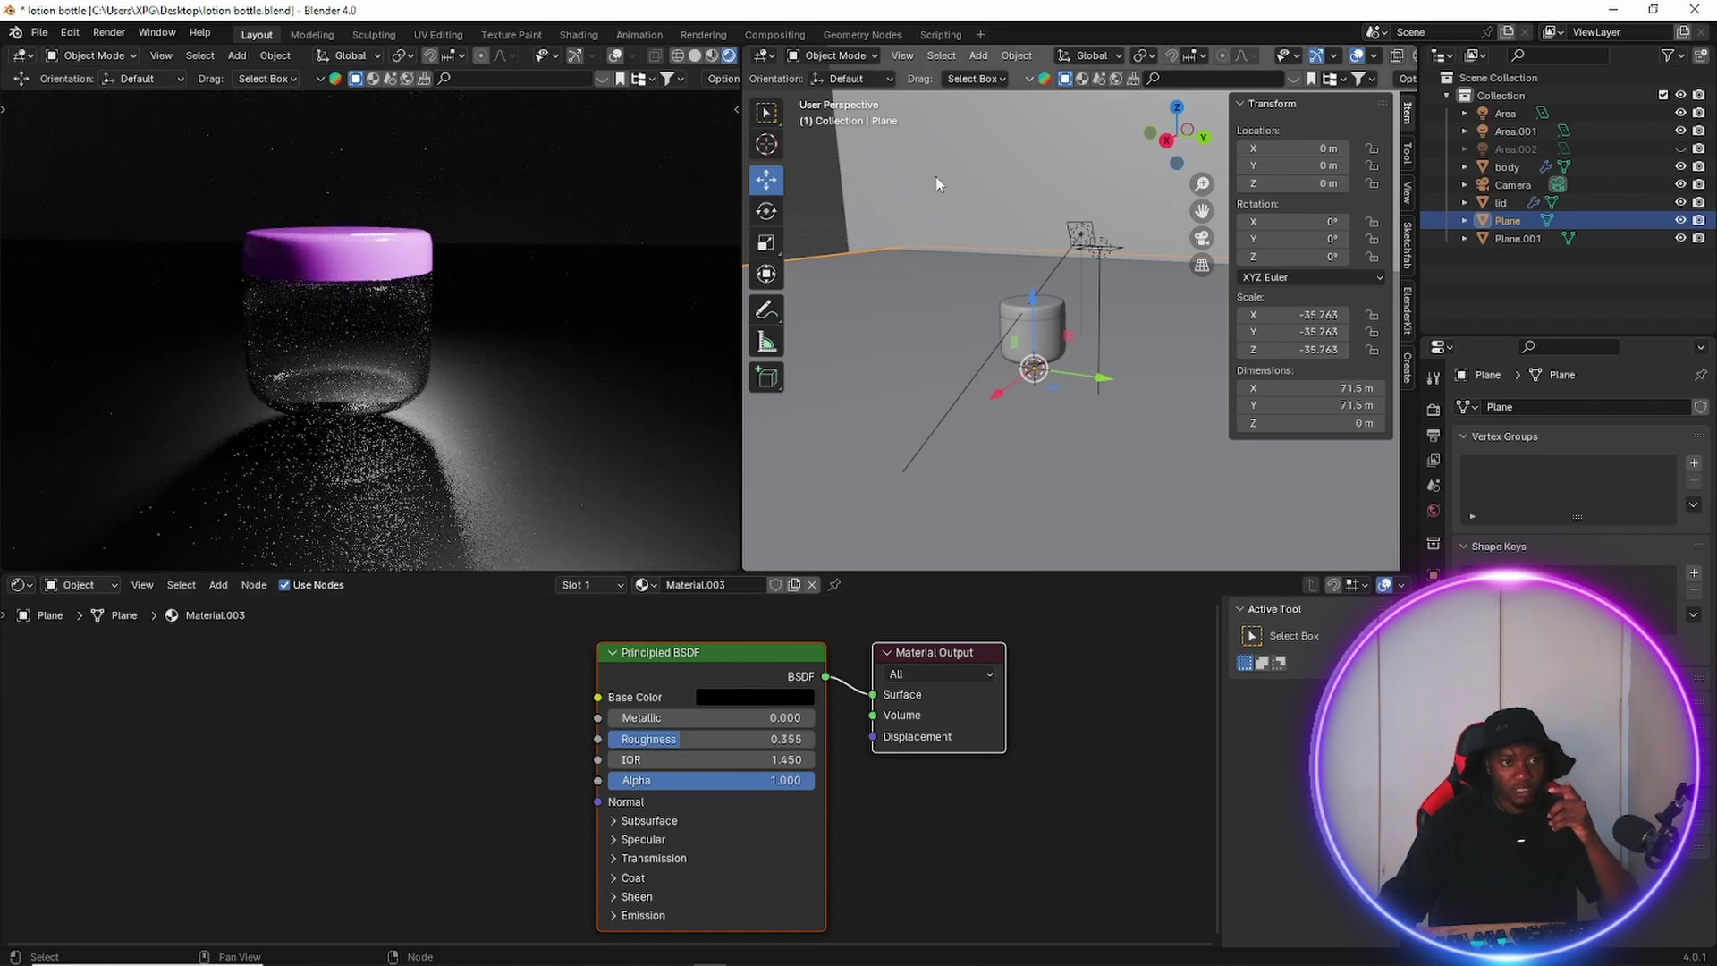
Darken the back wall material's base color to nearly black.
click(940, 170)
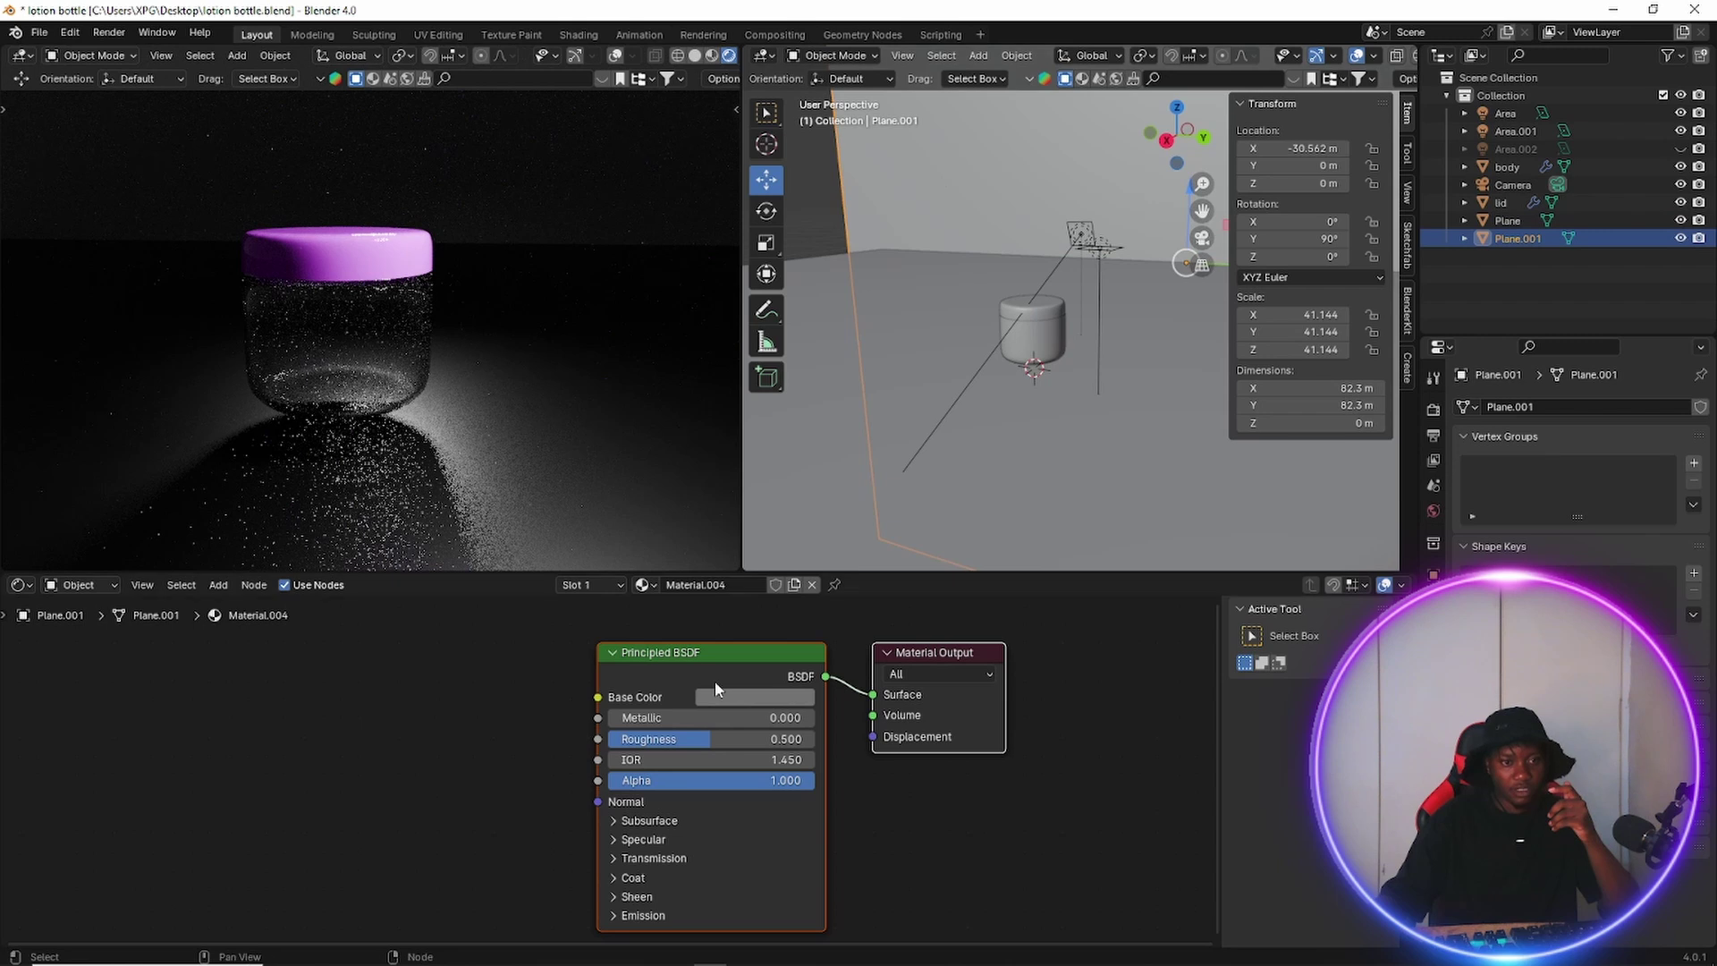
click(744, 698)
drag(885, 495, 886, 526)
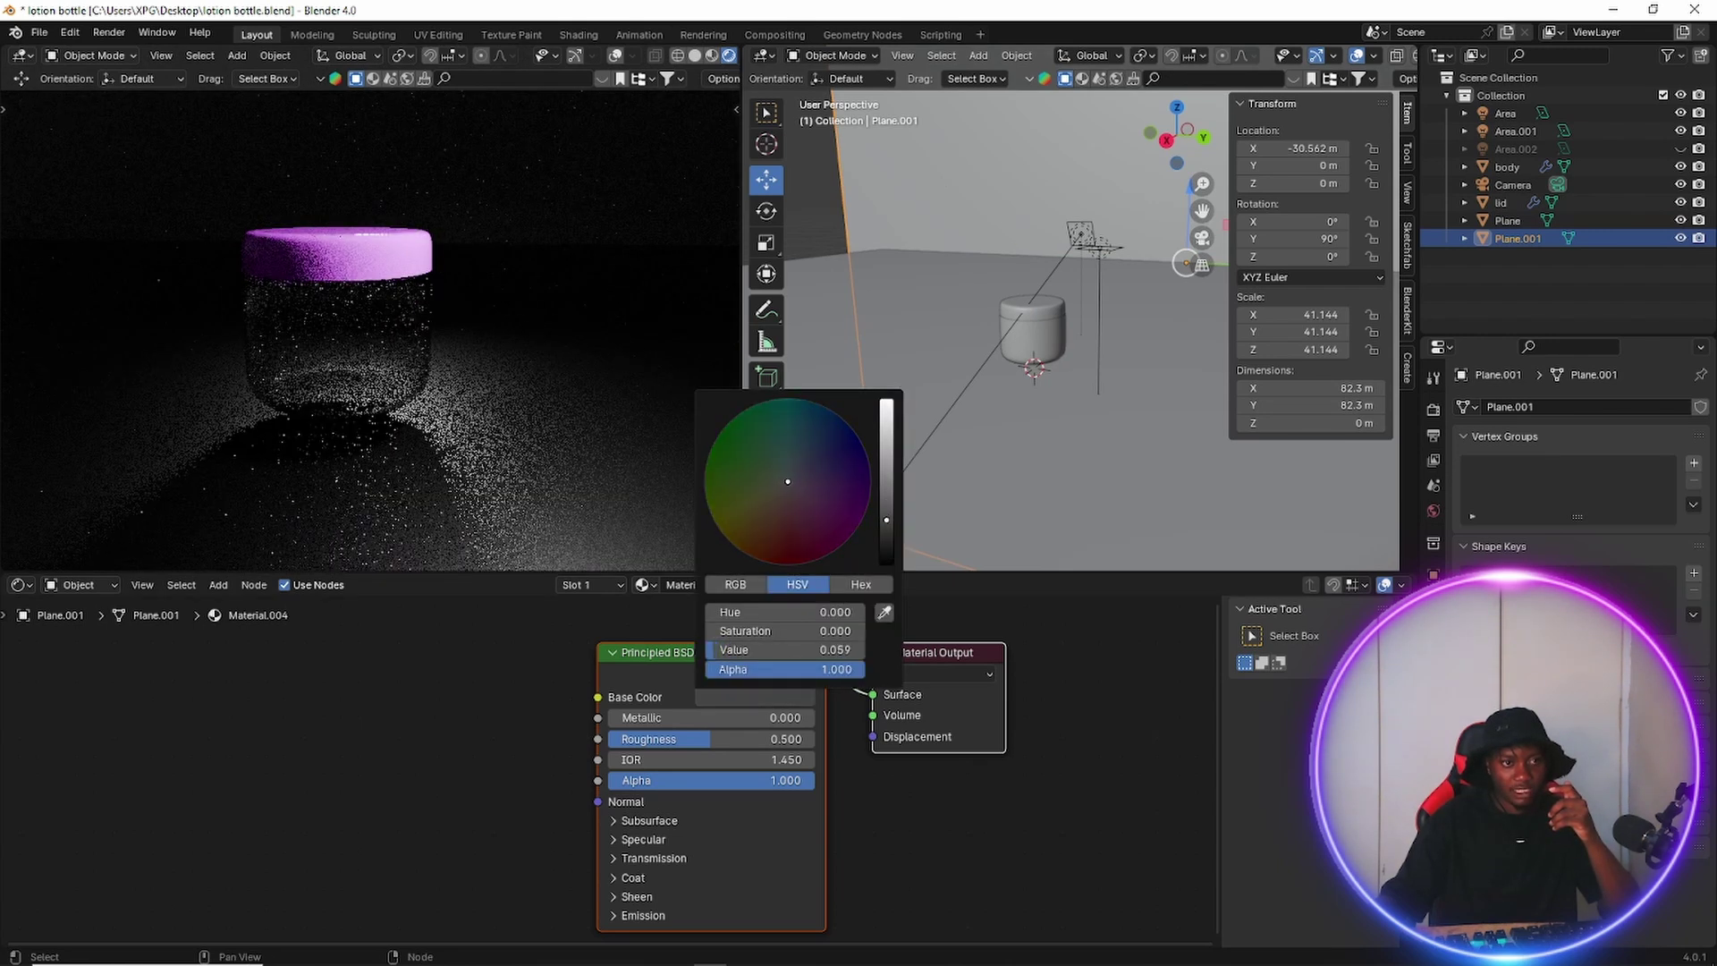
drag(886, 526, 886, 533)
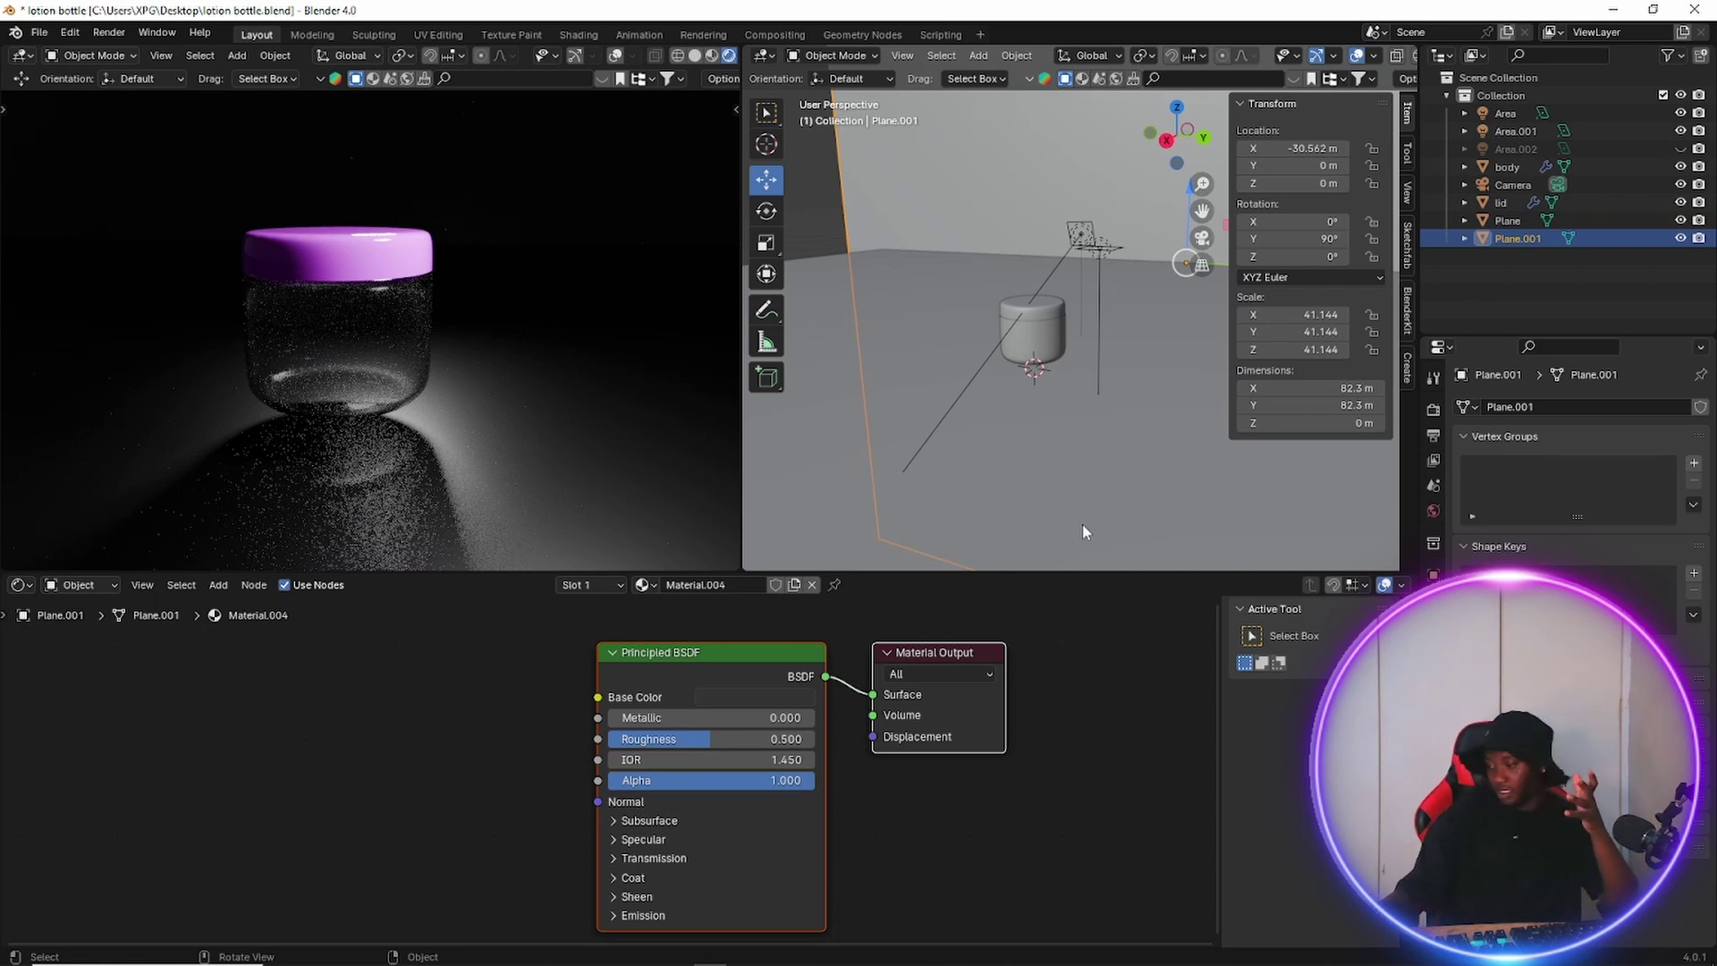
scroll(174, 373, up, 4)
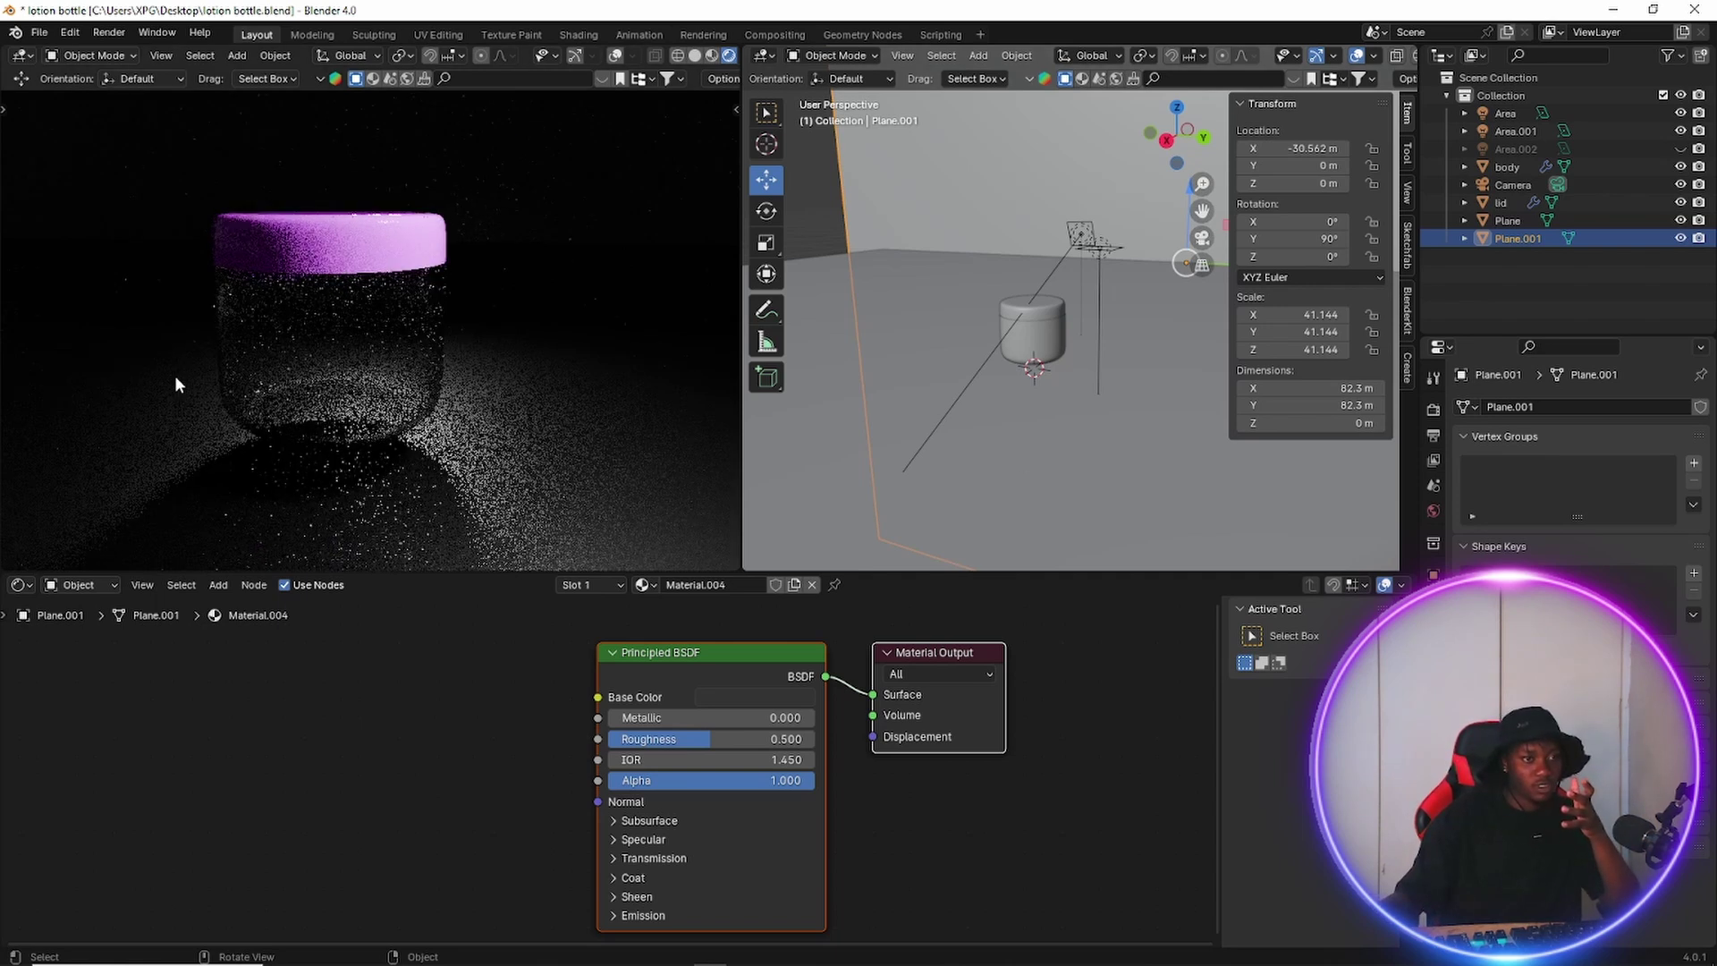